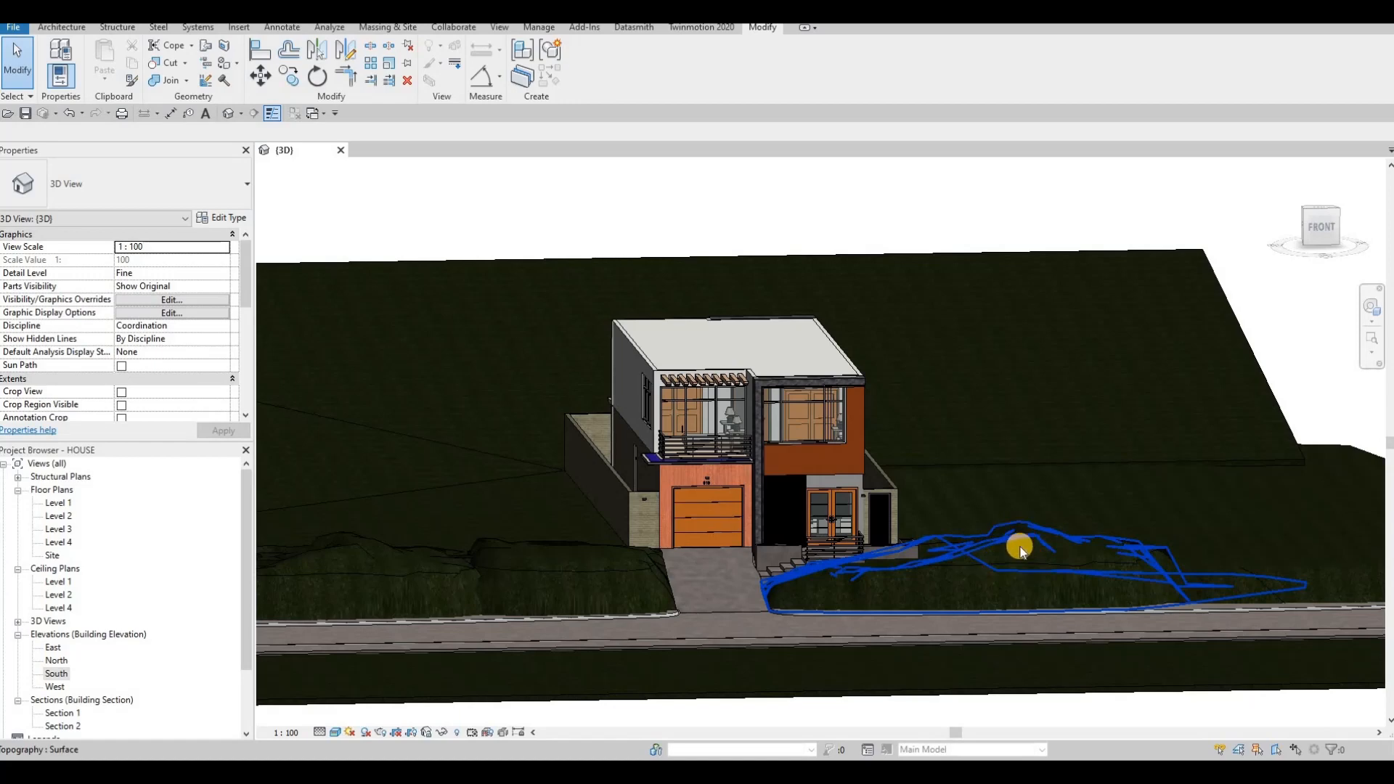
# - Orbit, pan and zoom around the house in the 3D view to inspect its front facade
pyautogui.press('Escape')
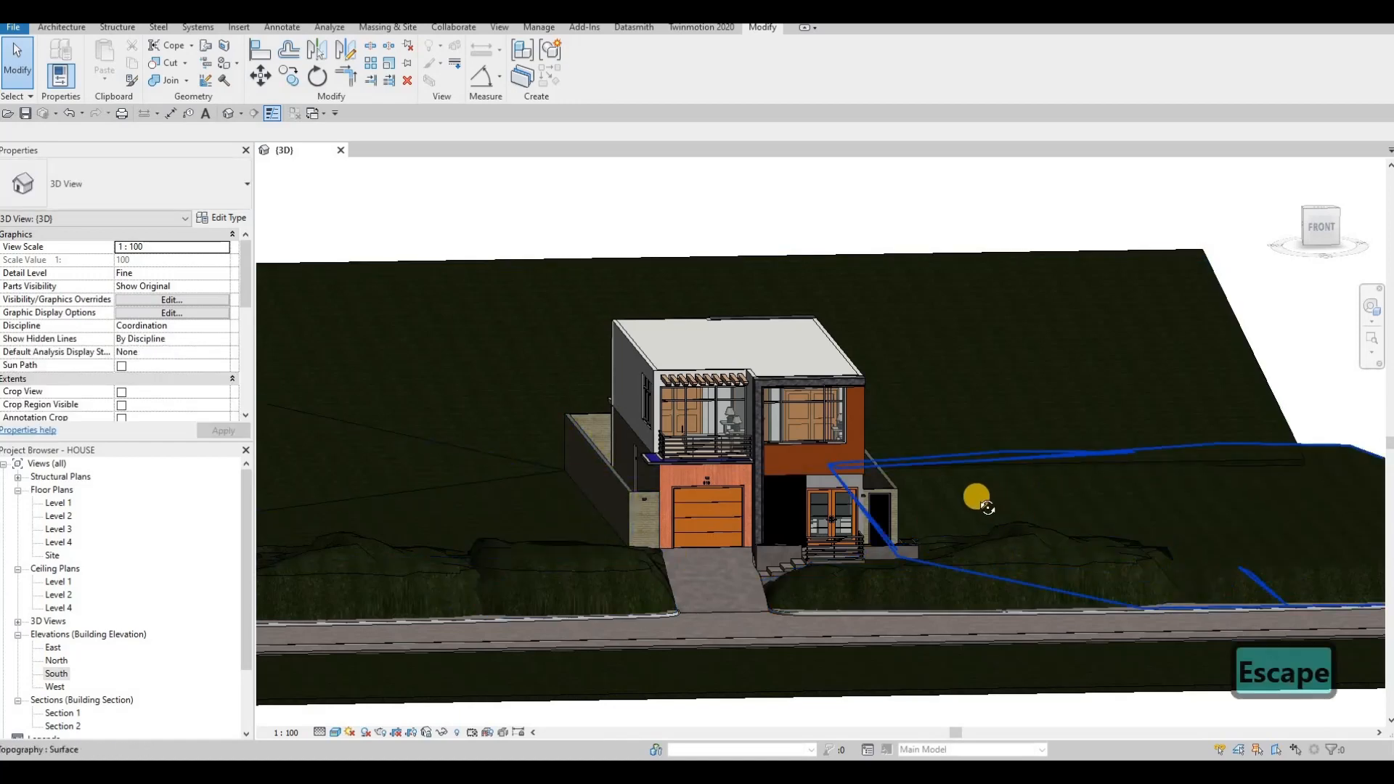
pyautogui.keyDown('shift'); pyautogui.moveTo(974, 492); pyautogui.dragTo(1022, 497, button='middle'); pyautogui.keyUp('shift')
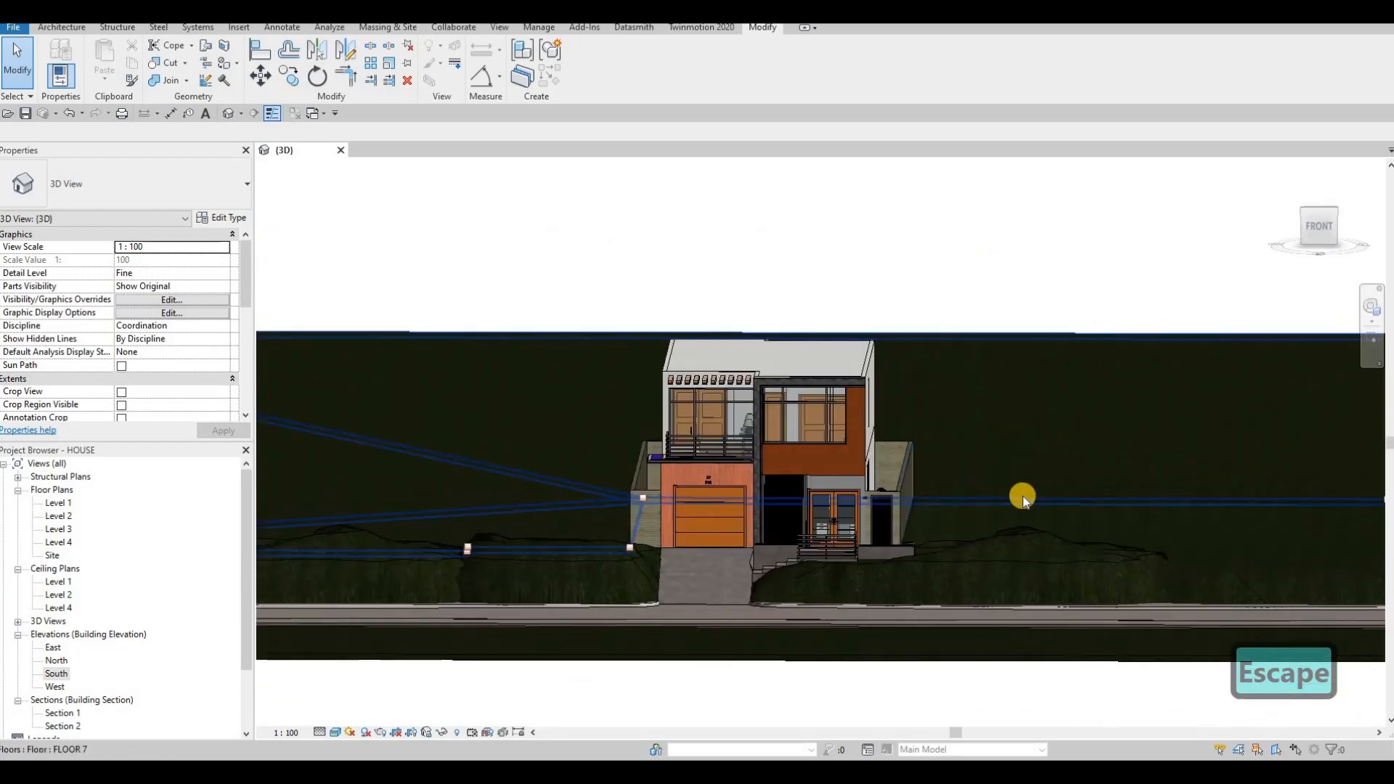
pyautogui.keyDown('shift'); pyautogui.moveTo(809, 498); pyautogui.dragTo(621, 409, button='middle'); pyautogui.keyUp('shift')
pyautogui.scroll(2, 791, 572)
pyautogui.scroll(3, 622, 410)
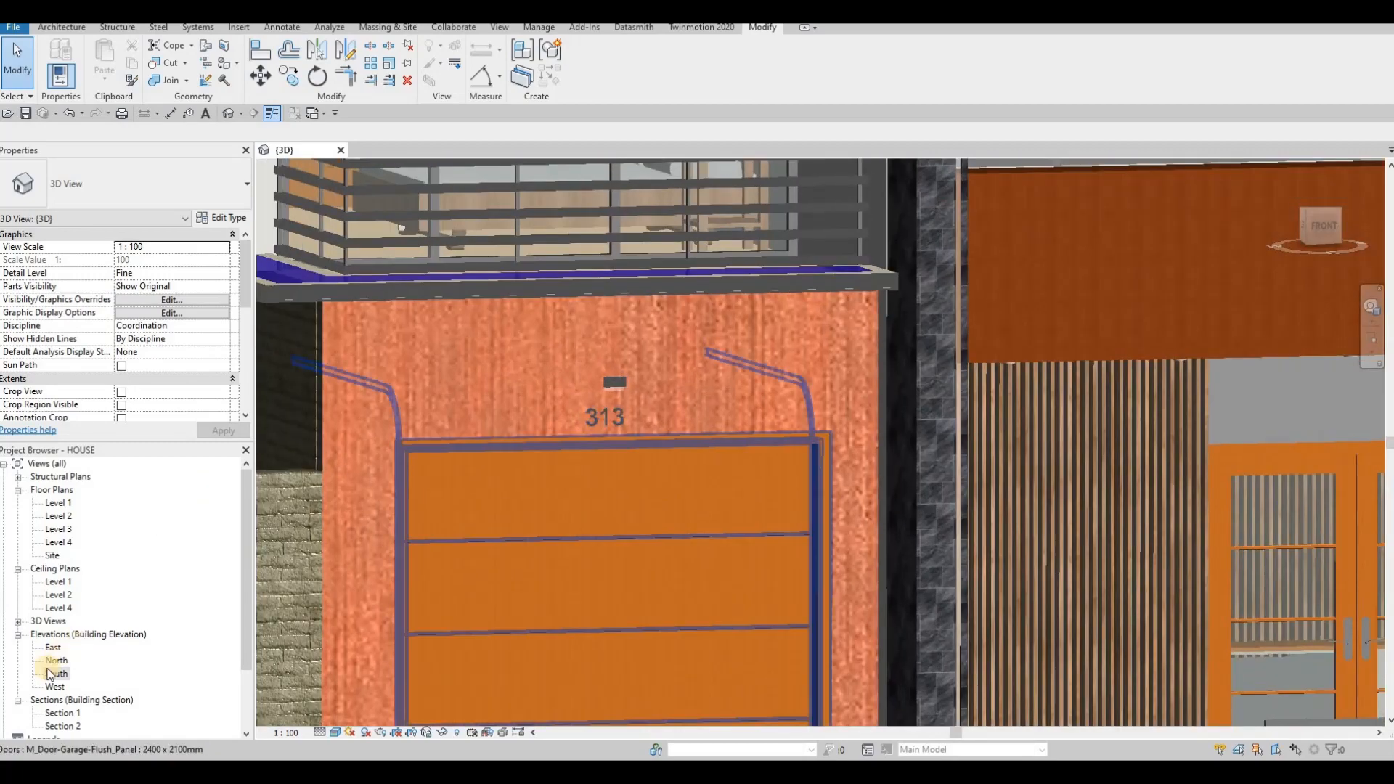
# - Open the South elevation to inspect the facade and garage door, then return to the 3D view
pyautogui.doubleClick(49, 675)
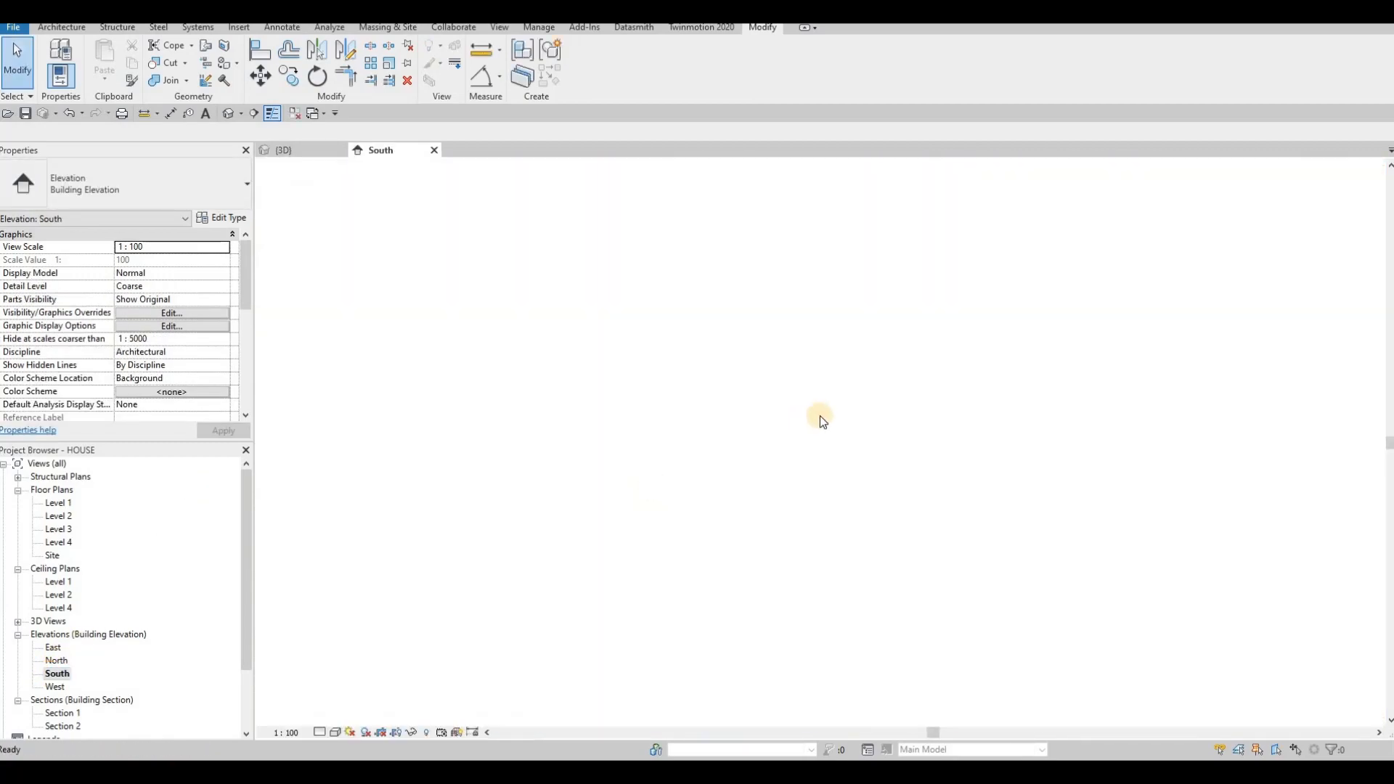
pyautogui.scroll(5, 808, 562)
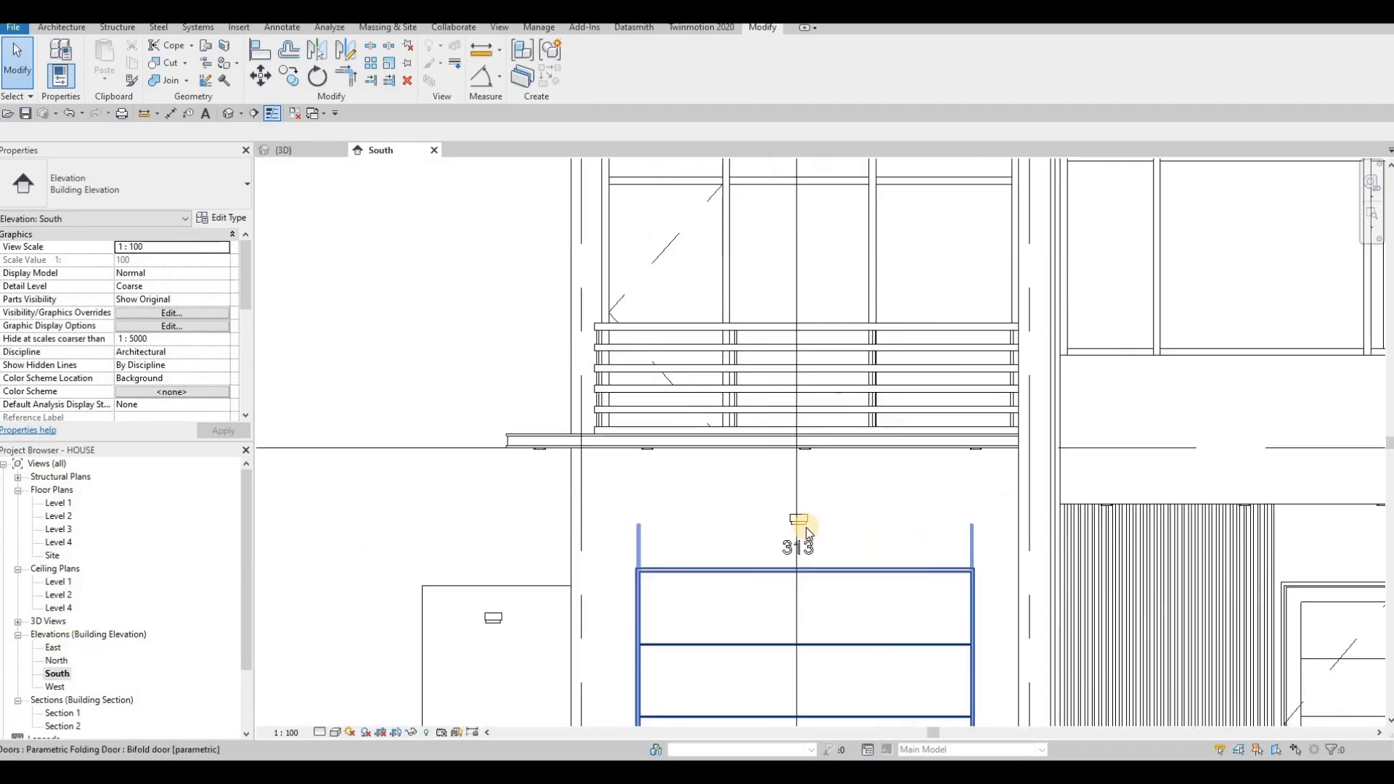
pyautogui.scroll(-5, 712, 450)
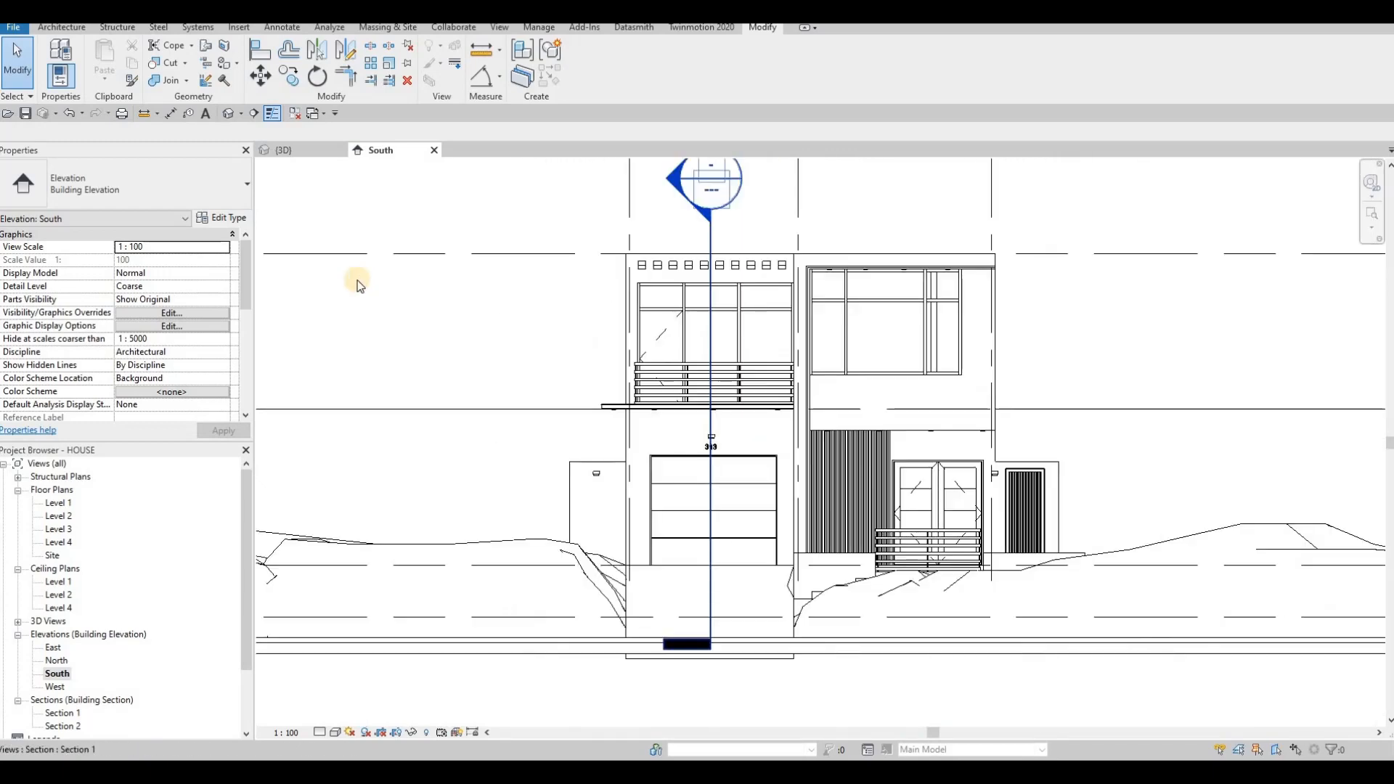
pyautogui.click(289, 146)
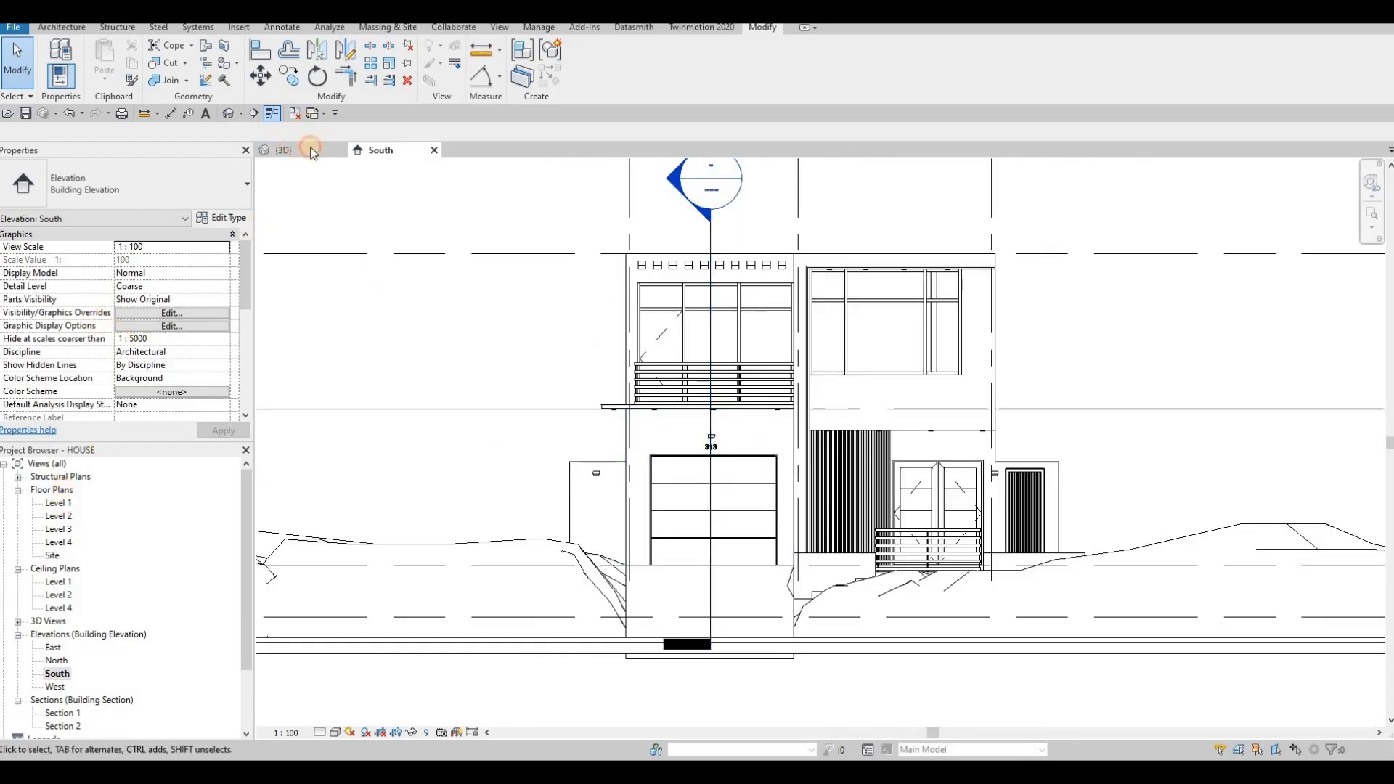
pyautogui.scroll(-5, 534, 391)
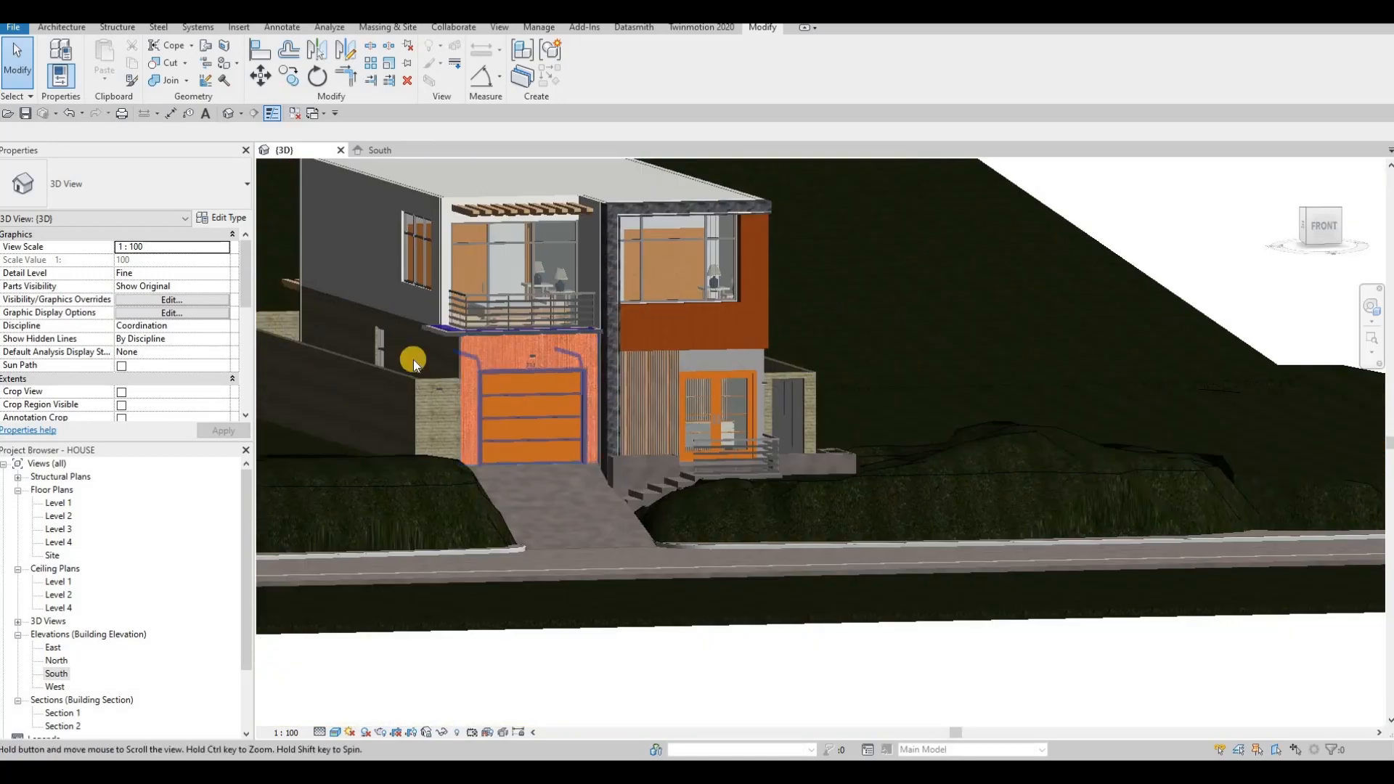
# - Open the Level 1 floor plan and place a camera in front of the house aimed at the entrance
pyautogui.click(27, 115)
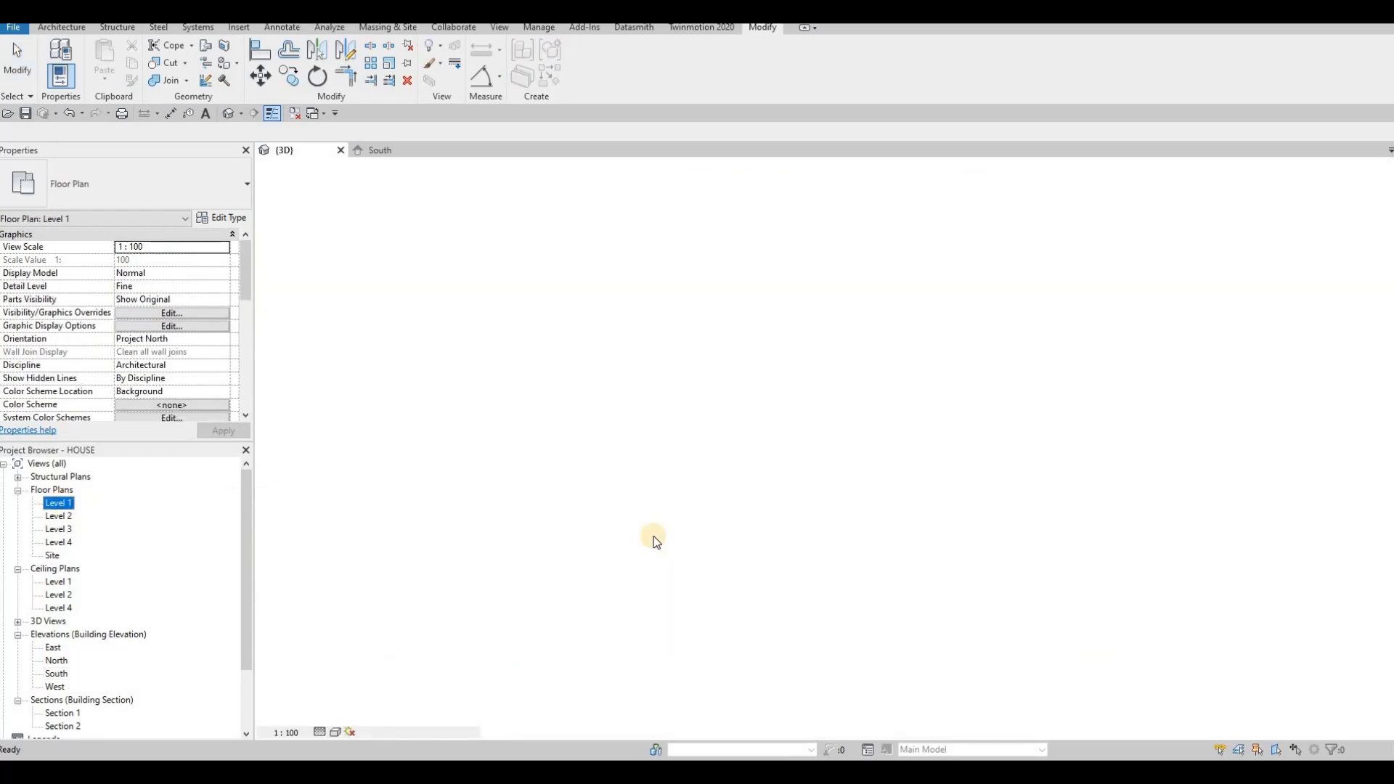
pyautogui.moveTo(692, 501); pyautogui.dragTo(679, 447, button='middle')
pyautogui.click(608, 416)
pyautogui.press('Escape')
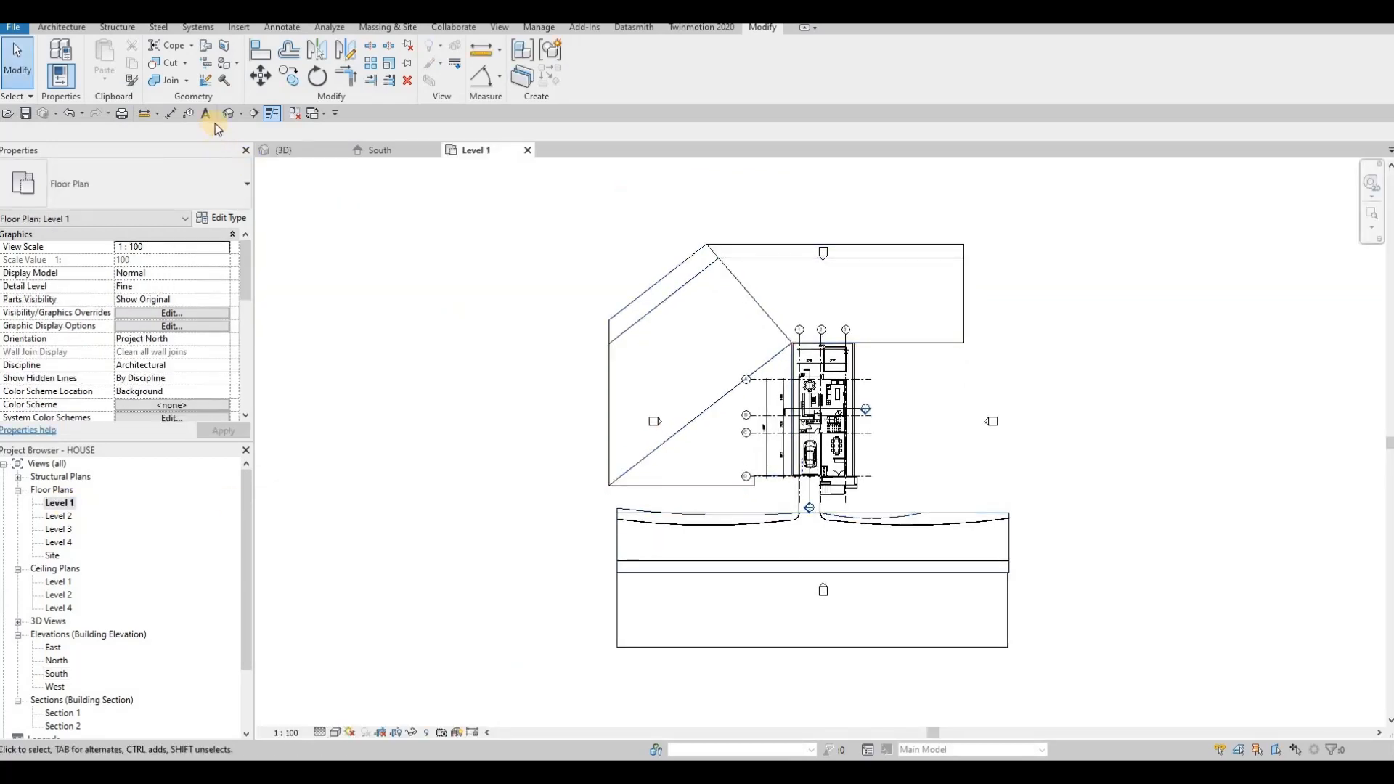
pyautogui.click(241, 114)
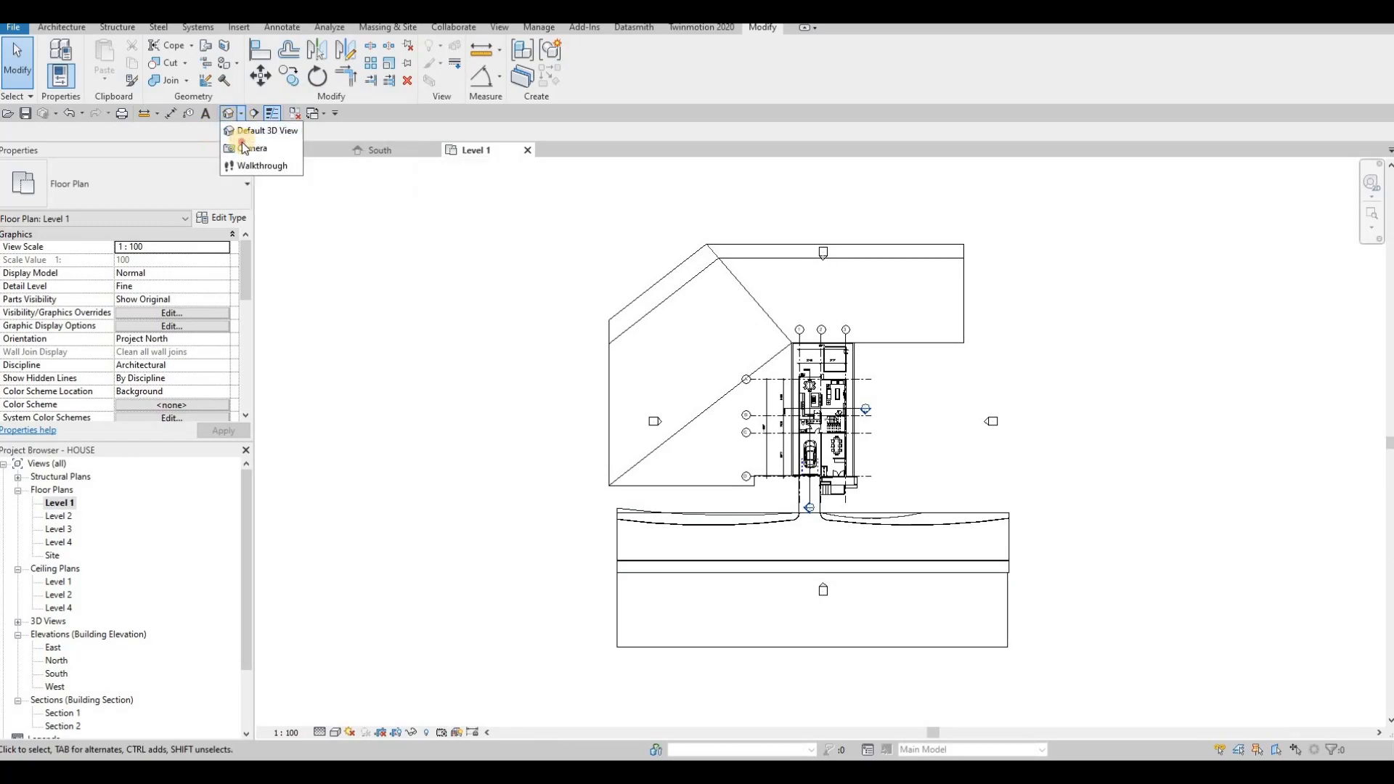
pyautogui.click(728, 567)
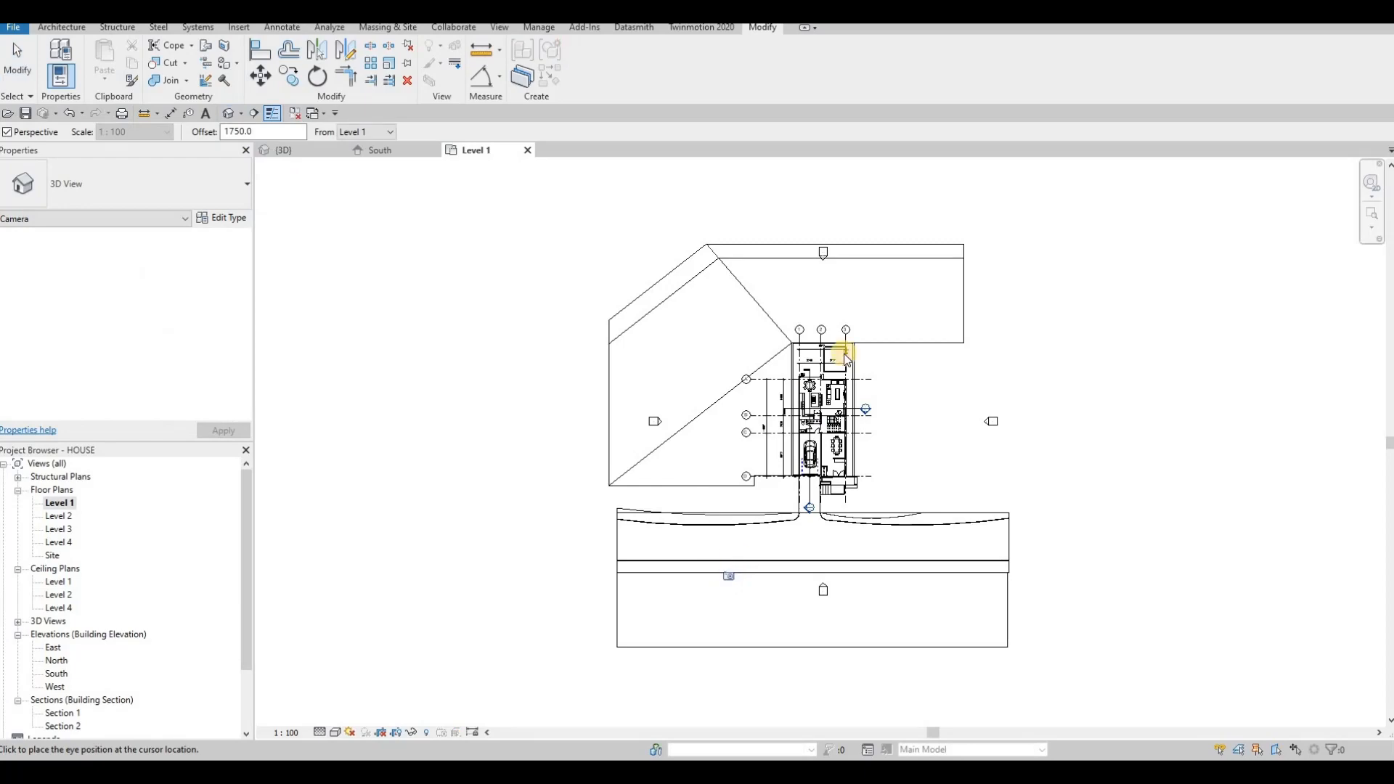
pyautogui.click(762, 425)
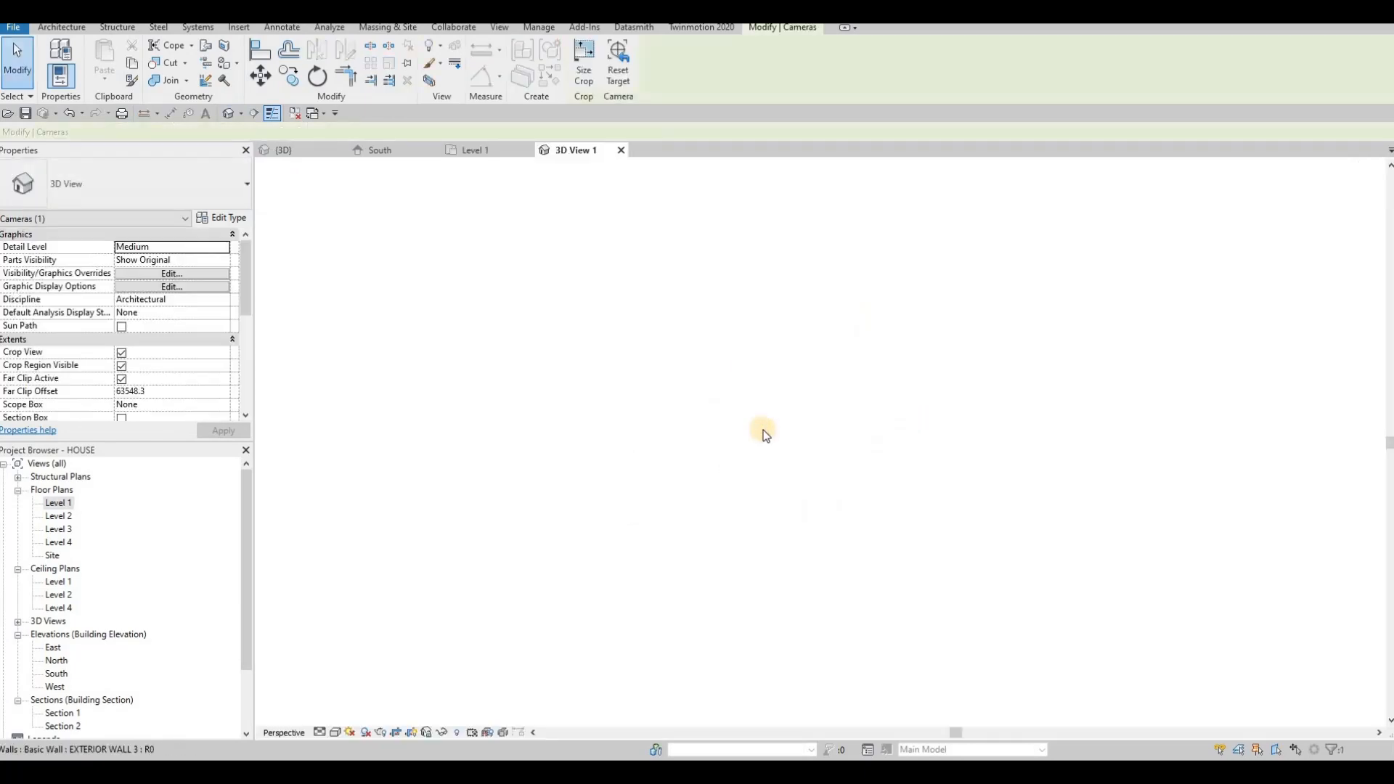
# - Widen the camera view's crop region to the right and upward to frame the whole house
pyautogui.moveTo(957, 436); pyautogui.dragTo(660, 423, button='middle')
pyautogui.scroll(-2, 659, 423)
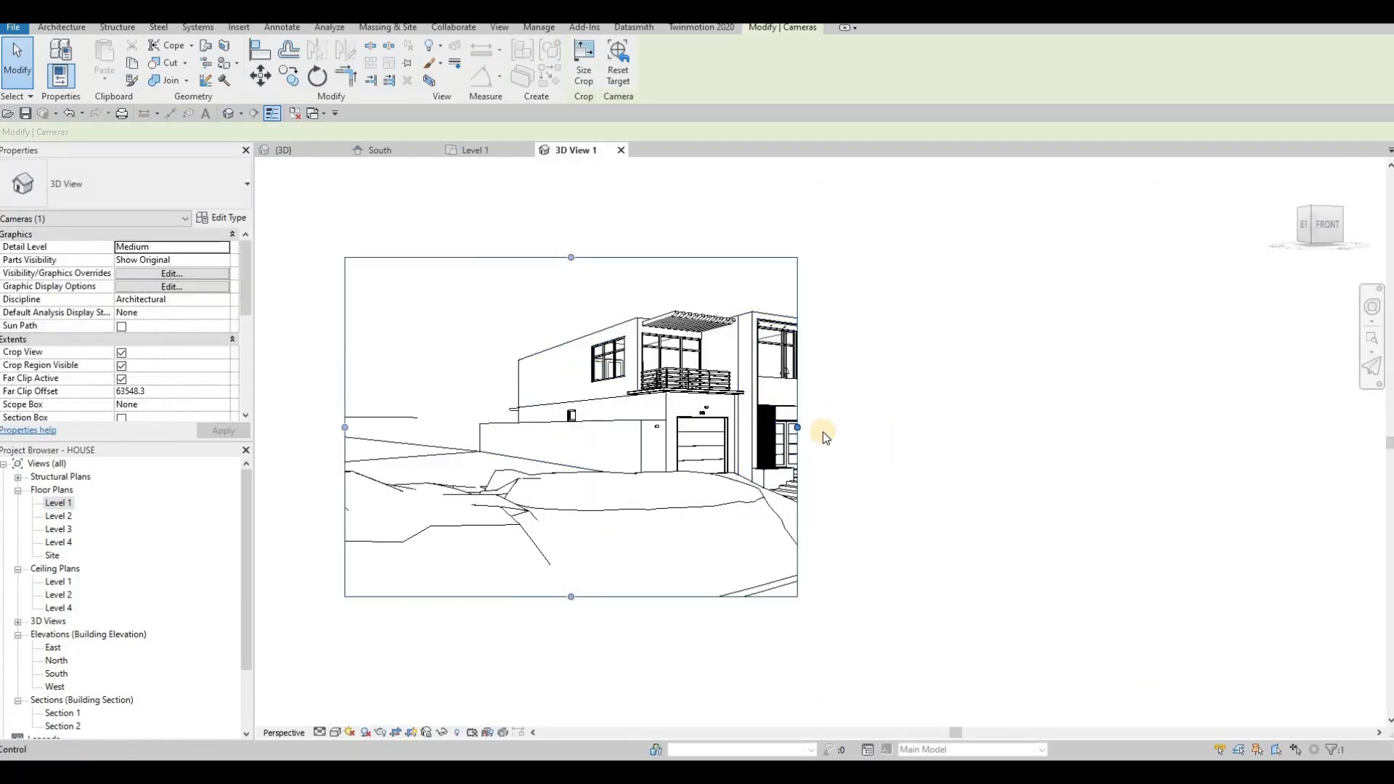
pyautogui.moveTo(797, 428); pyautogui.dragTo(1020, 428)
pyautogui.moveTo(682, 257); pyautogui.dragTo(682, 224)
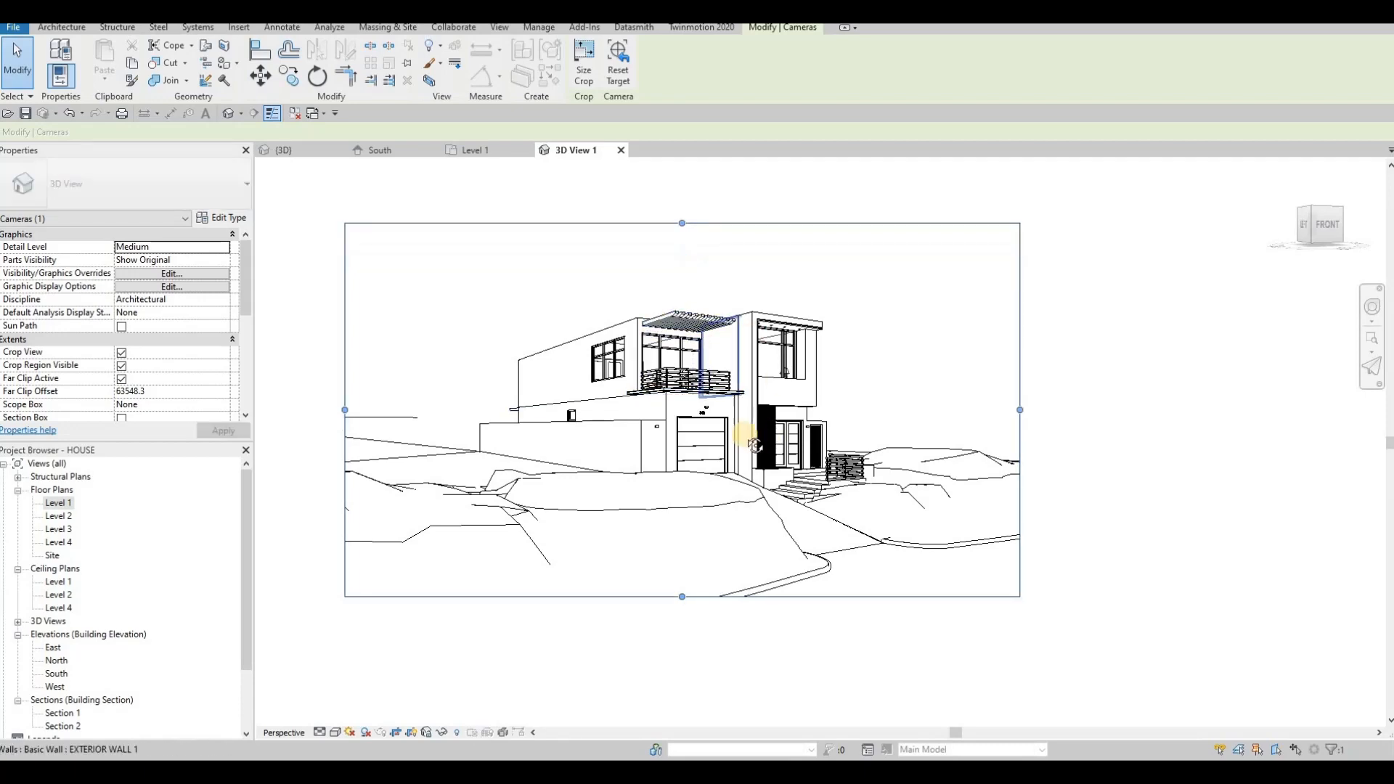
pyautogui.moveTo(737, 448)
pyautogui.keyDown('shift'); pyautogui.mouseDown(button='middle')
pyautogui.moveTo(752, 454)
pyautogui.moveTo(753, 435)
pyautogui.moveTo(699, 253)
pyautogui.mouseUp(button='middle'); pyautogui.keyUp('shift')
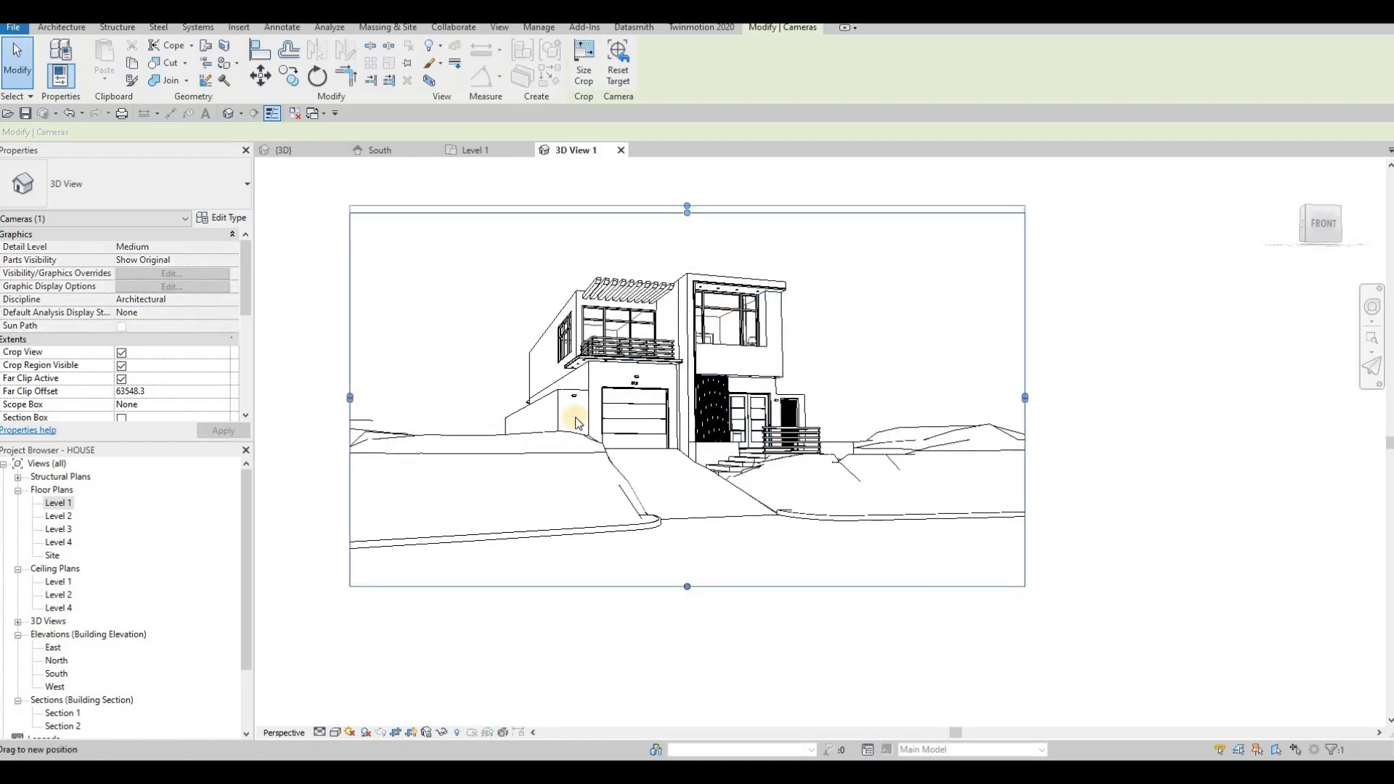
# - Extend the camera's far clip and target depth in the Level 1 plan, then return to the camera view
pyautogui.click(59, 504)
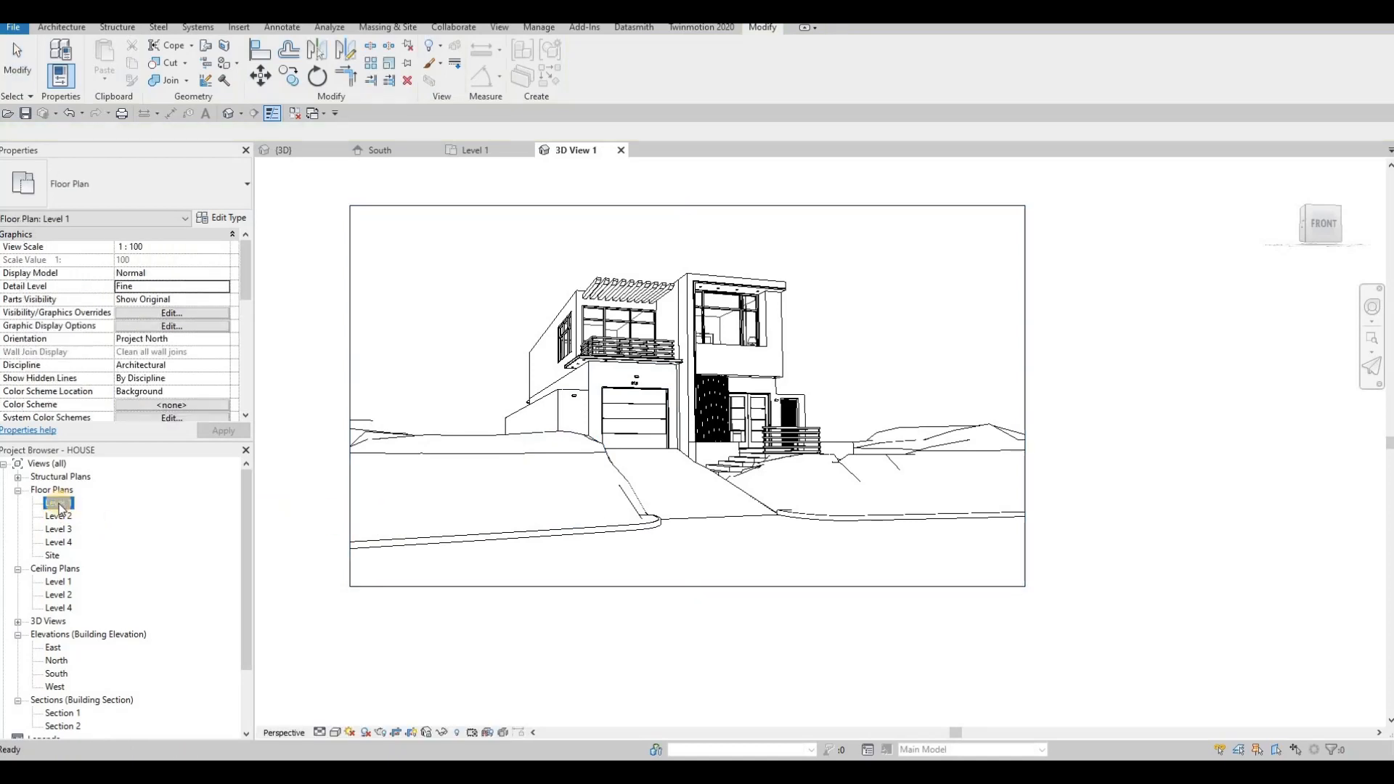
pyautogui.click(476, 150)
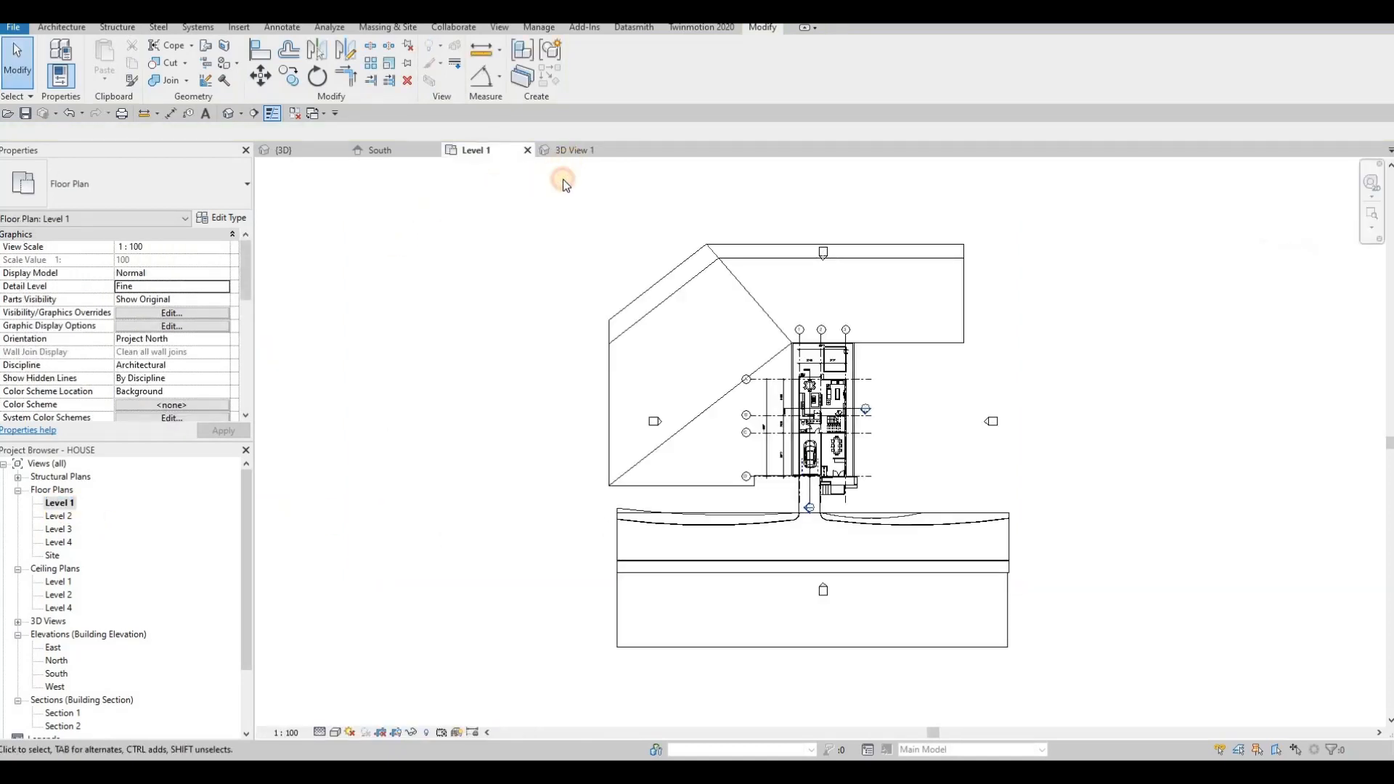
pyautogui.click(575, 150)
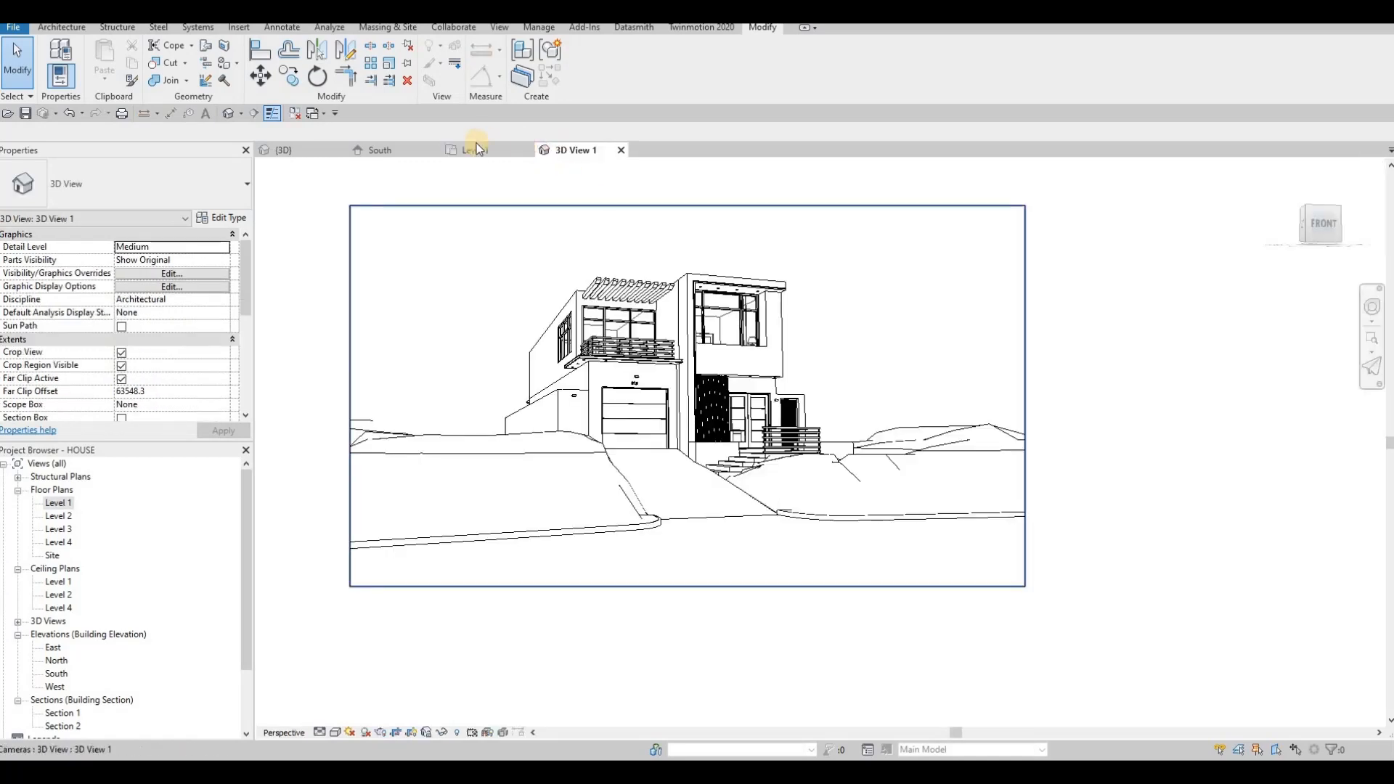
pyautogui.click(570, 205)
pyautogui.scroll(-1, 956, 280)
pyautogui.moveTo(982, 216); pyautogui.dragTo(947, 294, button='middle')
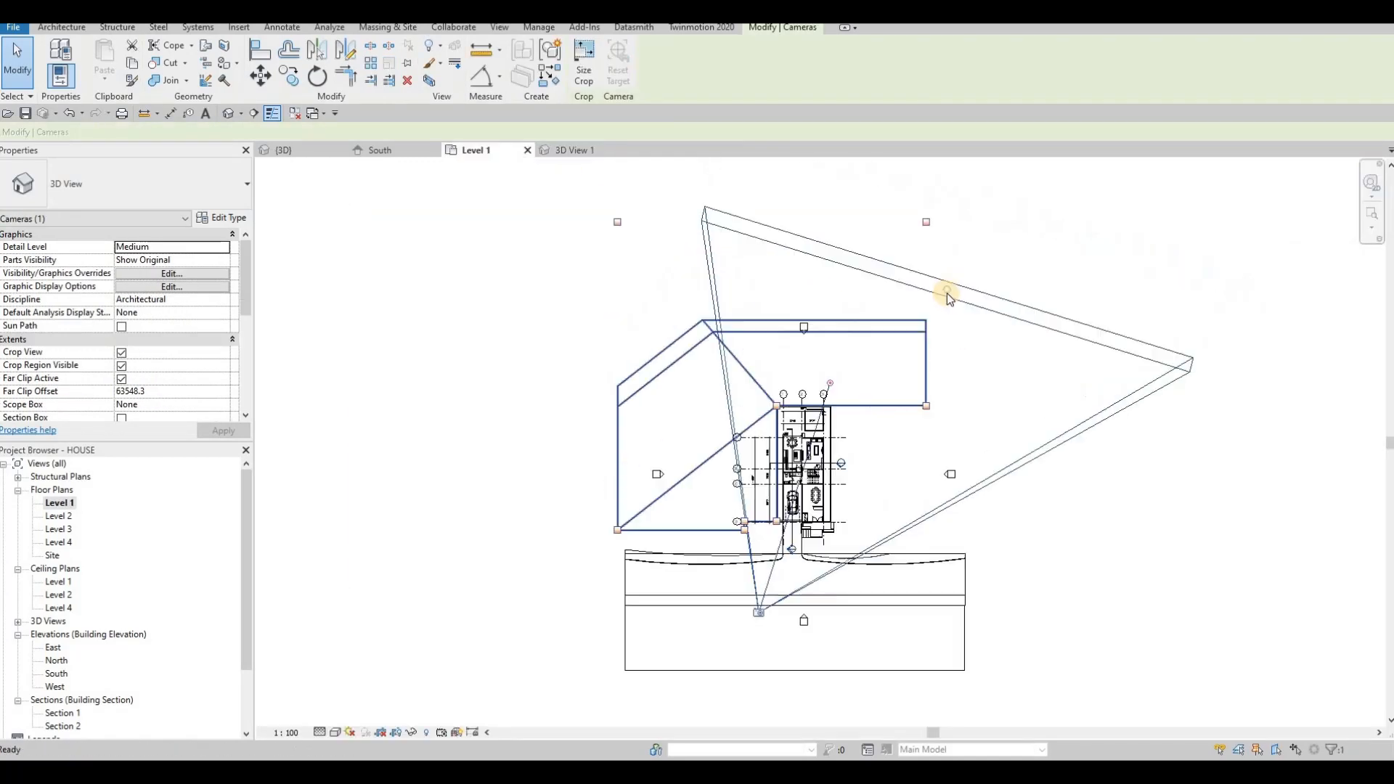
pyautogui.moveTo(948, 293); pyautogui.dragTo(944, 186)
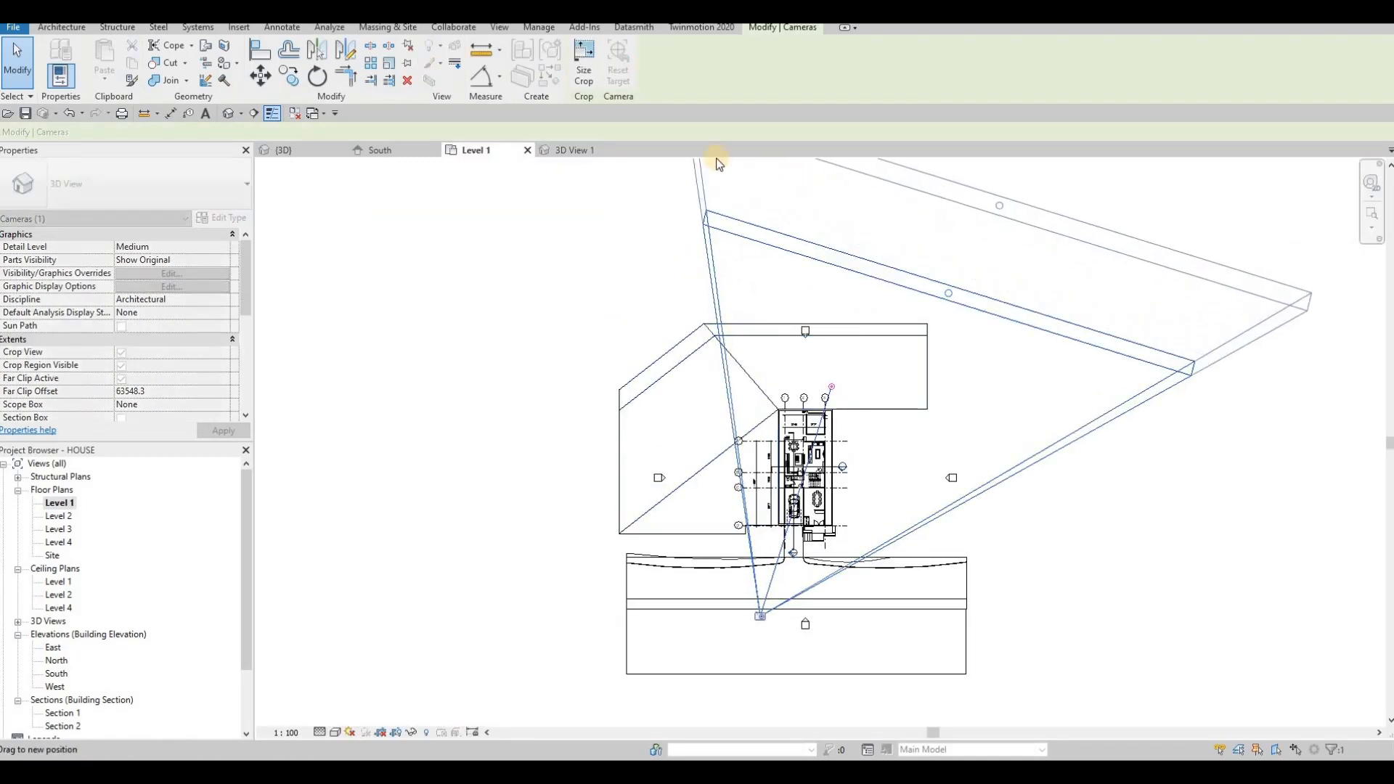
pyautogui.click(562, 148)
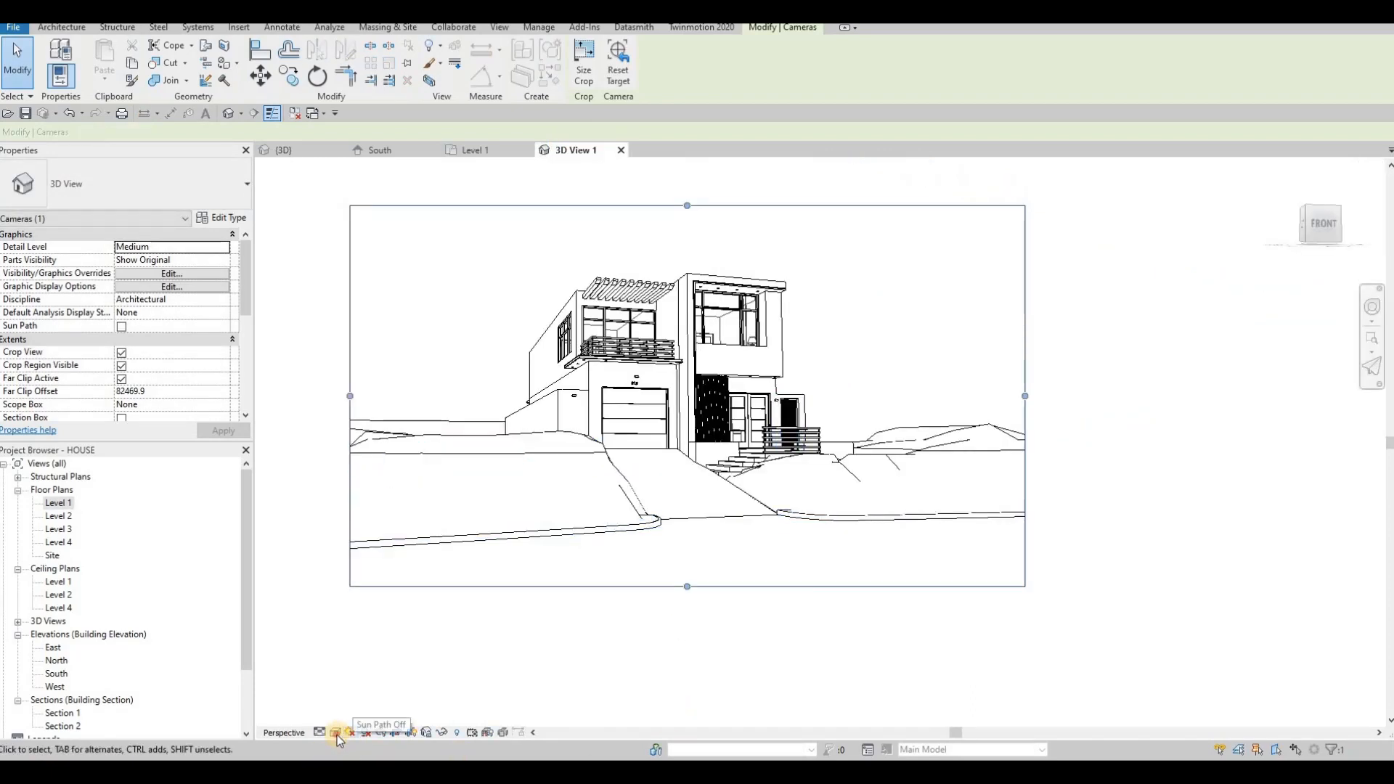
# - Set the camera view's visual style to Realistic
pyautogui.click(336, 733)
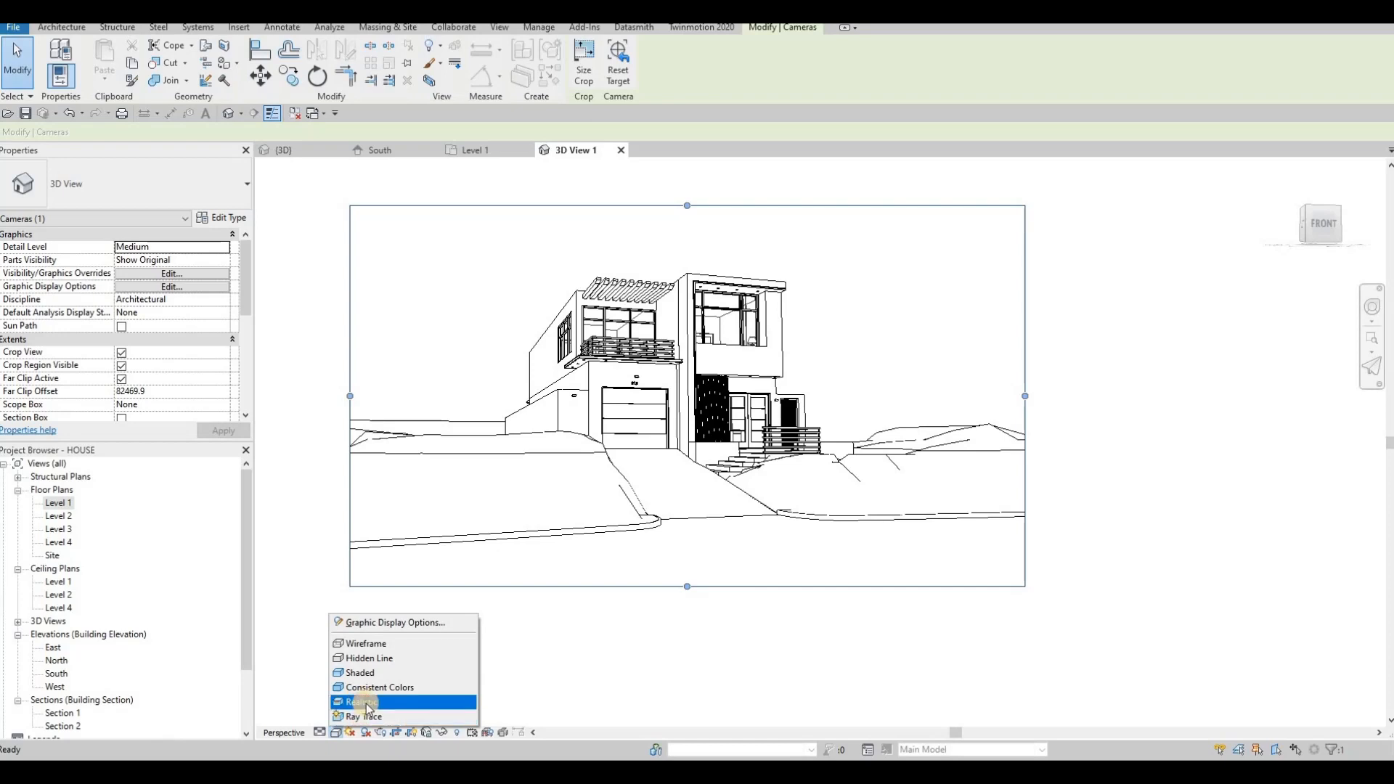
pyautogui.click(361, 702)
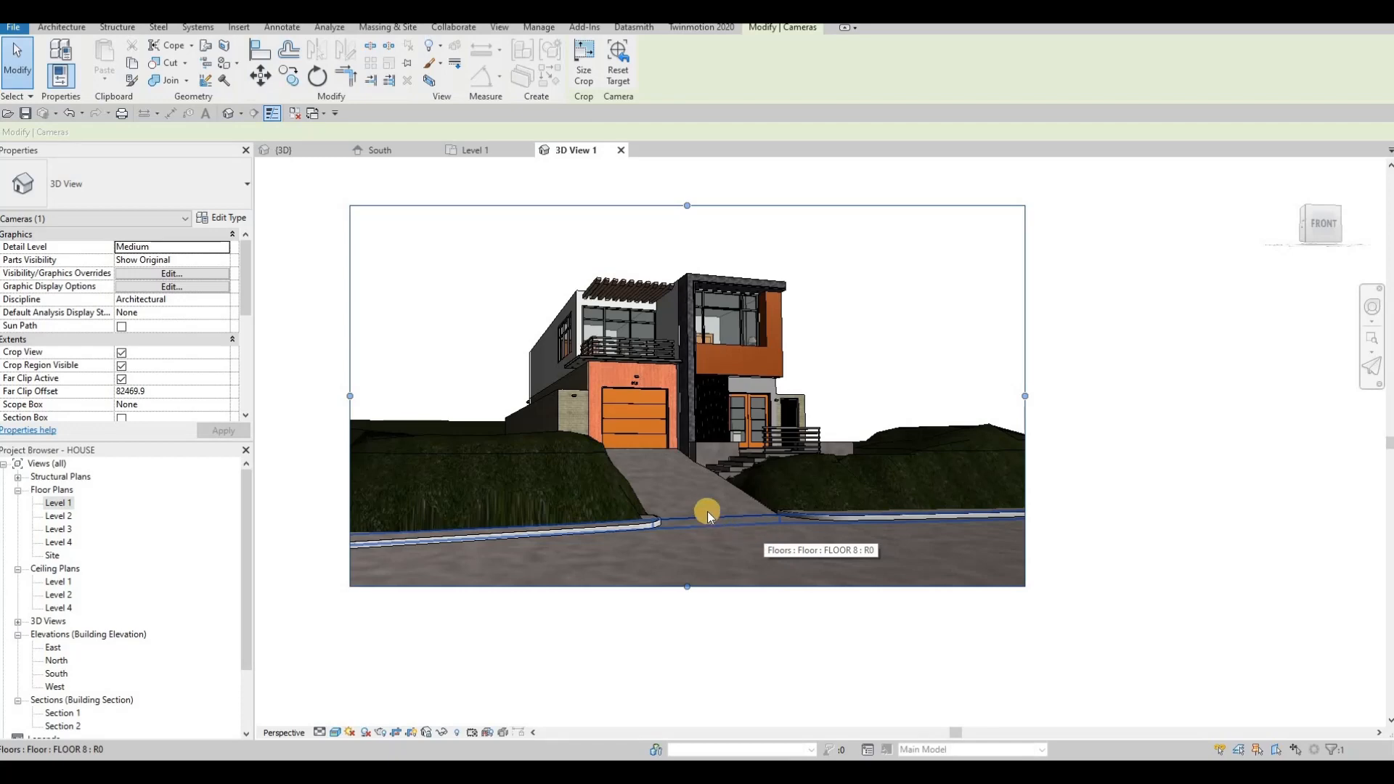
# - Reframe the camera view and reshape its crop region around the house
pyautogui.scroll(2, 716, 486)
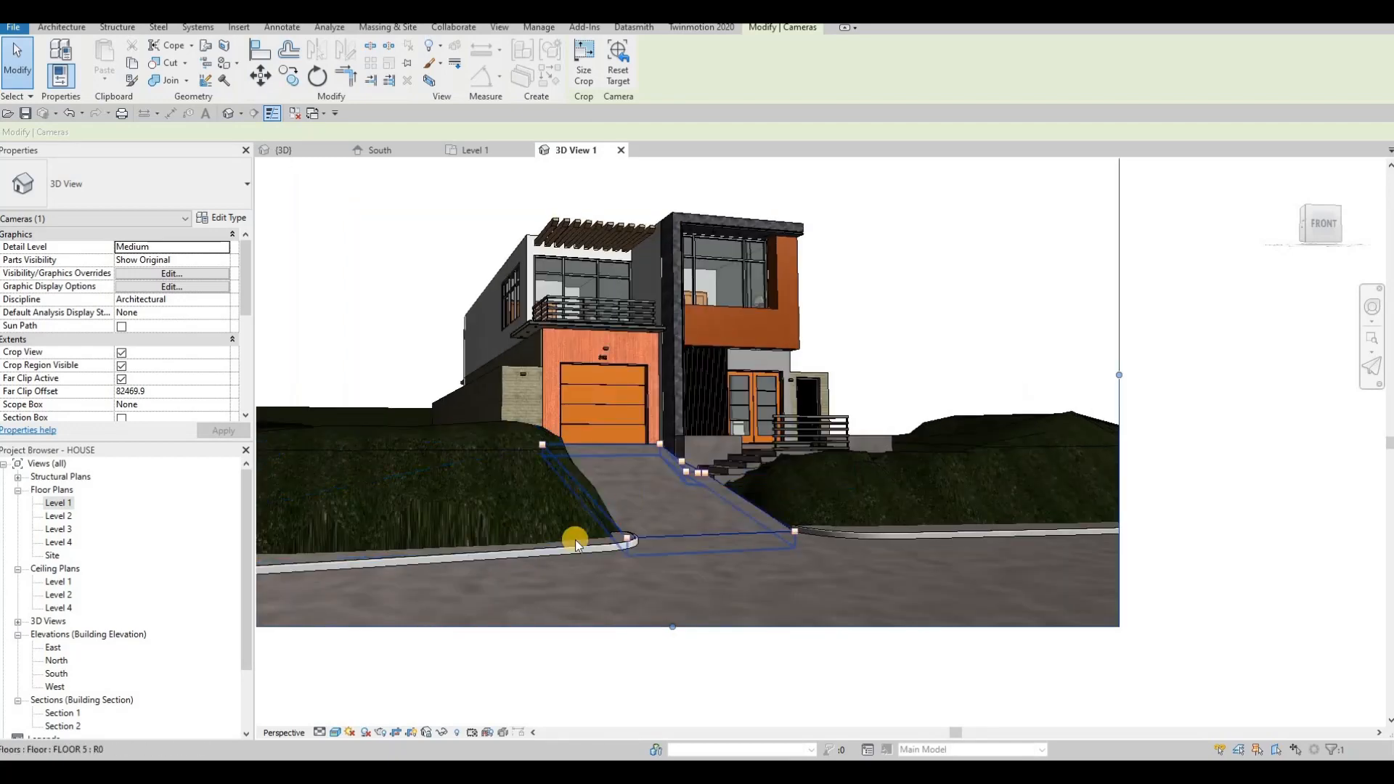
pyautogui.moveTo(575, 540); pyautogui.dragTo(521, 568, button='middle')
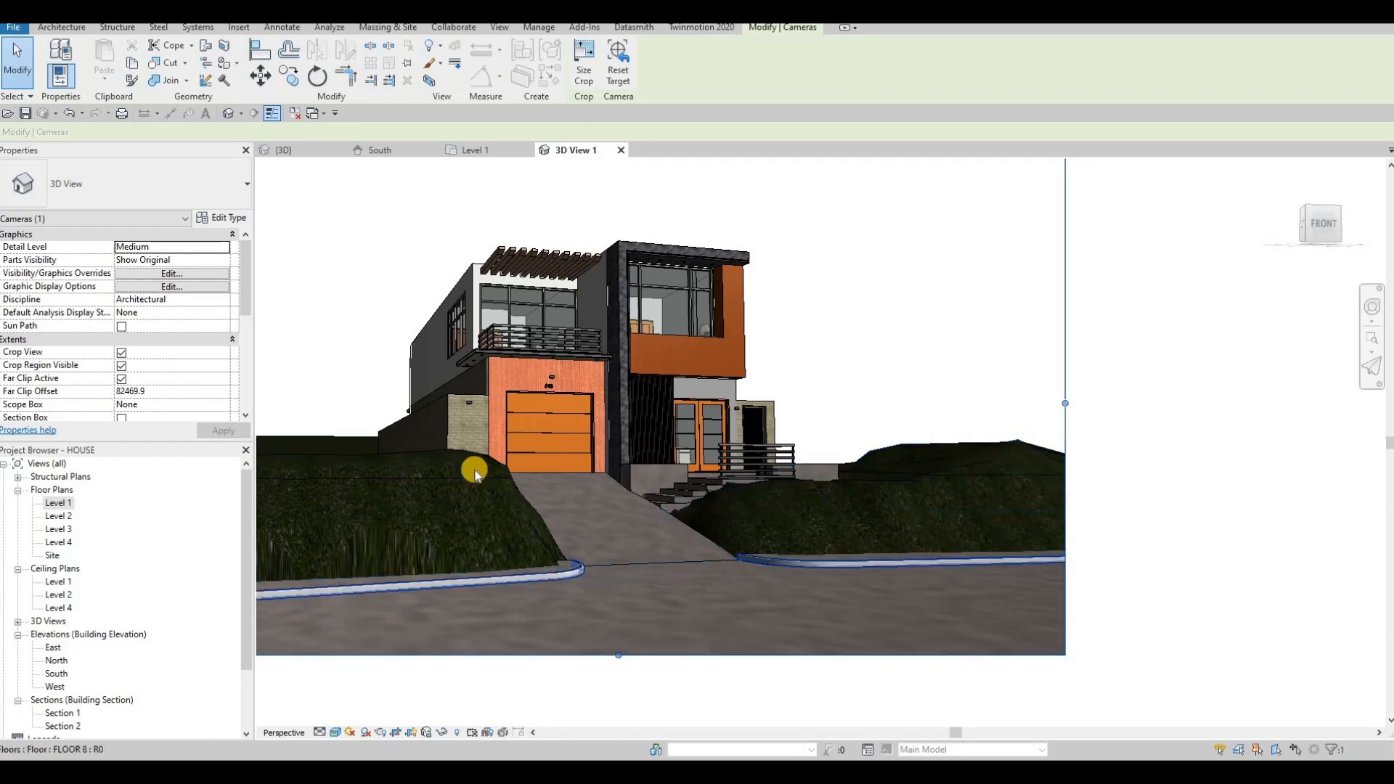
pyautogui.moveTo(310, 286); pyautogui.dragTo(448, 313, button='middle')
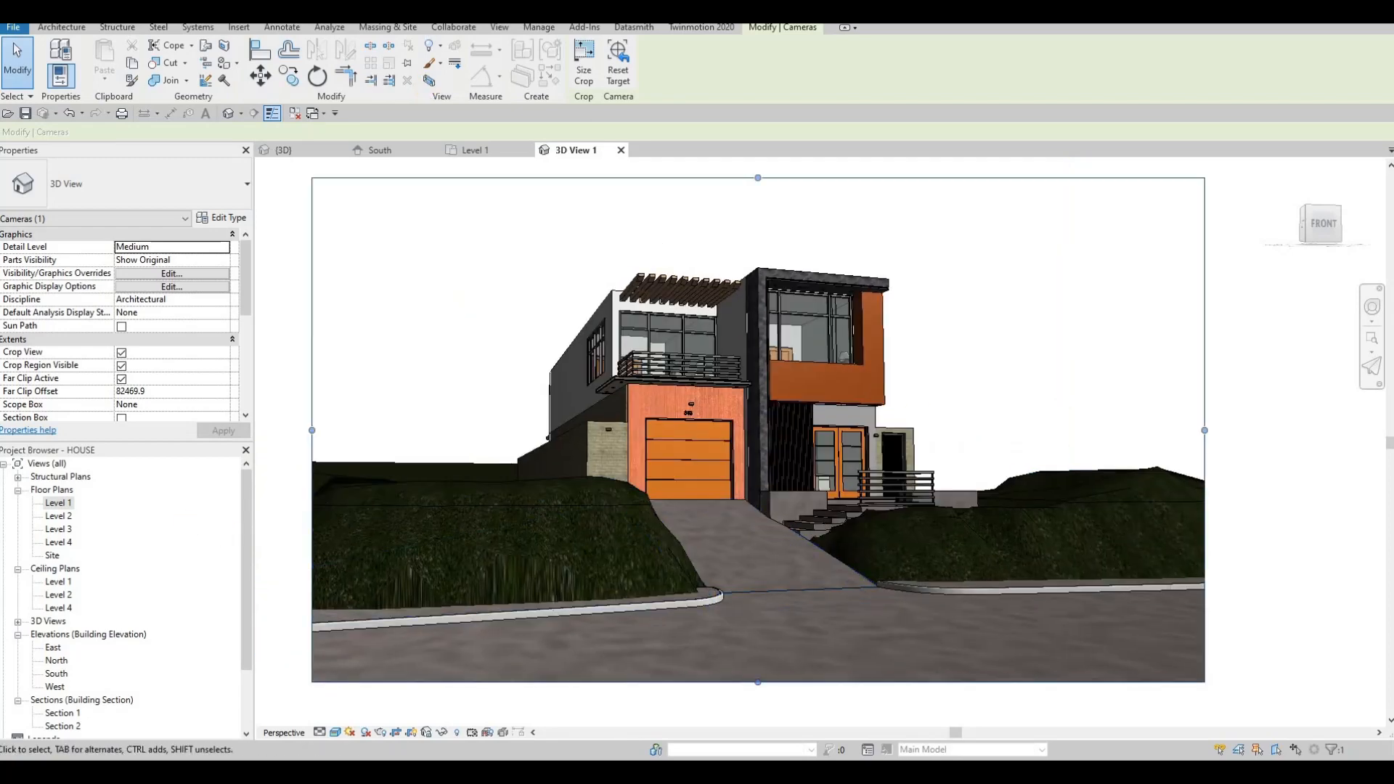
# - Open the Rendering dialog and render the camera view at Draft quality
pyautogui.click(498, 28)
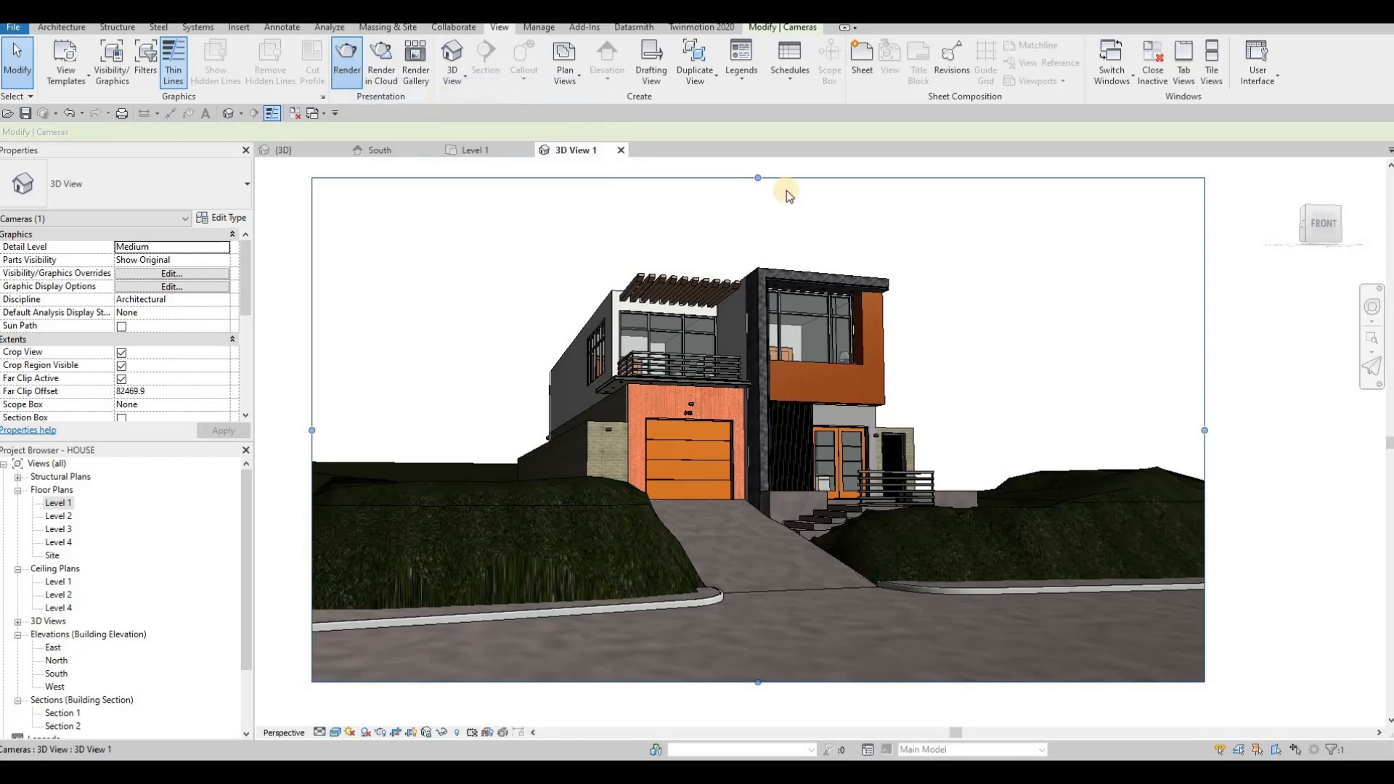
pyautogui.click(787, 192)
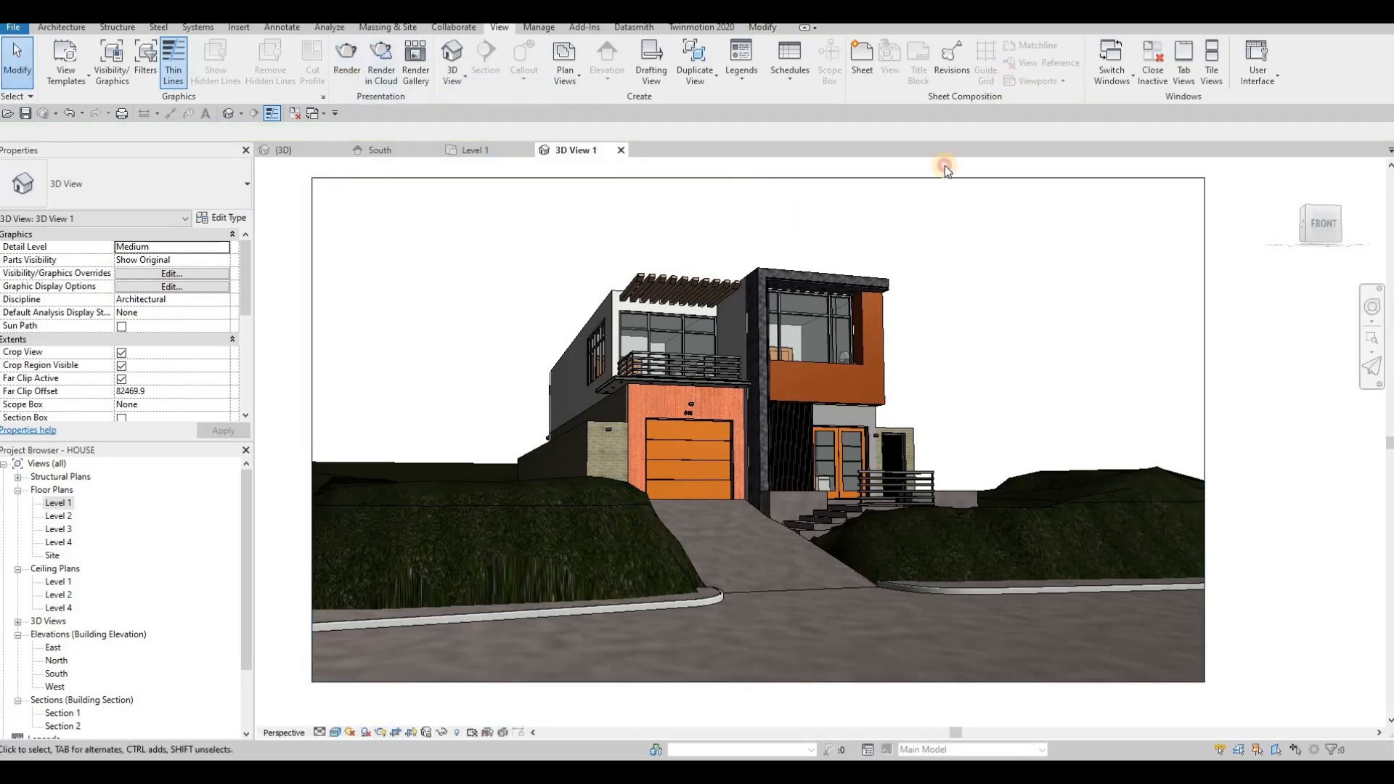
pyautogui.press('r')
pyautogui.press('r')
pyautogui.click(977, 137)
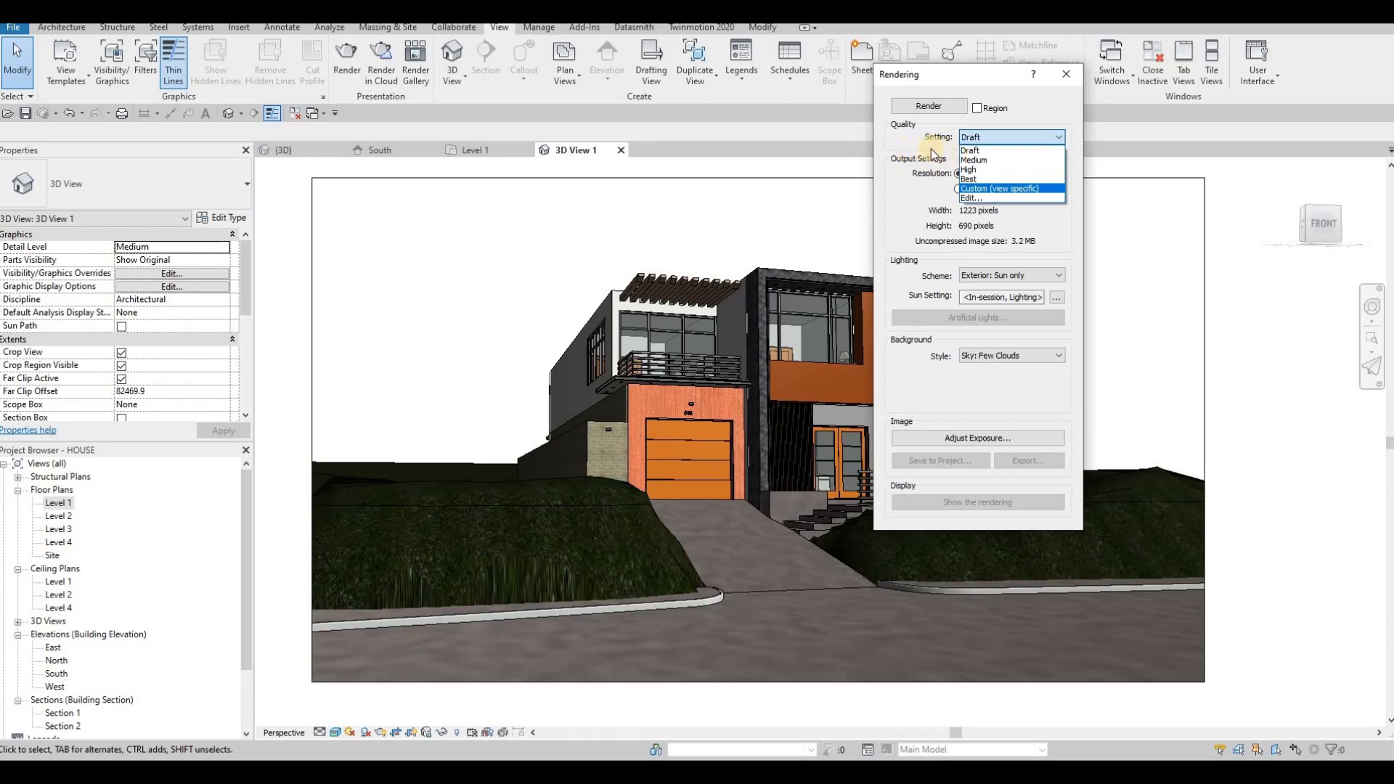
pyautogui.click(966, 149)
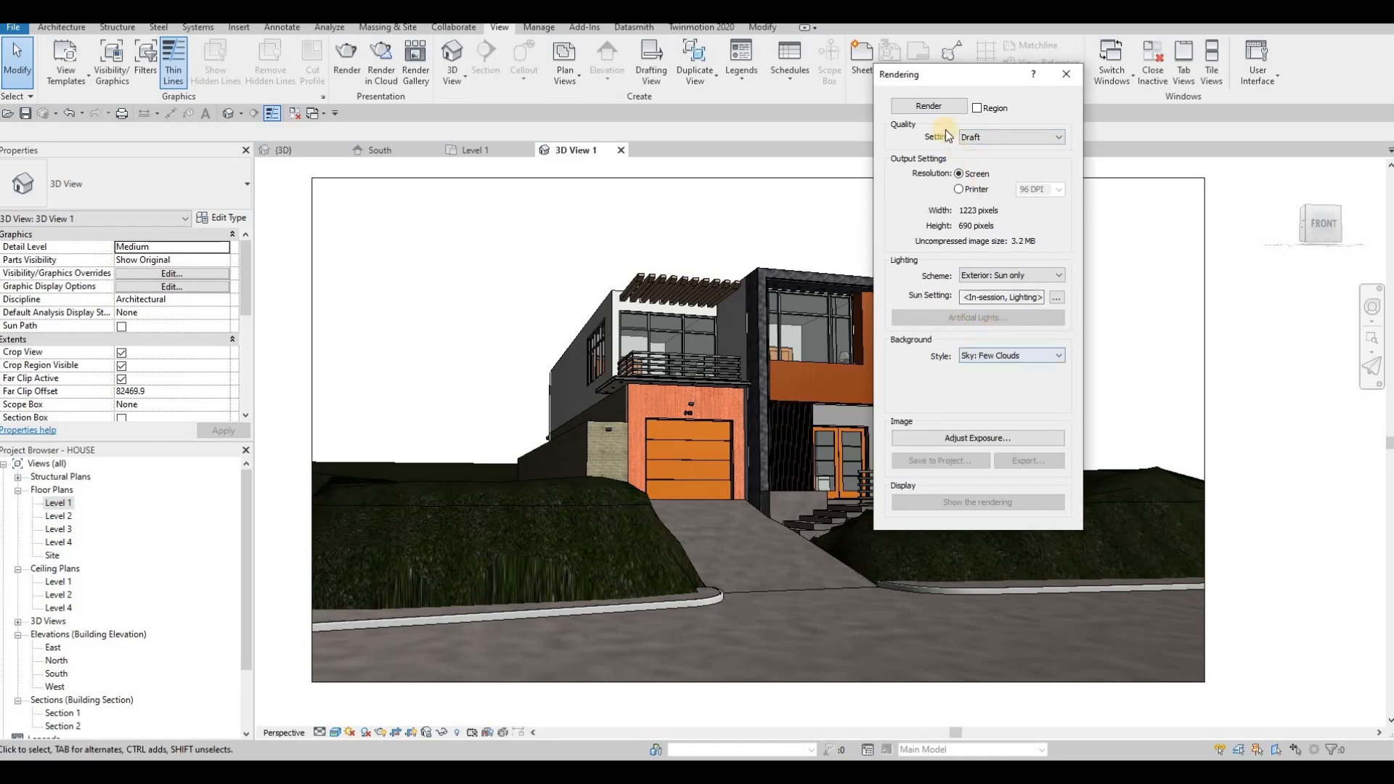
pyautogui.click(929, 107)
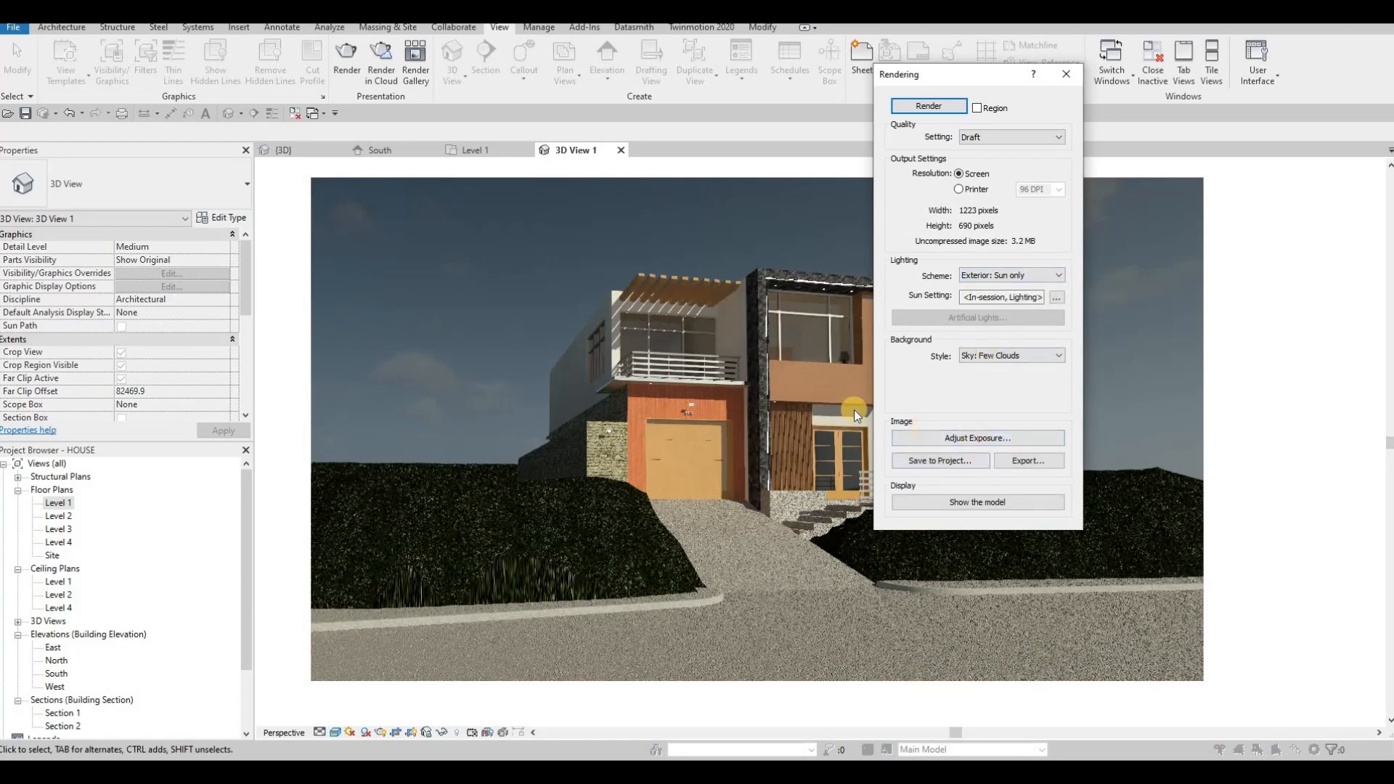
# - Save the rendered image to the project under the default name
pyautogui.moveTo(965, 81); pyautogui.dragTo(1036, 73)
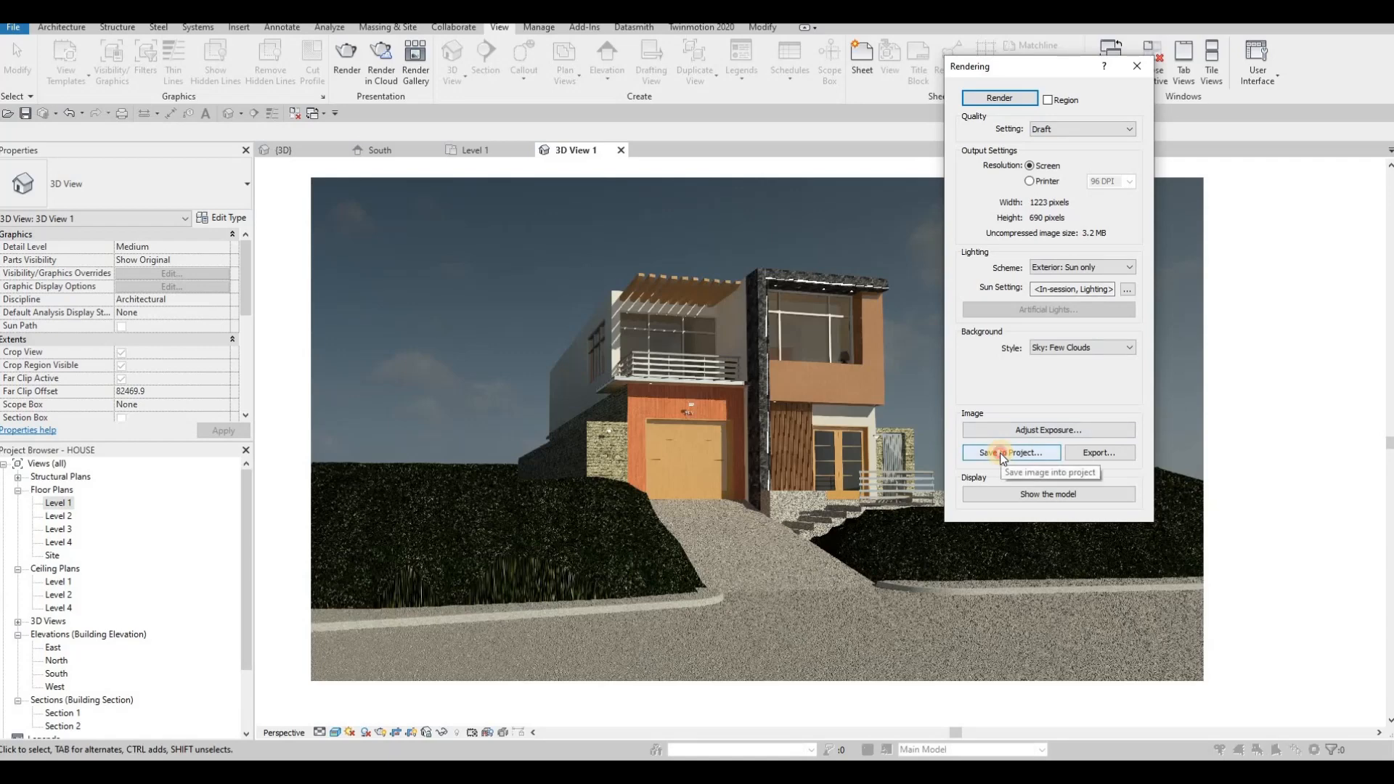
pyautogui.click(1002, 453)
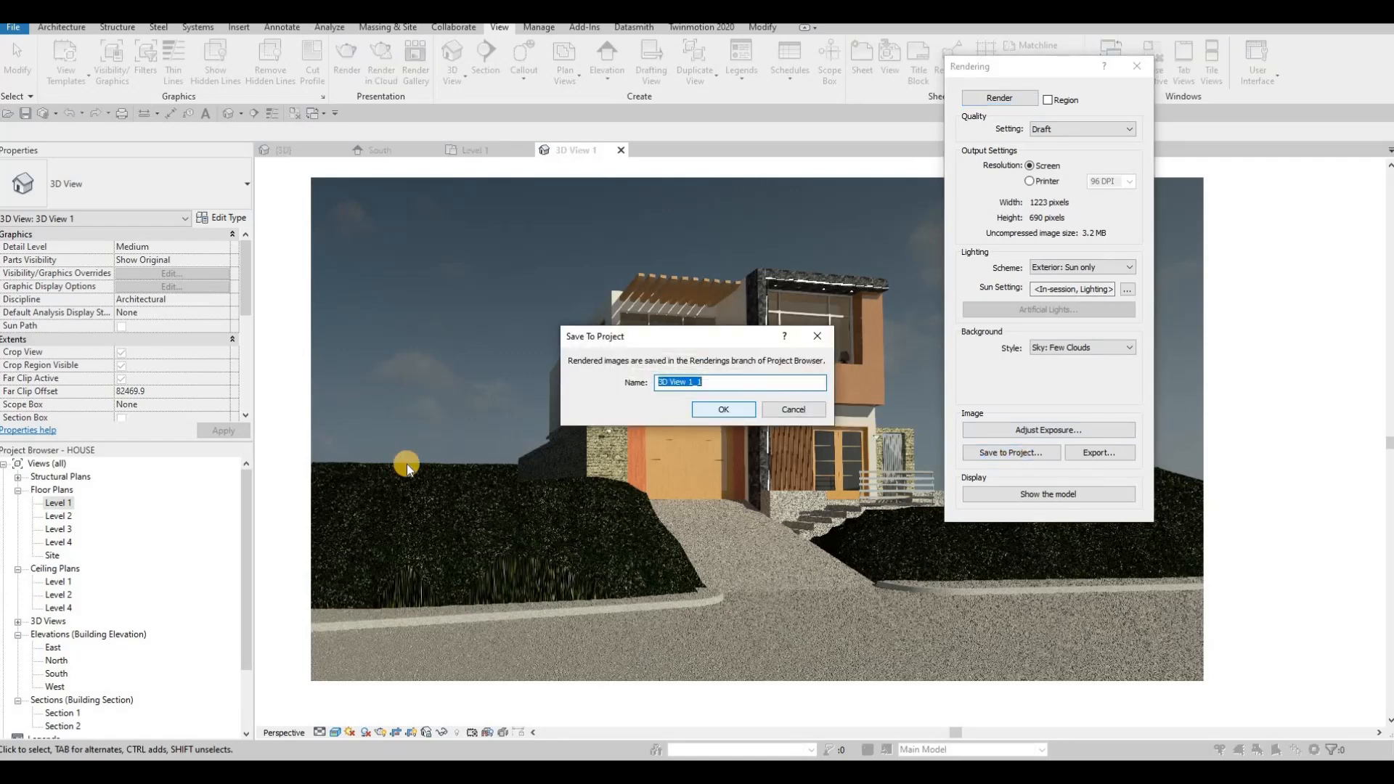
pyautogui.press('Return')
pyautogui.scroll(-2, 22, 686)
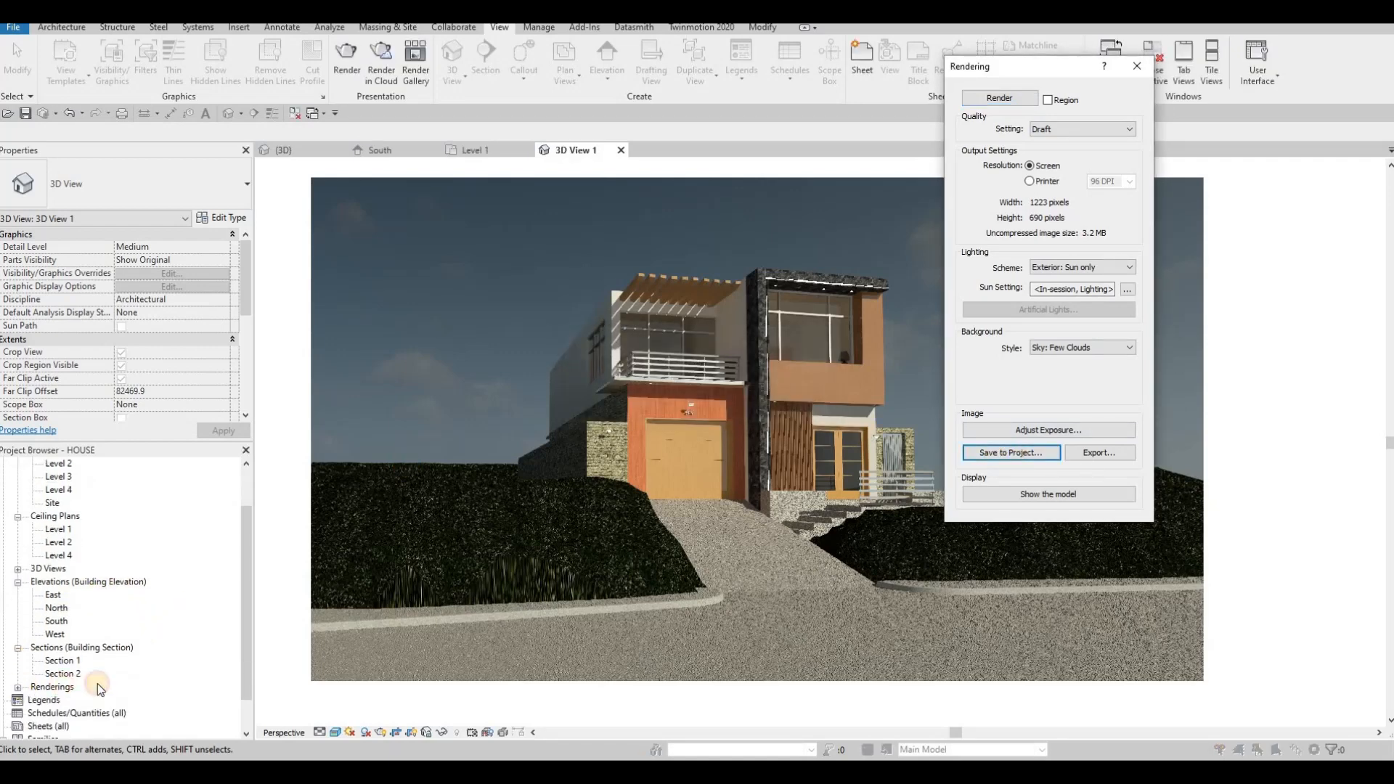
# - Adjust the render's exposure to an exposure value of 13.80 and saturation of 1.15, then apply it
pyautogui.doubleClick(58, 687)
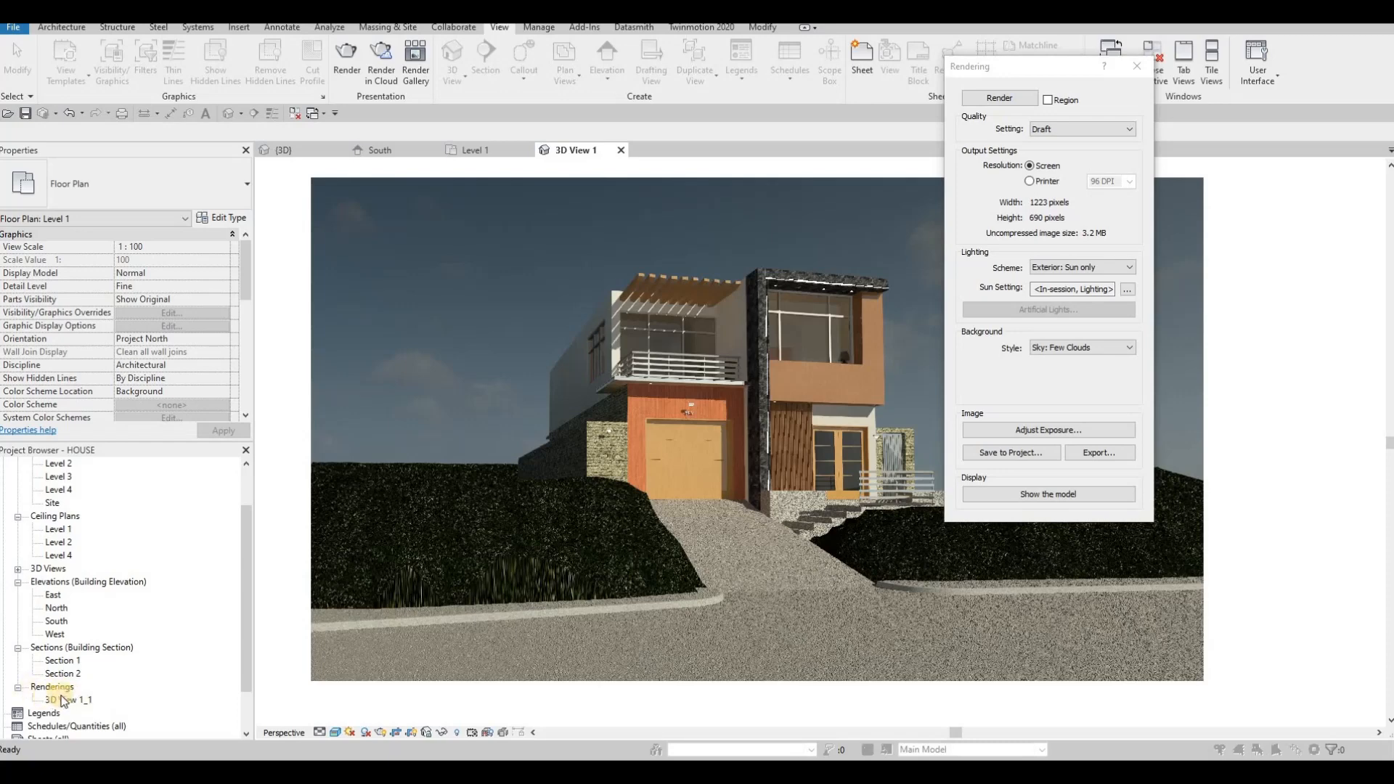
pyautogui.click(1039, 431)
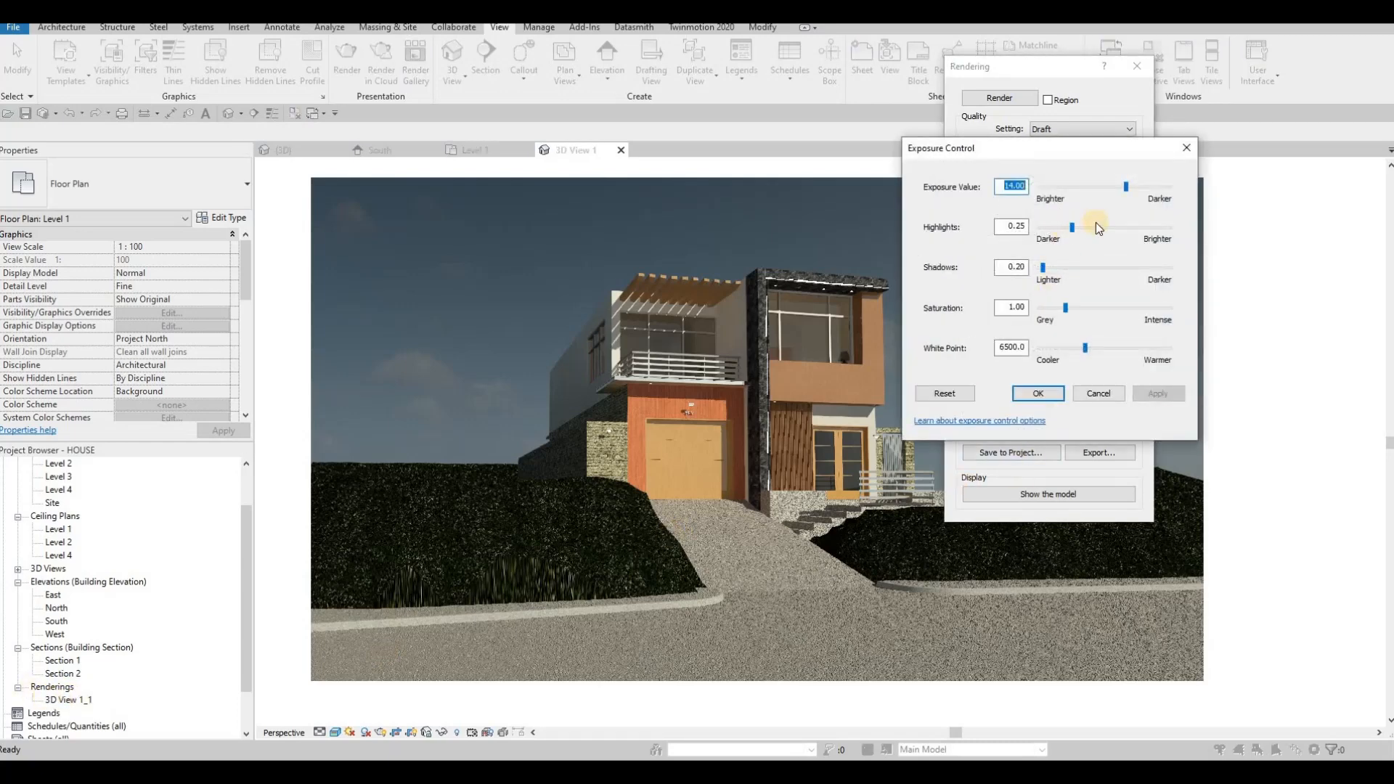
pyautogui.click(1127, 190)
pyautogui.moveTo(1066, 306); pyautogui.dragTo(1070, 307)
pyautogui.click(1158, 396)
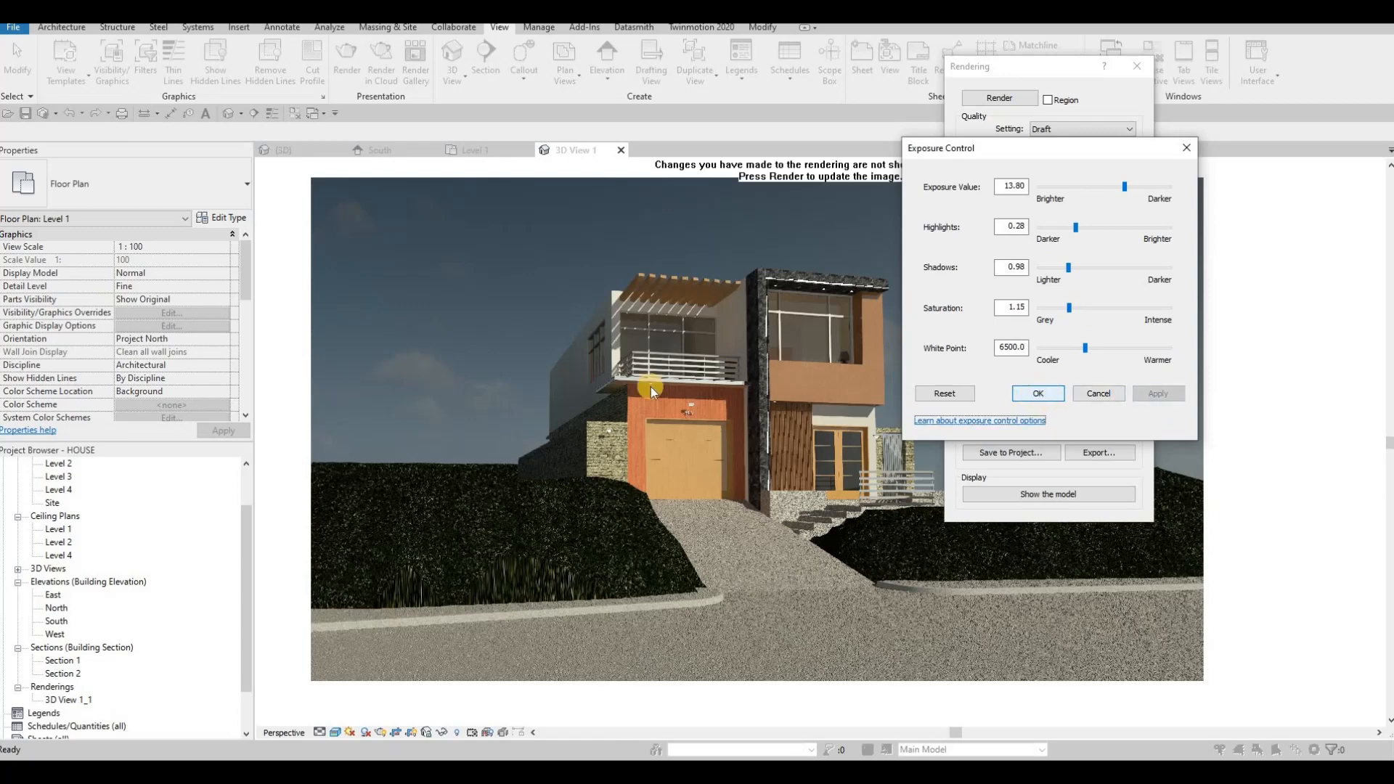
pyautogui.click(1039, 394)
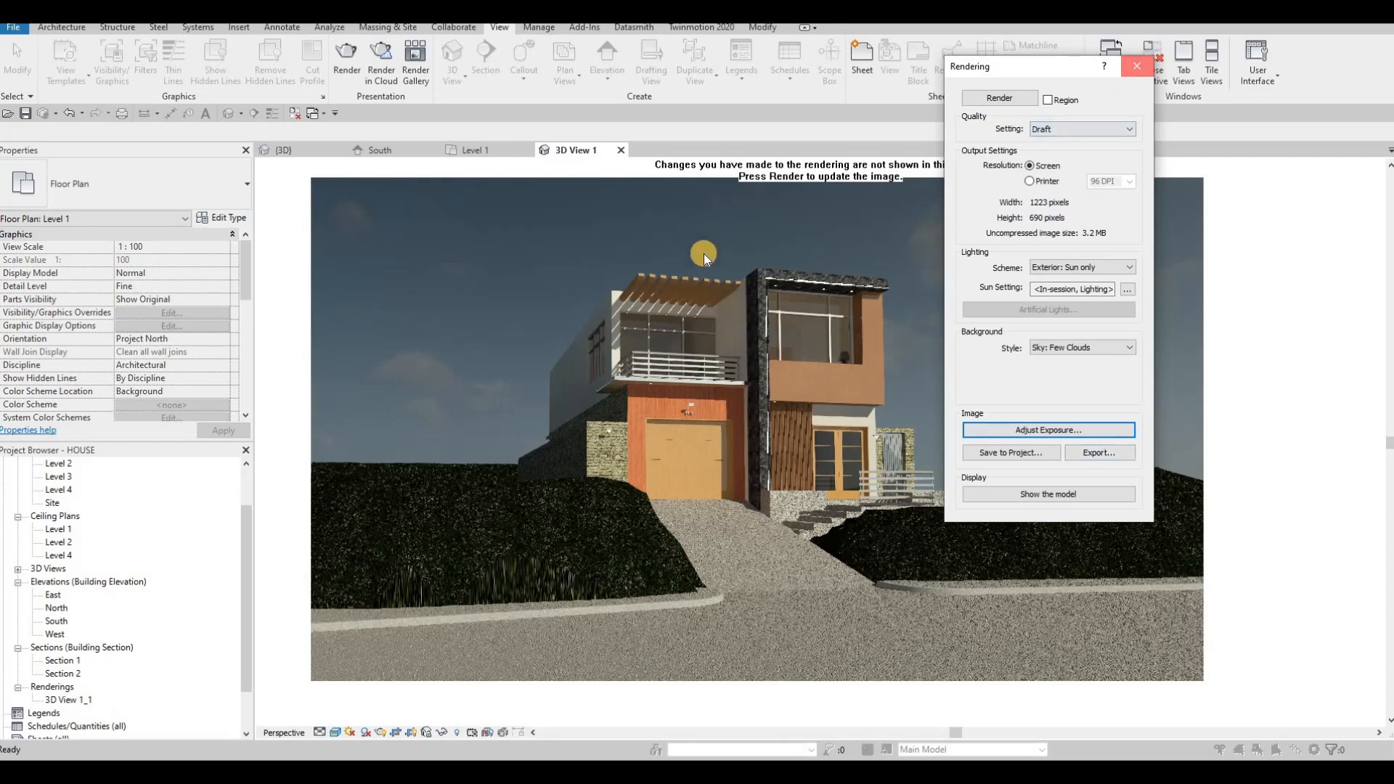
# - Close the Rendering dialog and reopen 3D View 1 from the project browser
pyautogui.press('Escape')
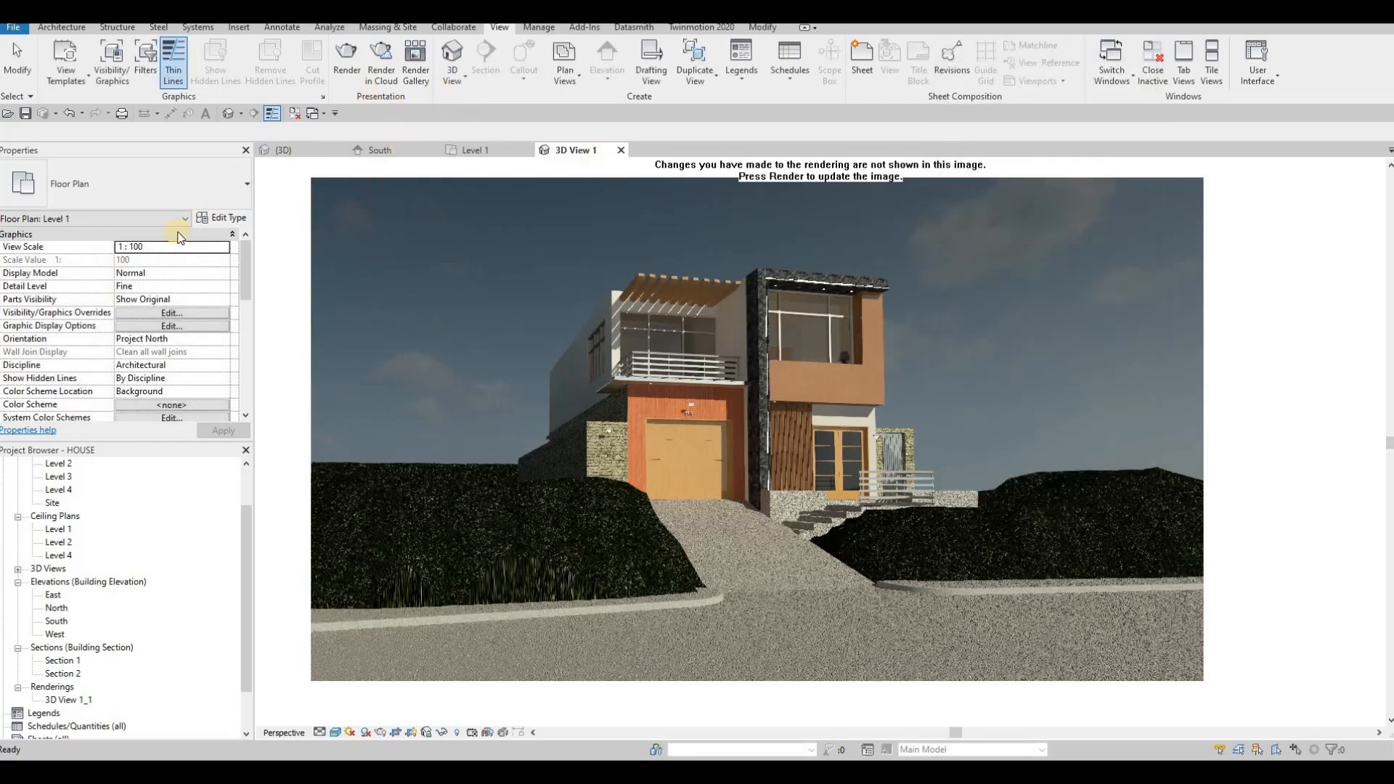
pyautogui.click(493, 151)
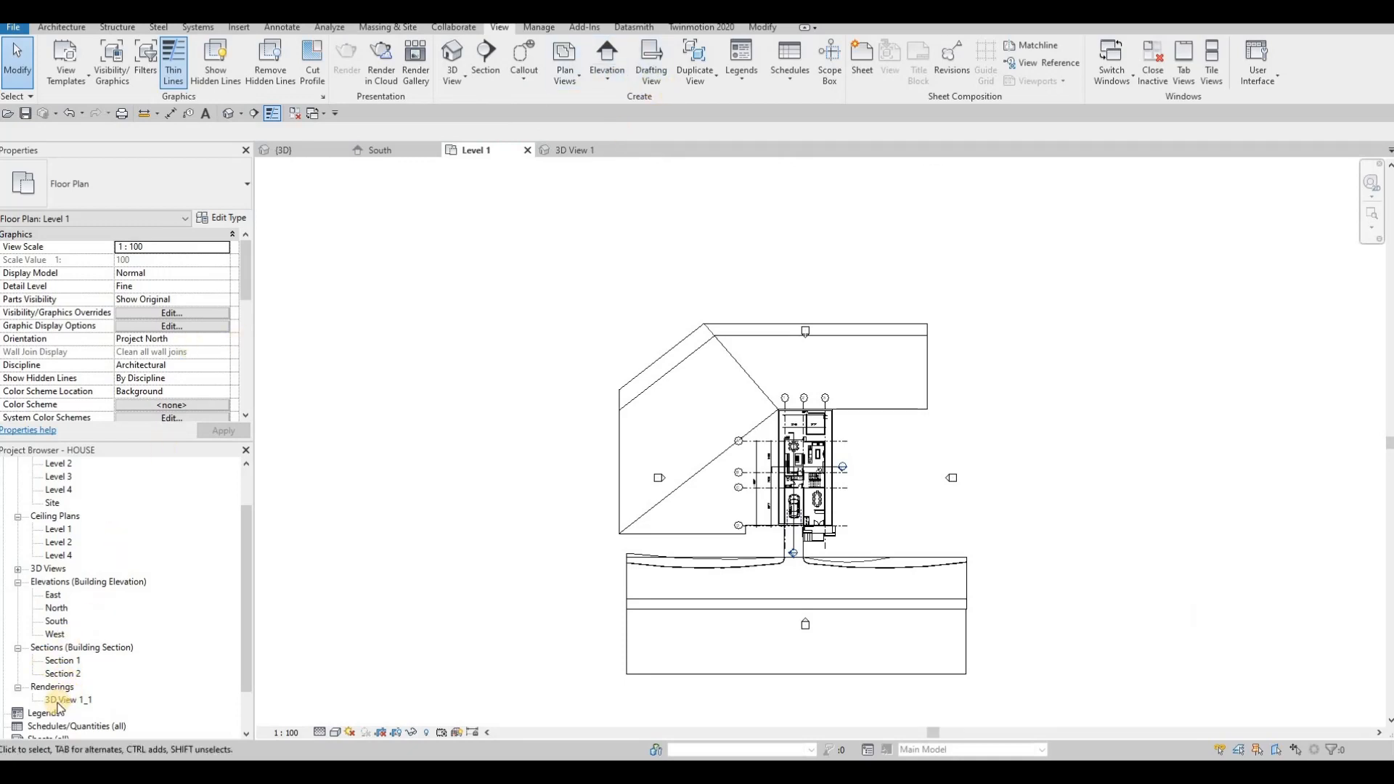
pyautogui.scroll(1, 18, 588)
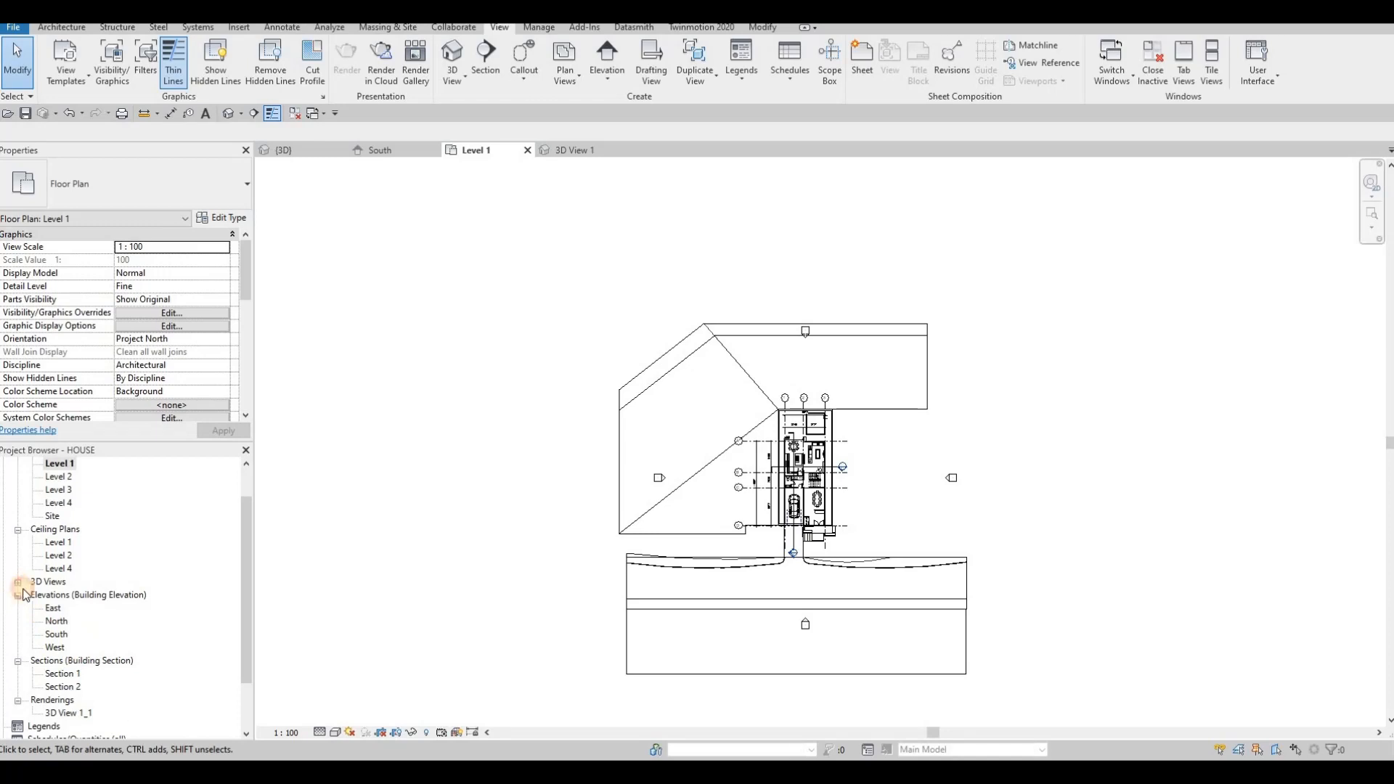
pyautogui.click(18, 581)
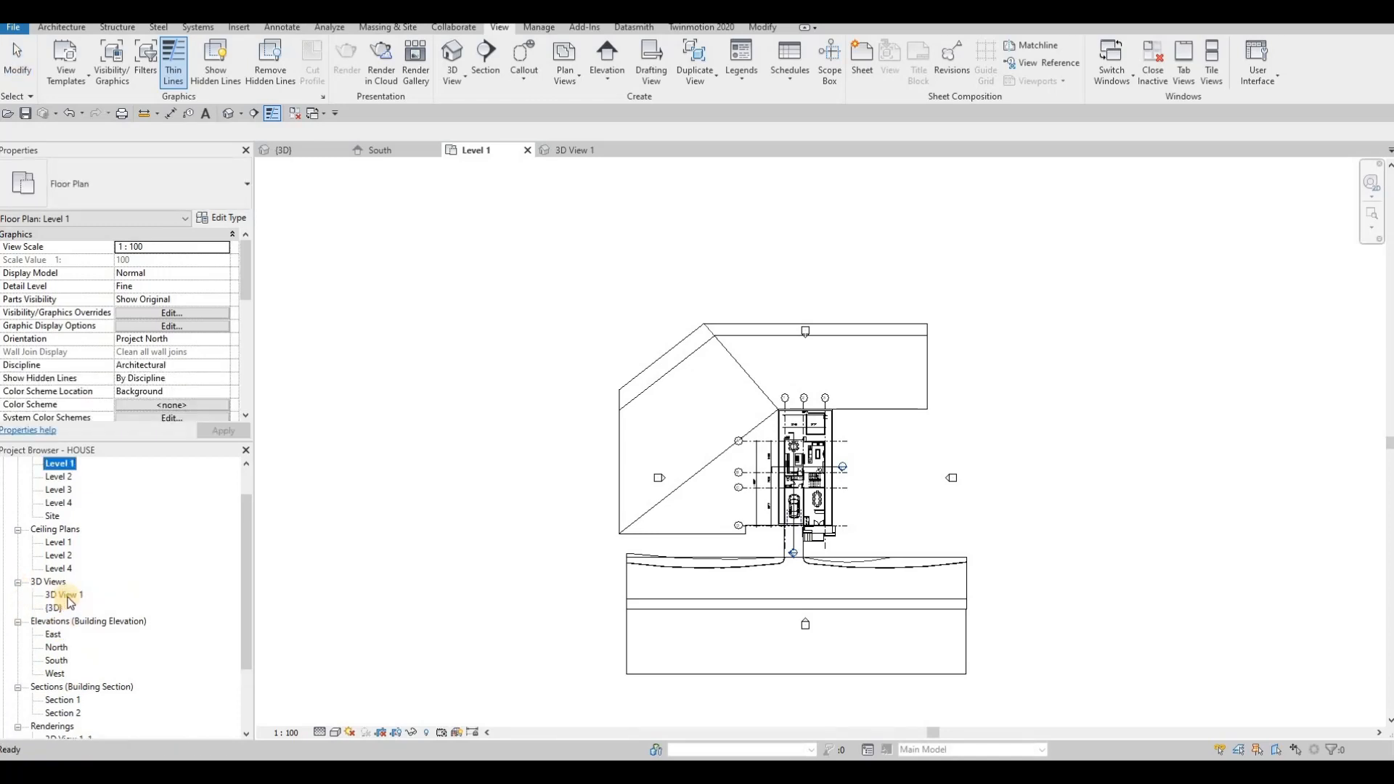
pyautogui.doubleClick(75, 595)
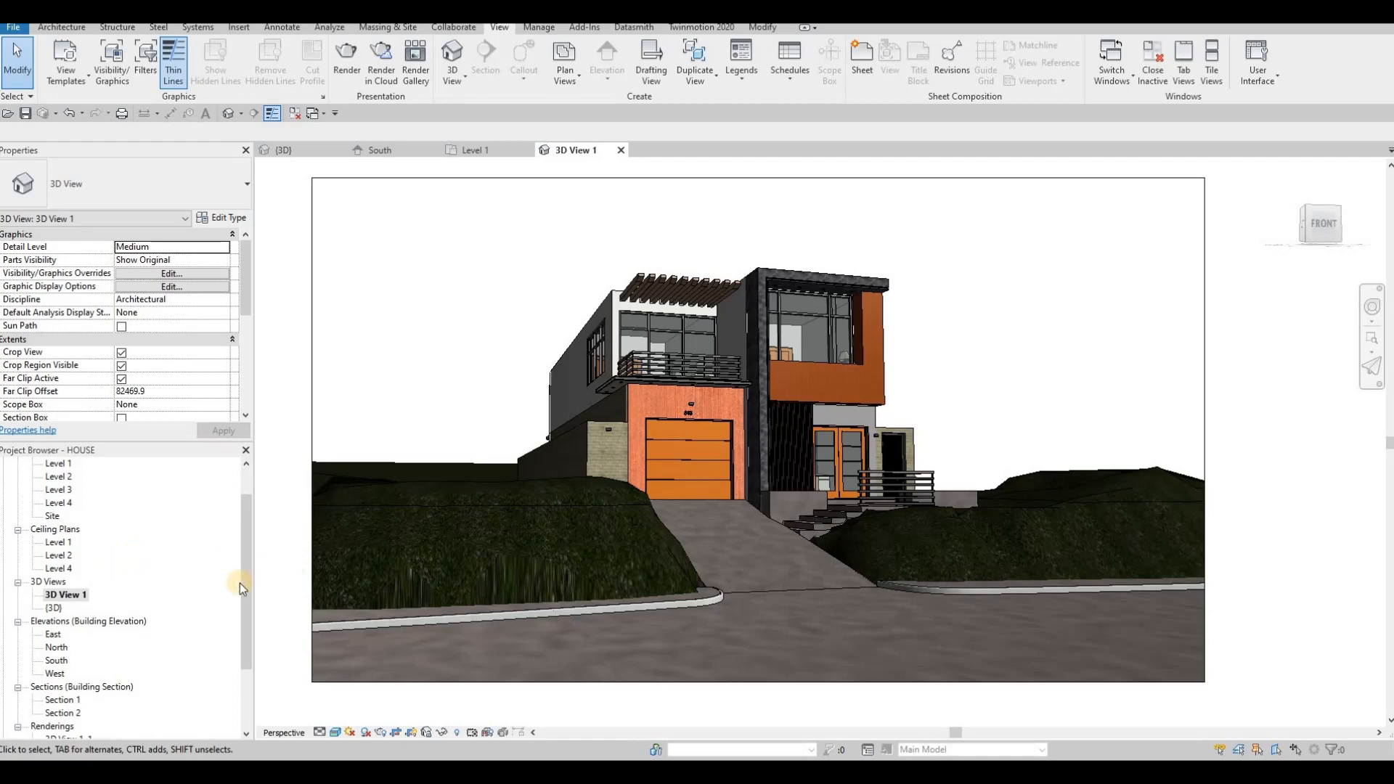
pyautogui.scroll(-1, 132, 609)
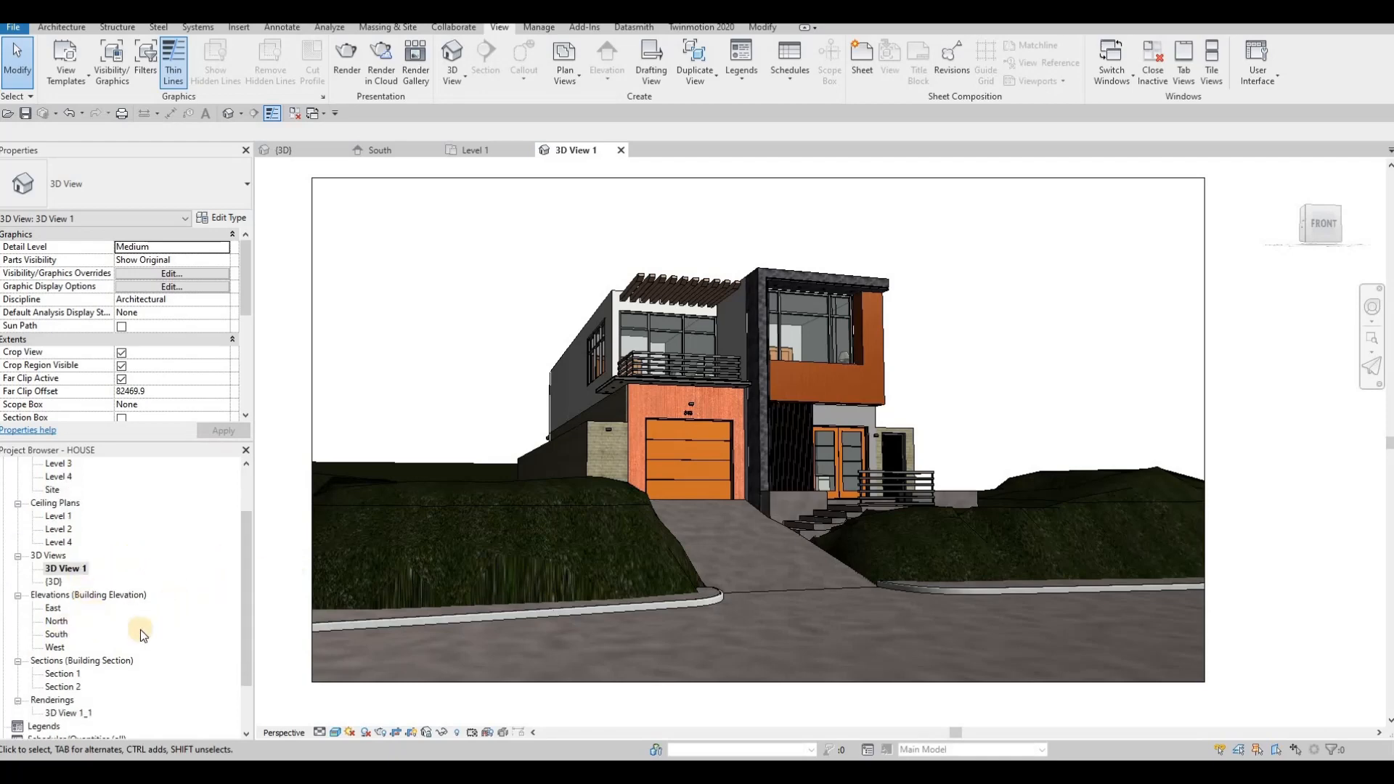
# - Set the project's starting view to 3D View: 3D View 1
pyautogui.click(536, 29)
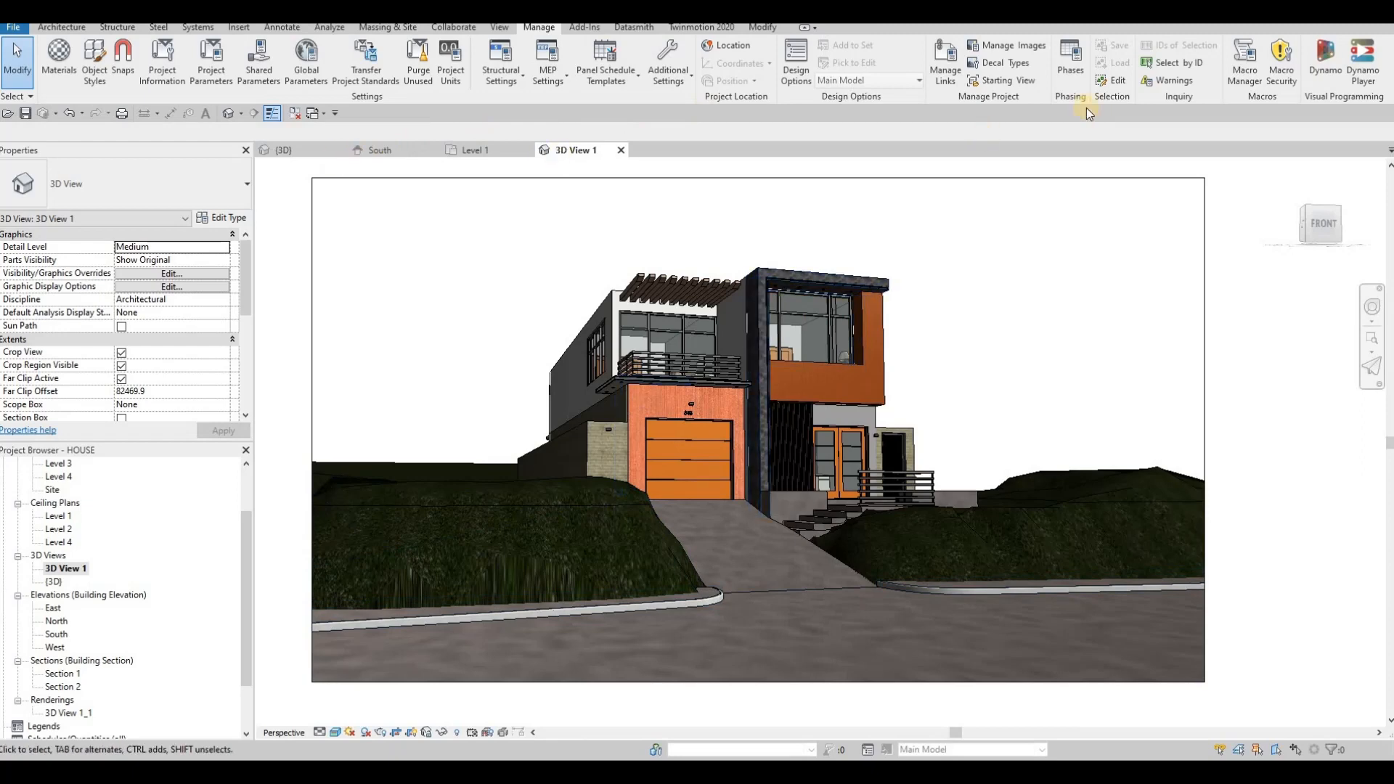
pyautogui.click(1006, 82)
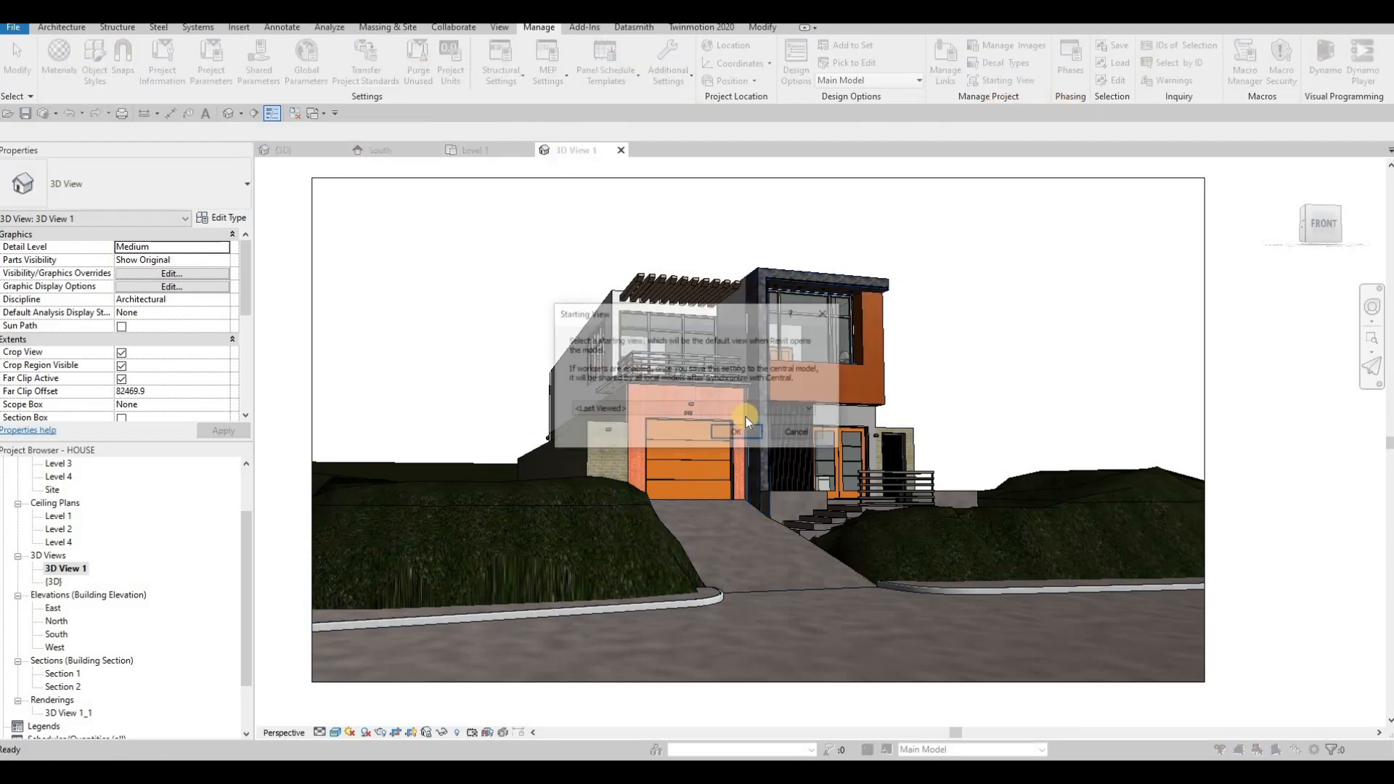
pyautogui.click(735, 408)
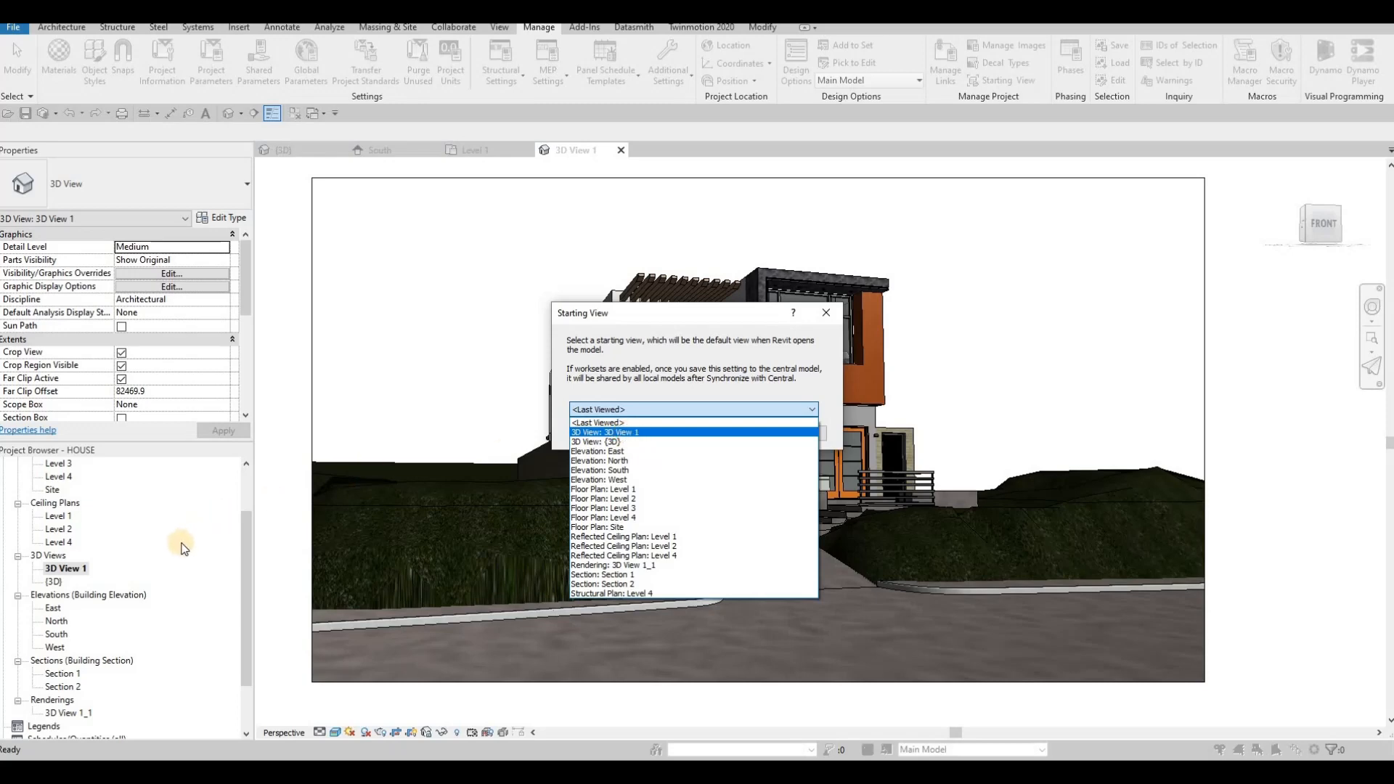
pyautogui.press('Down')
pyautogui.click(739, 432)
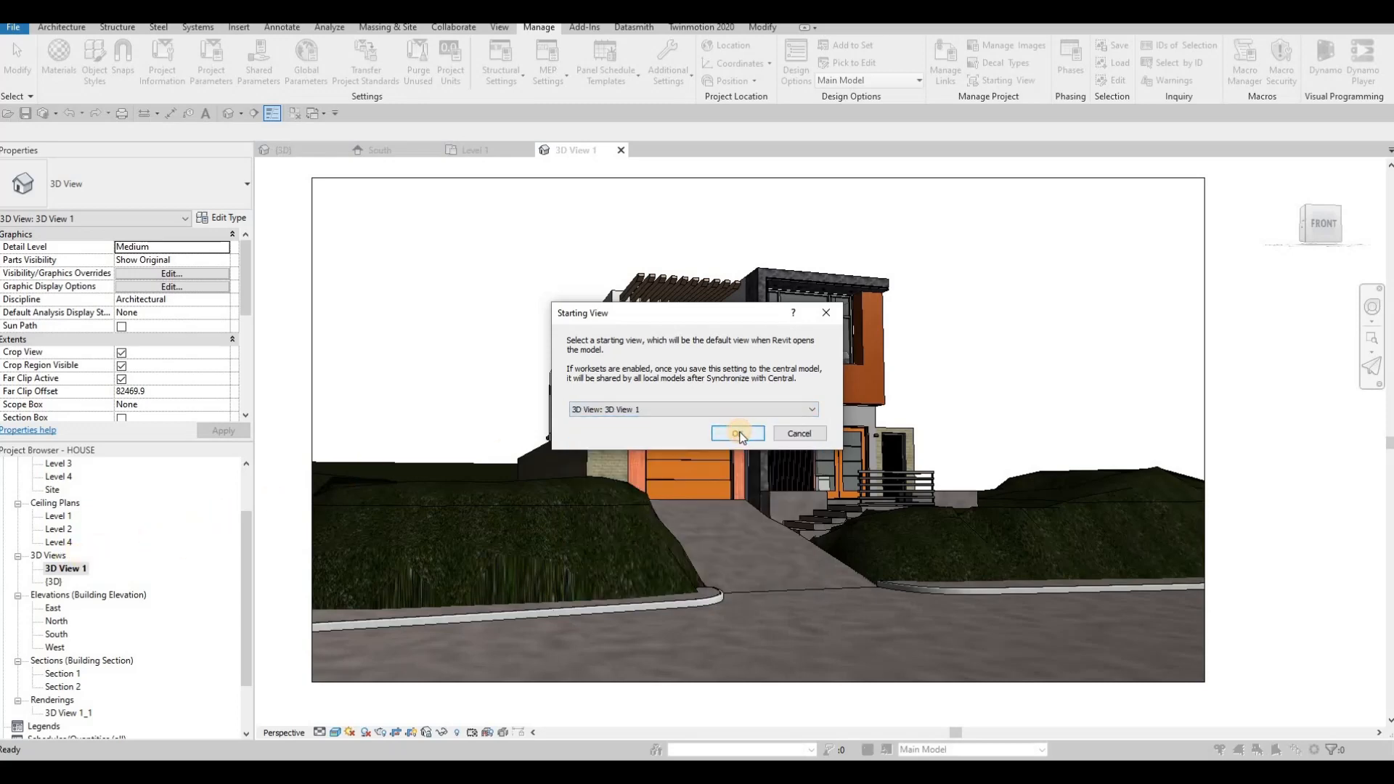
pyautogui.click(738, 434)
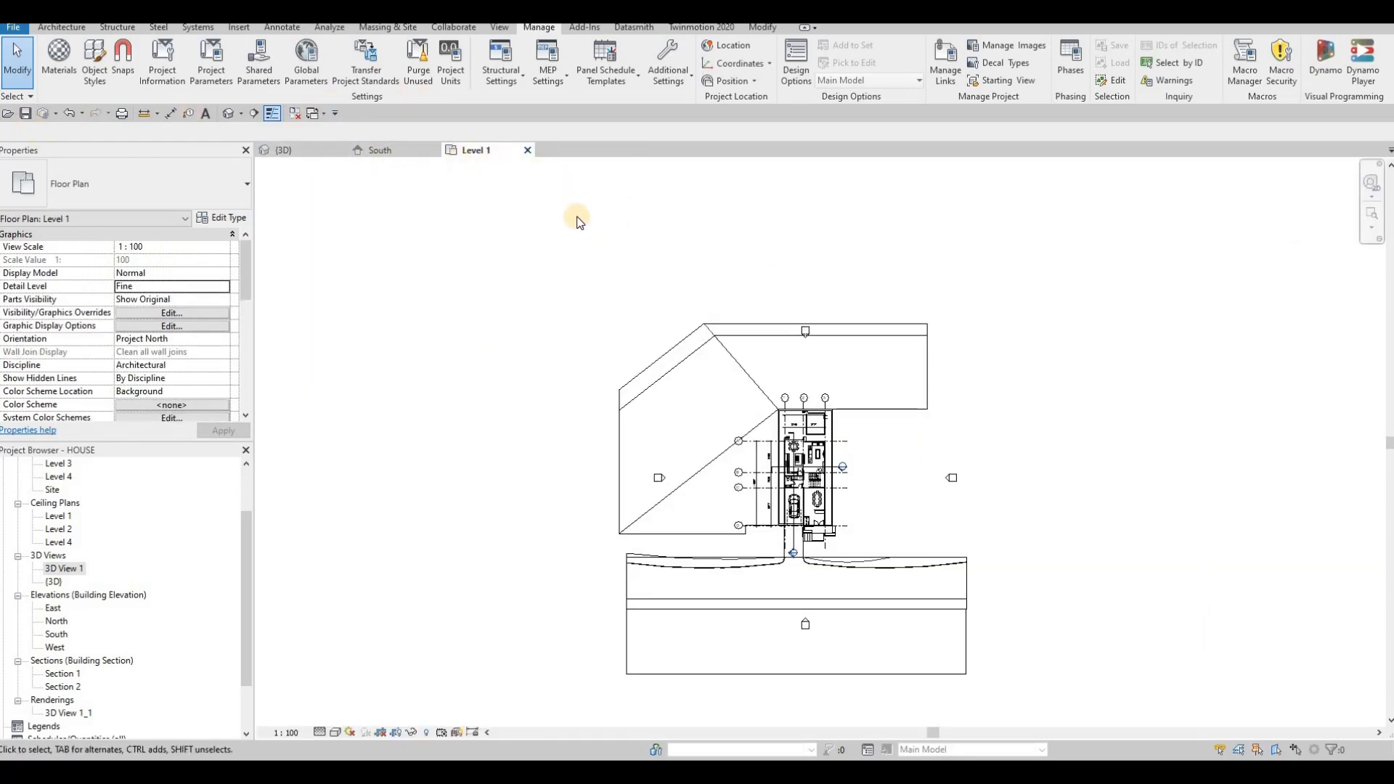
pyautogui.click(390, 153)
pyautogui.click(302, 153)
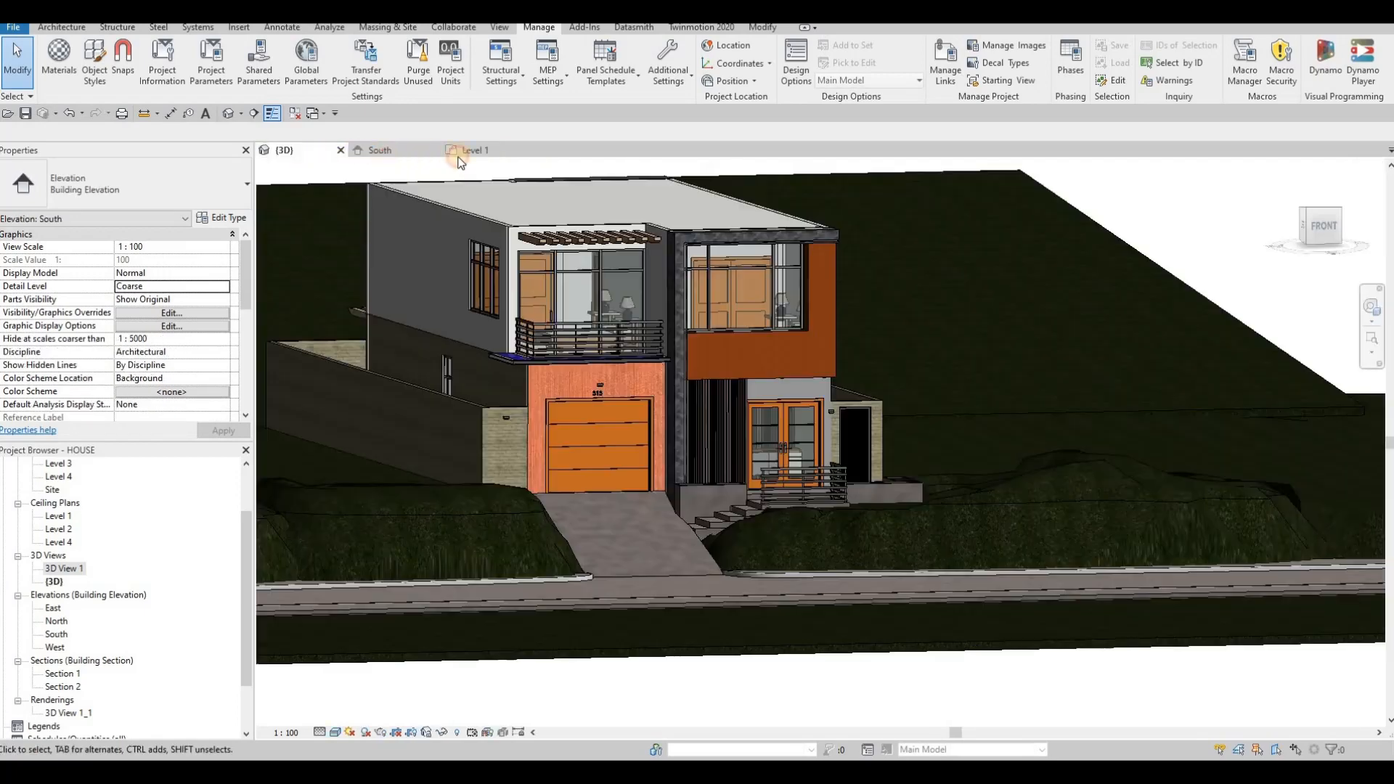
pyautogui.click(469, 150)
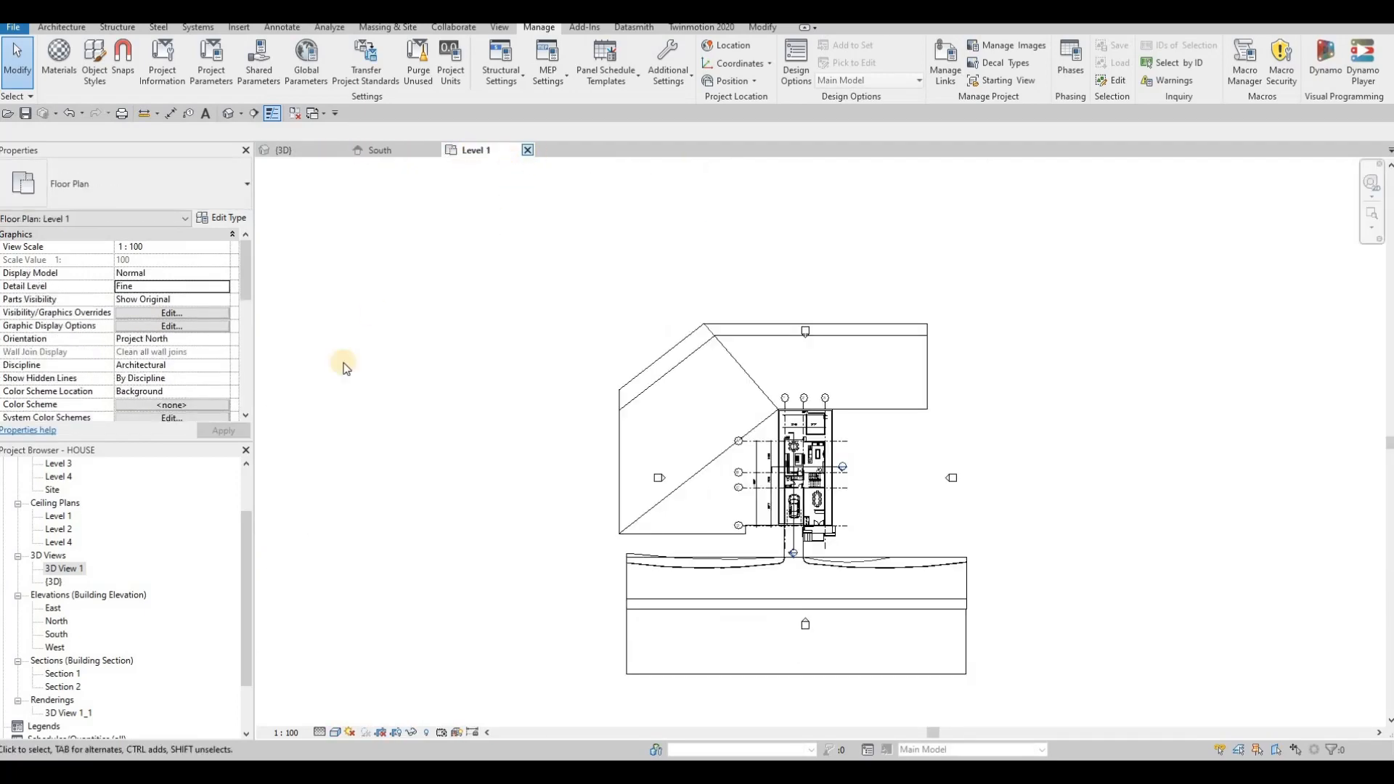
pyautogui.scroll(-2, 121, 595)
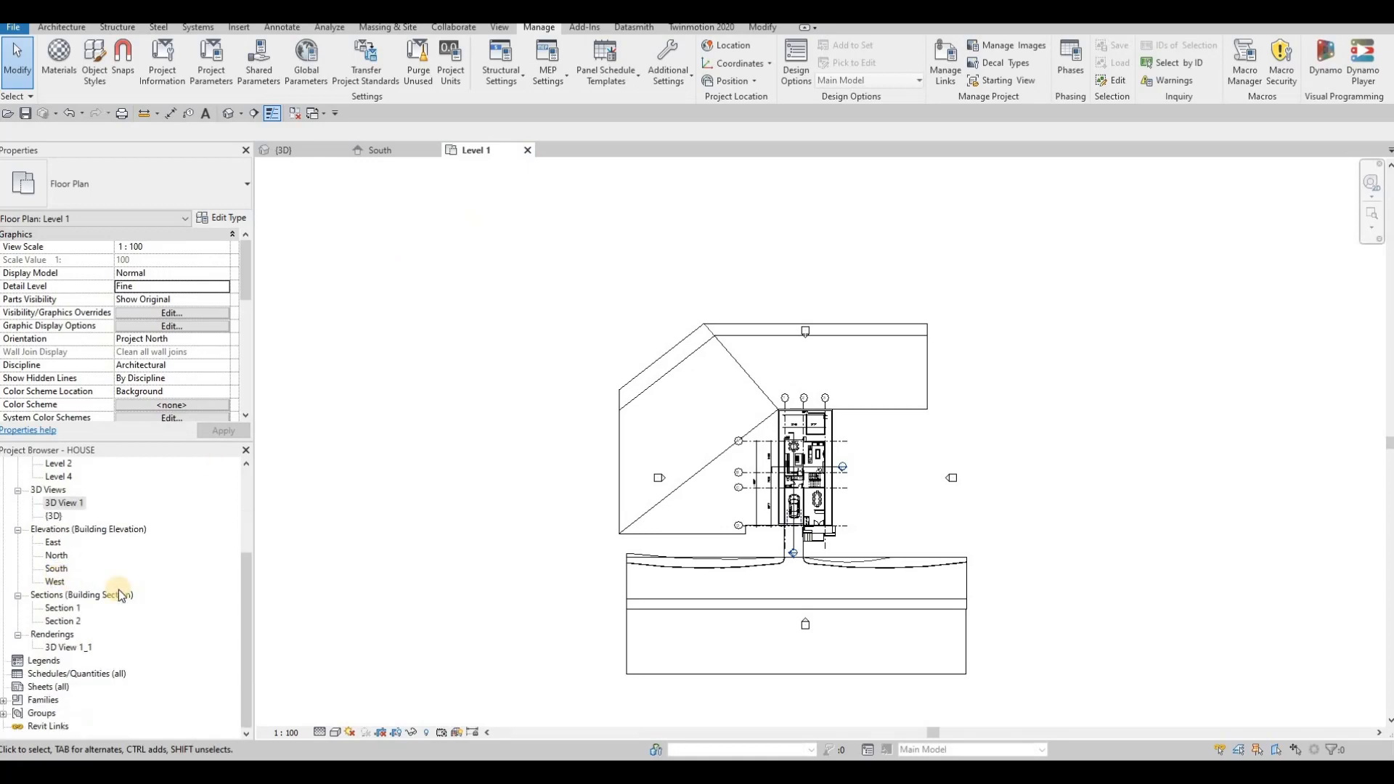
# - Create a new sheet with the A0 metric title block, after browsing the Titleblocks family folder
pyautogui.click(41, 687)
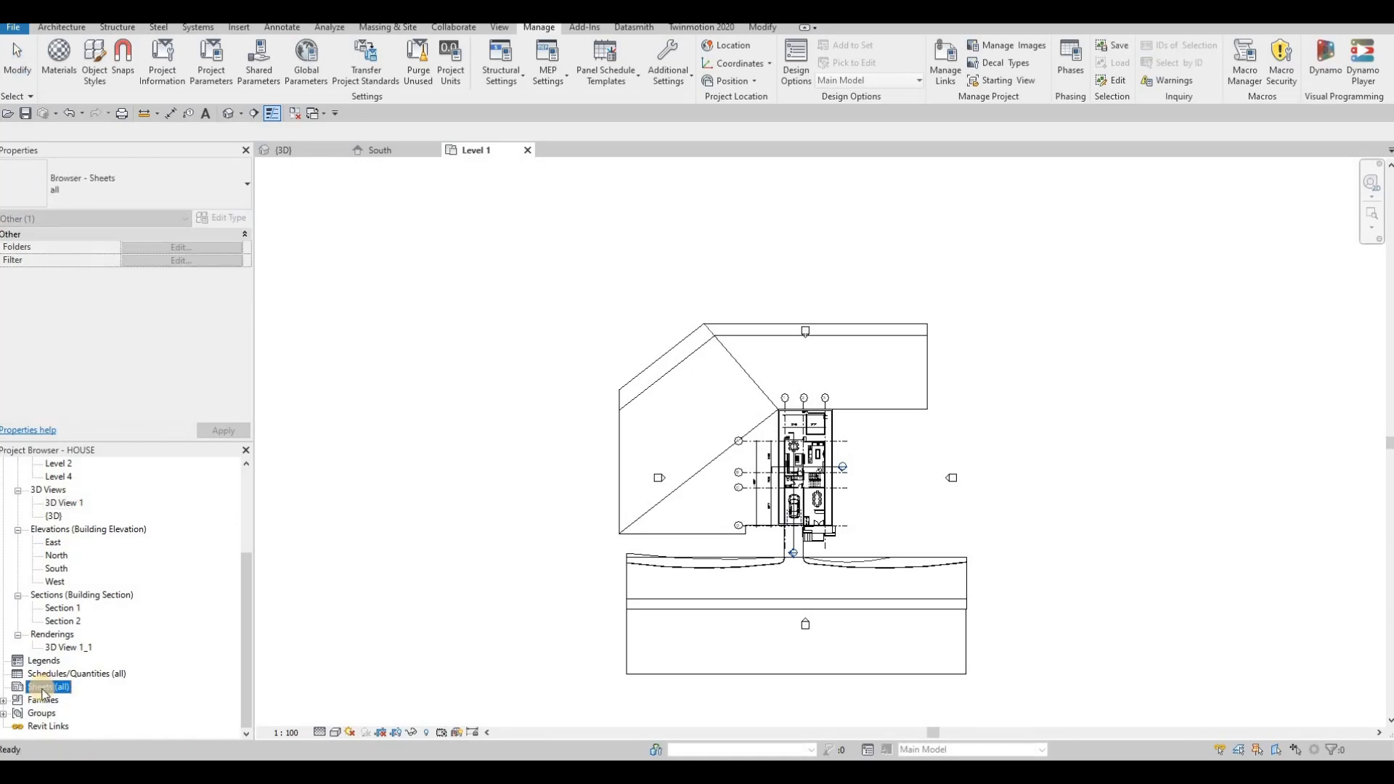
pyautogui.rightClick(45, 688)
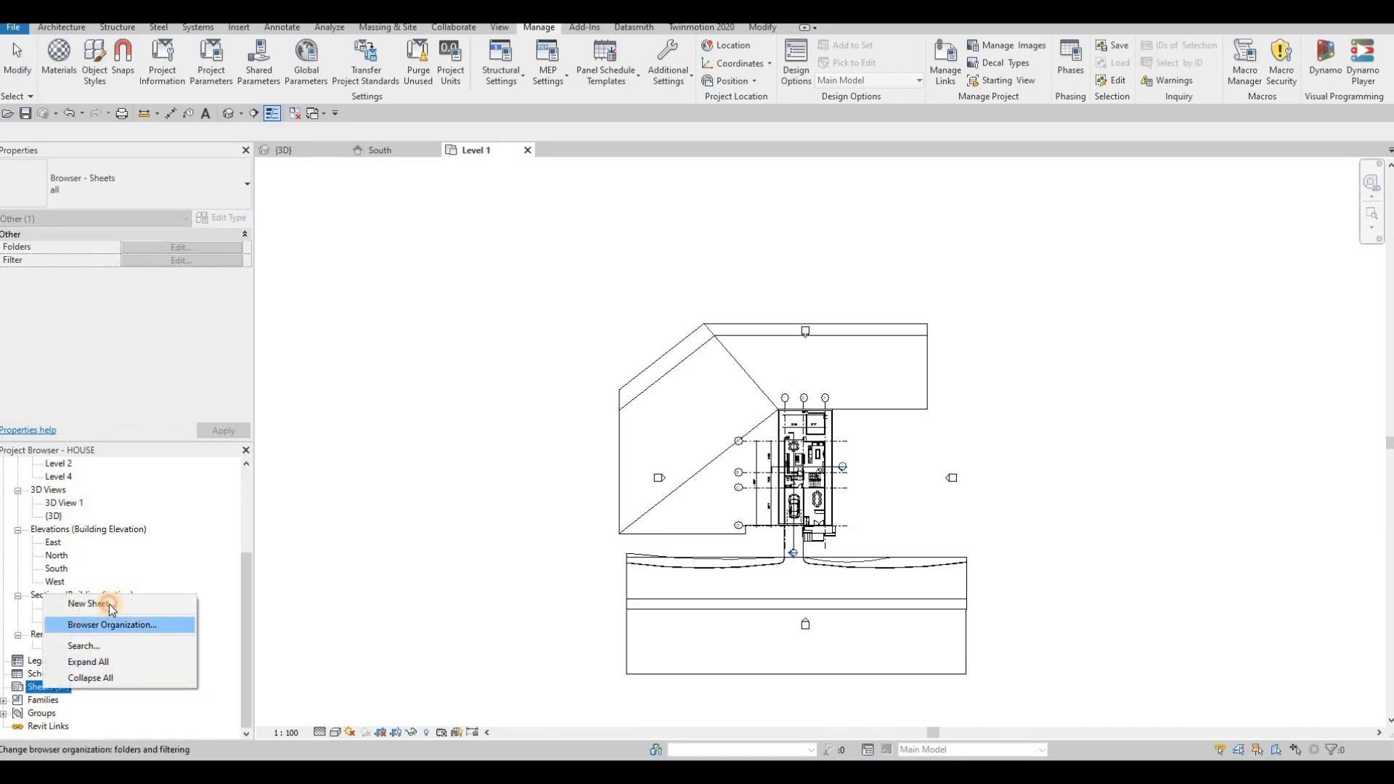
pyautogui.click(109, 603)
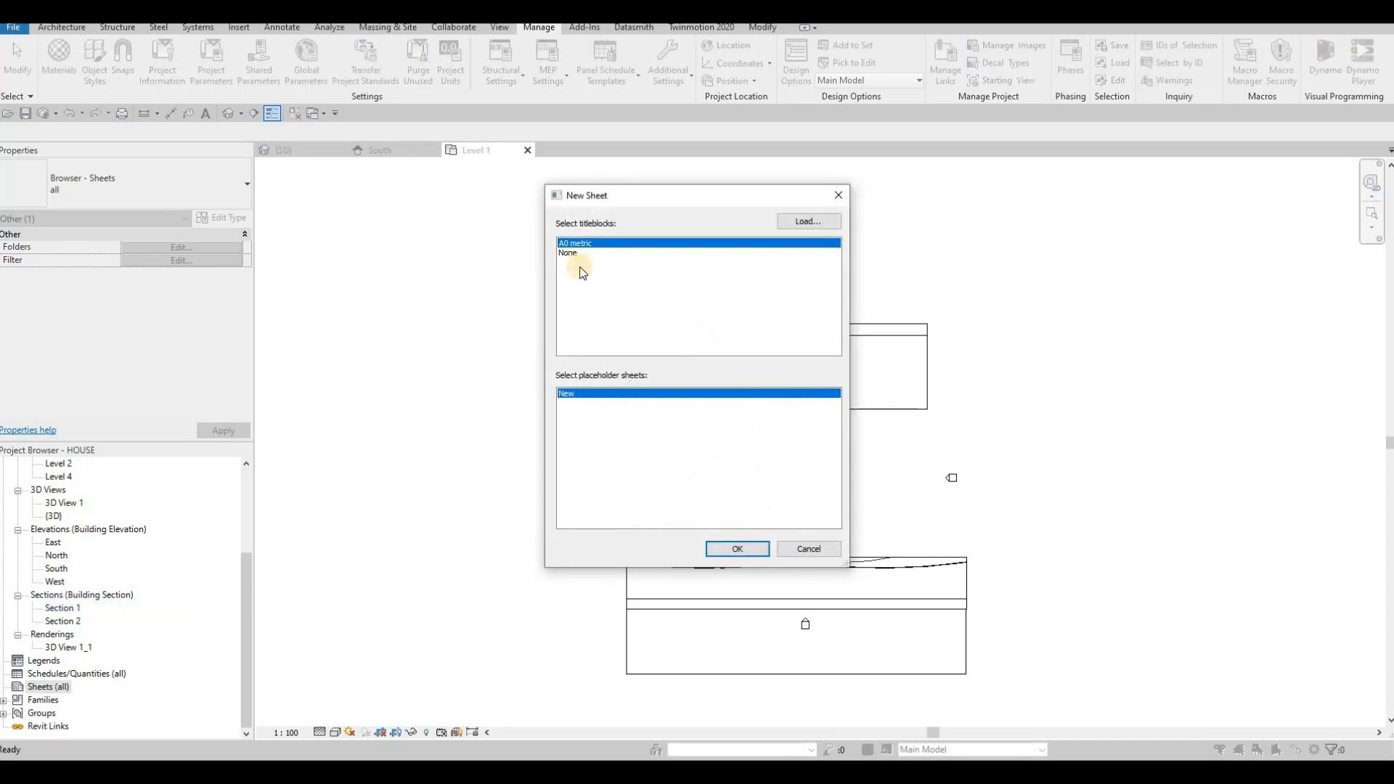
pyautogui.click(803, 221)
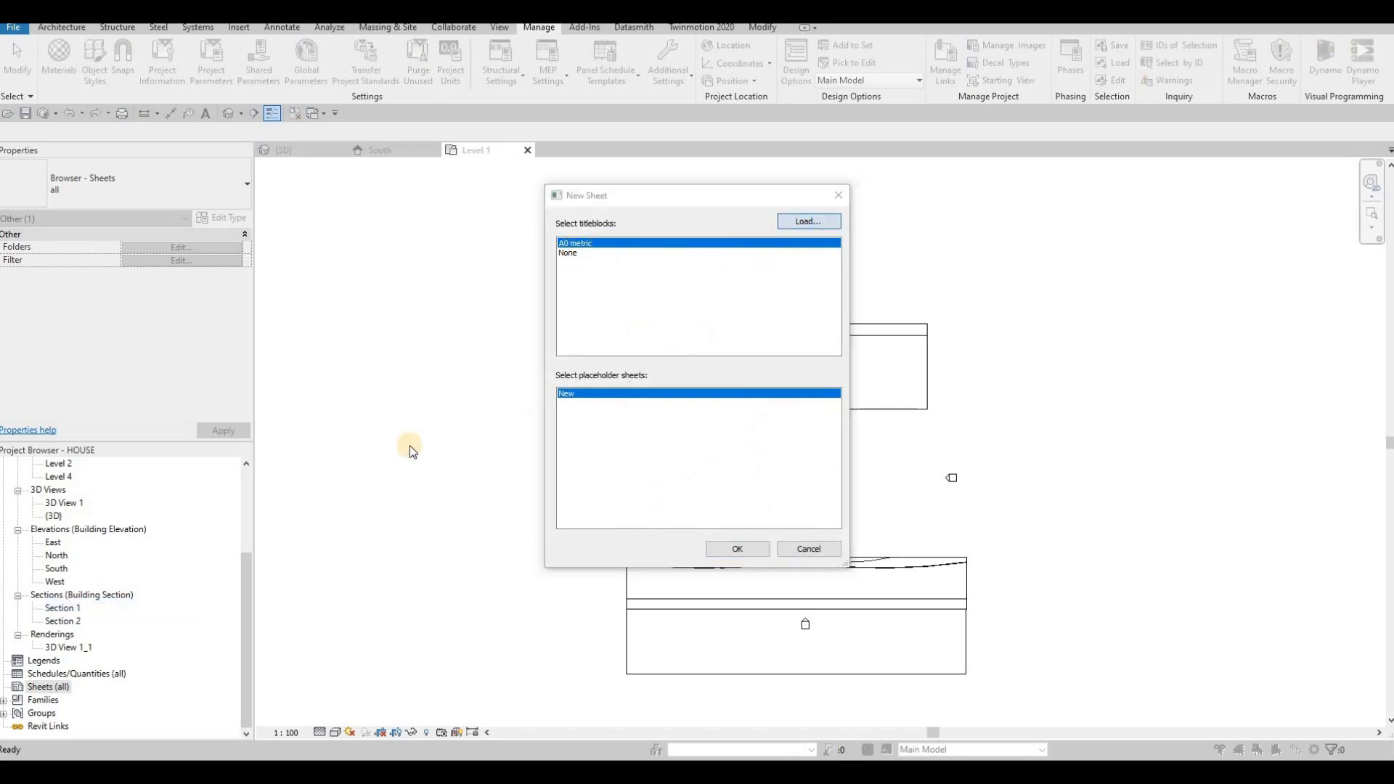
pyautogui.scroll(-5, 339, 472)
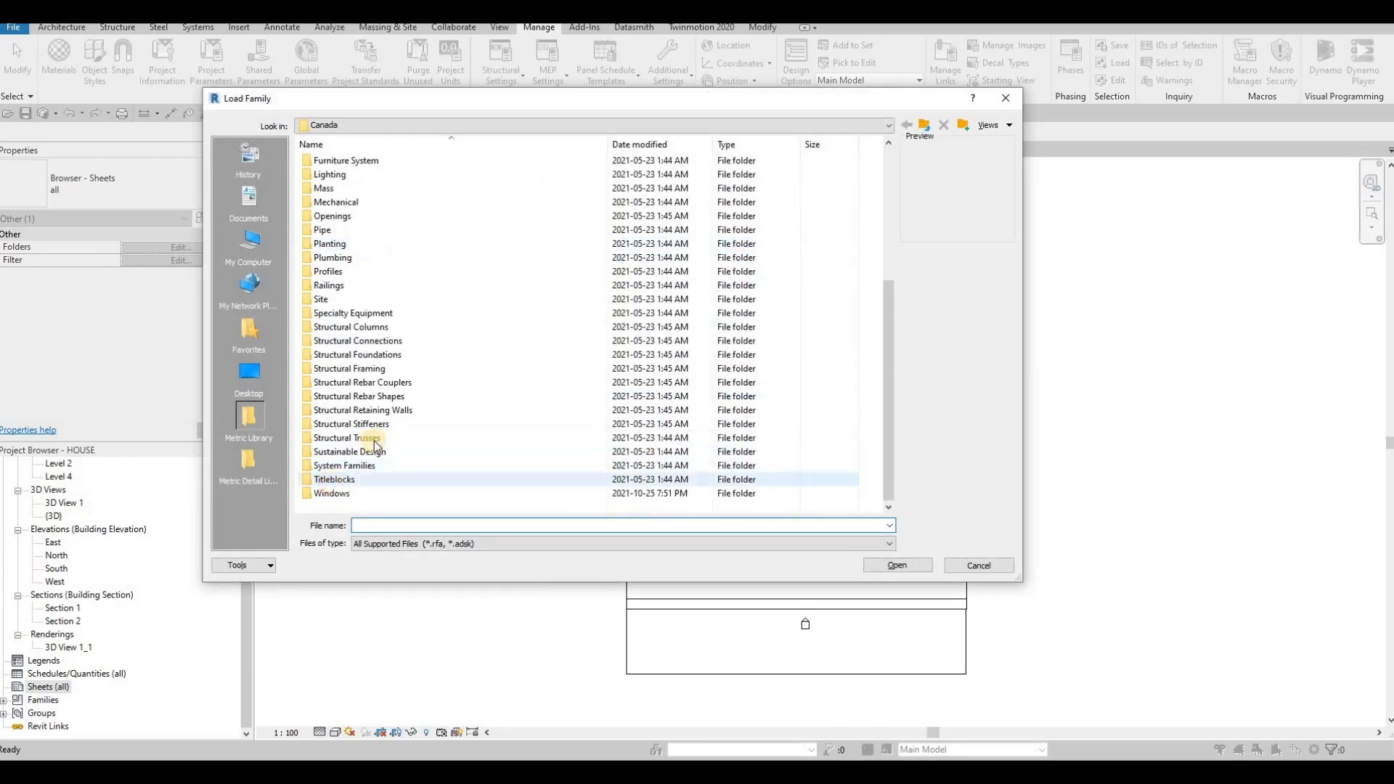
pyautogui.doubleClick(341, 479)
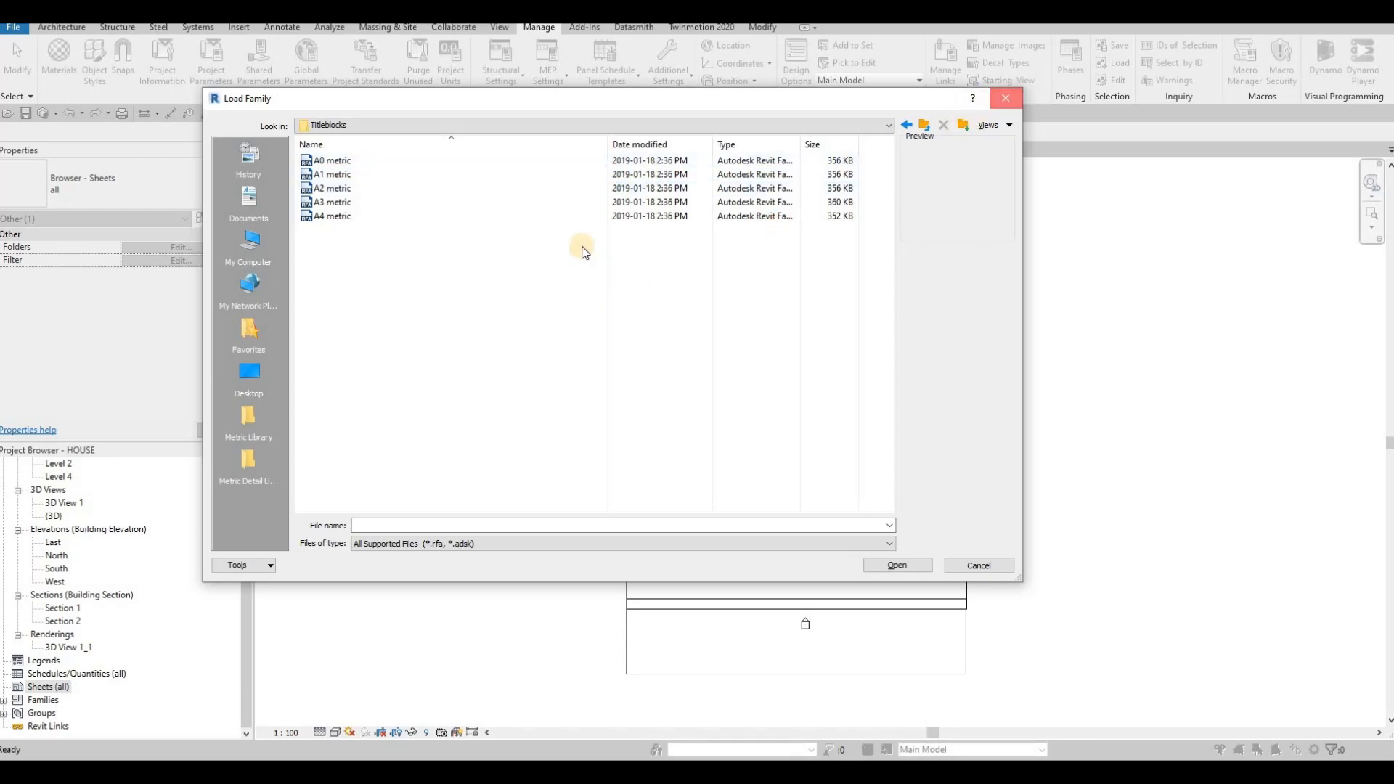
pyautogui.click(1006, 99)
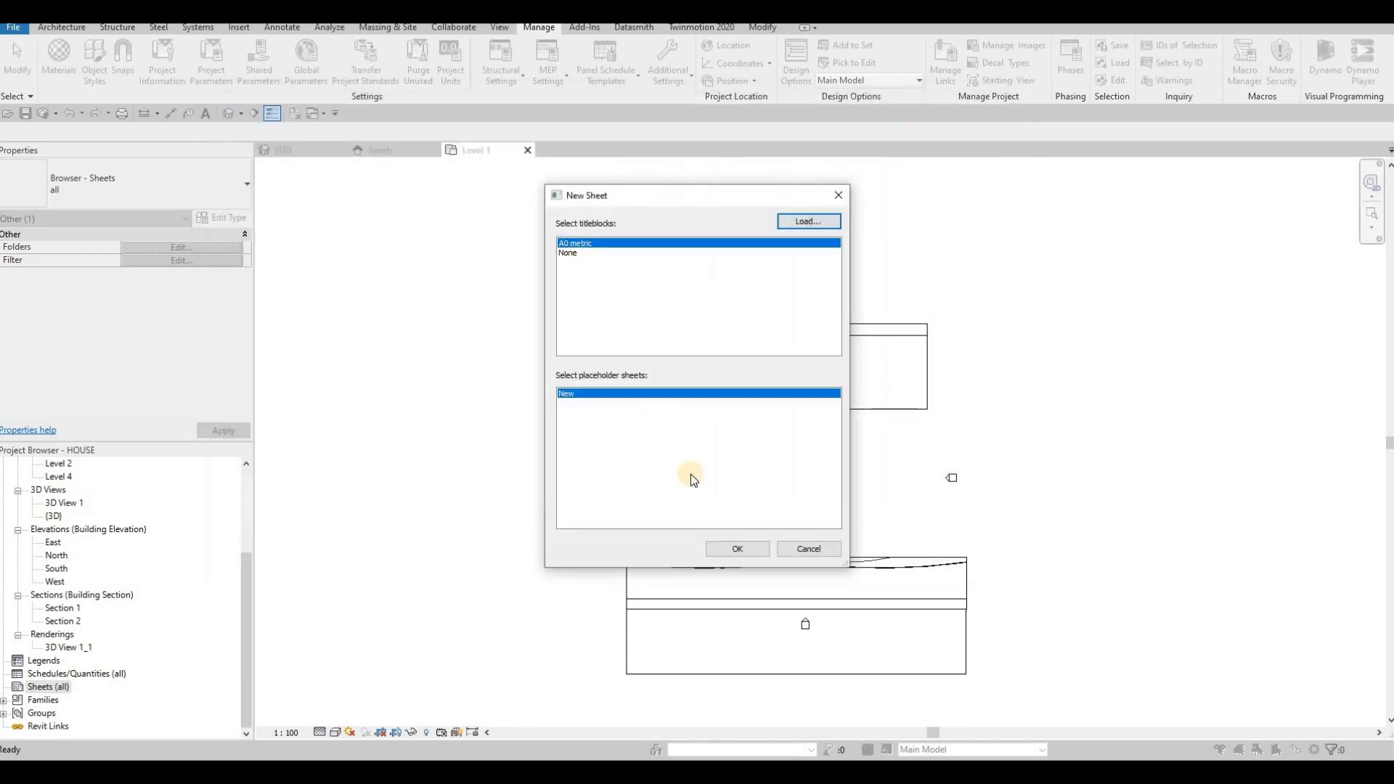
pyautogui.click(737, 549)
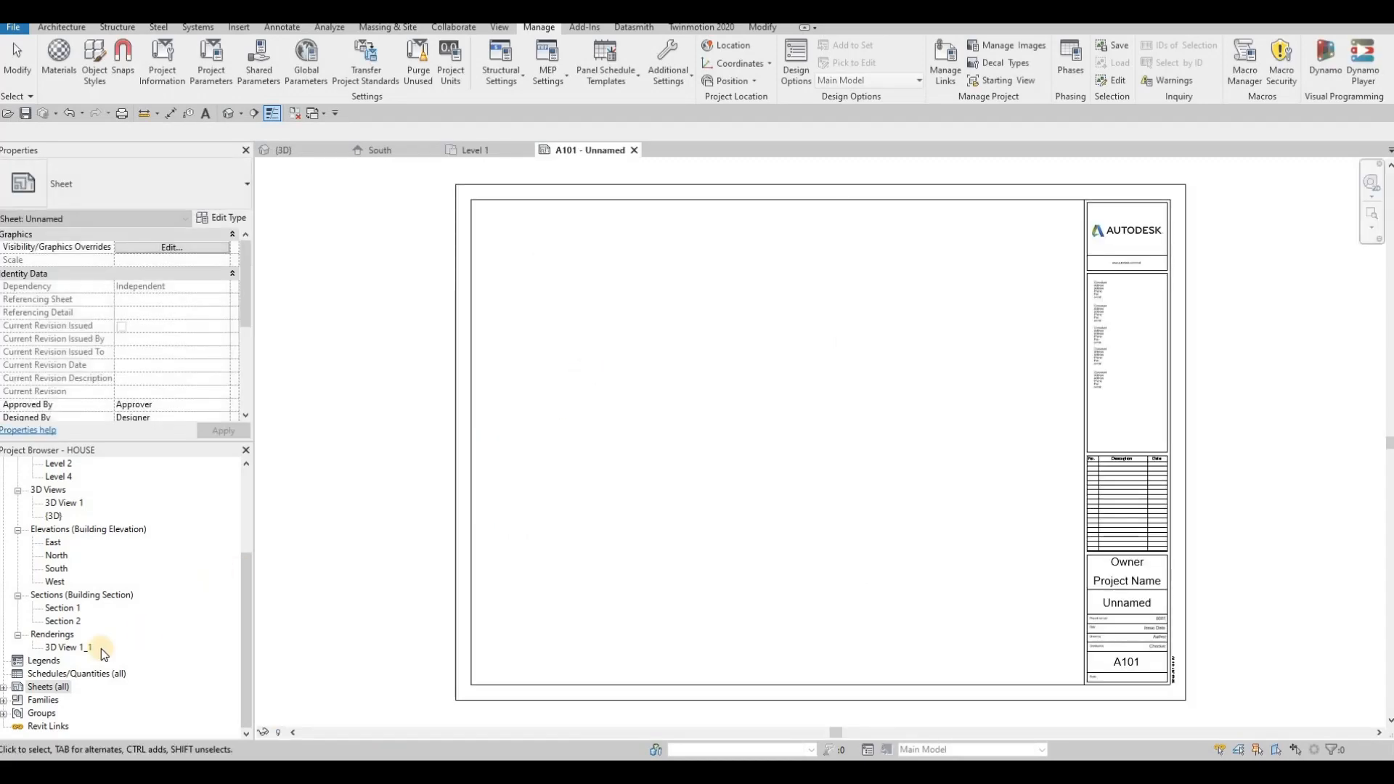
# - Renumber the new sheet as A100
pyautogui.doubleClick(51, 687)
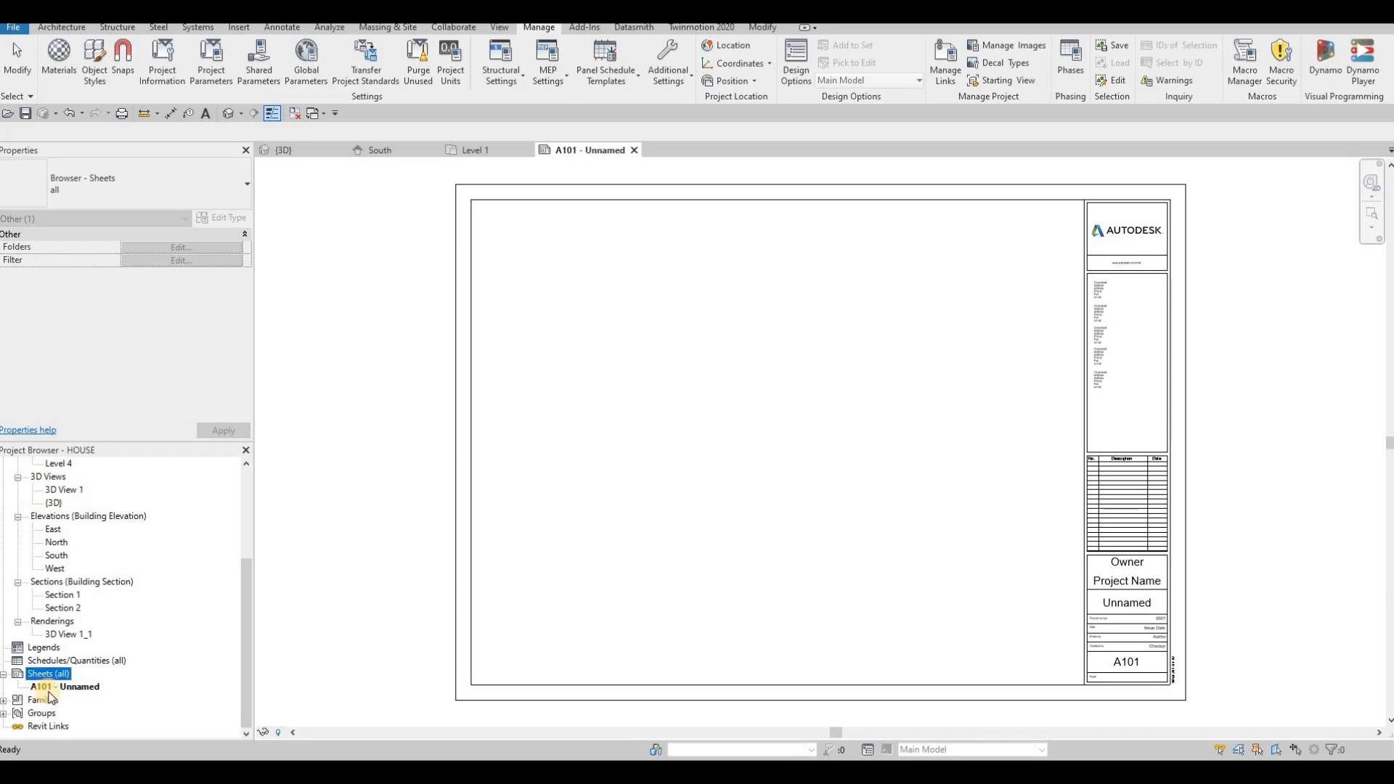
pyautogui.click(48, 688)
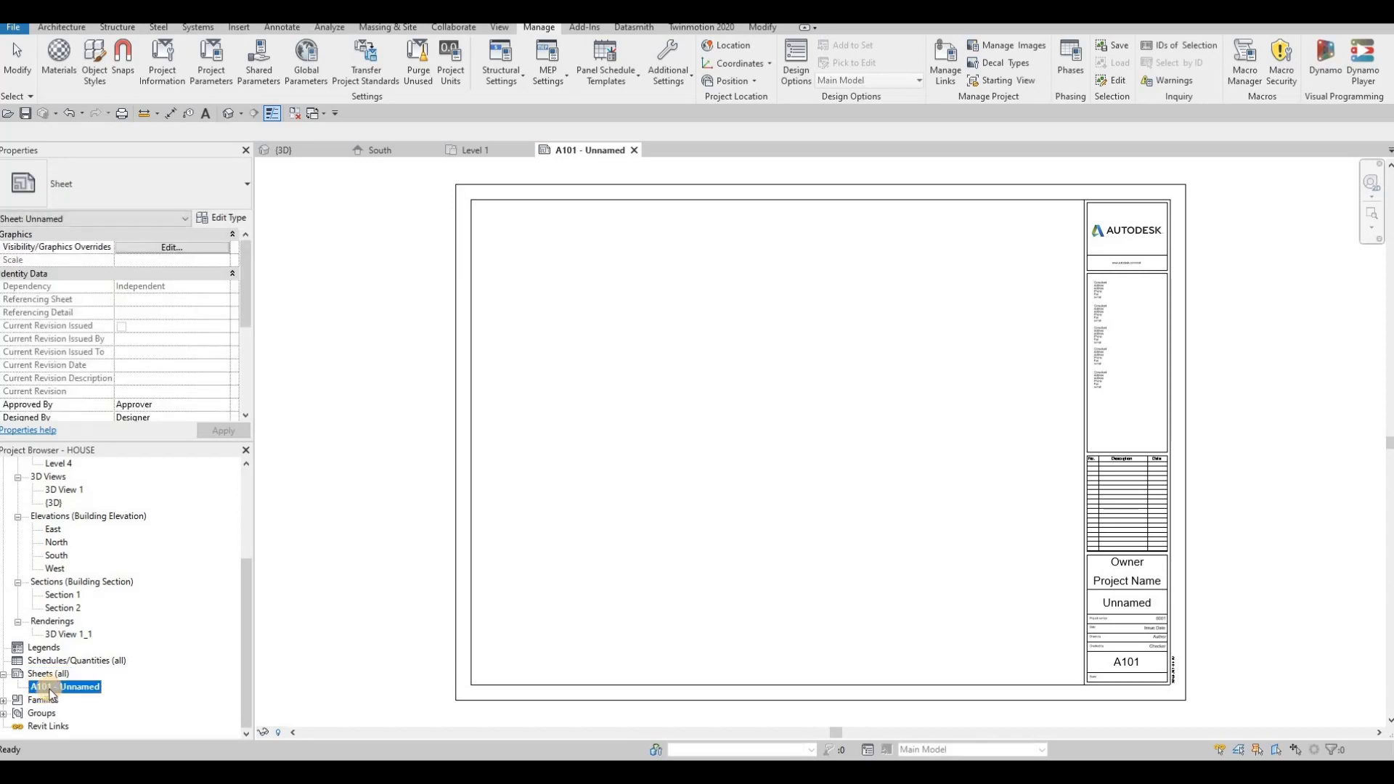
pyautogui.click(49, 691)
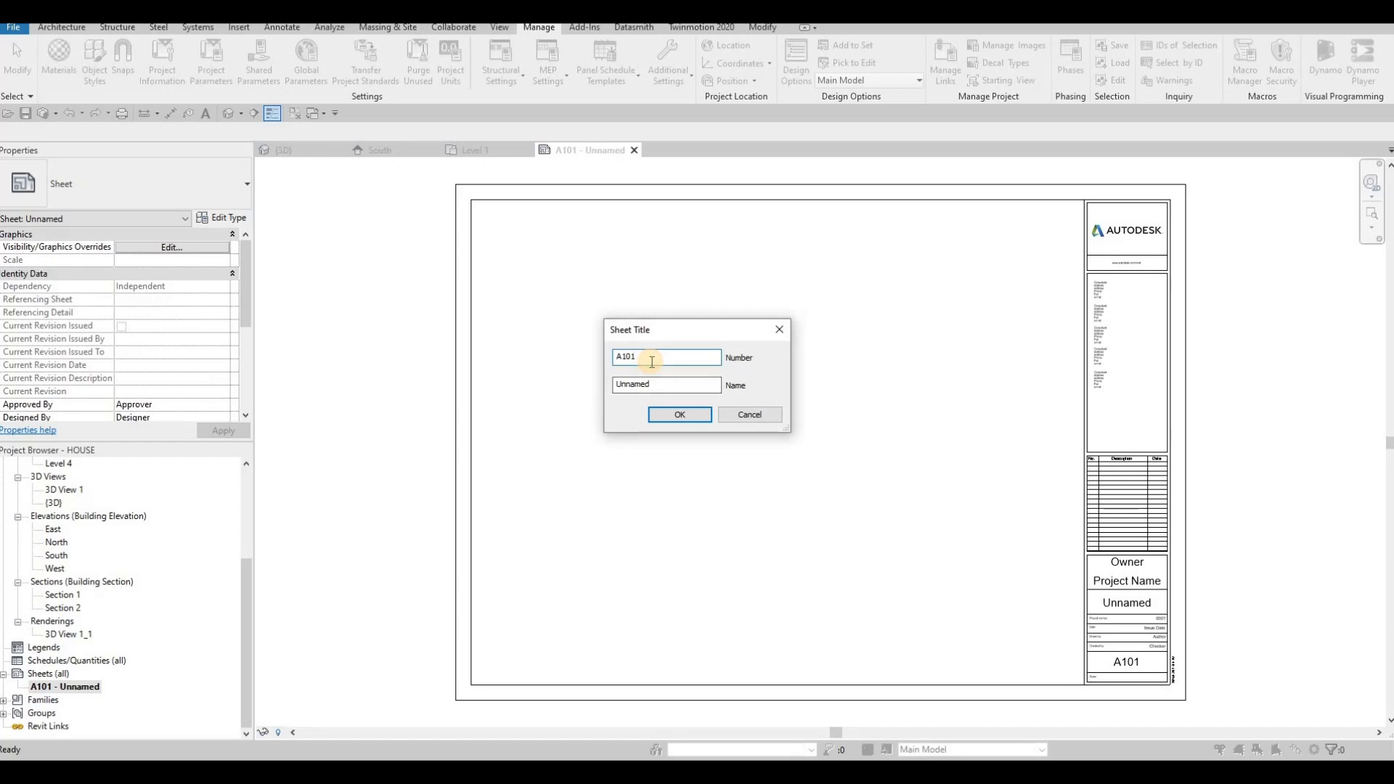
pyautogui.press('Left')
pyautogui.press('Left')
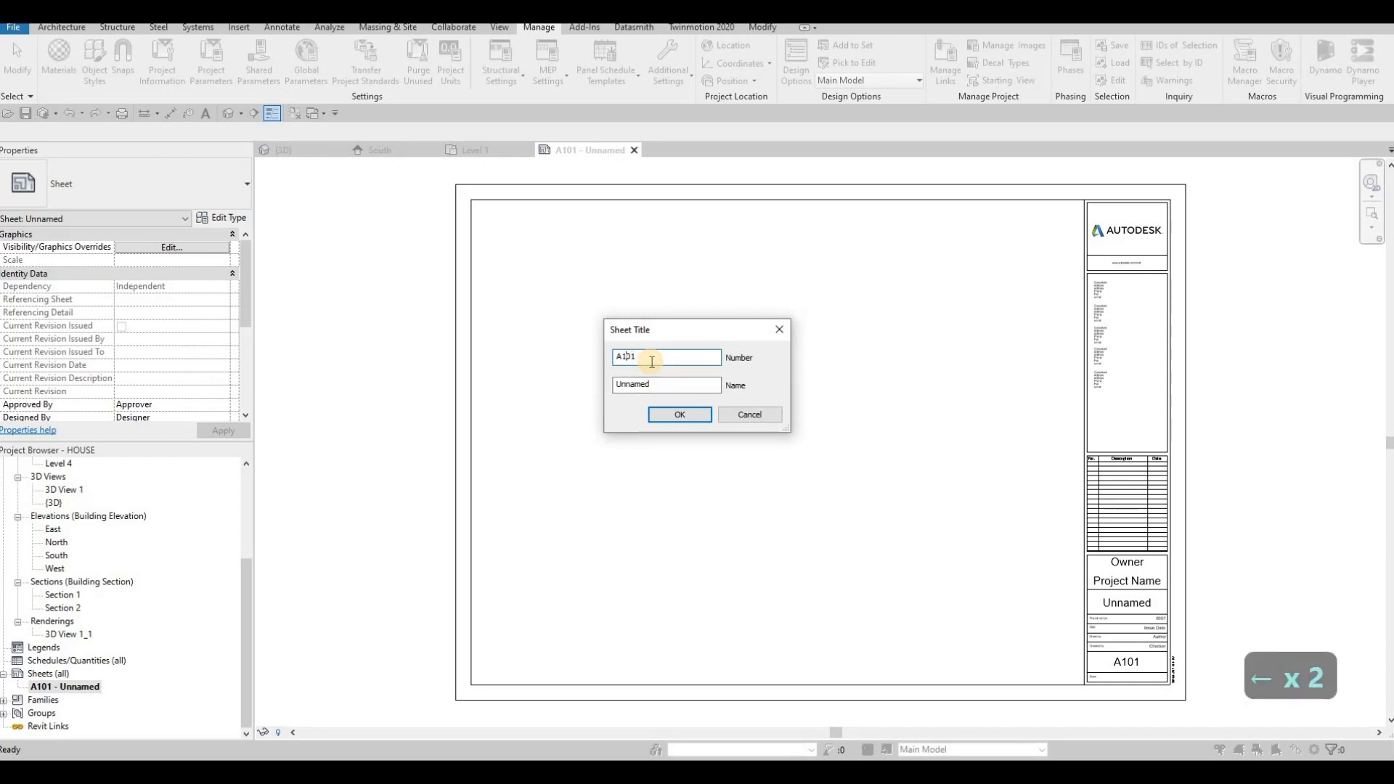
pyautogui.press('Right')
pyautogui.press('Right')
pyautogui.press('BackSpace')
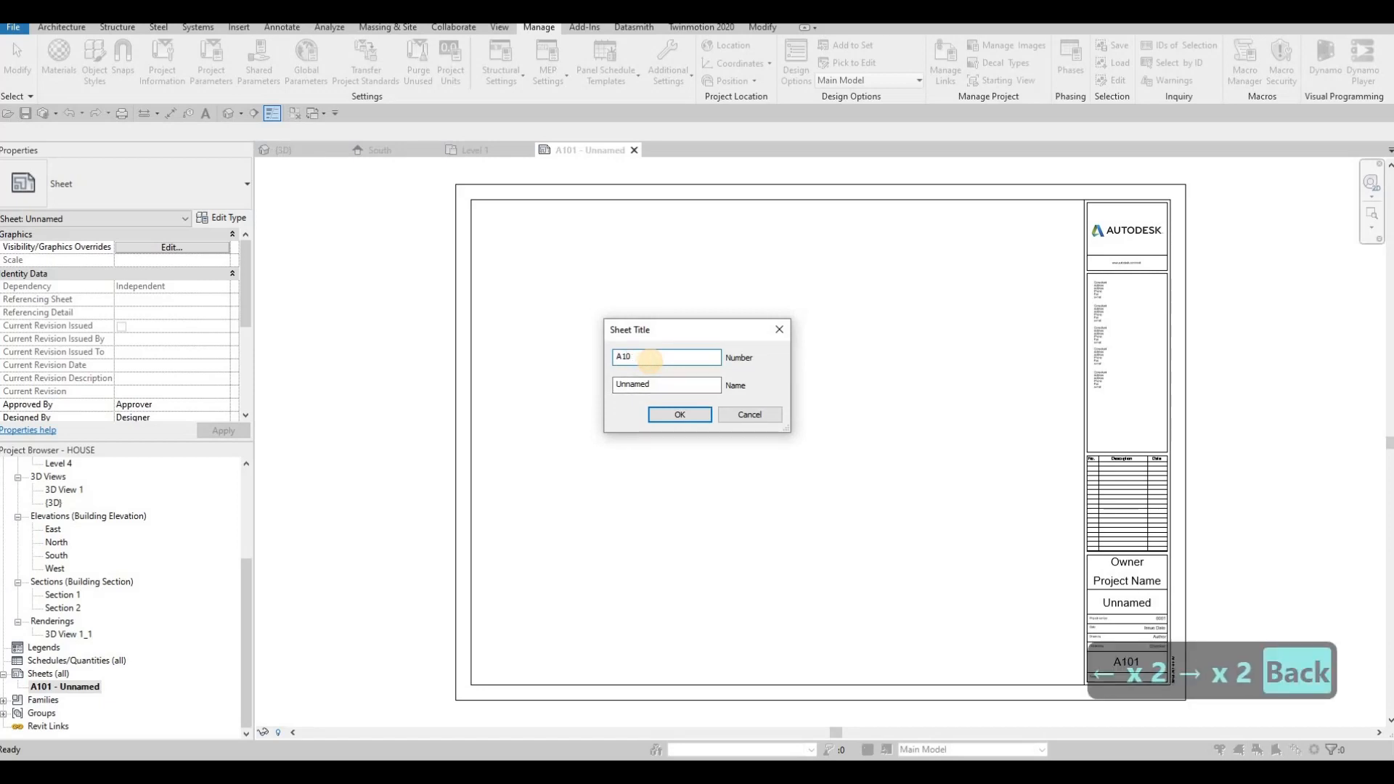
pyautogui.write('0')
pyautogui.click(680, 415)
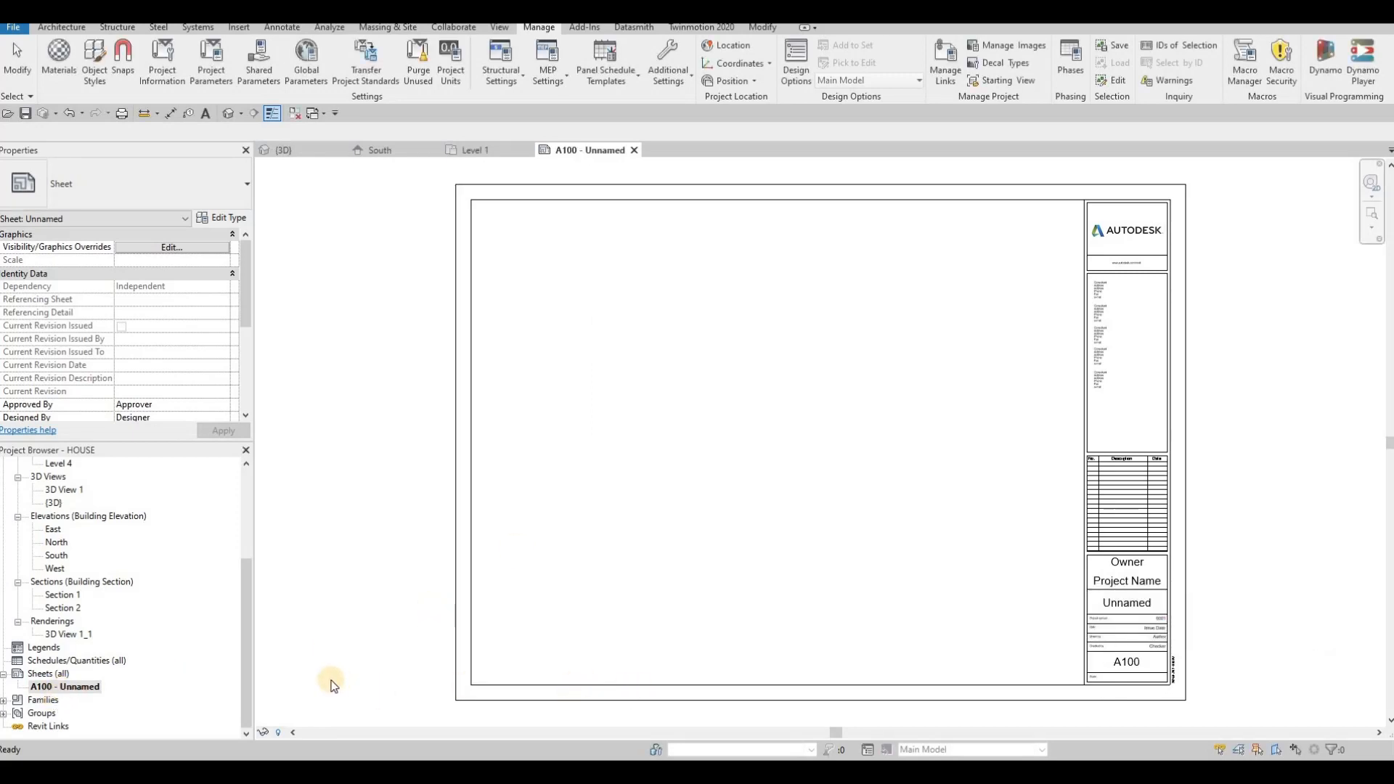
# - Create a second sheet using the A0 metric title block
pyautogui.rightClick(54, 688)
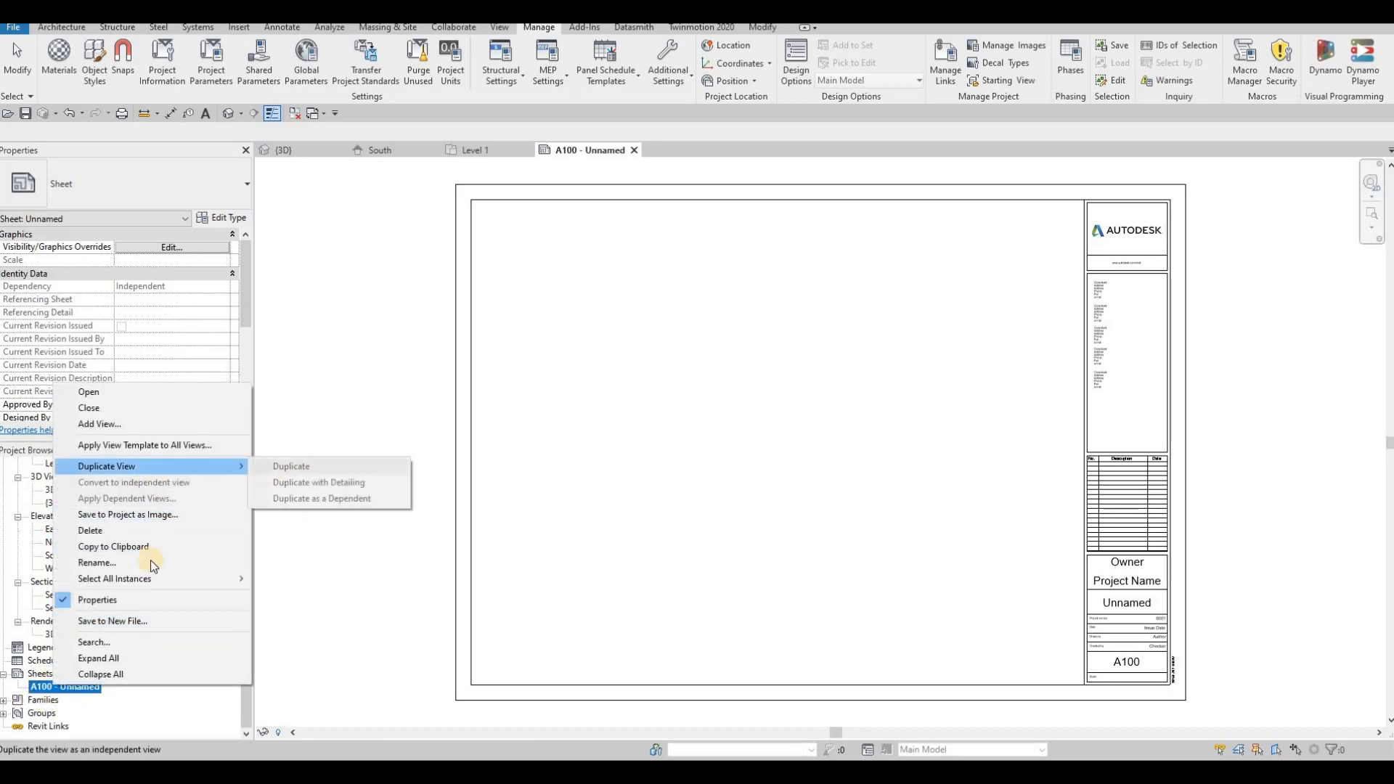
pyautogui.click(34, 676)
pyautogui.rightClick(34, 674)
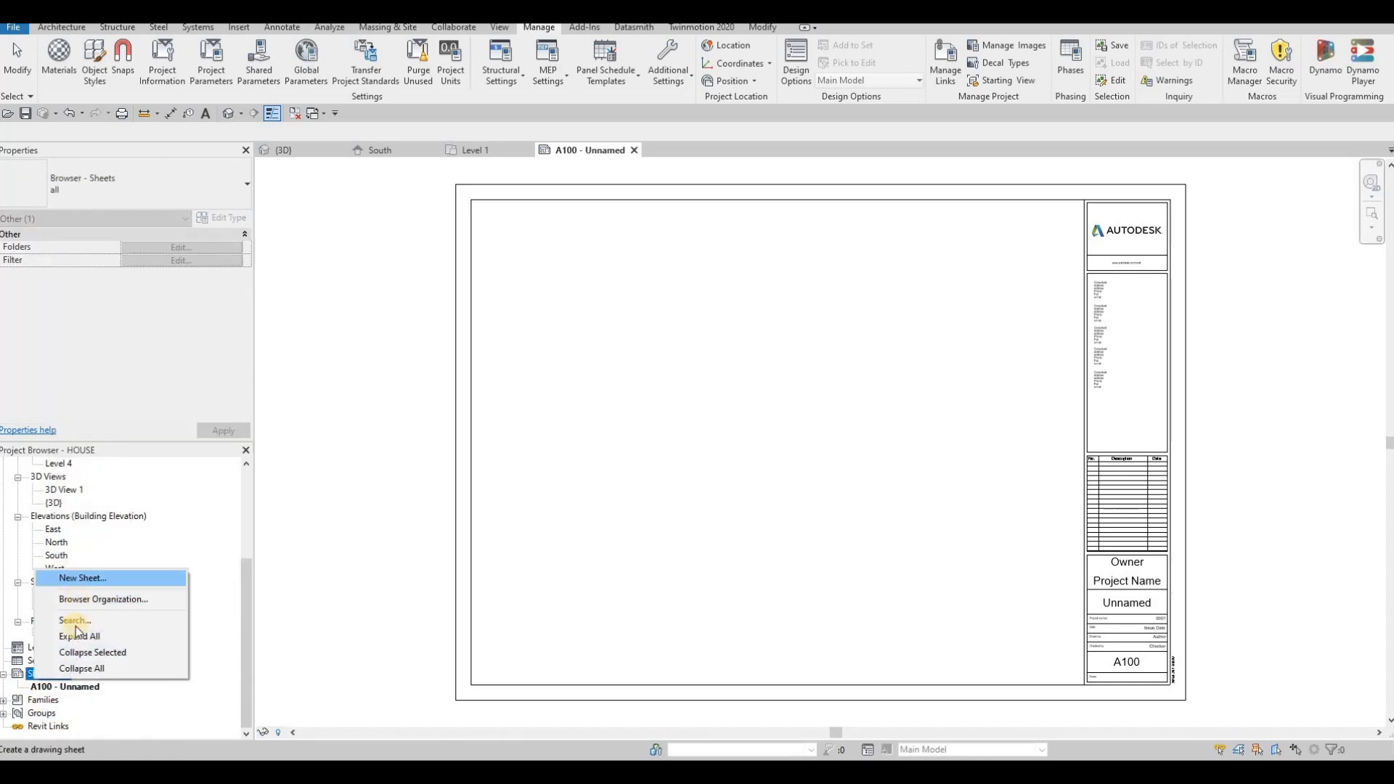
pyautogui.click(80, 577)
pyautogui.click(718, 548)
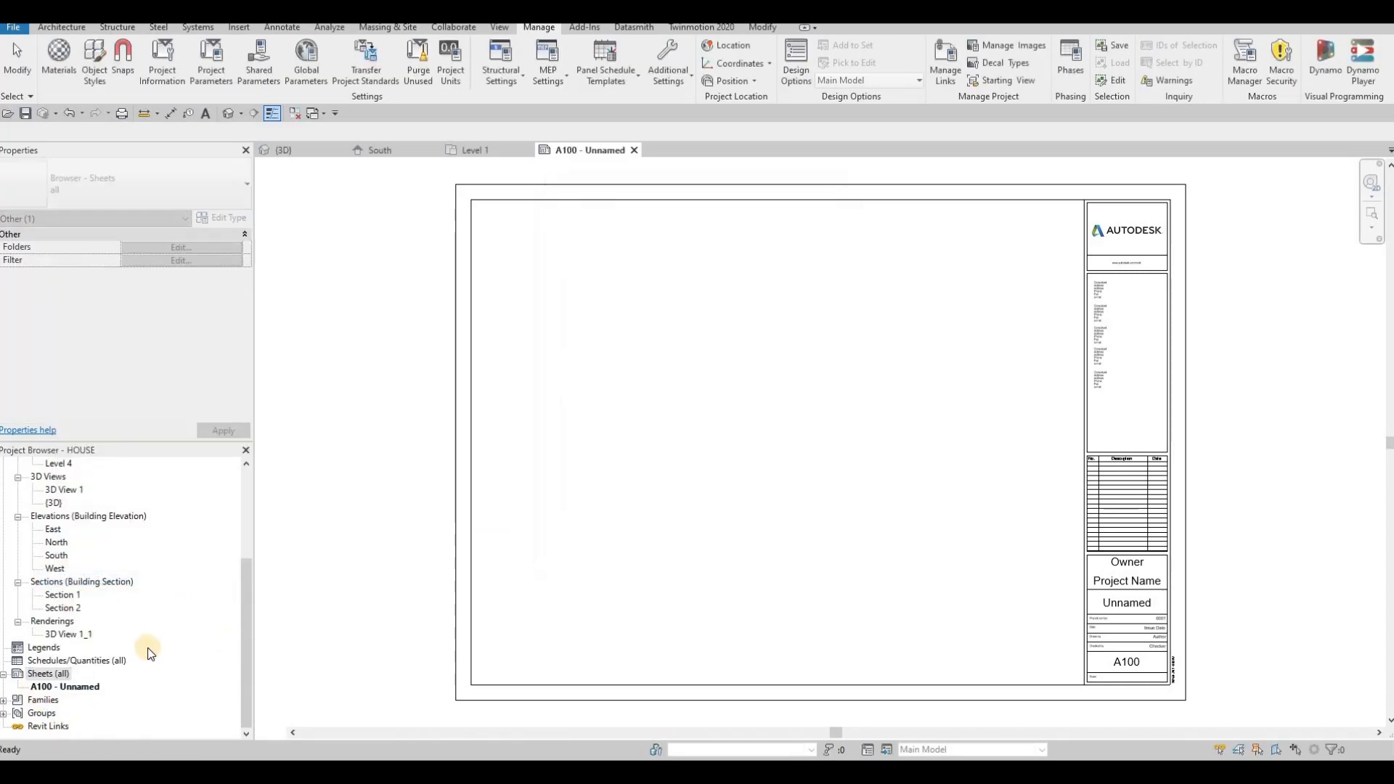
# - Create additional sheets, up to A104, each with the A0 metric title block
pyautogui.rightClick(45, 675)
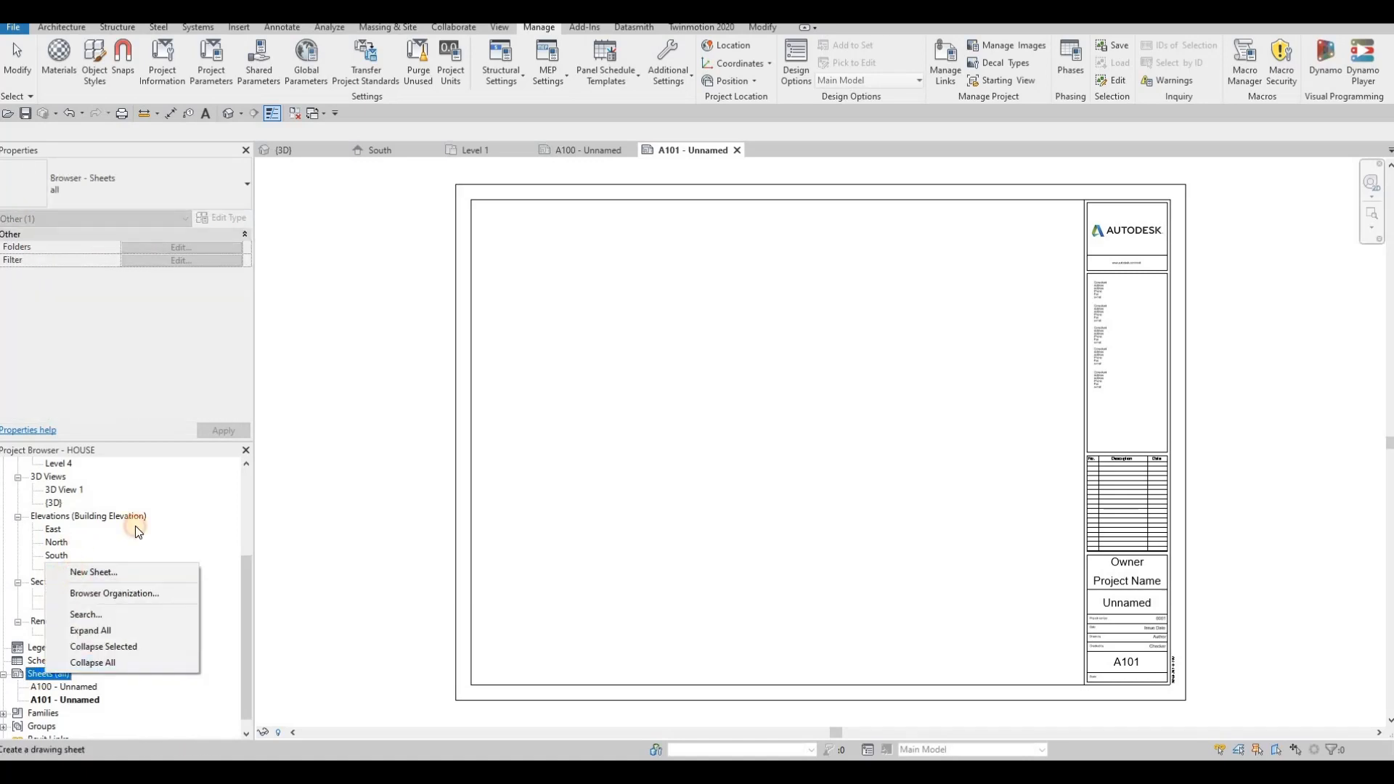
pyautogui.click(731, 547)
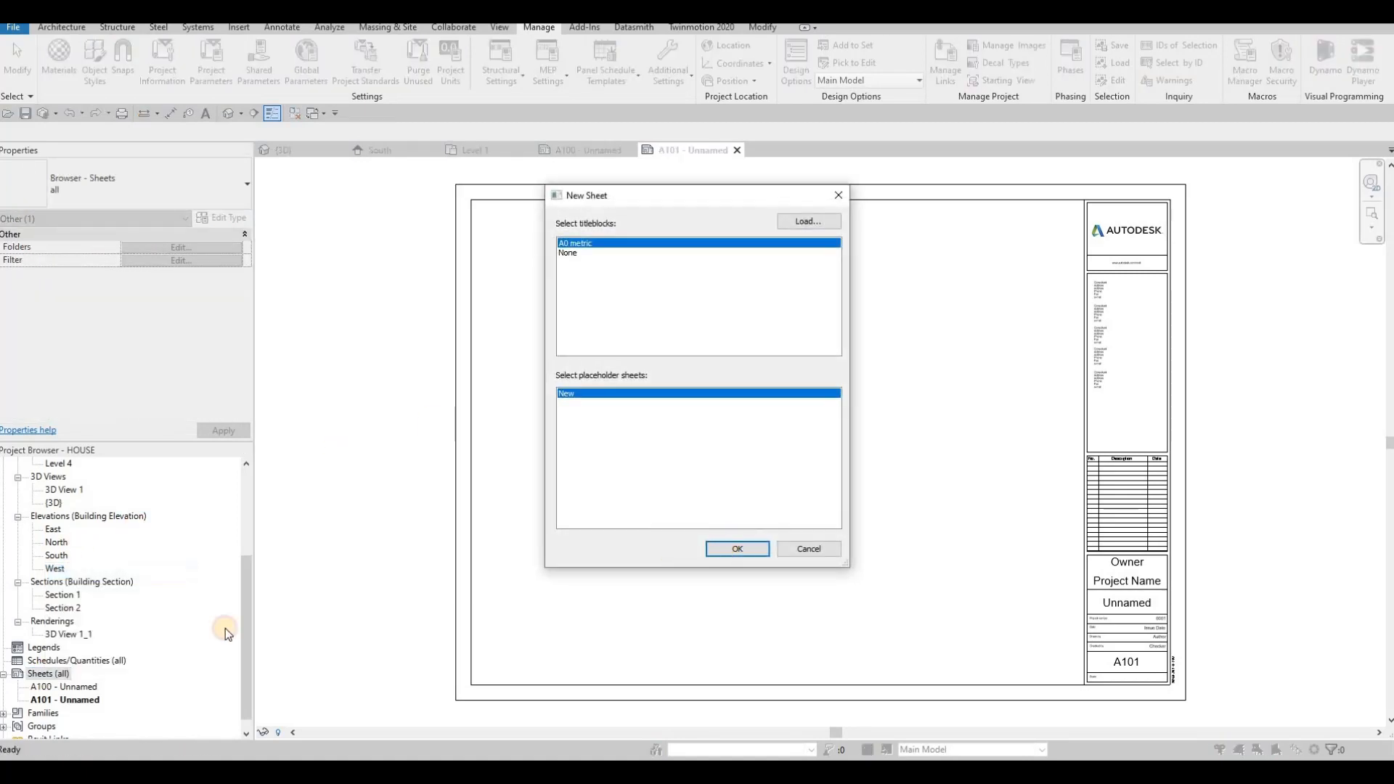
pyautogui.rightClick(36, 675)
pyautogui.click(80, 575)
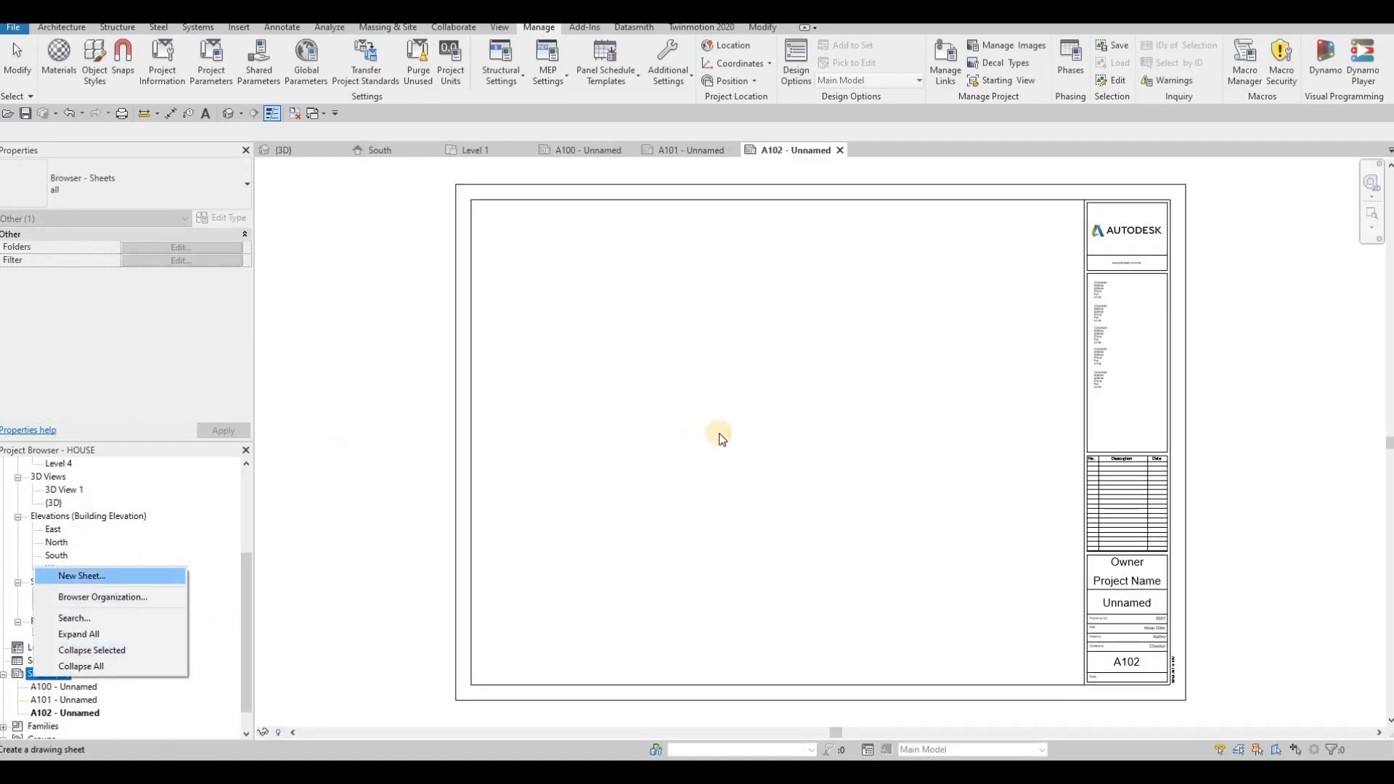
pyautogui.click(732, 547)
pyautogui.rightClick(49, 671)
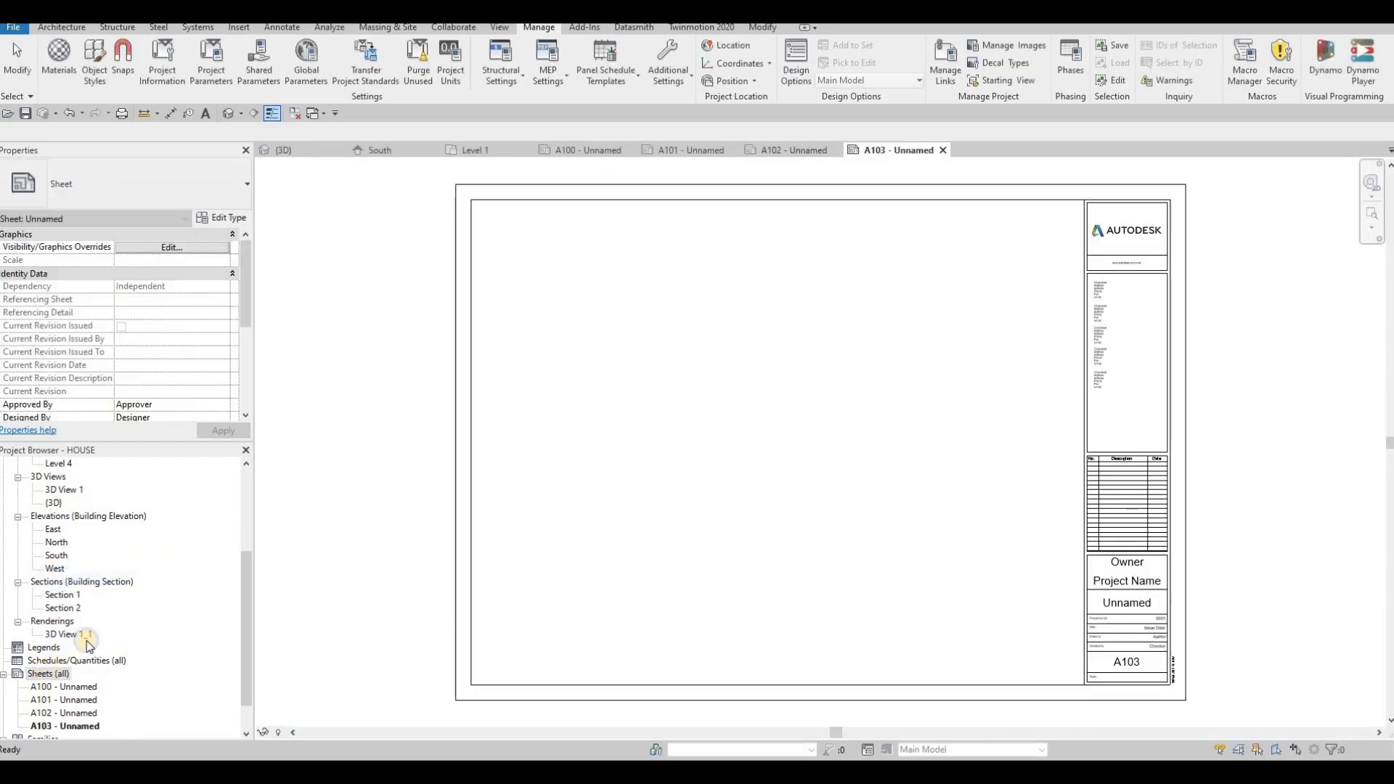
pyautogui.click(113, 567)
pyautogui.click(113, 569)
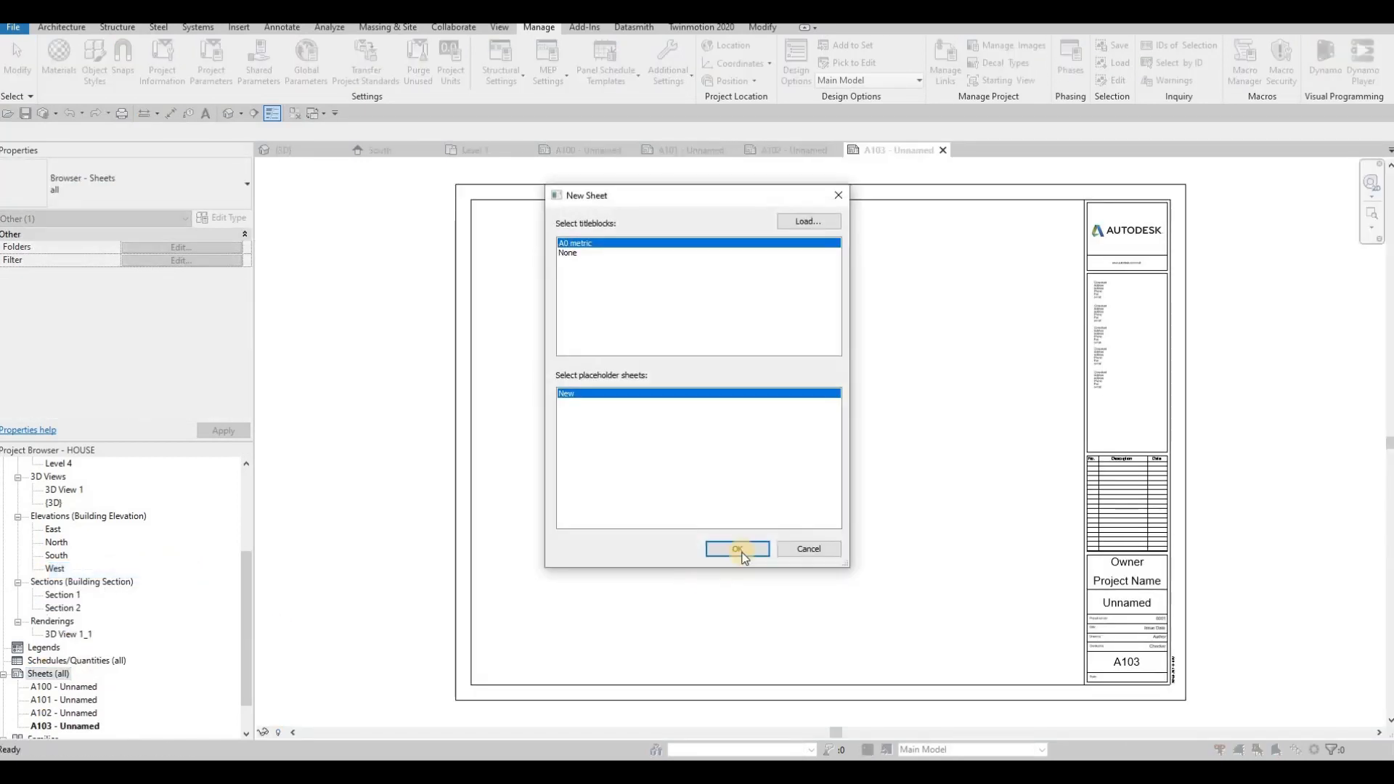
pyautogui.click(732, 549)
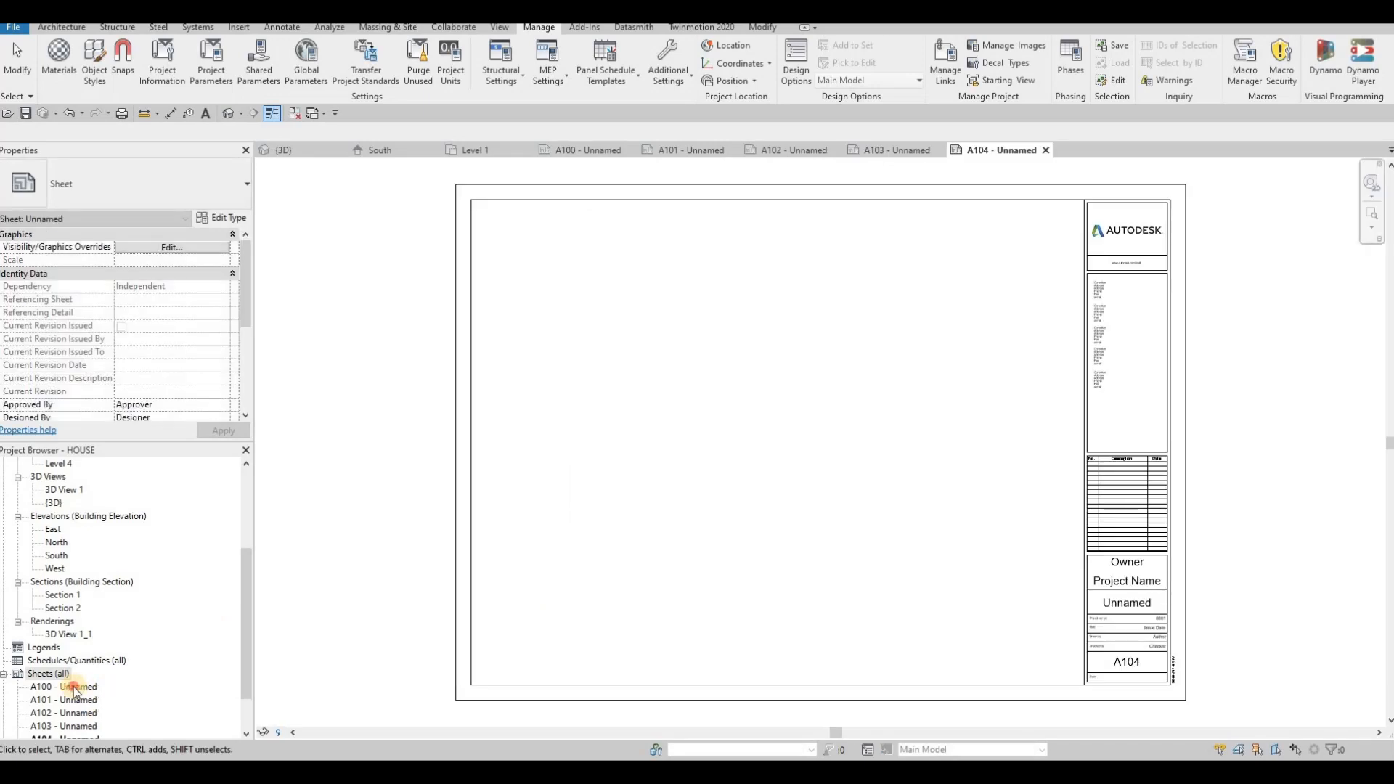
# - Open sheet A100 and fill in its title block with owner ACD and project name HOUSE
pyautogui.doubleClick(73, 688)
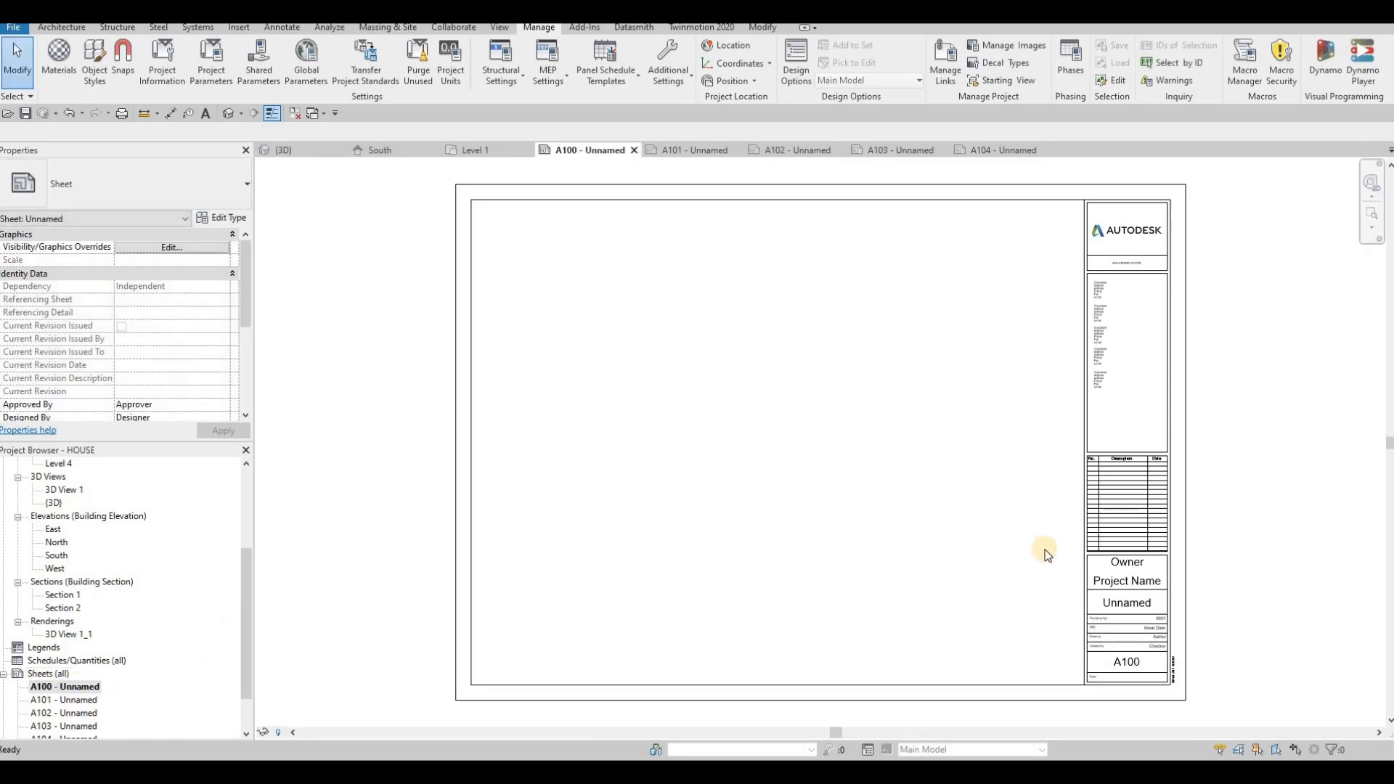
pyautogui.doubleClick(1131, 566)
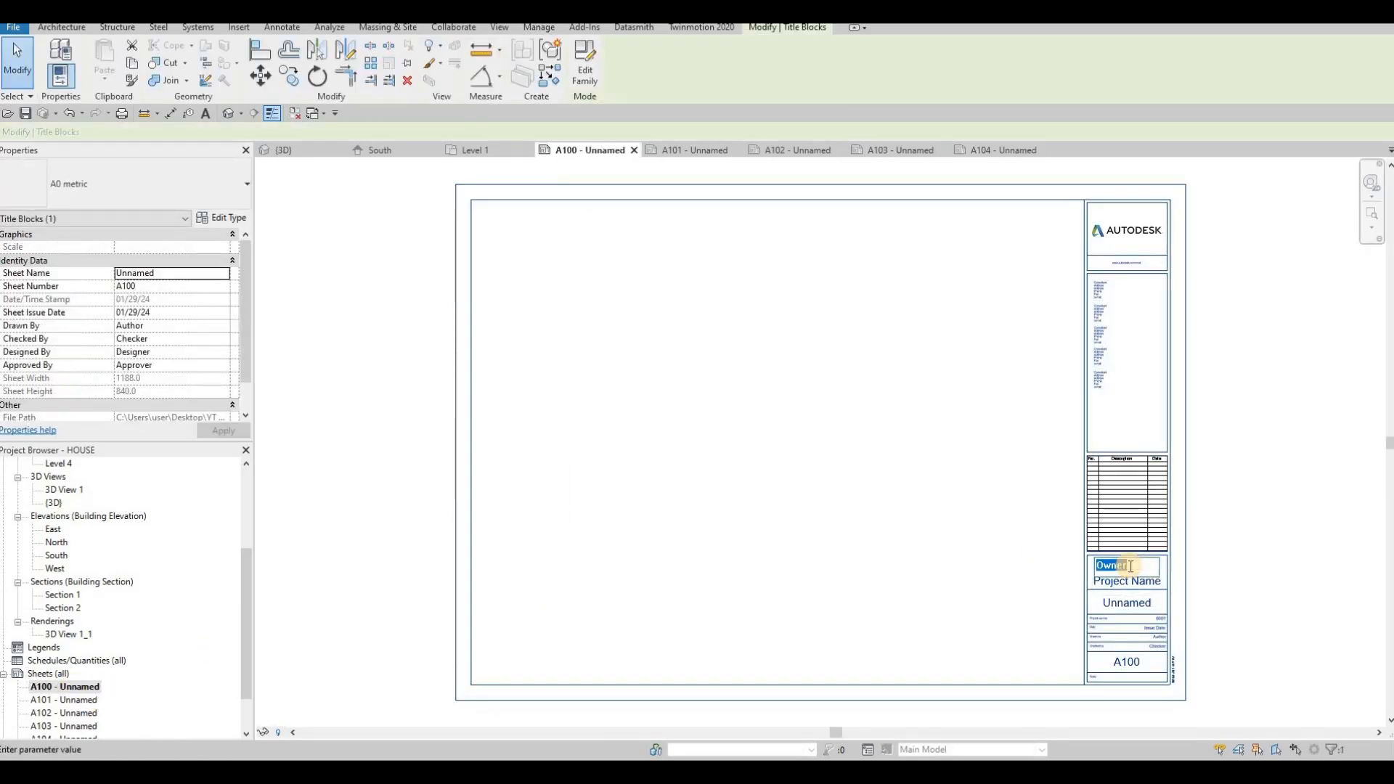
pyautogui.write('acd')
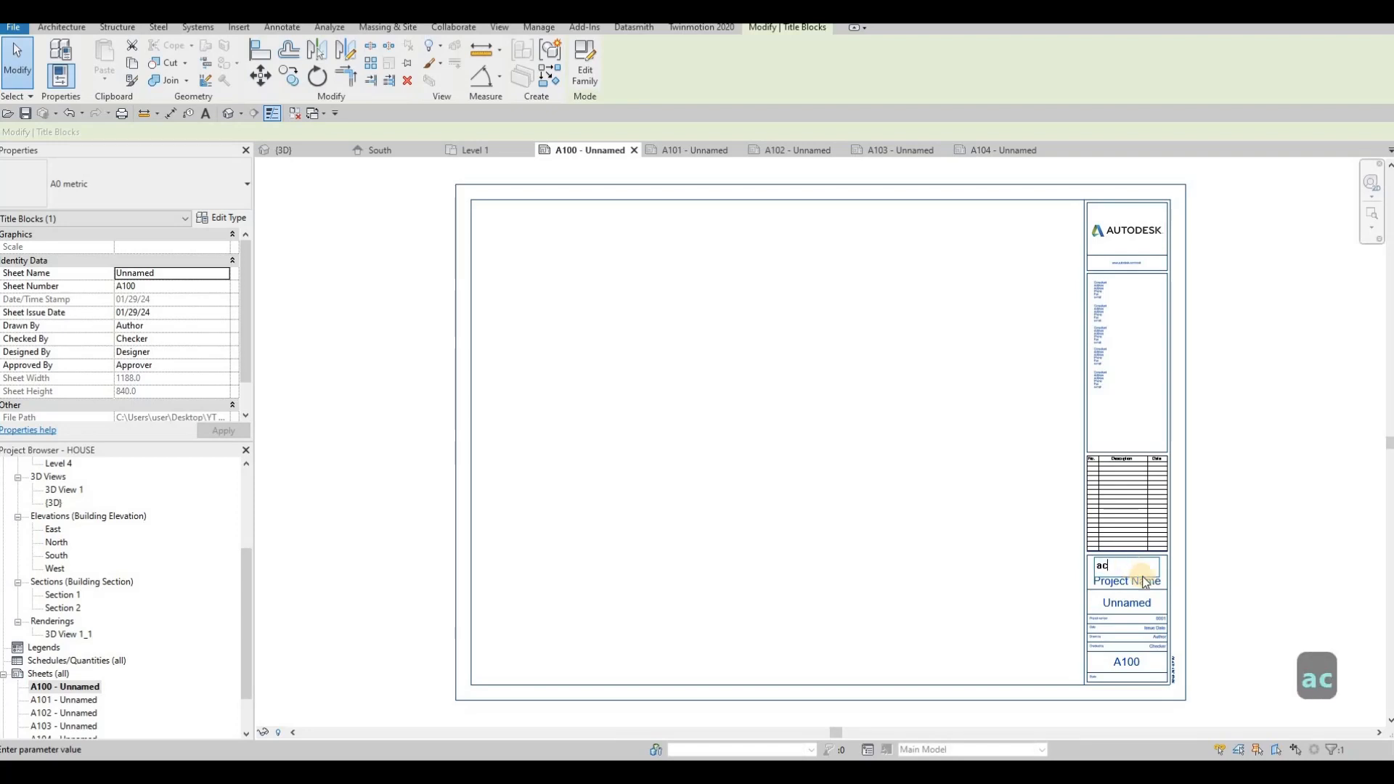
pyautogui.press('BackSpace')
pyautogui.press('BackSpace')
pyautogui.press('BackSpace')
pyautogui.press('capslock')
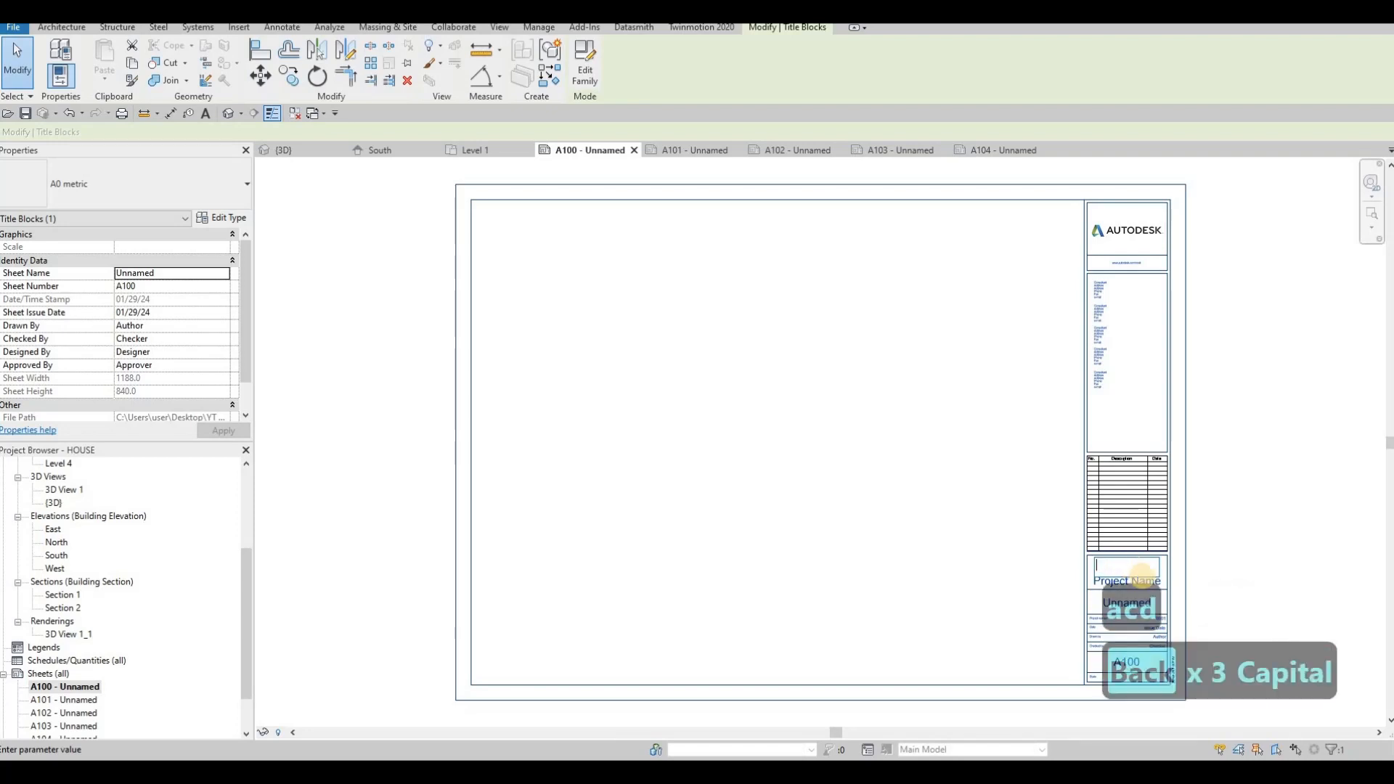
pyautogui.write('ACD')
pyautogui.click(1154, 583)
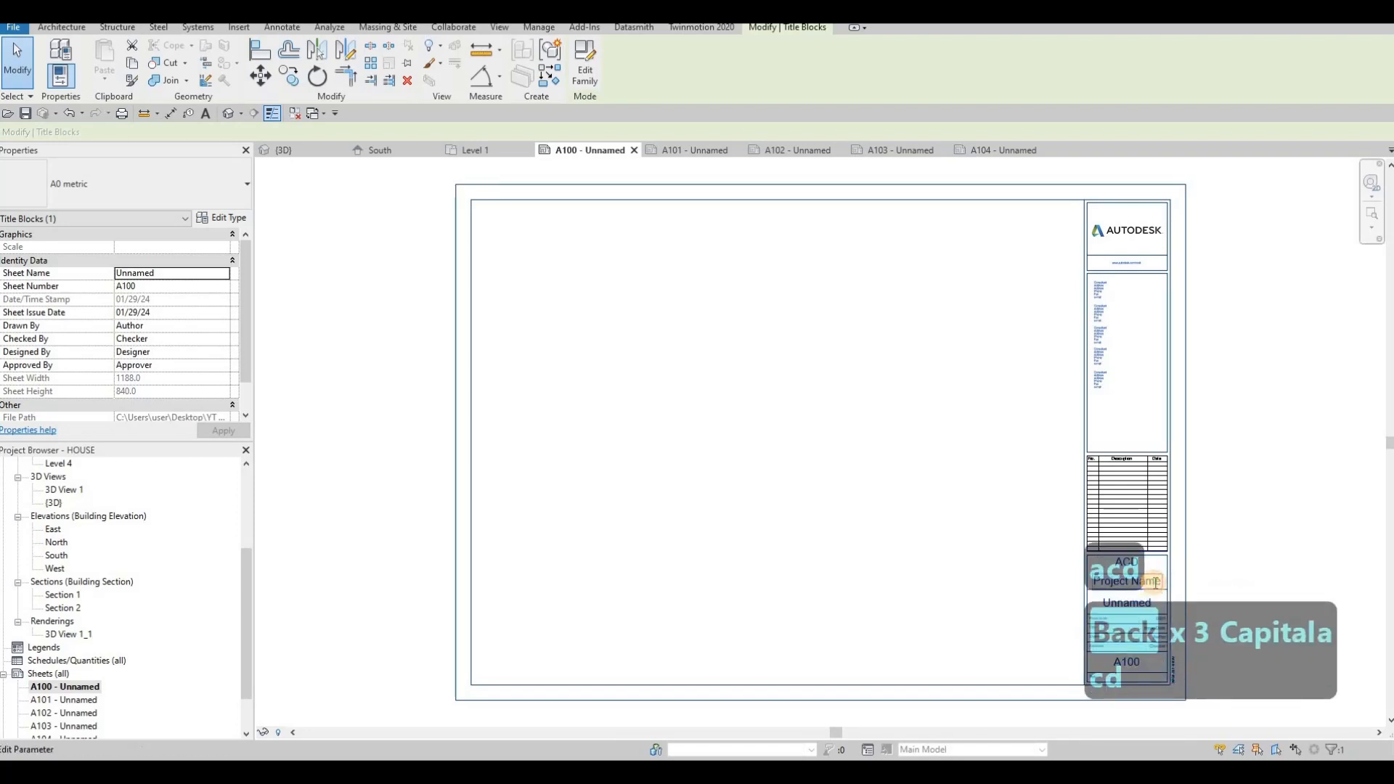
pyautogui.click(1155, 583)
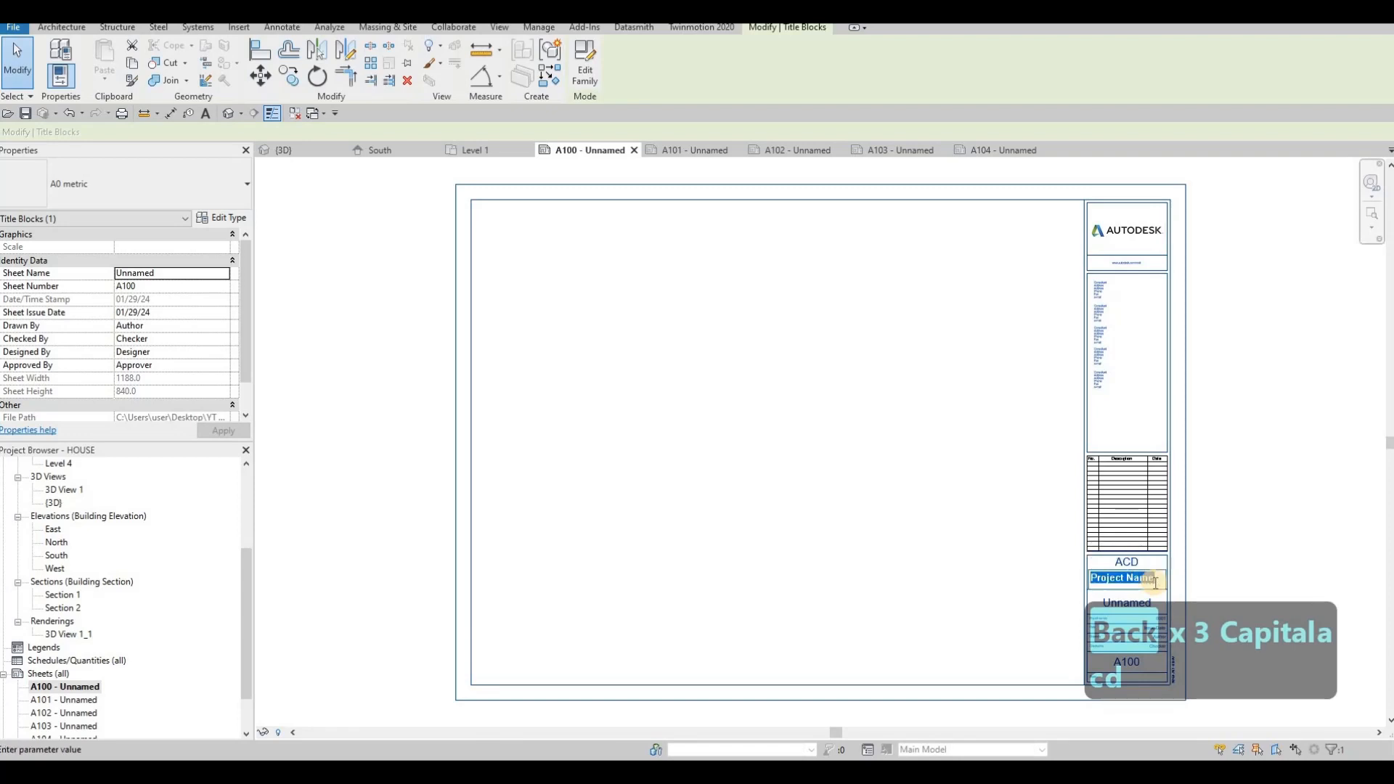
pyautogui.write('HOUSE')
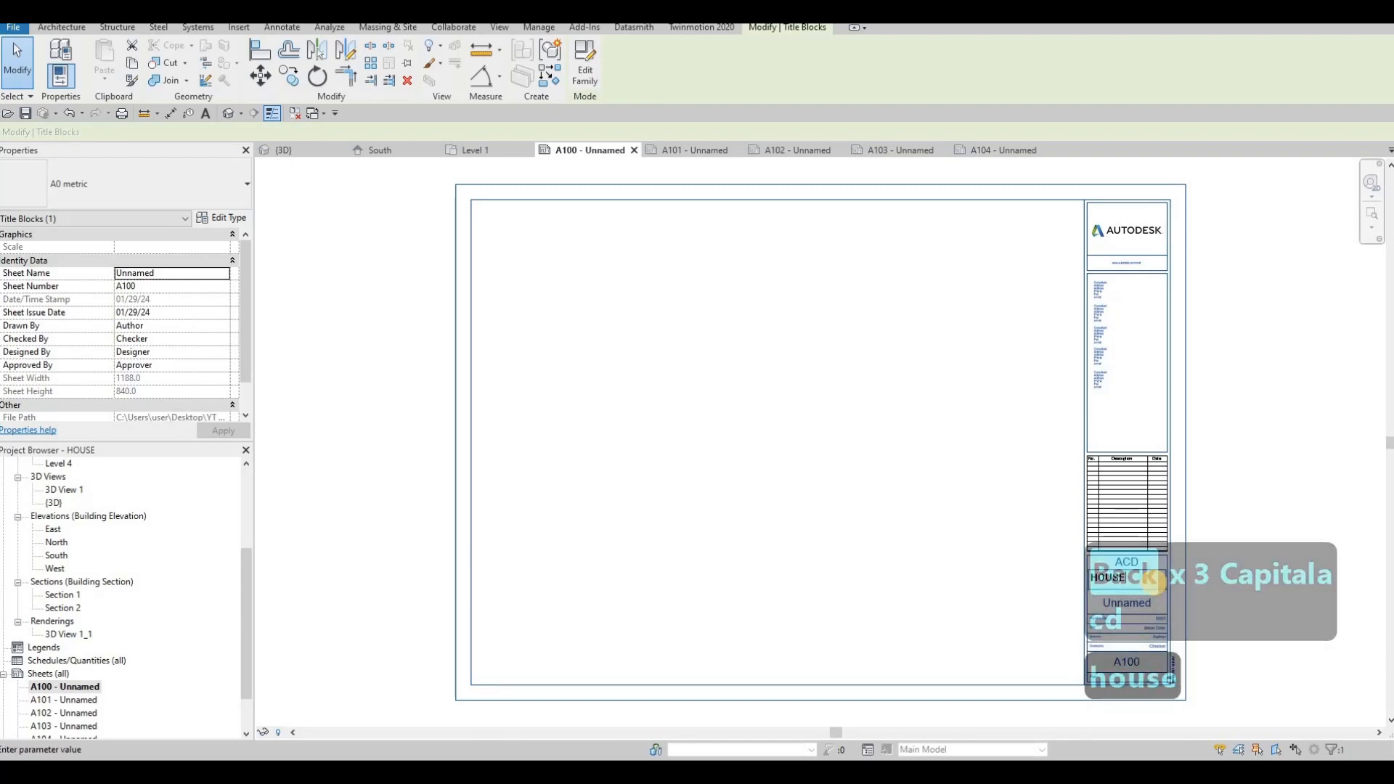
pyautogui.click(913, 531)
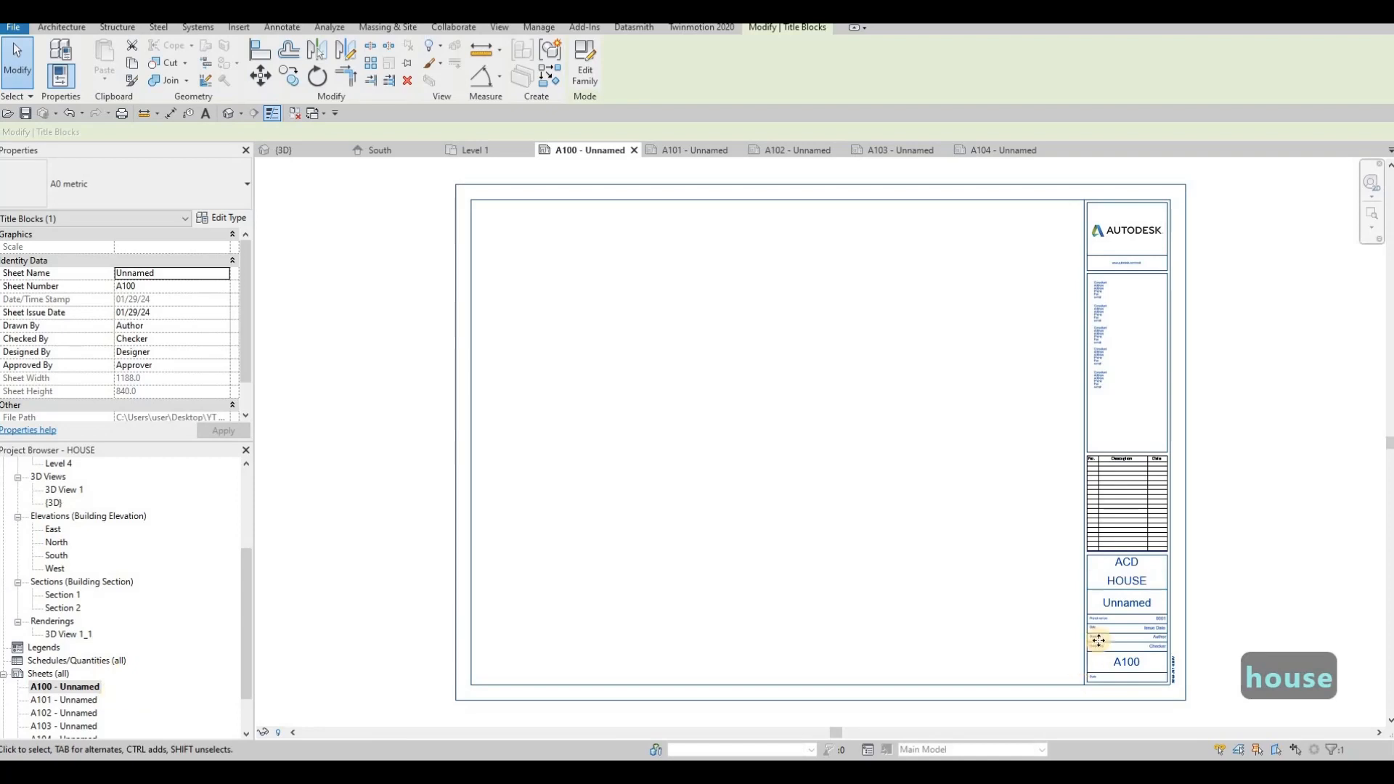
# - Set sheet A100's name in the title block to COVER SHEET
pyautogui.click(1121, 605)
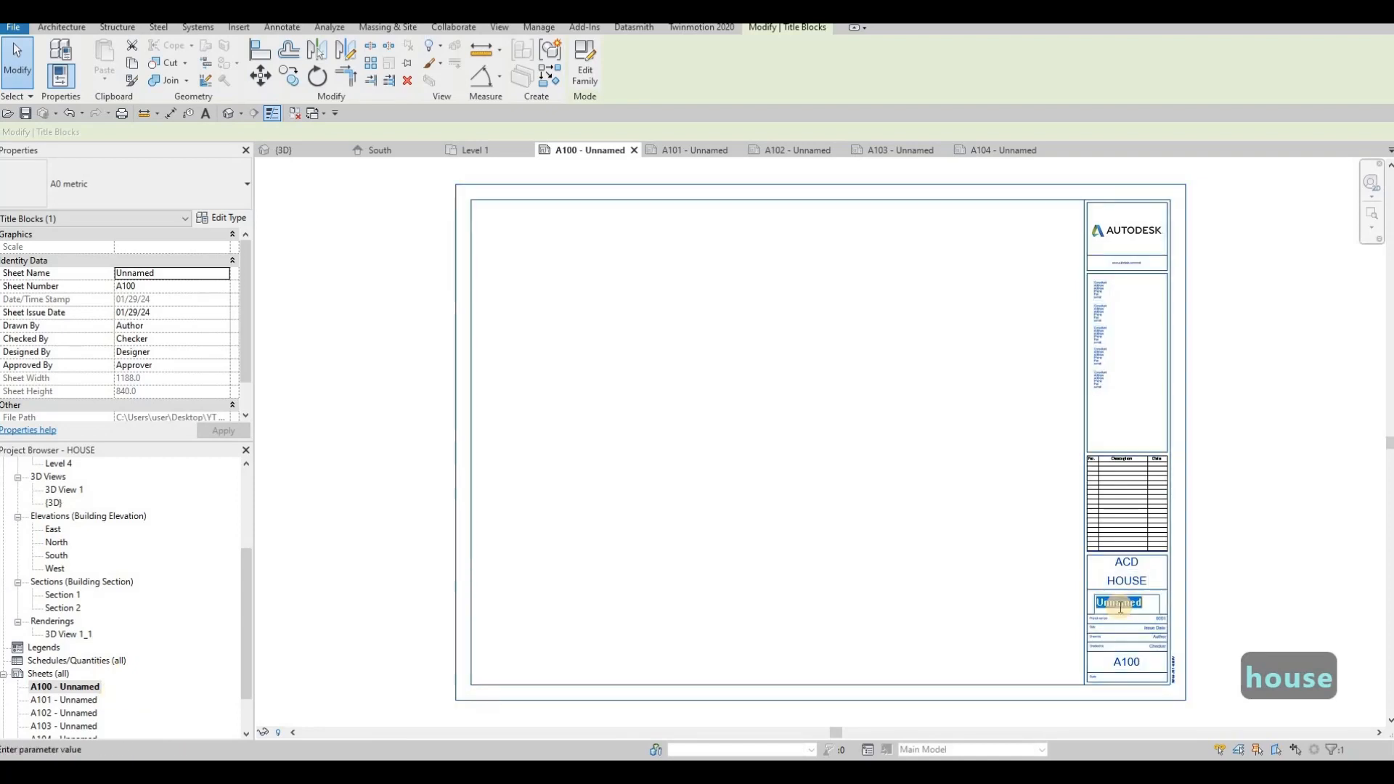
pyautogui.write('COV')
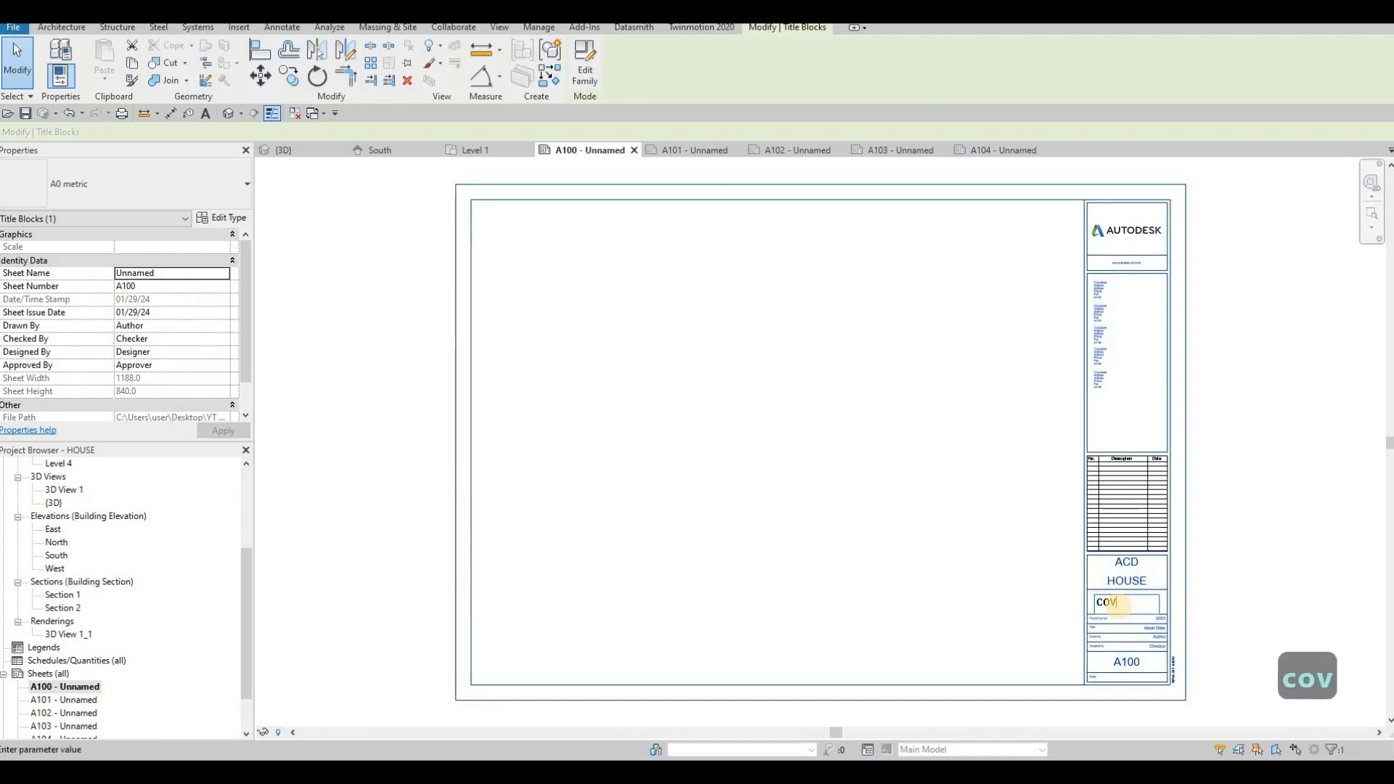
pyautogui.write('ER SHEET')
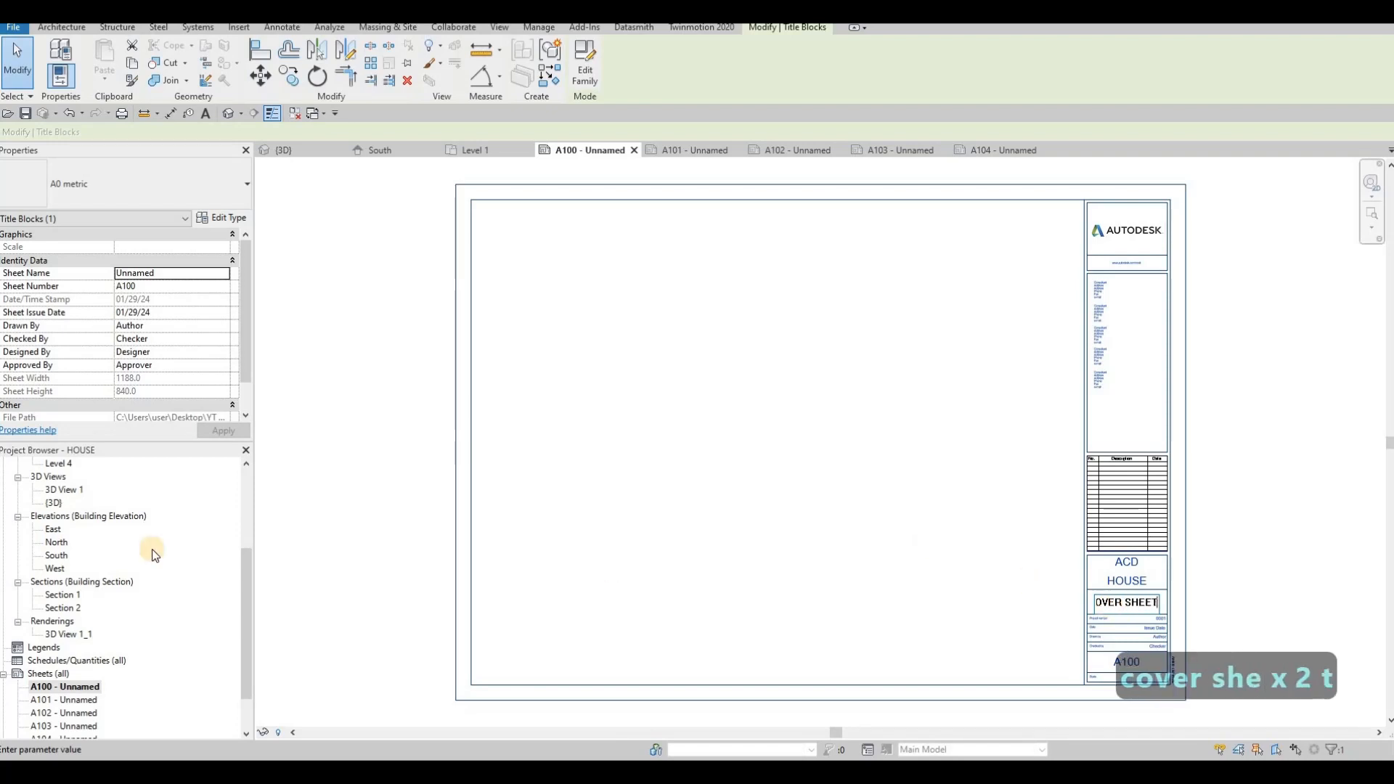
pyautogui.click(69, 686)
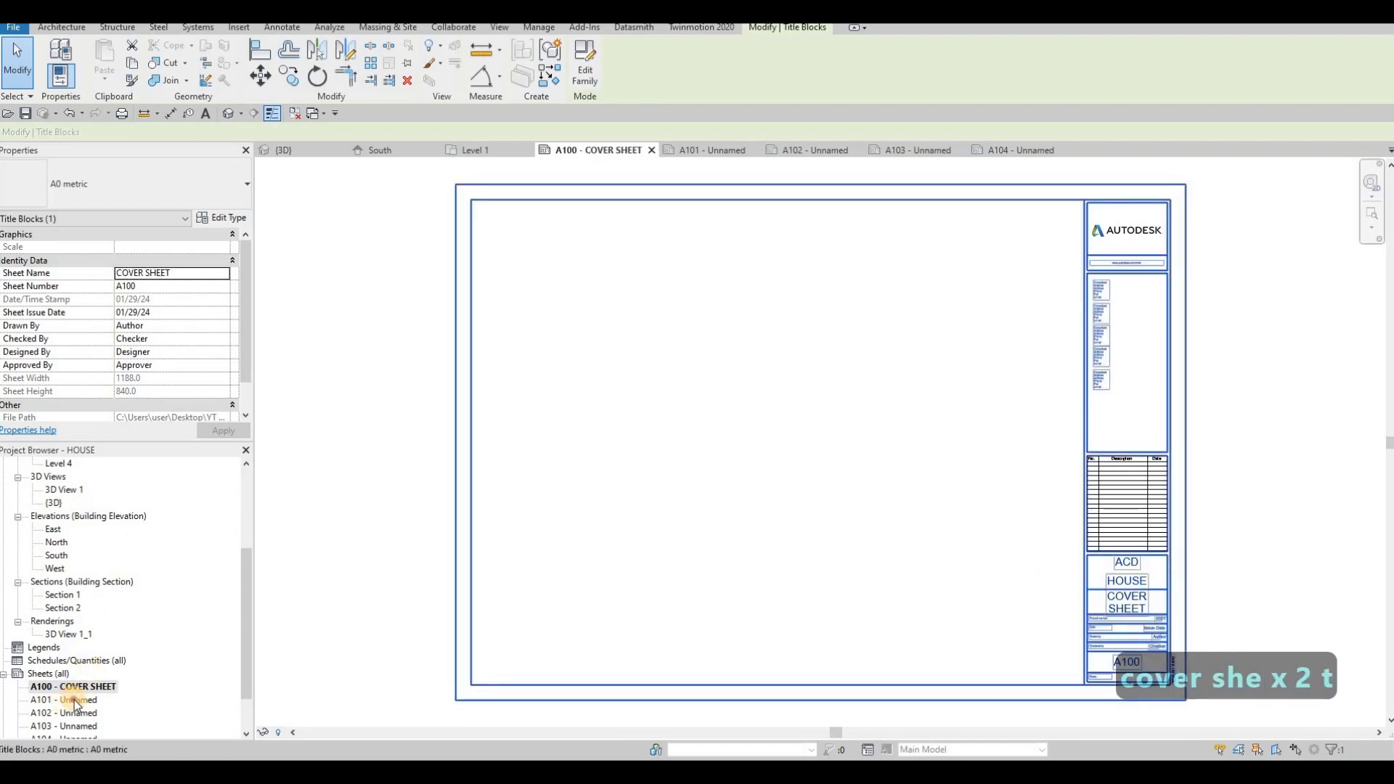
# - Rename sheet A101 as FIRST FLOOR
pyautogui.click(64, 700)
pyautogui.click(64, 700)
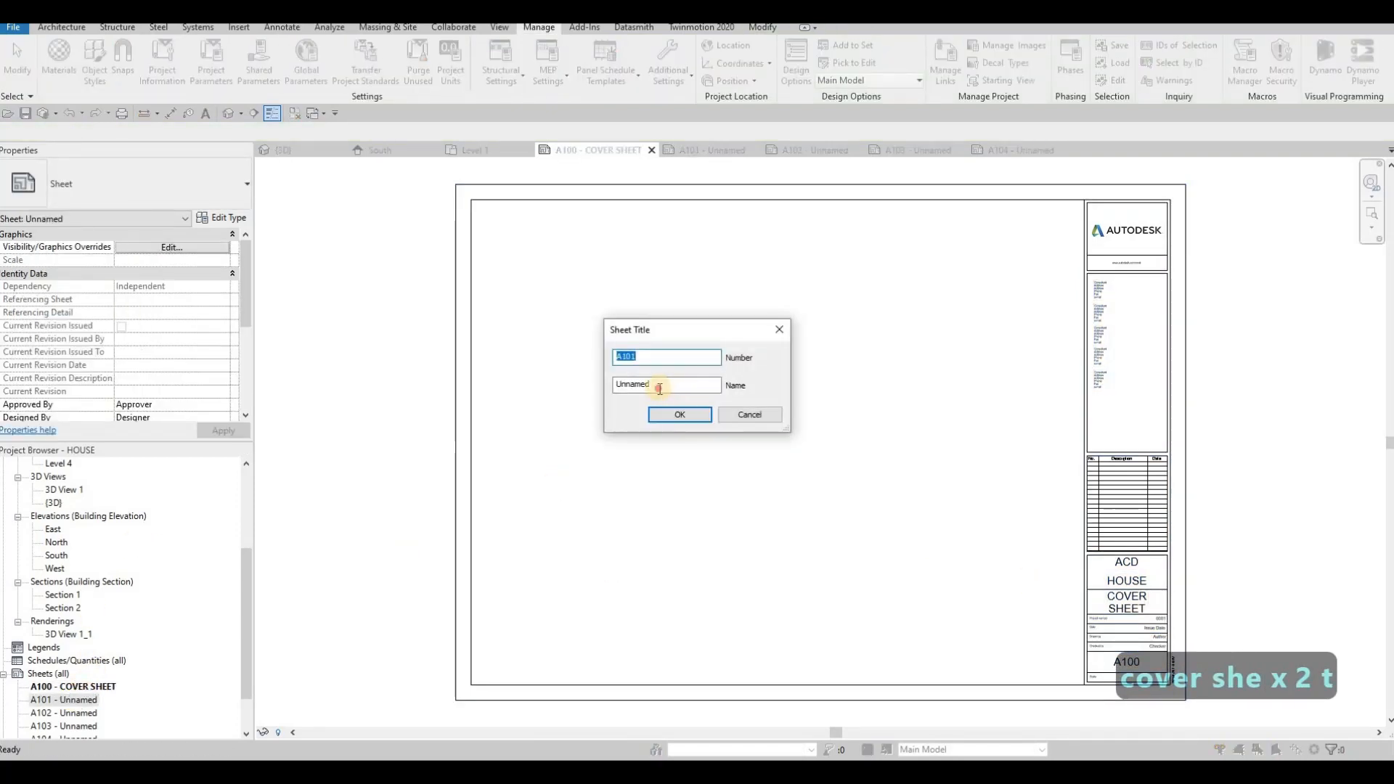
pyautogui.write('F')
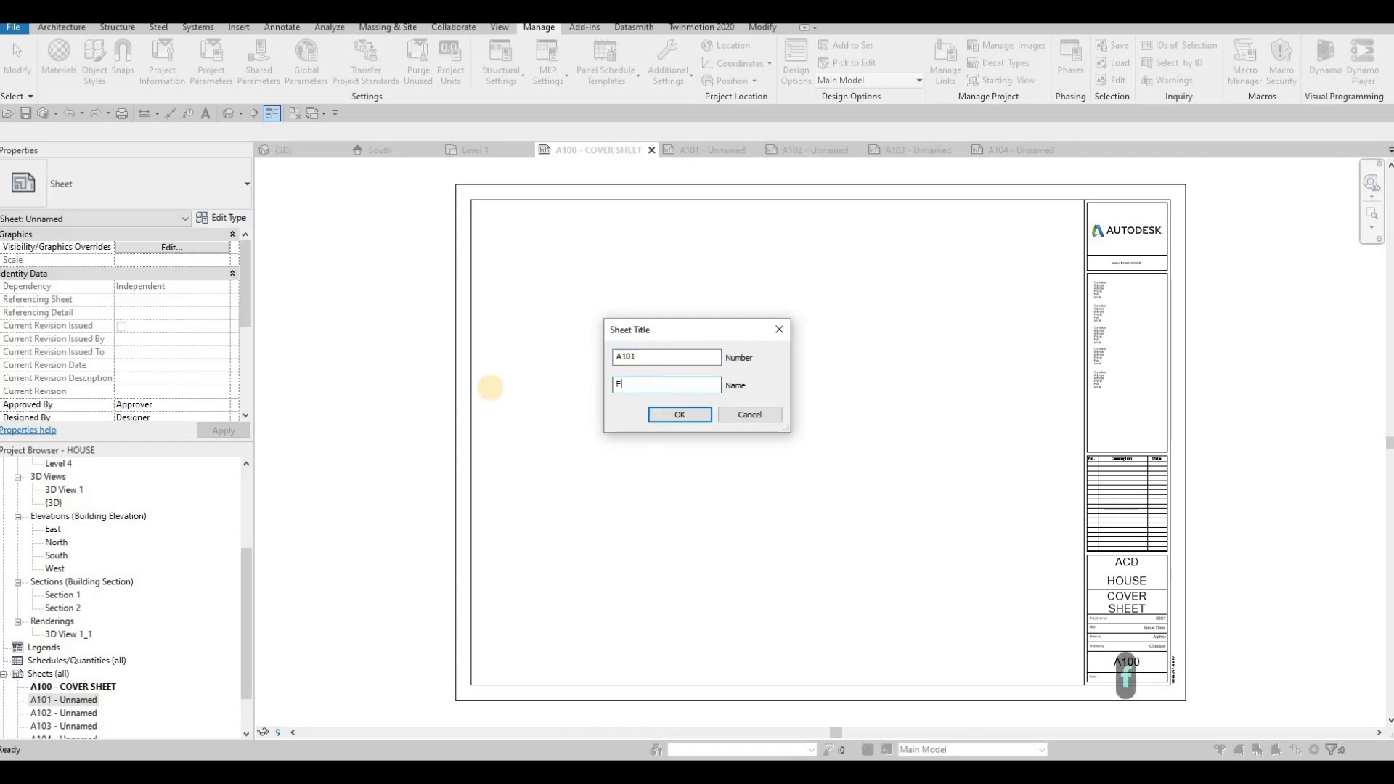
pyautogui.write('IRST FLOOR')
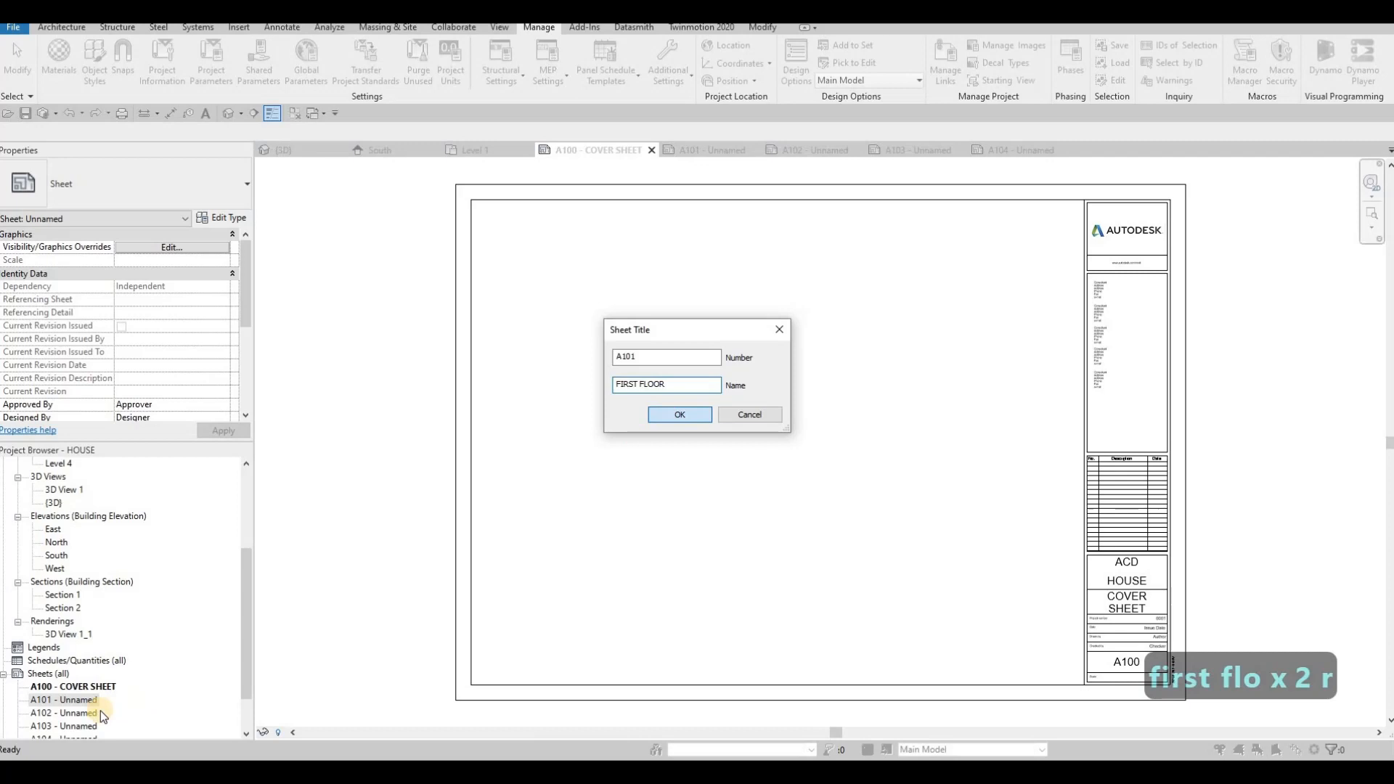
pyautogui.click(679, 414)
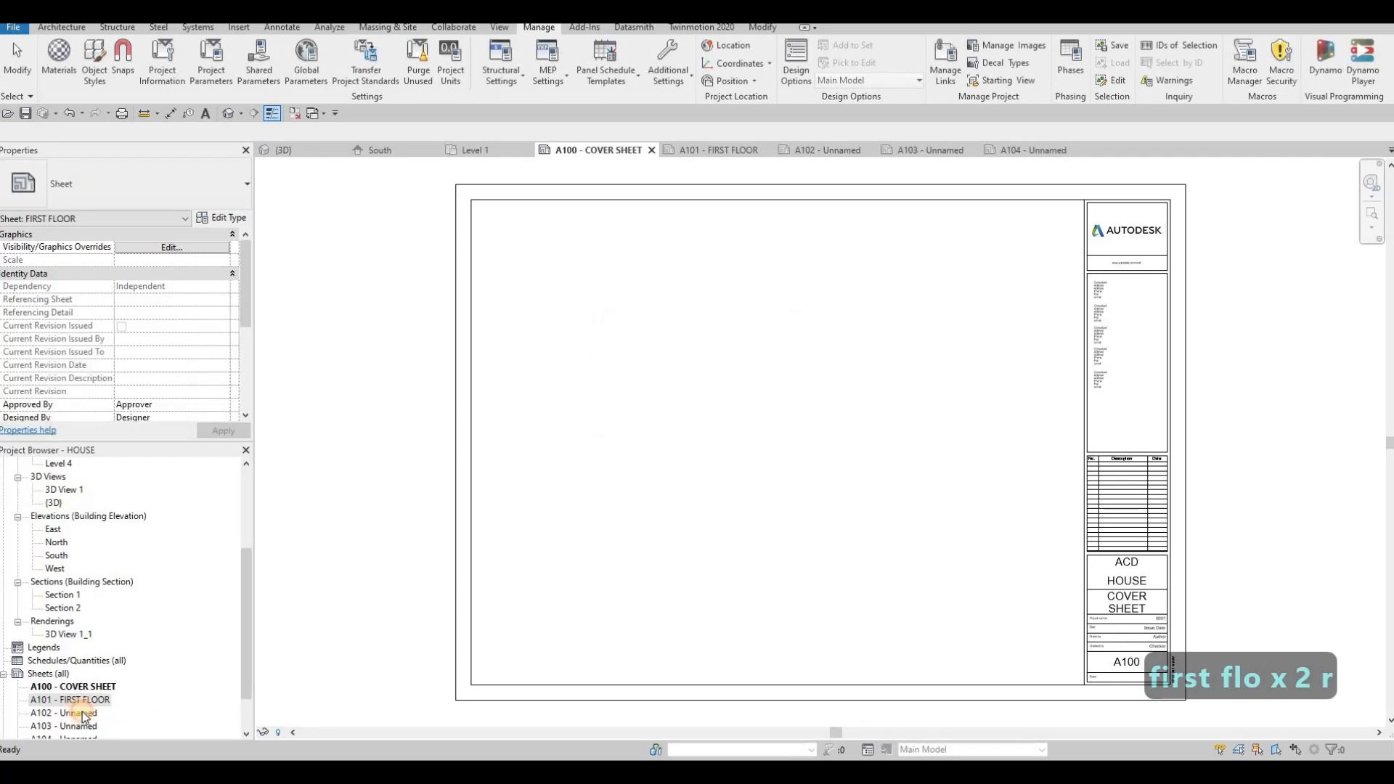
# - Rename sheet A102 as SECOND FLOOR
pyautogui.press('Down')
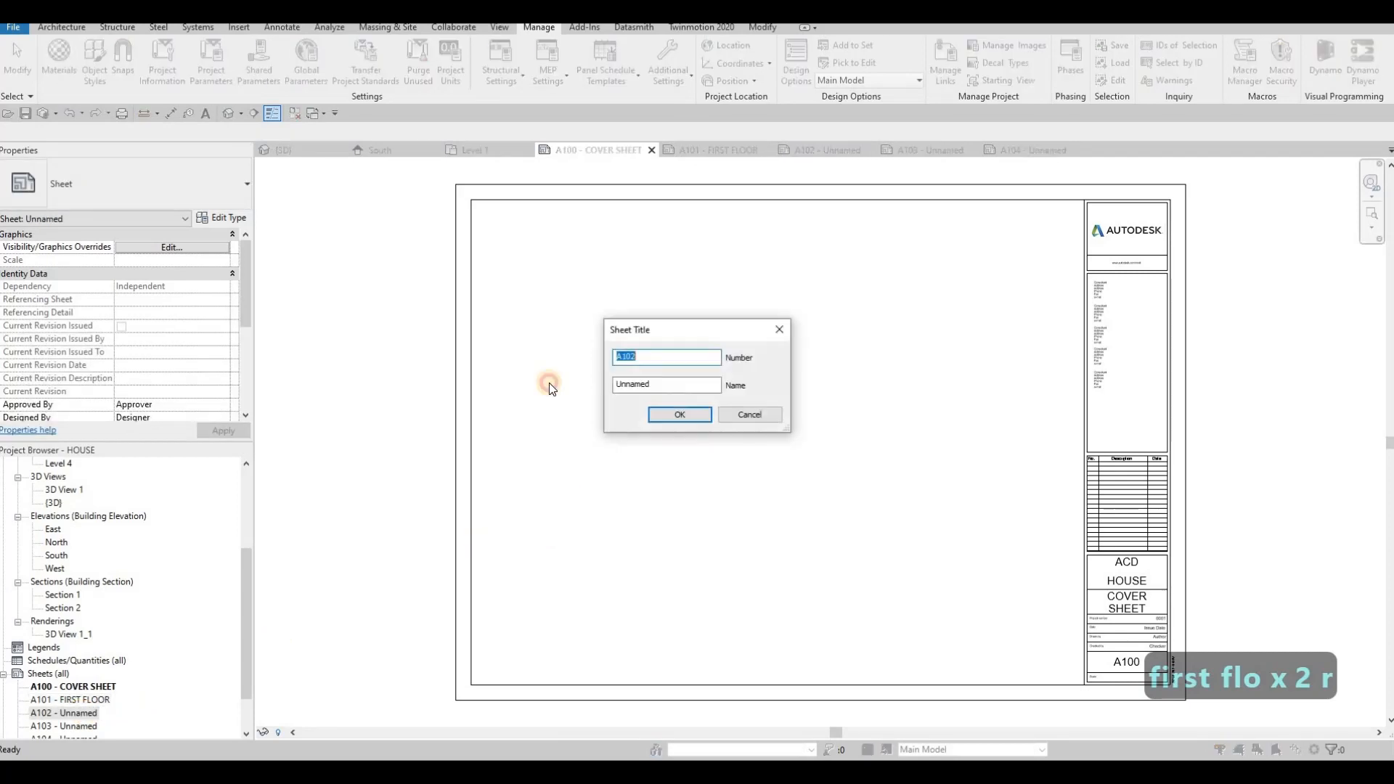
pyautogui.press('F2')
pyautogui.write('SECO')
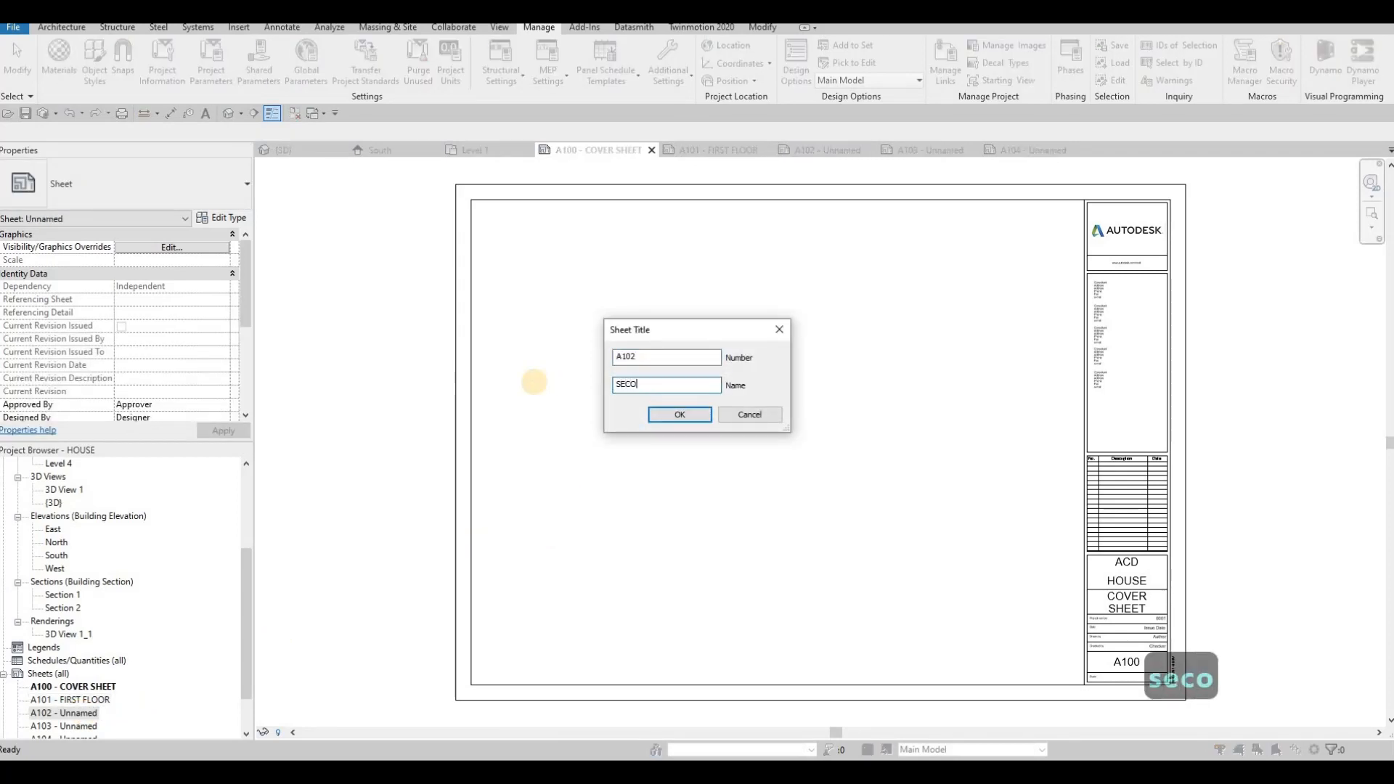
pyautogui.write('ND FLOOR')
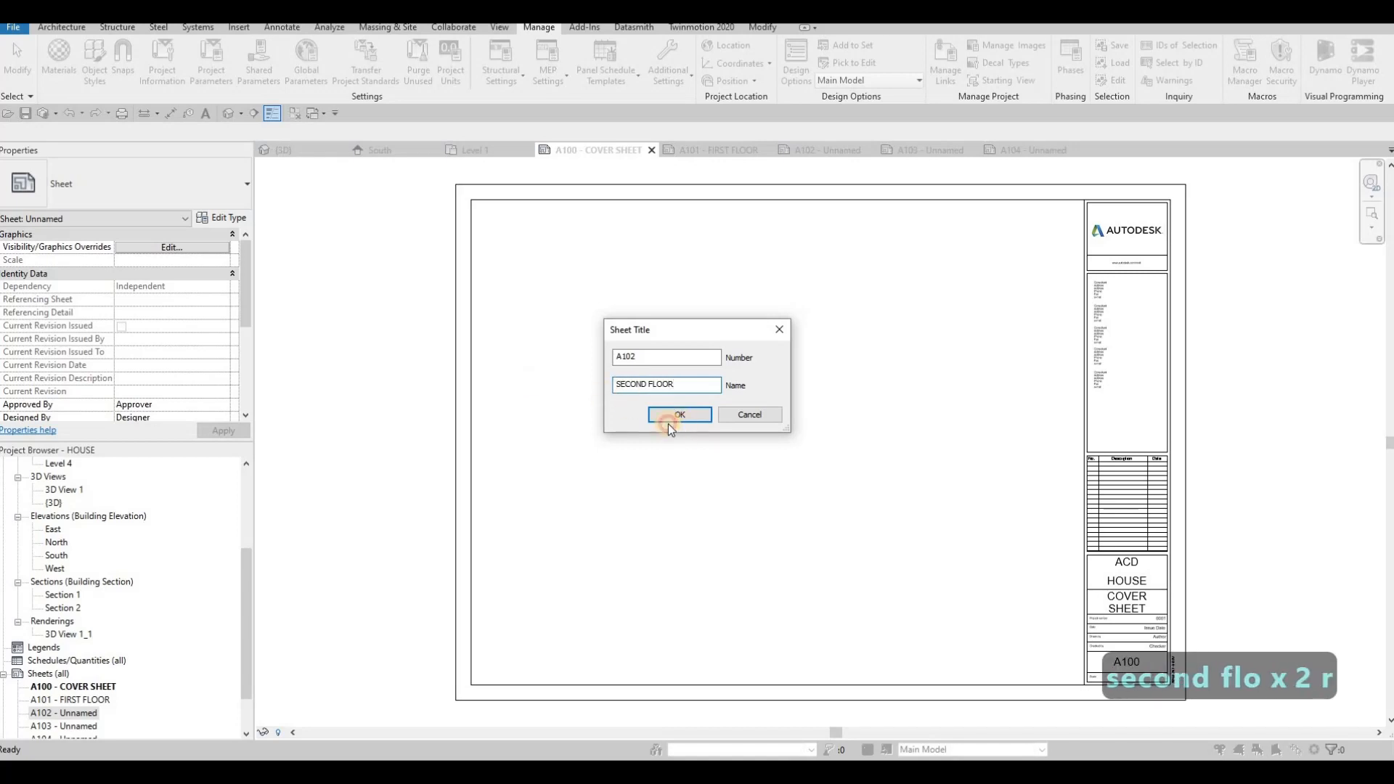
pyautogui.click(679, 415)
# - Open sheet A103 and set its sheet name in the title block to ELEVATION
pyautogui.scroll(-2, 79, 672)
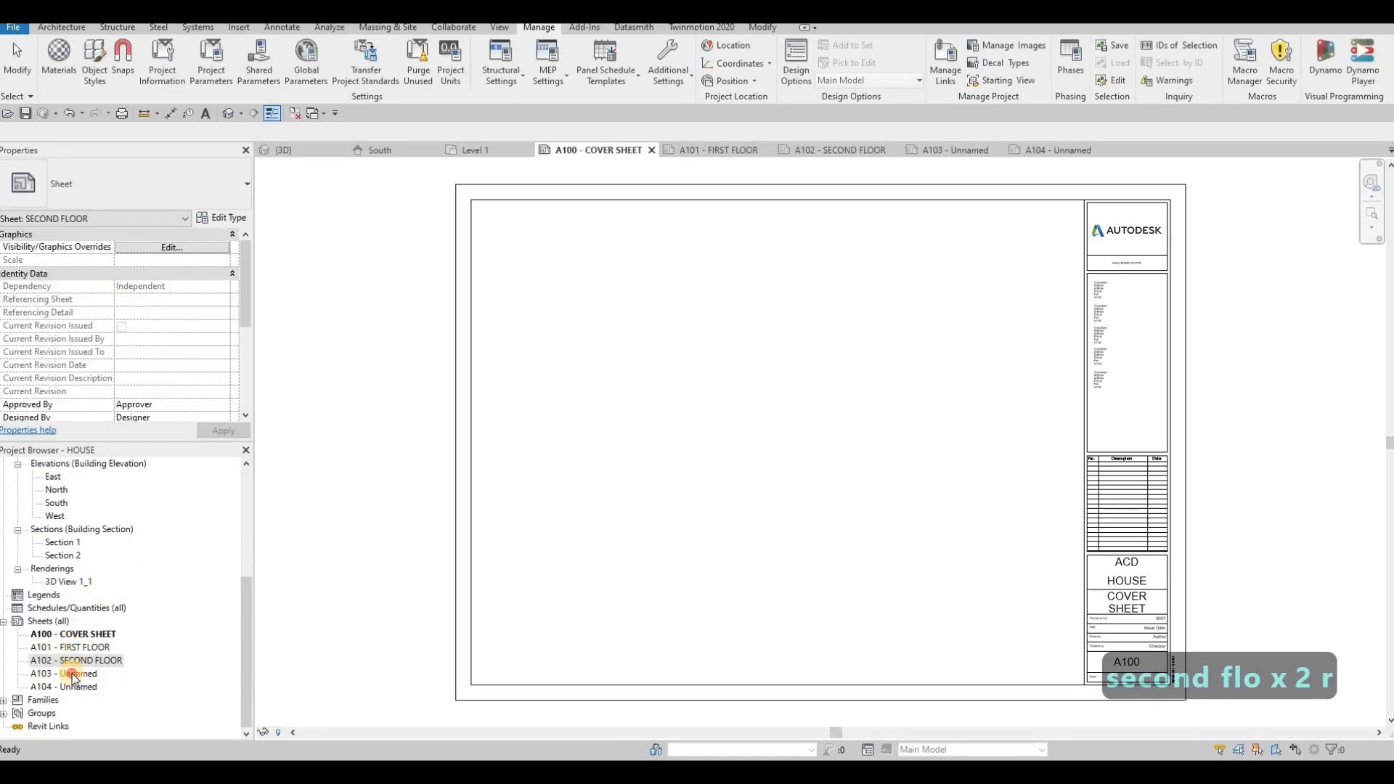
pyautogui.click(78, 674)
pyautogui.doubleClick(79, 674)
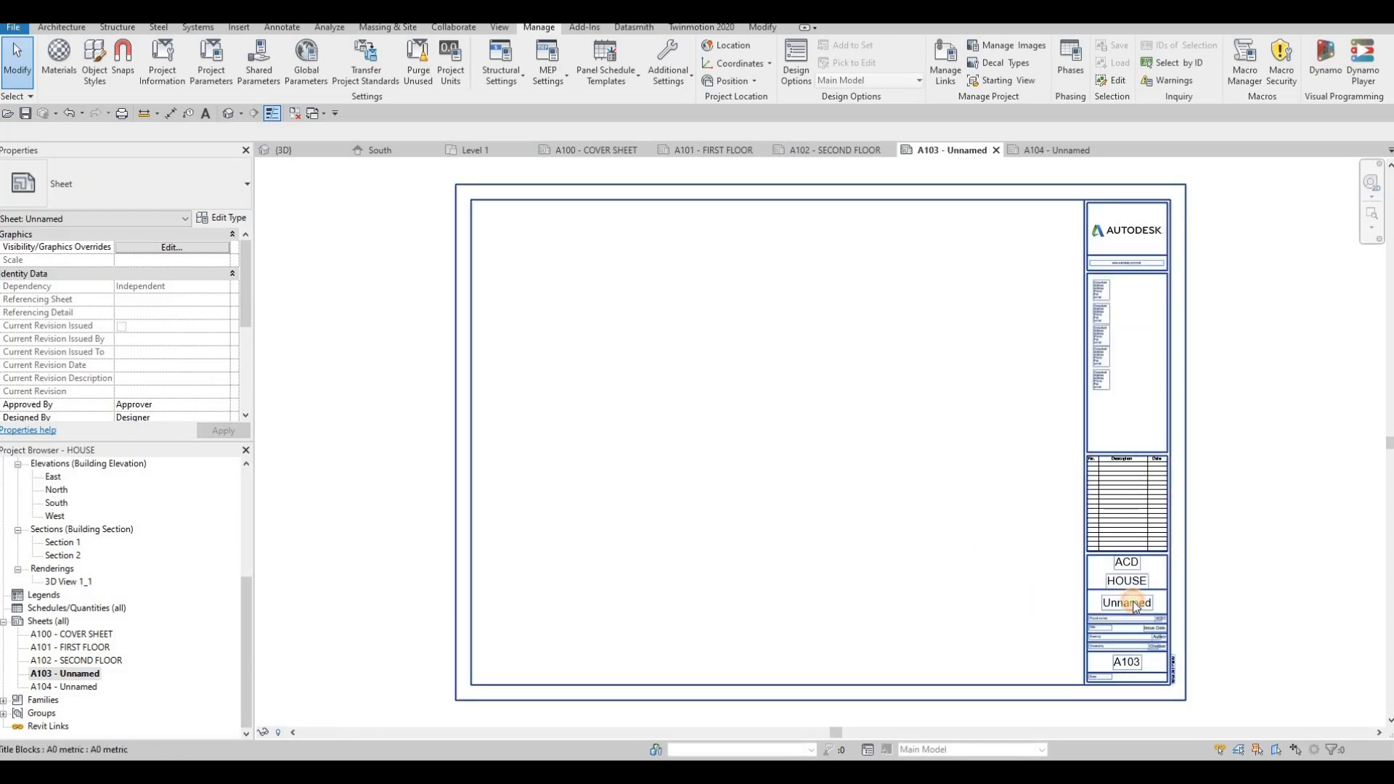
pyautogui.click(1106, 619)
pyautogui.click(1111, 604)
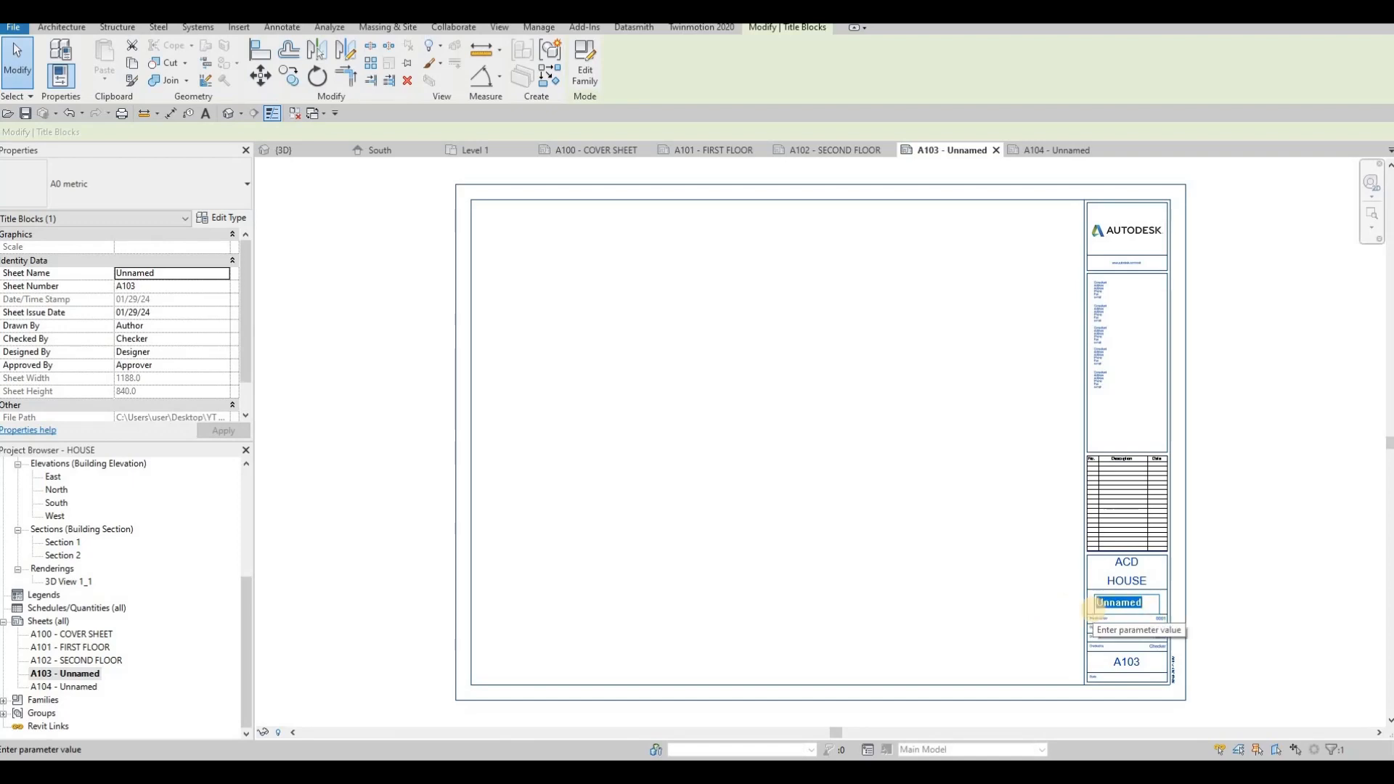
pyautogui.write('ELEVA')
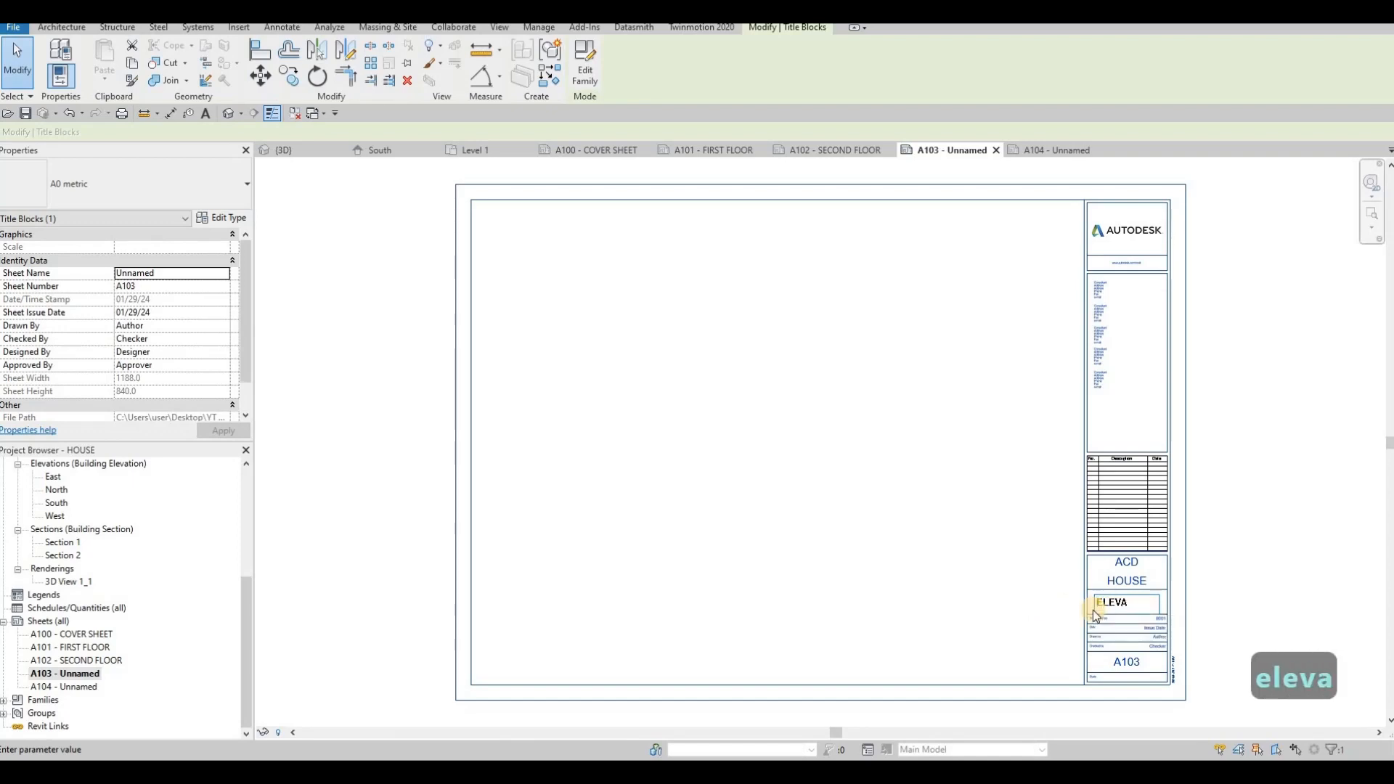
pyautogui.write('TION')
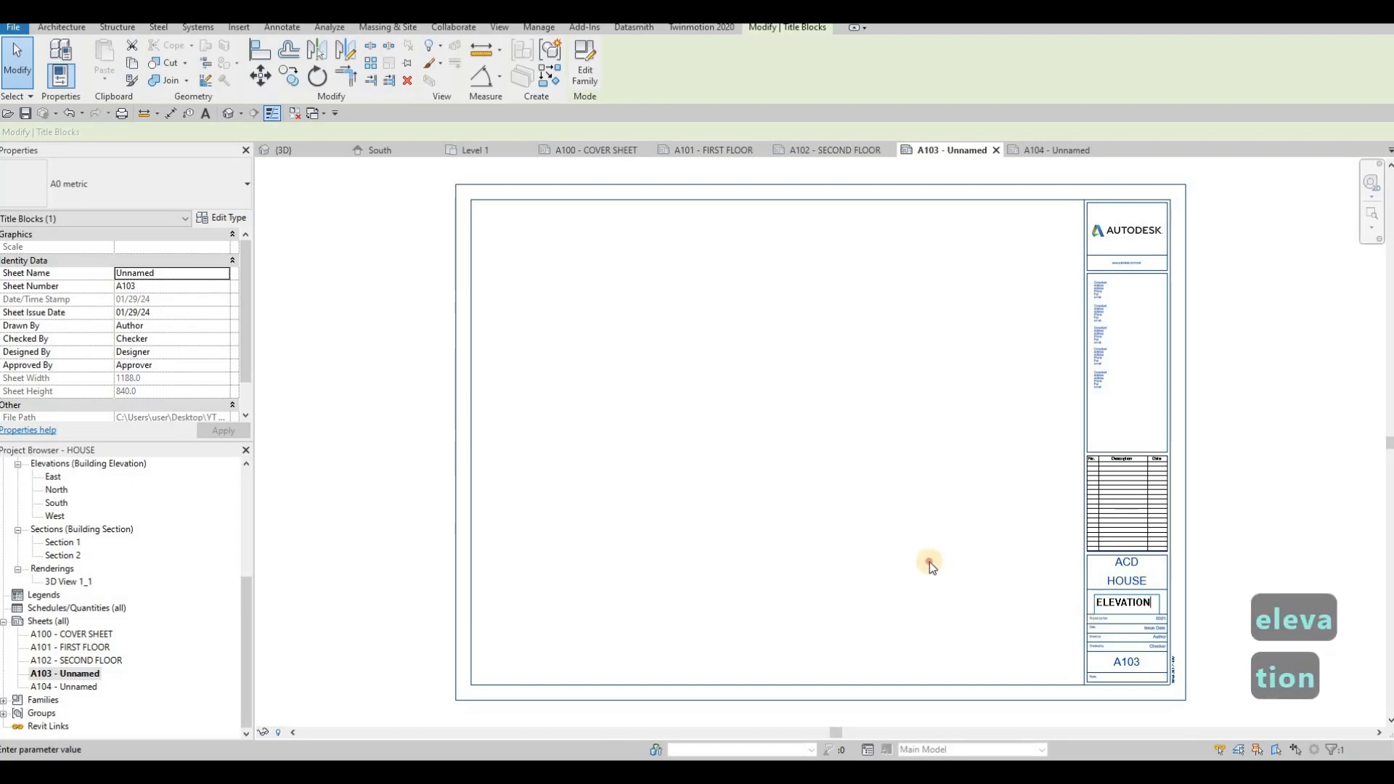
pyautogui.click(76, 682)
# - Rename sheet A104 as ELEVATION
pyautogui.click(77, 686)
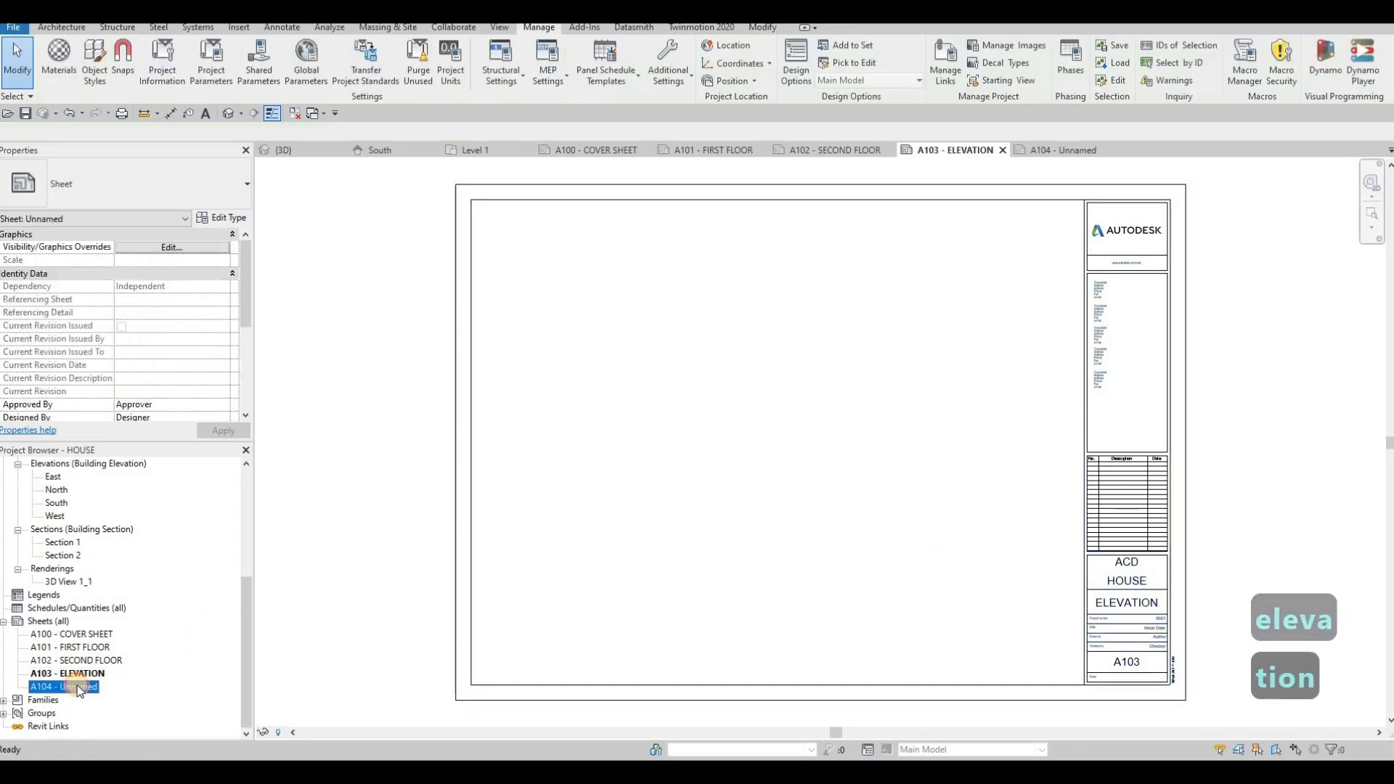
pyautogui.press('F2')
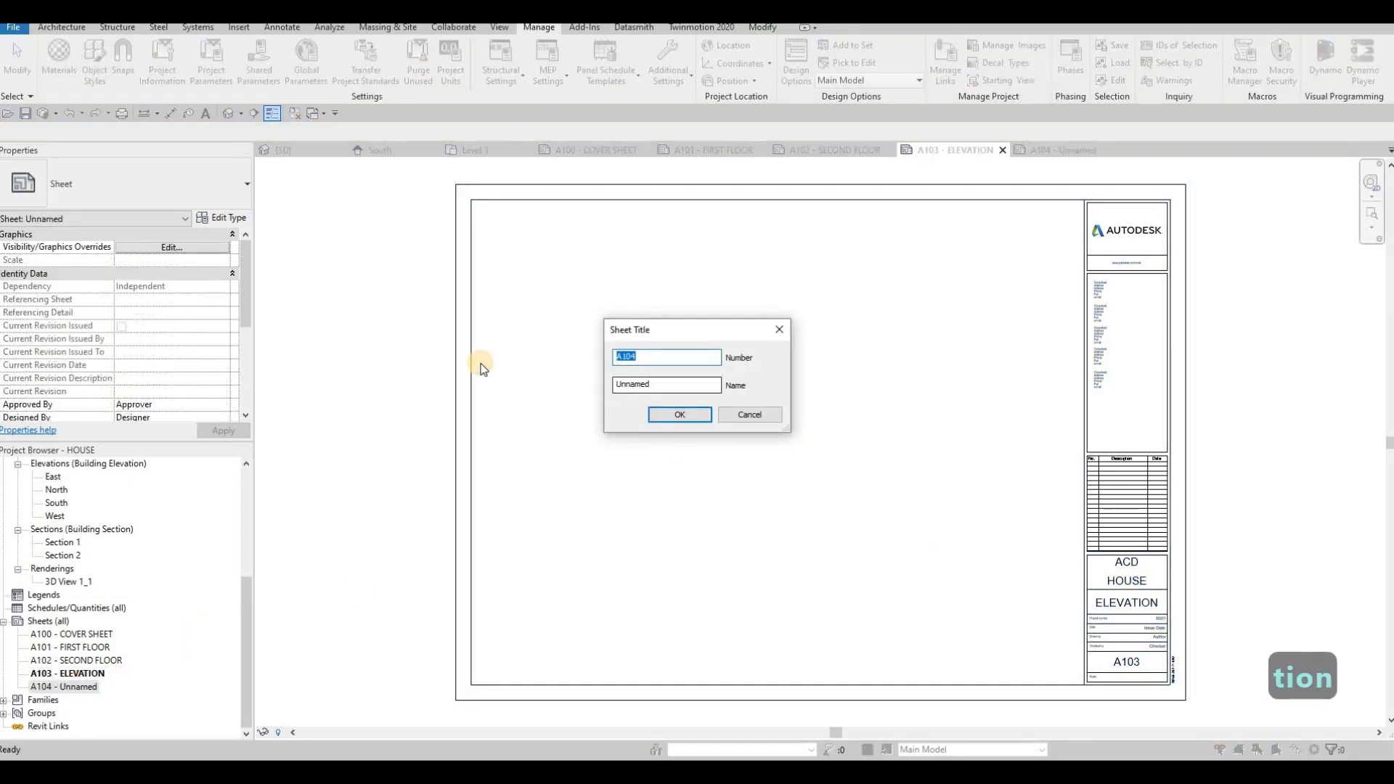
pyautogui.write('ELEVATION')
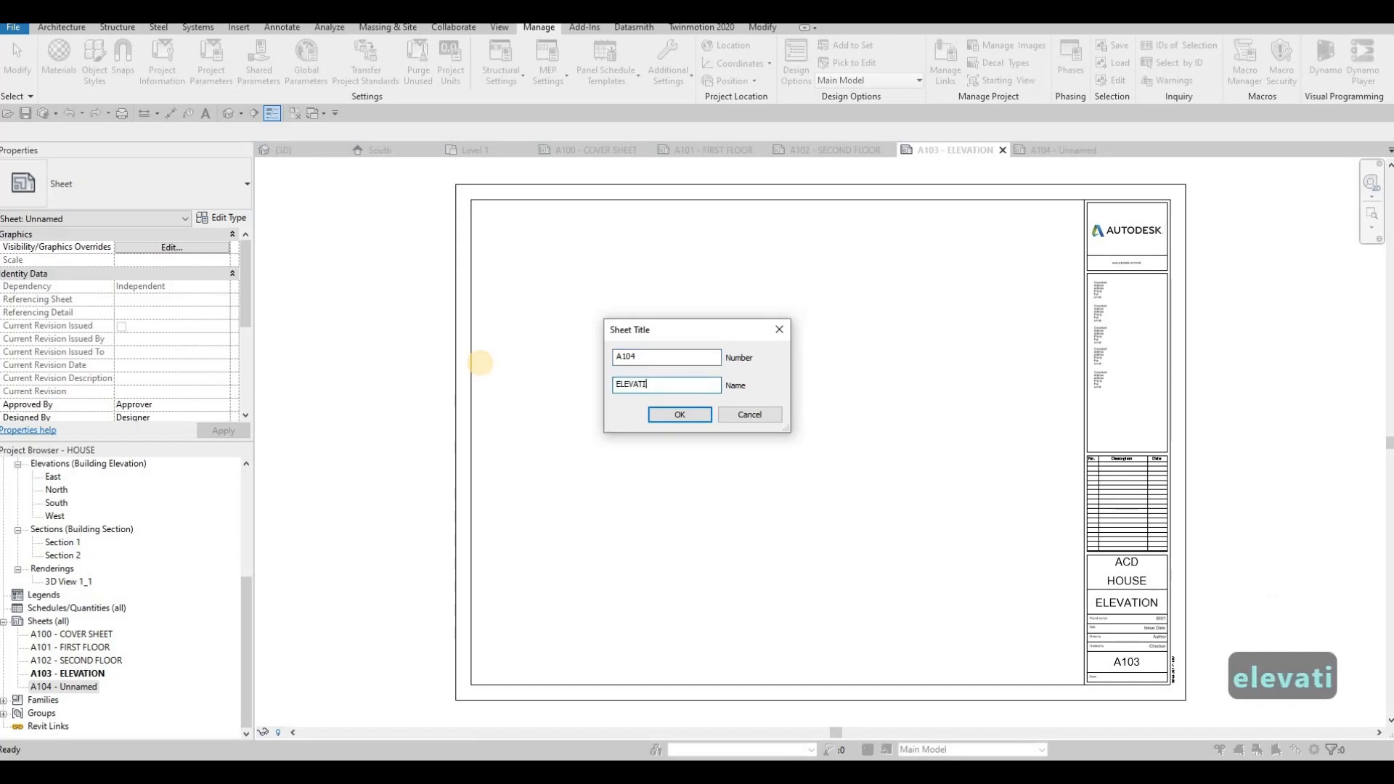
pyautogui.click(678, 420)
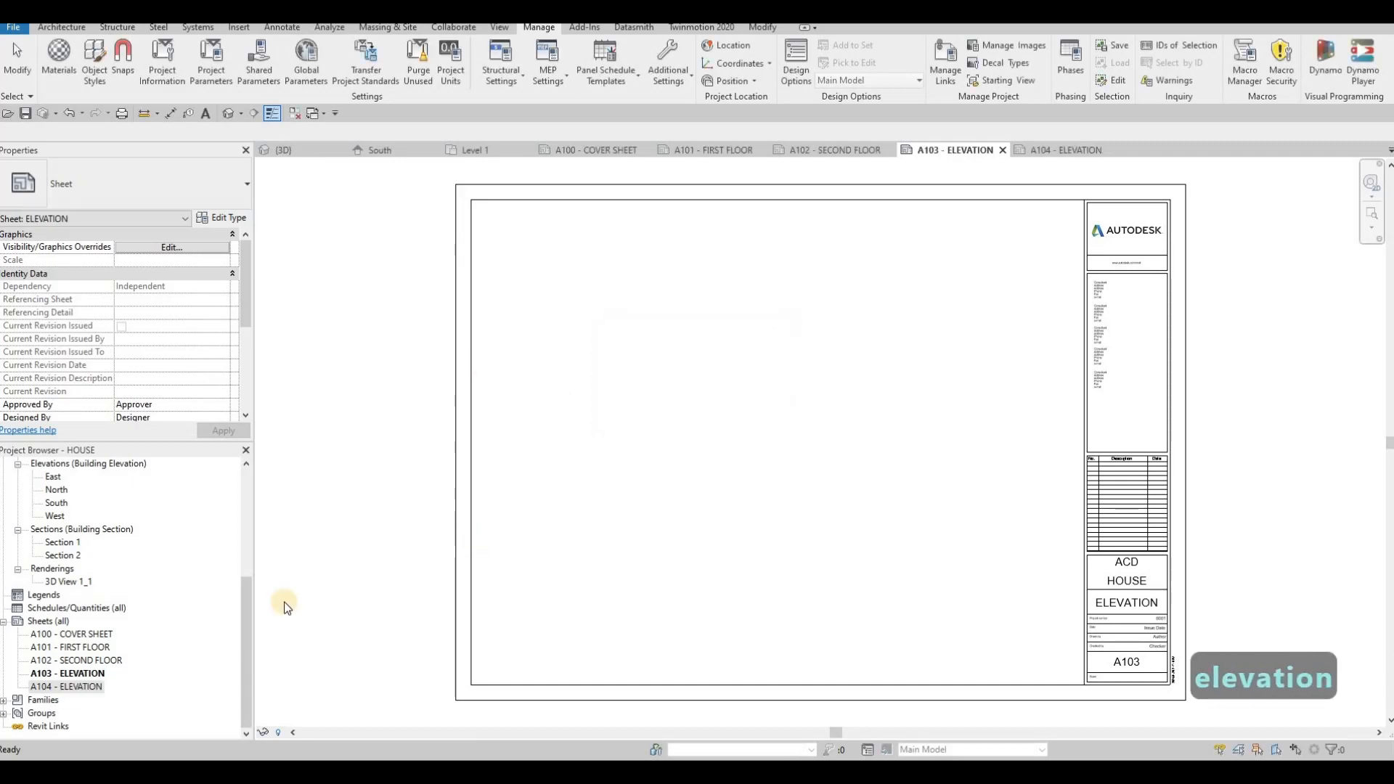
# - Open sheet A100 COVER SHEET and close the (3D), South and Level 1 view tabs
pyautogui.doubleClick(80, 635)
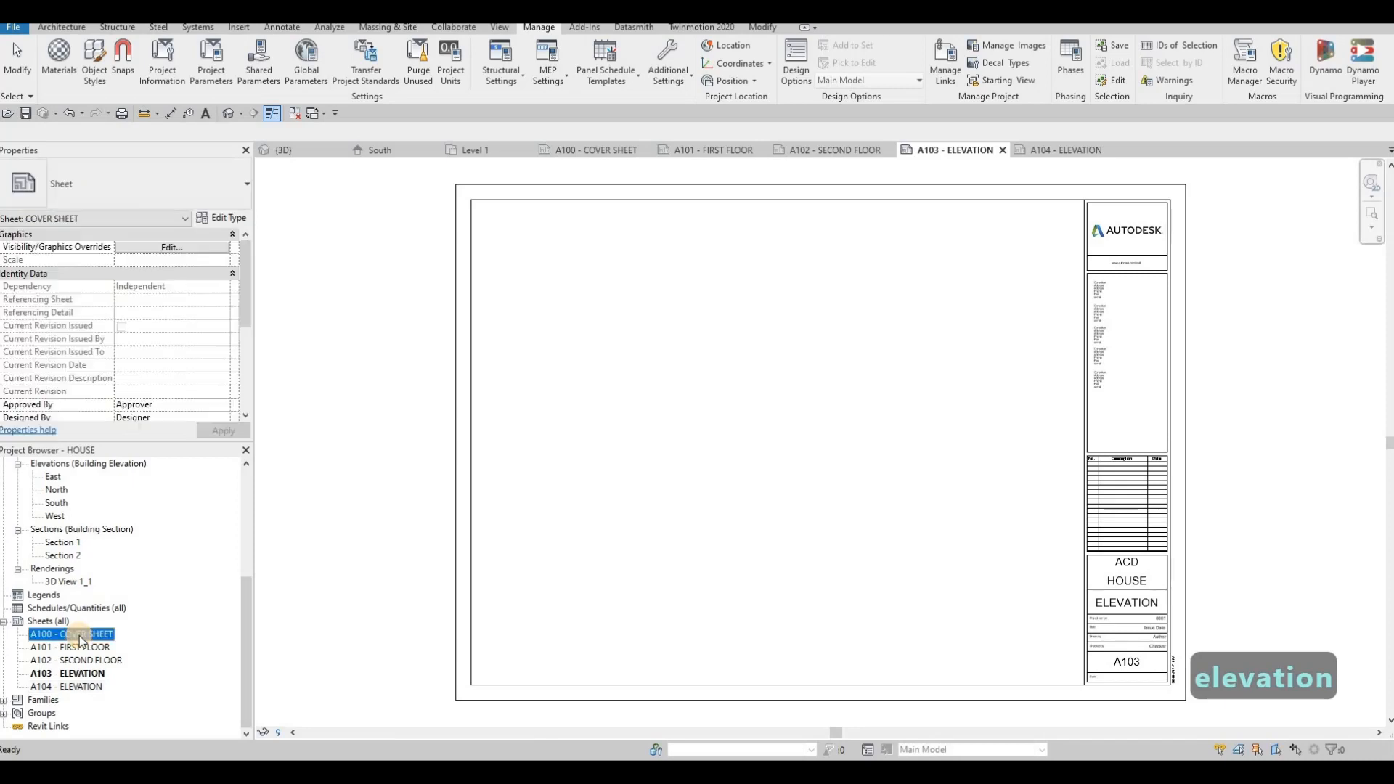
pyautogui.click(525, 151)
pyautogui.click(433, 151)
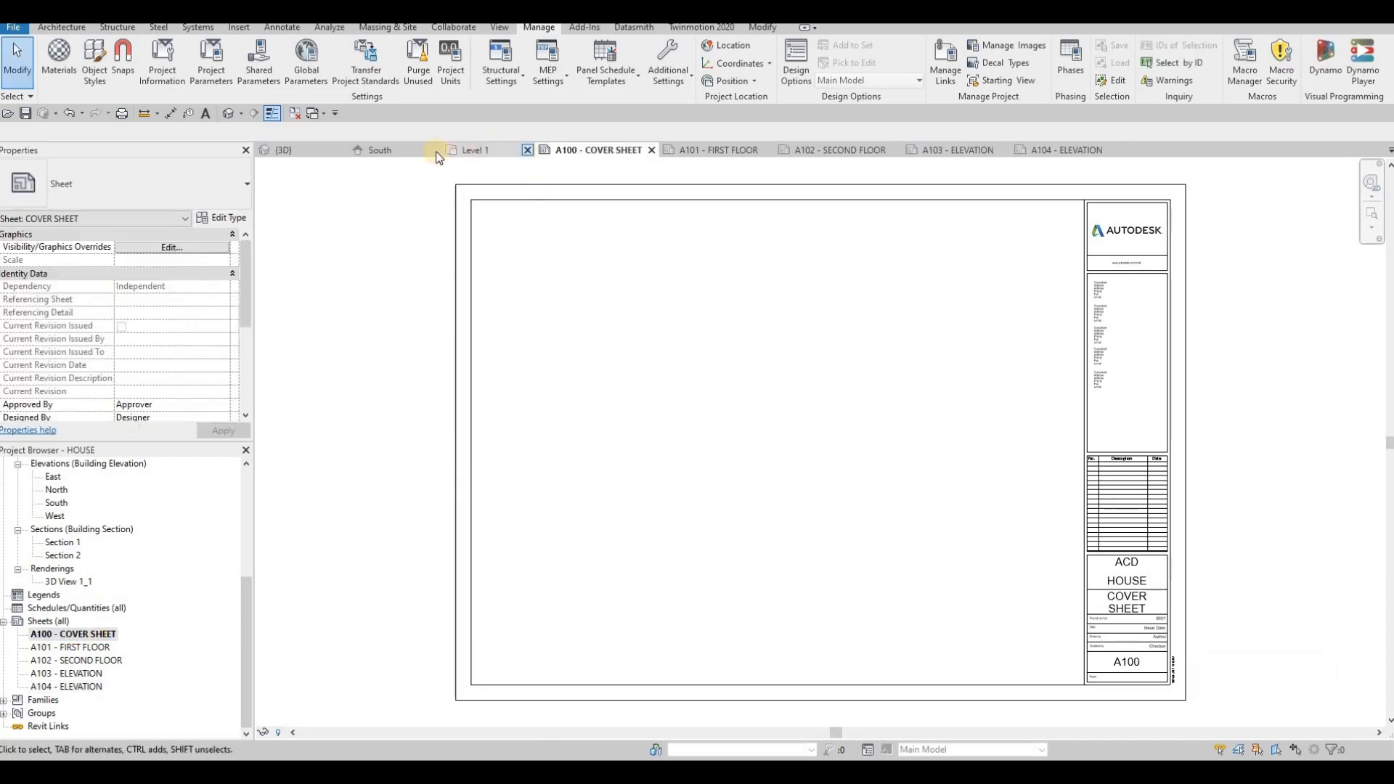
pyautogui.click(340, 151)
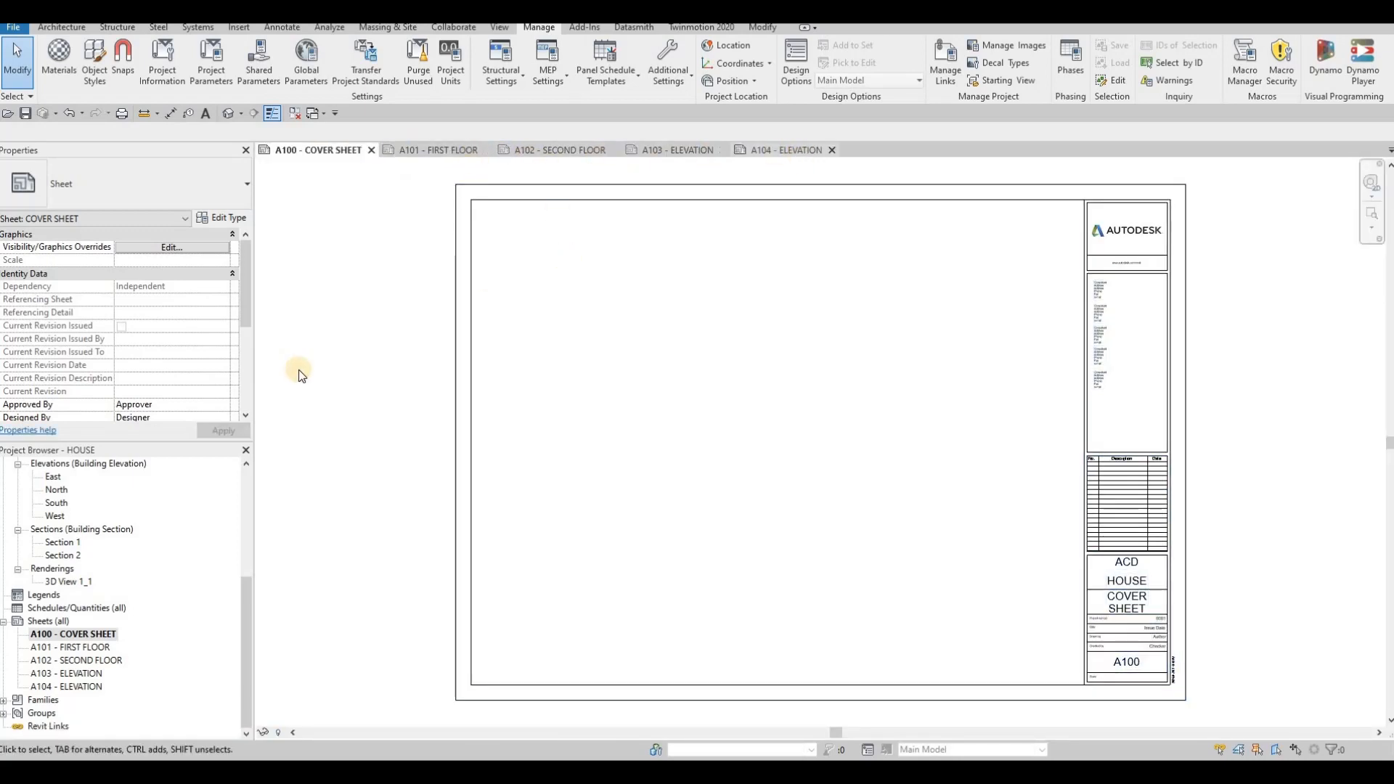
# - Place the rendering 3D View 1_1 on the cover sheet near its top-left corner
pyautogui.scroll(2, 71, 642)
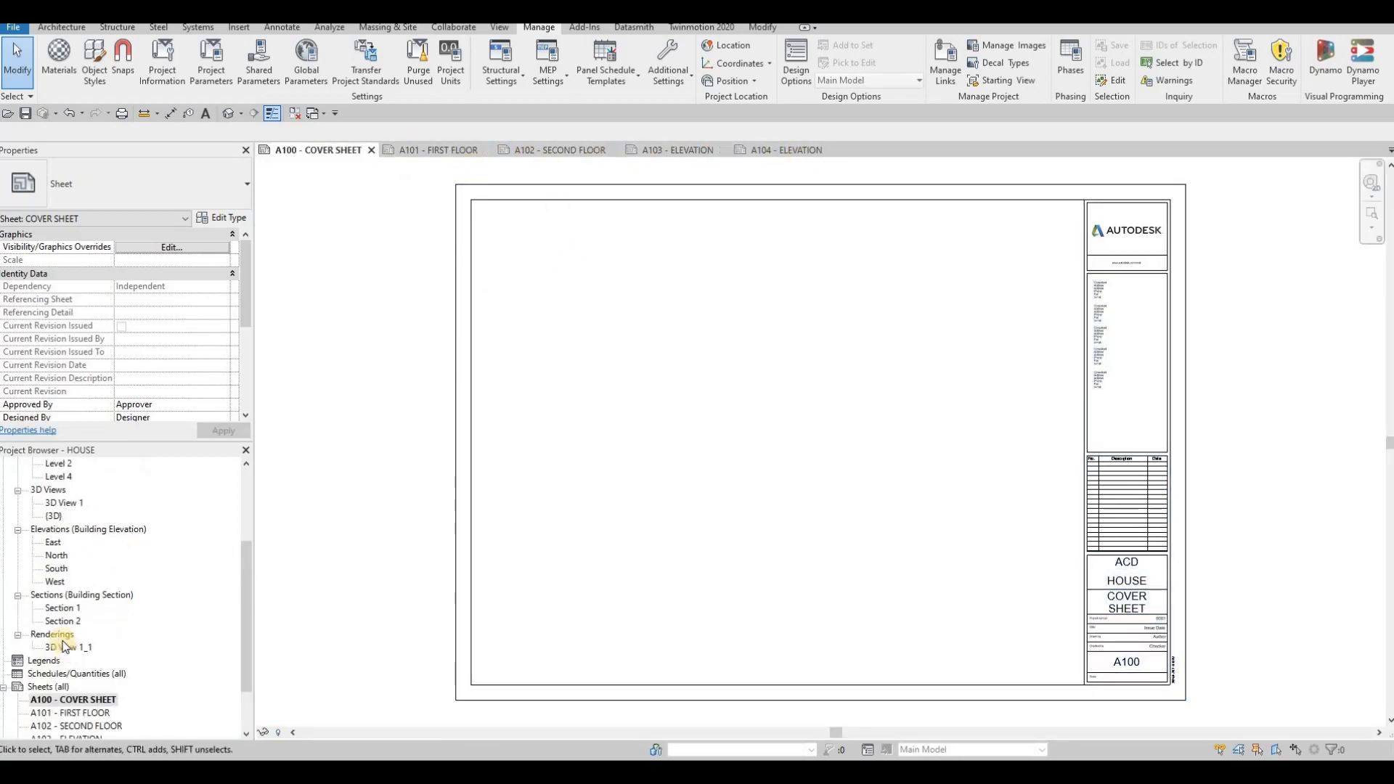
pyautogui.moveTo(67, 648); pyautogui.dragTo(600, 298)
pyautogui.click(589, 276)
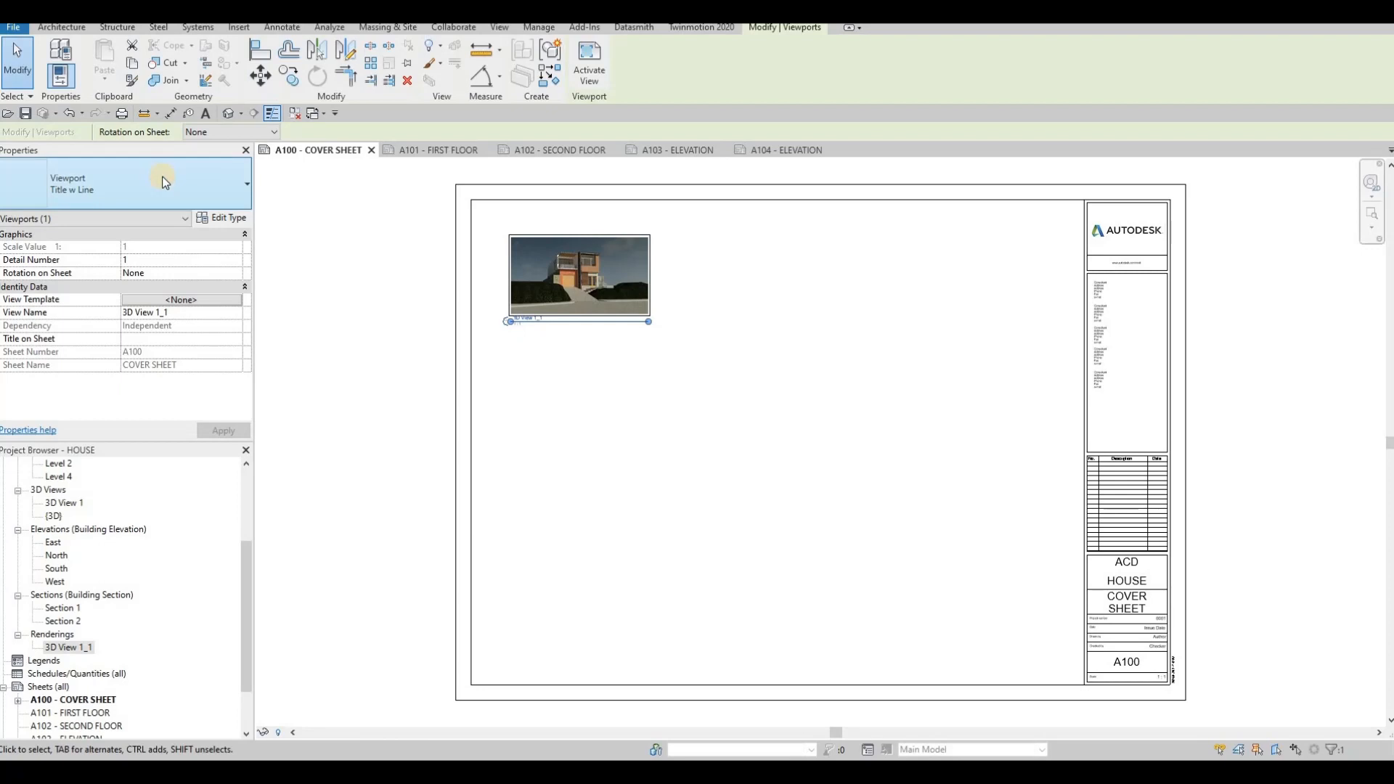
# - Change the rendering viewport's type to No Title
pyautogui.click(163, 182)
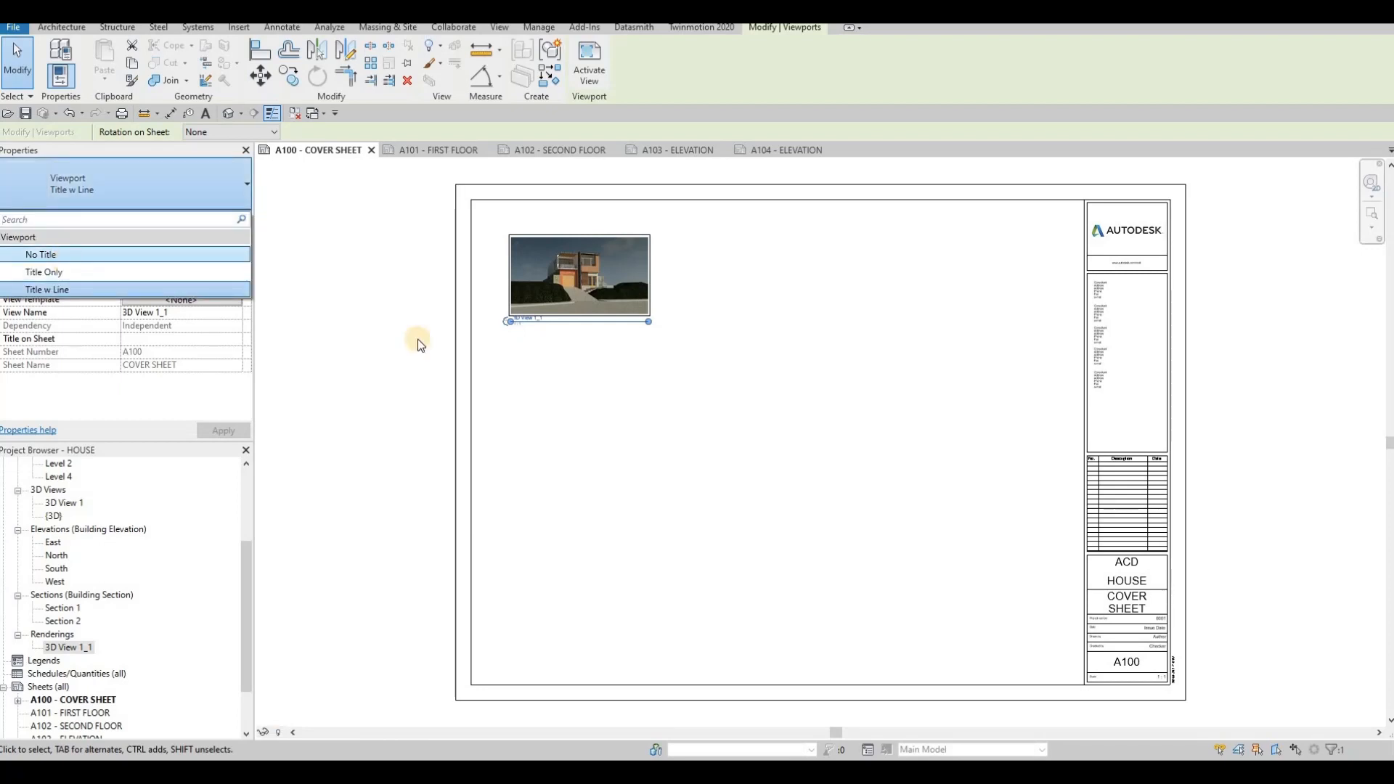
pyautogui.doubleClick(549, 298)
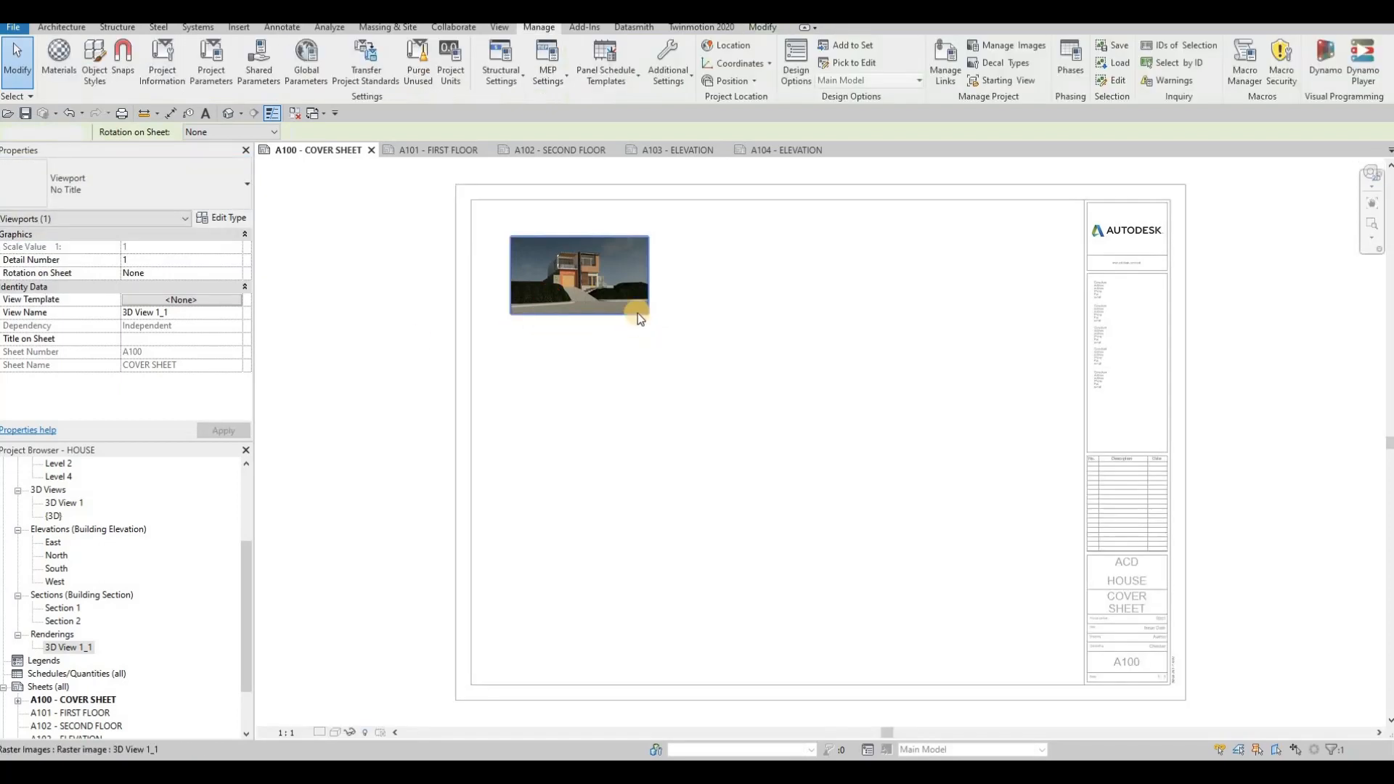
# - Enlarge and reposition the rendered image so it fills the upper part of the cover sheet
pyautogui.moveTo(648, 314); pyautogui.dragTo(929, 473)
pyautogui.moveTo(835, 395); pyautogui.dragTo(817, 371)
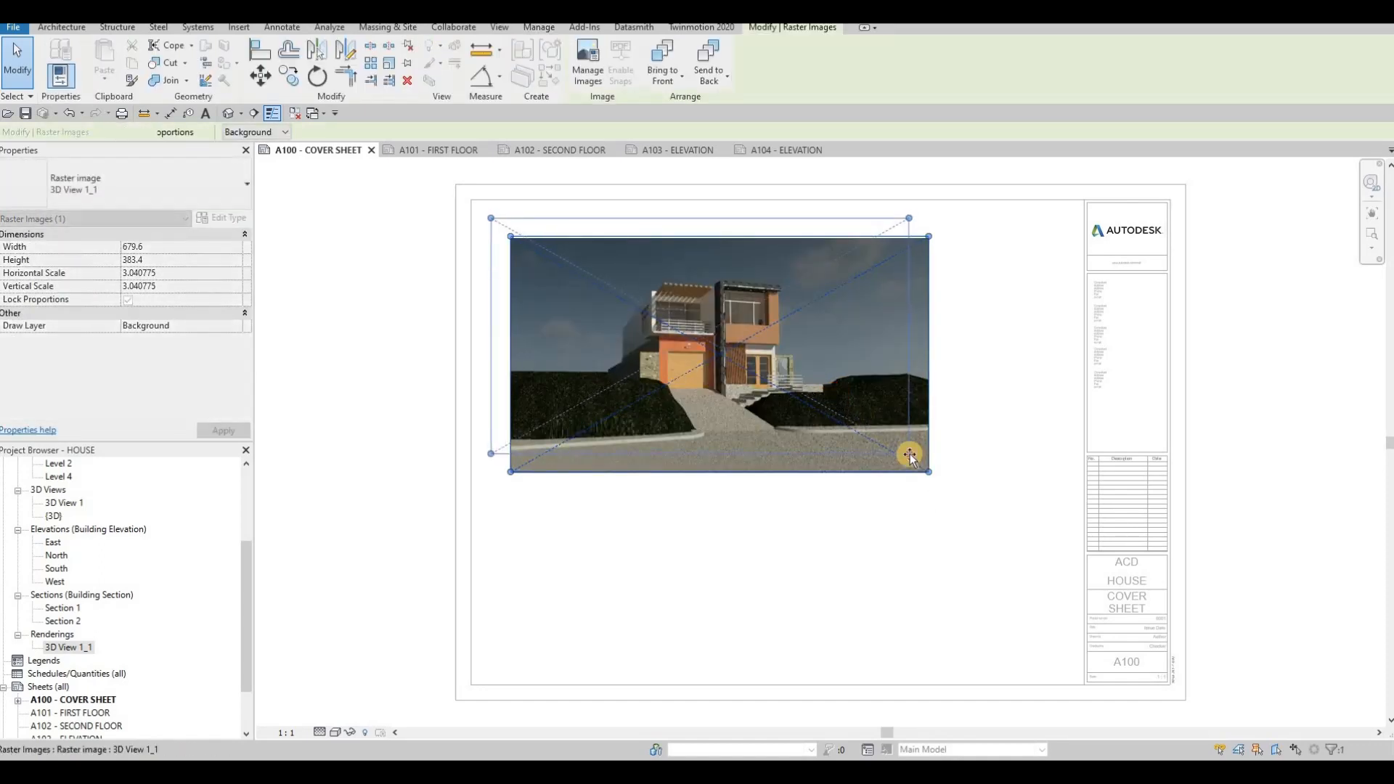
pyautogui.moveTo(910, 455); pyautogui.dragTo(948, 488)
pyautogui.click(421, 400)
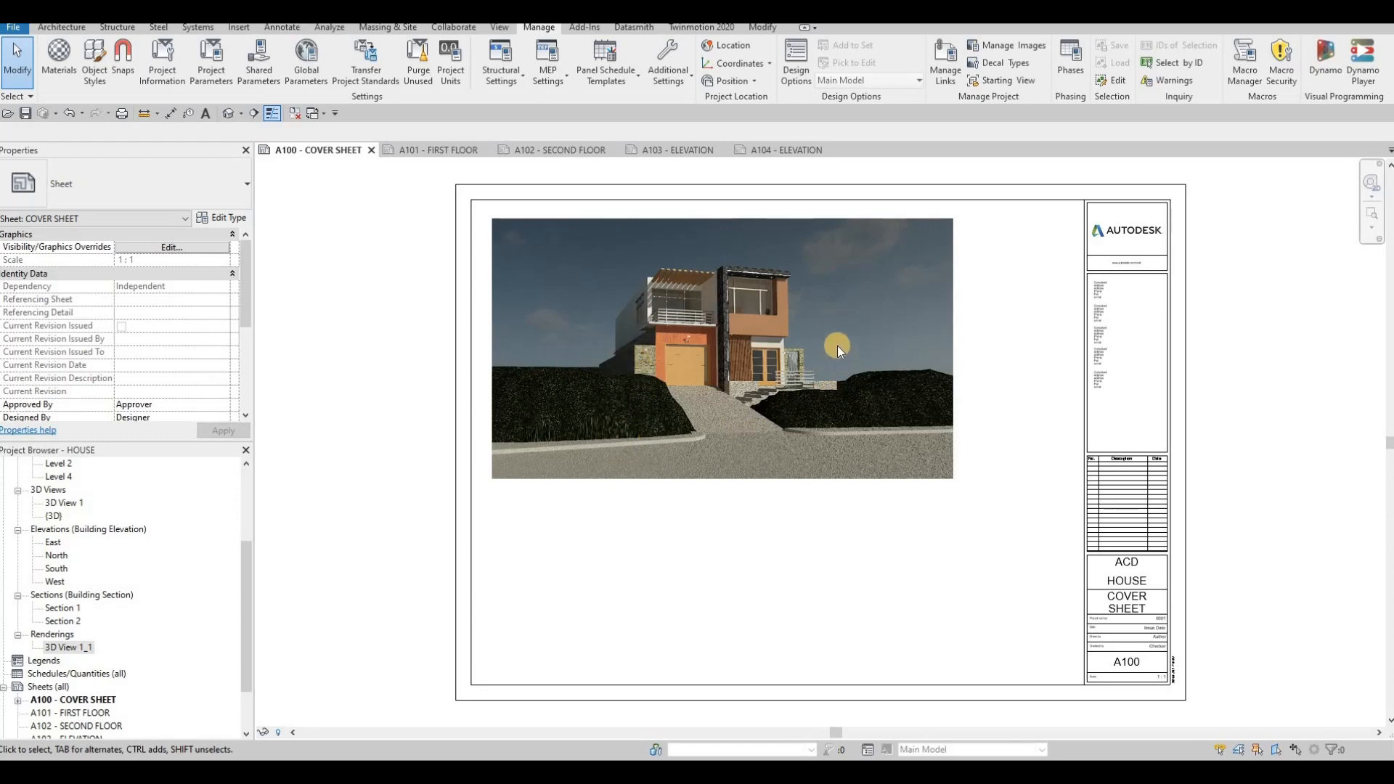
# - Open the default 3D view
pyautogui.scroll(3, 61, 552)
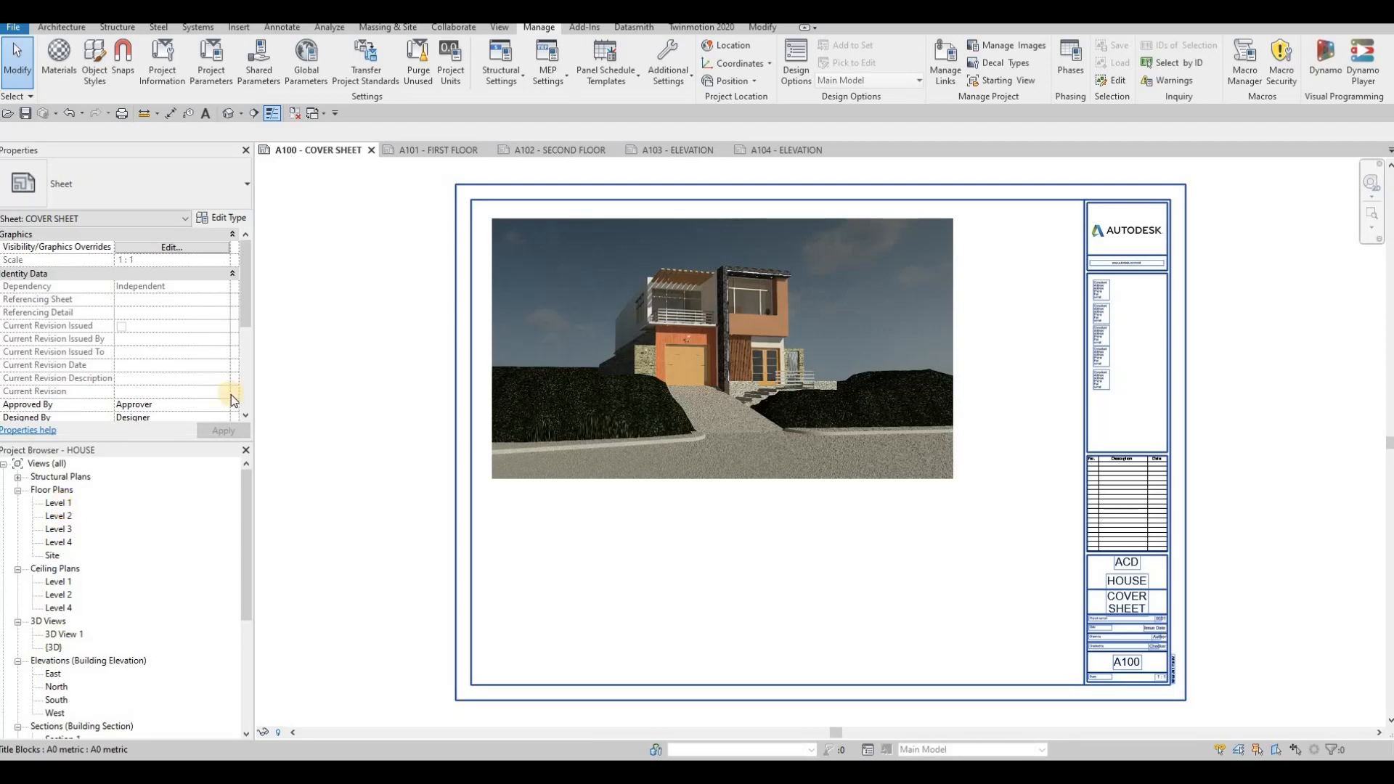
pyautogui.click(229, 114)
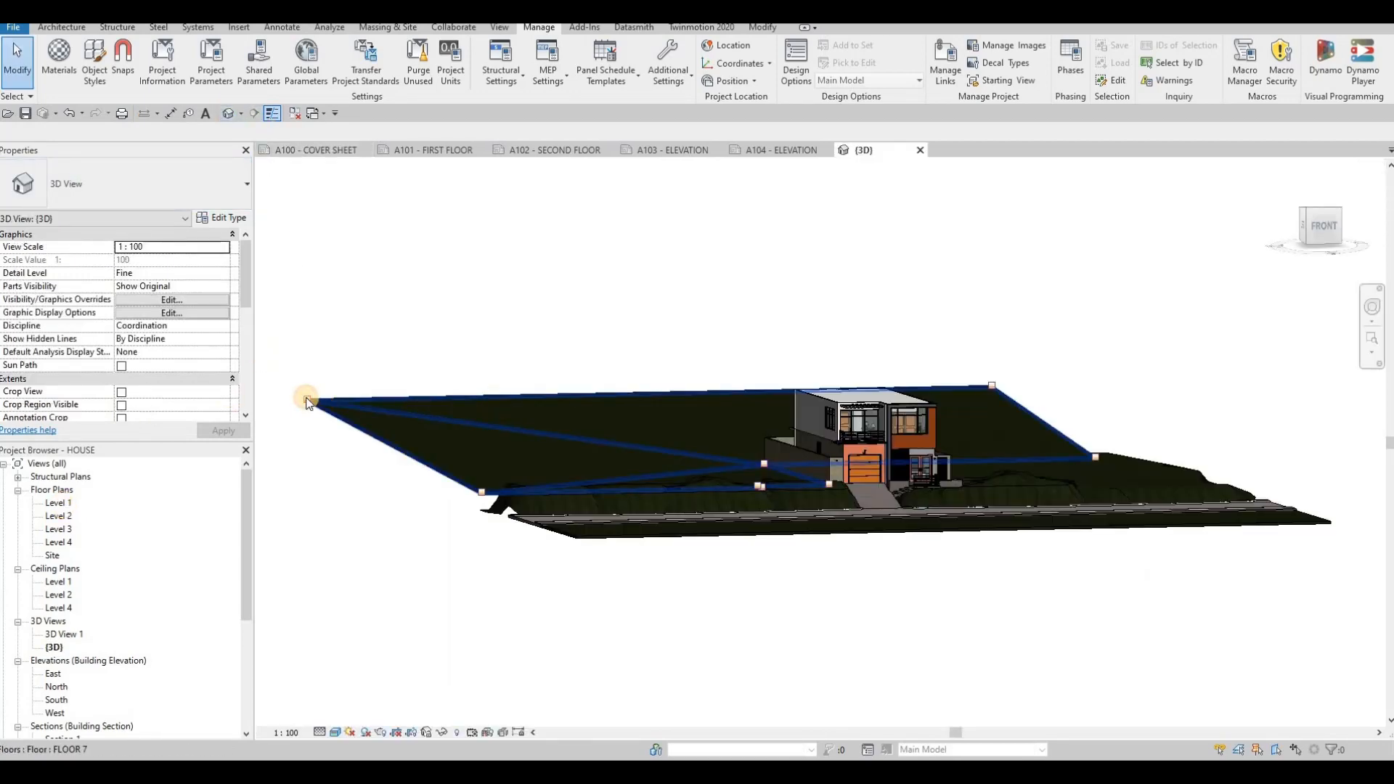
pyautogui.click(306, 402)
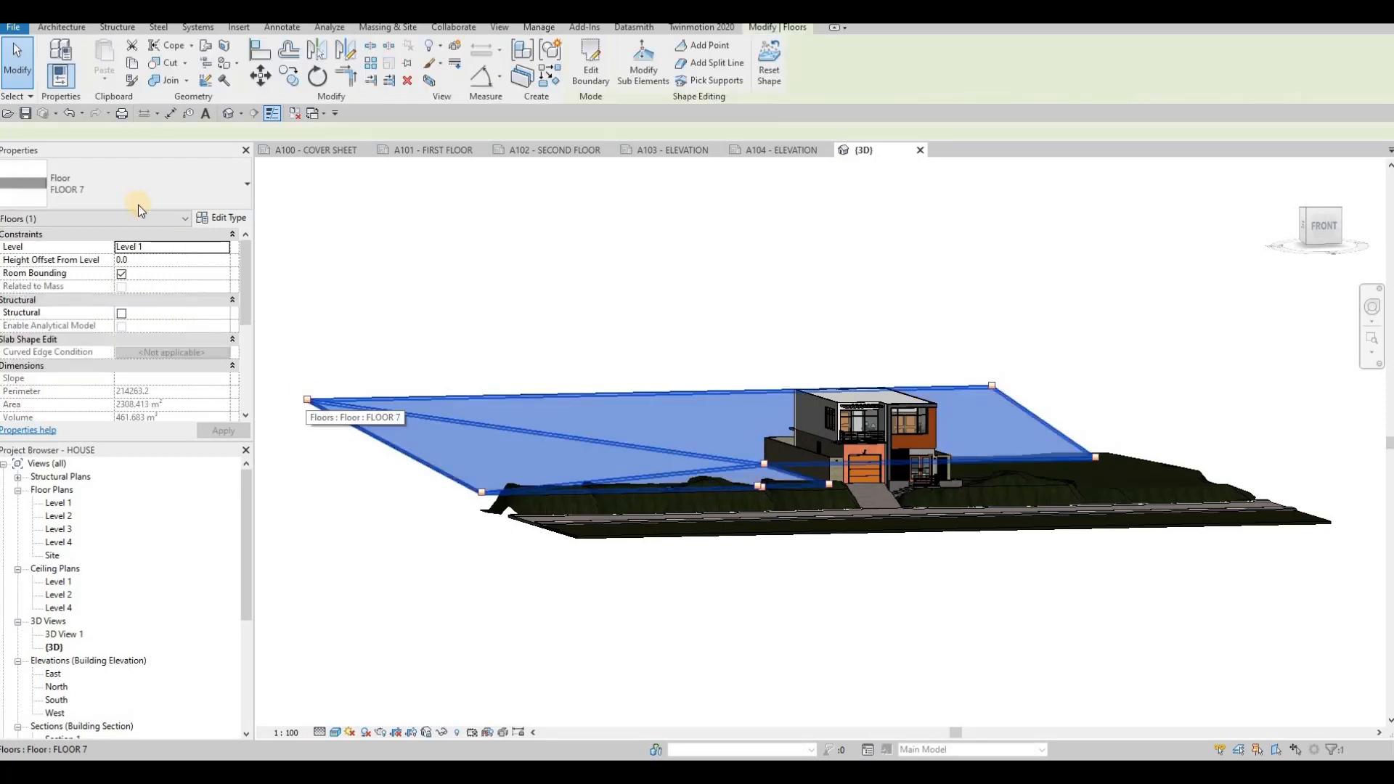
pyautogui.click(625, 76)
pyautogui.click(309, 399)
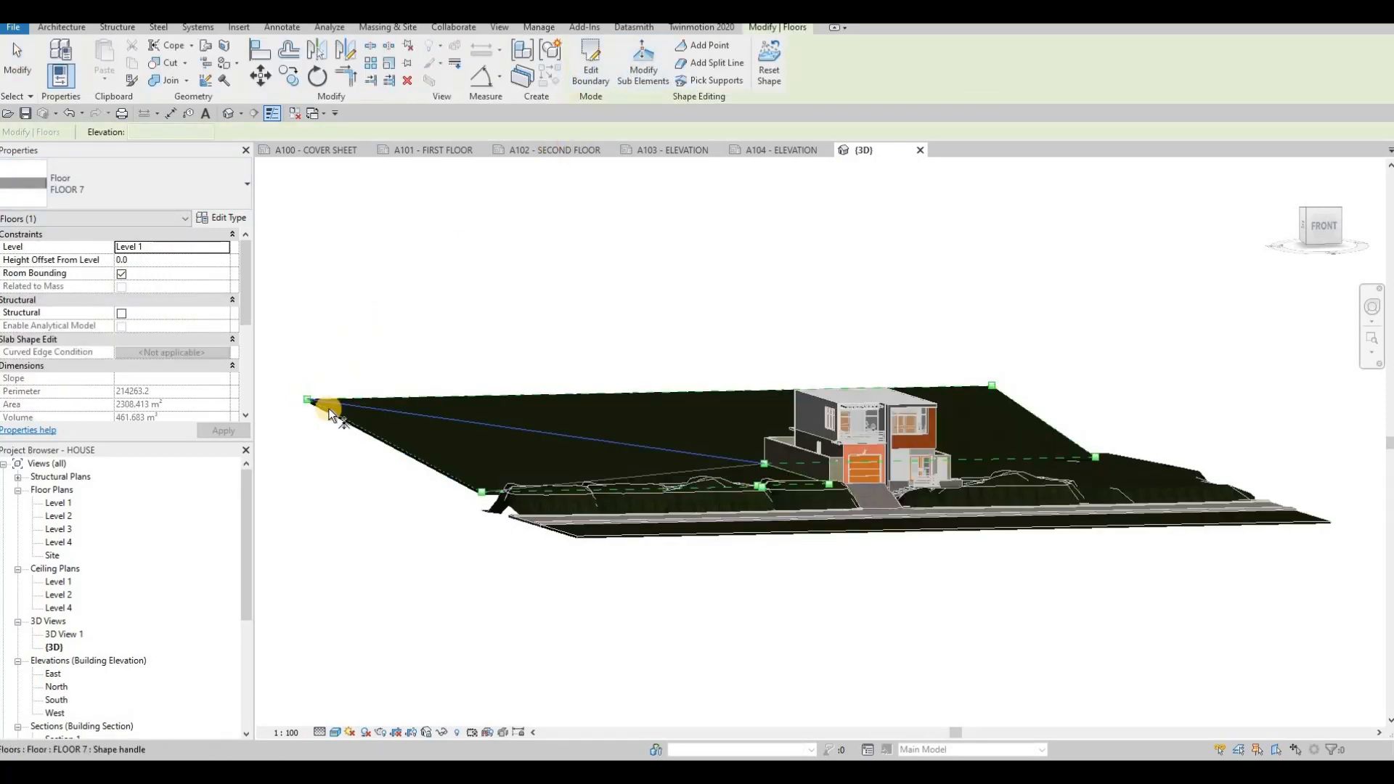
pyautogui.click(401, 440)
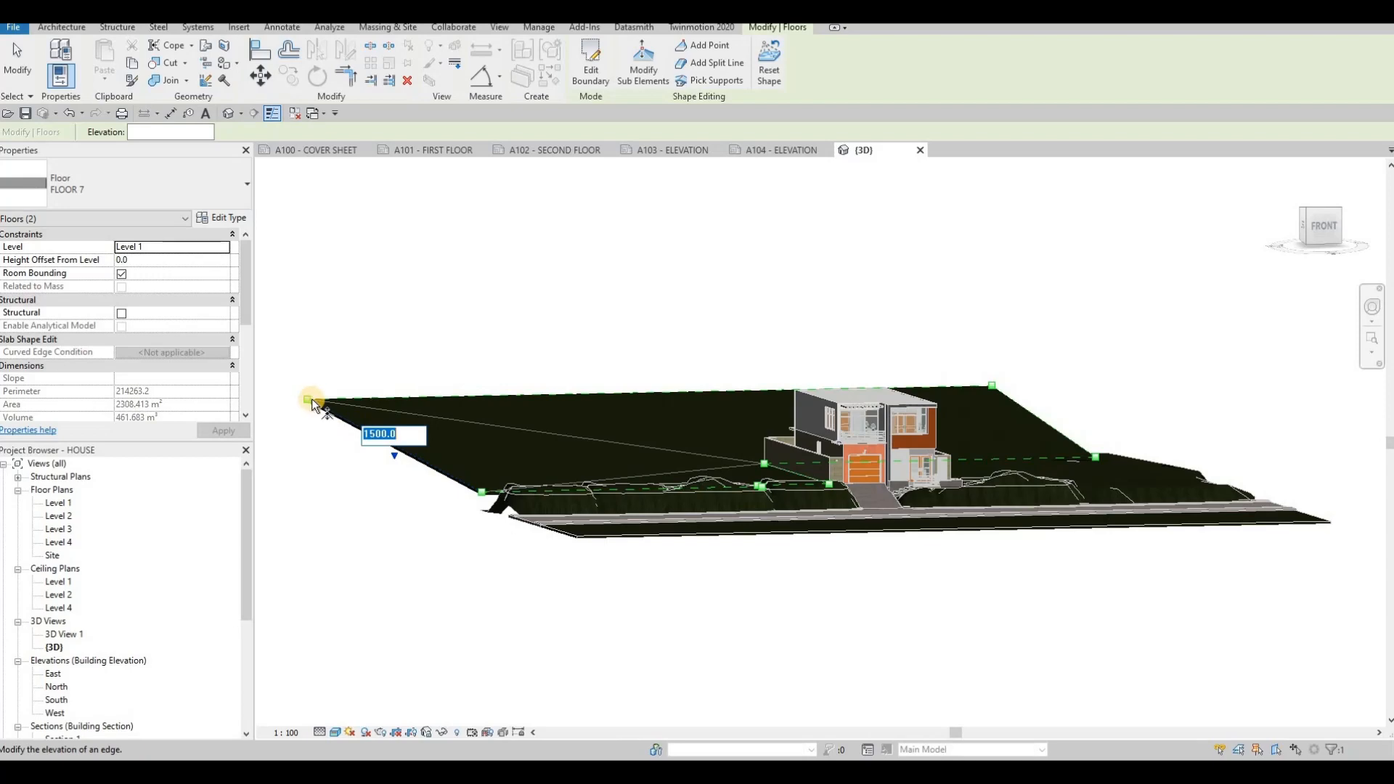
pyautogui.press('Escape')
pyautogui.press('Escape')
pyautogui.press('Escape')
# - With Modify Sub Elements on the site floor, set its far-left corner point elevation to 5000
pyautogui.scroll(5, 310, 399)
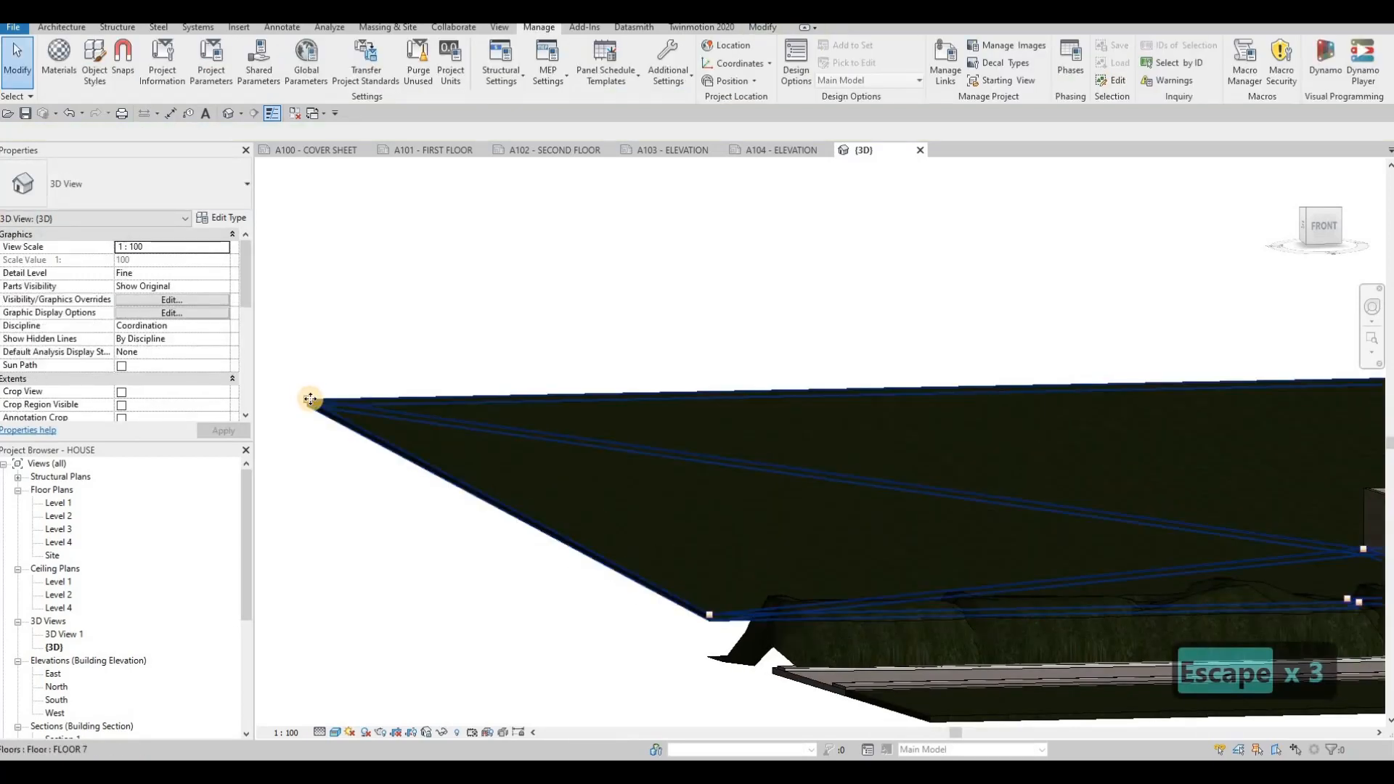
pyautogui.click(310, 399)
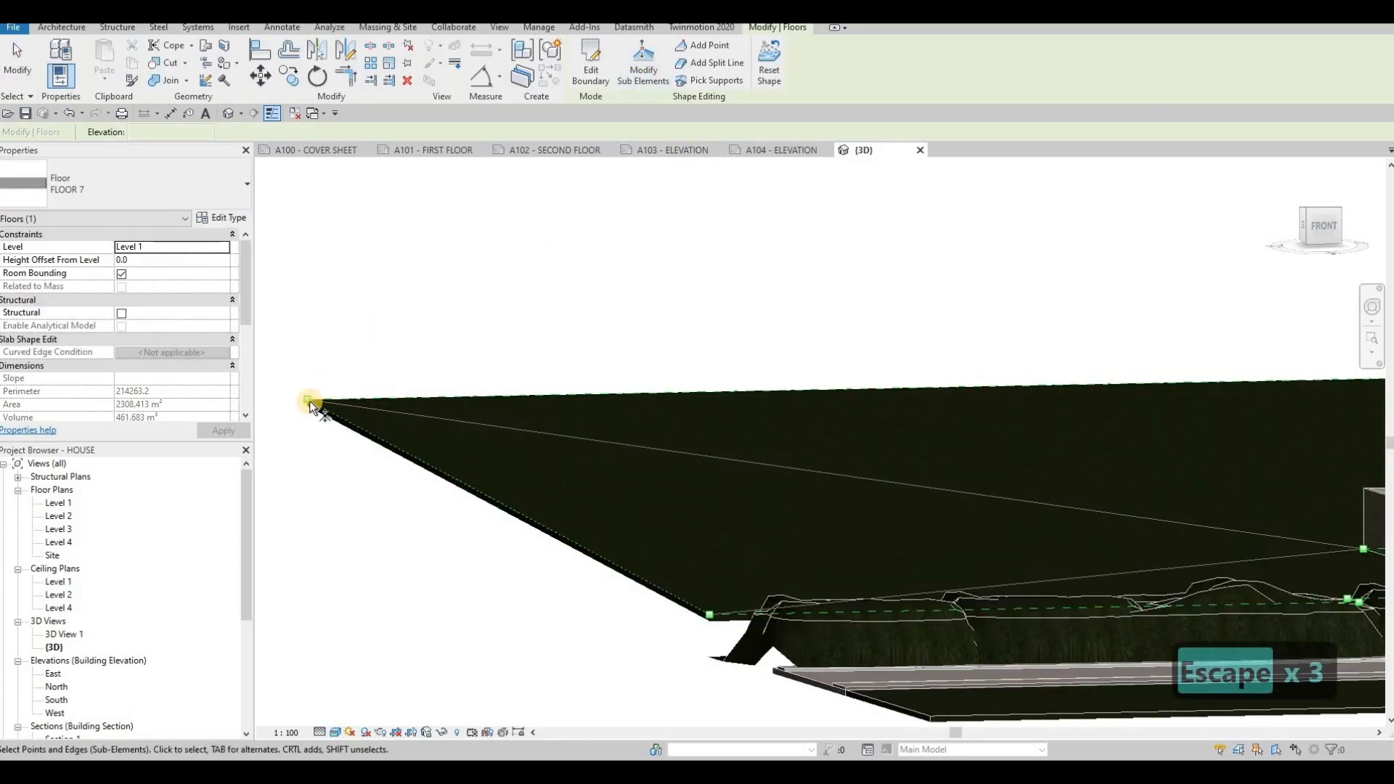
pyautogui.click(310, 401)
pyautogui.click(318, 393)
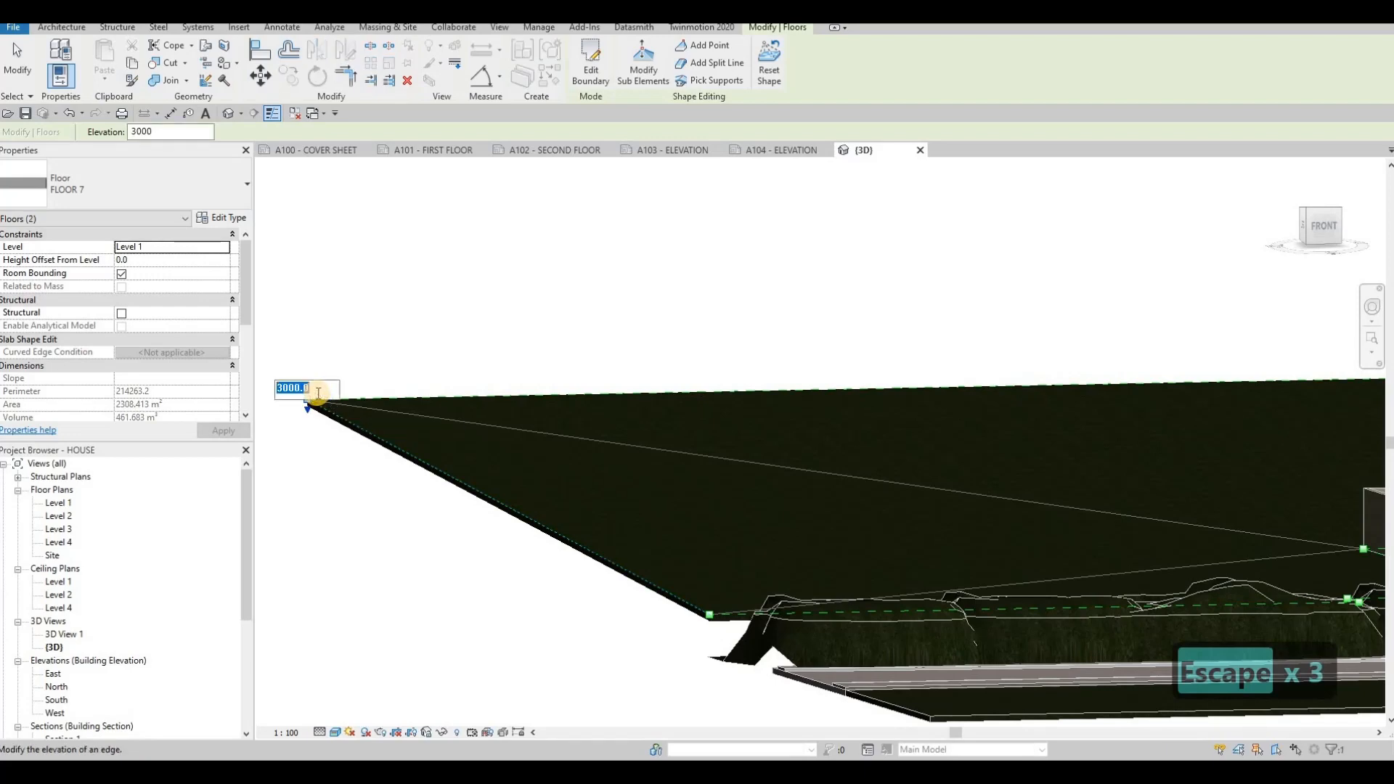
pyautogui.write('5000')
pyautogui.press('Return')
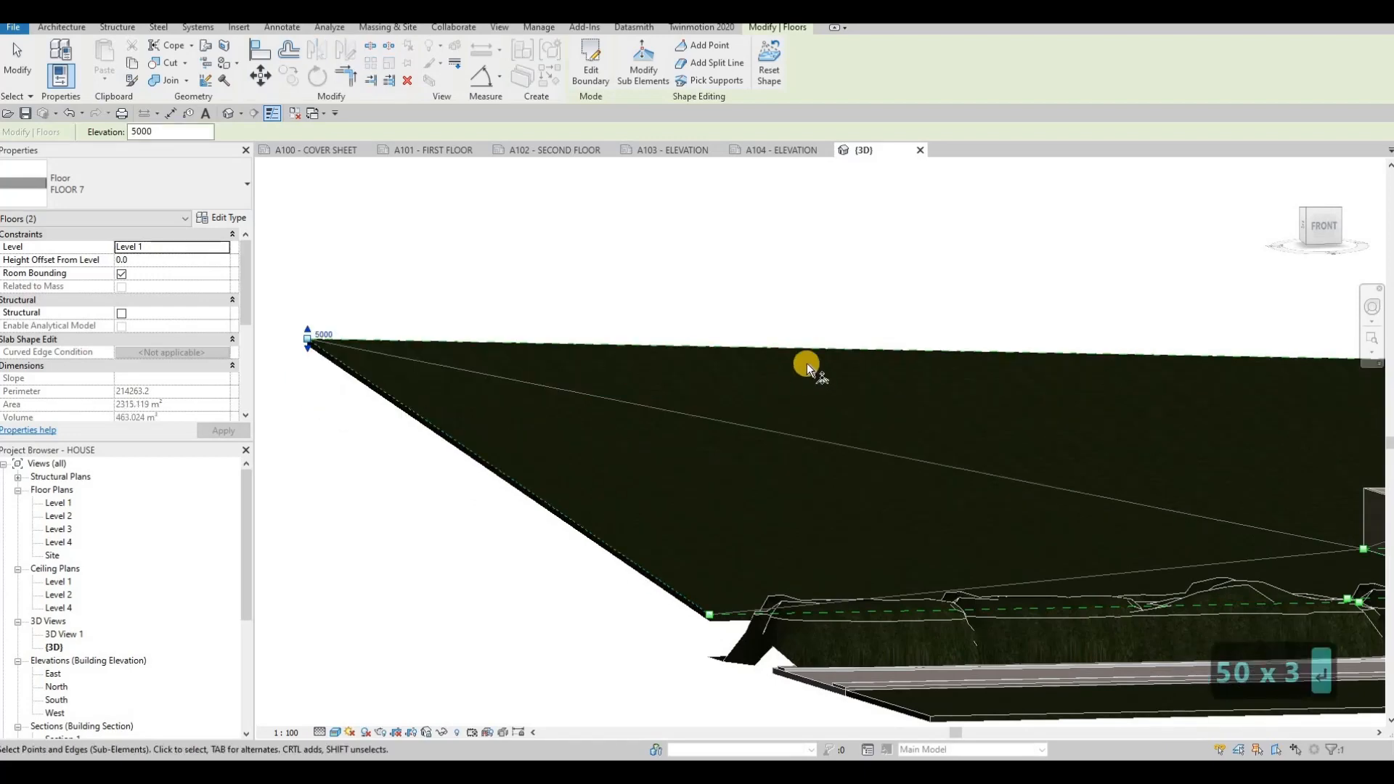
# - Set the site floor's far back-right corner point elevation to 5000
pyautogui.scroll(-2, 813, 437)
pyautogui.moveTo(1289, 405); pyautogui.dragTo(910, 451, button='middle')
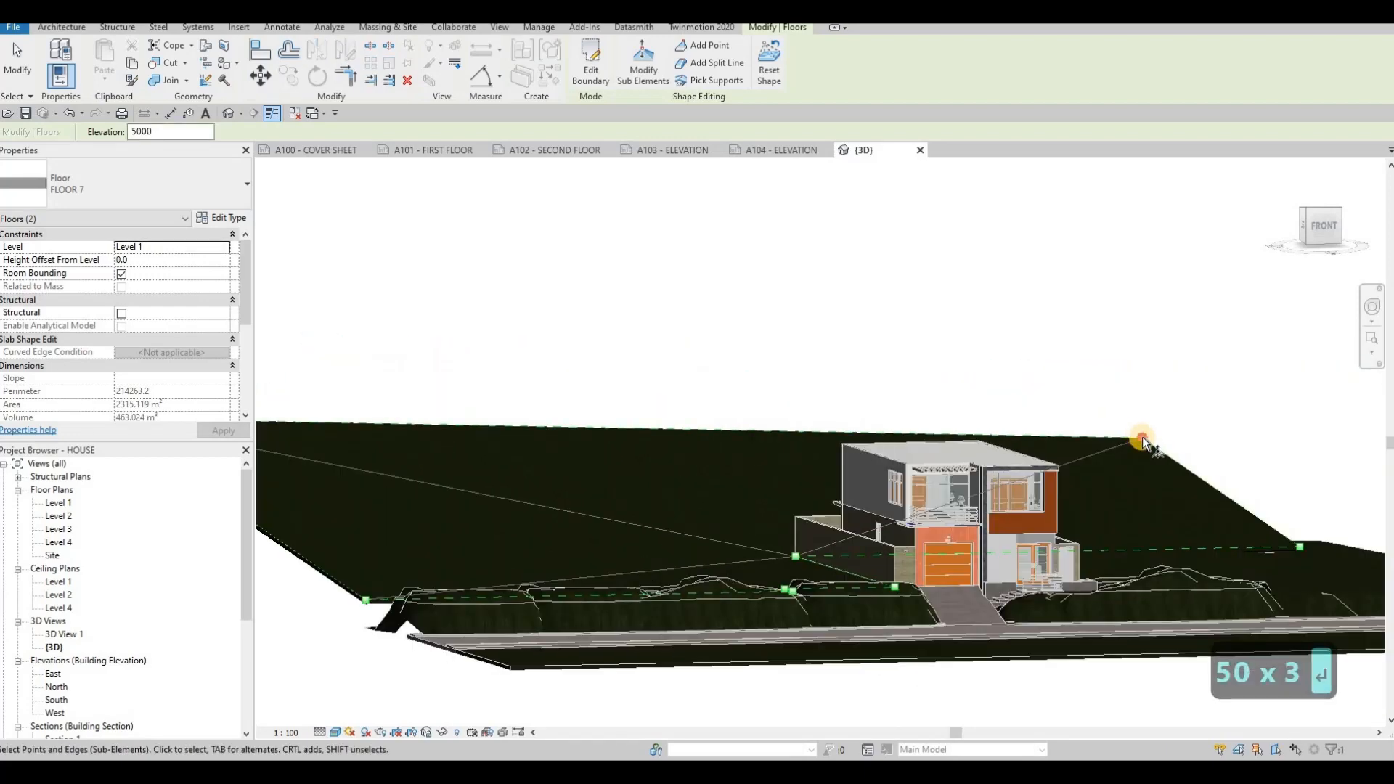
pyautogui.click(1154, 437)
pyautogui.click(1157, 430)
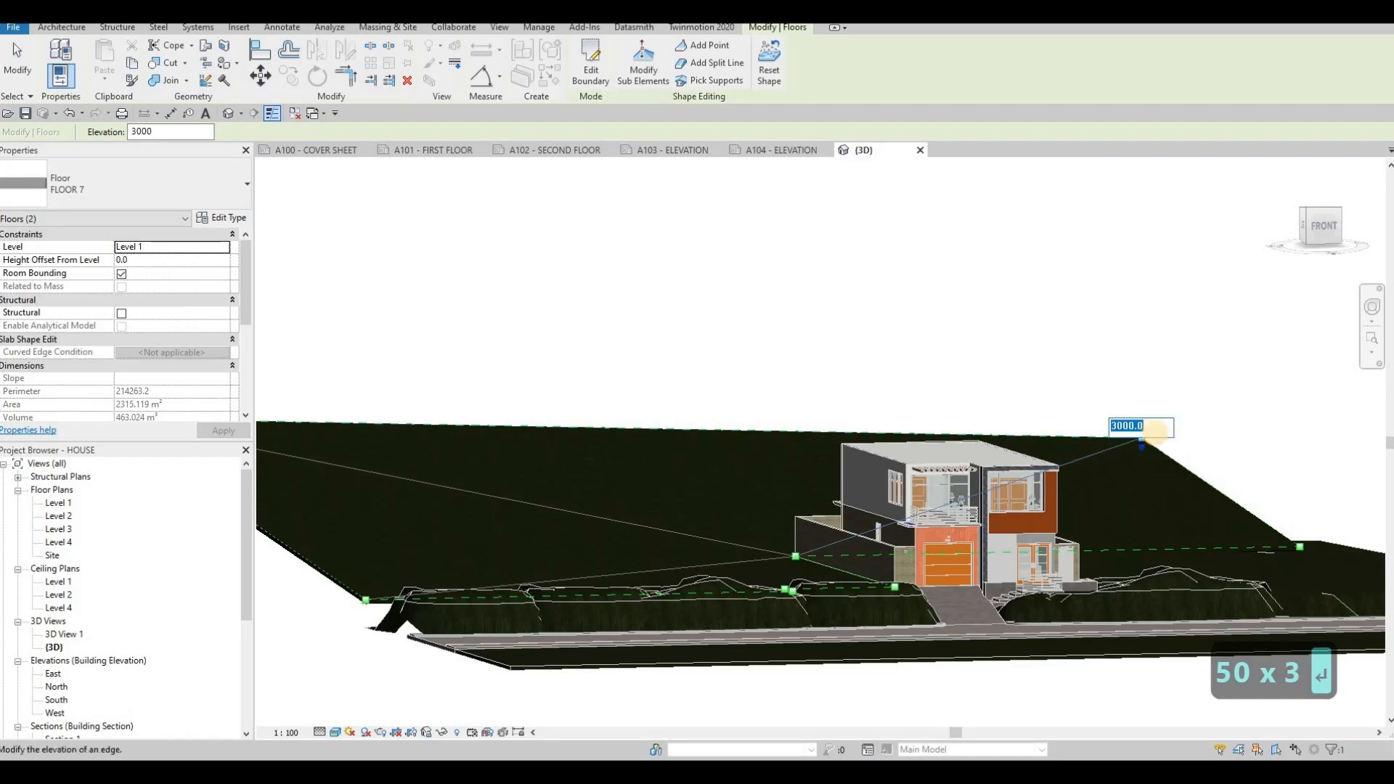
pyautogui.write('5000')
pyautogui.press('Return')
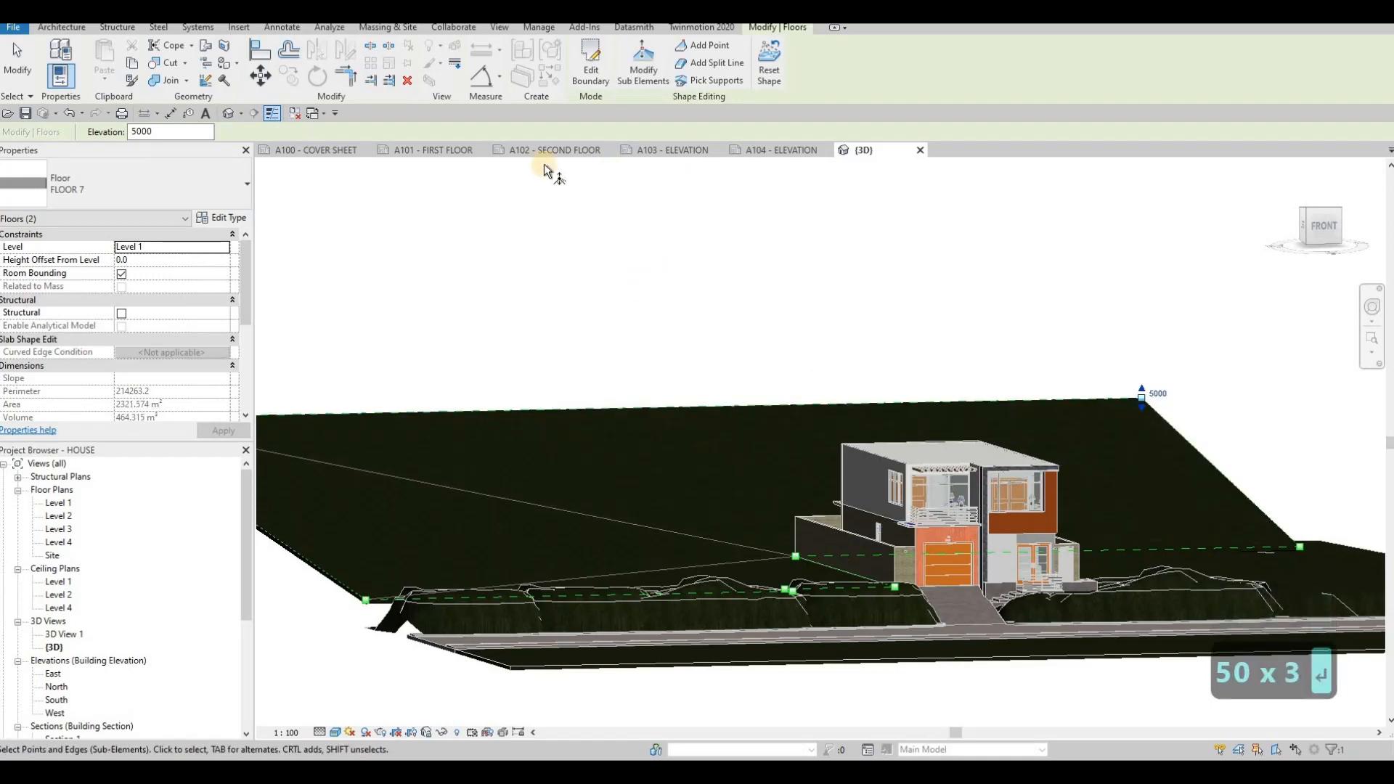
# - Compare the cover sheet with the perspective 3D View 1, then close that view
pyautogui.click(332, 151)
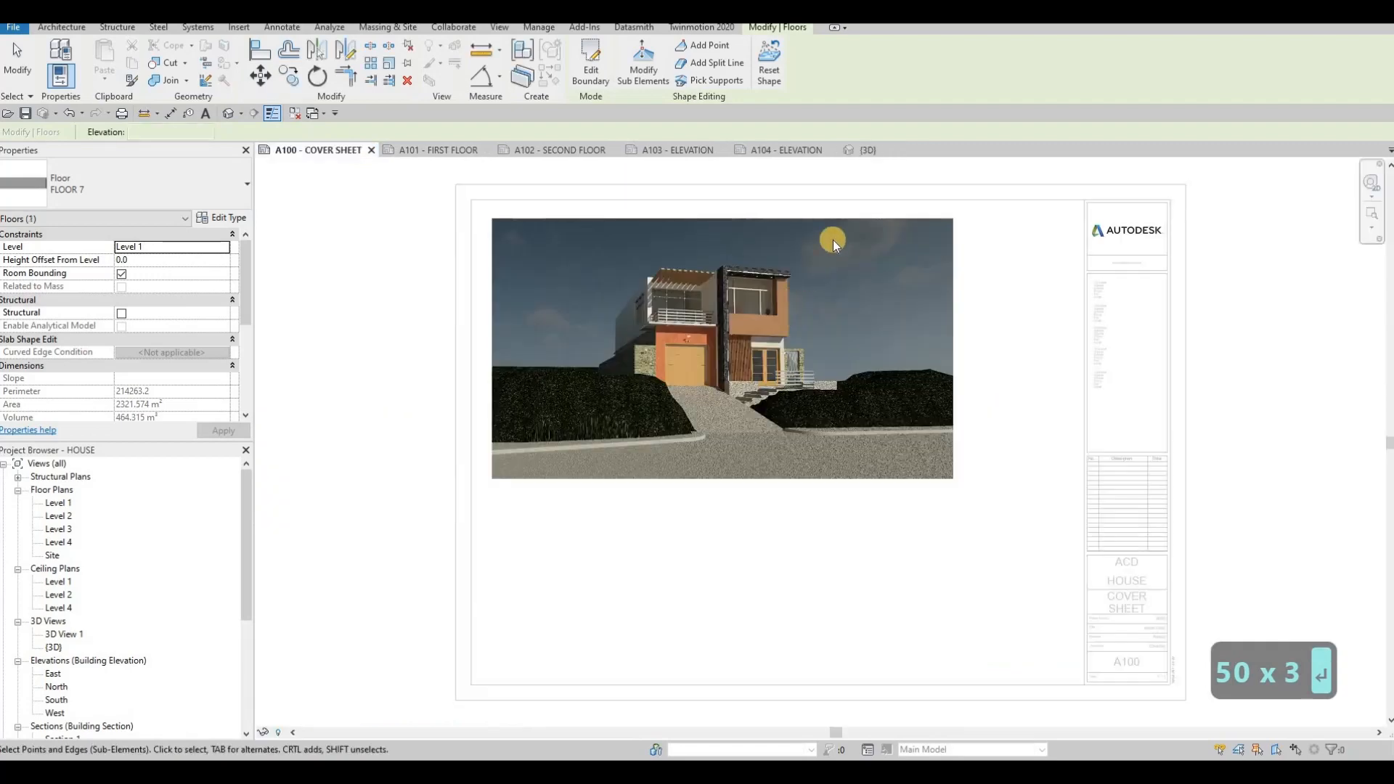
pyautogui.press('Escape')
pyautogui.click(868, 150)
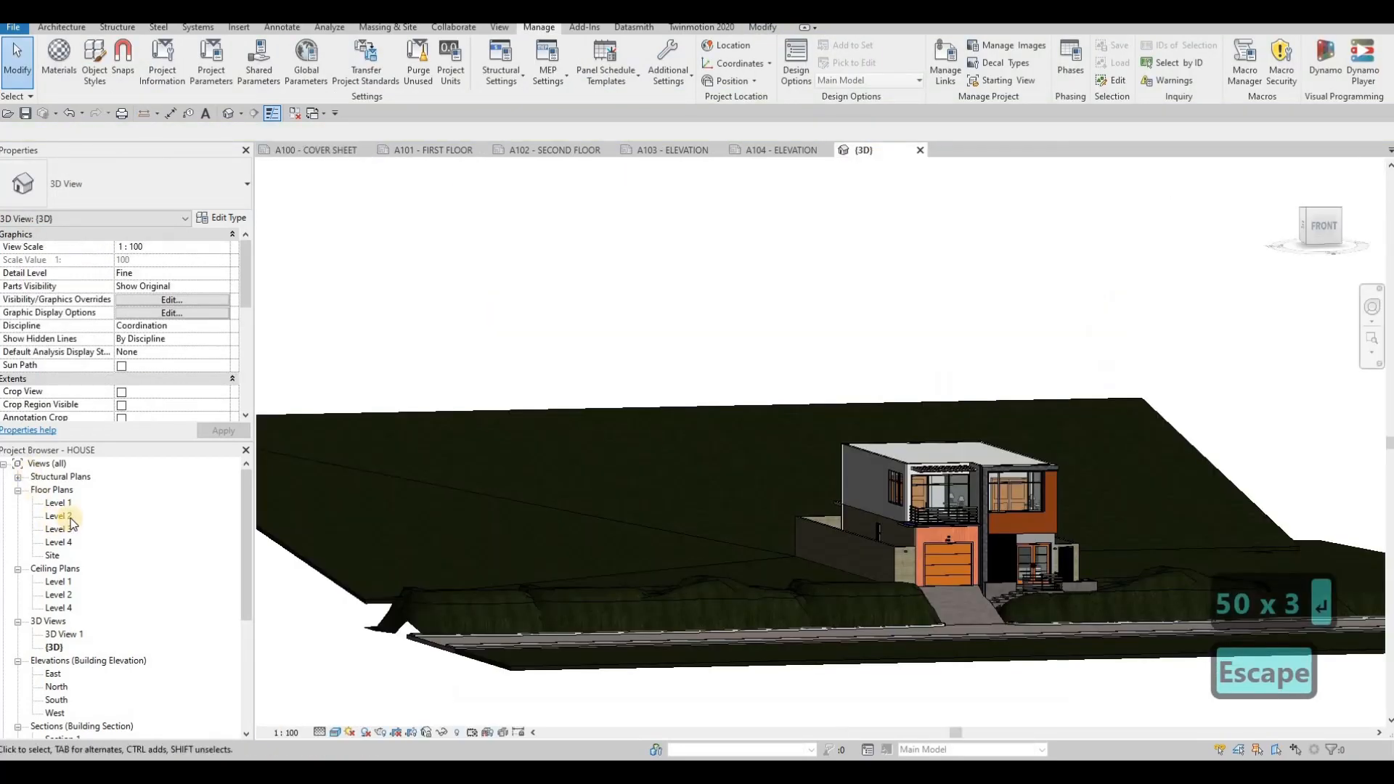
pyautogui.doubleClick(70, 636)
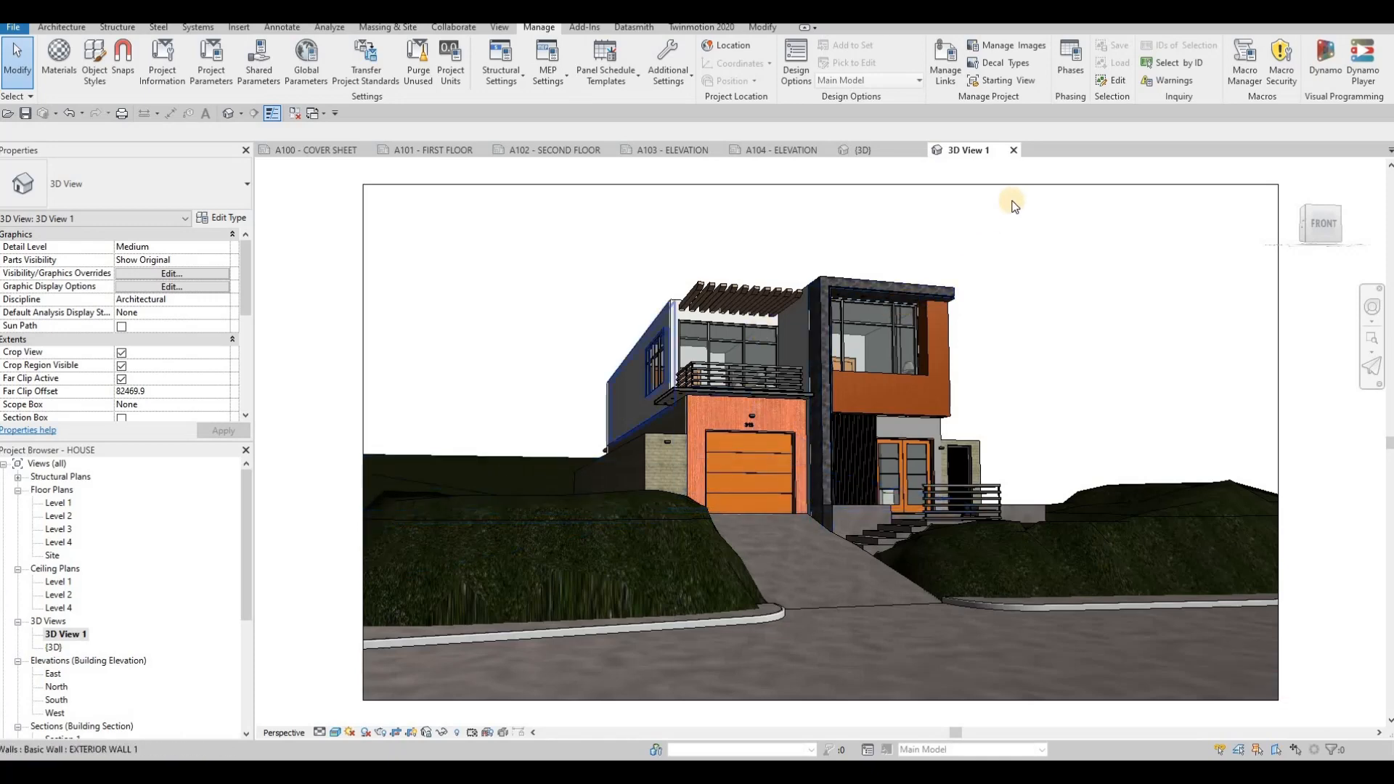
pyautogui.click(1013, 151)
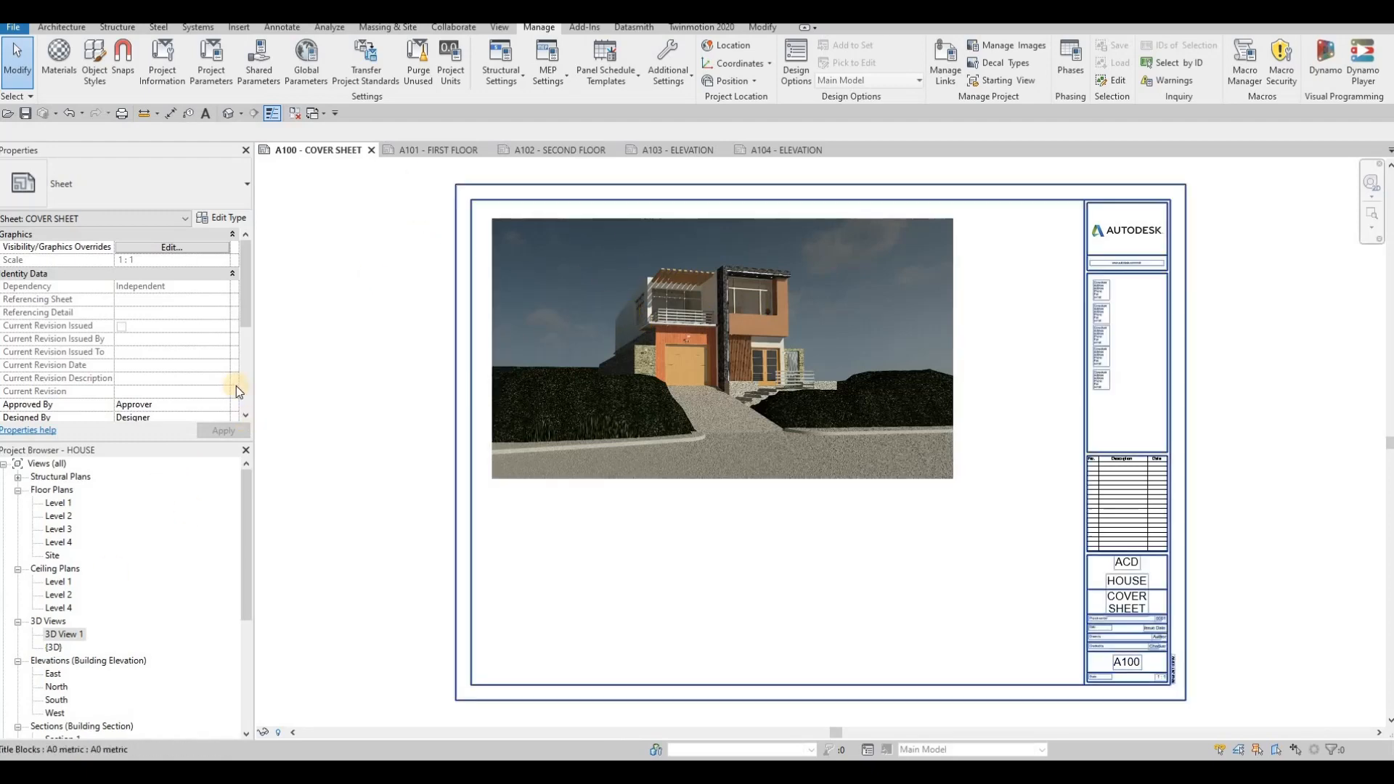
# - Create a new sheet list schedule and add the Sheet Number field to its scheduled fields
pyautogui.scroll(-4, 76, 642)
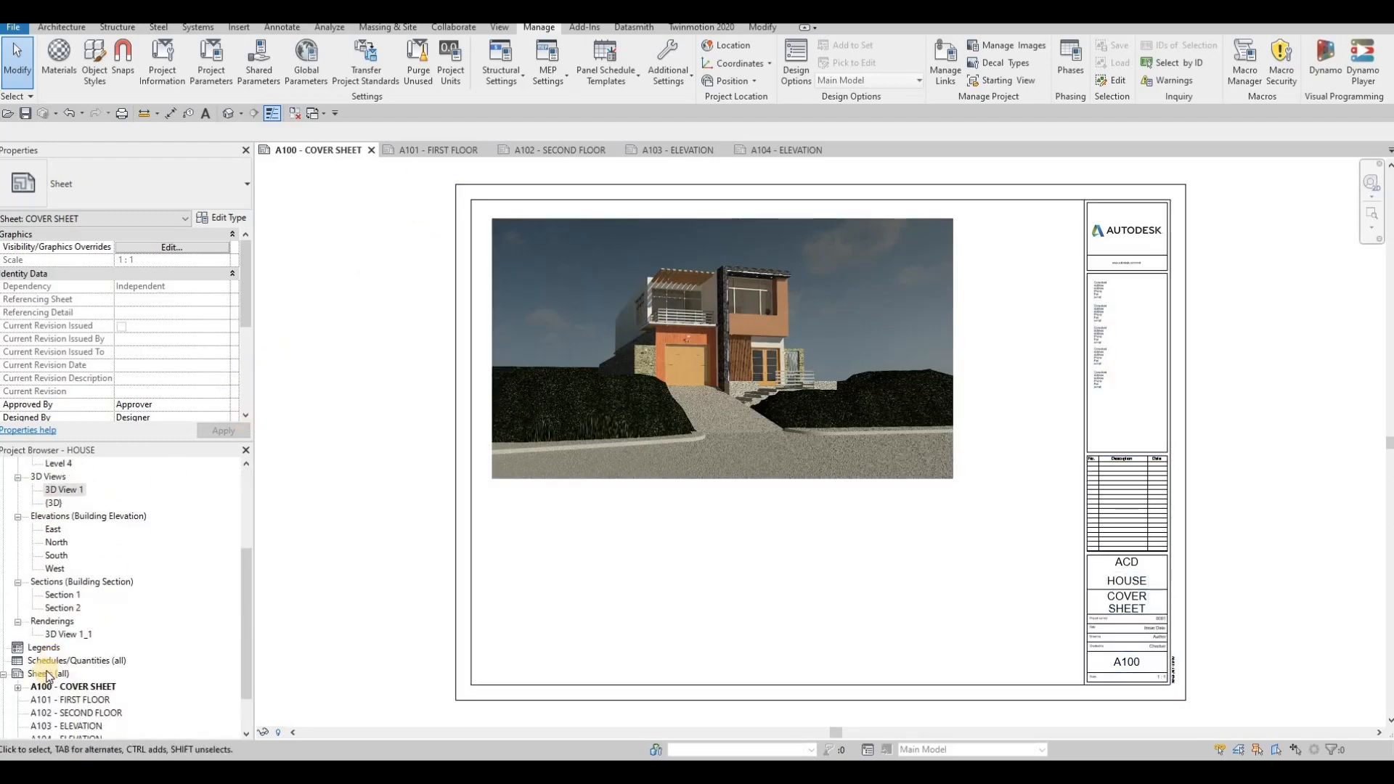
pyautogui.click(60, 661)
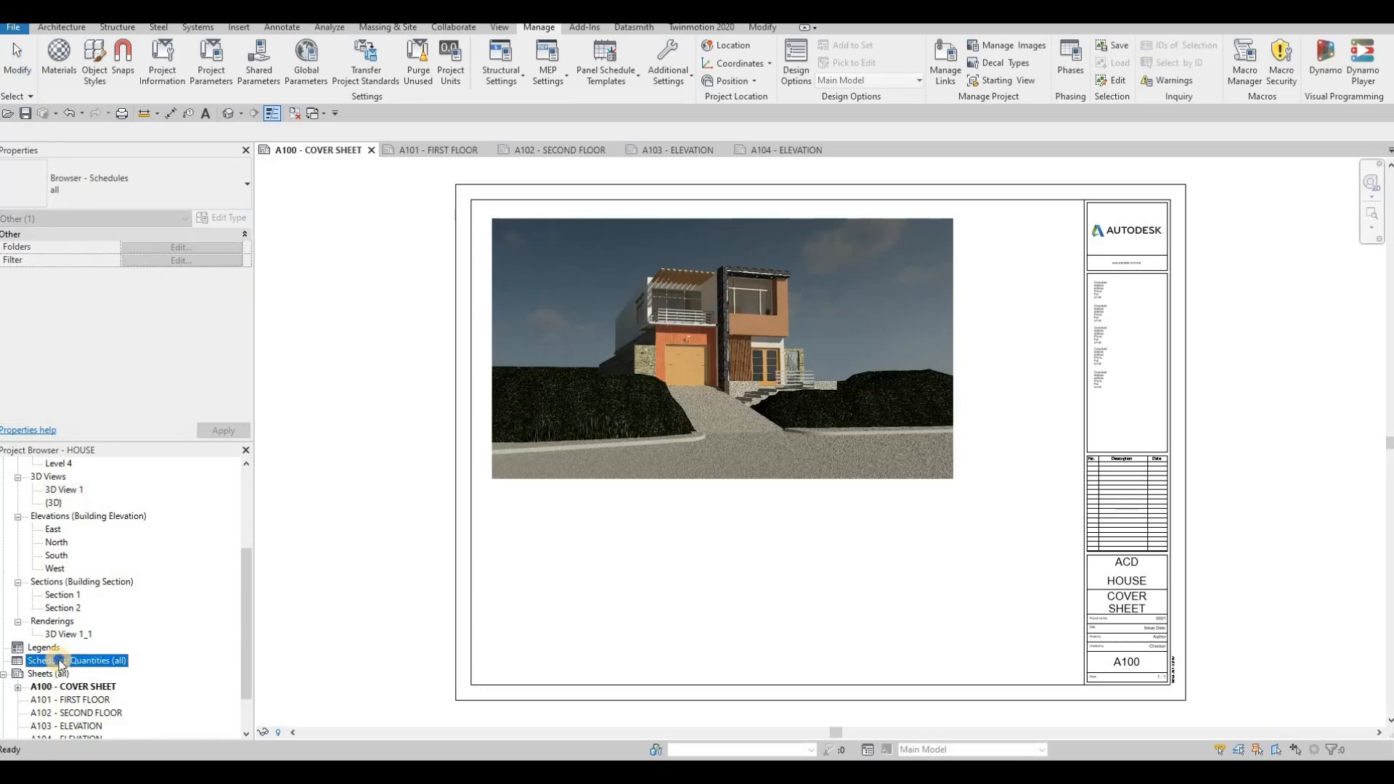
pyautogui.rightClick(59, 662)
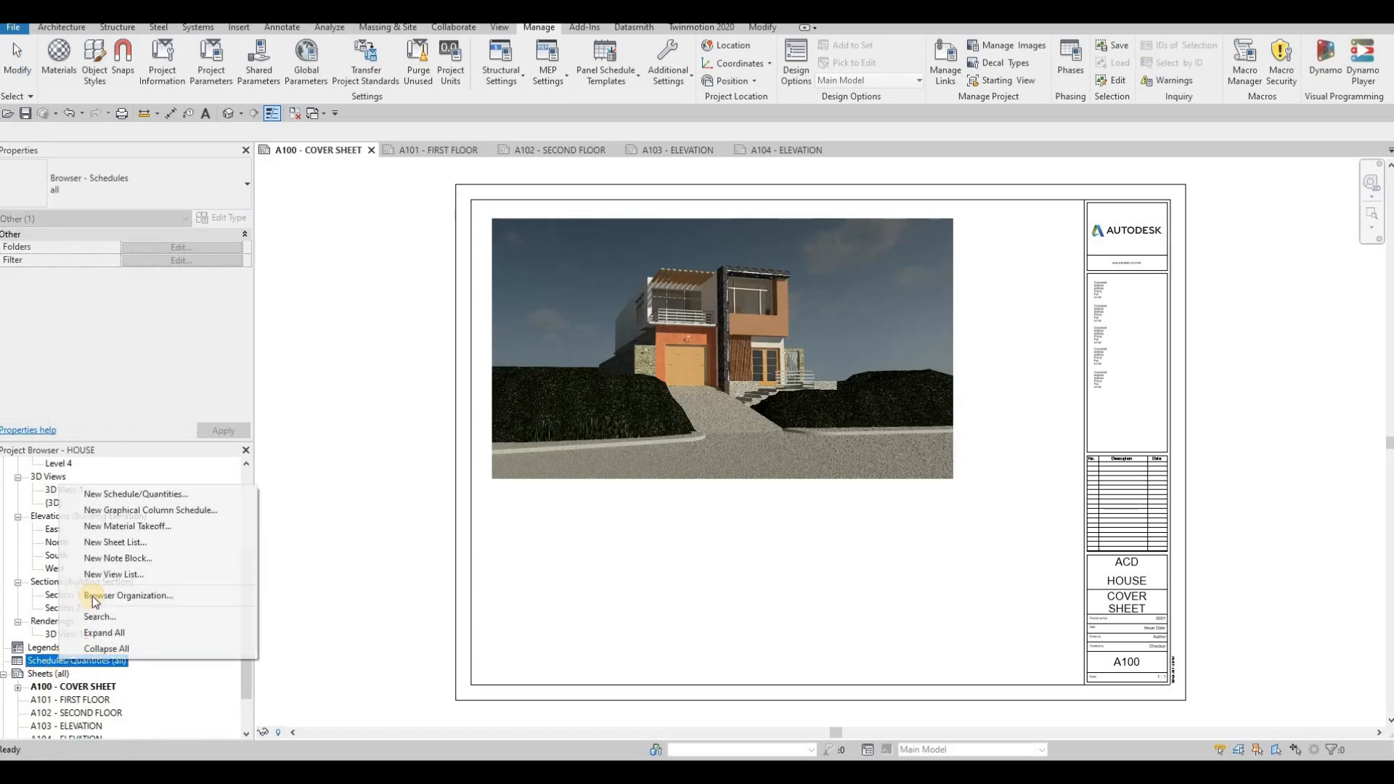
pyautogui.click(115, 542)
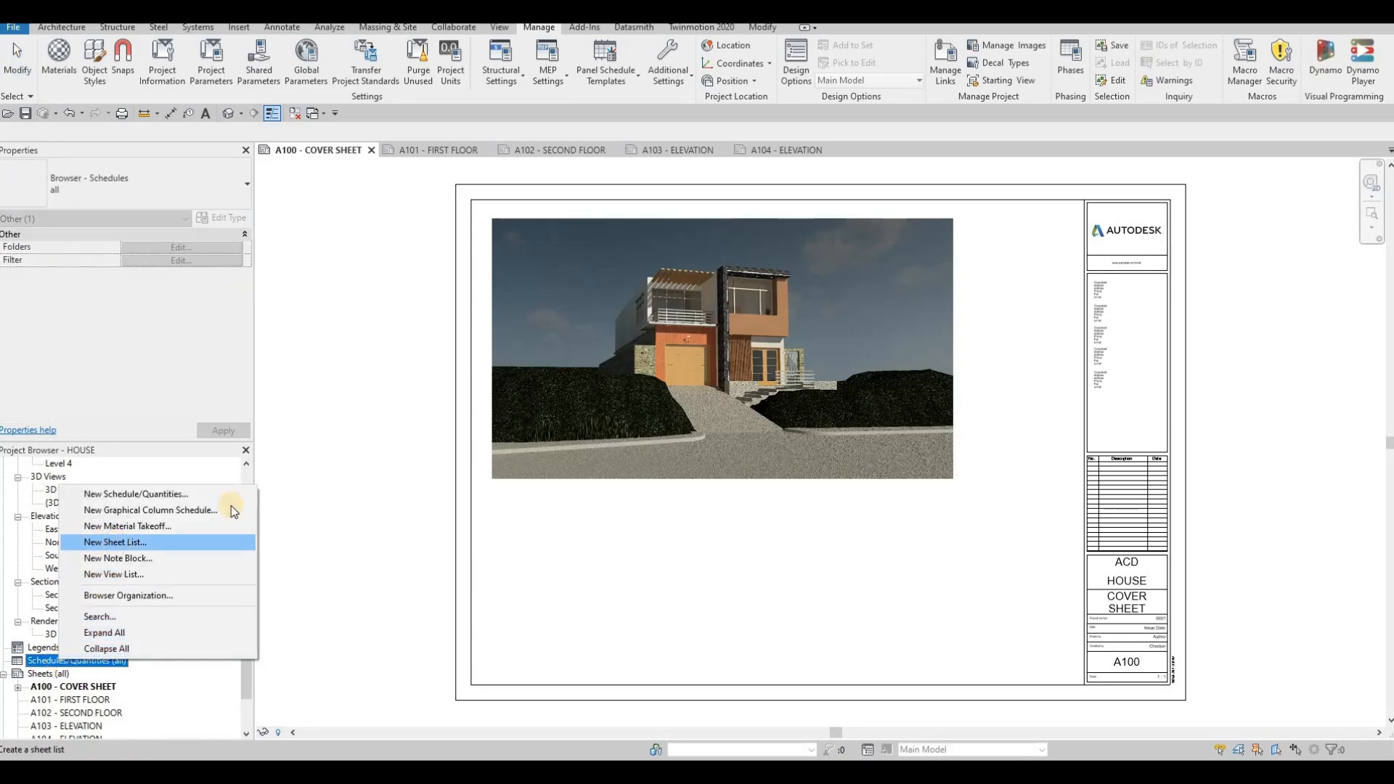
pyautogui.scroll(-4, 561, 431)
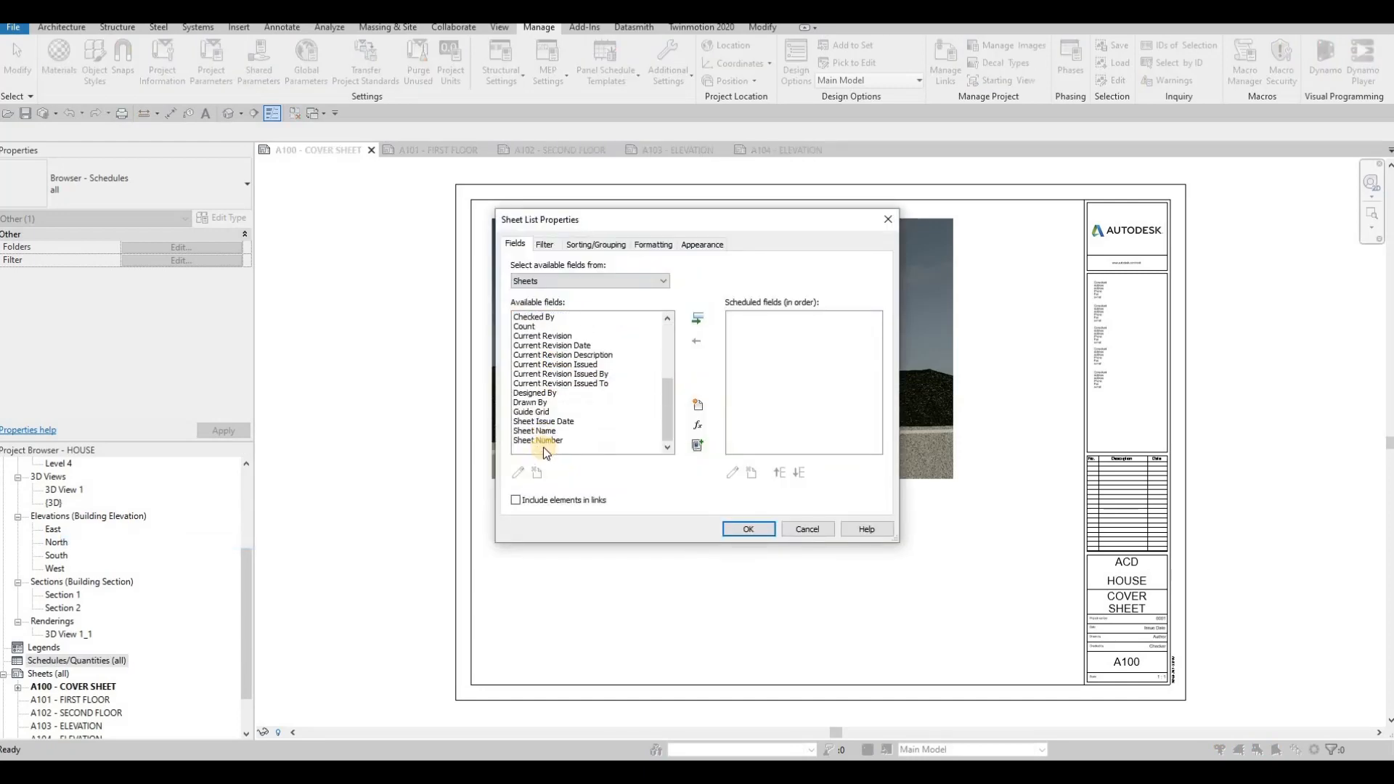
pyautogui.click(543, 440)
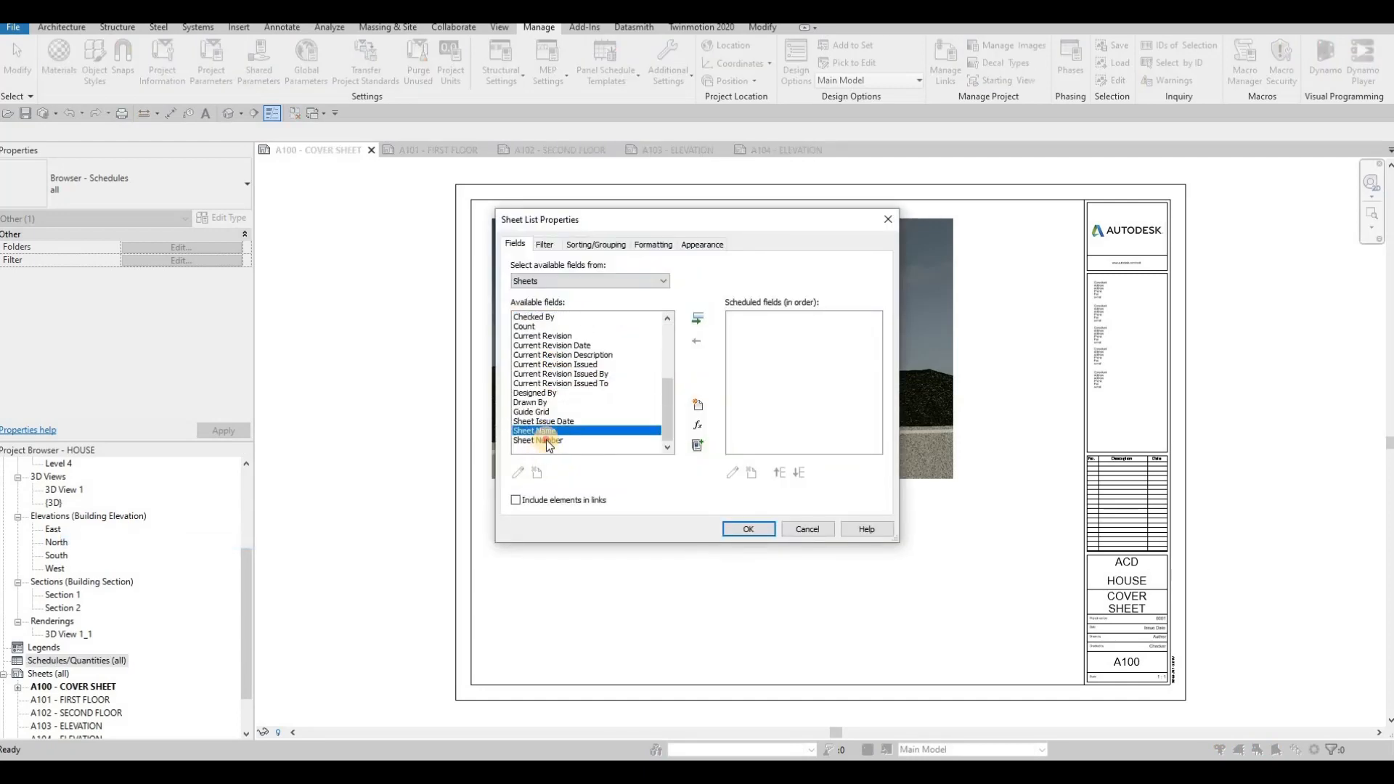
pyautogui.click(699, 317)
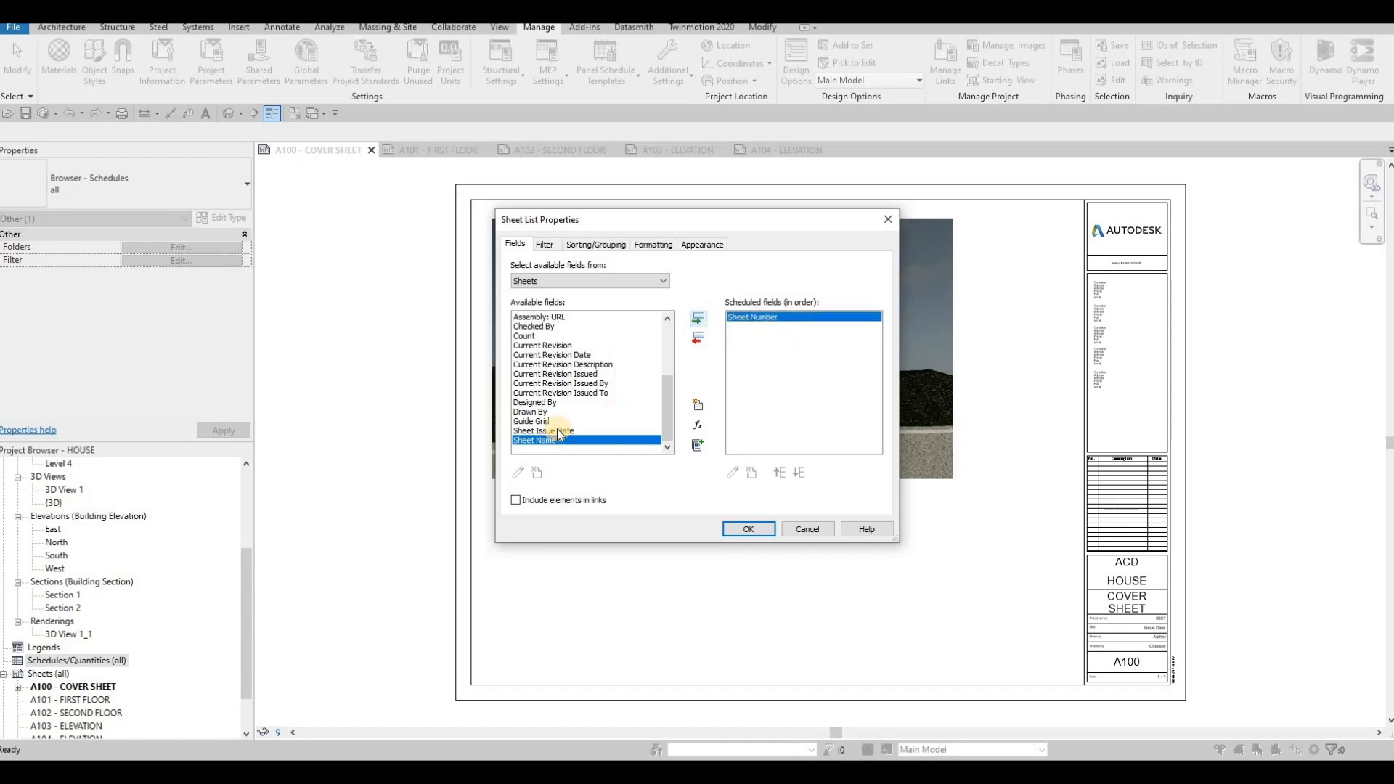
pyautogui.click(552, 431)
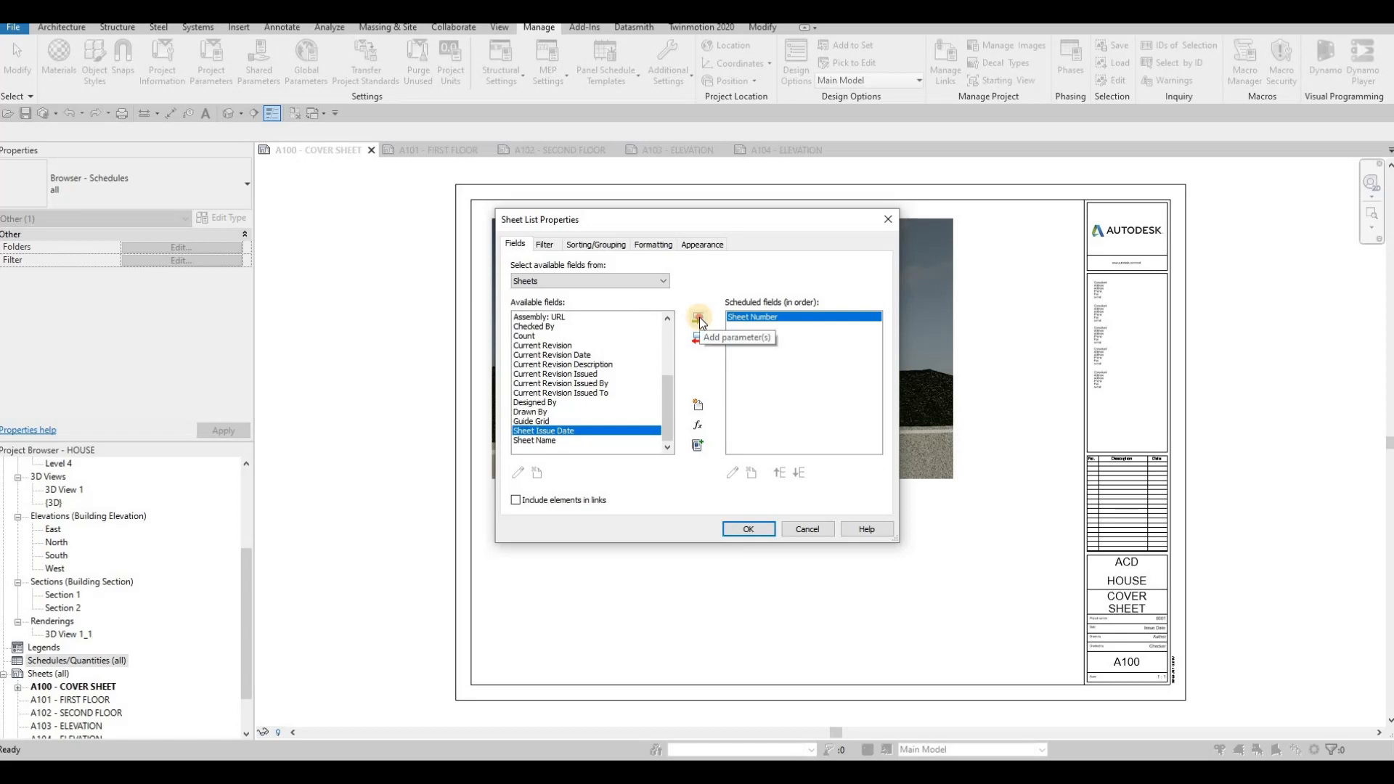
pyautogui.click(699, 320)
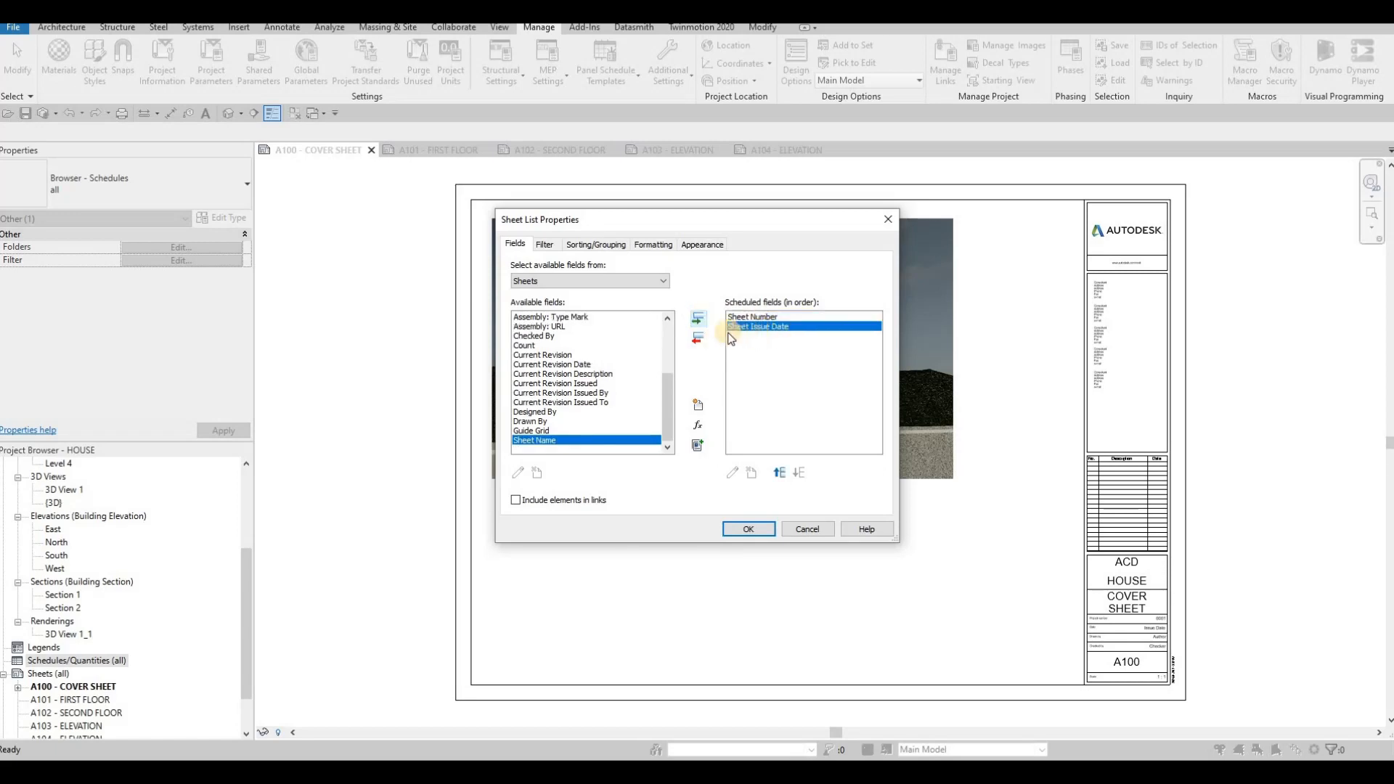
pyautogui.click(768, 320)
pyautogui.click(768, 325)
pyautogui.click(698, 339)
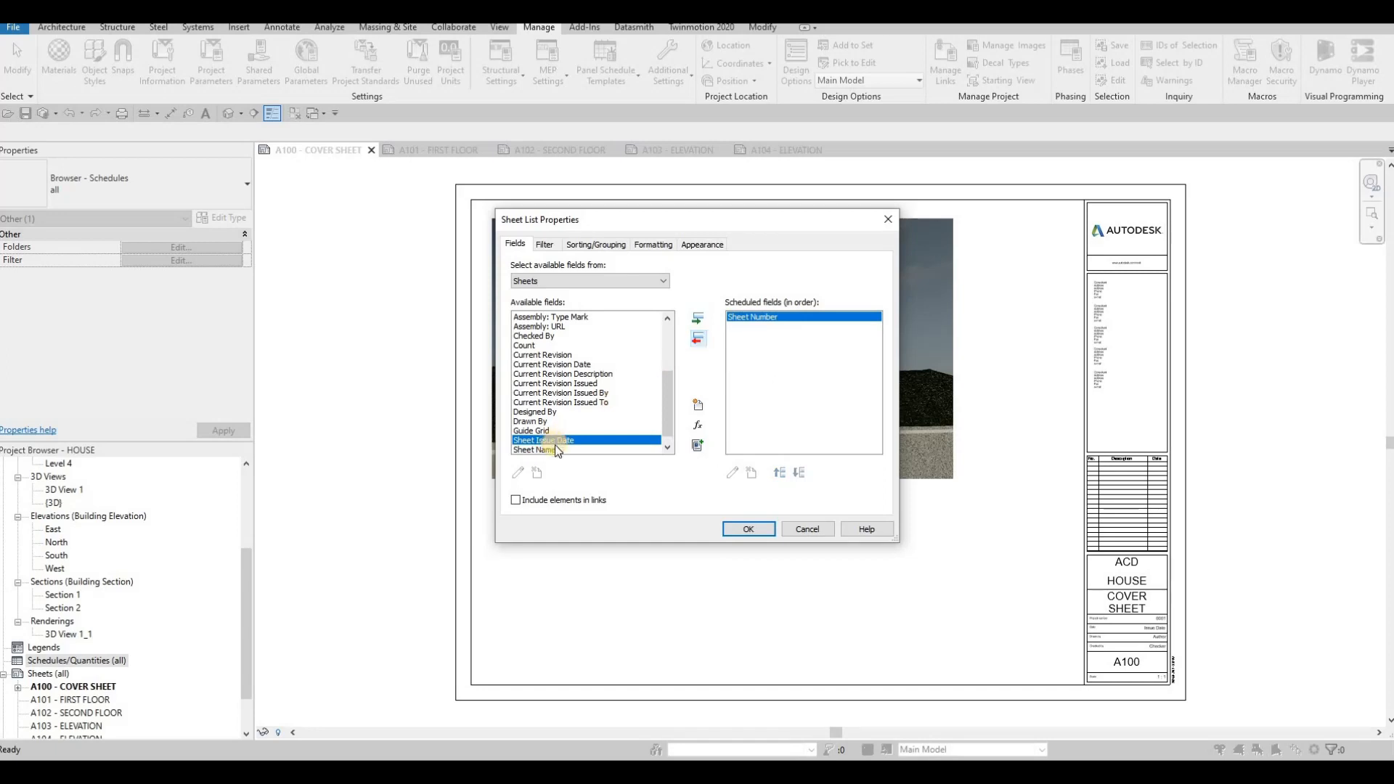
# - Add the Sheet Name field to the sheet list schedule's scheduled fields and confirm
pyautogui.click(546, 448)
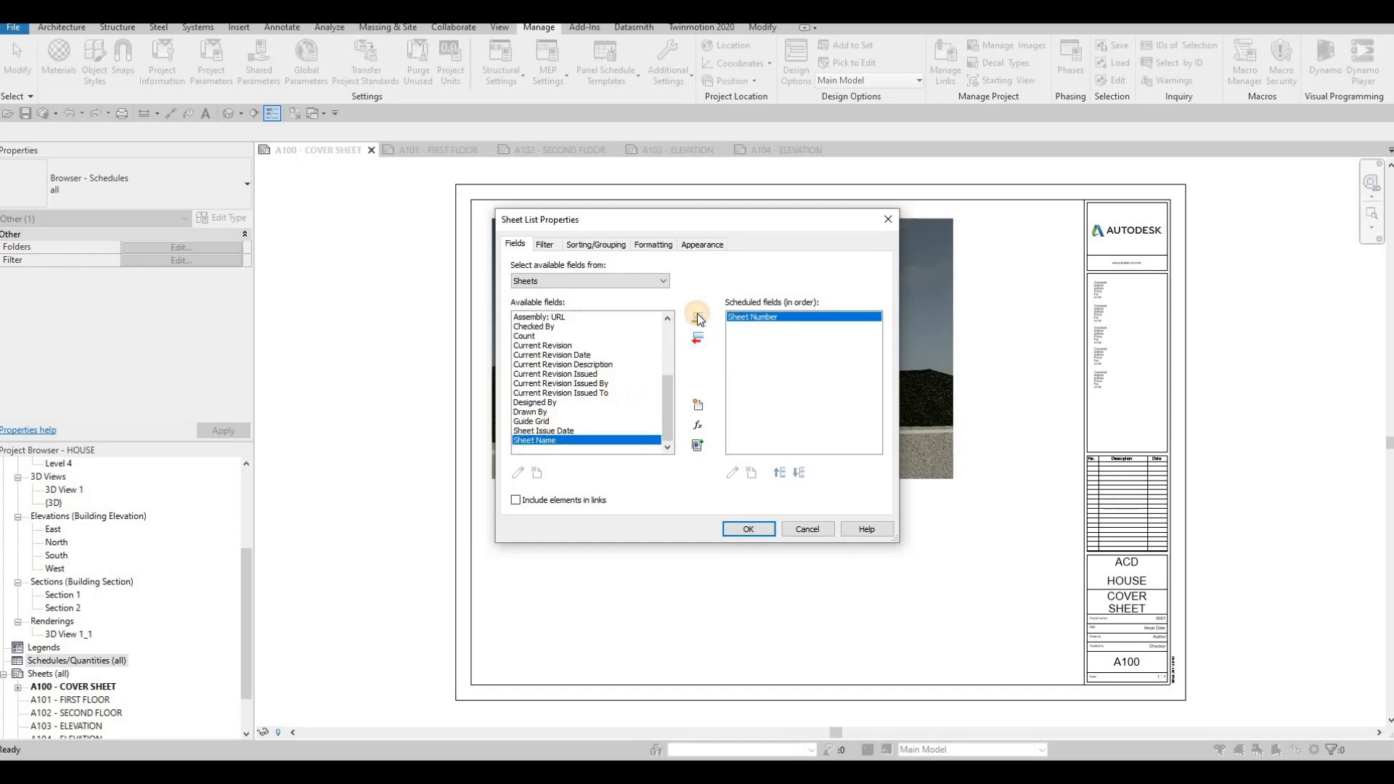
pyautogui.click(697, 318)
pyautogui.click(762, 326)
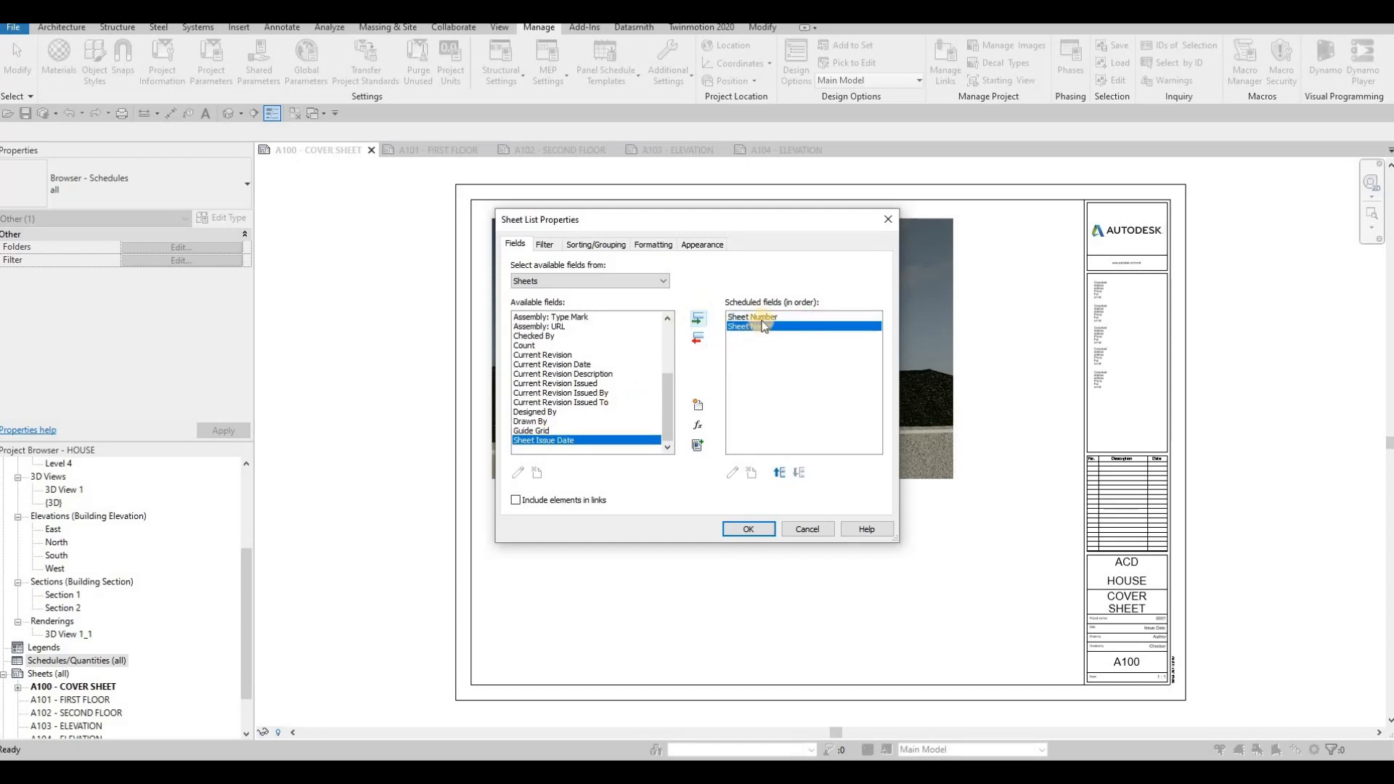
pyautogui.click(755, 529)
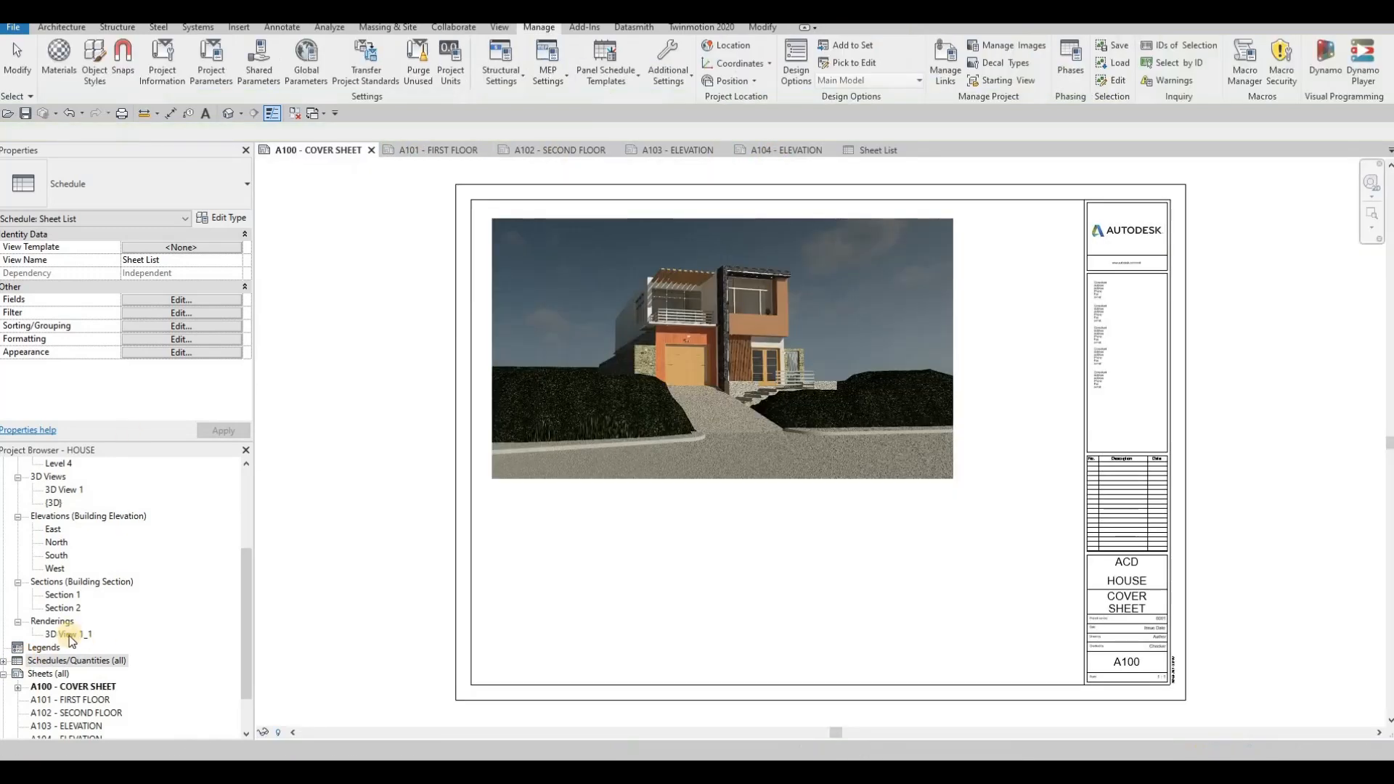
# - Rename the sheet list schedule as DRAWING LIST
pyautogui.click(3, 661)
pyautogui.click(51, 673)
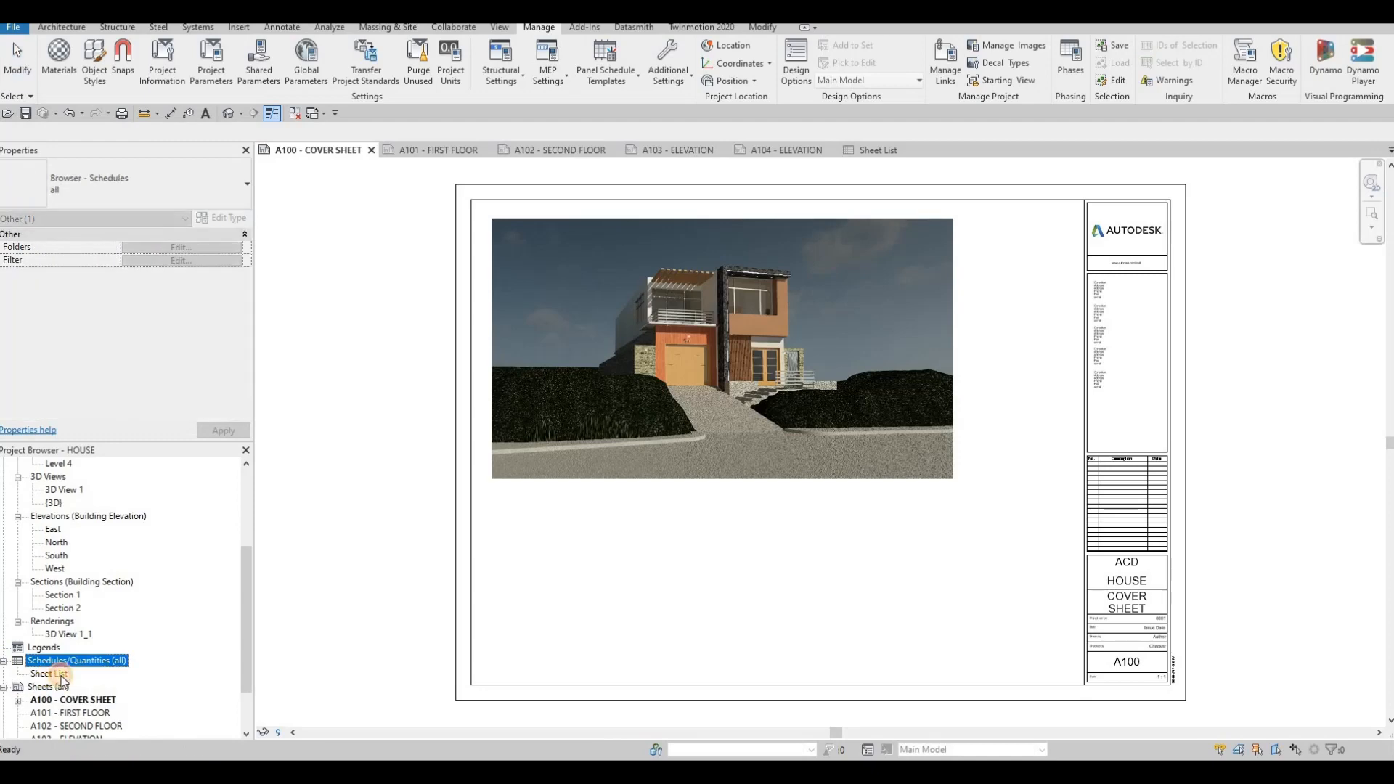
pyautogui.click(60, 677)
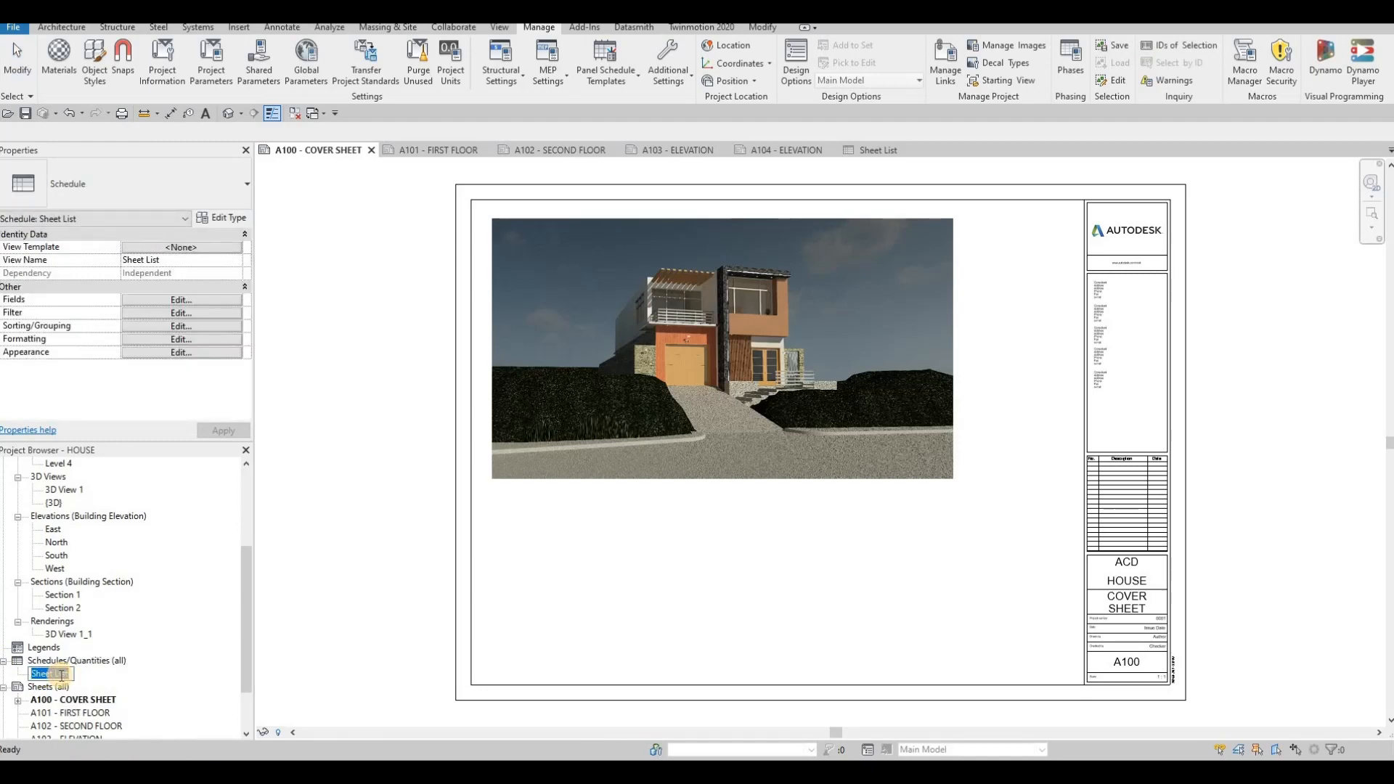
pyautogui.write('DRA')
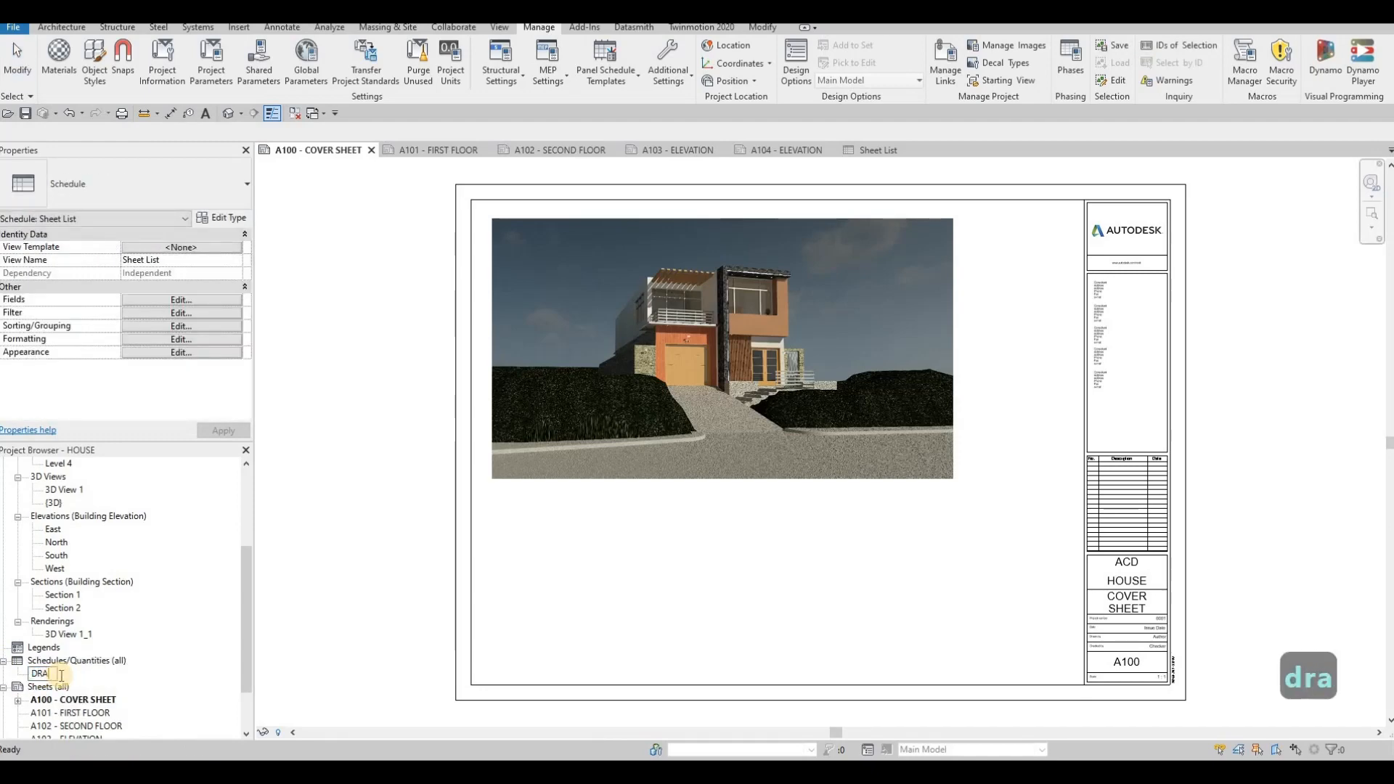
pyautogui.write('WING LIST')
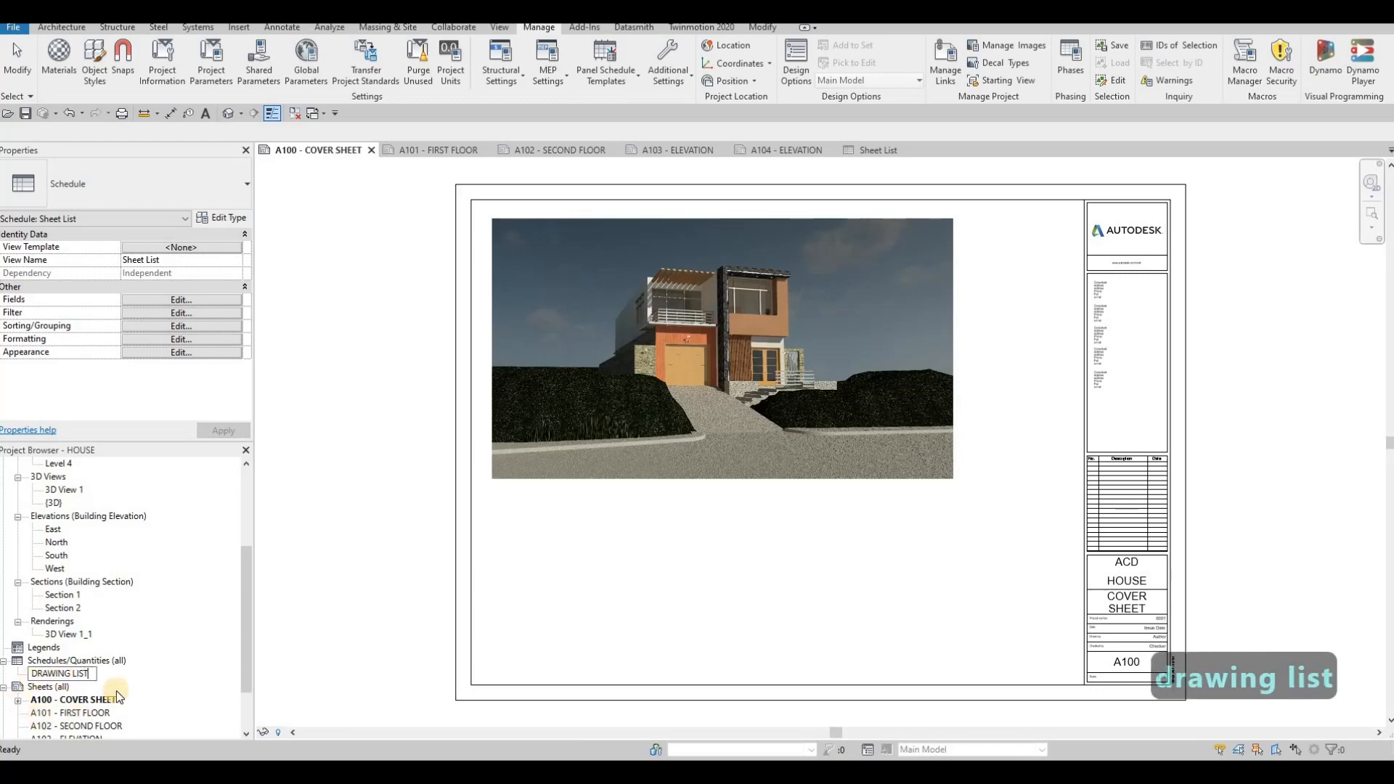
pyautogui.press('Return')
# - Place the DRAWING LIST schedule on the cover sheet beside the rendering and widen its Sheet Number column
pyautogui.moveTo(72, 674)
pyautogui.mouseDown()
pyautogui.moveTo(809, 405)
pyautogui.moveTo(999, 255)
pyautogui.mouseUp()
pyautogui.click(1055, 199)
pyautogui.scroll(5, 1051, 218)
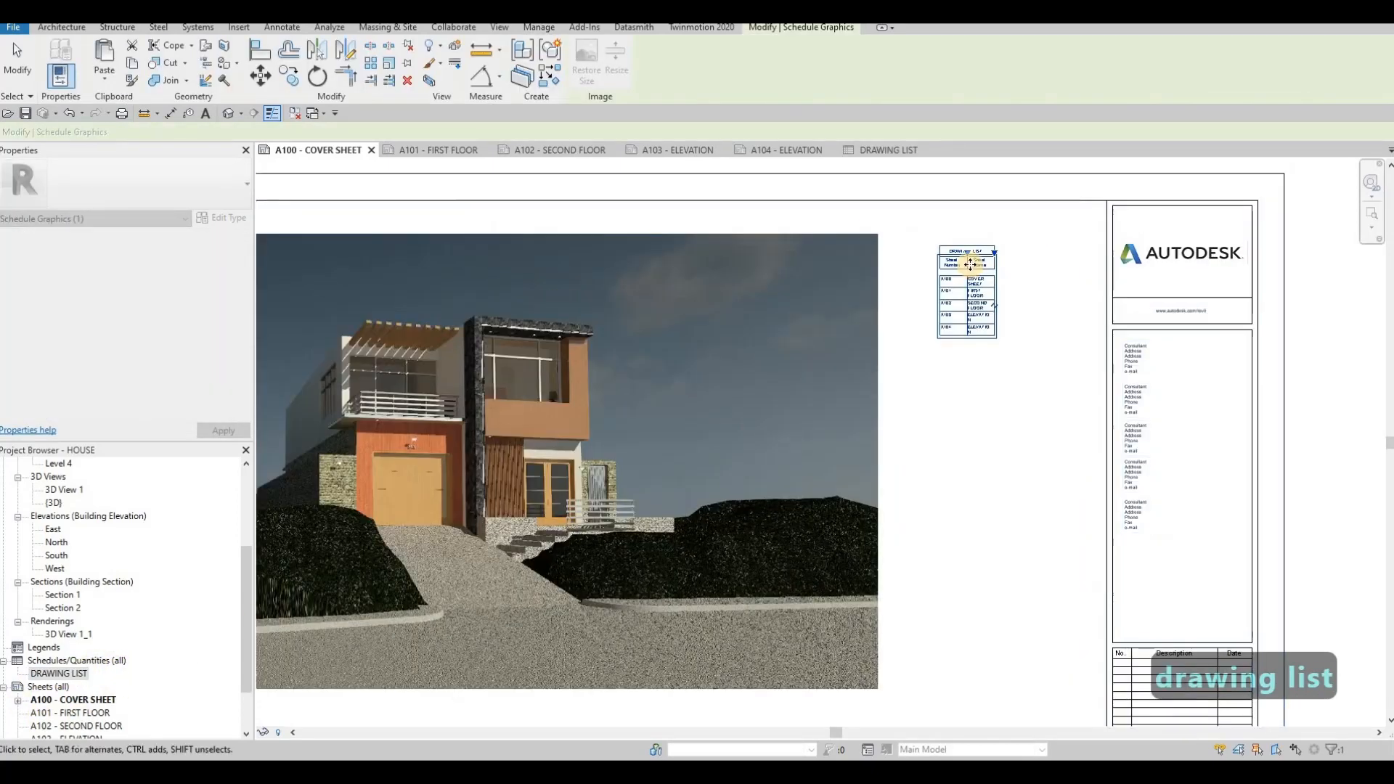
pyautogui.moveTo(1091, 250); pyautogui.dragTo(1089, 253)
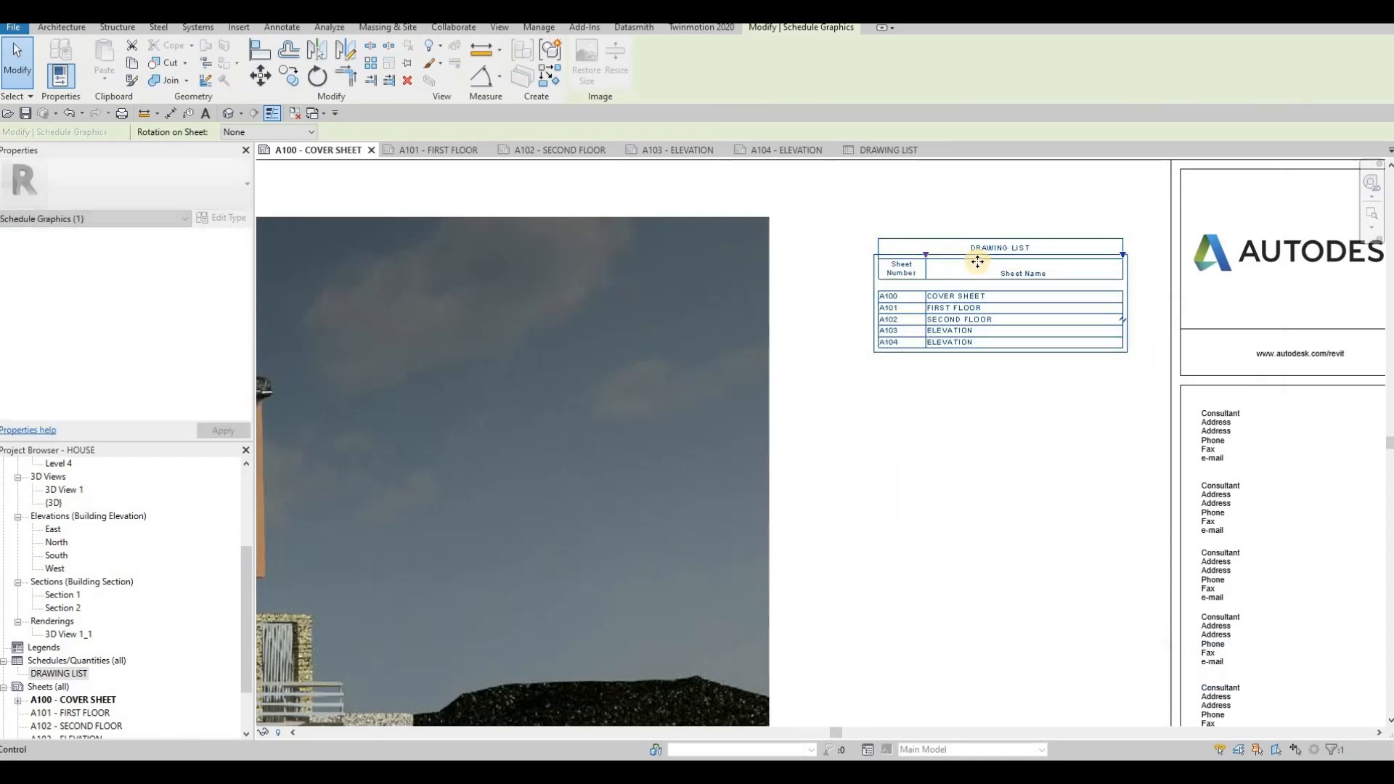
pyautogui.moveTo(926, 254); pyautogui.dragTo(943, 252)
pyautogui.moveTo(994, 290); pyautogui.dragTo(962, 272)
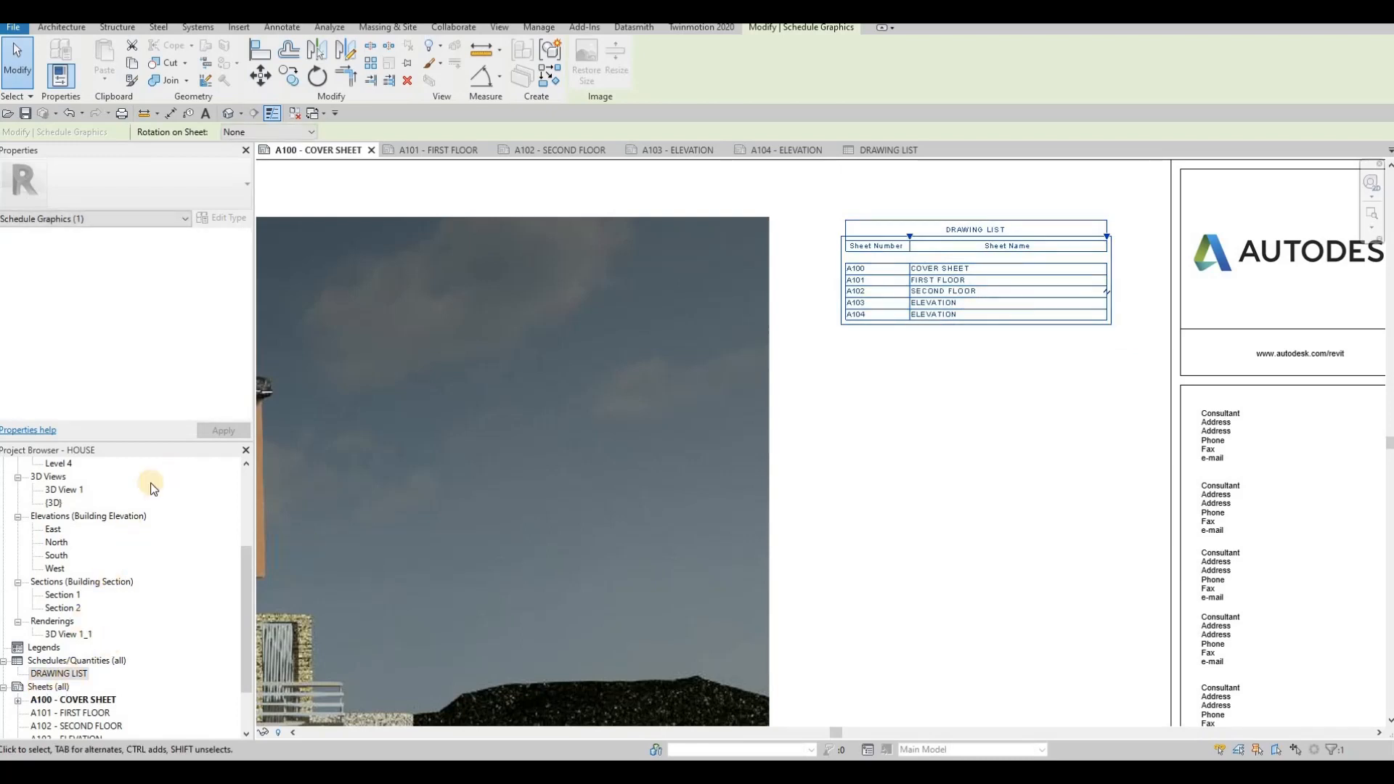
pyautogui.click(55, 674)
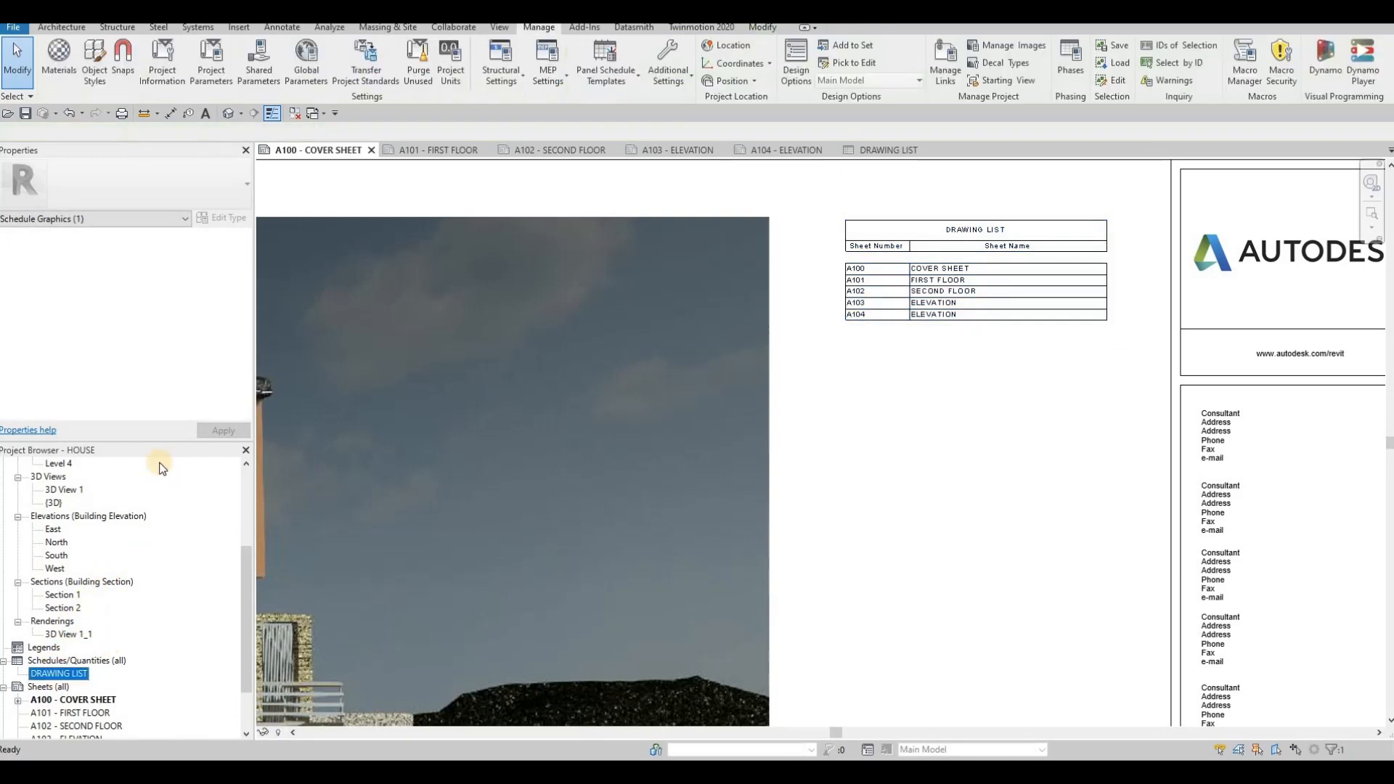
pyautogui.click(230, 216)
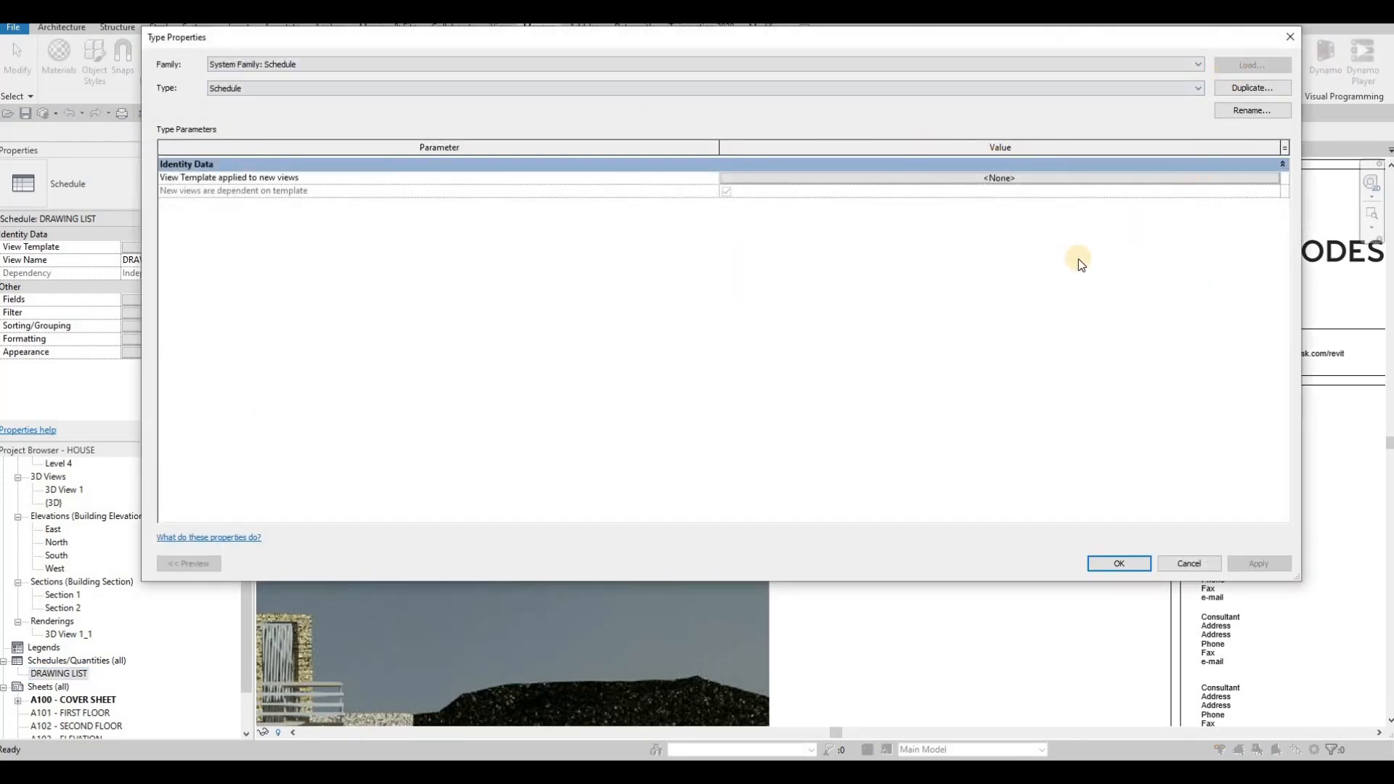
pyautogui.press('Escape')
pyautogui.click(1047, 262)
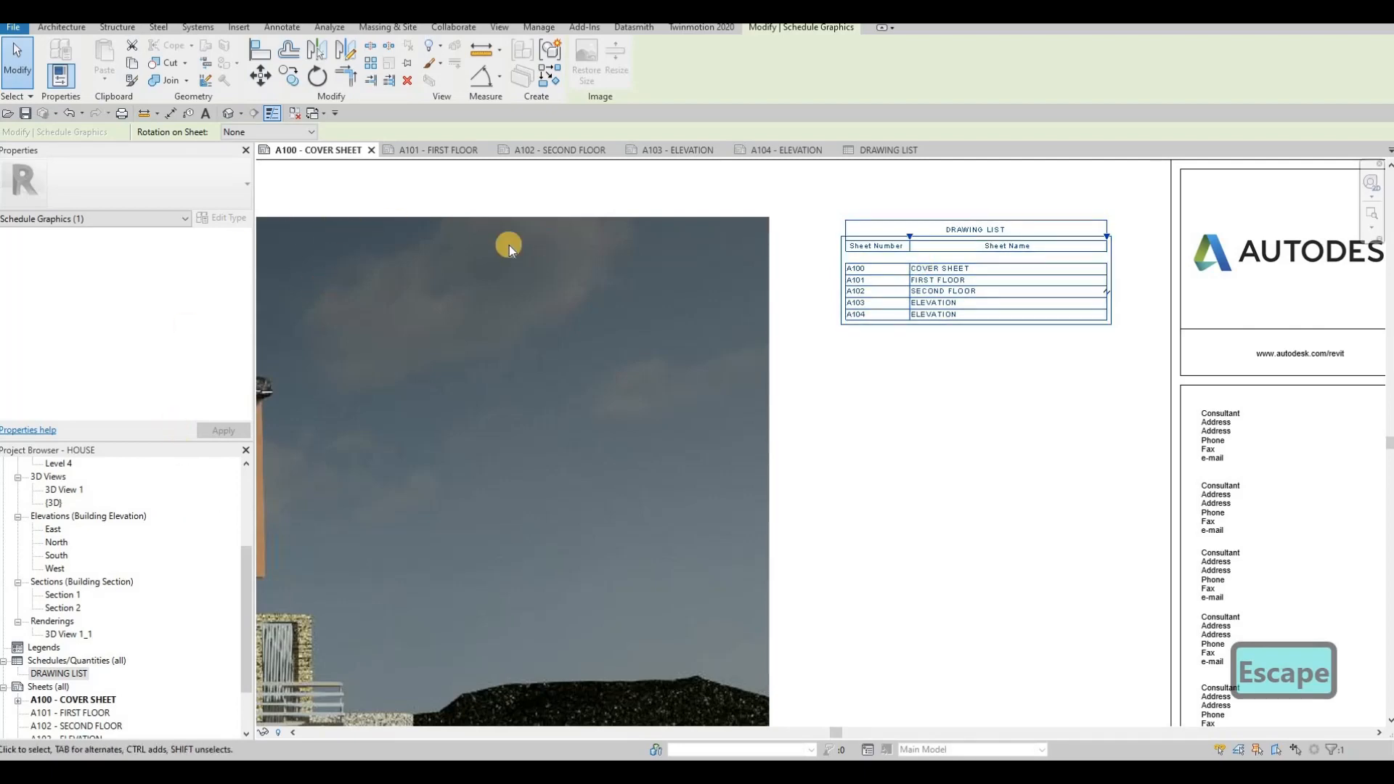
pyautogui.press('Escape')
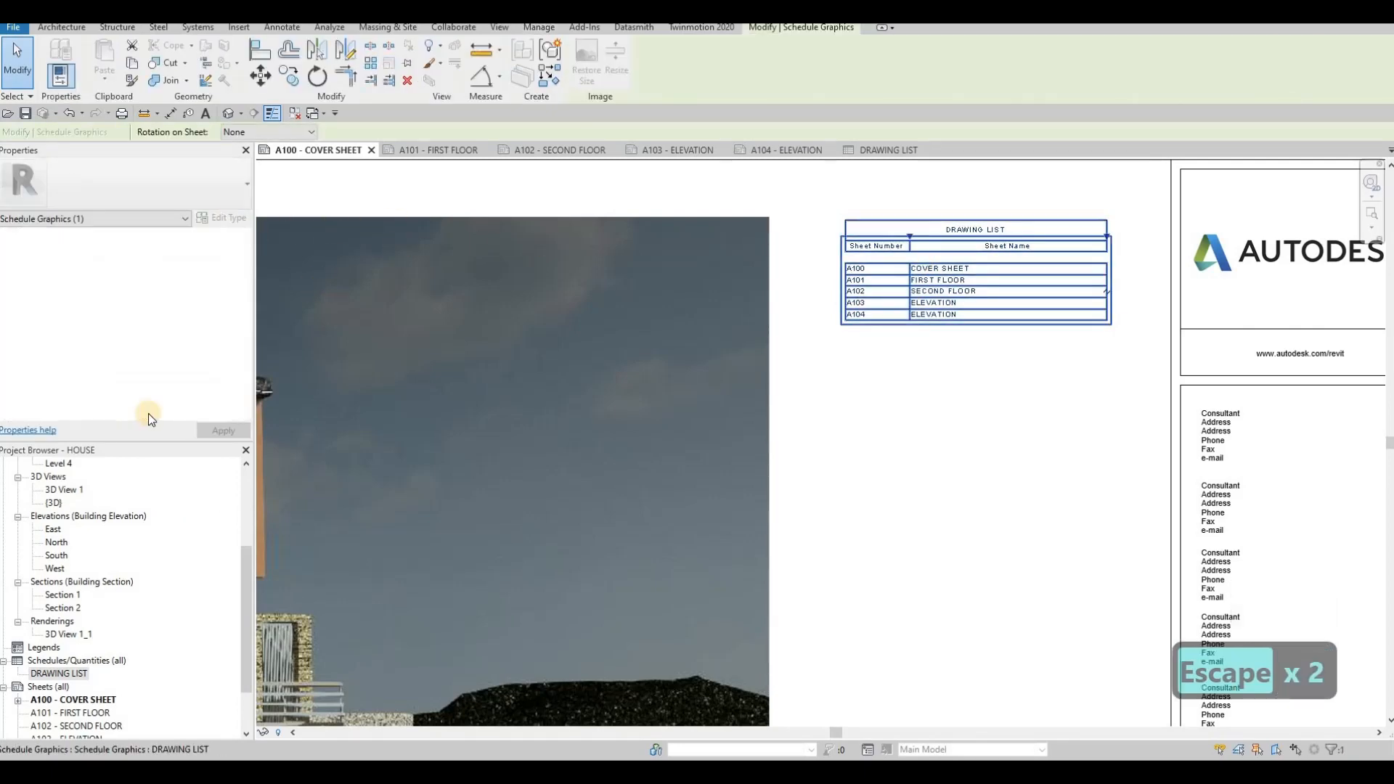
# - Open the DRAWING LIST schedule and set its title, header and body text to 8mm, 6mm and 4mm Arial
pyautogui.doubleClick(62, 674)
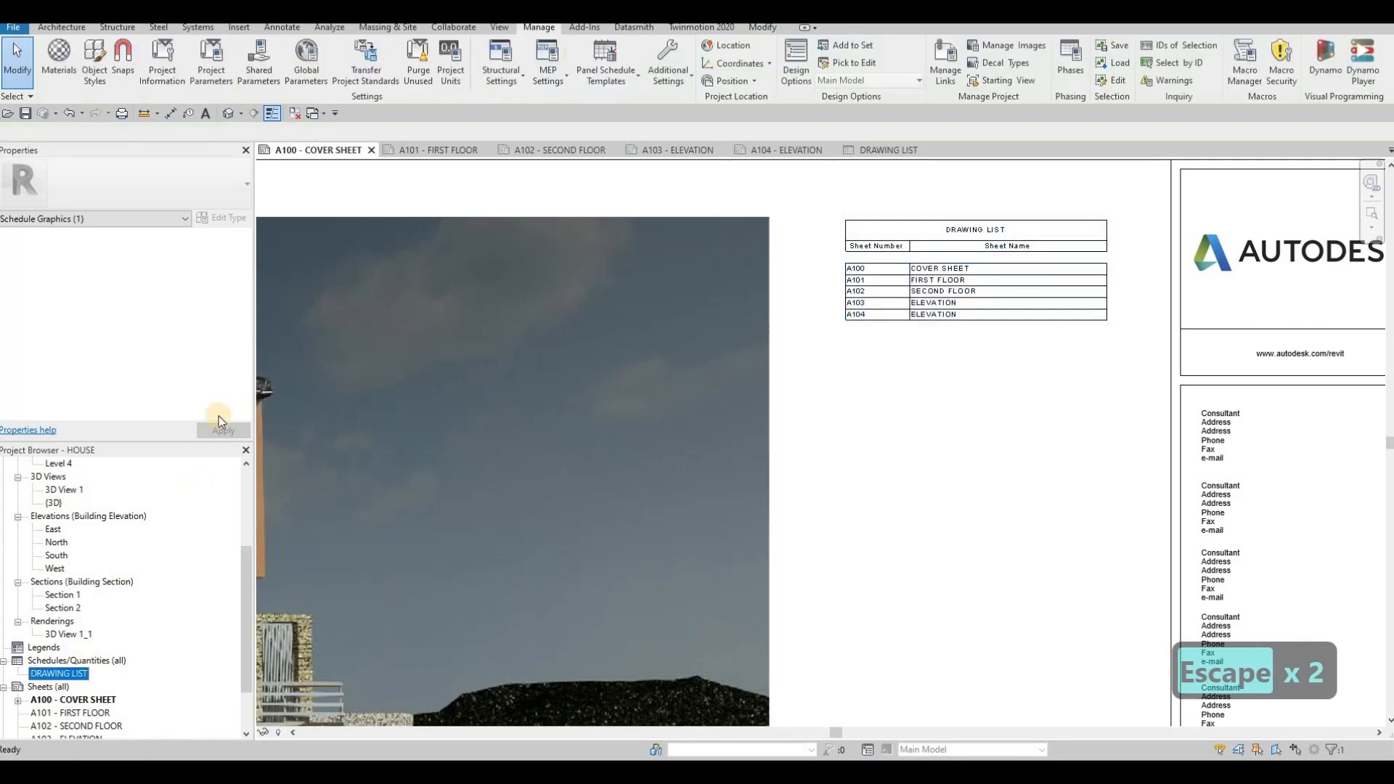
pyautogui.click(181, 313)
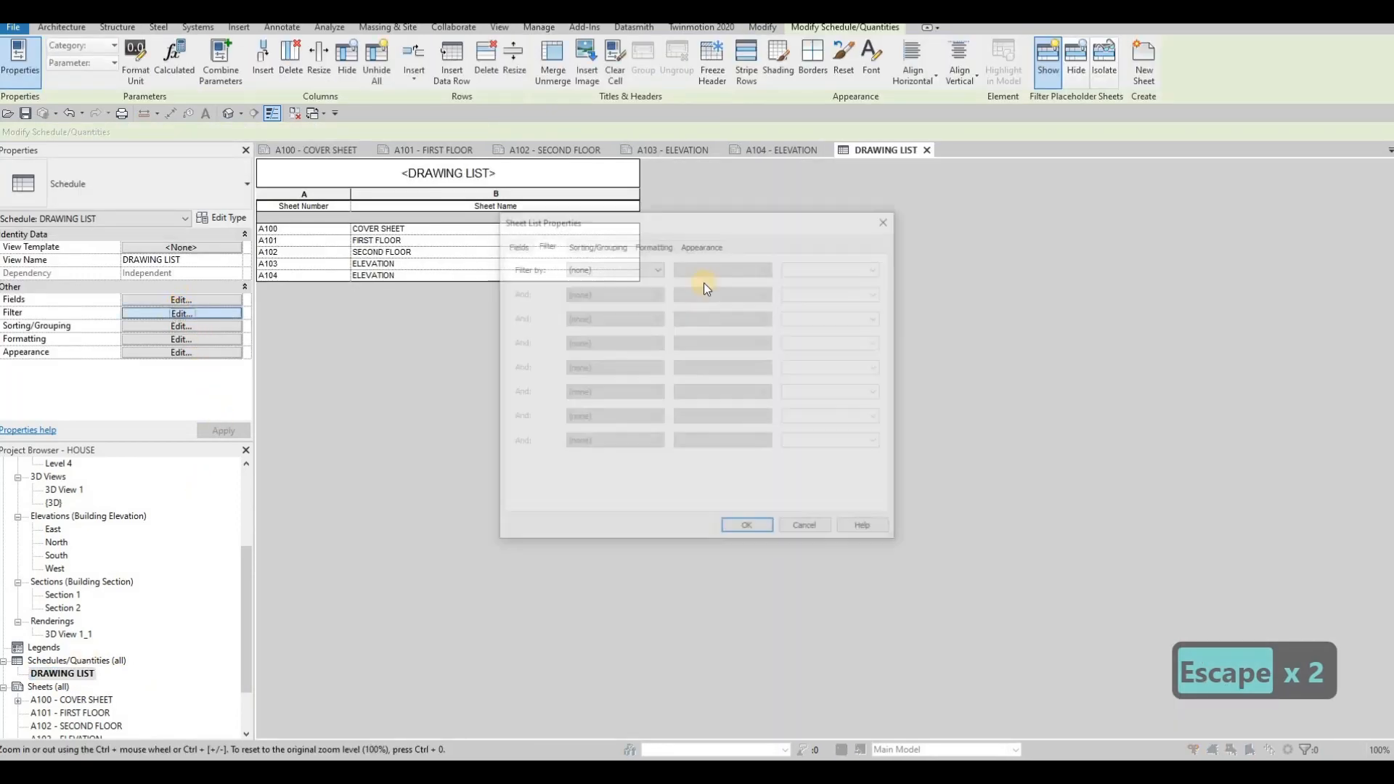
pyautogui.press('F1')
pyautogui.click(653, 245)
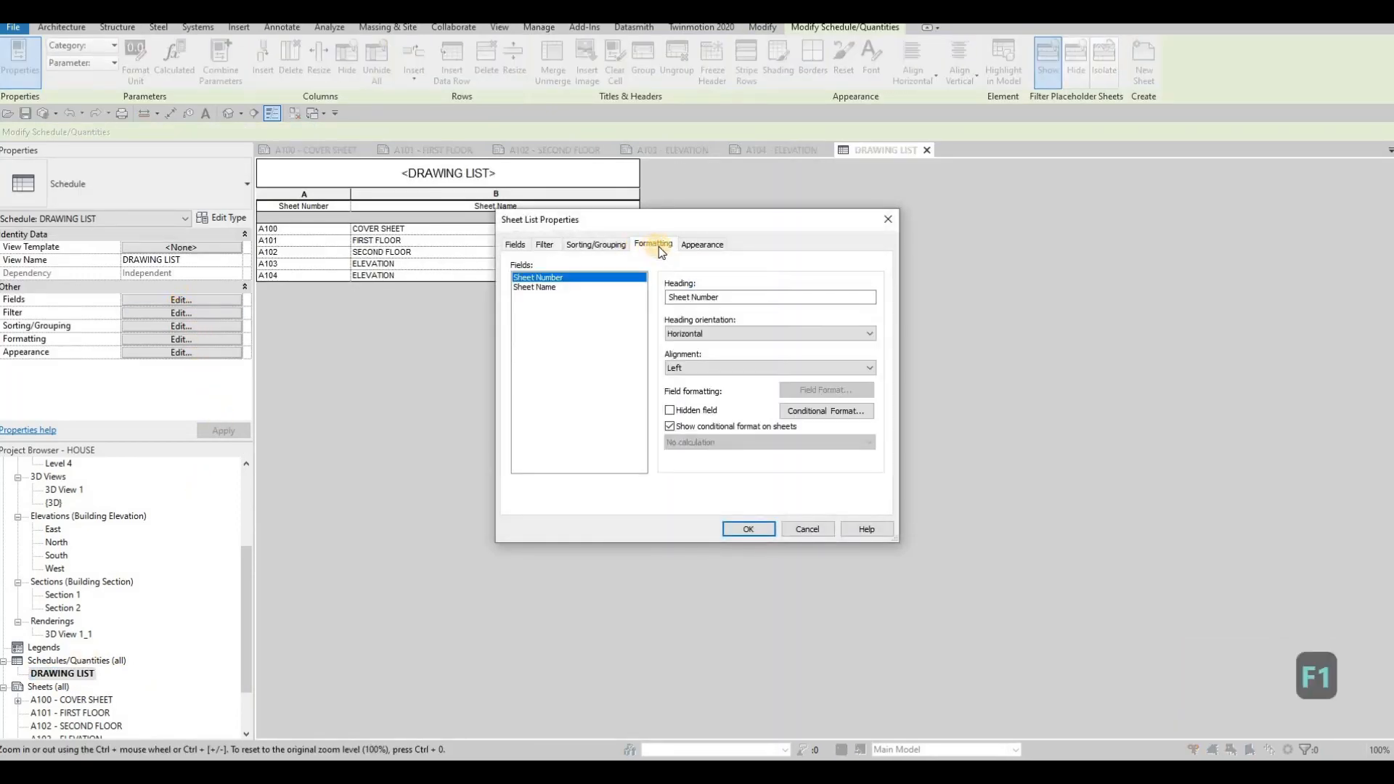
pyautogui.click(689, 245)
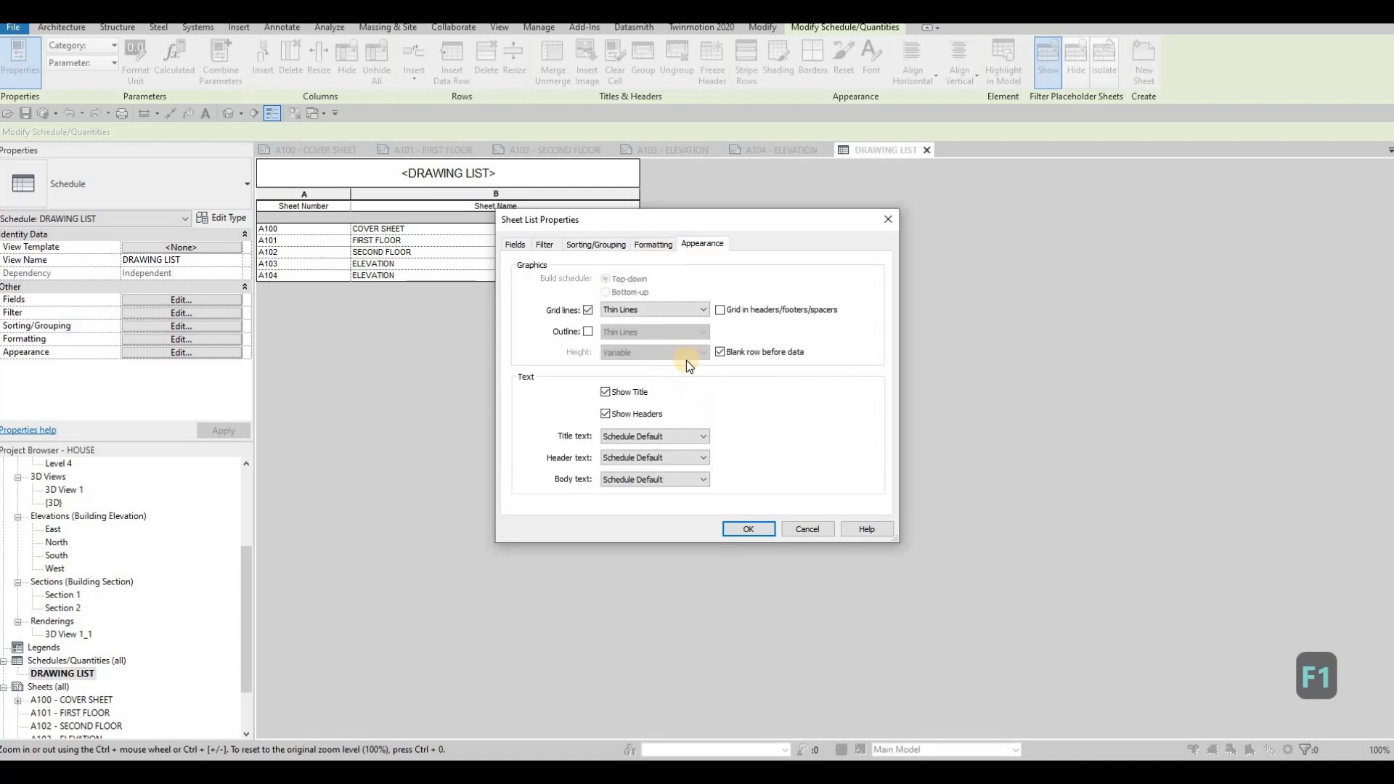
pyautogui.click(655, 436)
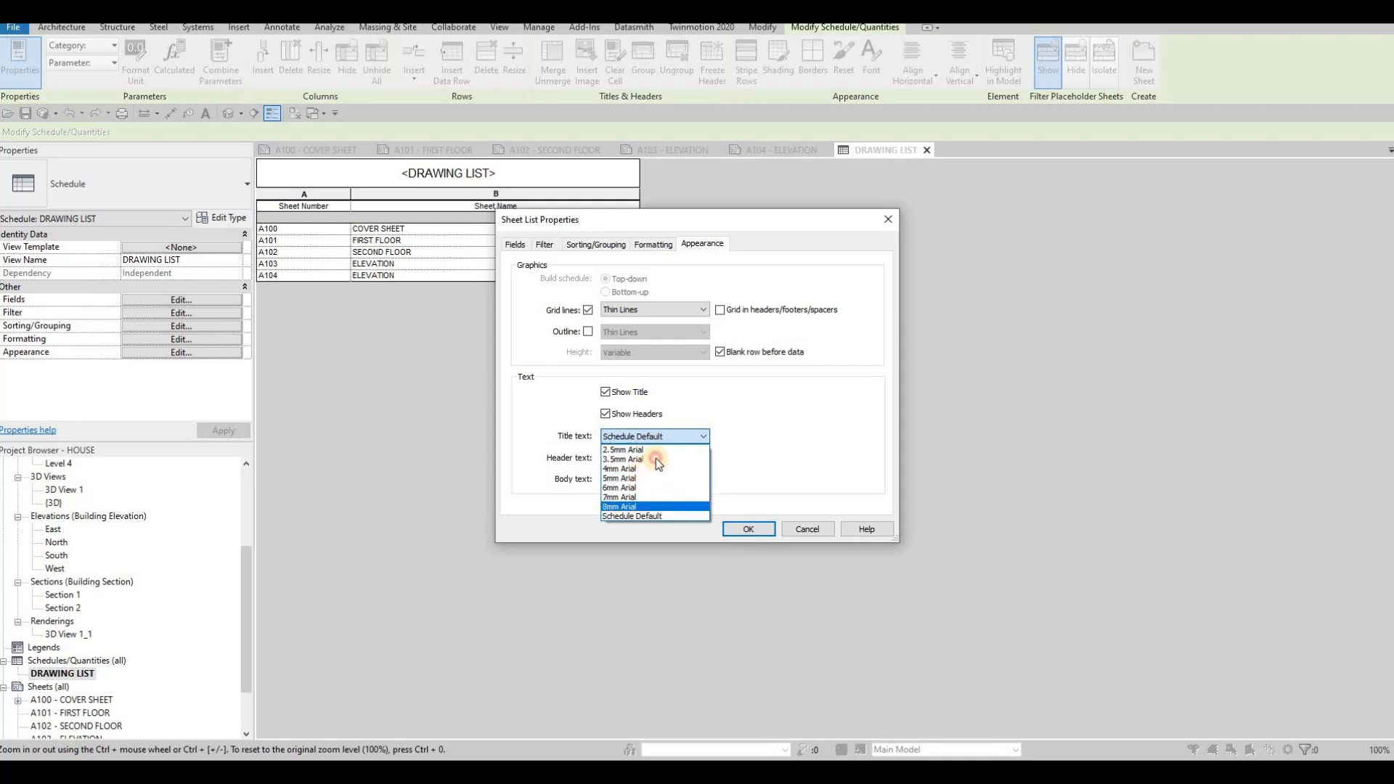
pyautogui.click(656, 506)
pyautogui.click(655, 458)
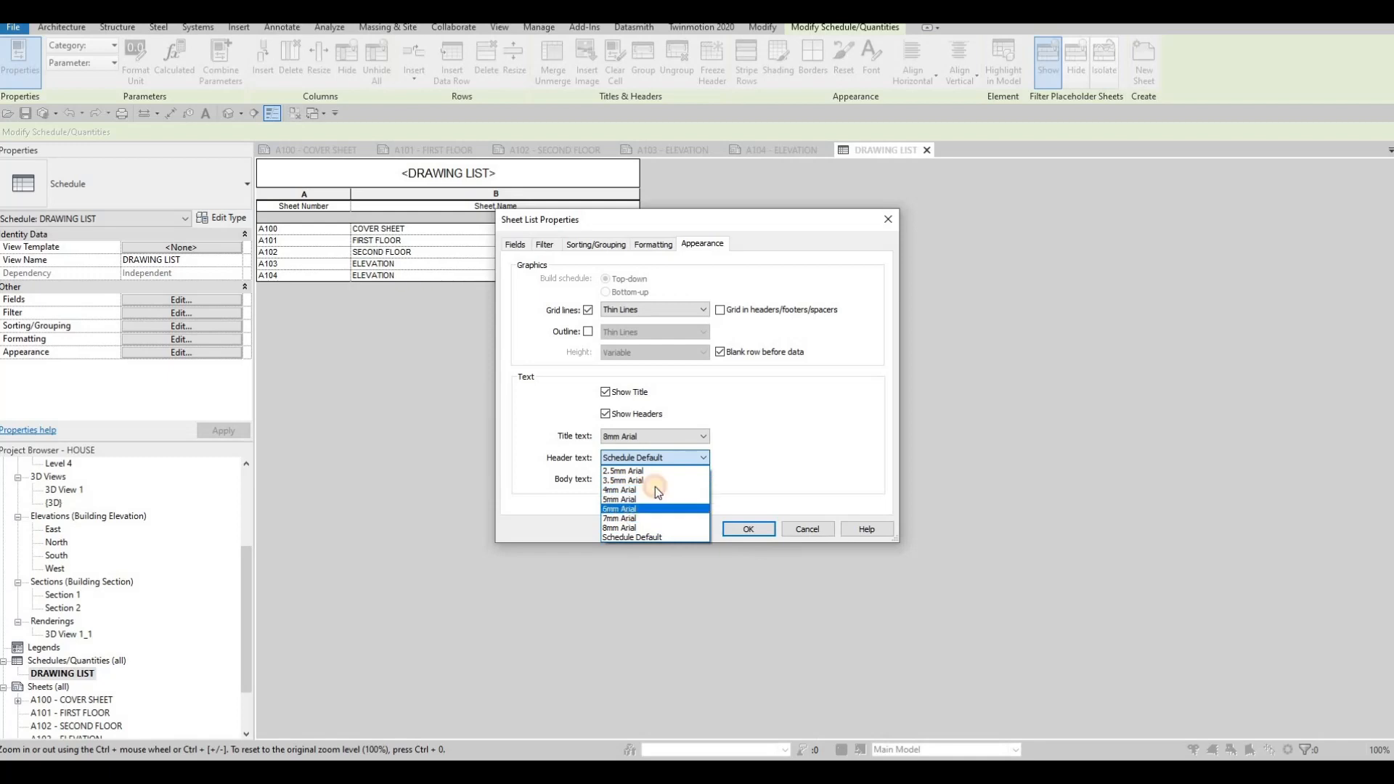
pyautogui.click(632, 509)
pyautogui.click(690, 479)
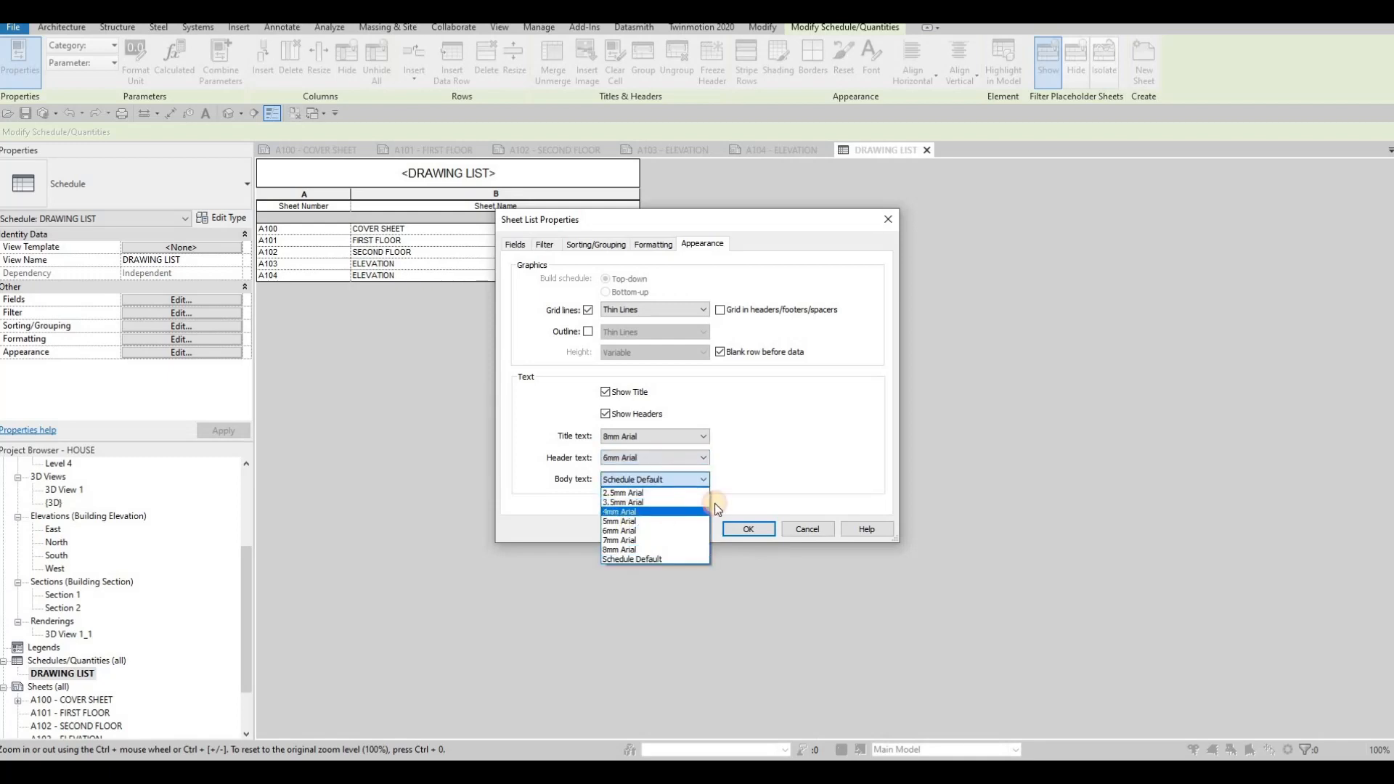
pyautogui.click(766, 530)
pyautogui.click(756, 534)
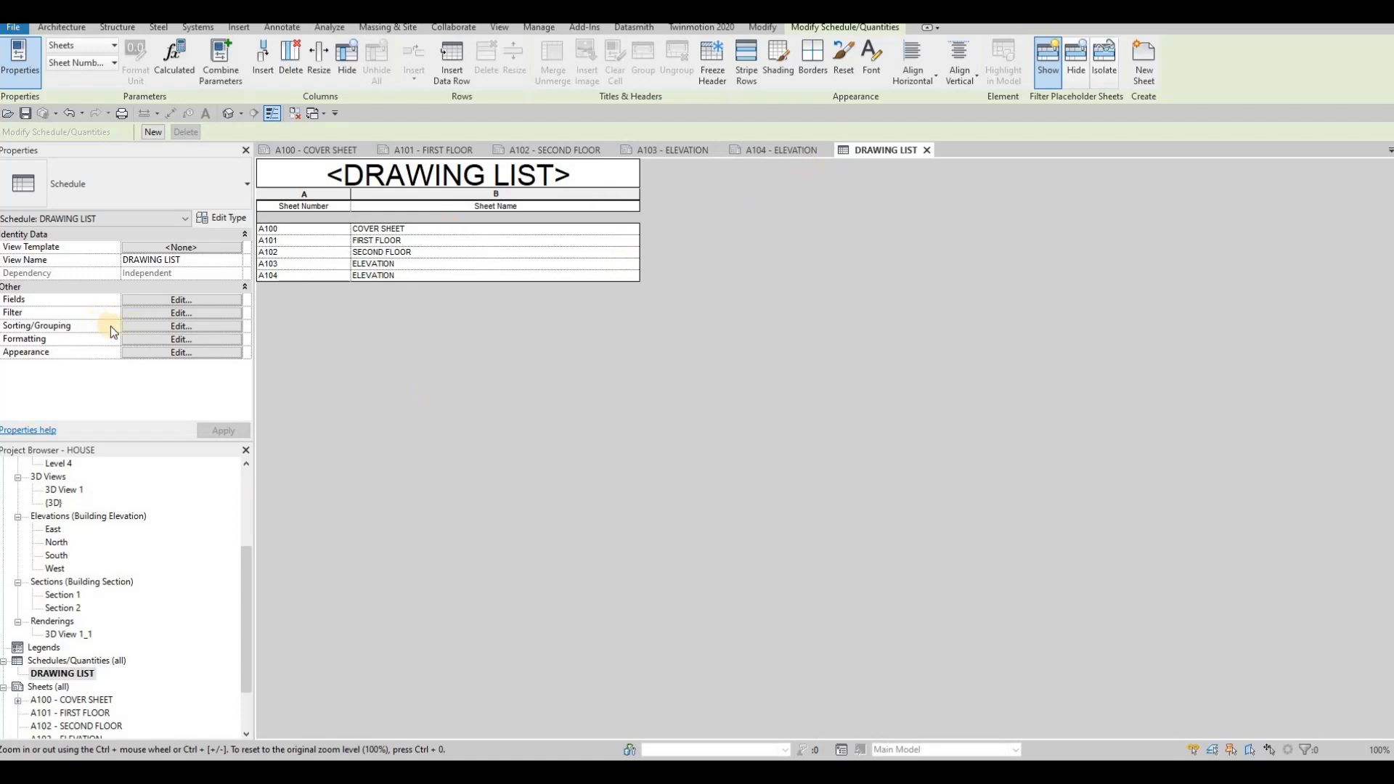
# - Turn off the blank row before data in the schedule's appearance settings
pyautogui.click(146, 353)
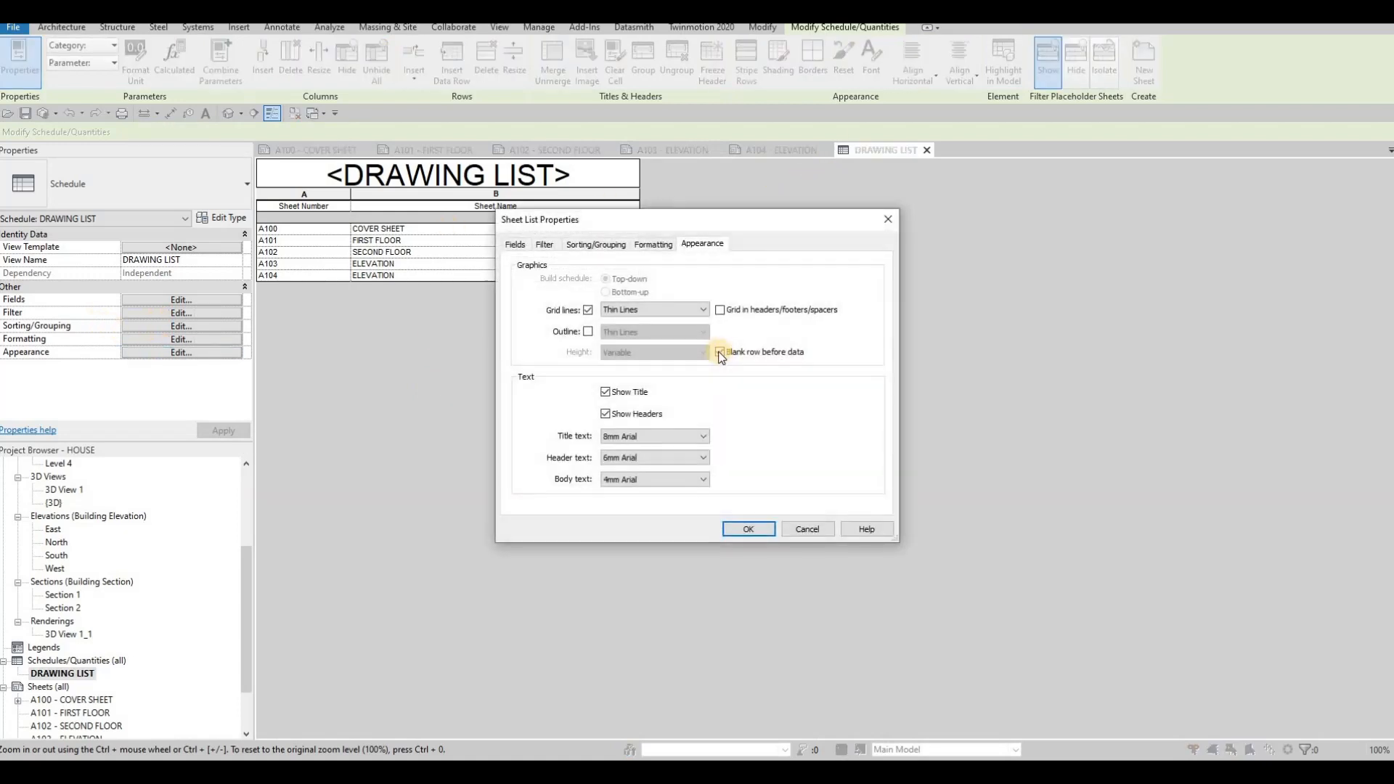
pyautogui.click(720, 352)
pyautogui.click(748, 529)
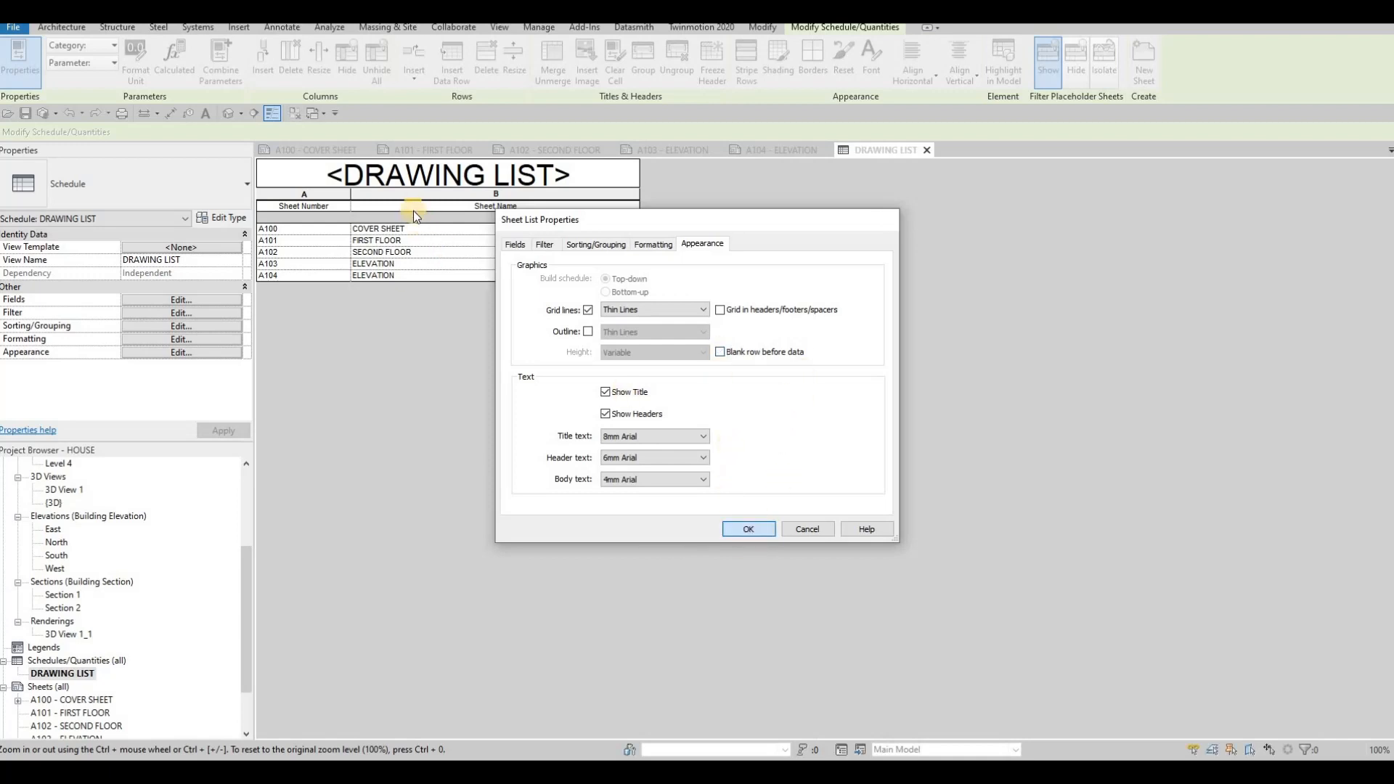
# - Return to the cover sheet and move the enlarged DRAWING LIST schedule into place beside the rendering
pyautogui.click(311, 150)
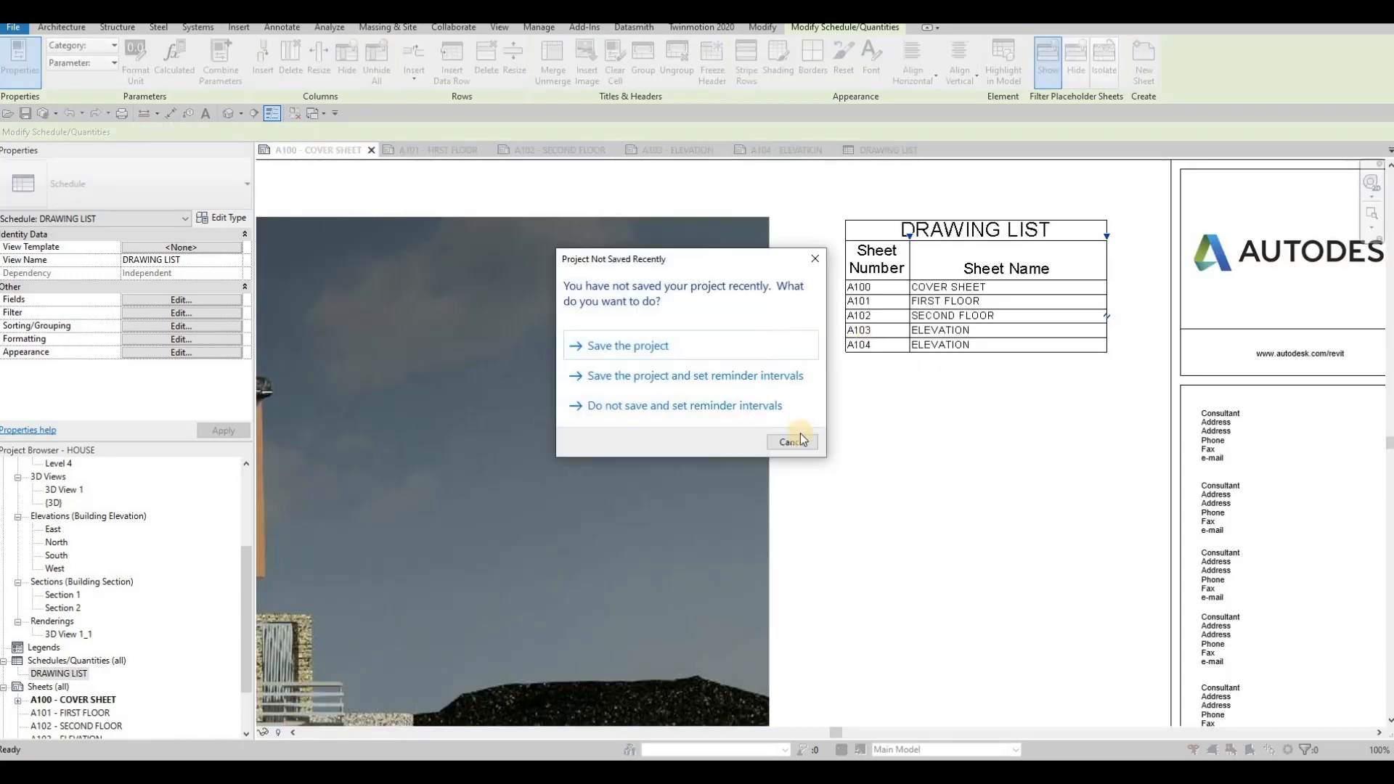
pyautogui.click(814, 259)
pyautogui.click(1070, 330)
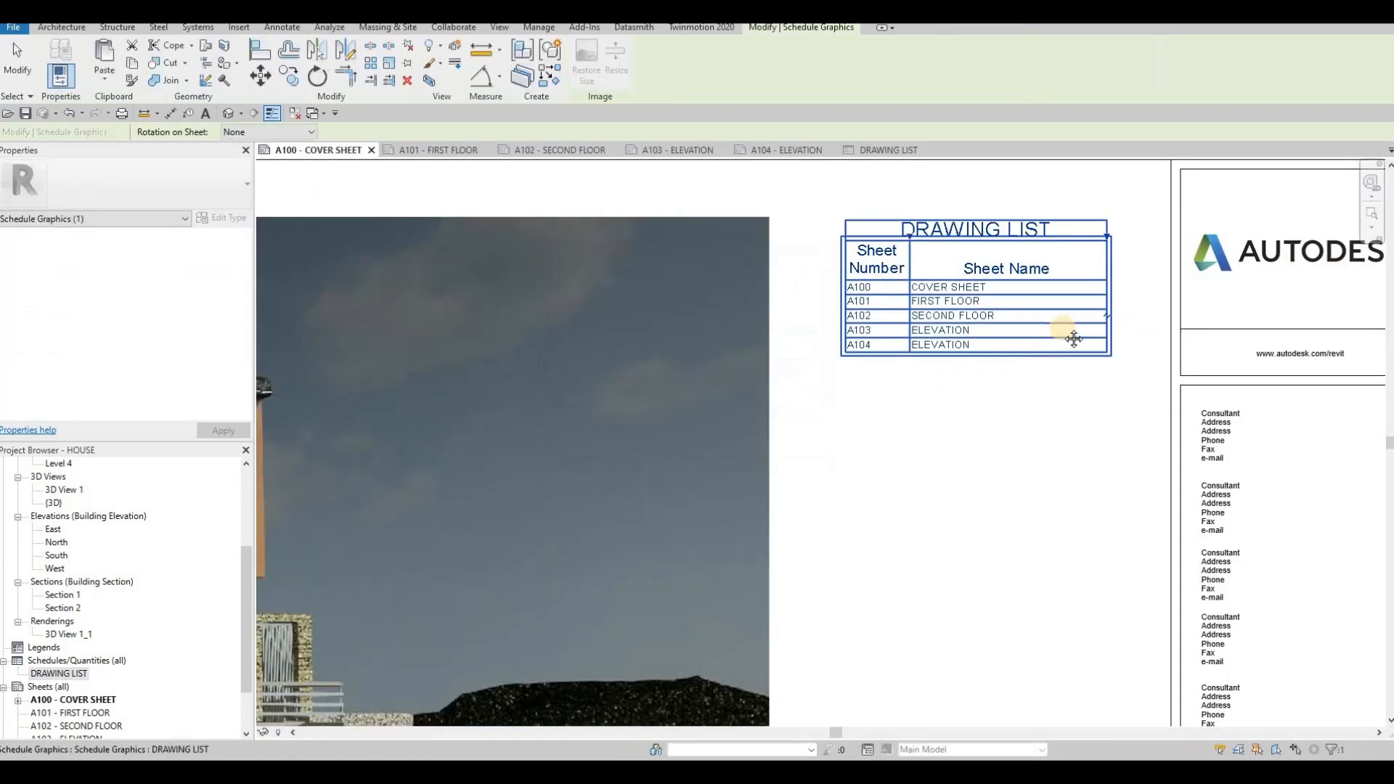
pyautogui.scroll(-4, 1066, 335)
pyautogui.moveTo(946, 365); pyautogui.dragTo(1024, 320, button='middle')
pyautogui.press('Escape')
pyautogui.moveTo(1068, 261)
pyautogui.mouseDown(button='middle')
pyautogui.moveTo(1018, 312)
pyautogui.moveTo(1037, 266)
pyautogui.moveTo(1029, 238)
pyautogui.mouseUp(button='middle')
pyautogui.scroll(-1, 1002, 421)
pyautogui.scroll(-1, 1024, 224)
pyautogui.scroll(3, 1031, 242)
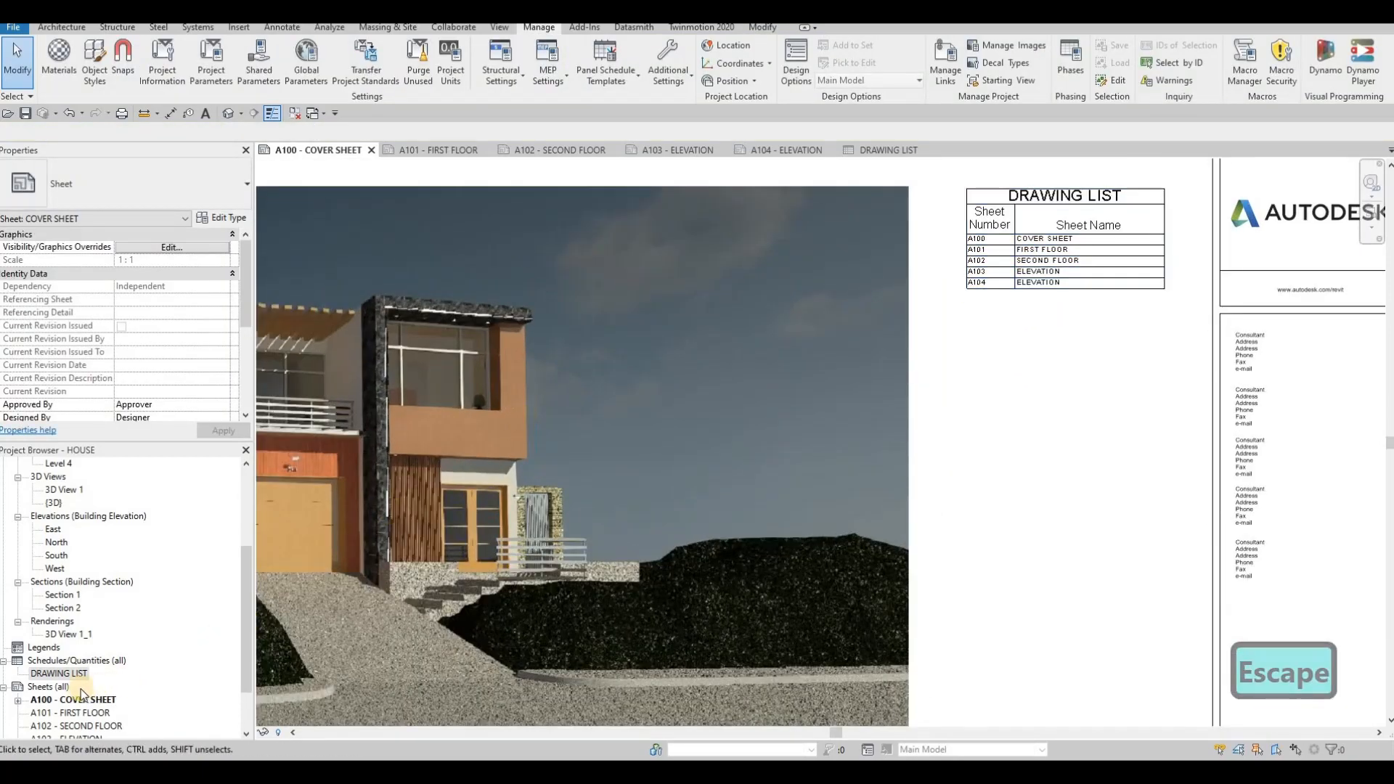
# - Extend the DRAWING LIST schedule leftward on the cover sheet to widen it
pyautogui.scroll(-3, 69, 688)
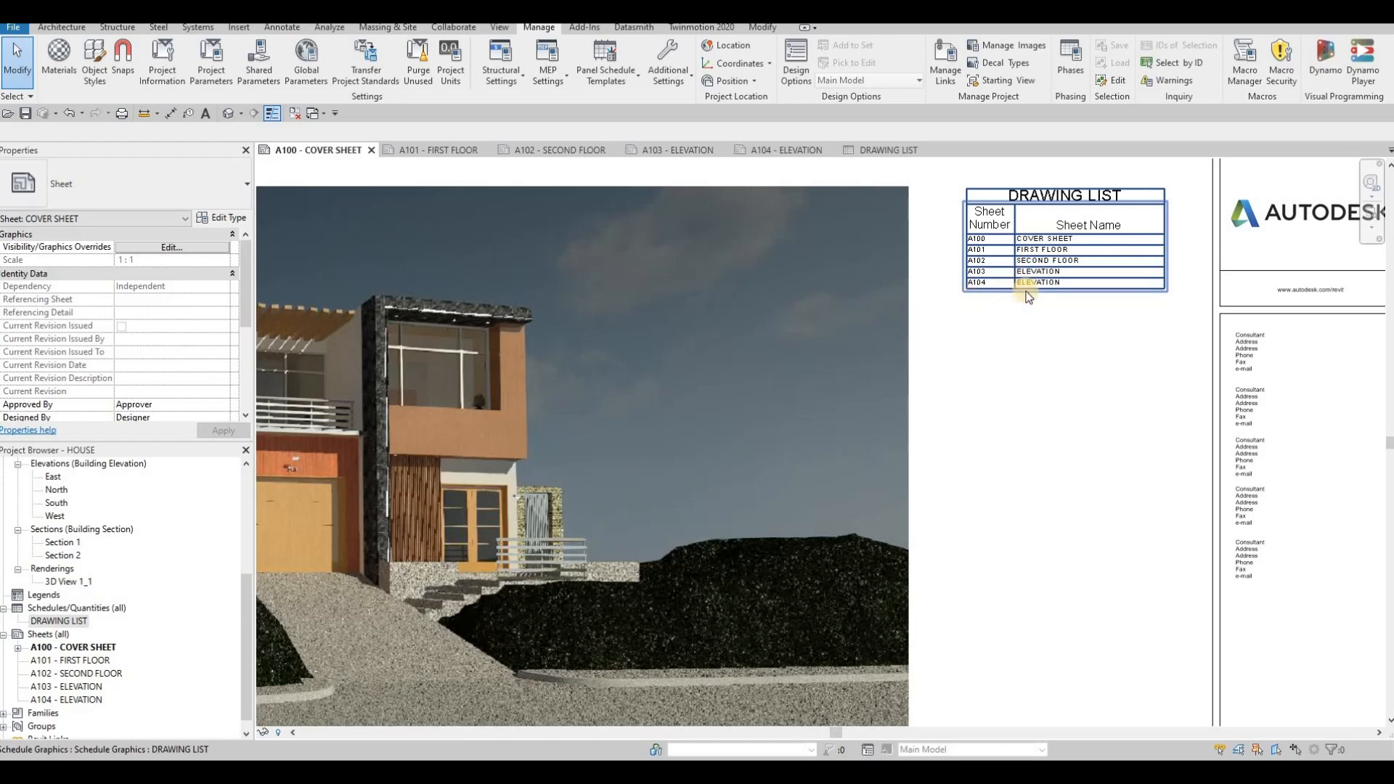
pyautogui.click(967, 203)
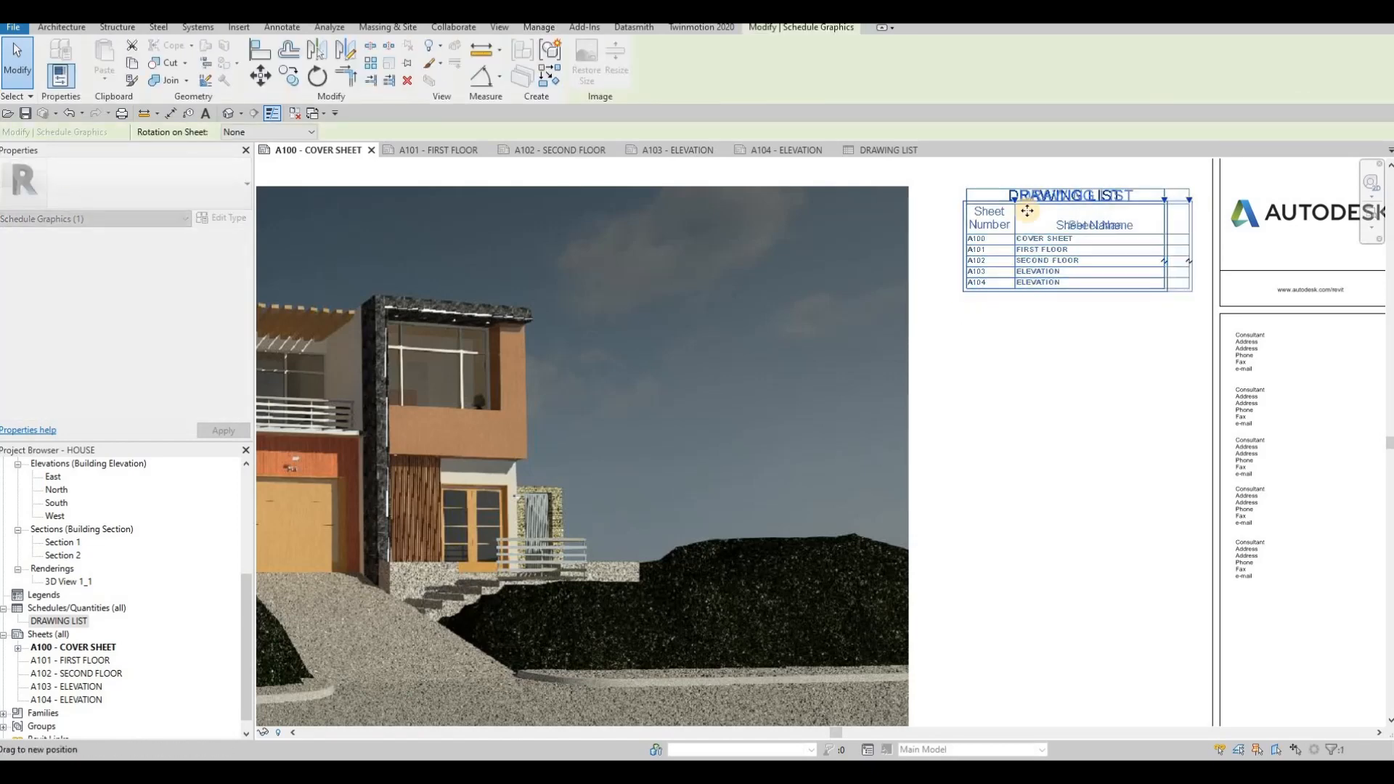
pyautogui.moveTo(1012, 208)
pyautogui.mouseDown()
pyautogui.moveTo(1064, 207)
pyautogui.moveTo(1027, 208)
pyautogui.moveTo(1045, 202)
pyautogui.moveTo(954, 293)
pyautogui.mouseUp()
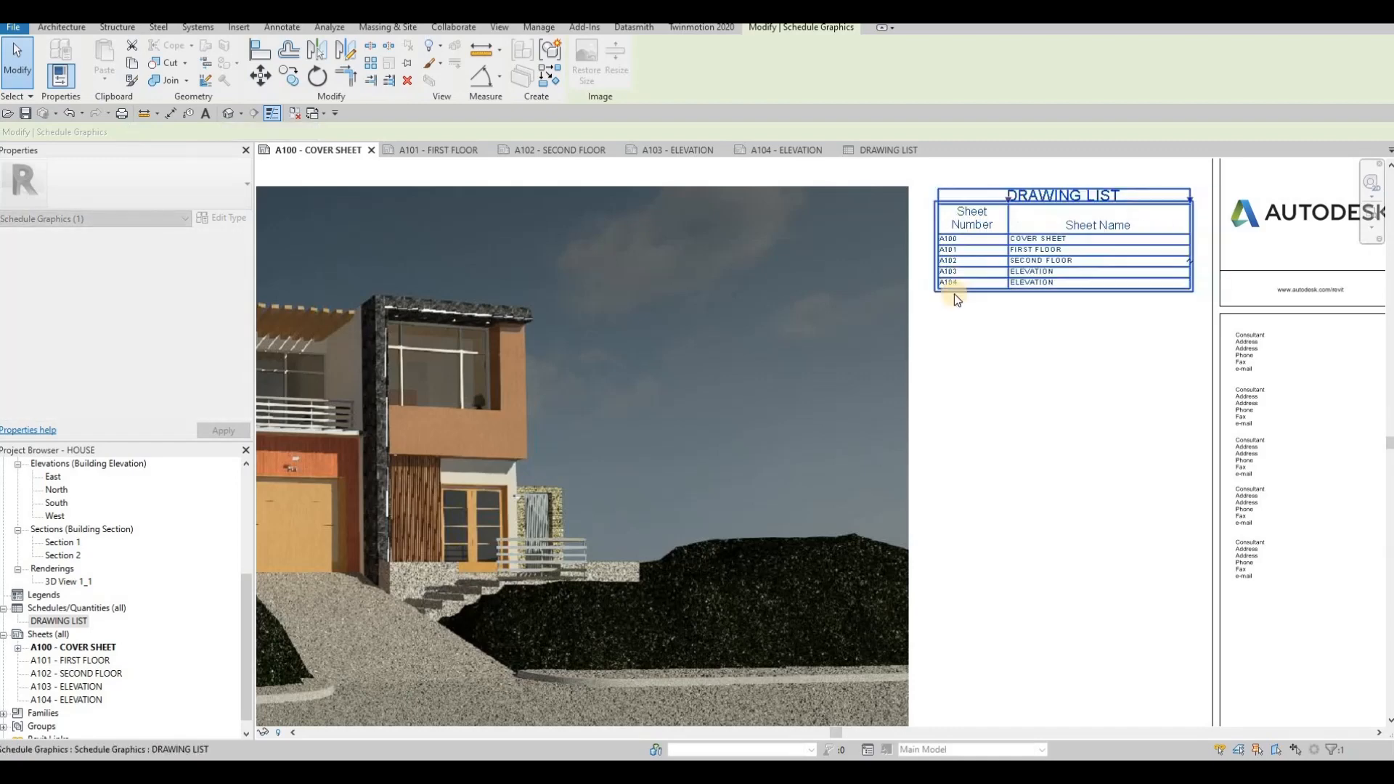
pyautogui.press('Escape')
pyautogui.scroll(-4, 908, 338)
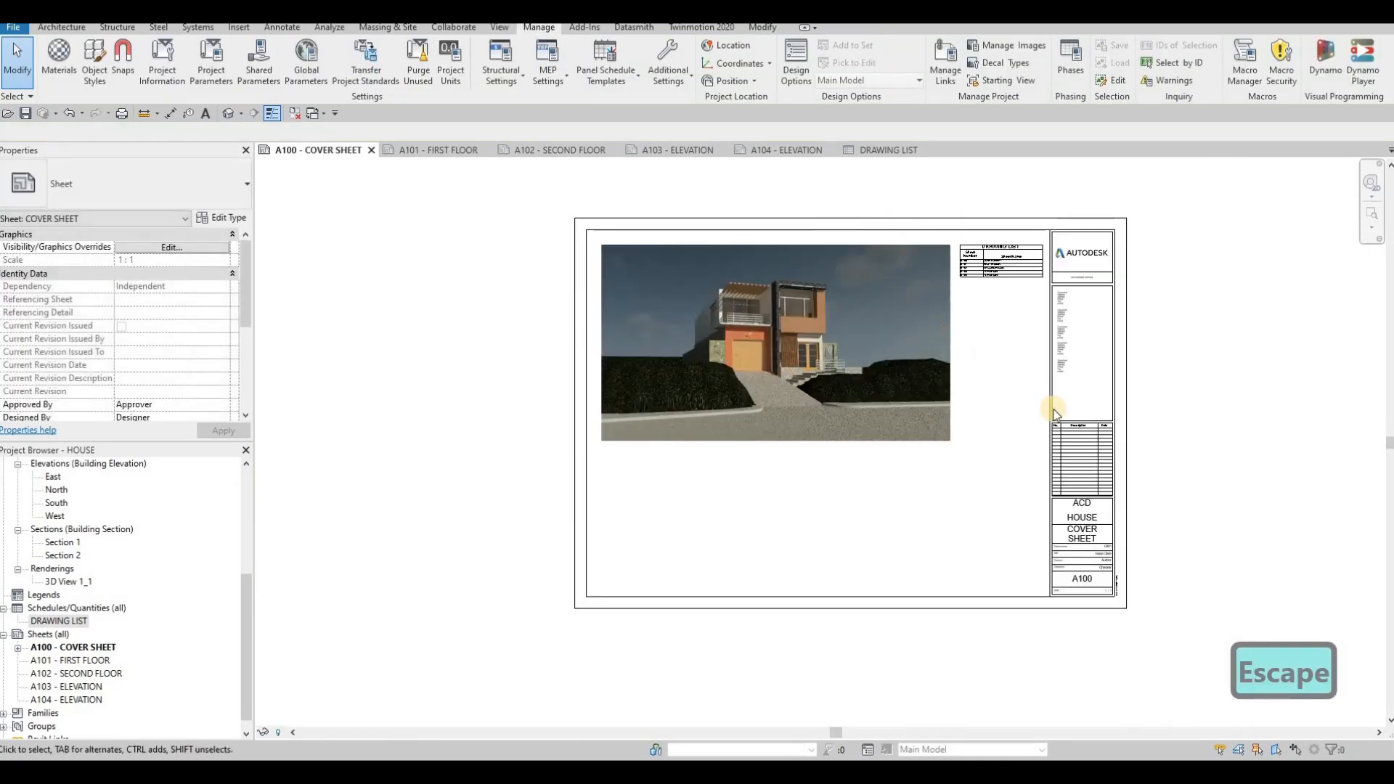
# - Place the Level 1 floor plan view on the A101 - FIRST FLOOR sheet
pyautogui.press('F1')
pyautogui.moveTo(857, 486); pyautogui.dragTo(720, 470, button='middle')
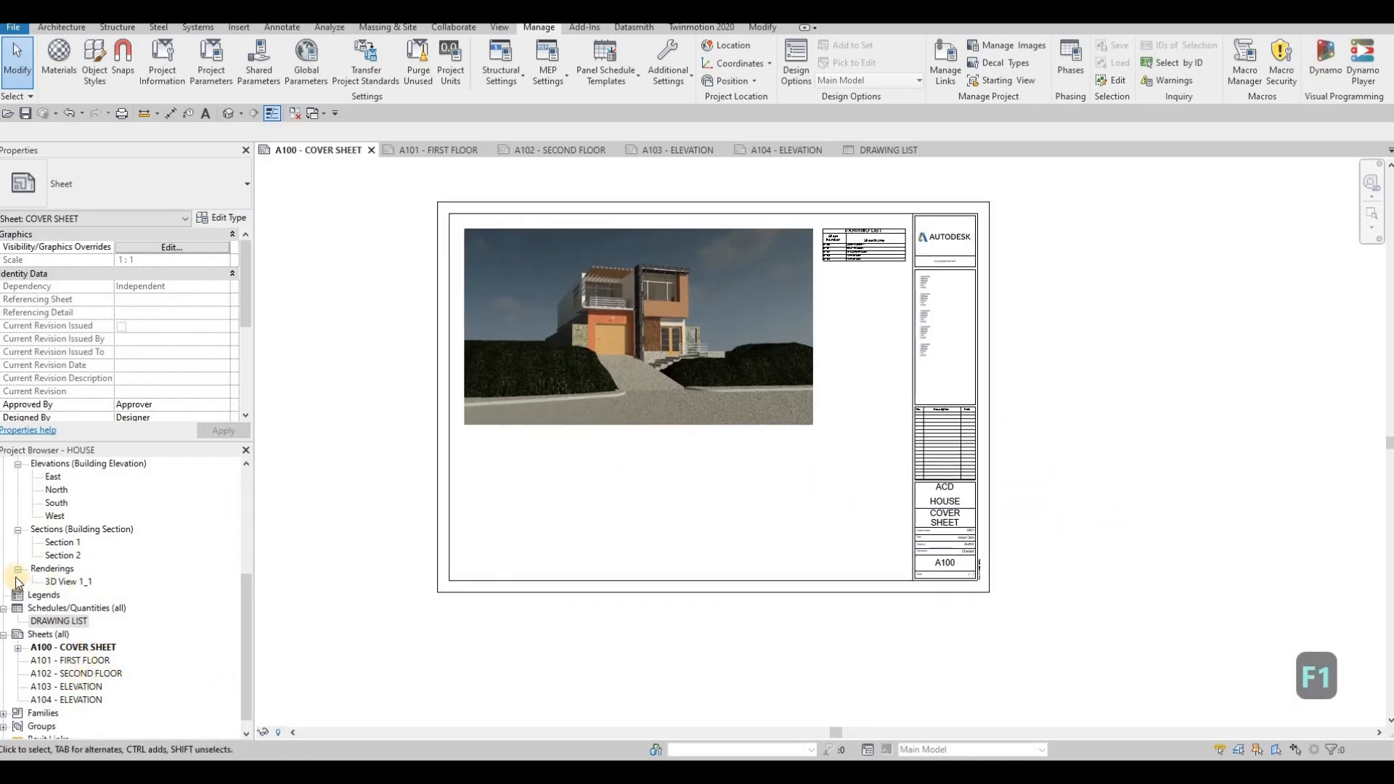
pyautogui.scroll(5, 27, 574)
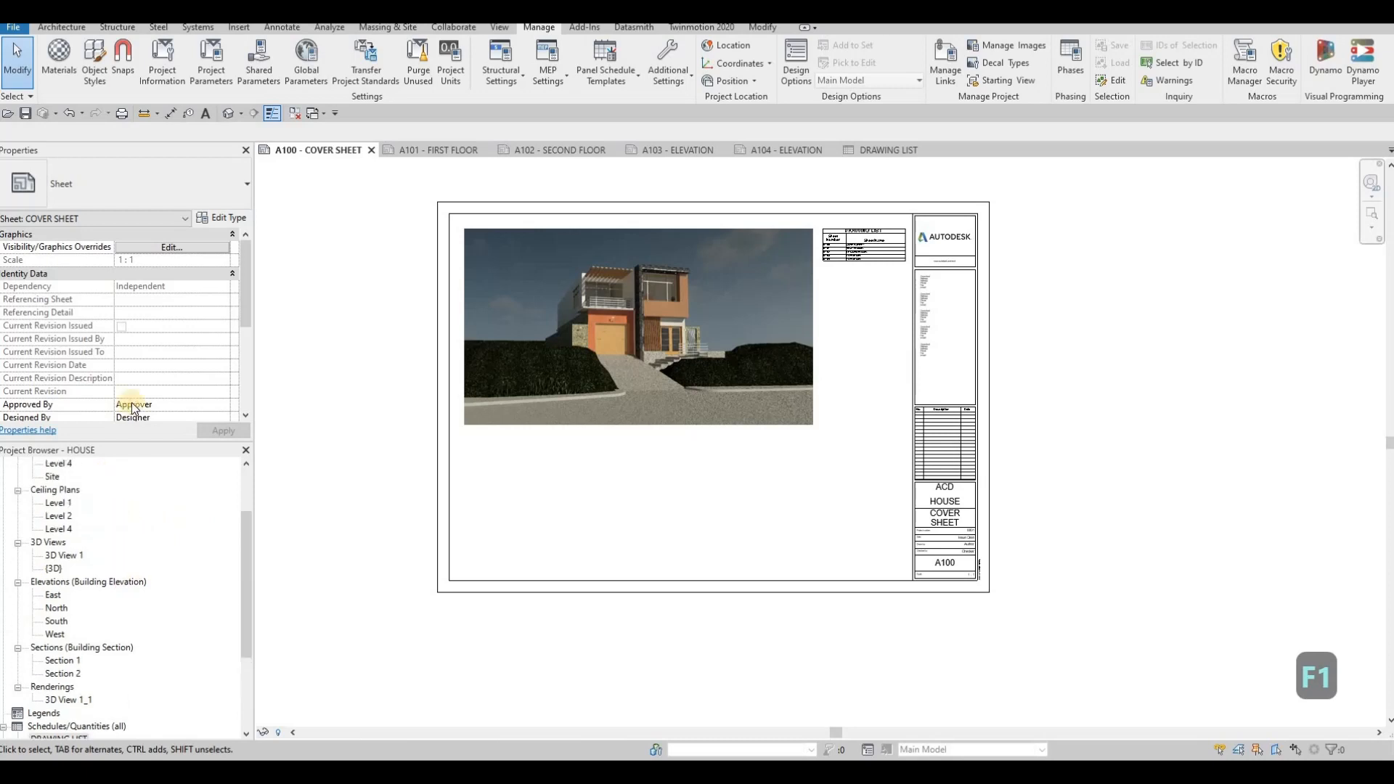
pyautogui.click(434, 150)
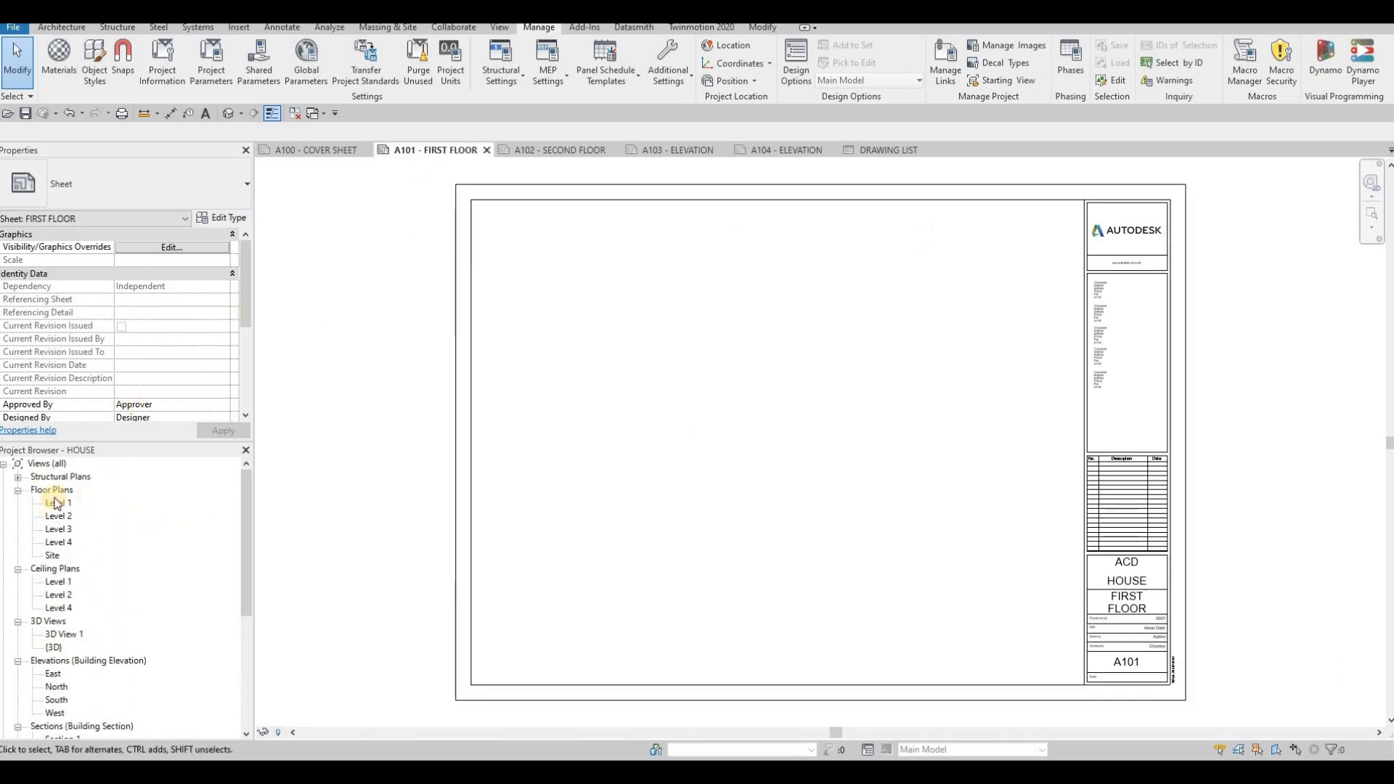
pyautogui.click(58, 503)
pyautogui.moveTo(58, 506); pyautogui.dragTo(791, 435)
pyautogui.click(791, 434)
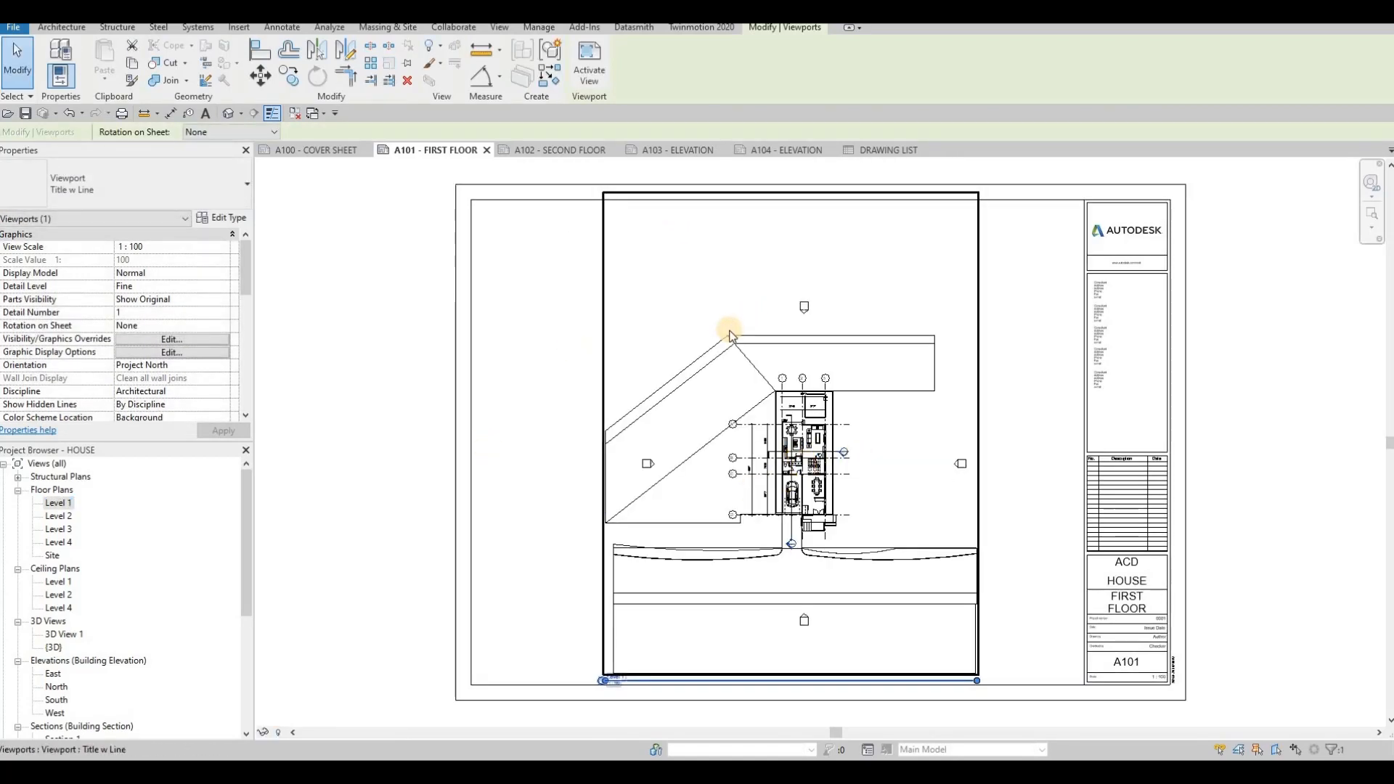
# - Delete the floor plan viewport from the A101 sheet and set the Level 1 view scale to 1 : 200
pyautogui.press('Delete')
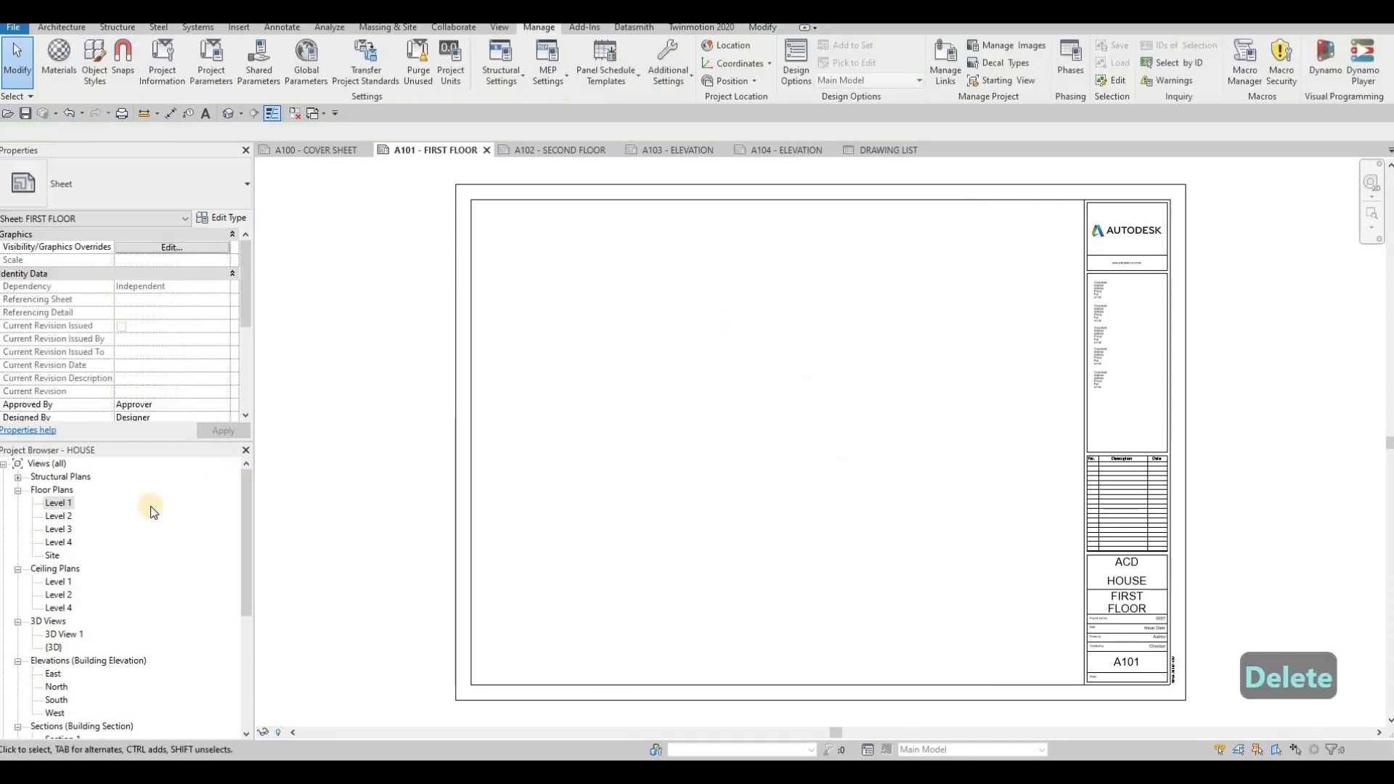
pyautogui.doubleClick(58, 503)
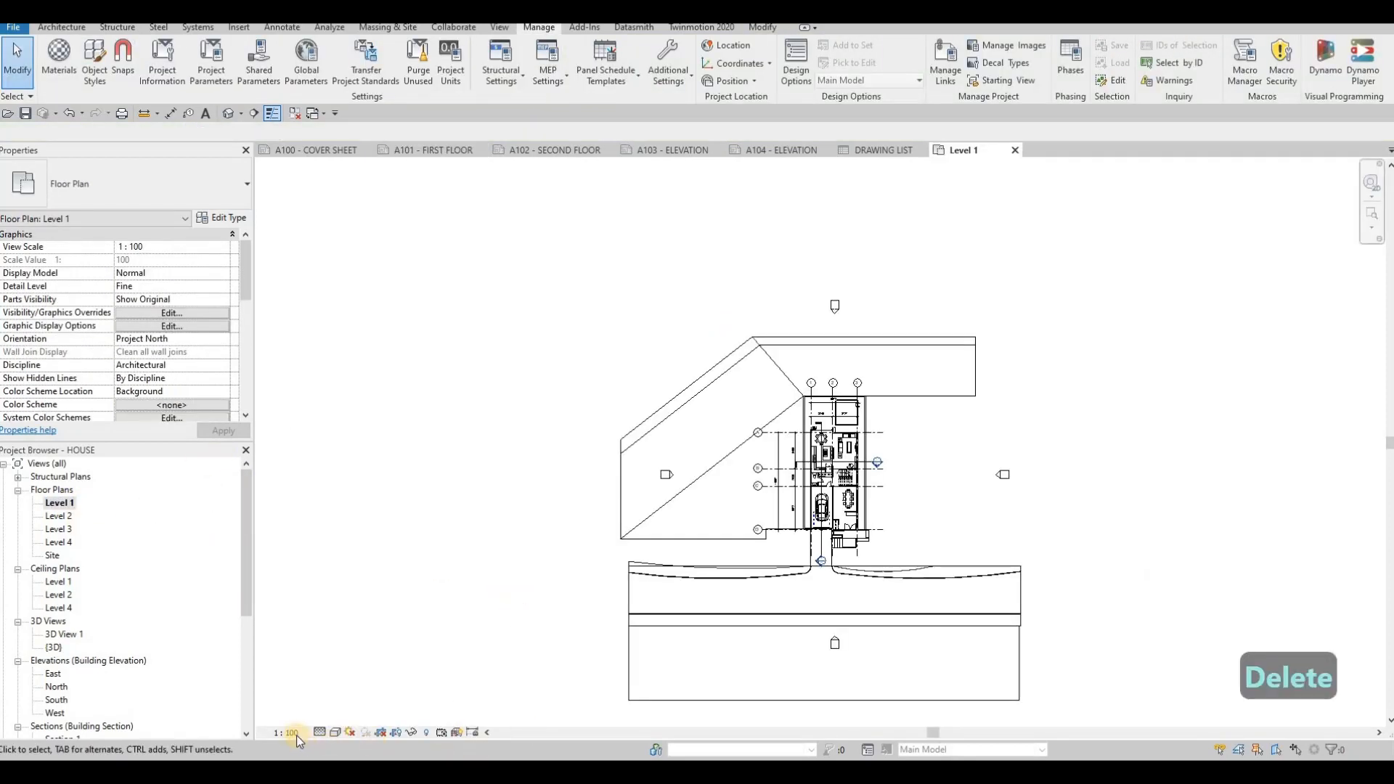
pyautogui.click(294, 732)
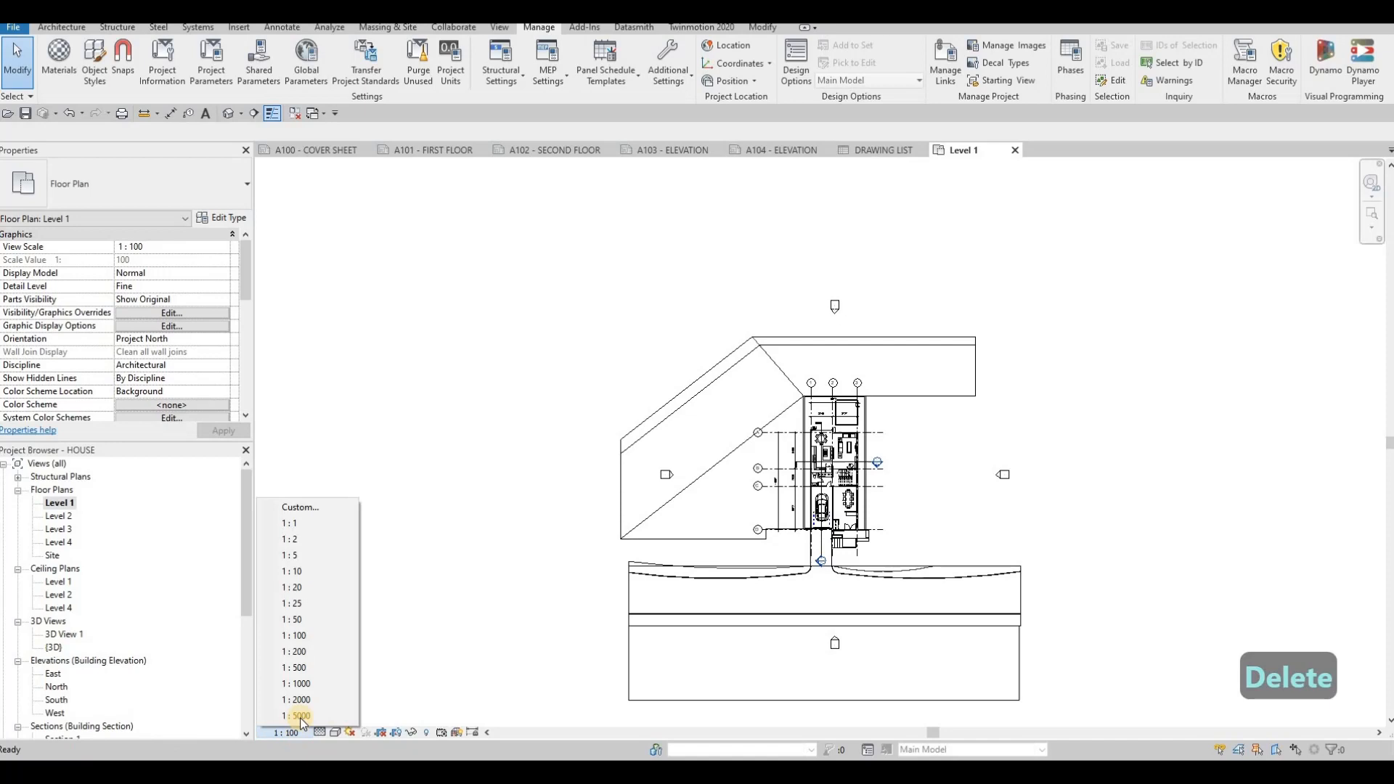
pyautogui.click(308, 652)
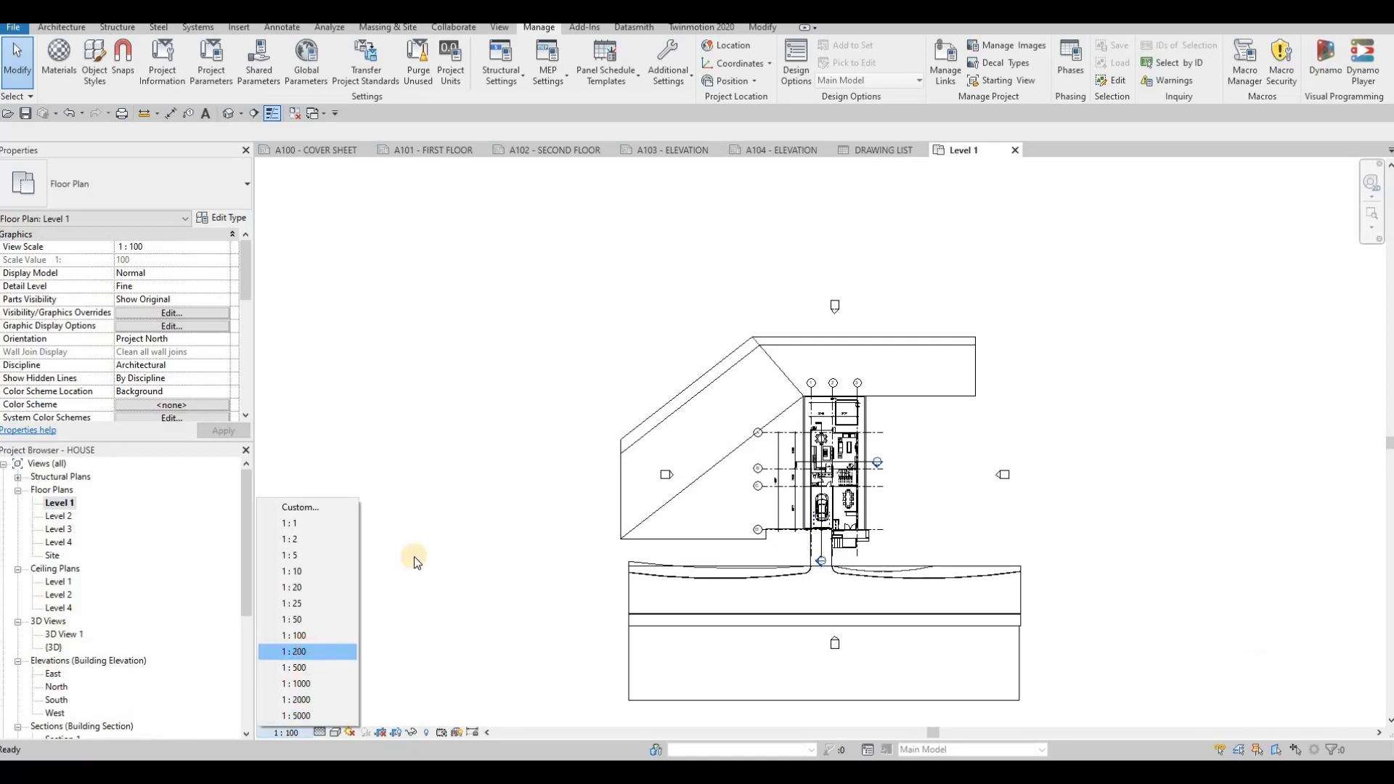
pyautogui.click(405, 153)
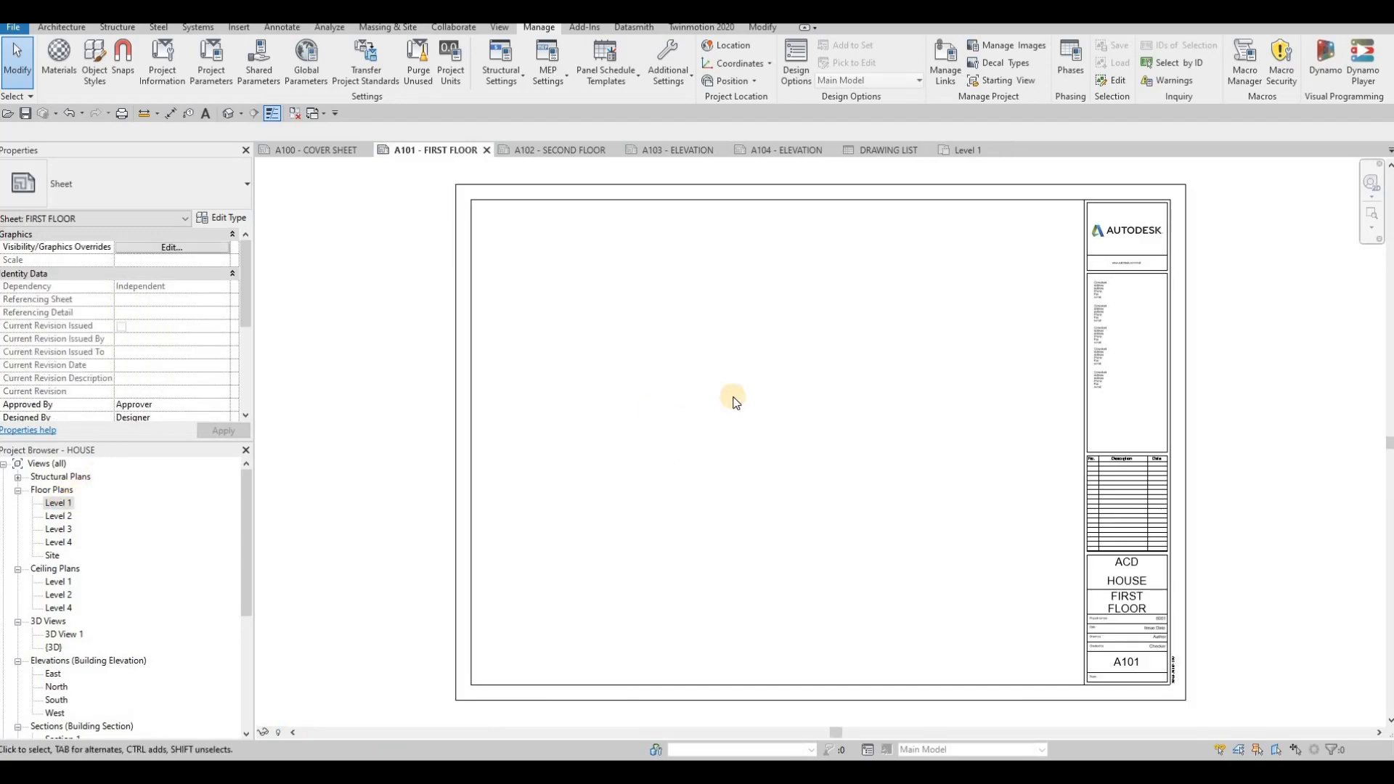
pyautogui.click(785, 419)
pyautogui.click(784, 418)
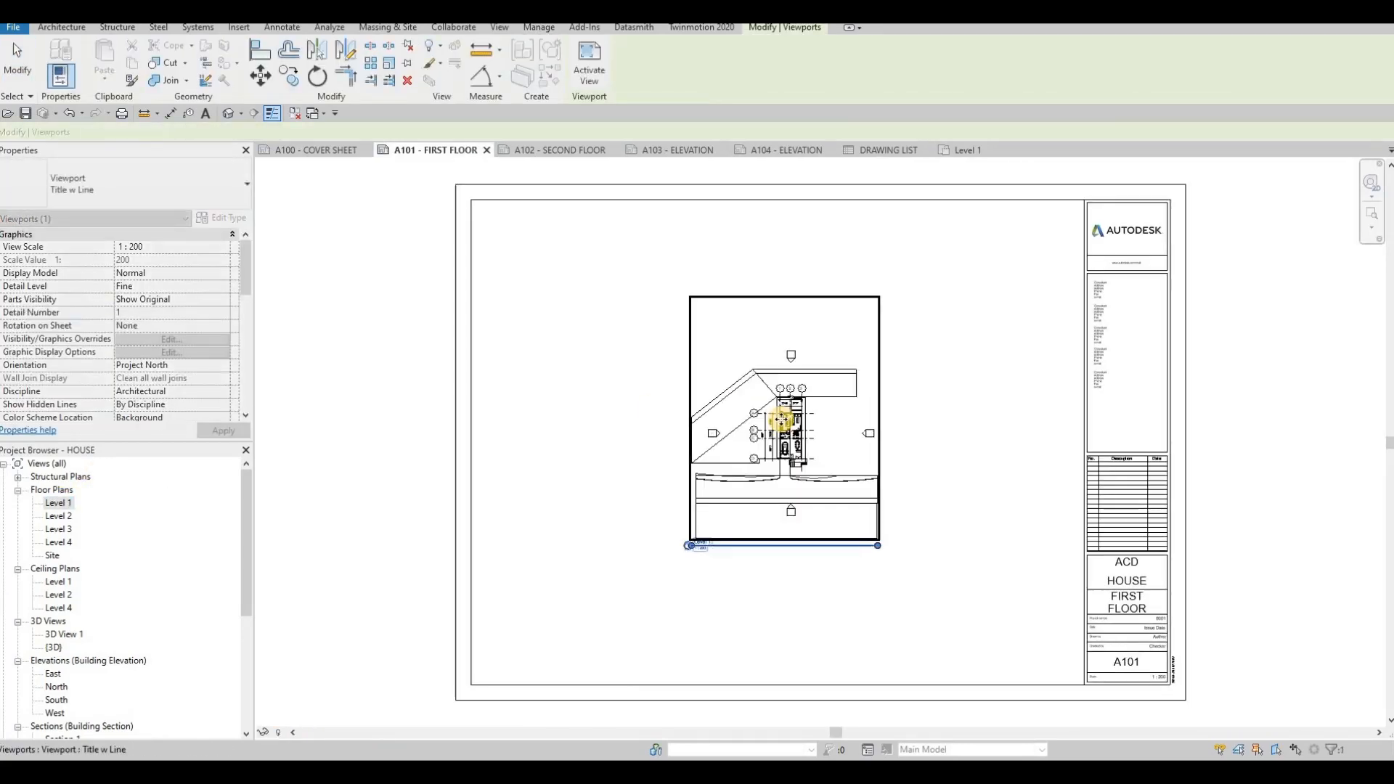
pyautogui.hotkey('ctrl', 'z')
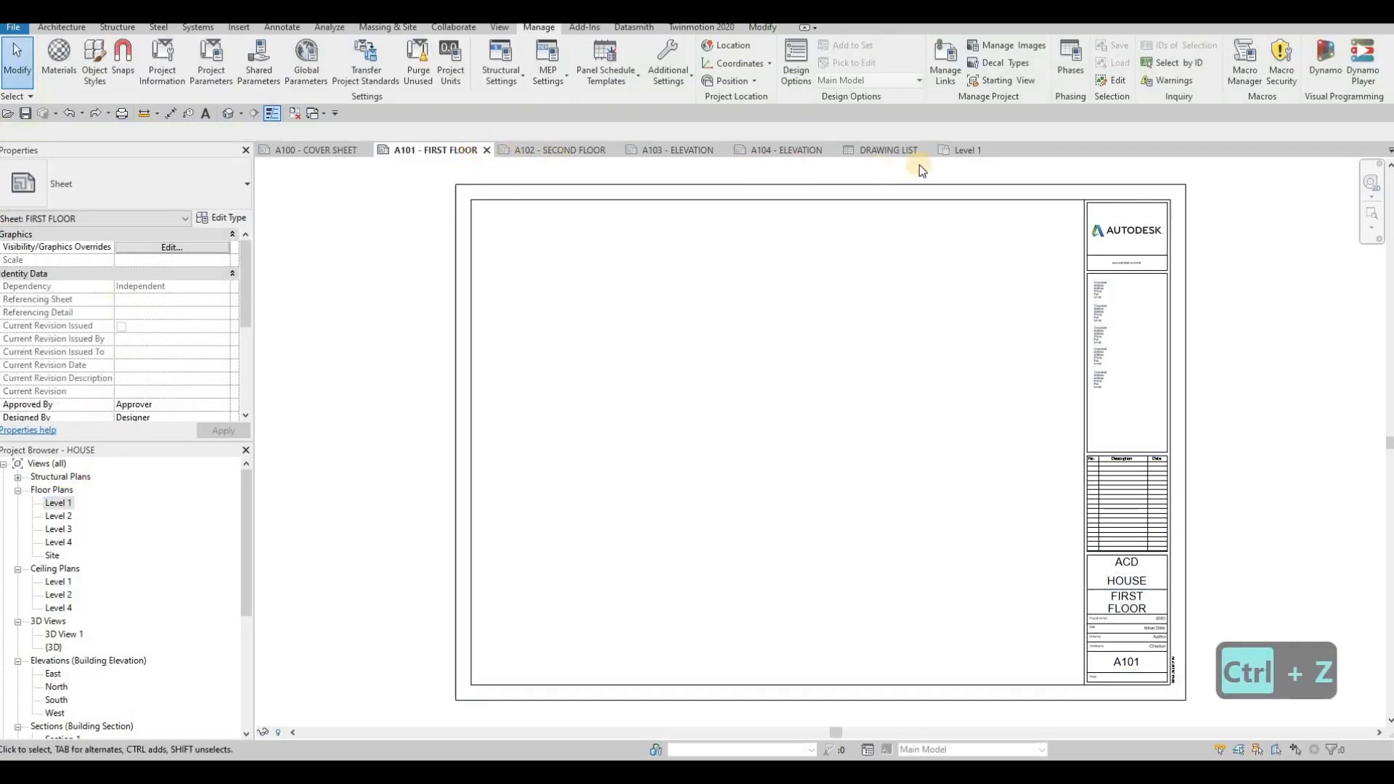
# - Set the Level 1 floor plan view scale to 1 : 50
pyautogui.click(961, 152)
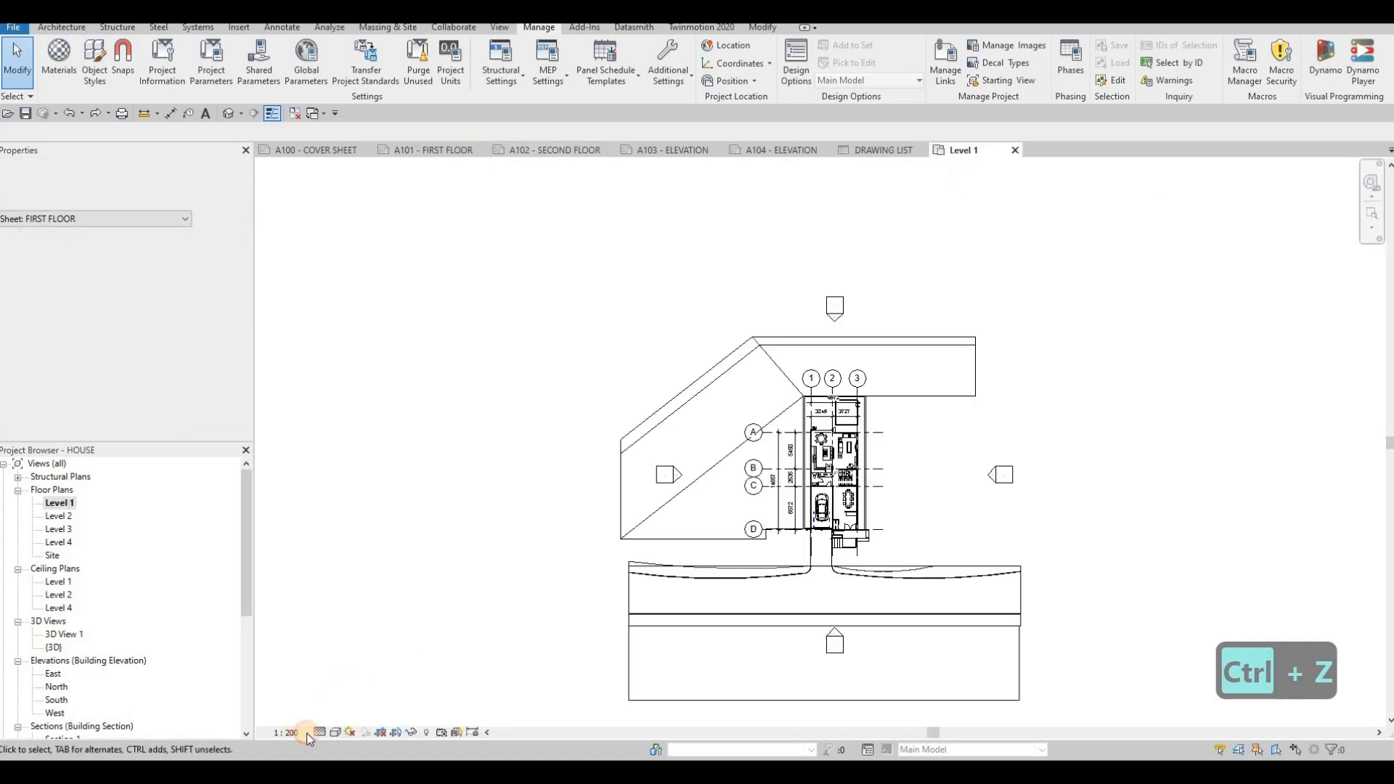
pyautogui.click(293, 734)
pyautogui.click(294, 619)
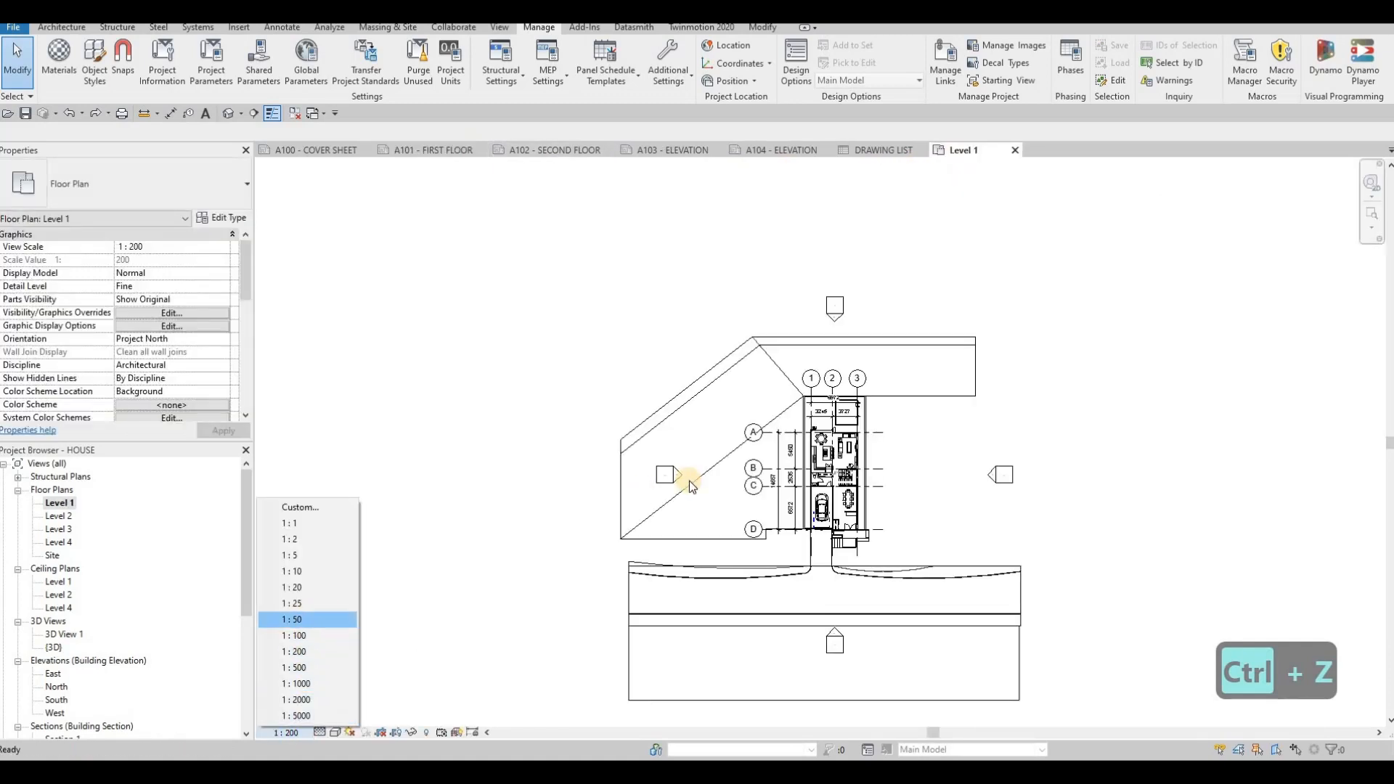
# - Place the Level 1 floor plan view on the A101 - FIRST FLOOR sheet
pyautogui.click(430, 150)
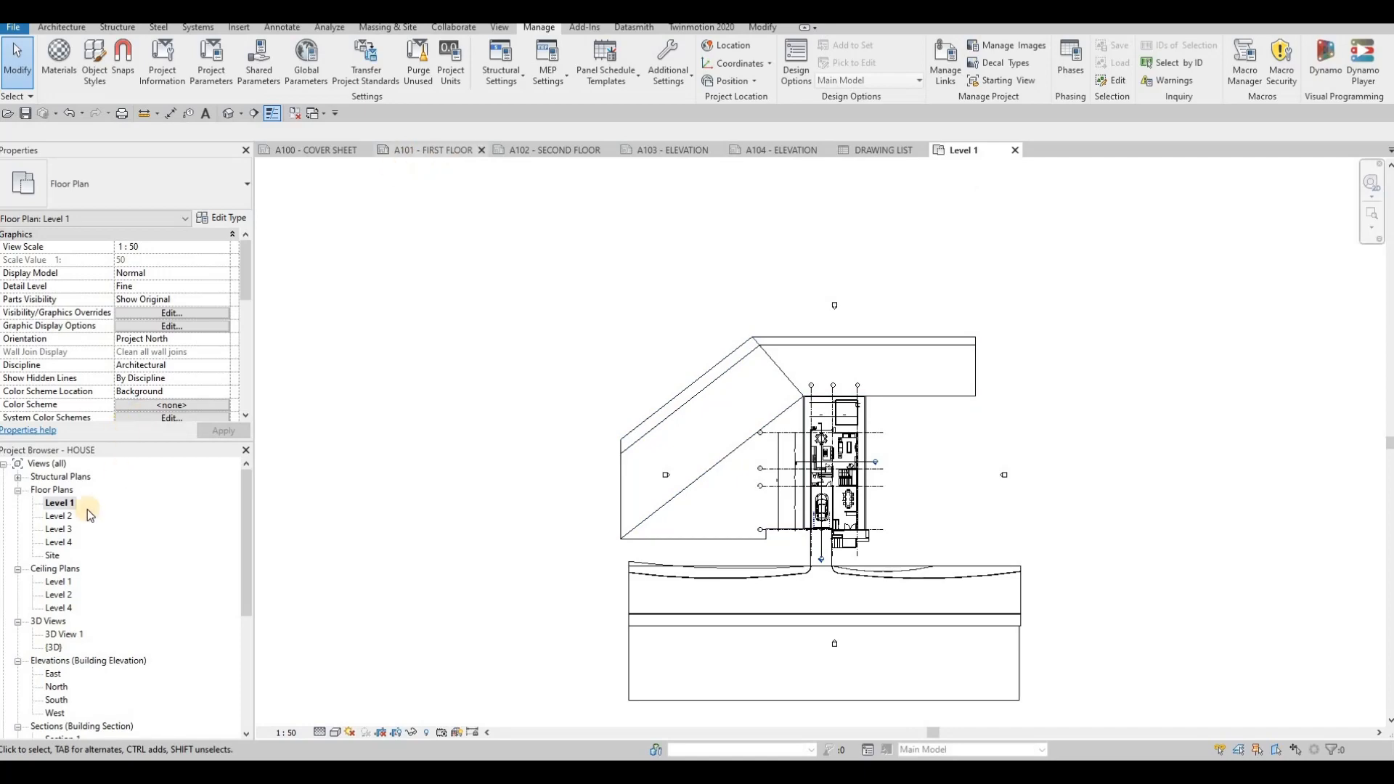
pyautogui.moveTo(409, 475); pyautogui.dragTo(812, 420)
pyautogui.click(782, 485)
pyautogui.scroll(-1, 804, 506)
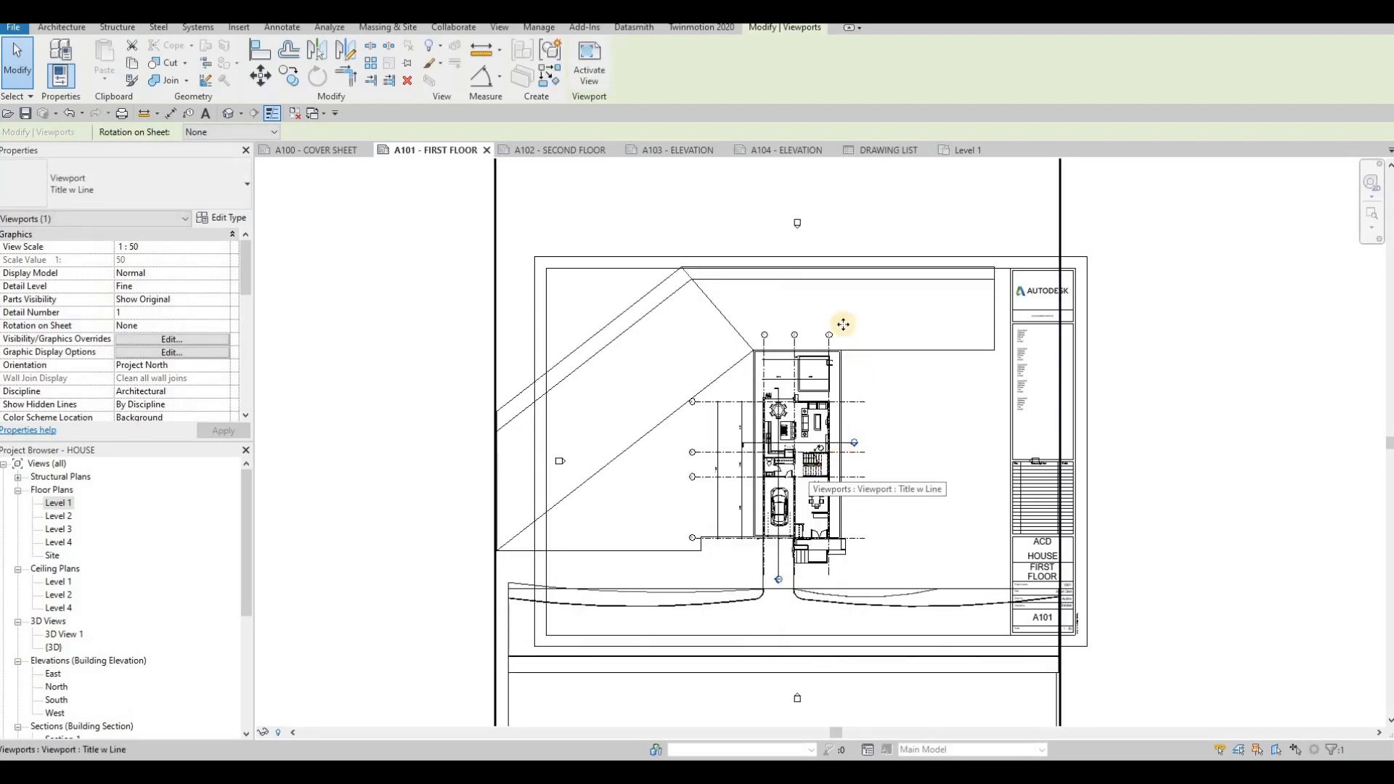
pyautogui.scroll(-2, 841, 455)
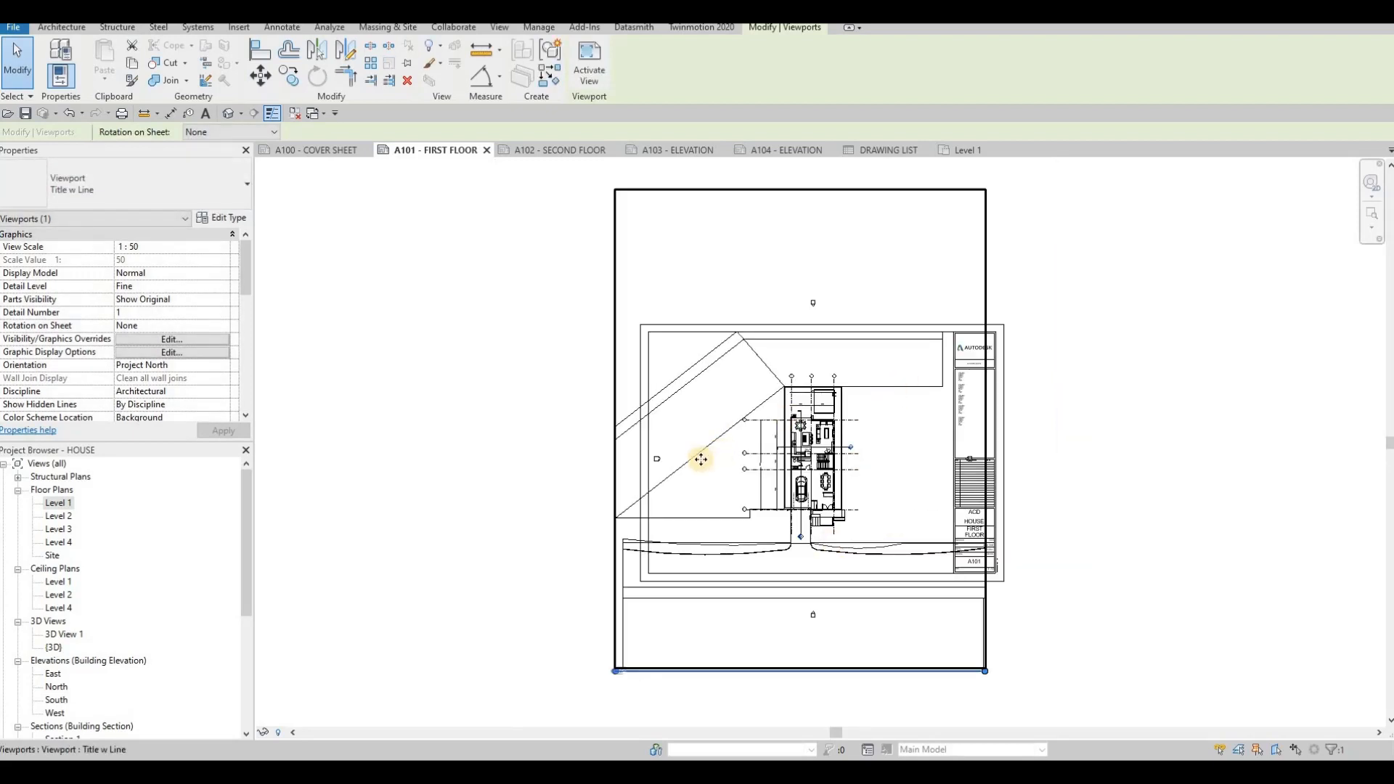
pyautogui.scroll(2, 772, 481)
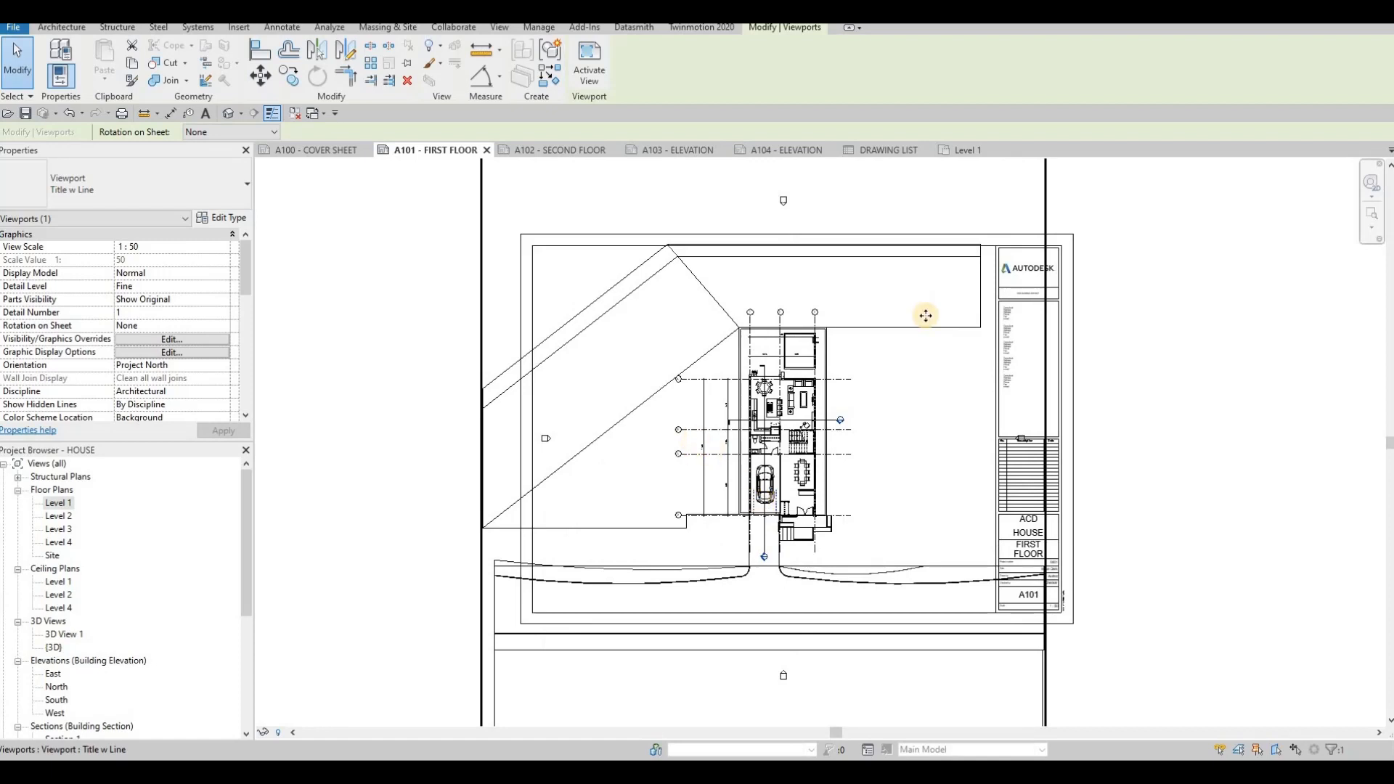
# - Turn on the crop view, visible crop region and annotation crop for the Level 1 view
pyautogui.click(979, 152)
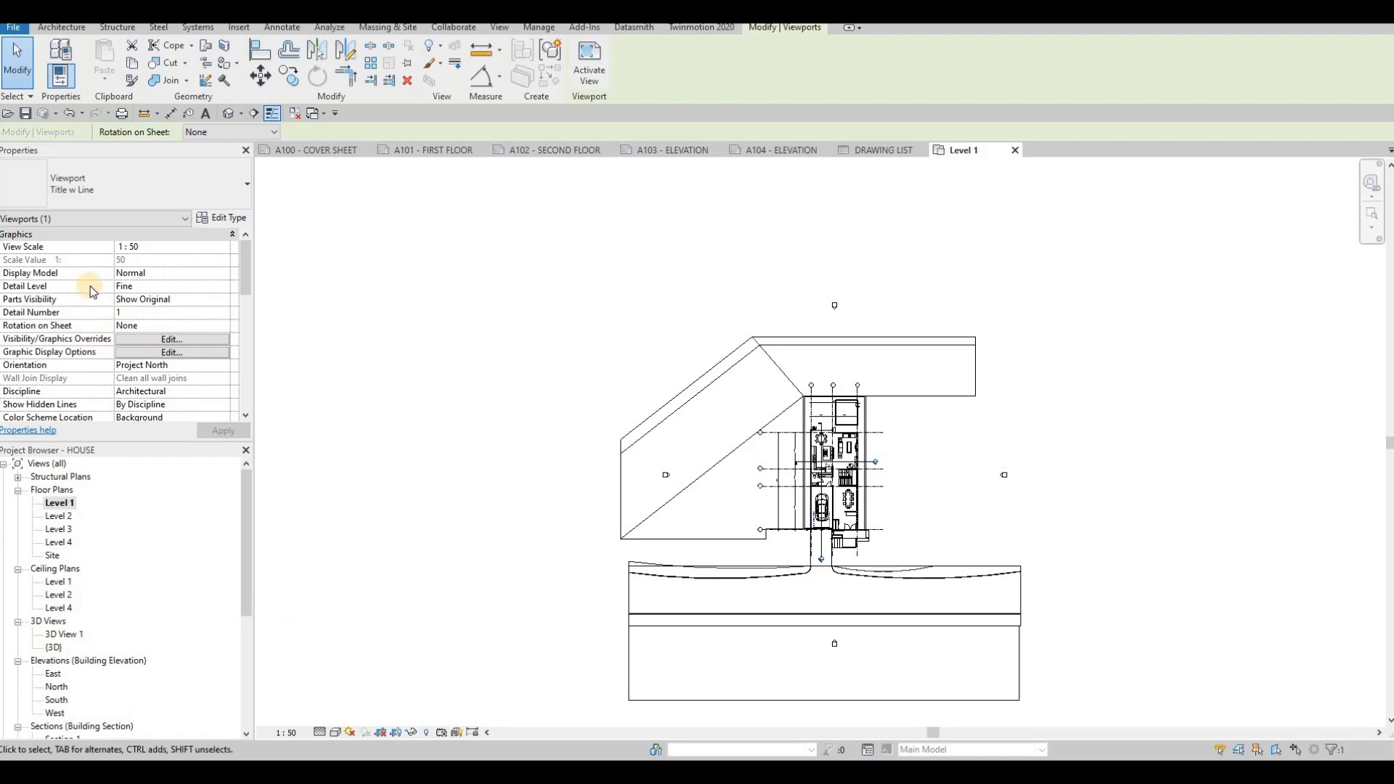
pyautogui.scroll(-3, 160, 347)
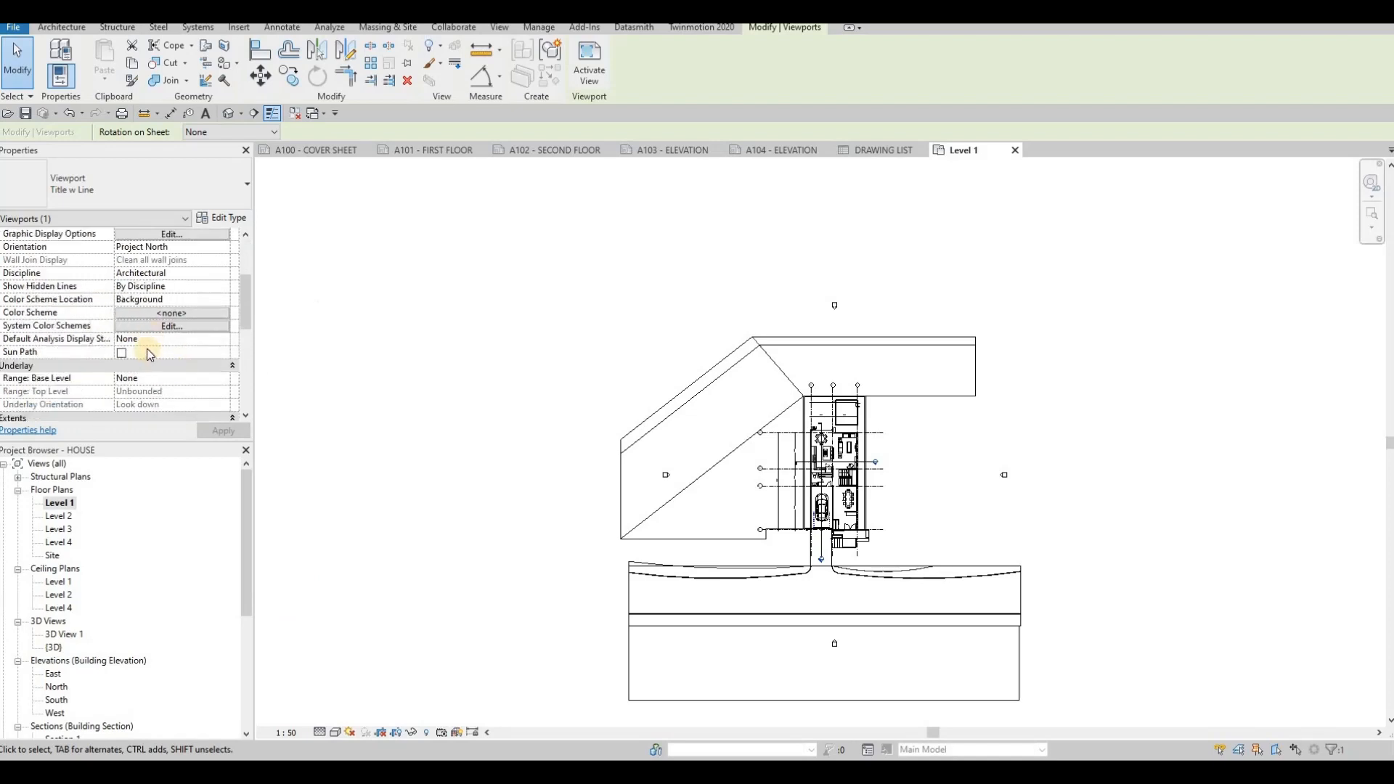
pyautogui.scroll(-5, 146, 349)
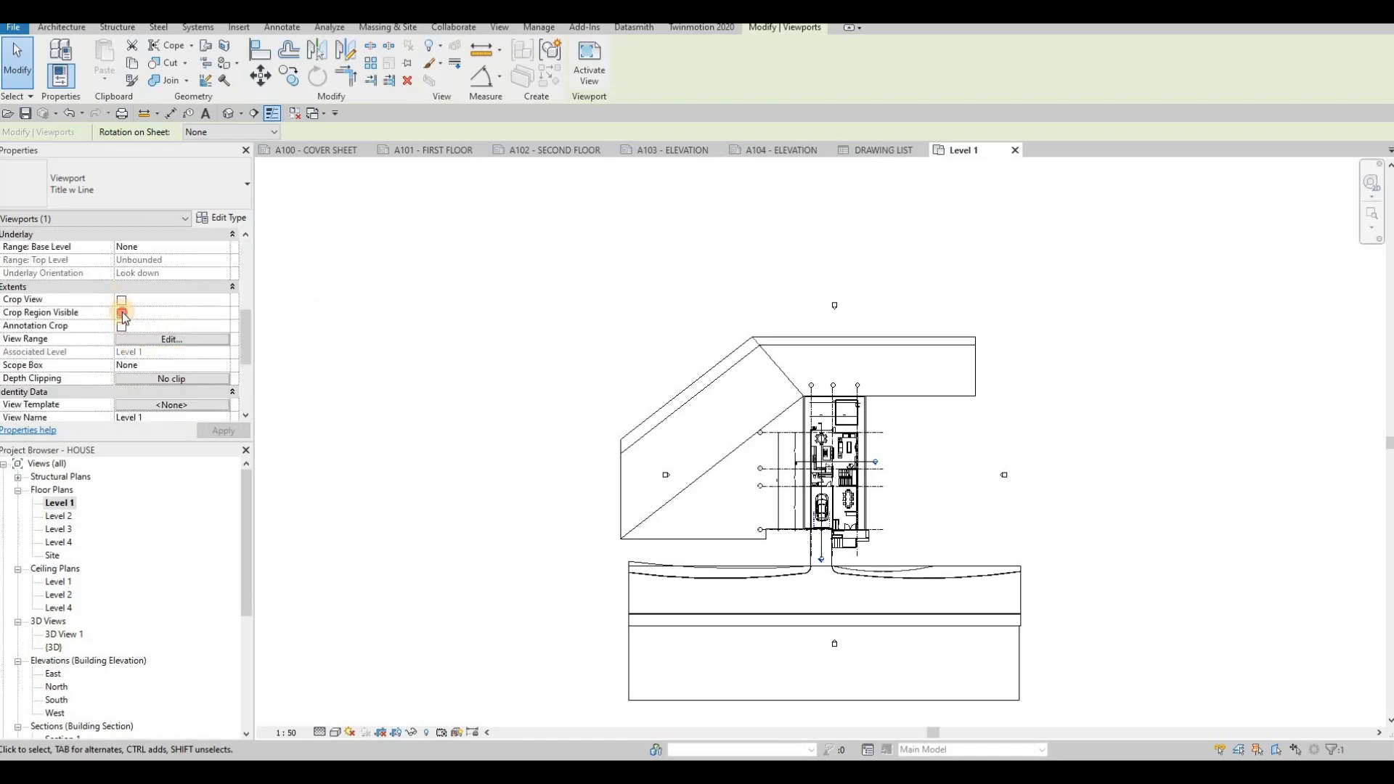
pyautogui.click(122, 314)
pyautogui.click(121, 327)
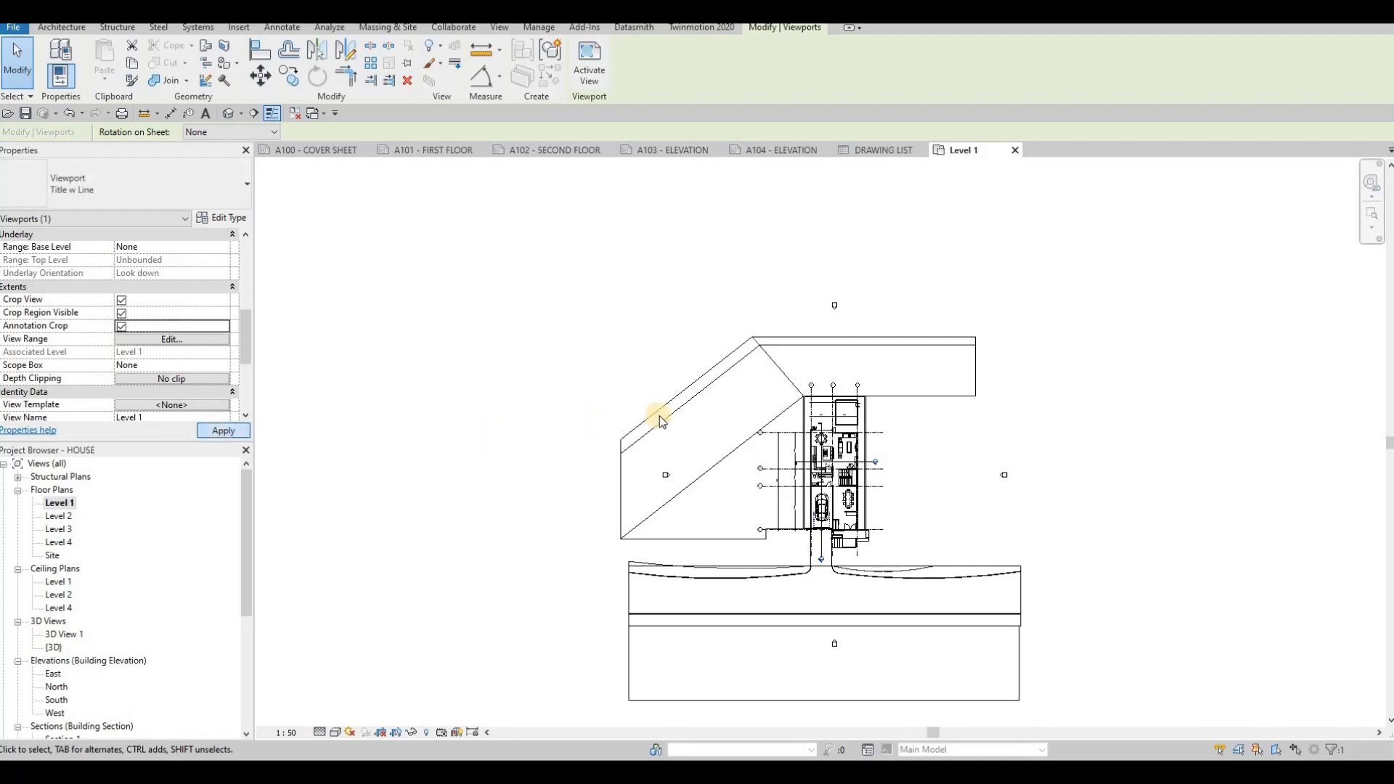
# - Resize the Level 1 crop region tightly around the house plan, then hide the crop region boundary
pyautogui.scroll(-2, 659, 418)
pyautogui.click(751, 254)
pyautogui.moveTo(750, 253); pyautogui.dragTo(749, 295)
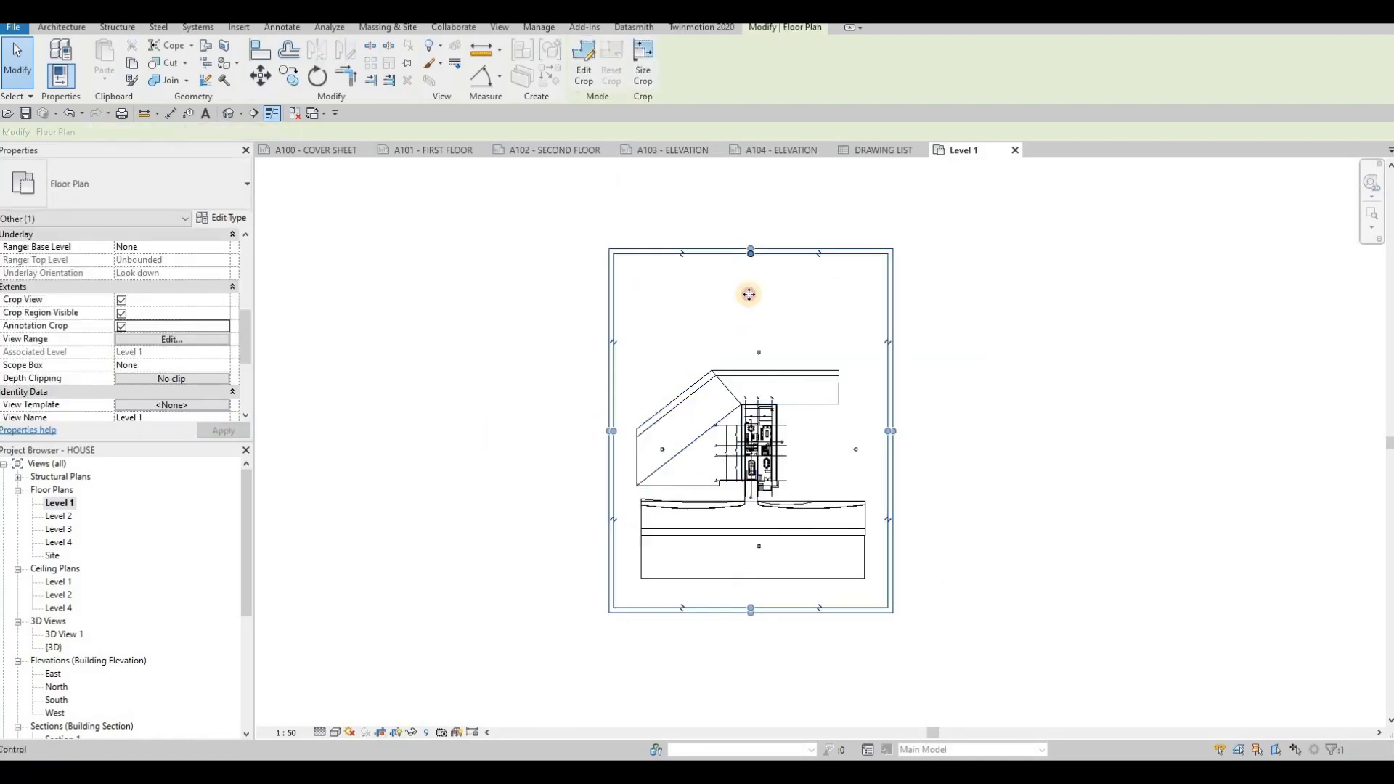
pyautogui.moveTo(749, 363); pyautogui.dragTo(749, 394)
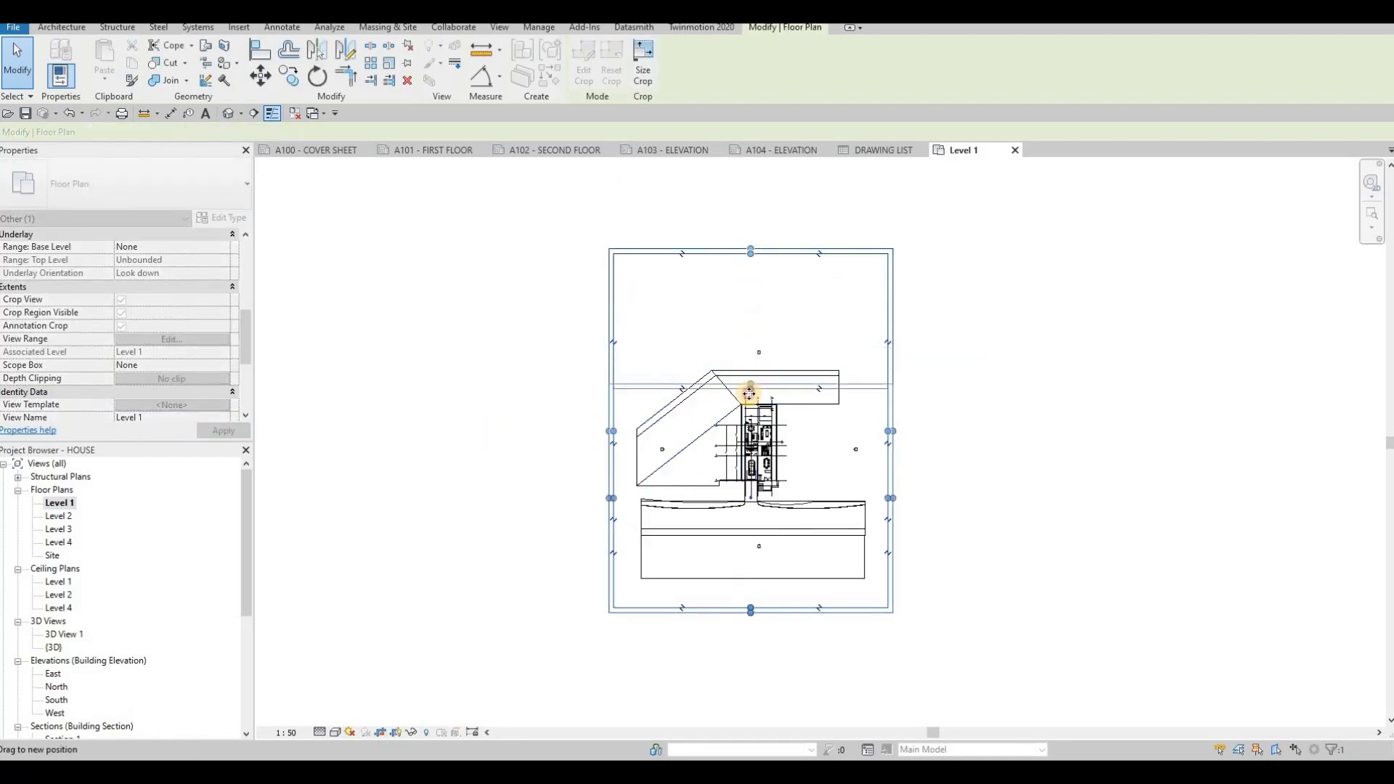
pyautogui.moveTo(884, 500); pyautogui.dragTo(742, 489)
pyautogui.scroll(4, 524, 466)
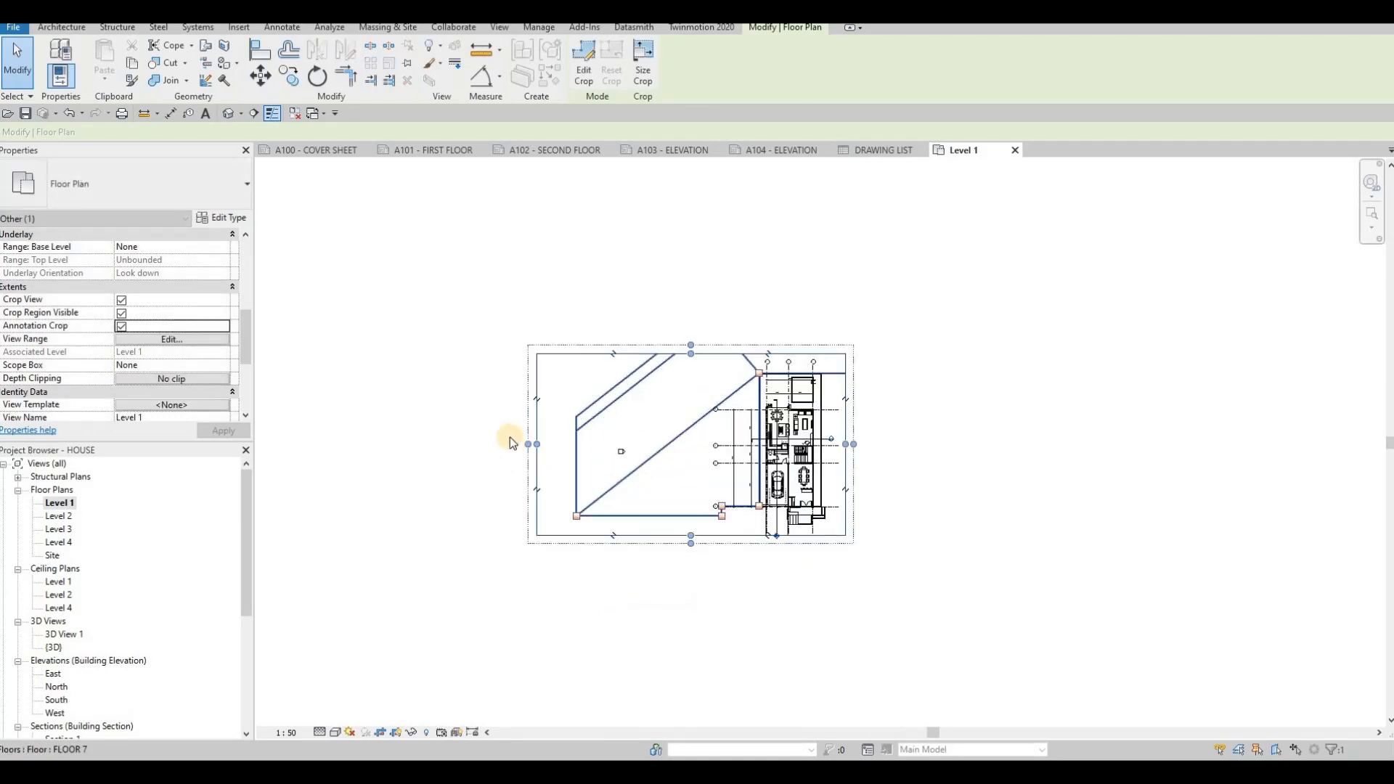
pyautogui.moveTo(711, 432); pyautogui.dragTo(731, 431)
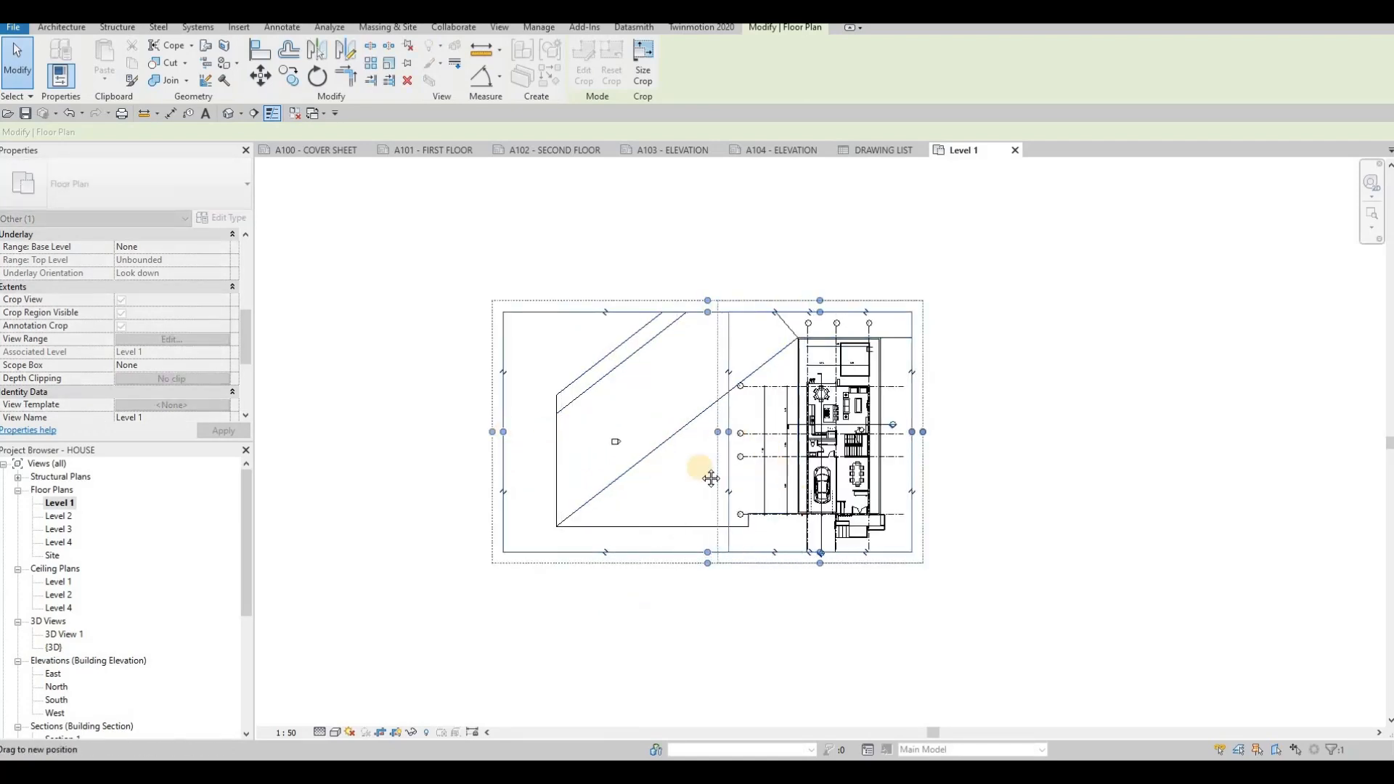
pyautogui.press('Escape')
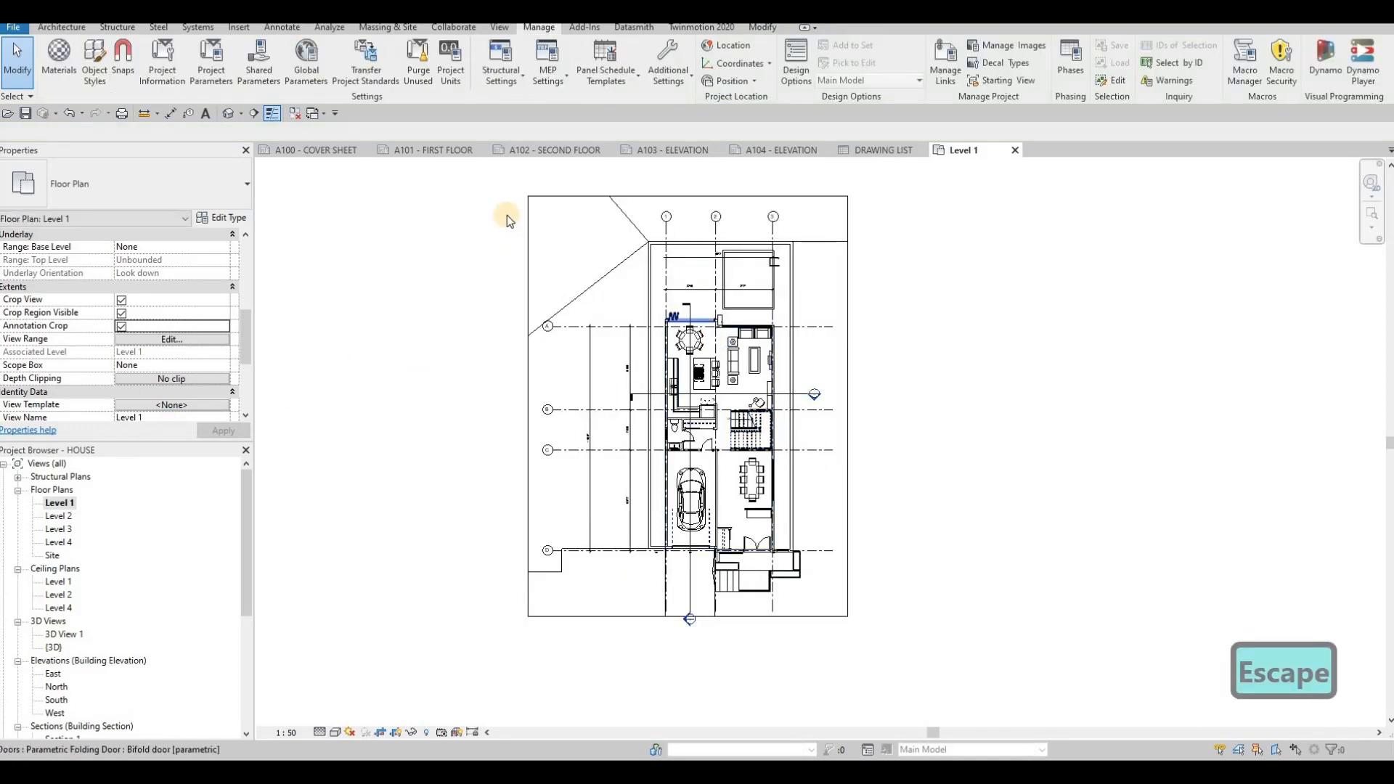
pyautogui.click(121, 313)
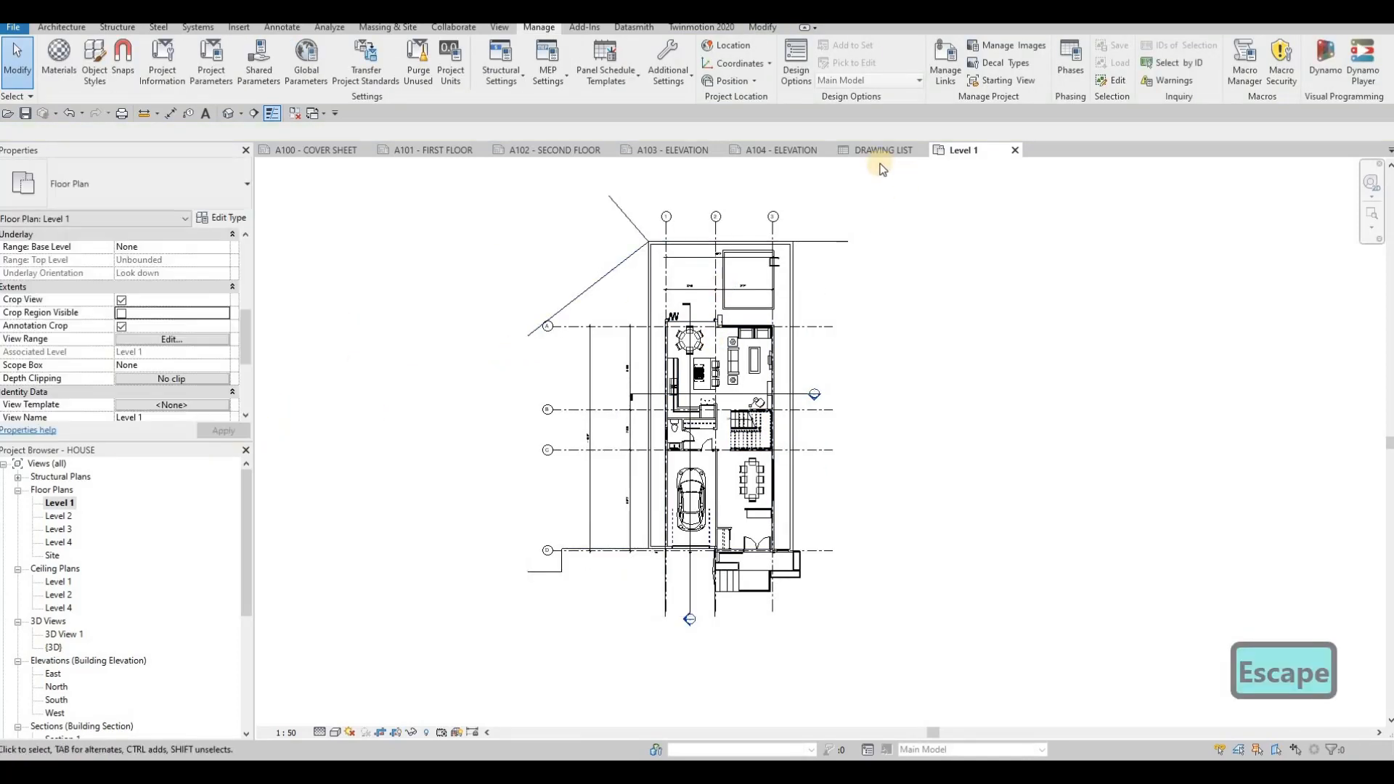
# - Move the Level 1 viewport toward the upper-left corner of the A101 sheet
pyautogui.click(426, 153)
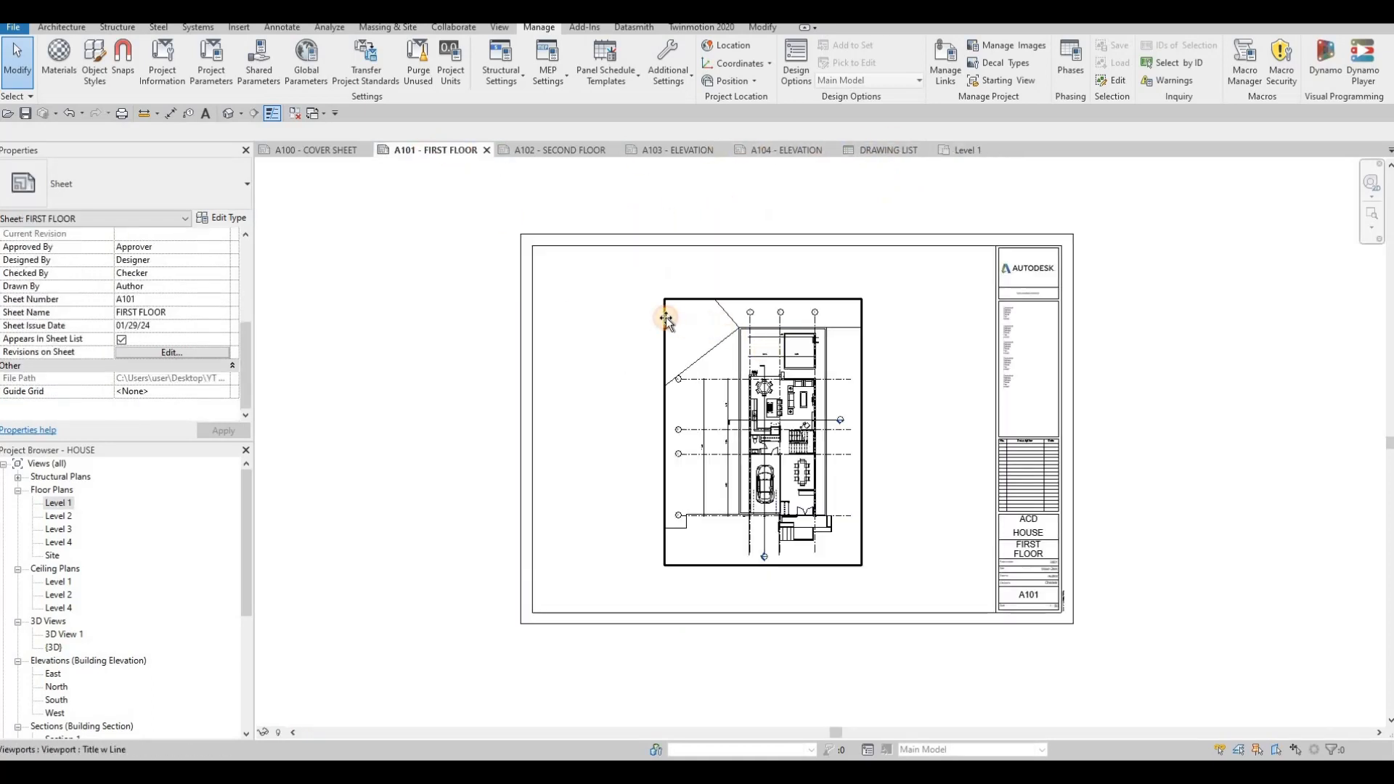
pyautogui.moveTo(665, 318); pyautogui.dragTo(555, 281)
pyautogui.press('Escape')
pyautogui.moveTo(602, 365); pyautogui.dragTo(639, 321, button='middle')
pyautogui.press('Escape')
pyautogui.scroll(-1, 639, 321)
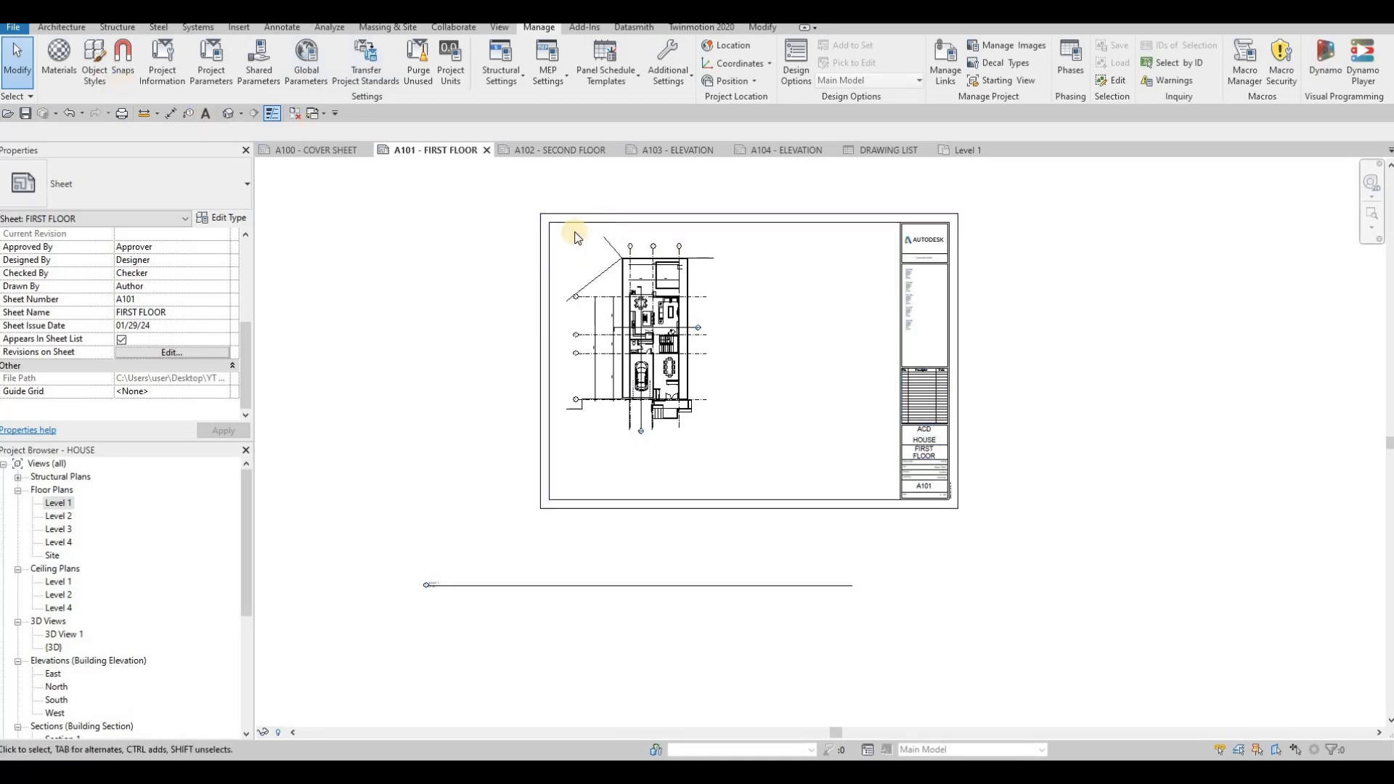
# - Draw a rectangular Thin Lines detail line frame around the floor plan on the A101 sheet
pyautogui.click(65, 27)
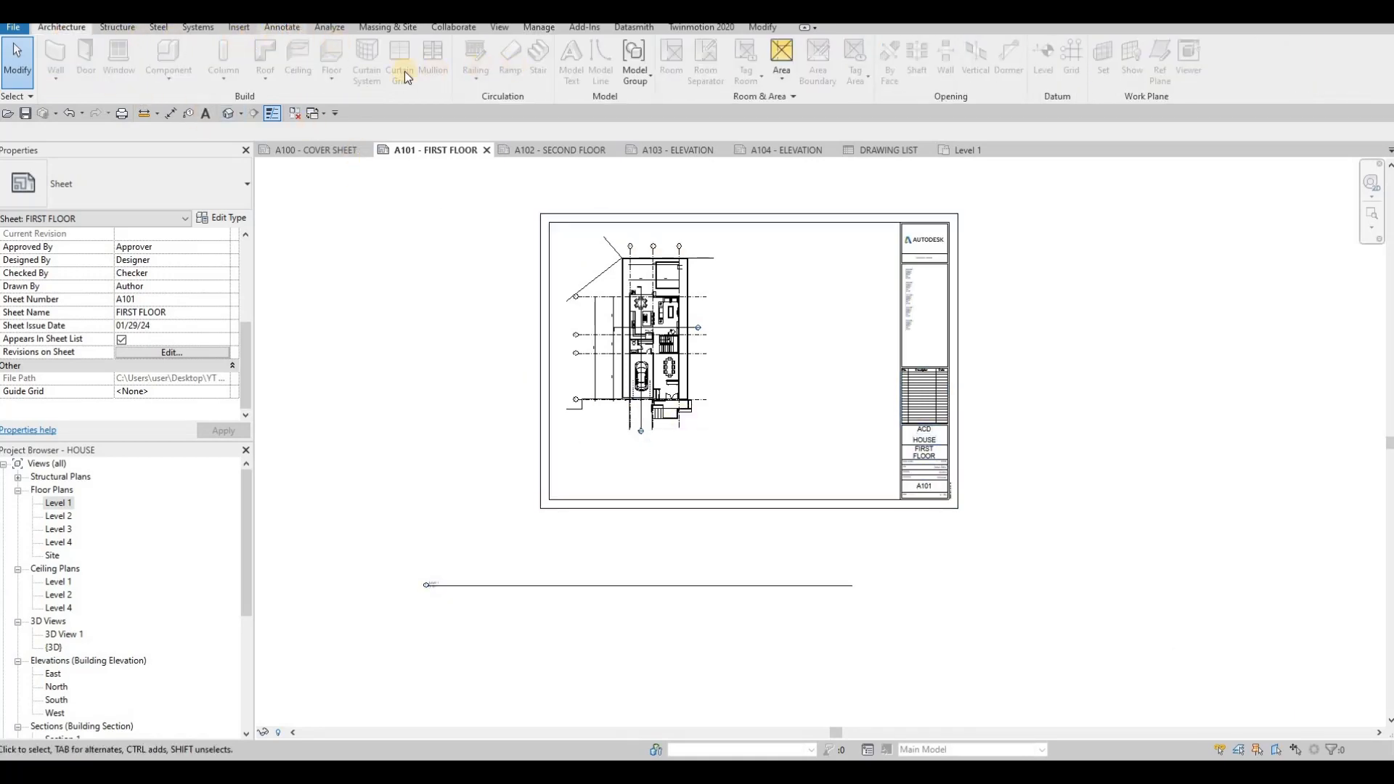
pyautogui.click(282, 27)
pyautogui.click(369, 66)
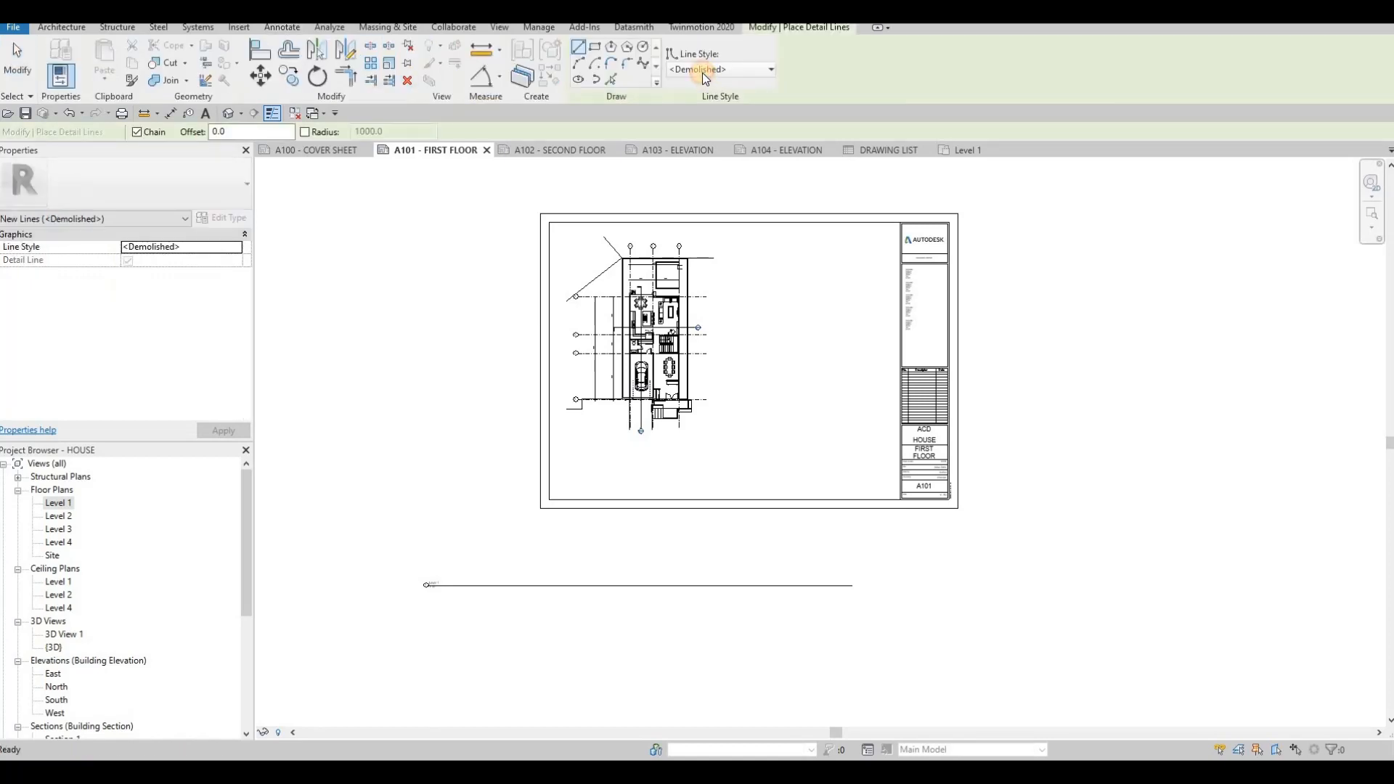
pyautogui.click(703, 73)
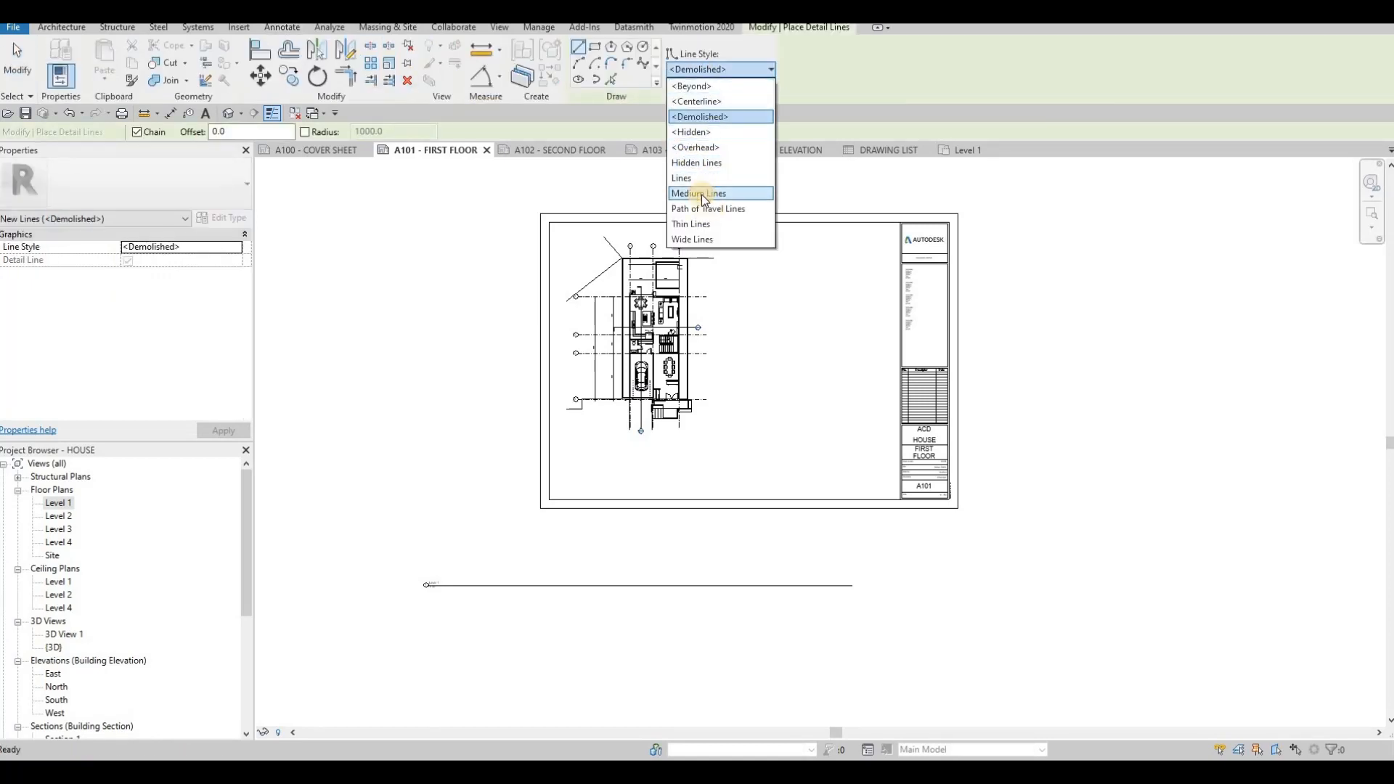
pyautogui.click(691, 223)
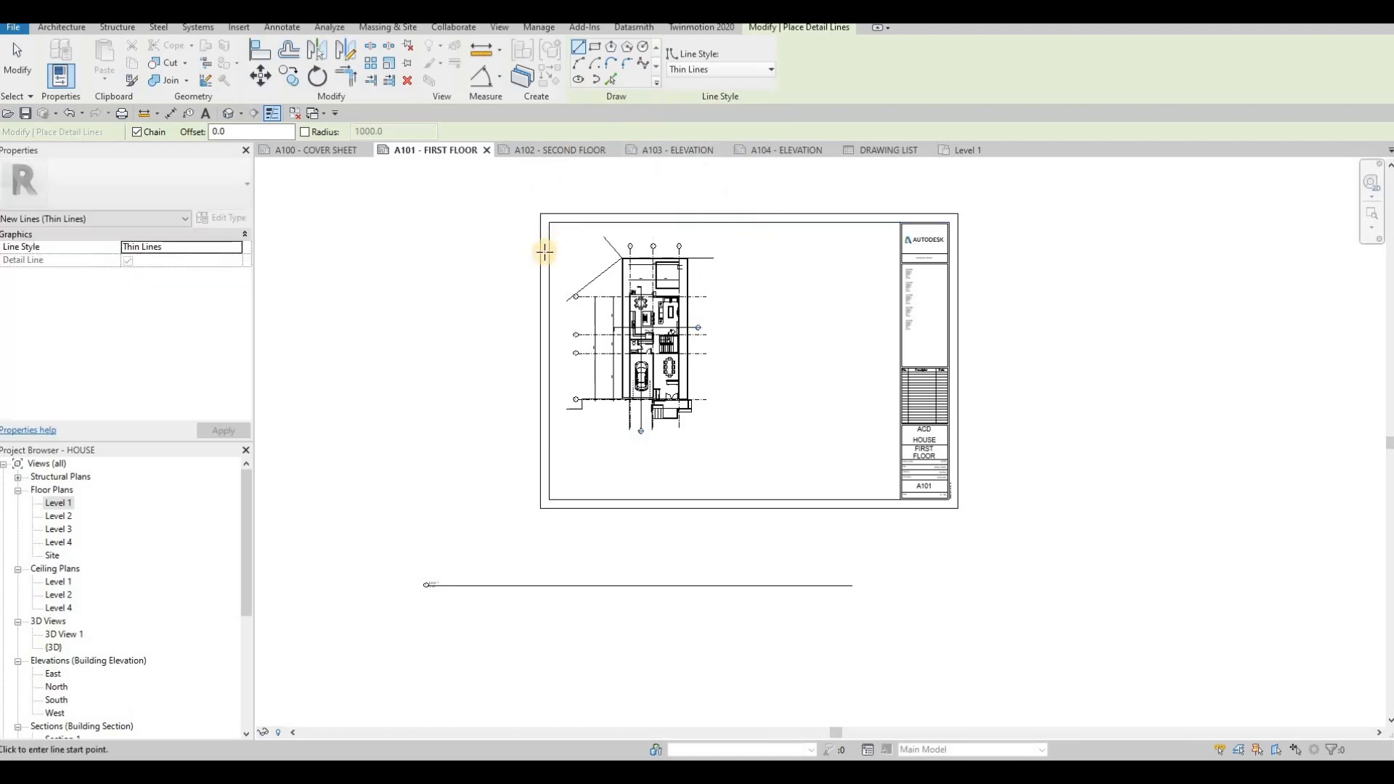
pyautogui.scroll(3, 555, 231)
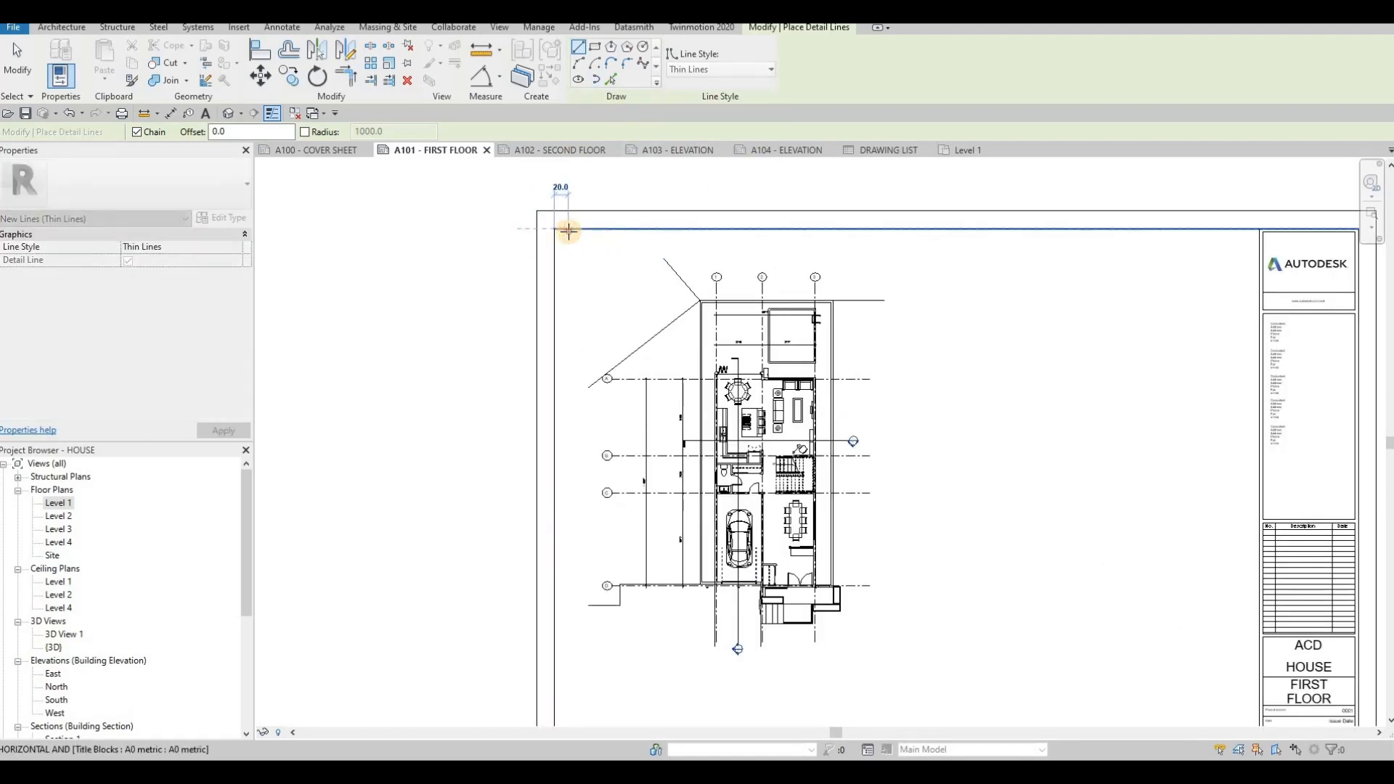
pyautogui.click(568, 229)
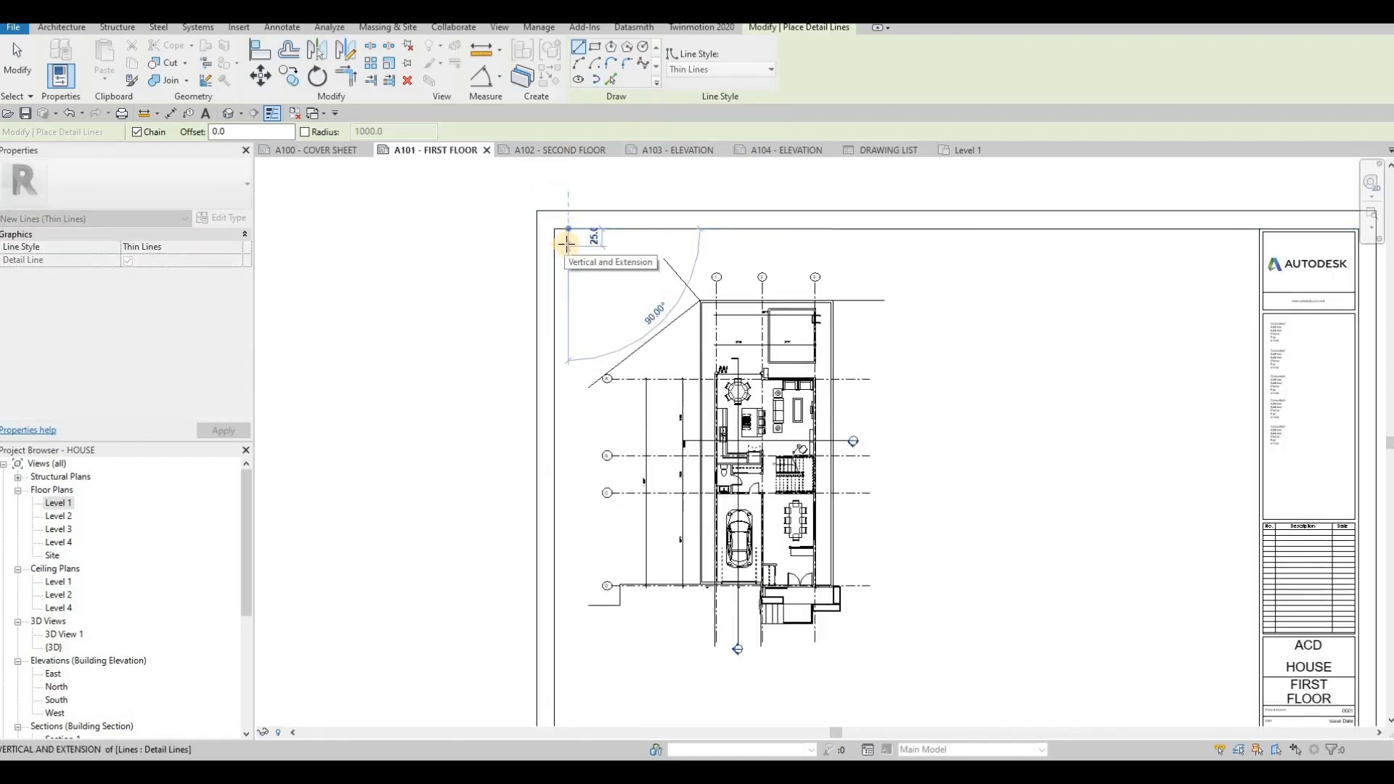
pyautogui.press('Escape')
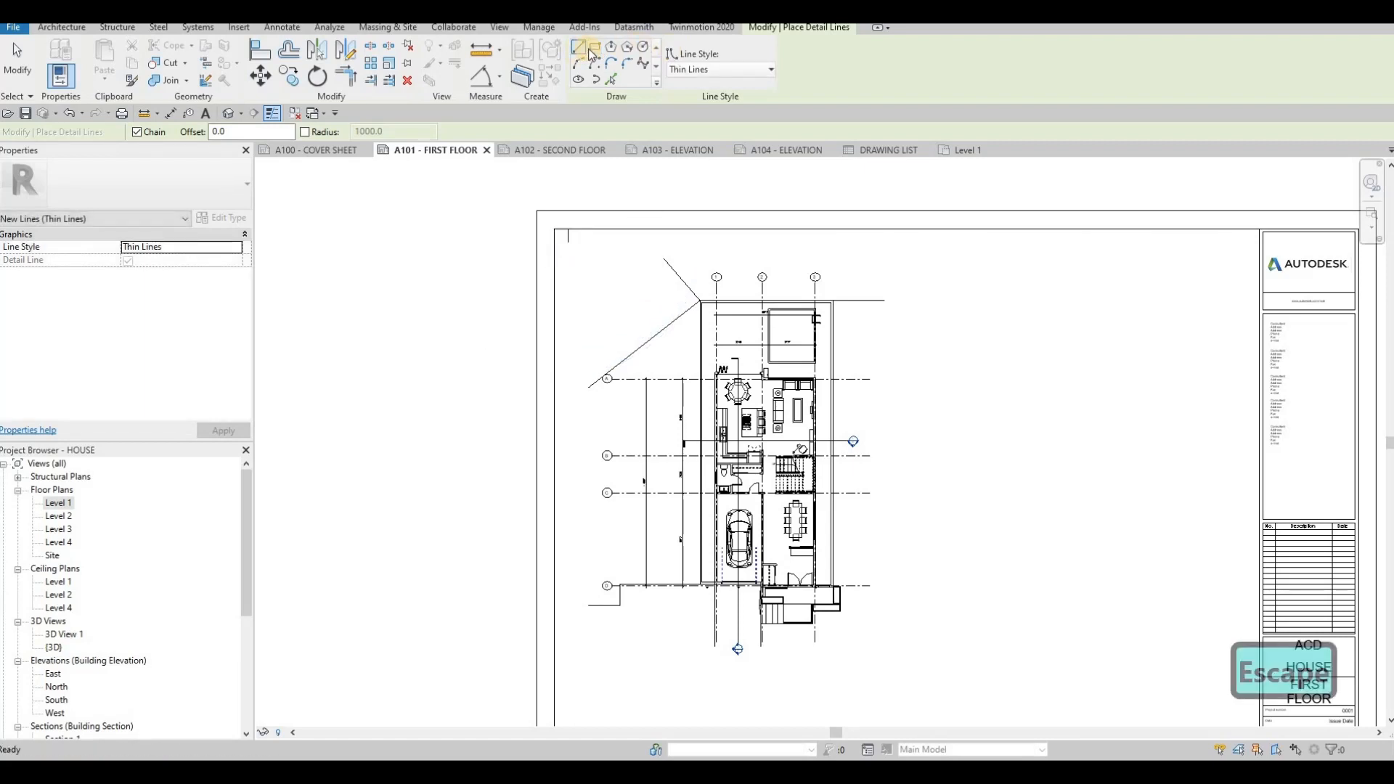
pyautogui.click(568, 242)
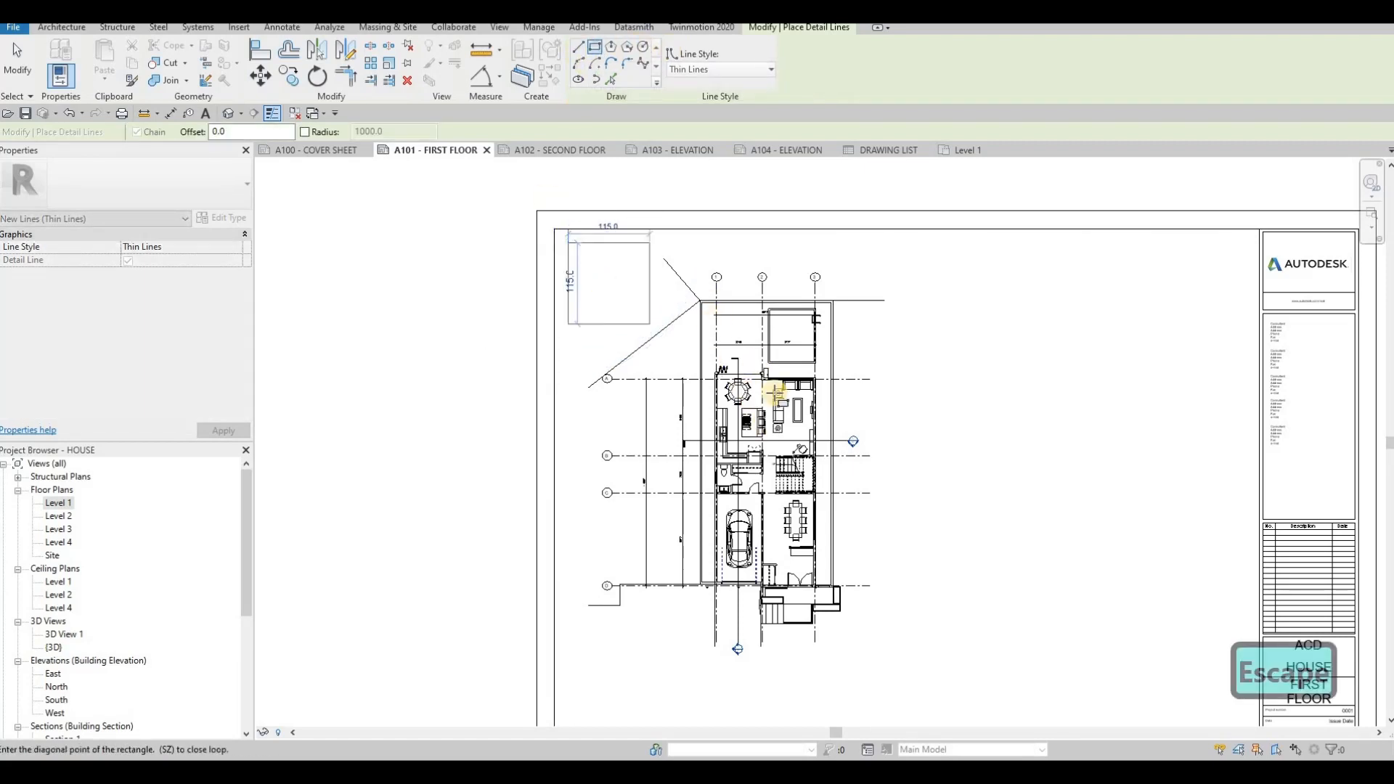
pyautogui.moveTo(901, 602); pyautogui.dragTo(852, 501, button='middle')
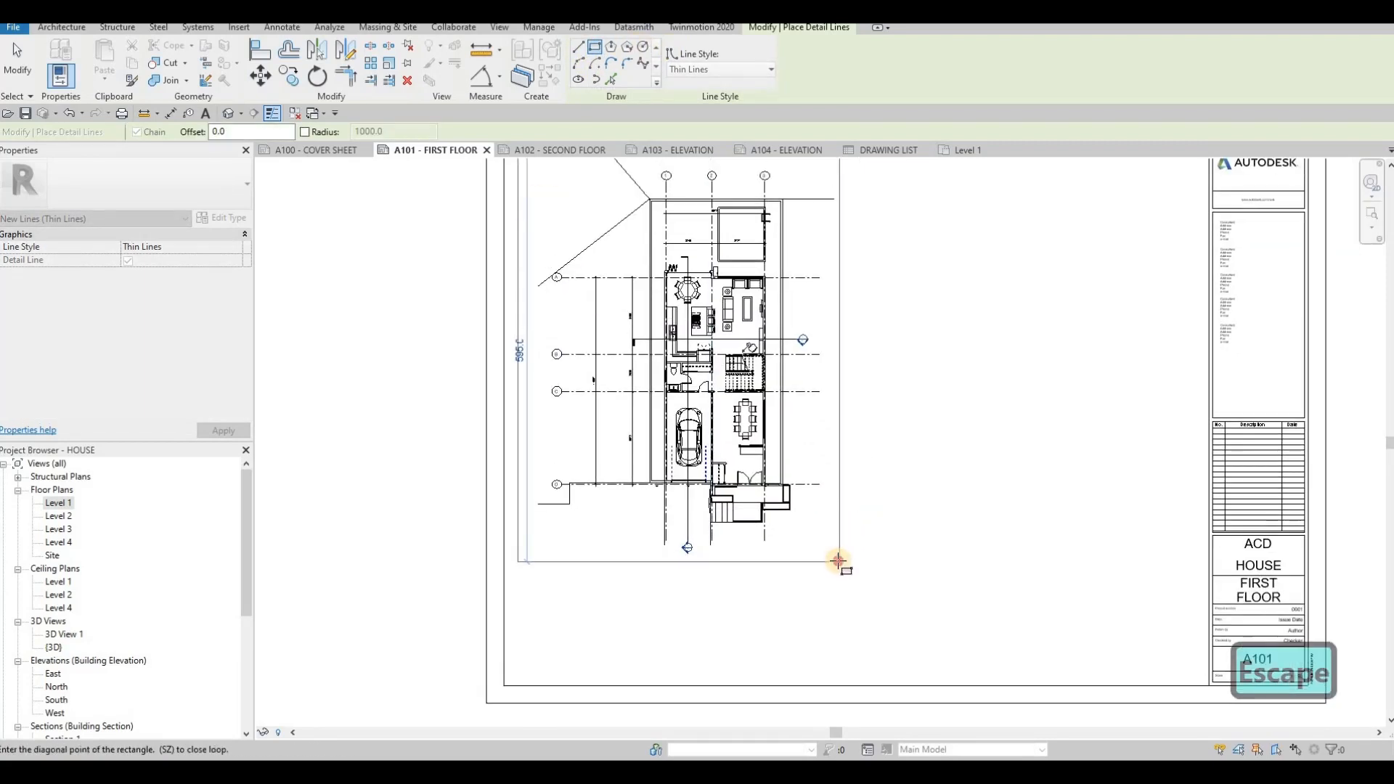
pyautogui.click(839, 561)
pyautogui.press('Escape')
pyautogui.moveTo(518, 165); pyautogui.dragTo(530, 259, button='middle')
pyautogui.press('Escape')
pyautogui.press('Escape')
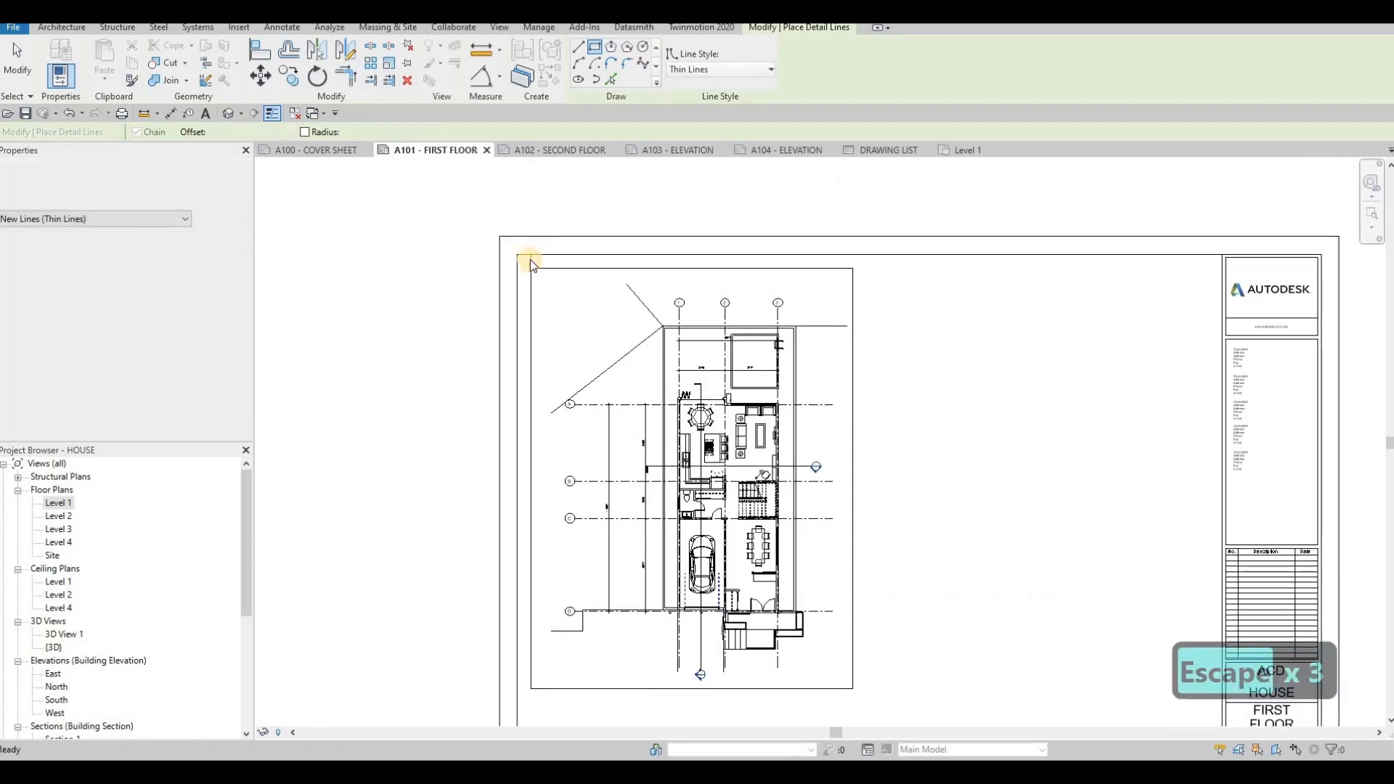
# - Select the chained detail line frame around the floor plan and delete it
pyautogui.click(530, 259)
pyautogui.press('Tab')
pyautogui.click(530, 259)
pyautogui.press('Delete')
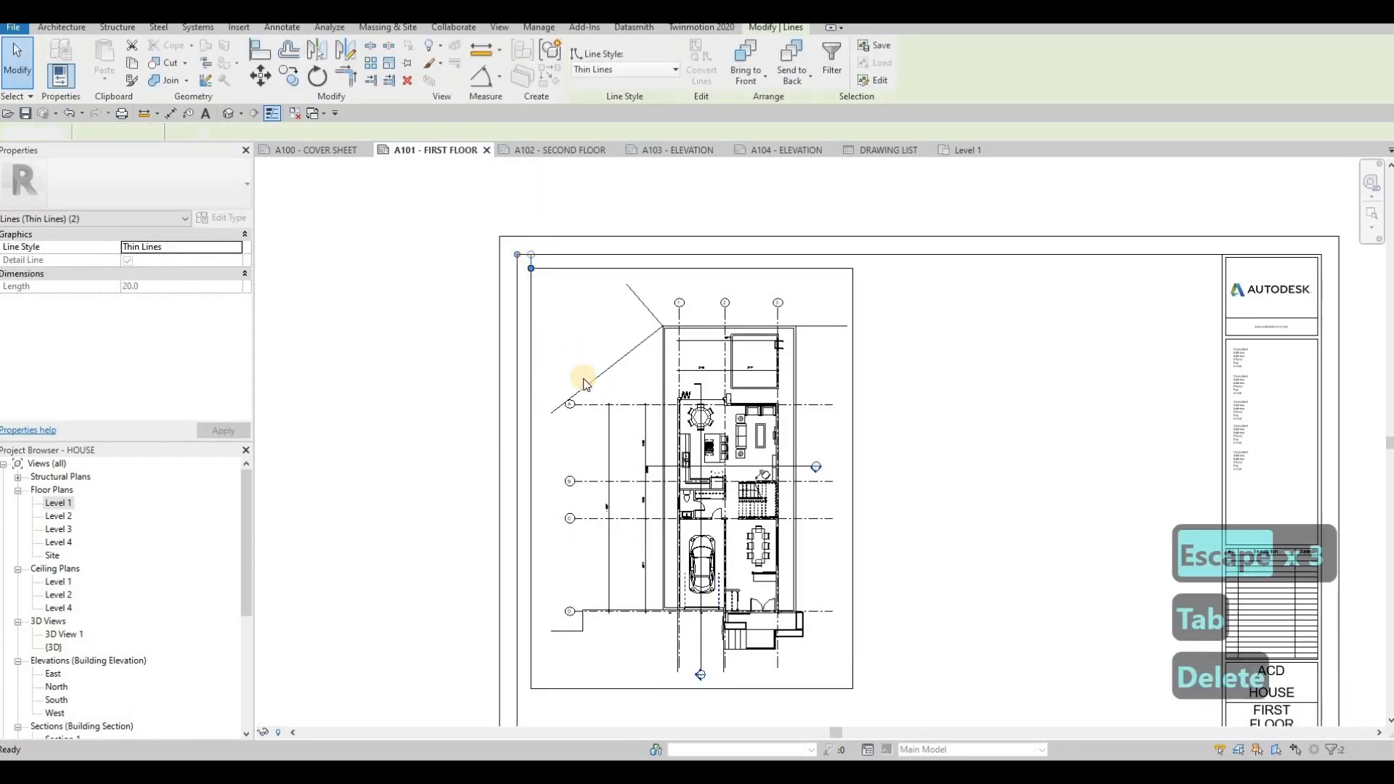
# - Move the Level 1 viewport title up to sit just below the floor plan on the sheet
pyautogui.scroll(-3, 530, 262)
pyautogui.moveTo(482, 553); pyautogui.dragTo(487, 488, button='middle')
pyautogui.press('Escape')
pyautogui.moveTo(413, 611); pyautogui.dragTo(563, 449)
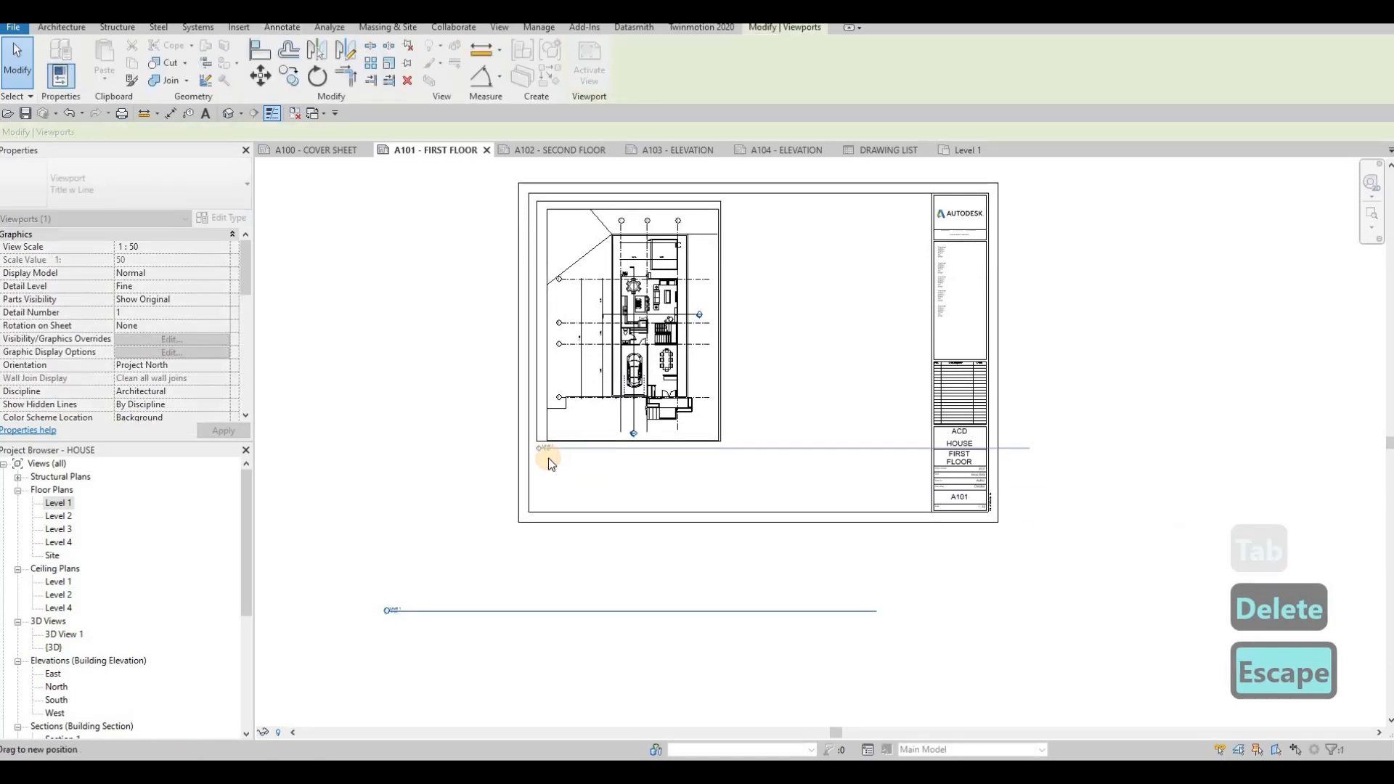
pyautogui.scroll(5, 548, 459)
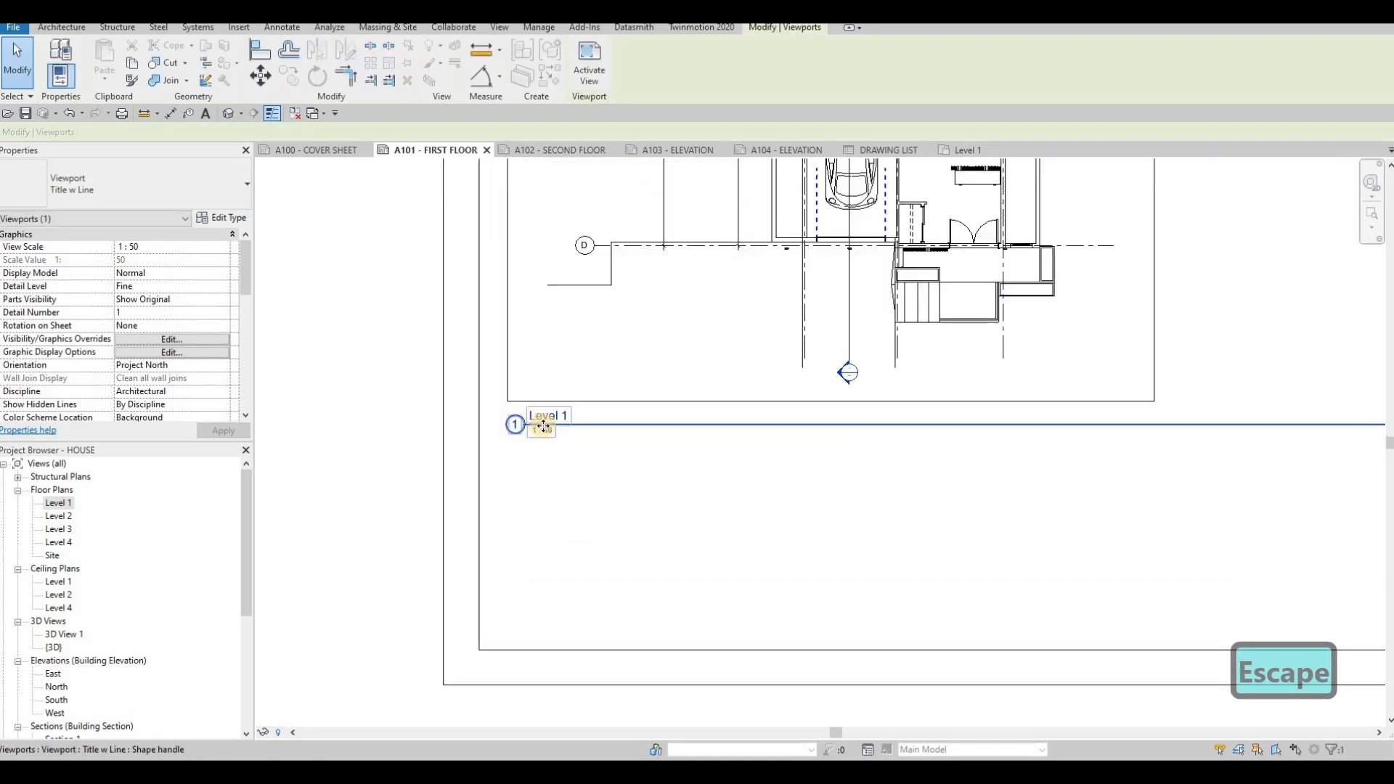
# - Set the Level 1 view's Title on Sheet to FIRST FLOOR
pyautogui.click(58, 509)
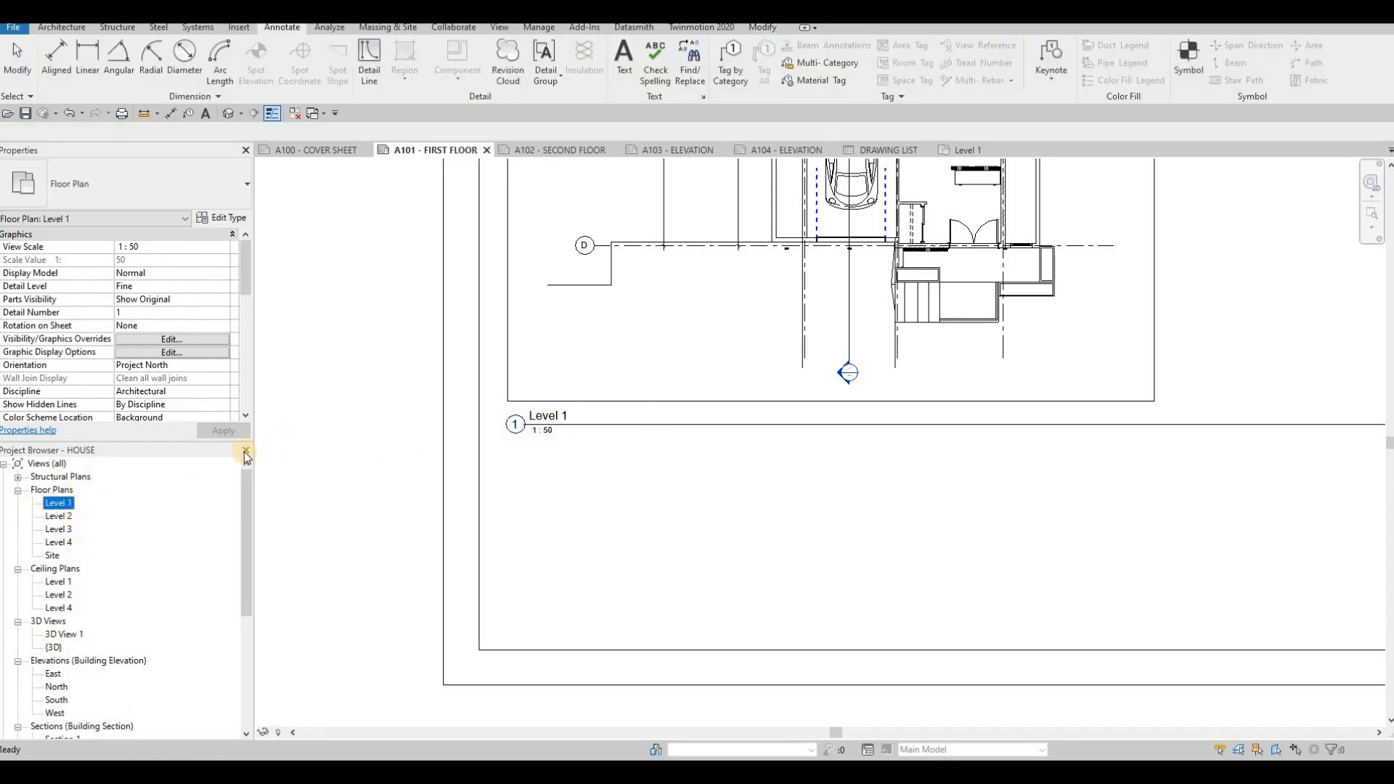
pyautogui.press('Escape')
pyautogui.press('Escape')
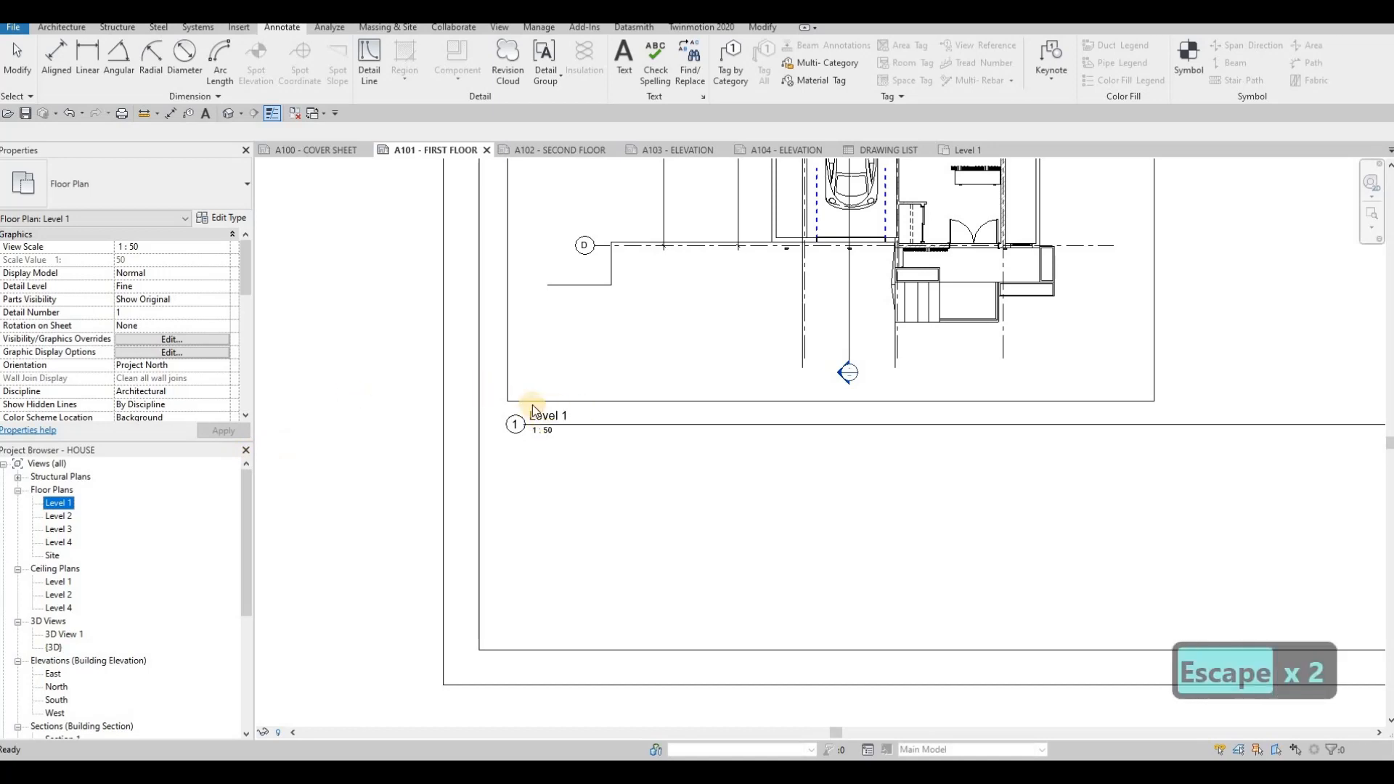
pyautogui.scroll(-5, 156, 378)
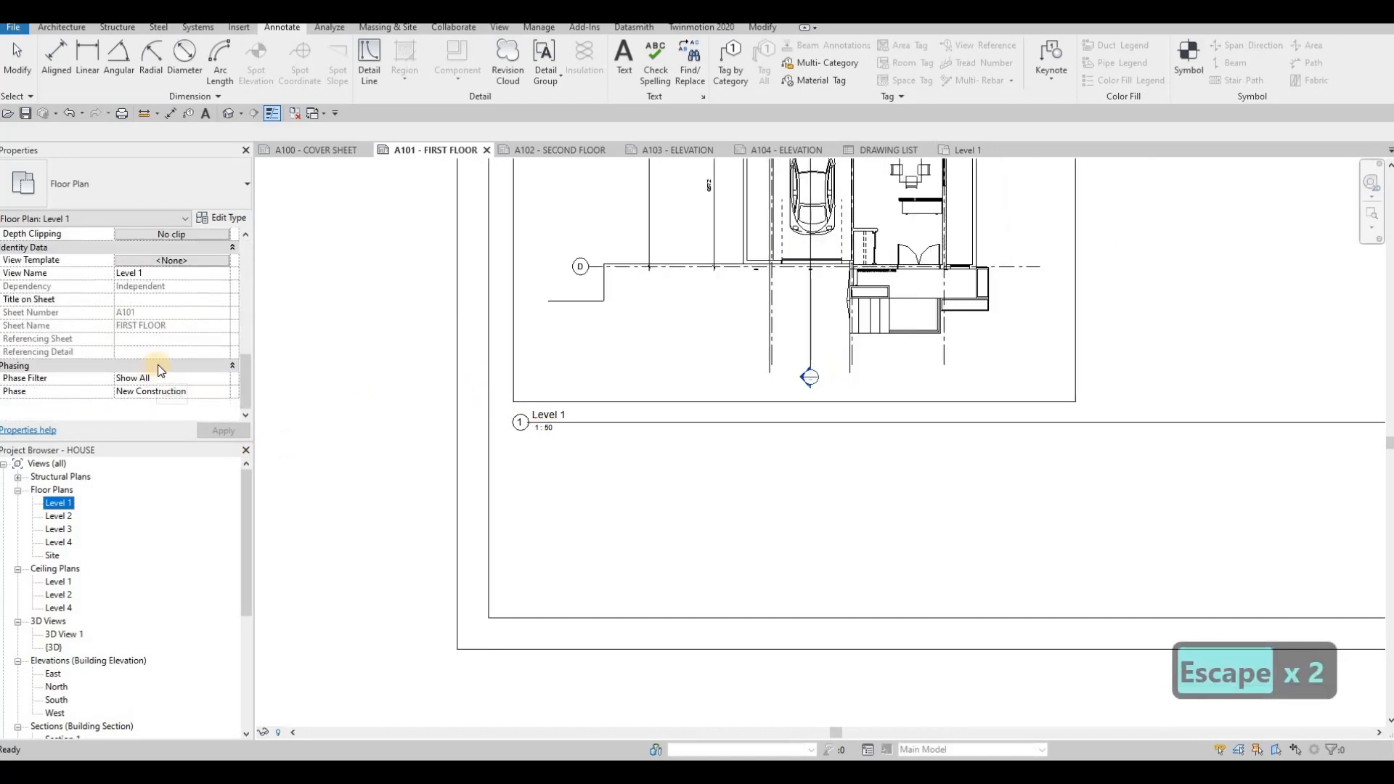
pyautogui.scroll(3, 160, 371)
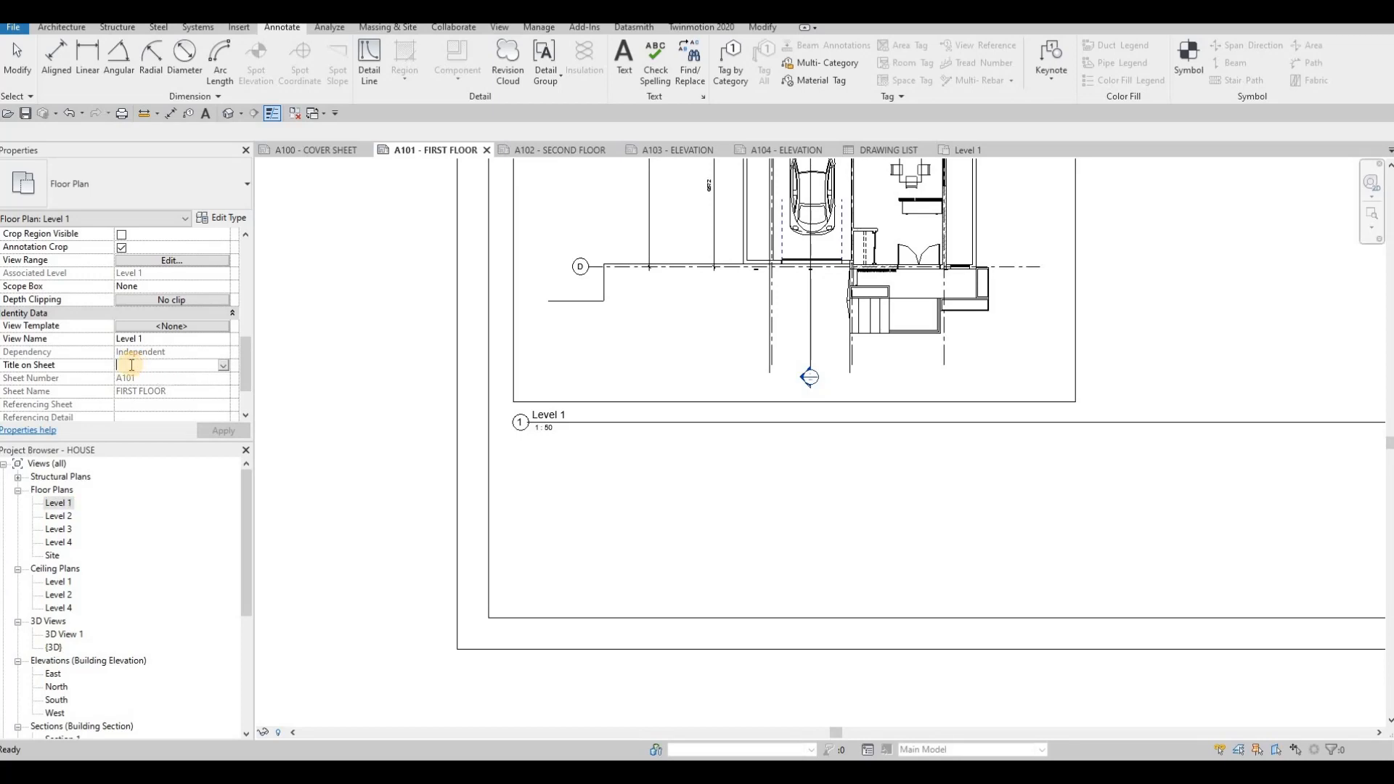
pyautogui.write('FIRS')
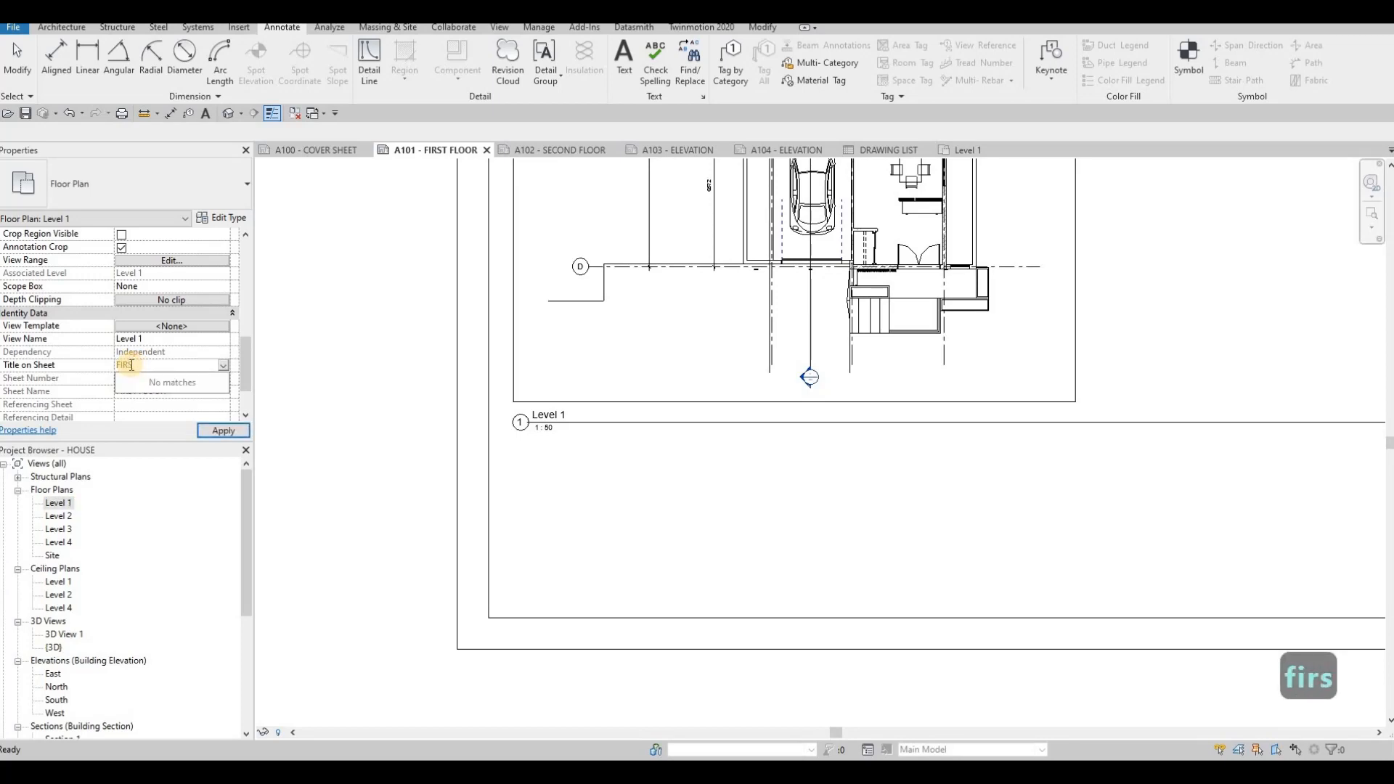
pyautogui.write('T FLOOR')
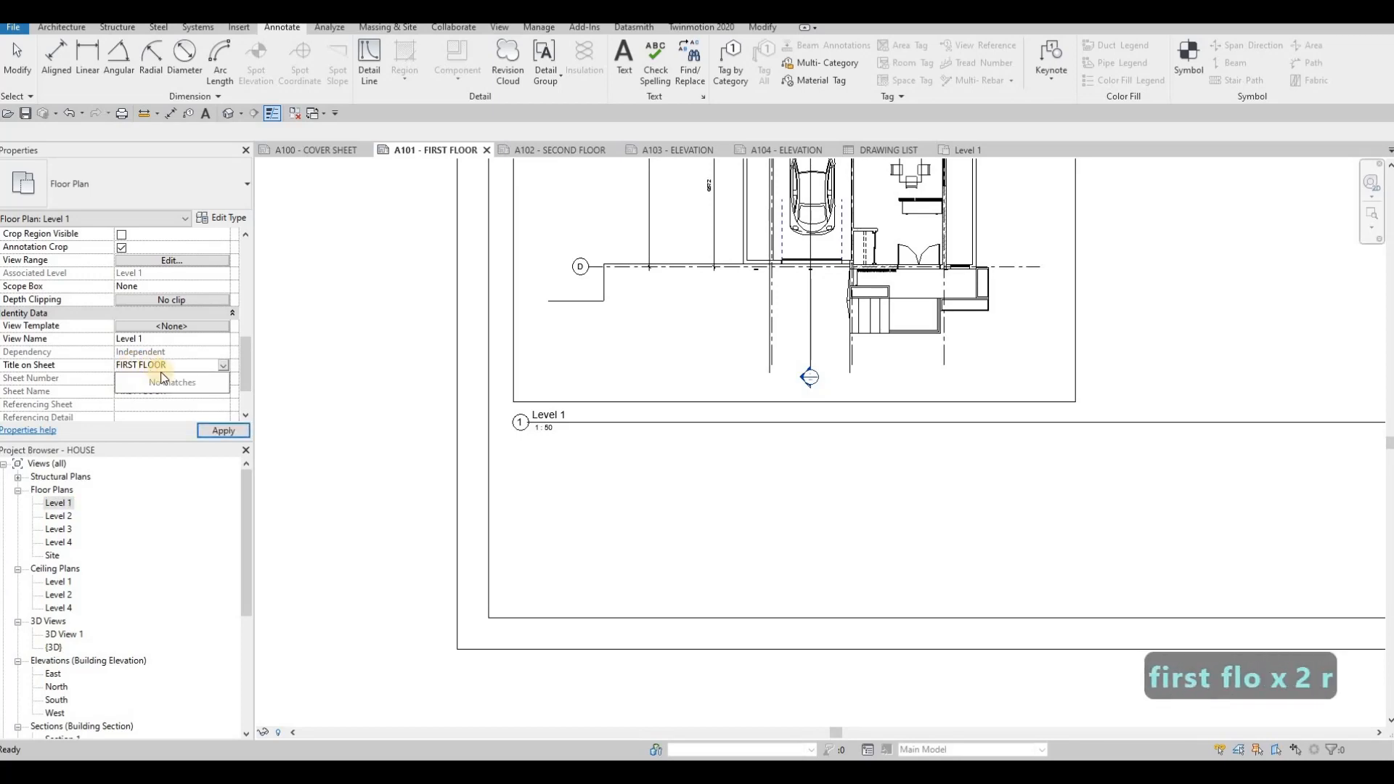
pyautogui.click(224, 432)
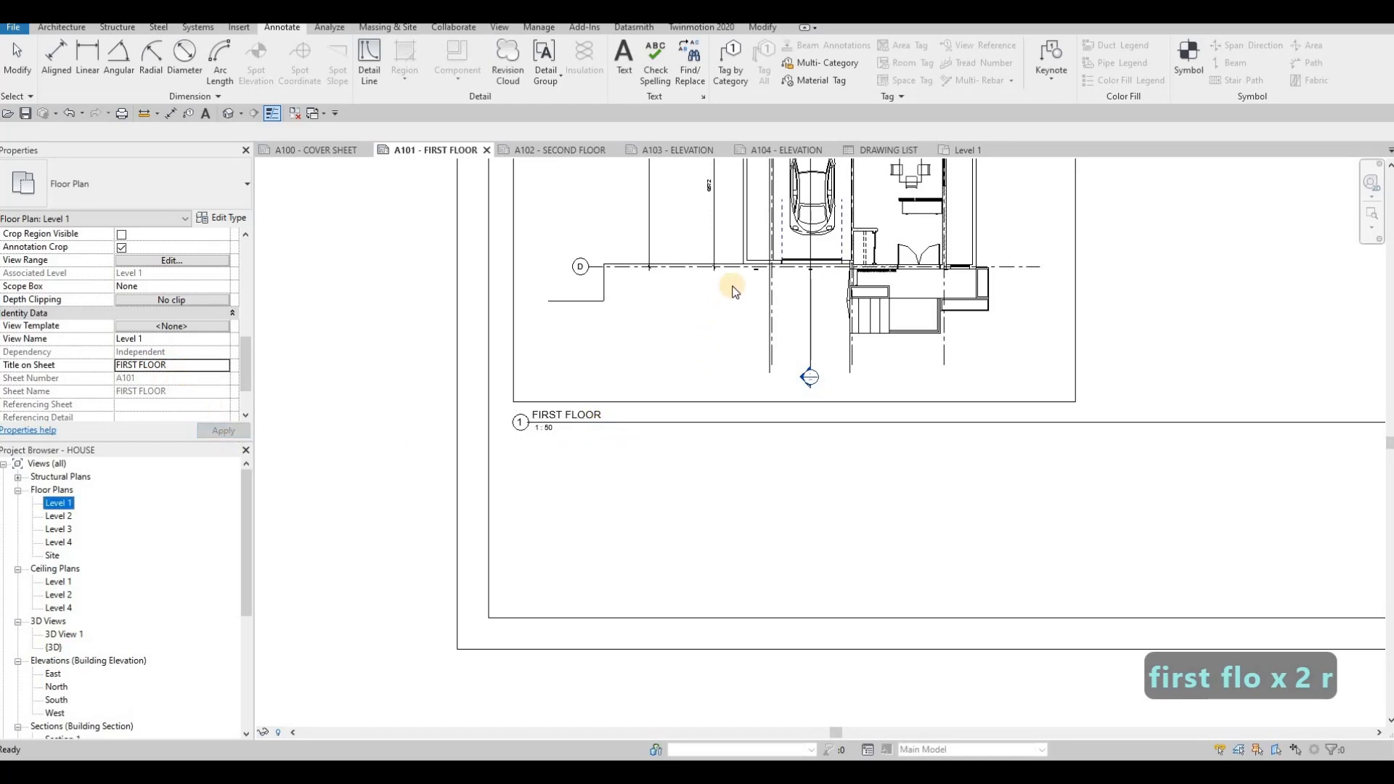
# - Shorten the viewport title line so it ends just past the FIRST FLOOR label
pyautogui.doubleClick(766, 442)
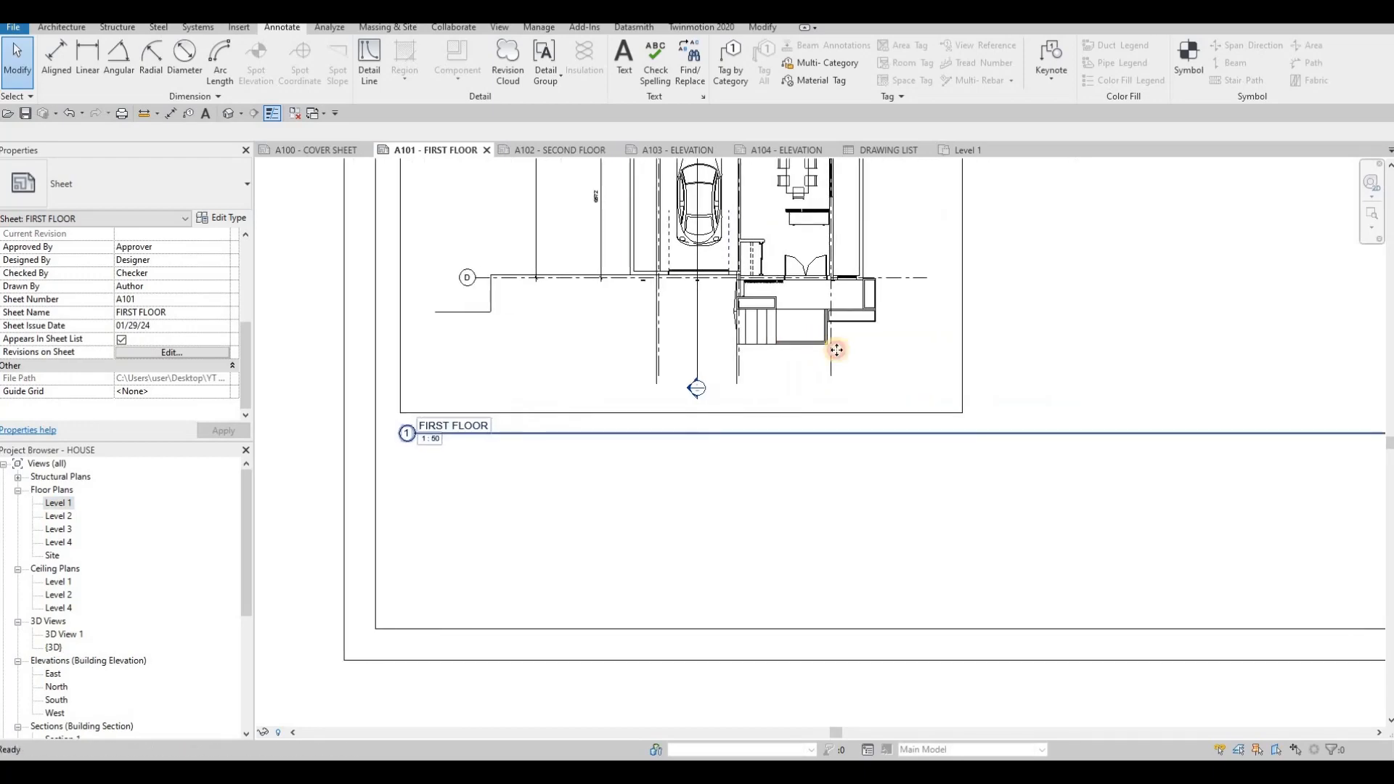
pyautogui.click(1020, 424)
pyautogui.scroll(-4, 996, 454)
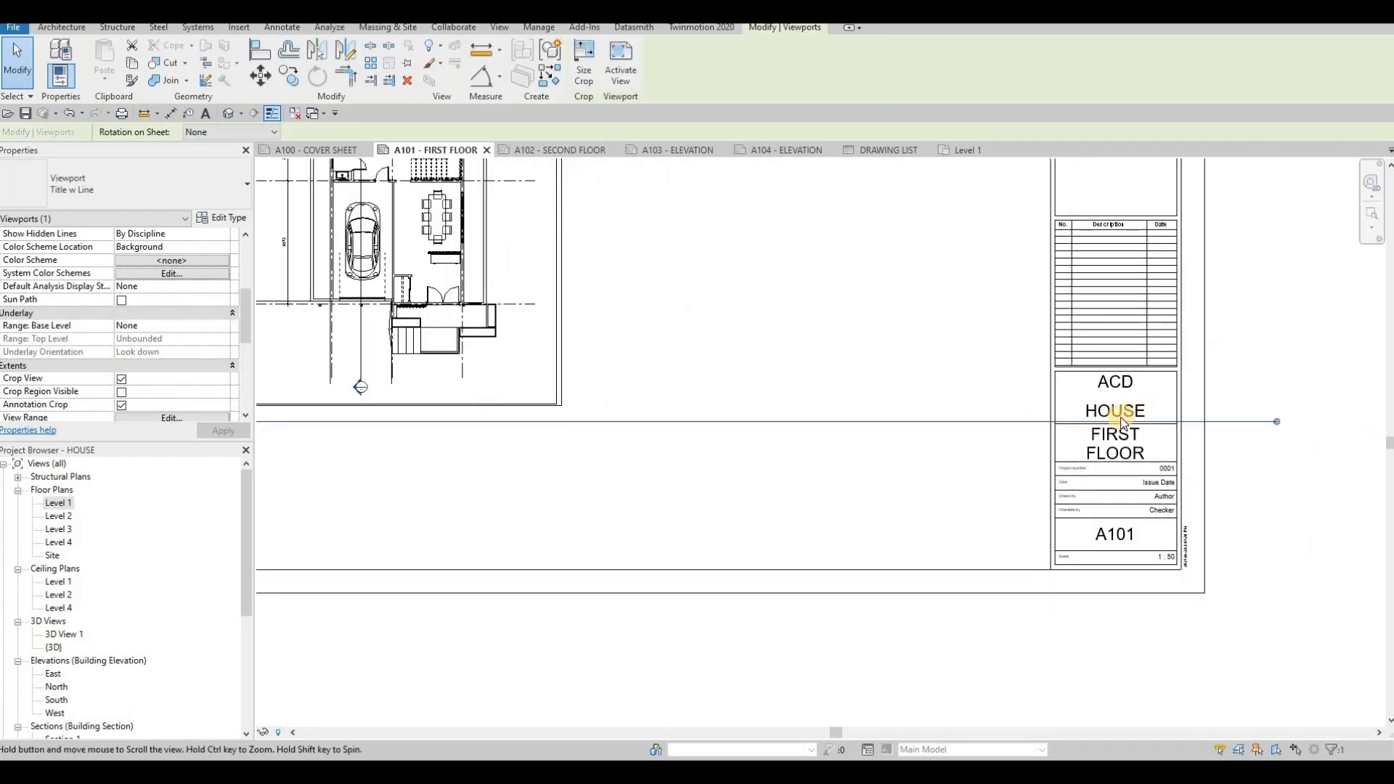
pyautogui.moveTo(1027, 421)
pyautogui.mouseDown()
pyautogui.moveTo(428, 452)
pyautogui.moveTo(398, 452)
pyautogui.moveTo(363, 414)
pyautogui.mouseUp()
pyautogui.scroll(5, 426, 451)
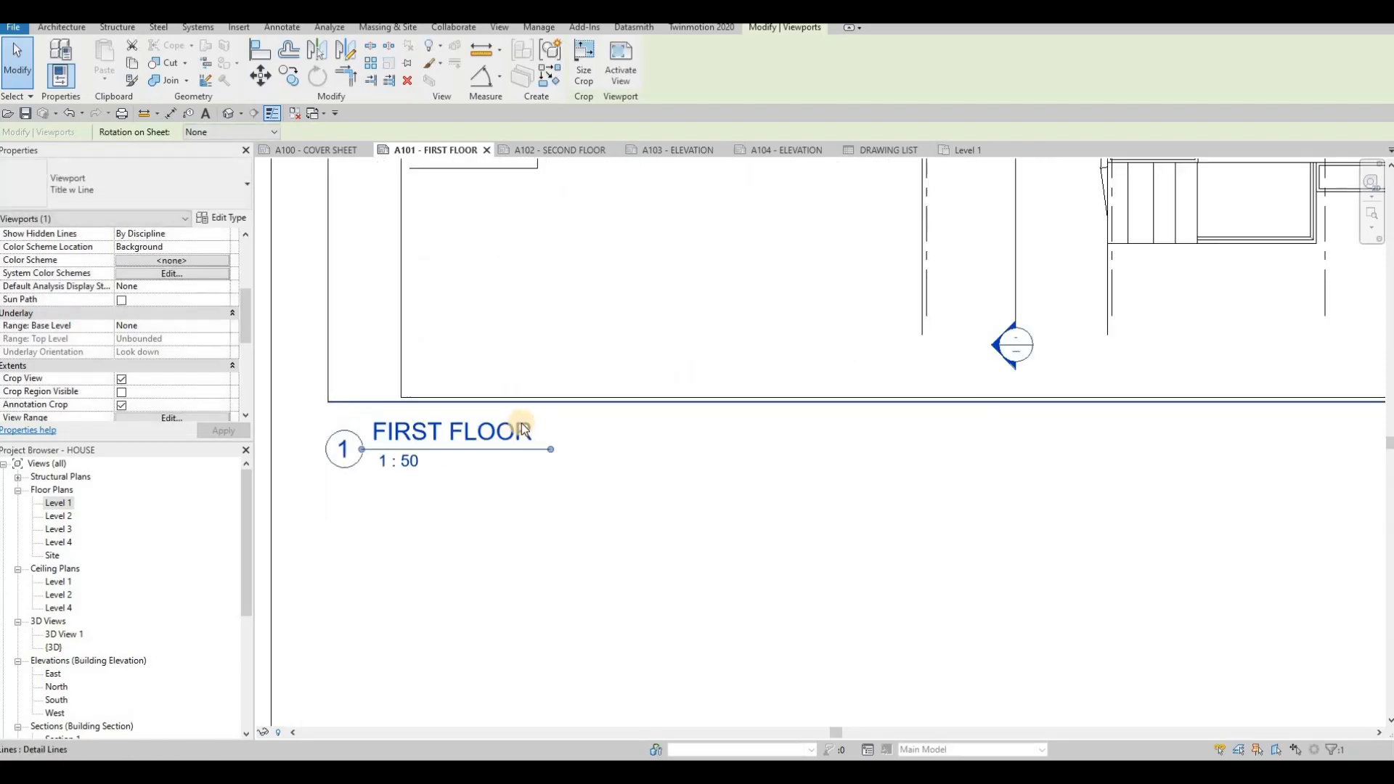
pyautogui.press('Escape')
pyautogui.press('Escape')
pyautogui.scroll(-5, 488, 459)
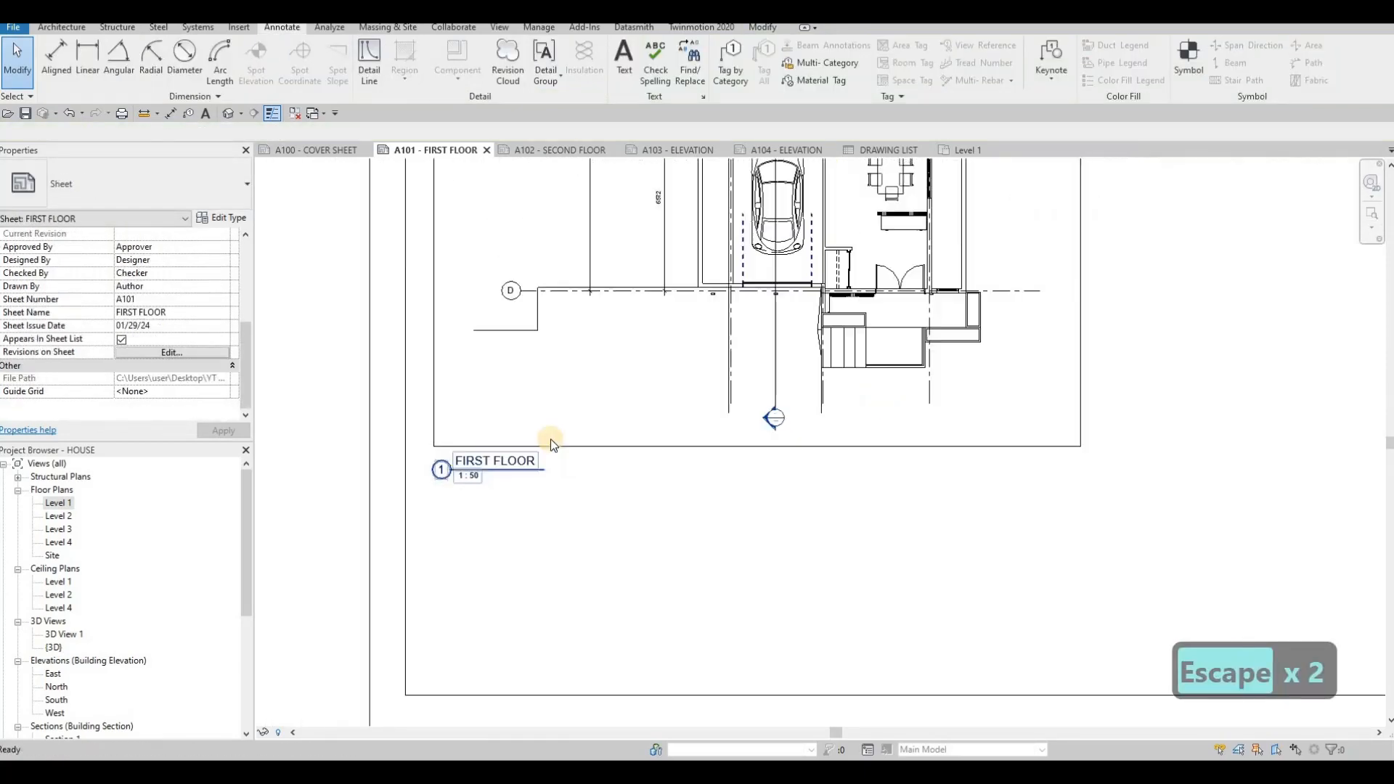
pyautogui.scroll(-1, 445, 487)
pyautogui.press('Escape')
pyautogui.scroll(1, 496, 482)
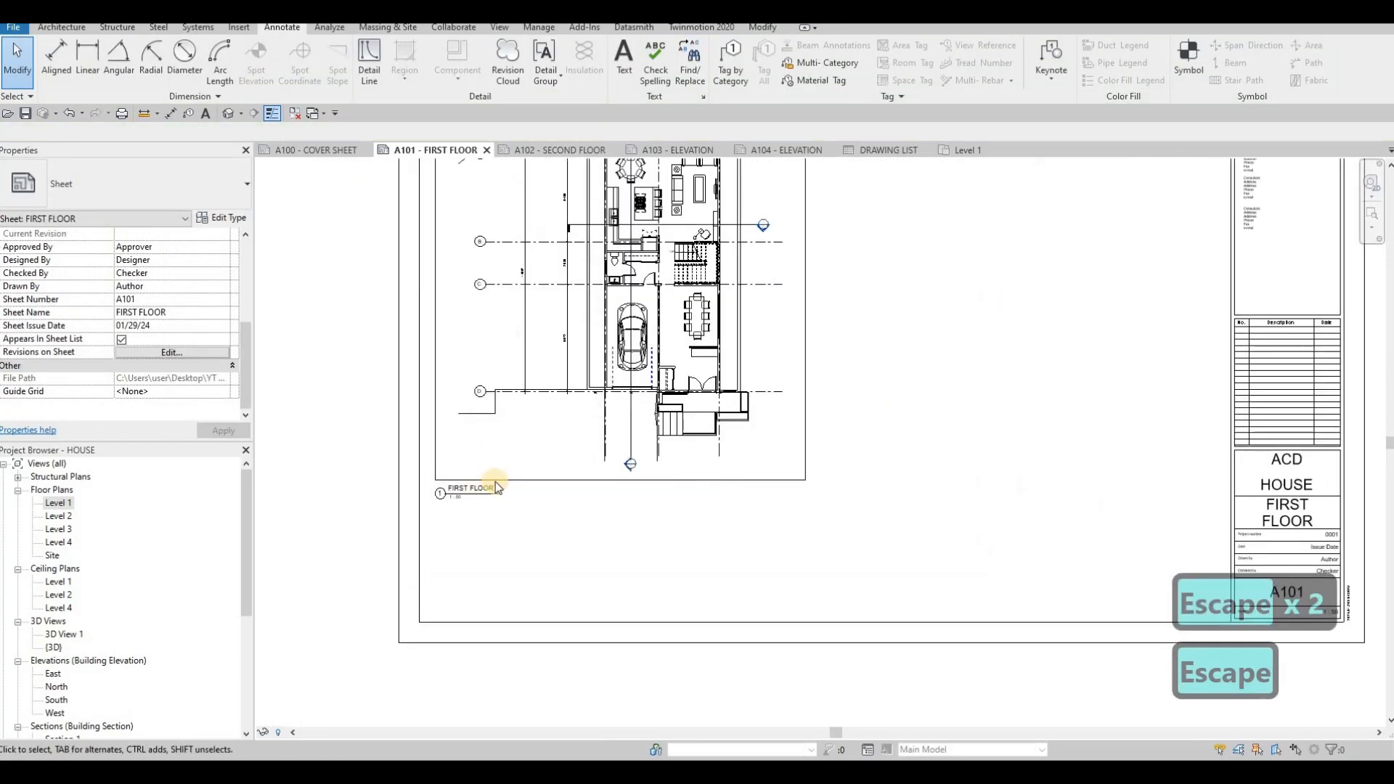
pyautogui.scroll(-2, 642, 421)
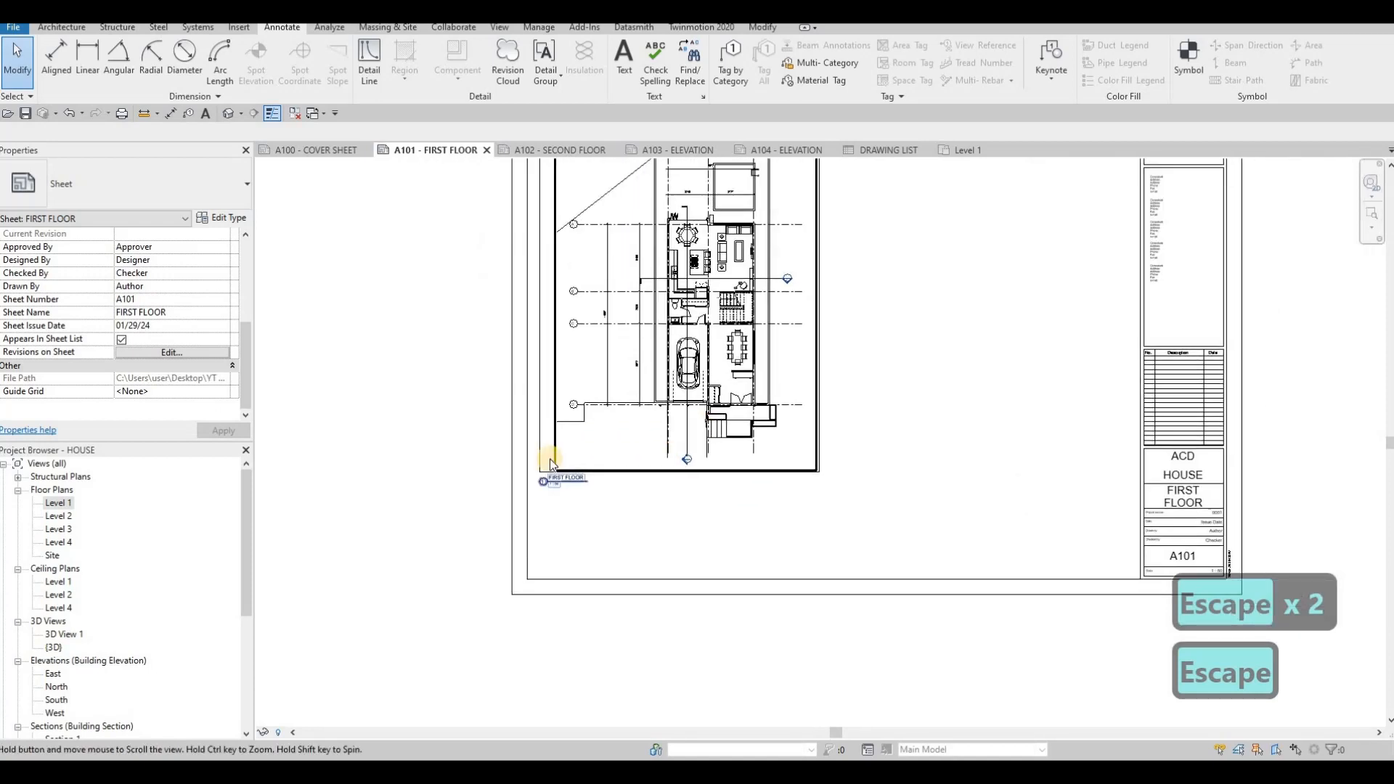
# - Open the Level 2 floor plan and set its view scale to 1:50
pyautogui.doubleClick(59, 516)
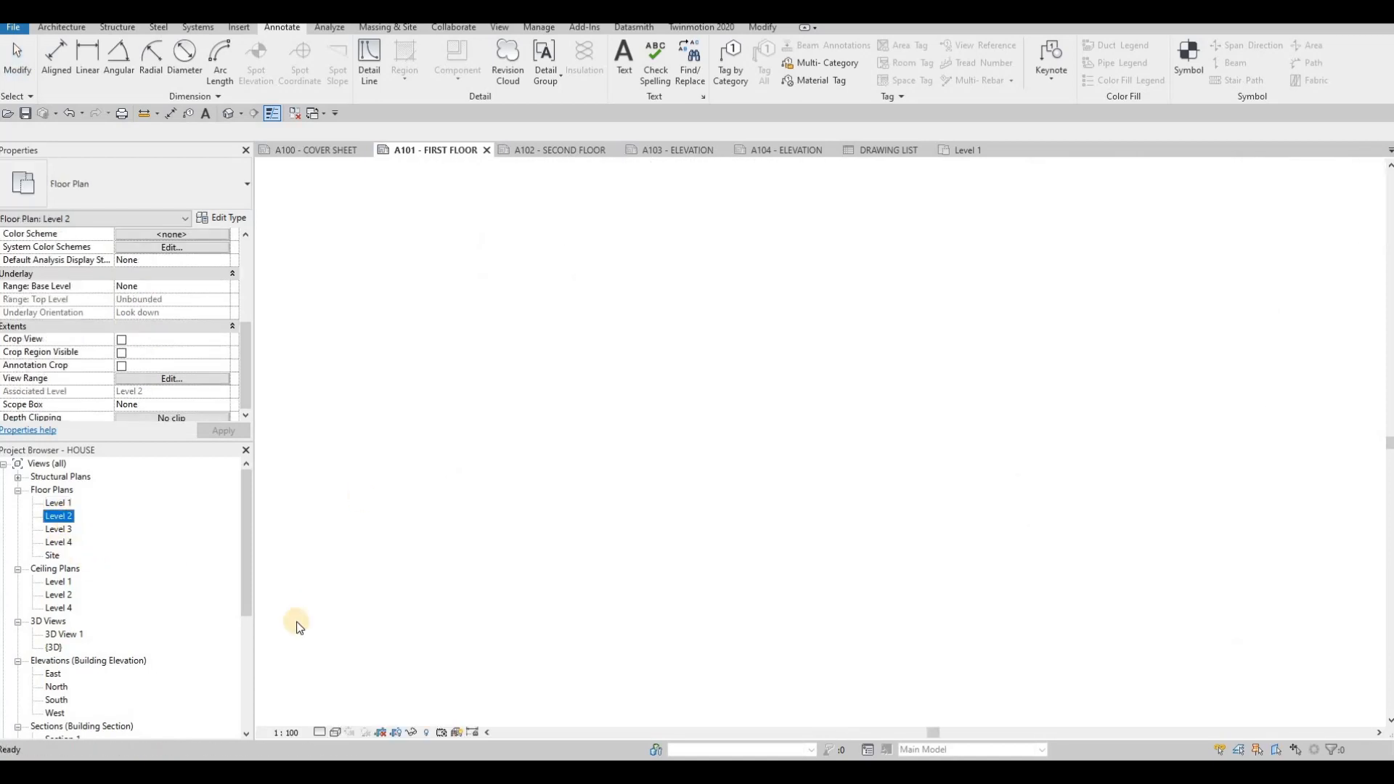
pyautogui.click(292, 733)
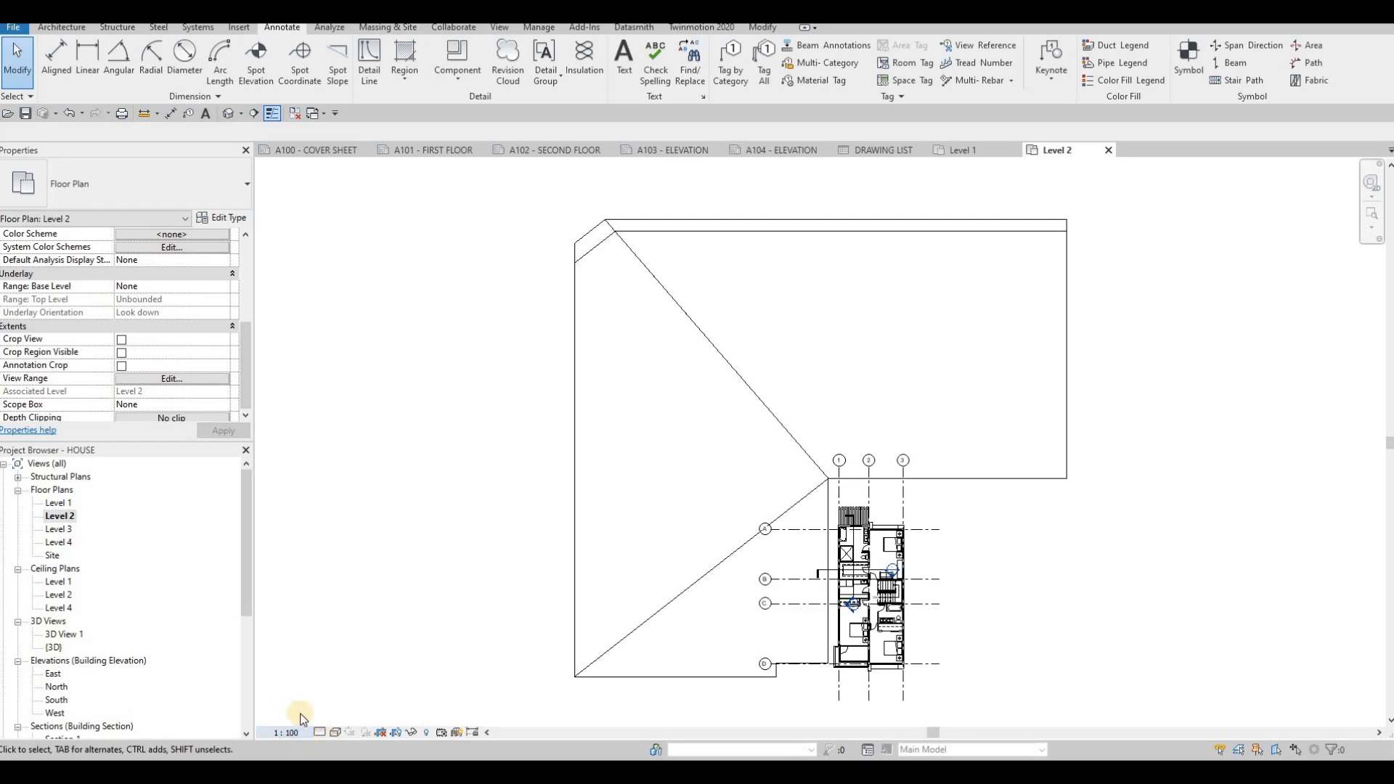
# - Turn on crop view, visible crop region and annotation crop for the Level 2 view
pyautogui.click(121, 352)
pyautogui.click(121, 365)
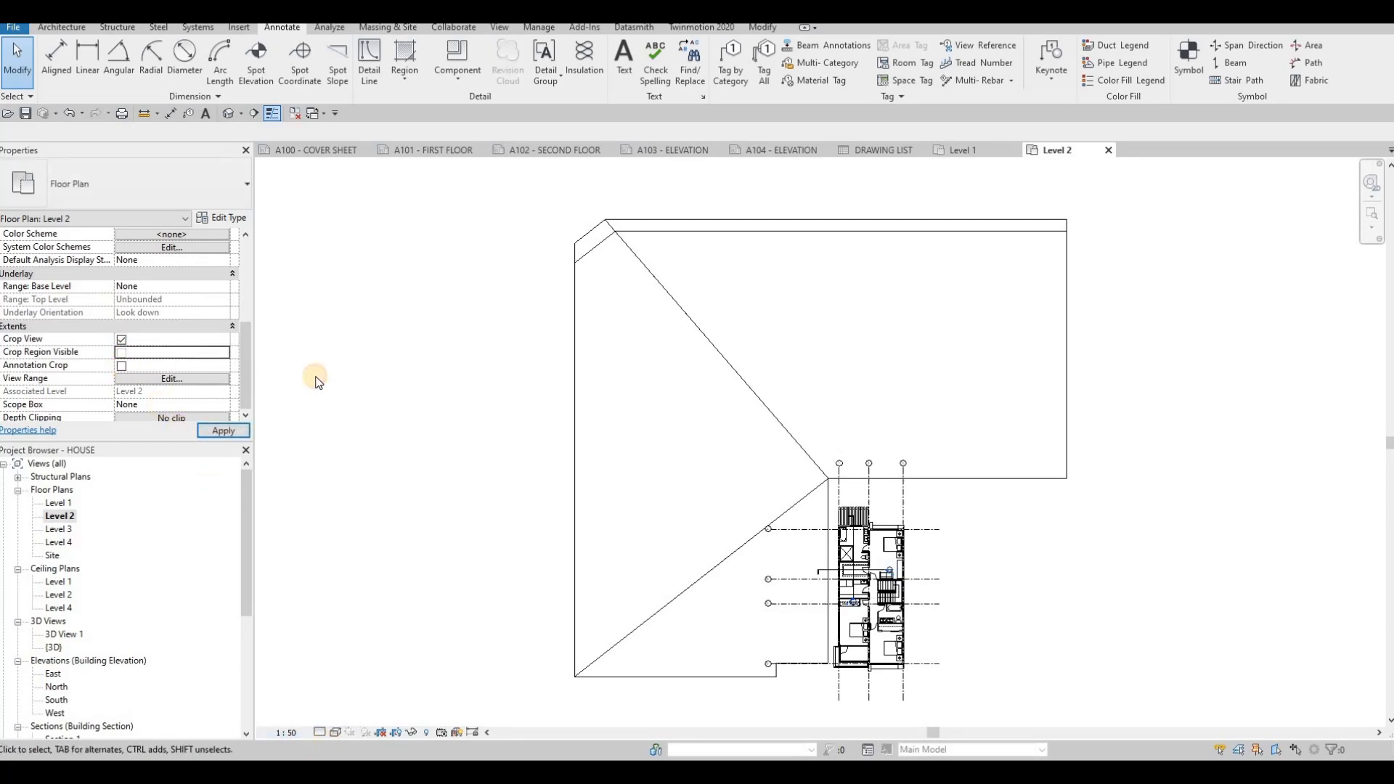
pyautogui.moveTo(631, 439); pyautogui.dragTo(559, 399, button='middle')
pyautogui.scroll(-3, 643, 417)
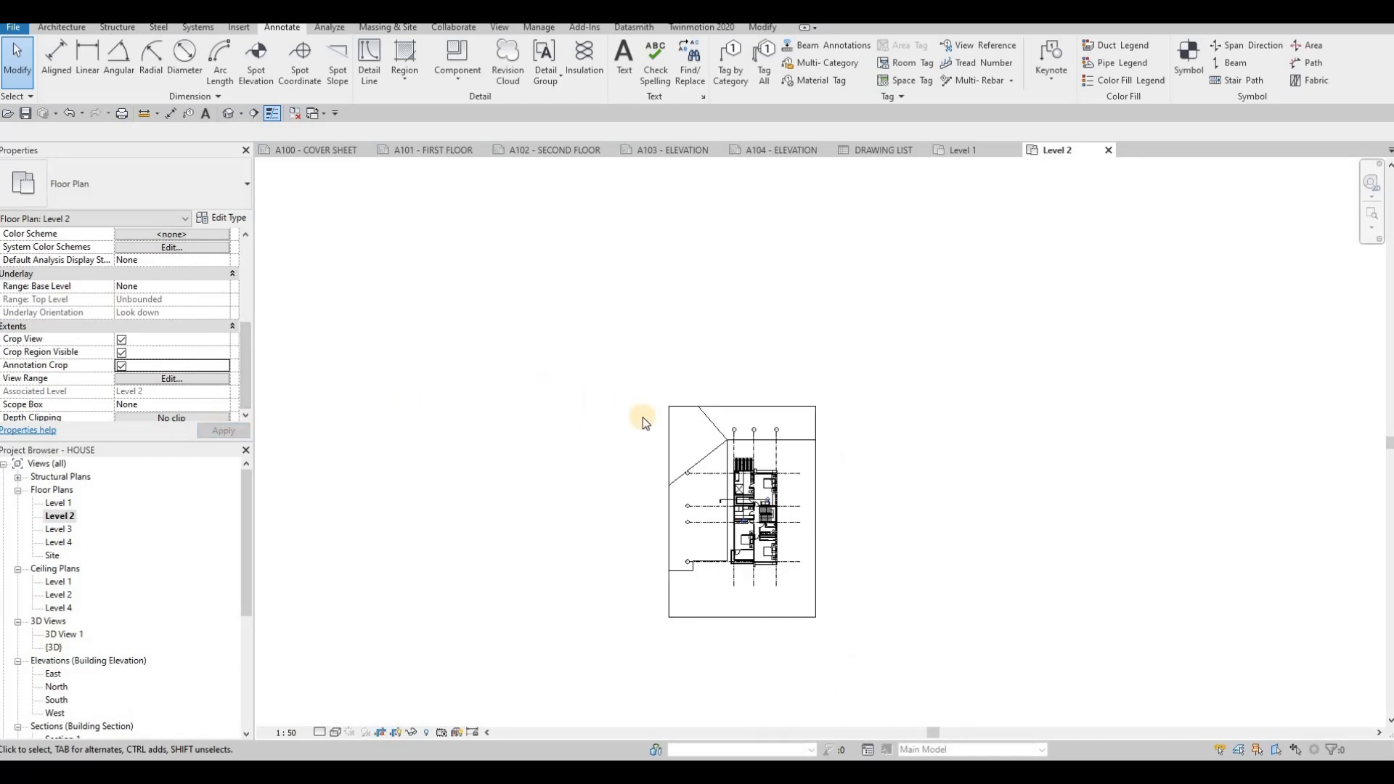
# - Tighten the Level 2 crop region and annotation crop around the house plan, then hide the crop region boundary
pyautogui.moveTo(681, 669); pyautogui.dragTo(582, 598, button='middle')
pyautogui.moveTo(632, 545); pyautogui.dragTo(626, 638, button='middle')
pyautogui.scroll(4, 627, 638)
pyautogui.click(644, 640)
pyautogui.moveTo(644, 640); pyautogui.dragTo(645, 598)
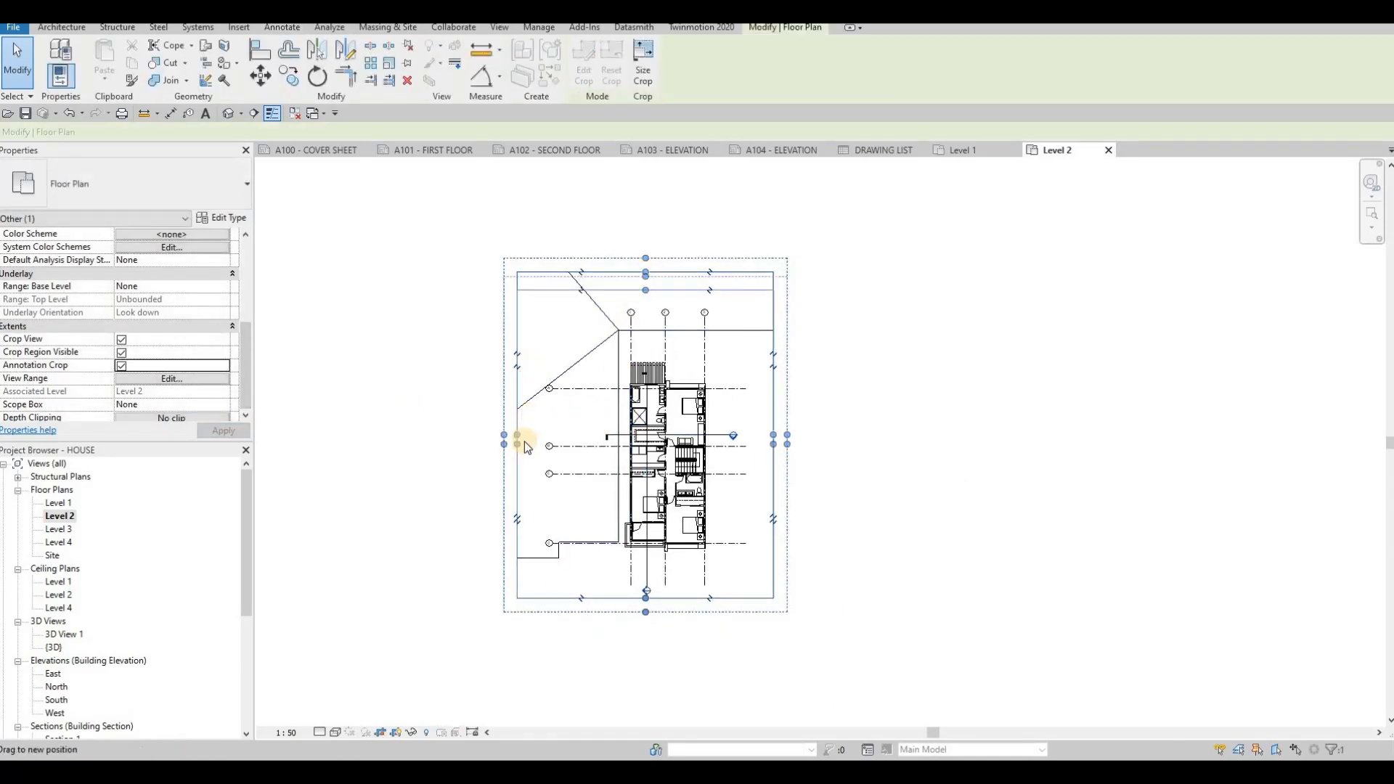
pyautogui.moveTo(517, 444); pyautogui.dragTo(531, 444)
pyautogui.moveTo(774, 445); pyautogui.dragTo(757, 444)
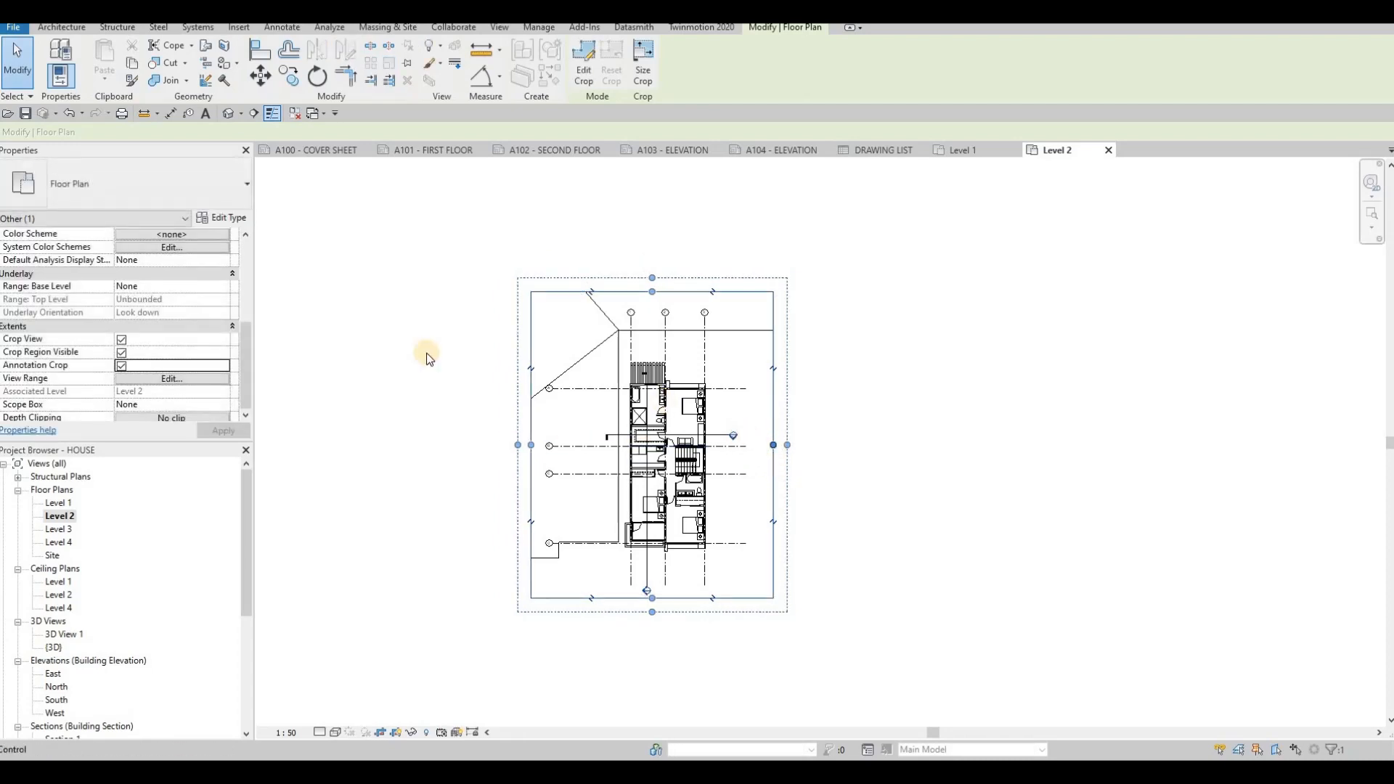
pyautogui.click(122, 354)
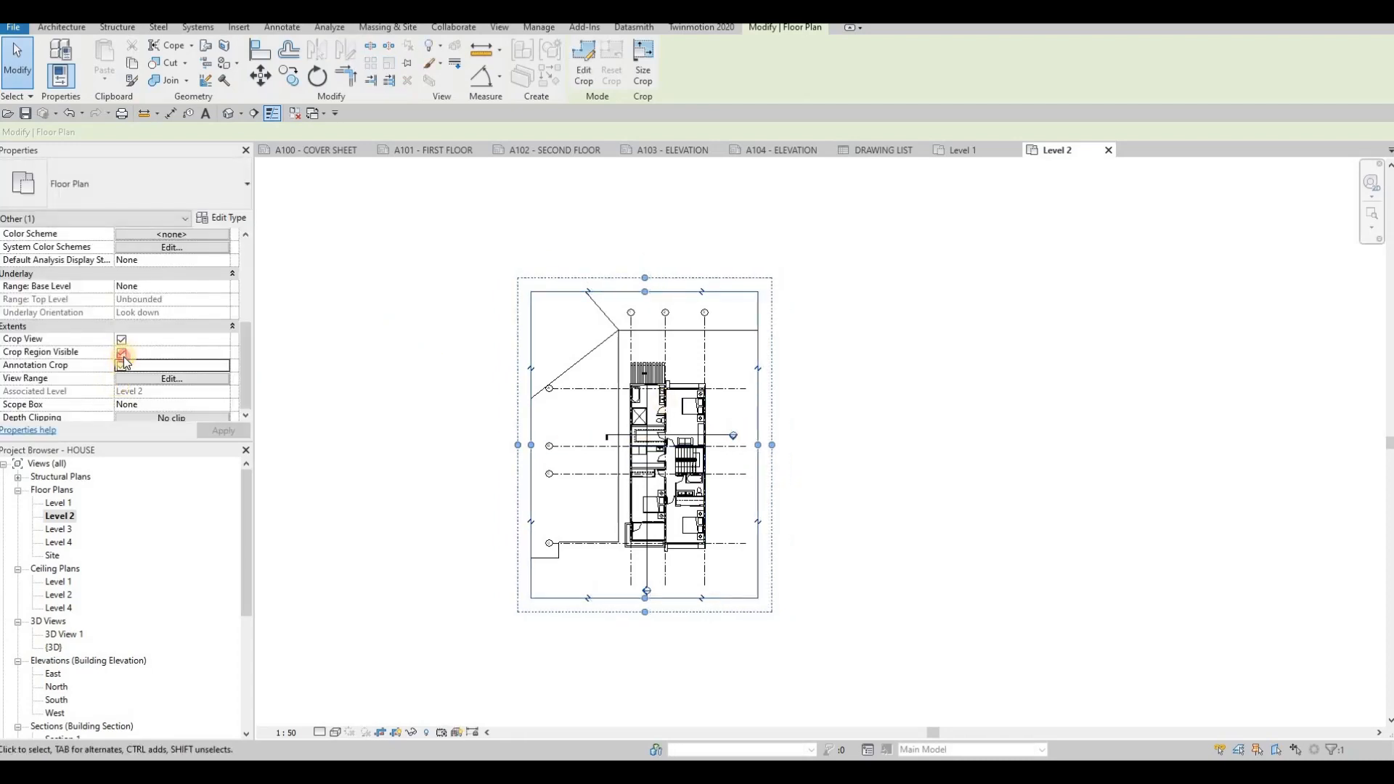
pyautogui.click(242, 432)
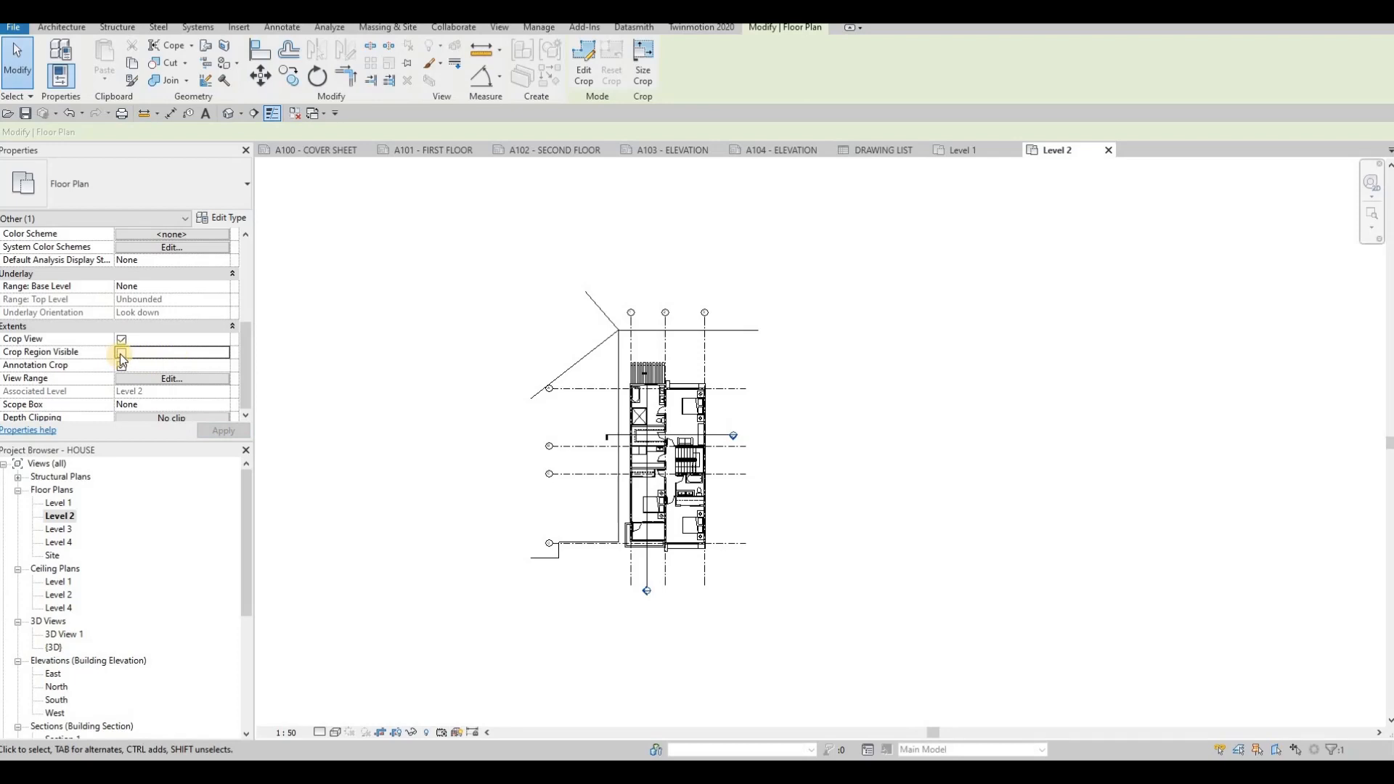
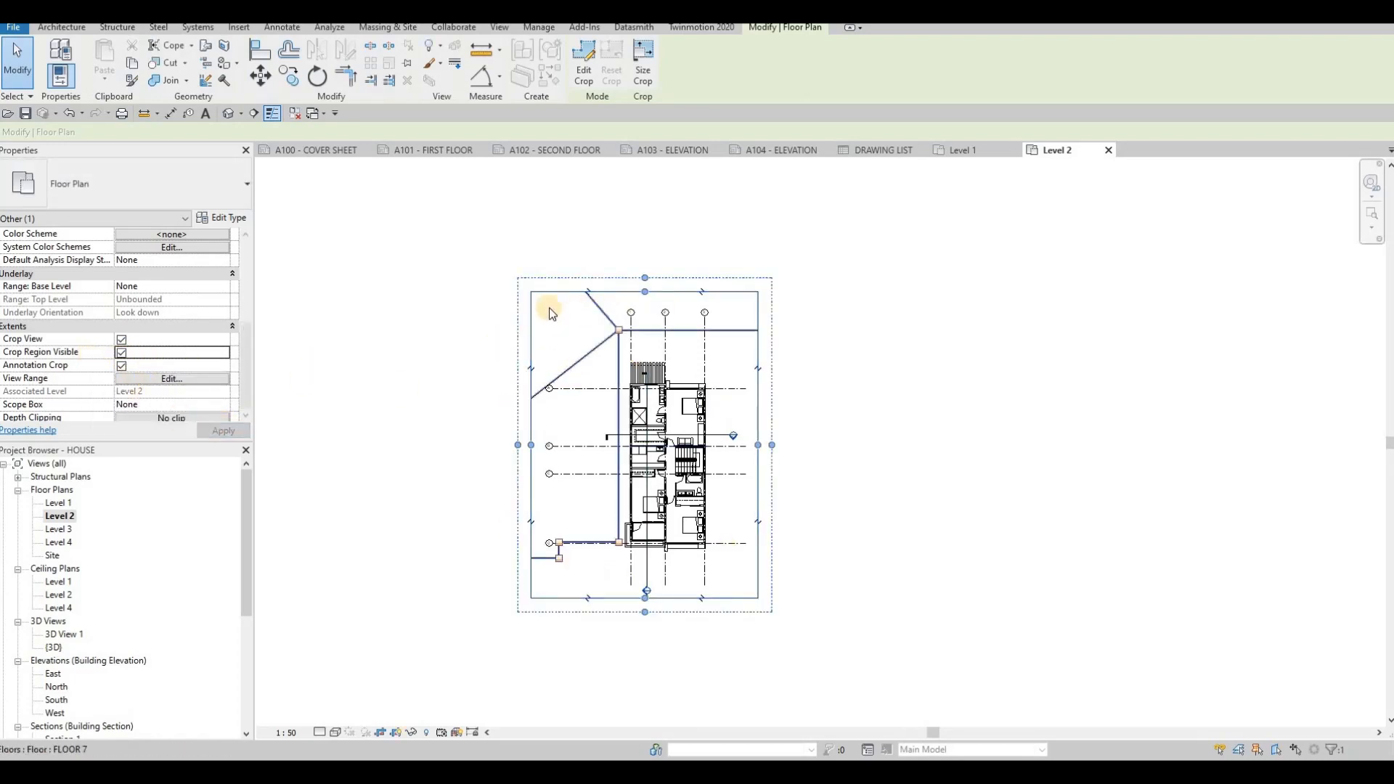
# - Hide the Level 2 crop region and place the Level 2 view on the A102 - SECOND FLOOR sheet
pyautogui.click(117, 352)
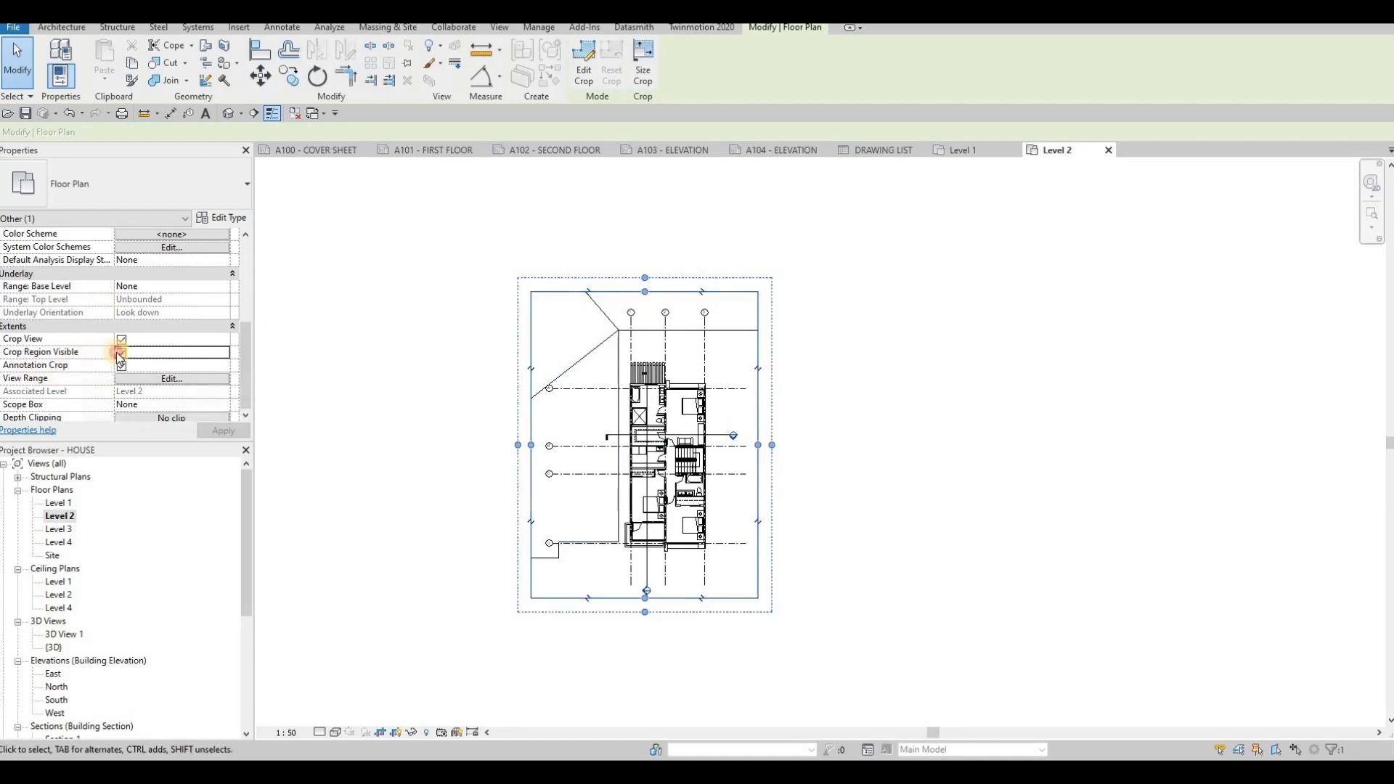
pyautogui.click(557, 150)
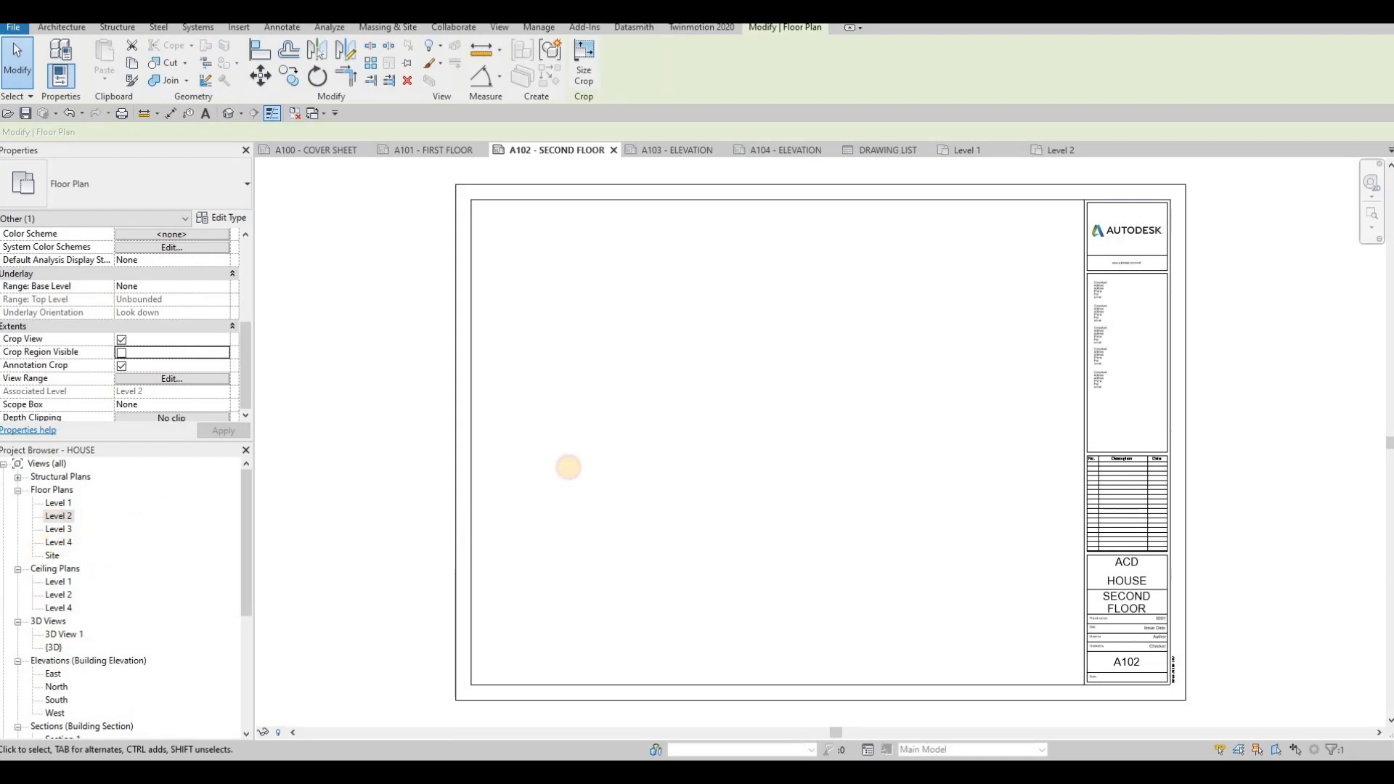
pyautogui.moveTo(568, 467); pyautogui.dragTo(646, 436)
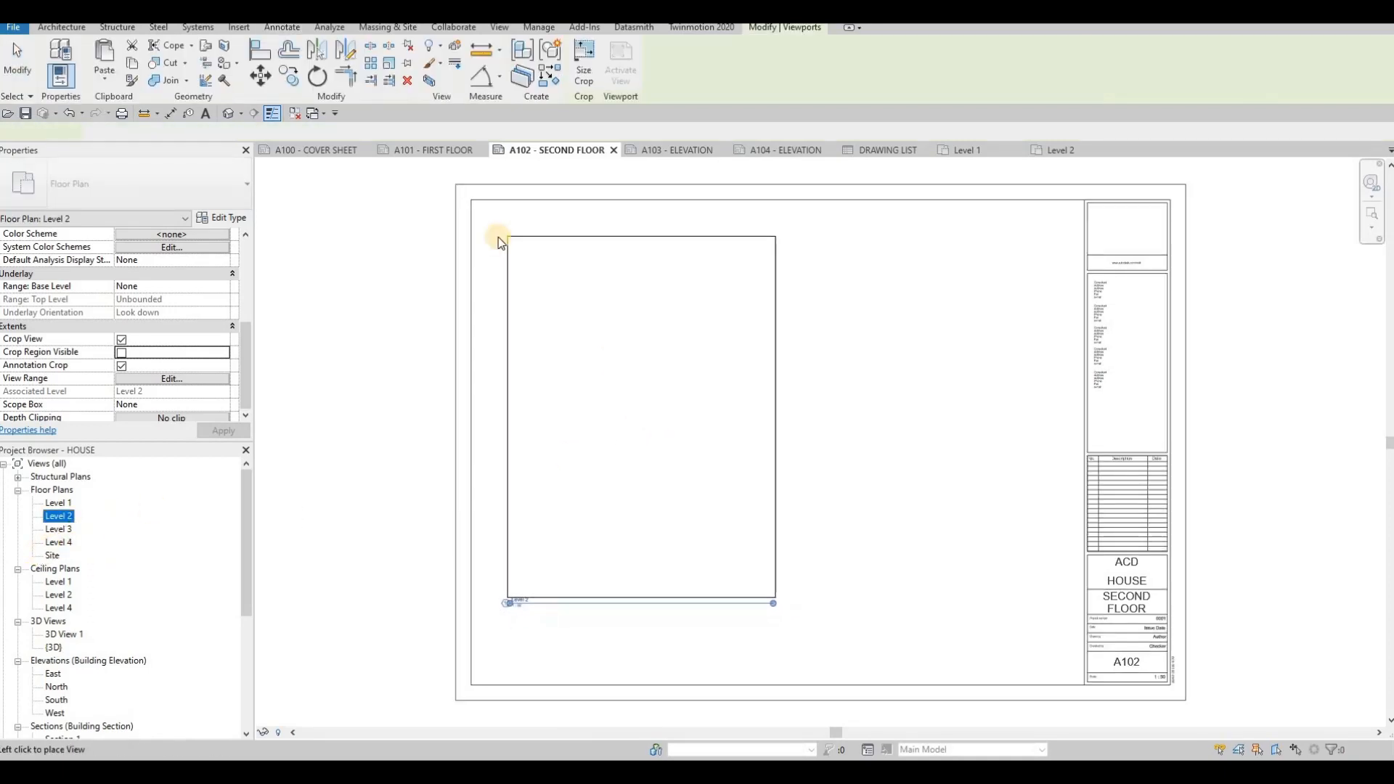
pyautogui.click(501, 242)
pyautogui.press('Escape')
# - Select the detail-line frame around the viewport on the A101 - FIRST FLOOR sheet and copy it
pyautogui.click(417, 151)
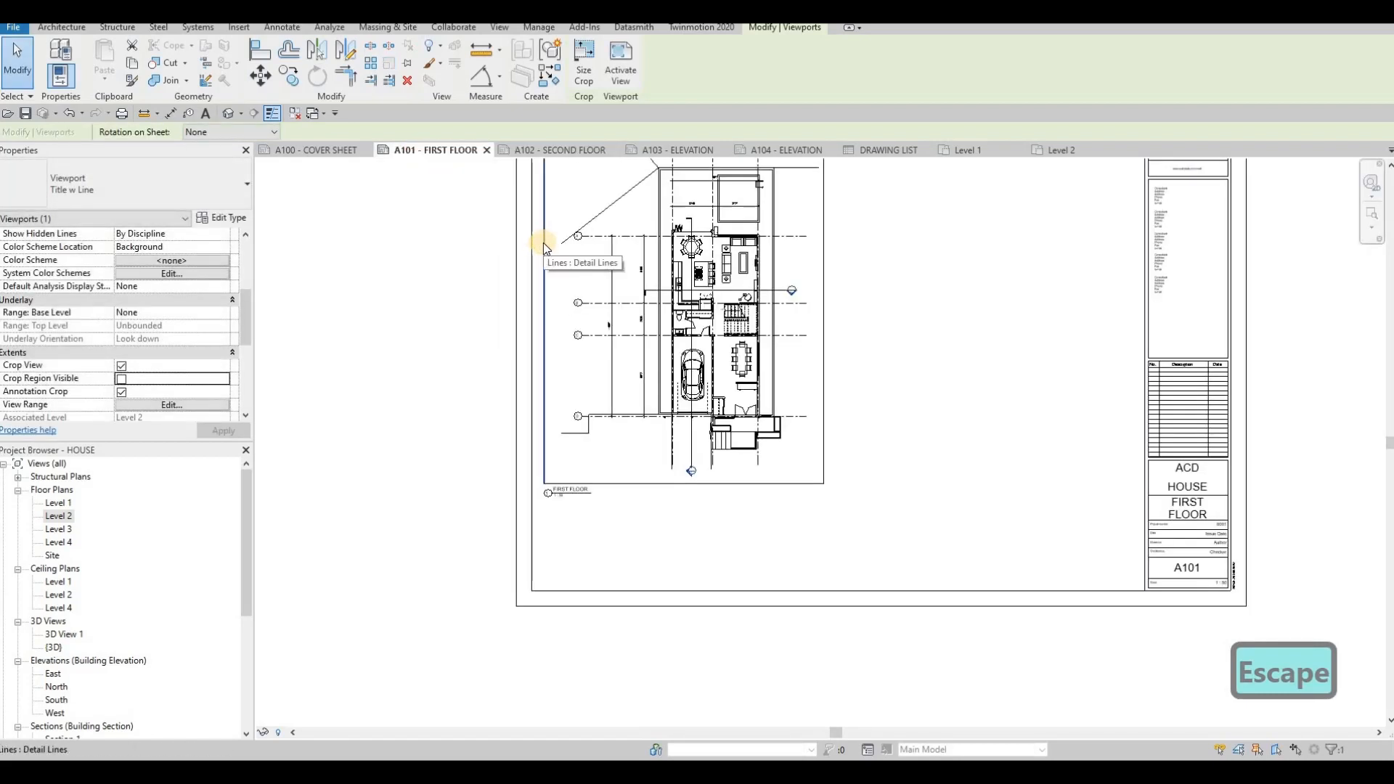
pyautogui.press('Tab')
pyautogui.click(543, 242)
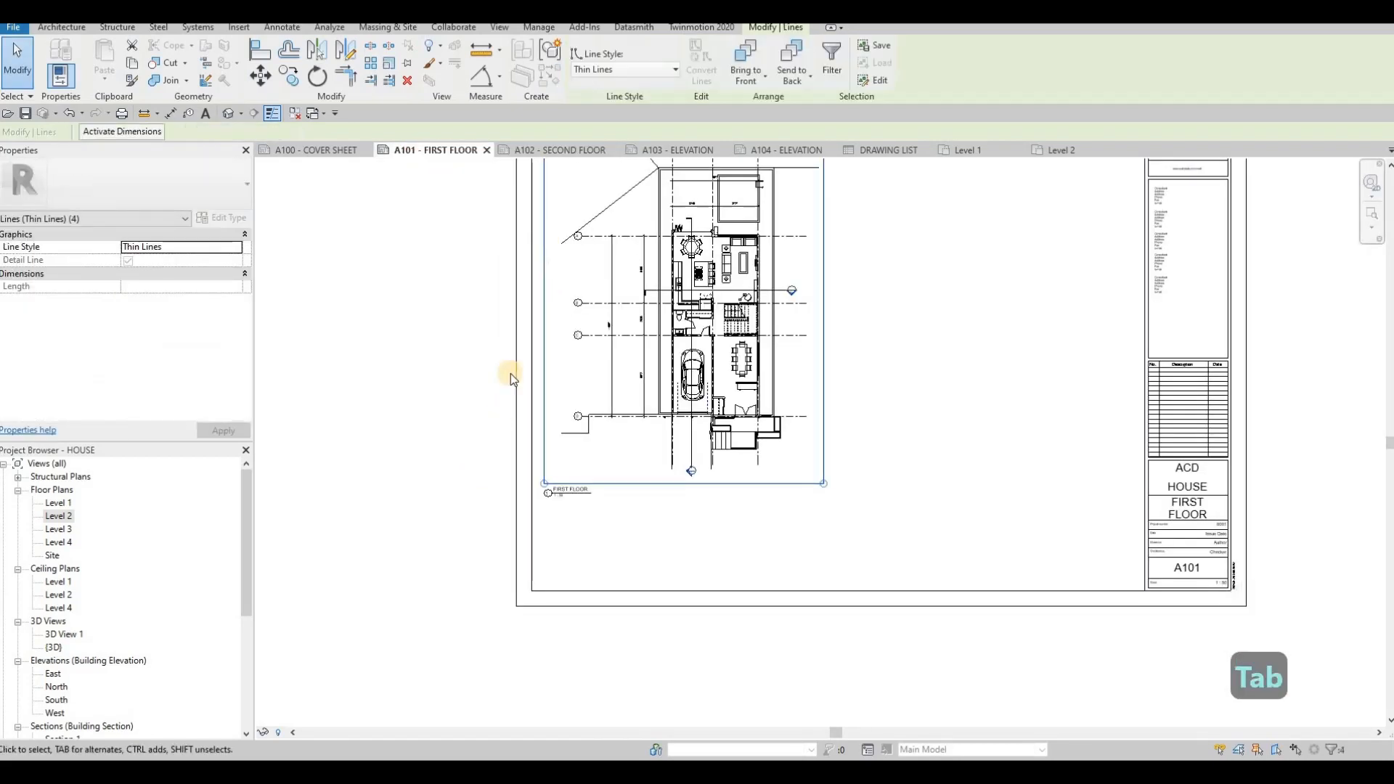
pyautogui.moveTo(518, 318); pyautogui.dragTo(473, 475, button='middle')
pyautogui.scroll(-1, 474, 475)
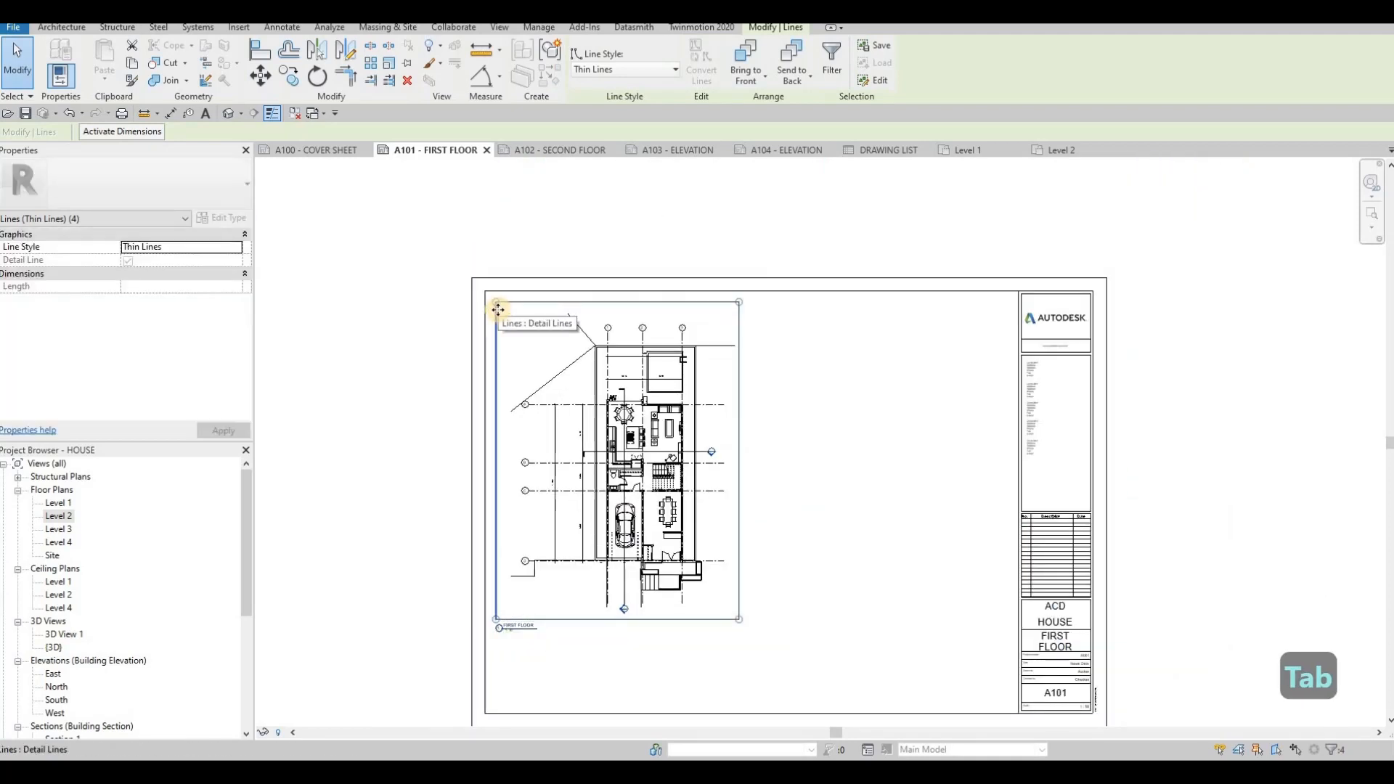
pyautogui.hotkey('ctrl', 'c')
# - Paste the frame onto the A102 - SECOND FLOOR sheet, snapping its lower-left corner to the matching border point
pyautogui.click(547, 153)
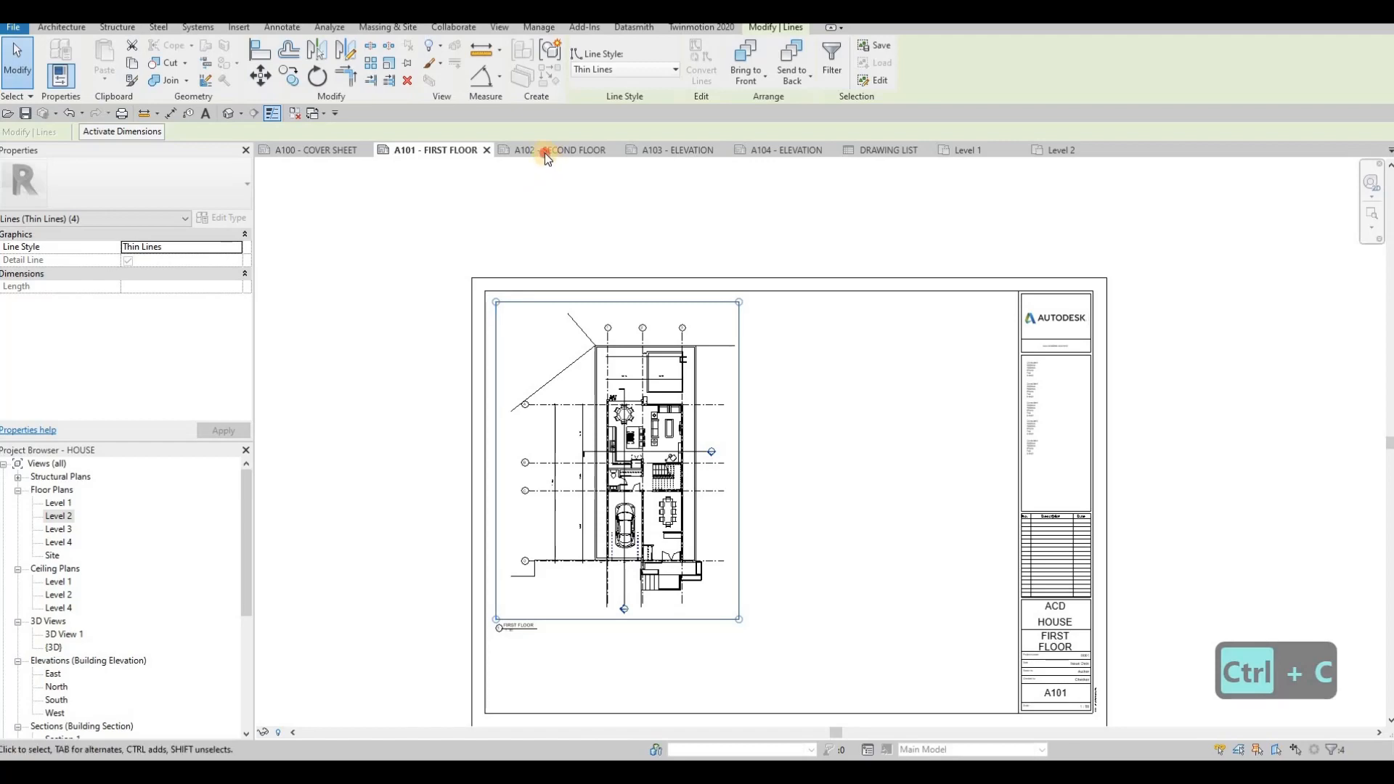
pyautogui.hotkey('ctrl', 'v')
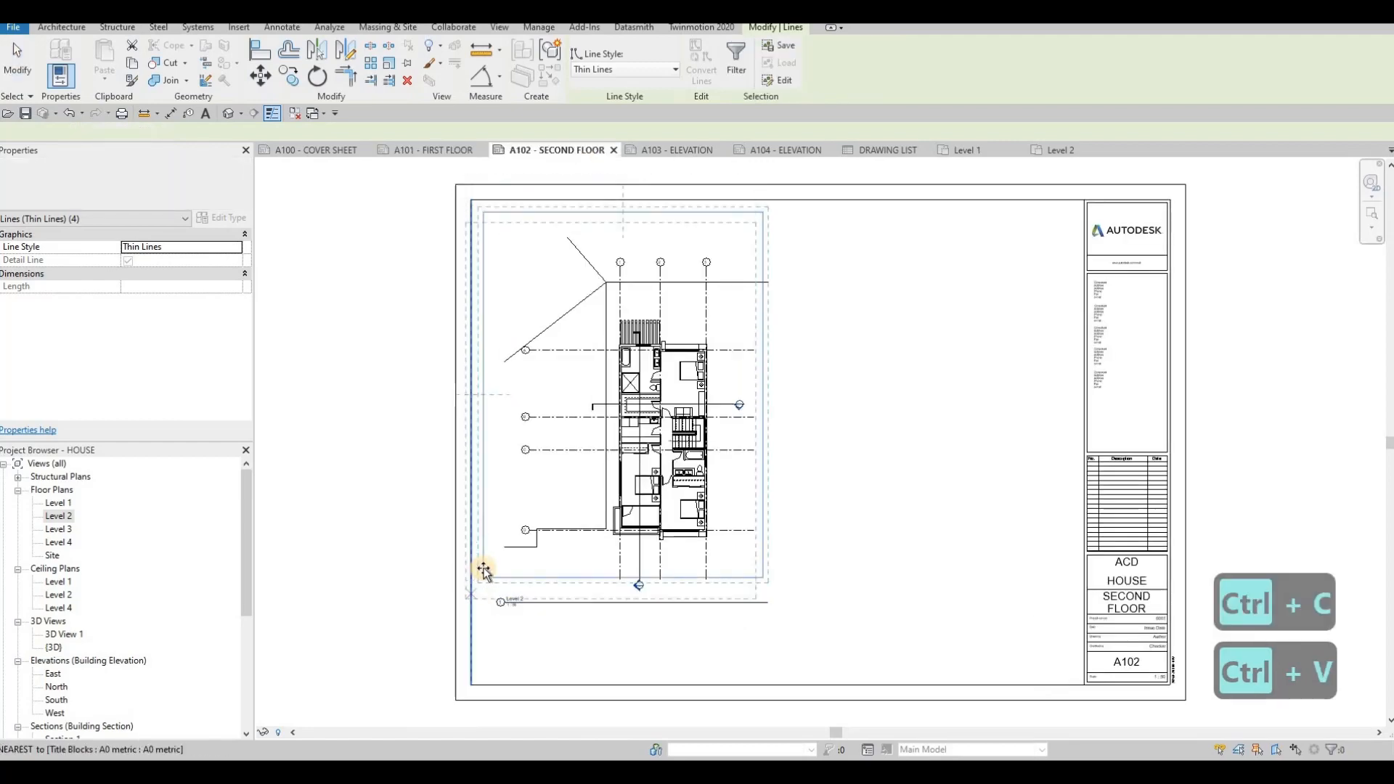
pyautogui.scroll(4, 483, 569)
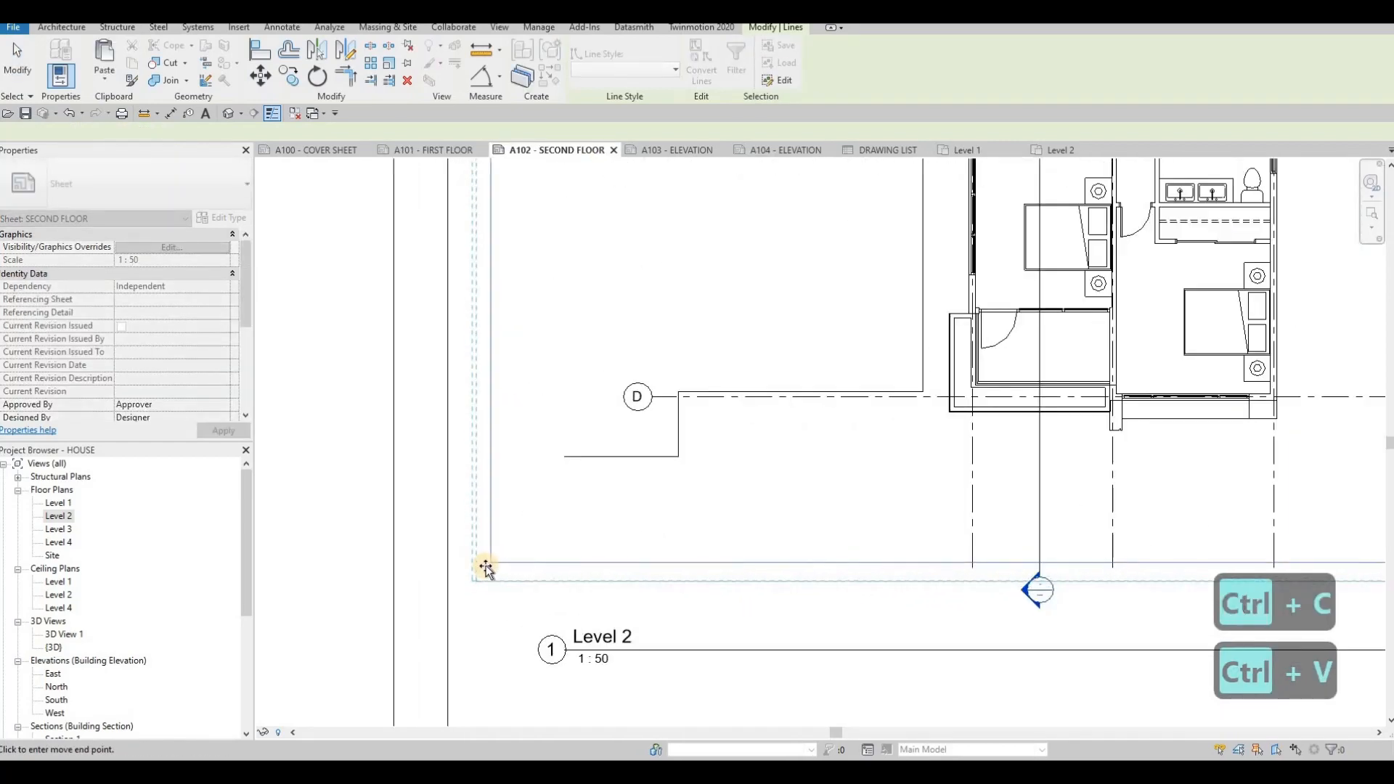
pyautogui.scroll(3, 488, 565)
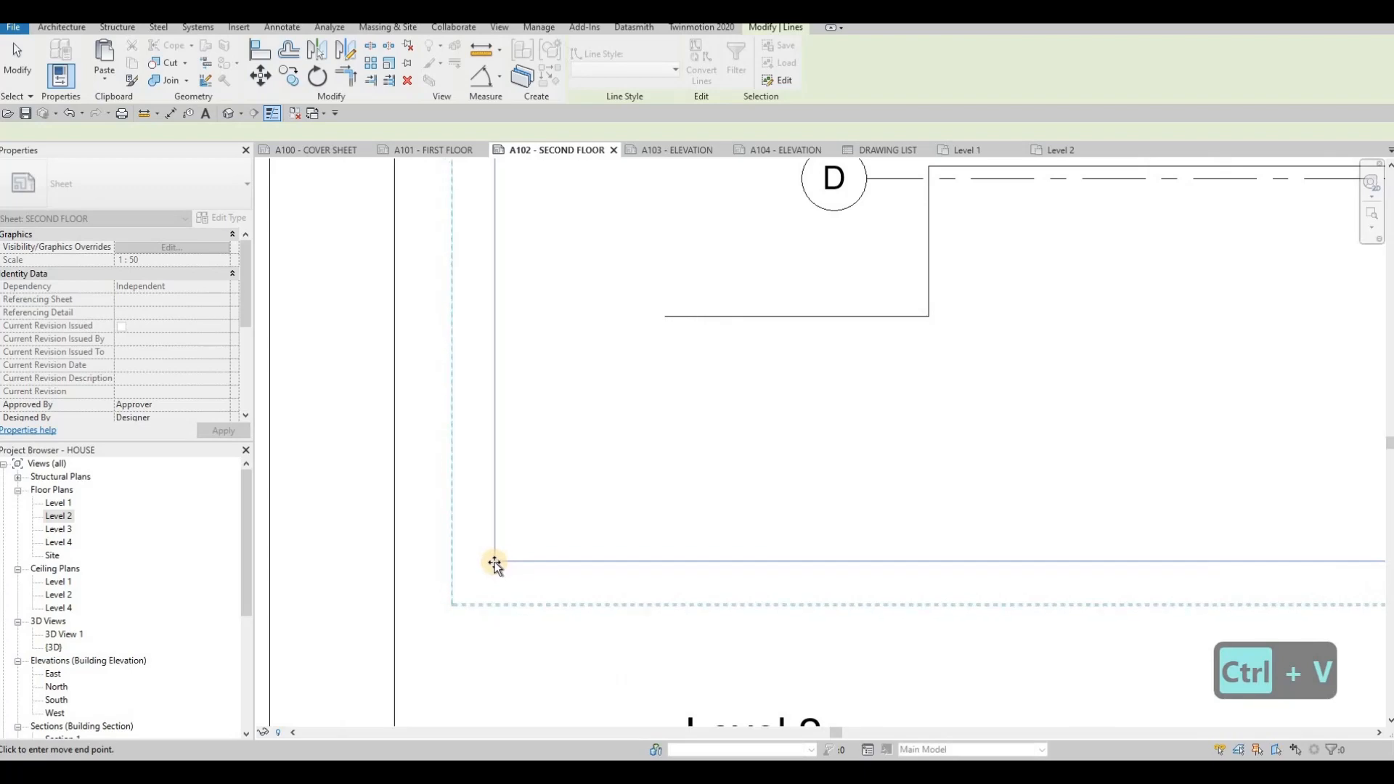
pyautogui.click(495, 565)
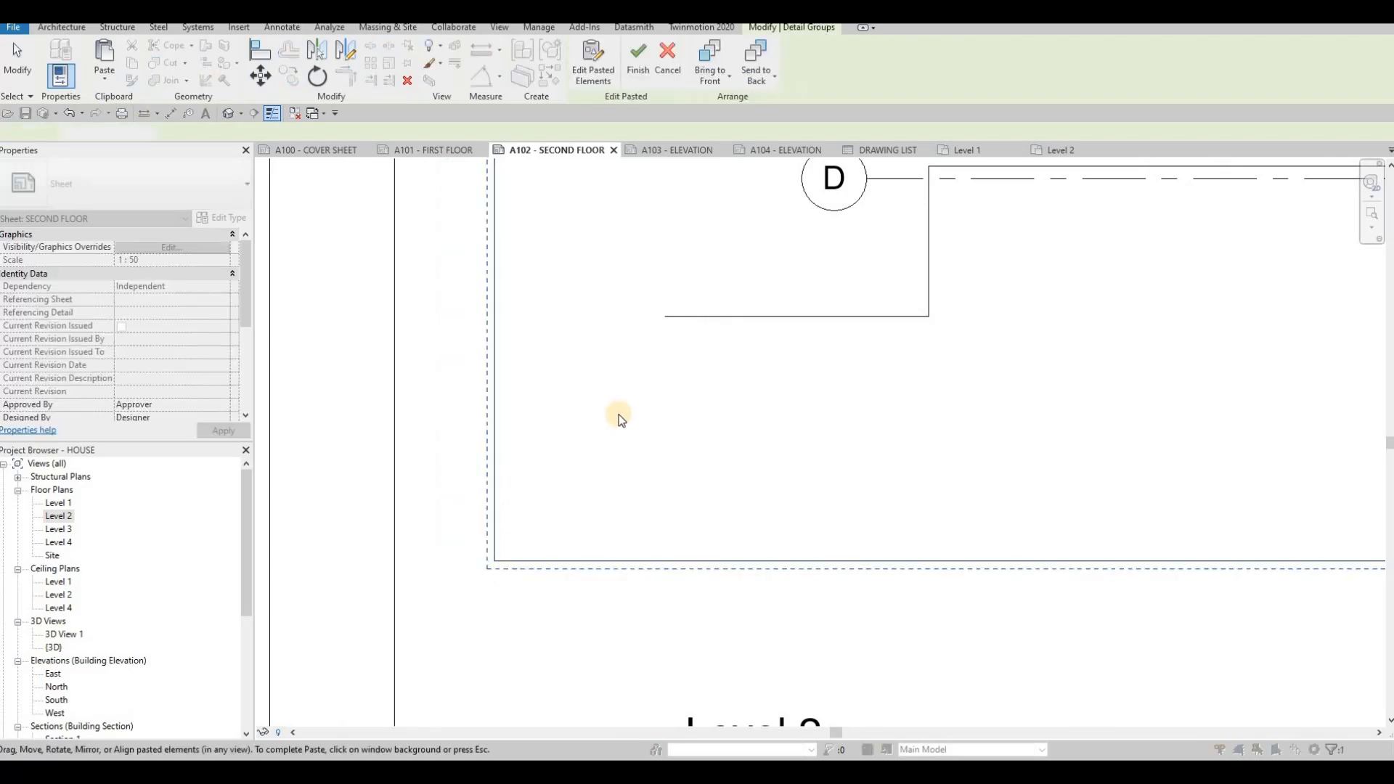
pyautogui.scroll(-5, 624, 436)
pyautogui.scroll(-4, 639, 491)
pyautogui.press('Escape')
pyautogui.press('Escape')
# - Move the Level 2 viewport slightly so the plan sits inside the pasted frame
pyautogui.scroll(-2, 653, 480)
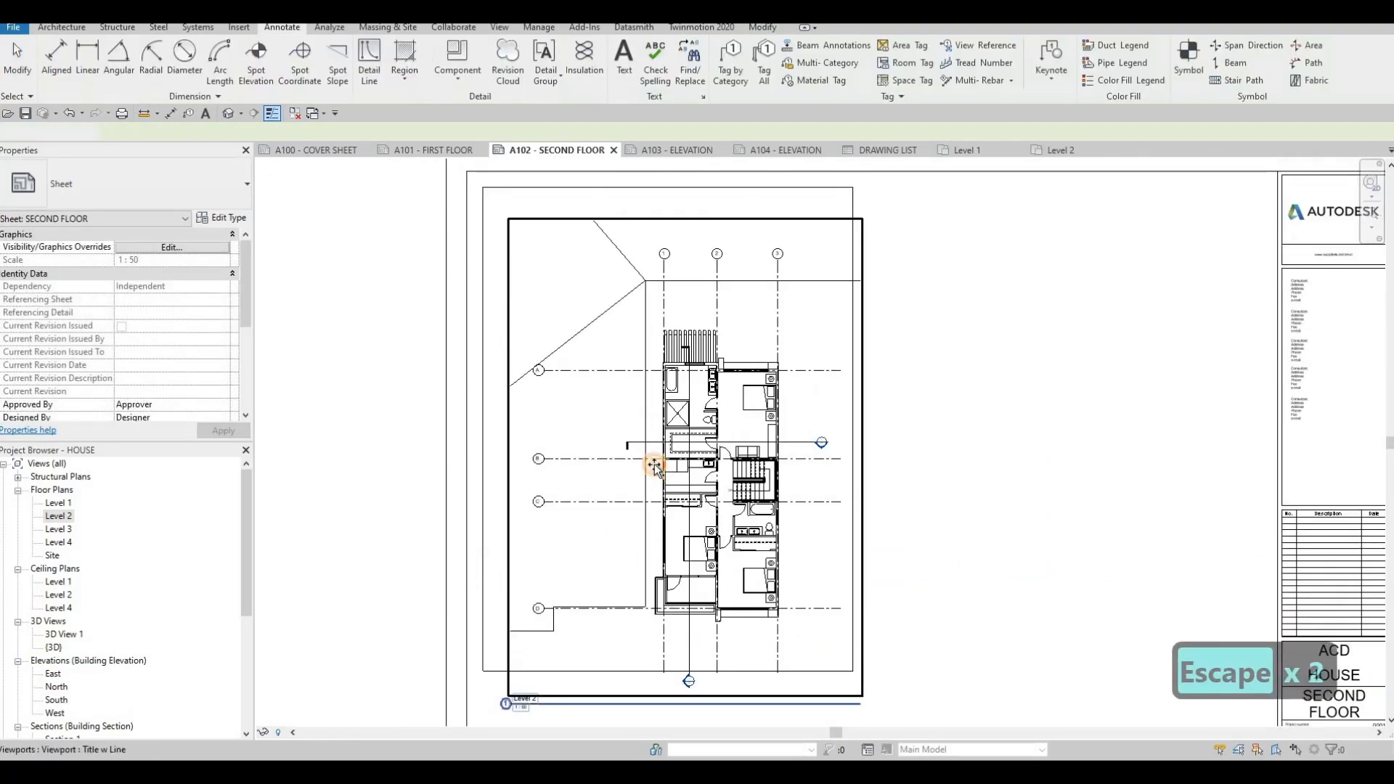
pyautogui.moveTo(648, 470); pyautogui.dragTo(631, 449)
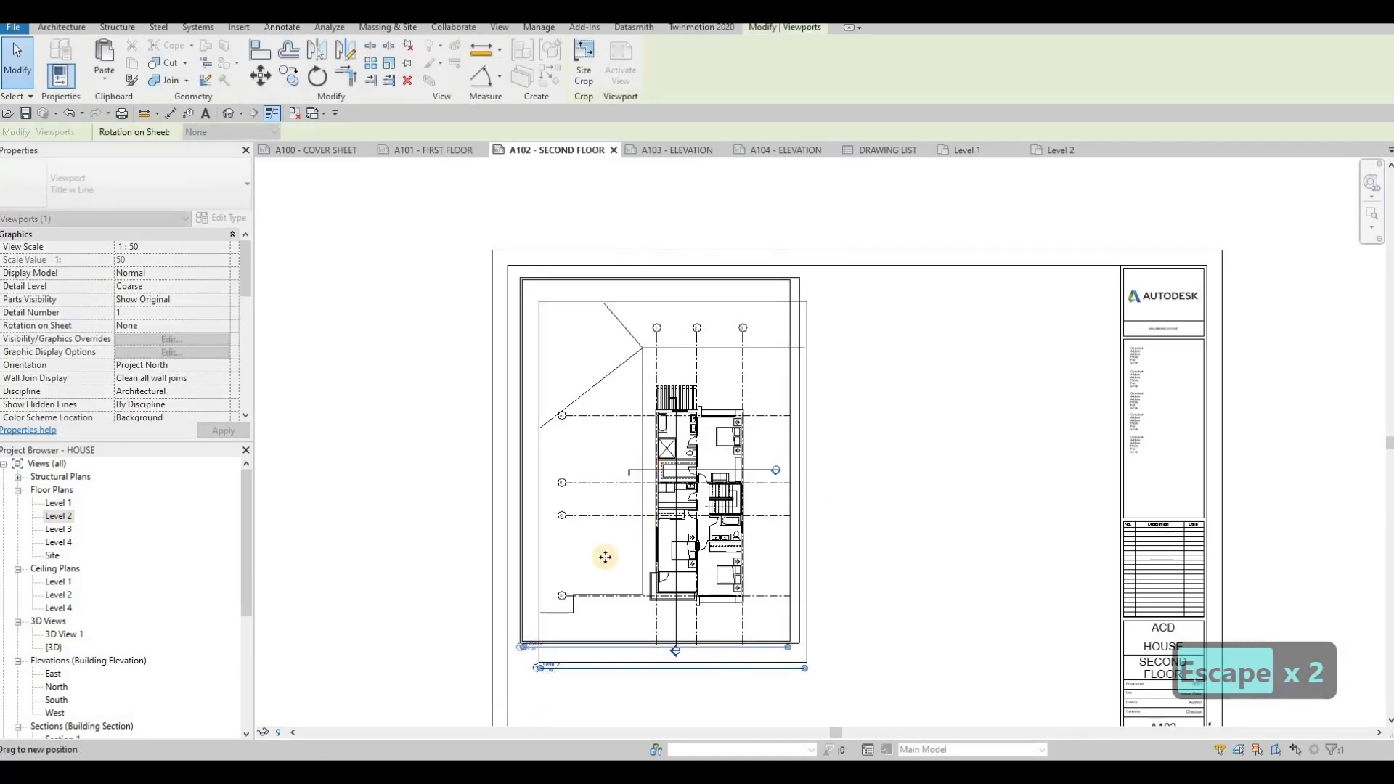
pyautogui.press('Escape')
pyautogui.press('Escape')
# - Try to move the Level 2 viewport title slightly
pyautogui.scroll(4, 559, 629)
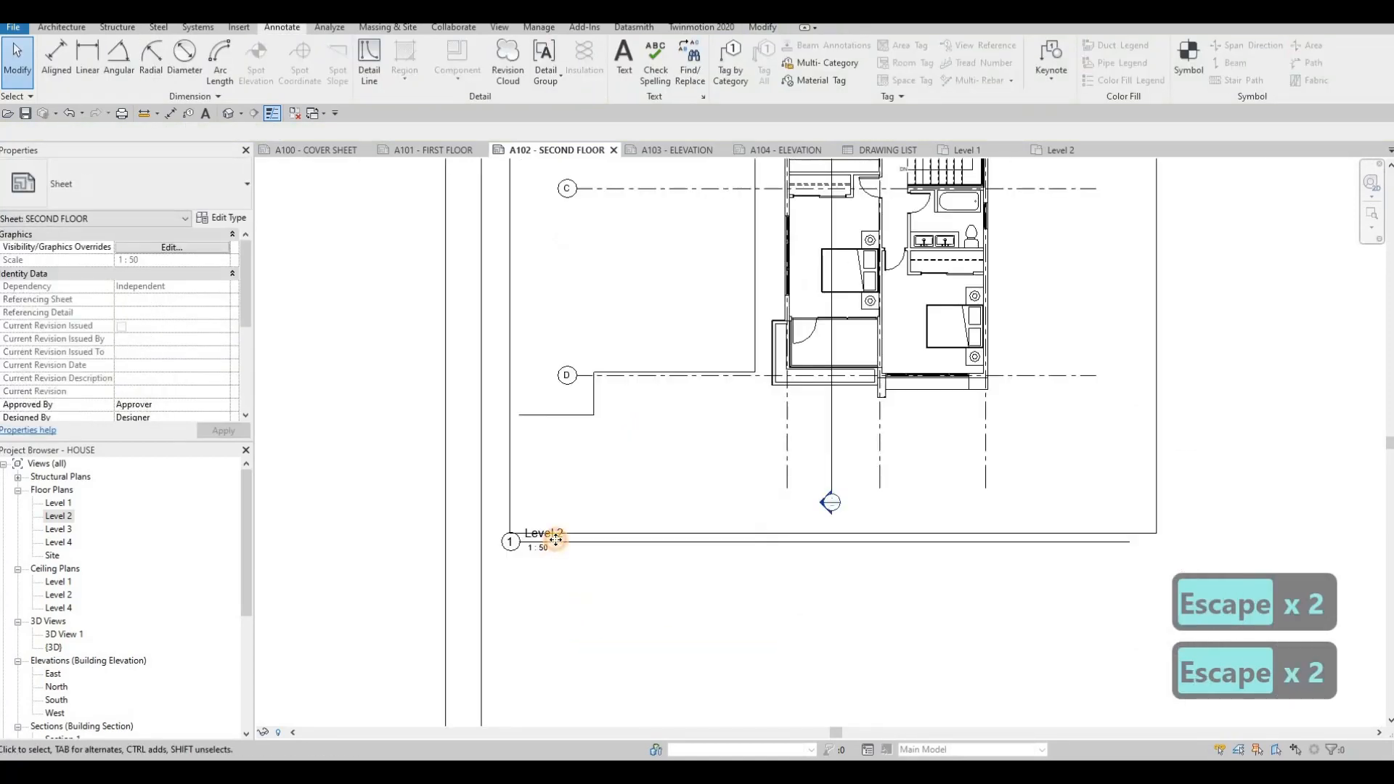
pyautogui.click(568, 556)
pyautogui.moveTo(563, 546); pyautogui.dragTo(564, 547)
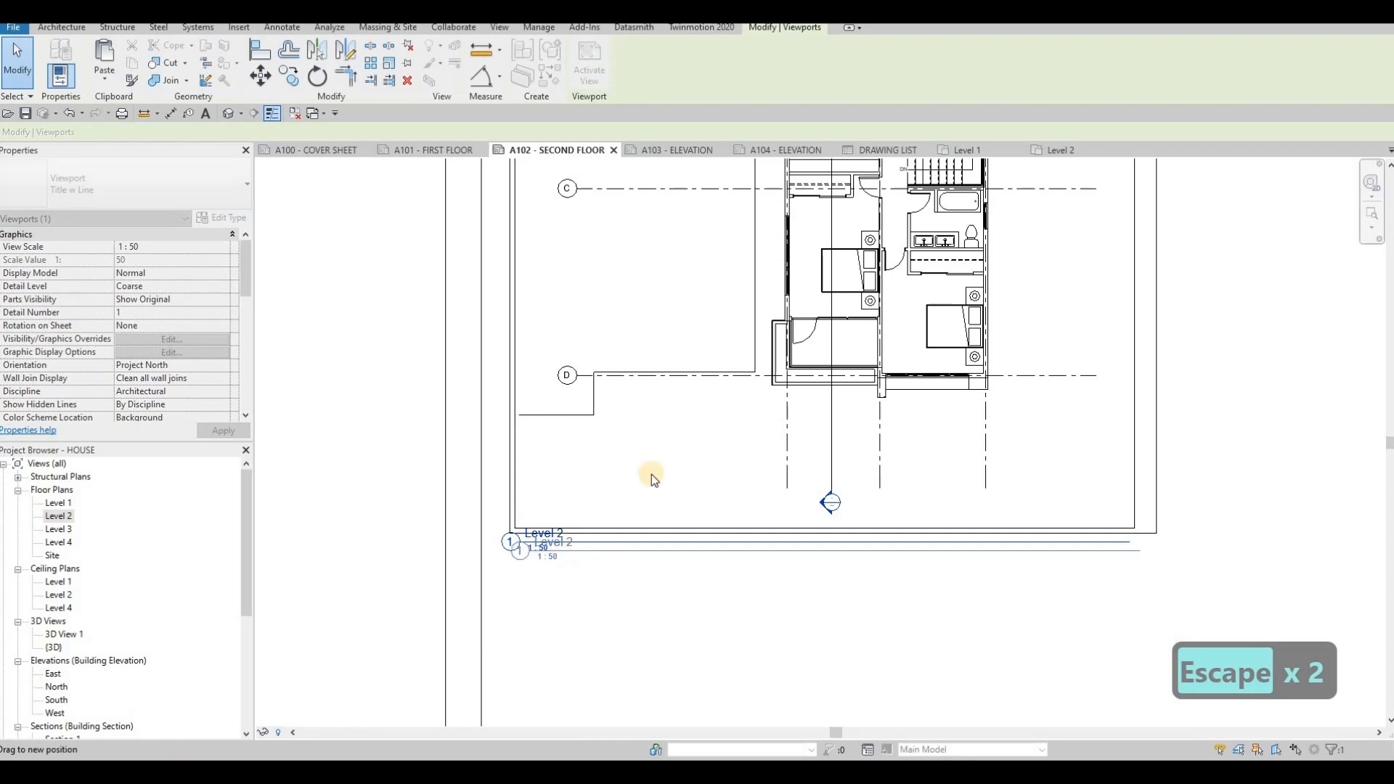
pyautogui.press('Escape')
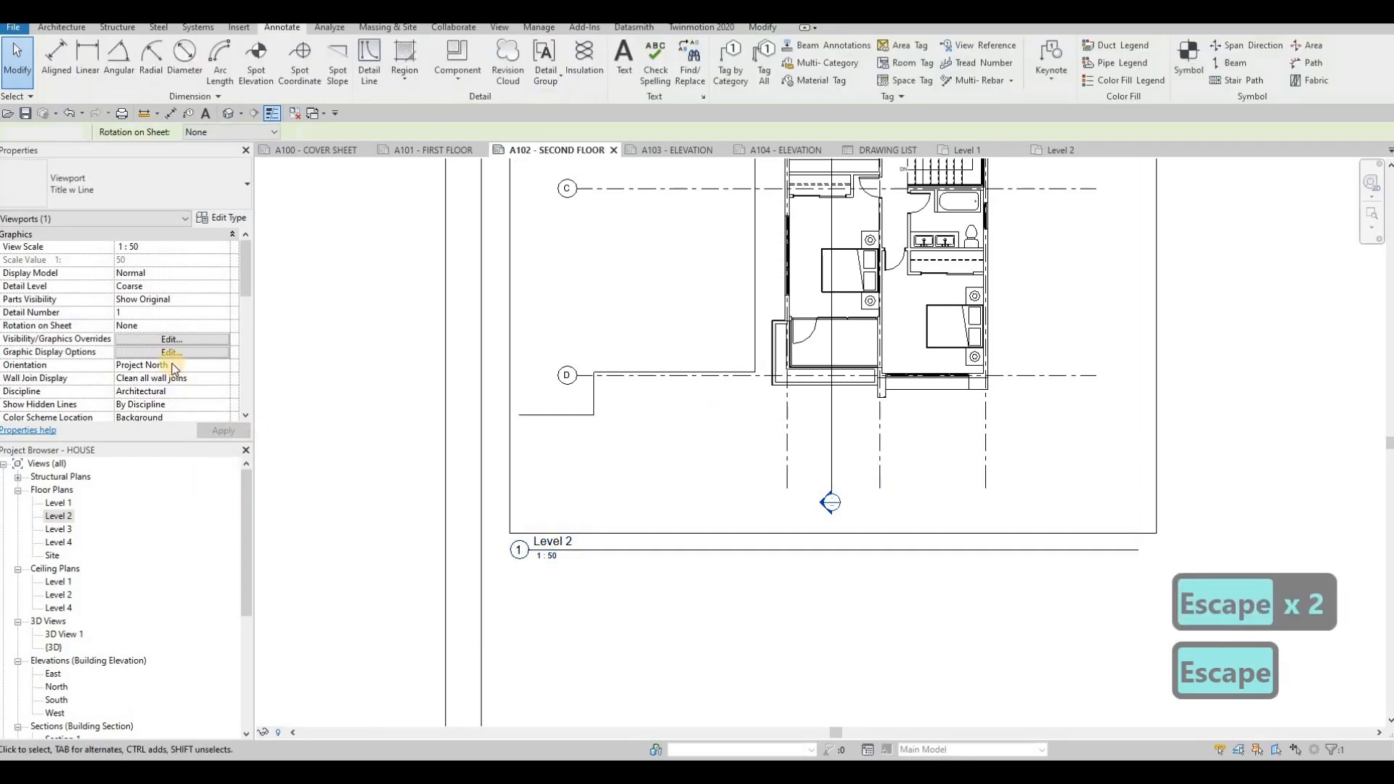
# - Set the Level 2 viewport's Title on Sheet to SECOND FLOO
pyautogui.scroll(-2, 160, 356)
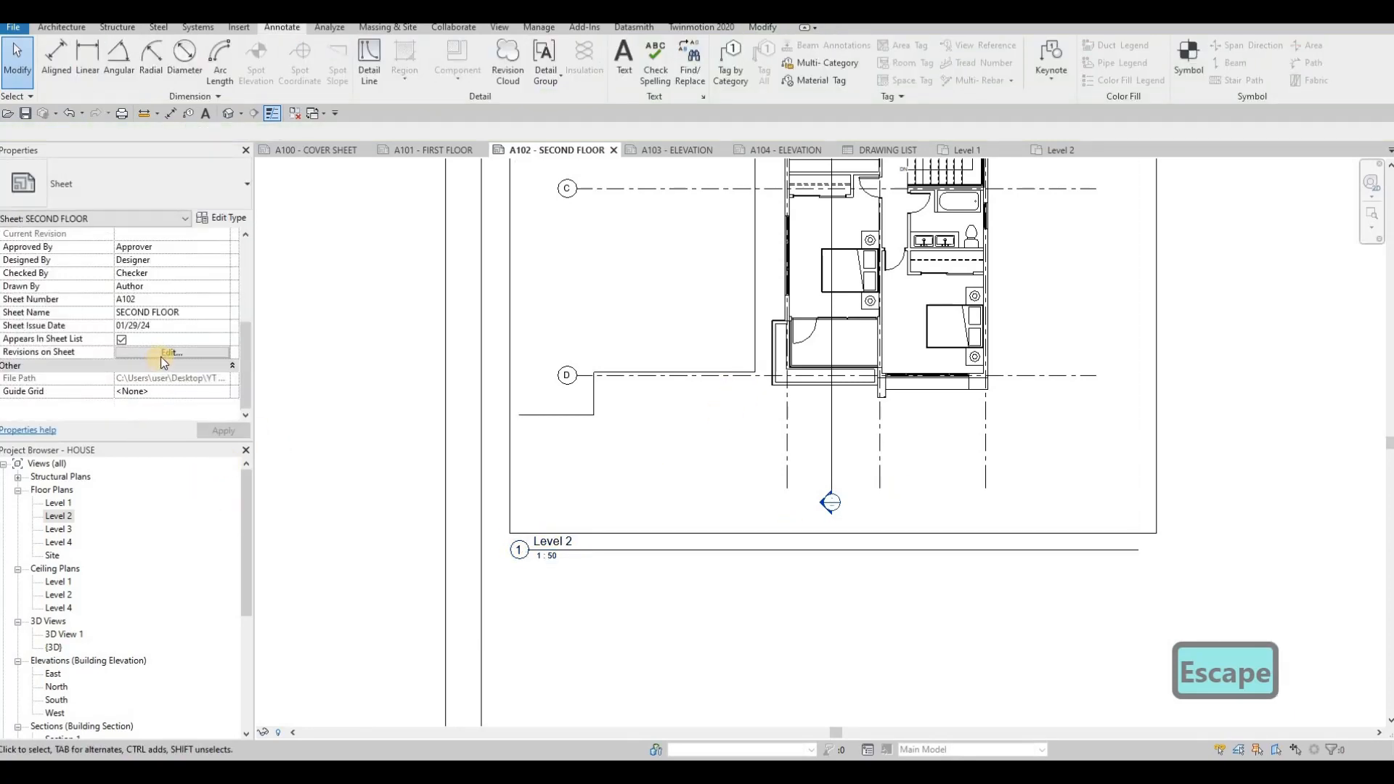
pyautogui.press('Escape')
pyautogui.click(666, 423)
pyautogui.scroll(-5, 147, 351)
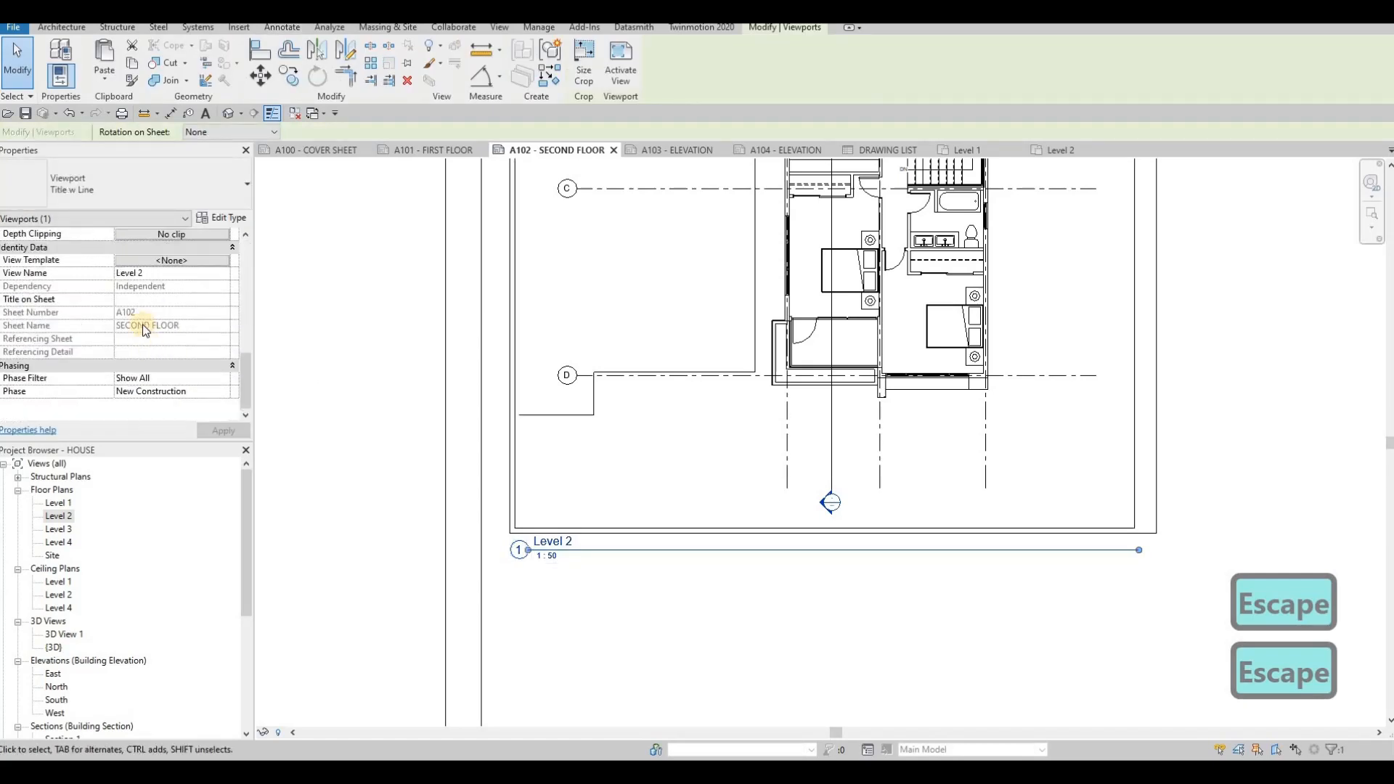
pyautogui.click(136, 299)
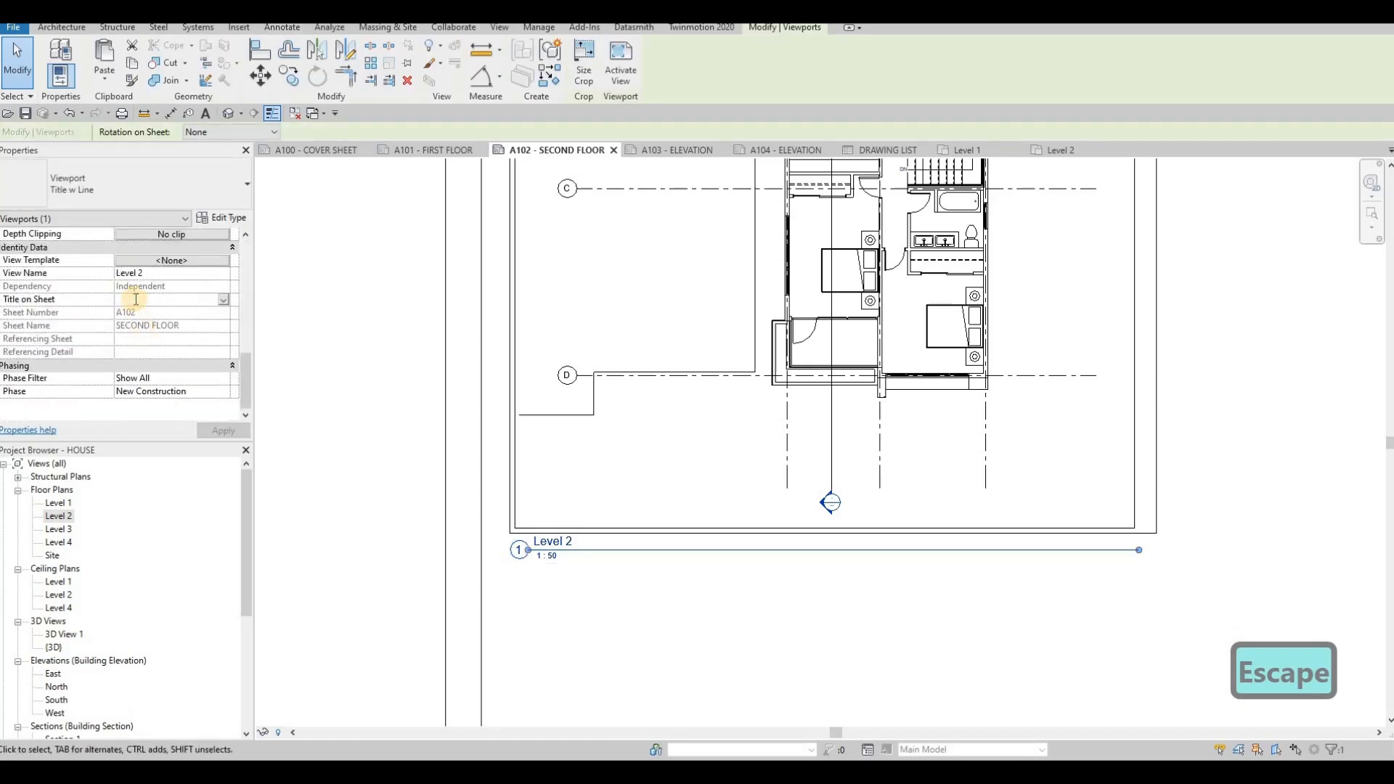
pyautogui.write('SECO')
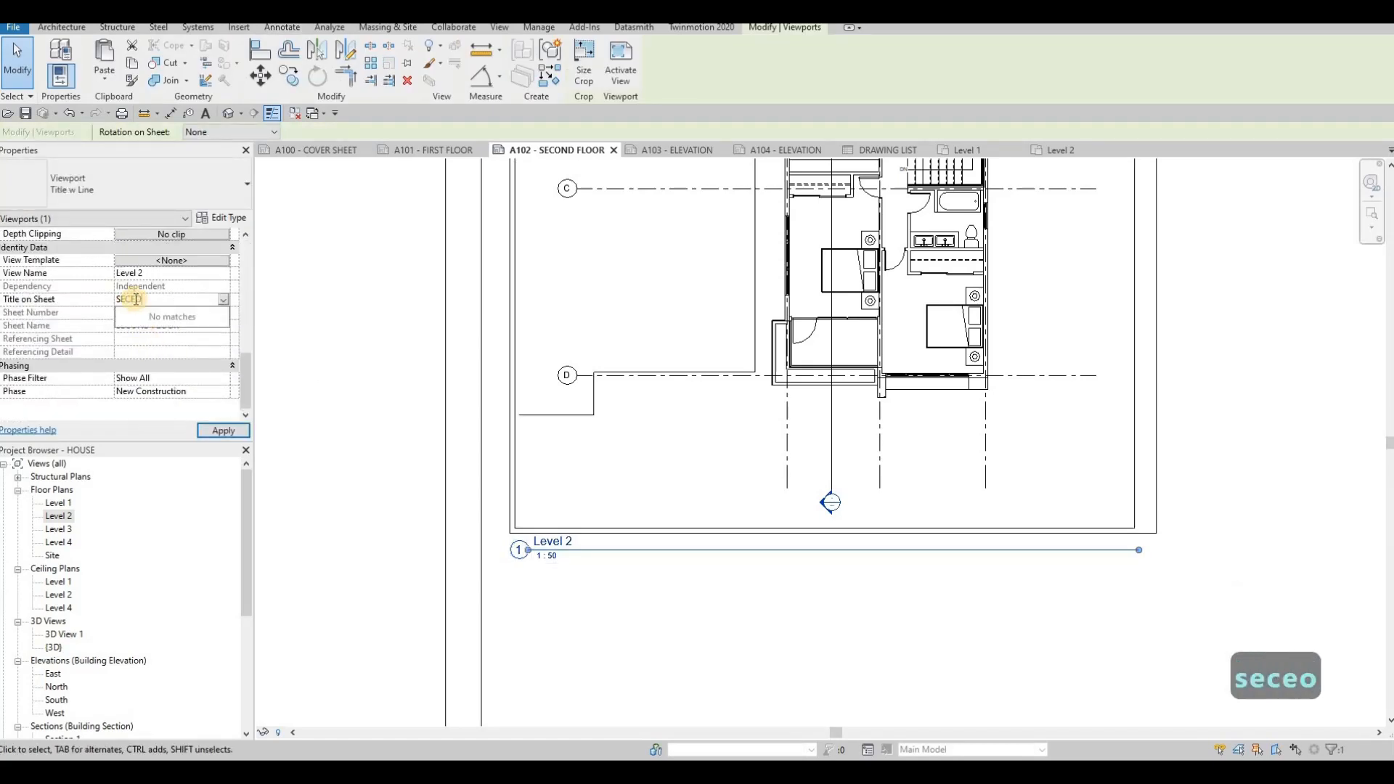
pyautogui.write('ND F')
pyautogui.press('BackSpace')
pyautogui.write('D F')
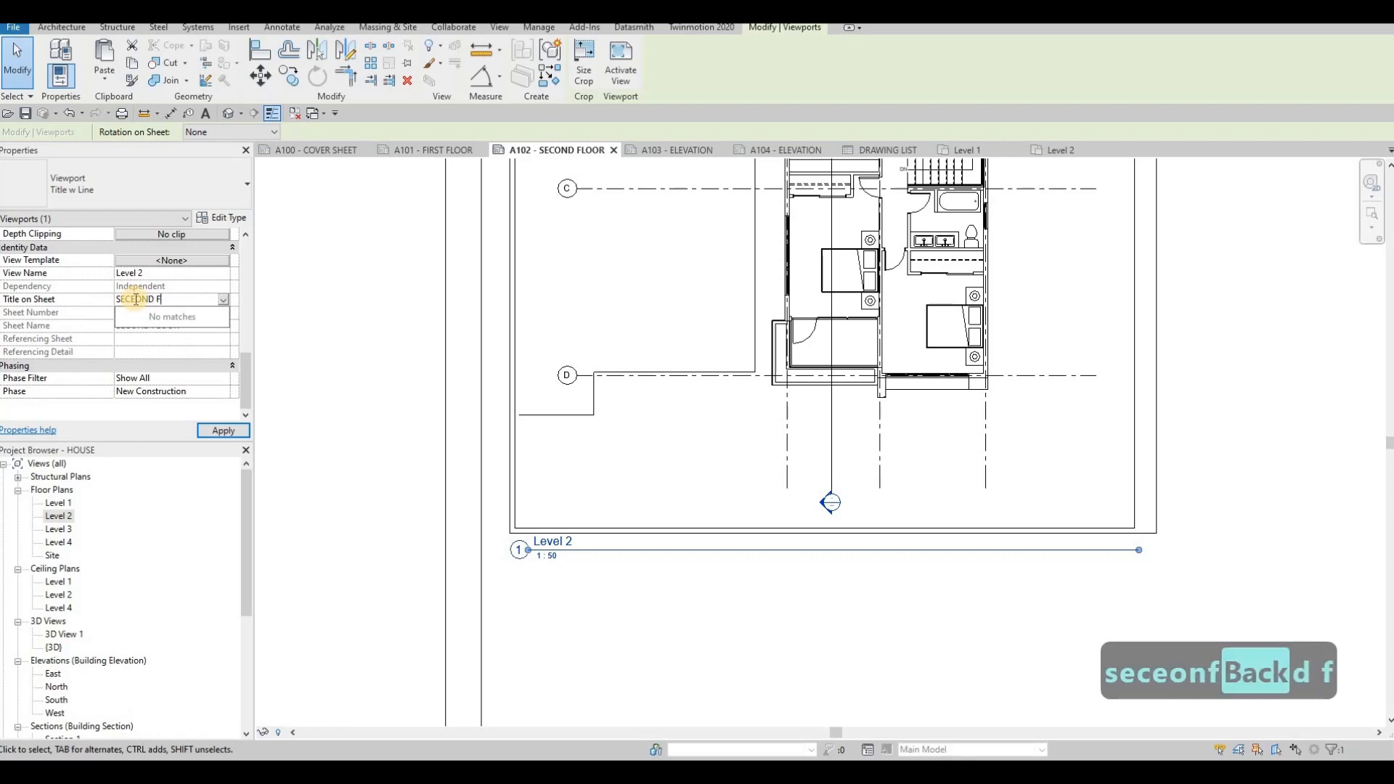
pyautogui.write('LOOR')
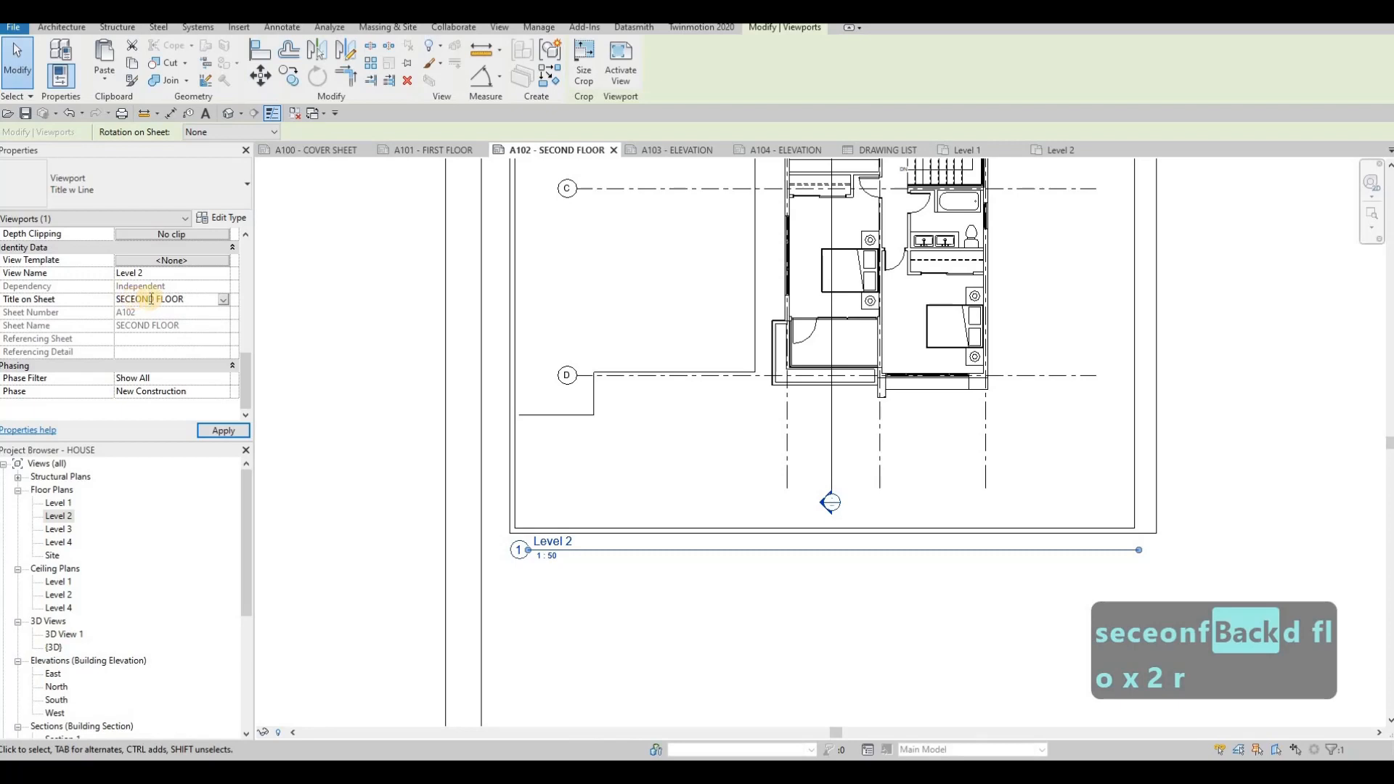
pyautogui.press('BackSpace')
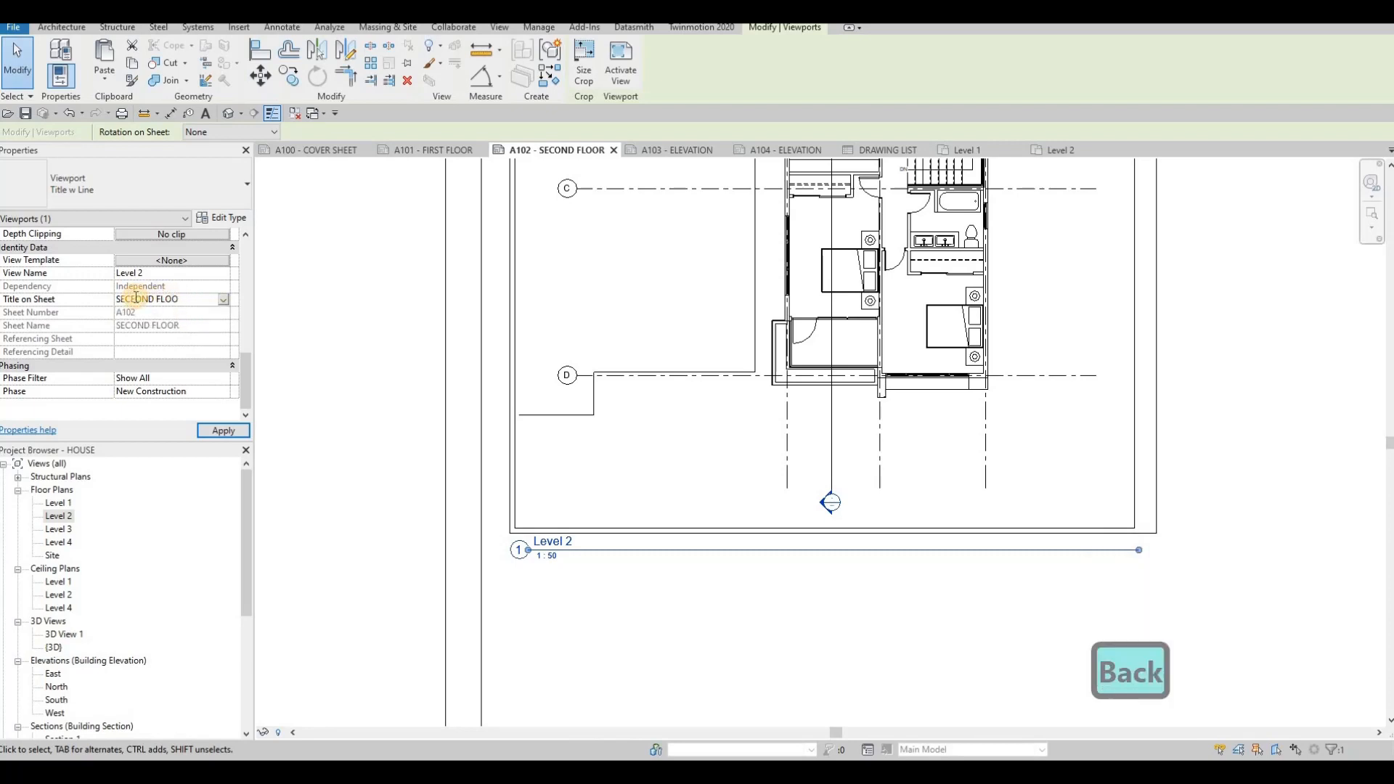
pyautogui.press('BackSpace')
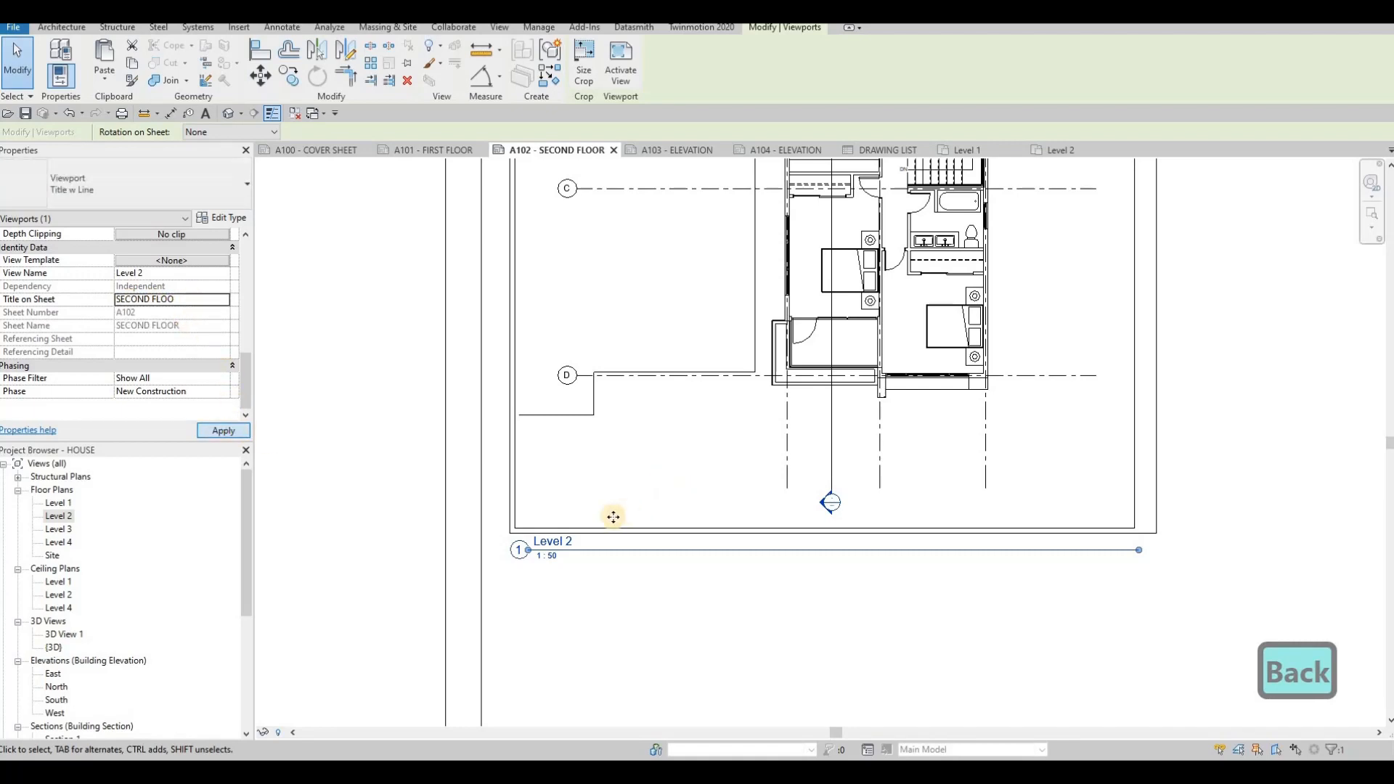
pyautogui.press('Escape')
# - Nudge the viewport title down and shorten its title line to end just past the label
pyautogui.moveTo(593, 550); pyautogui.dragTo(581, 485, button='middle')
pyautogui.click(577, 481)
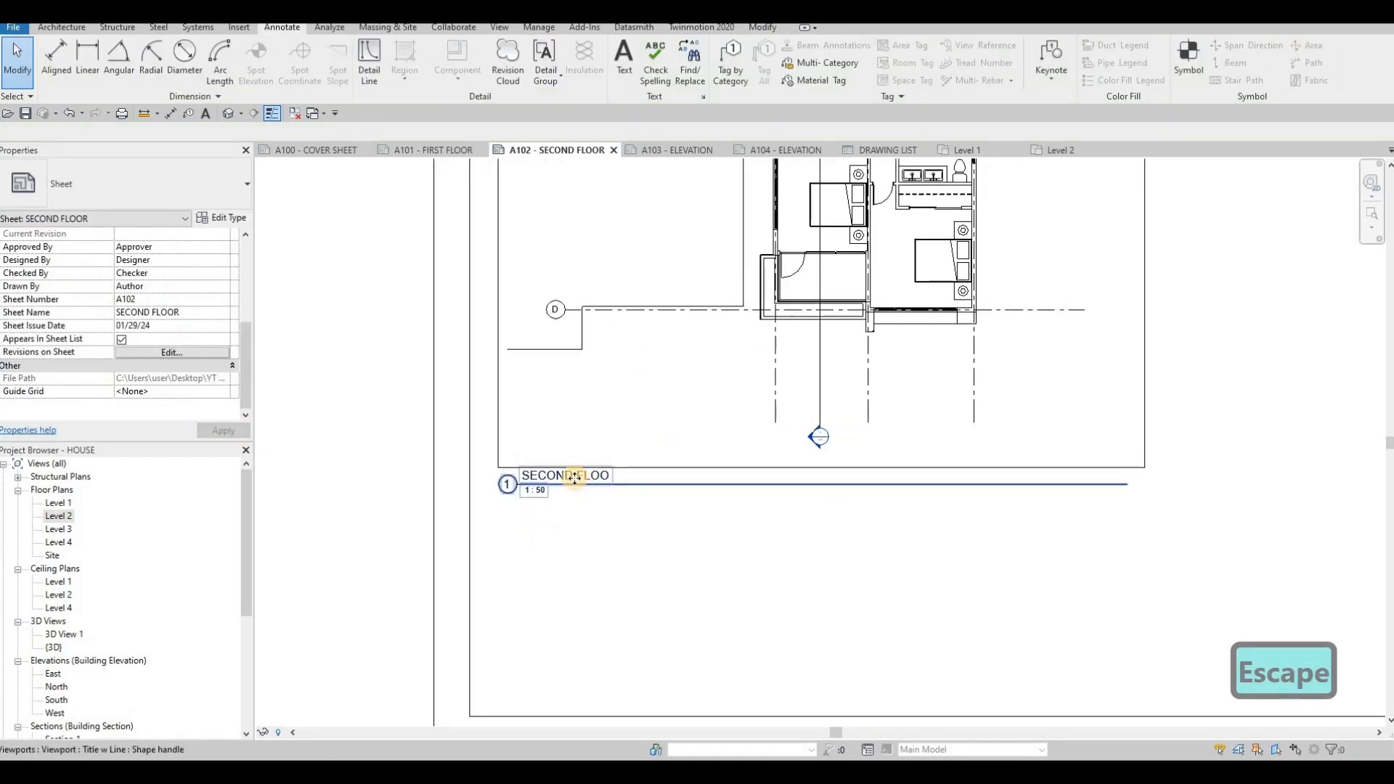
pyautogui.press('Down')
pyautogui.press('Down')
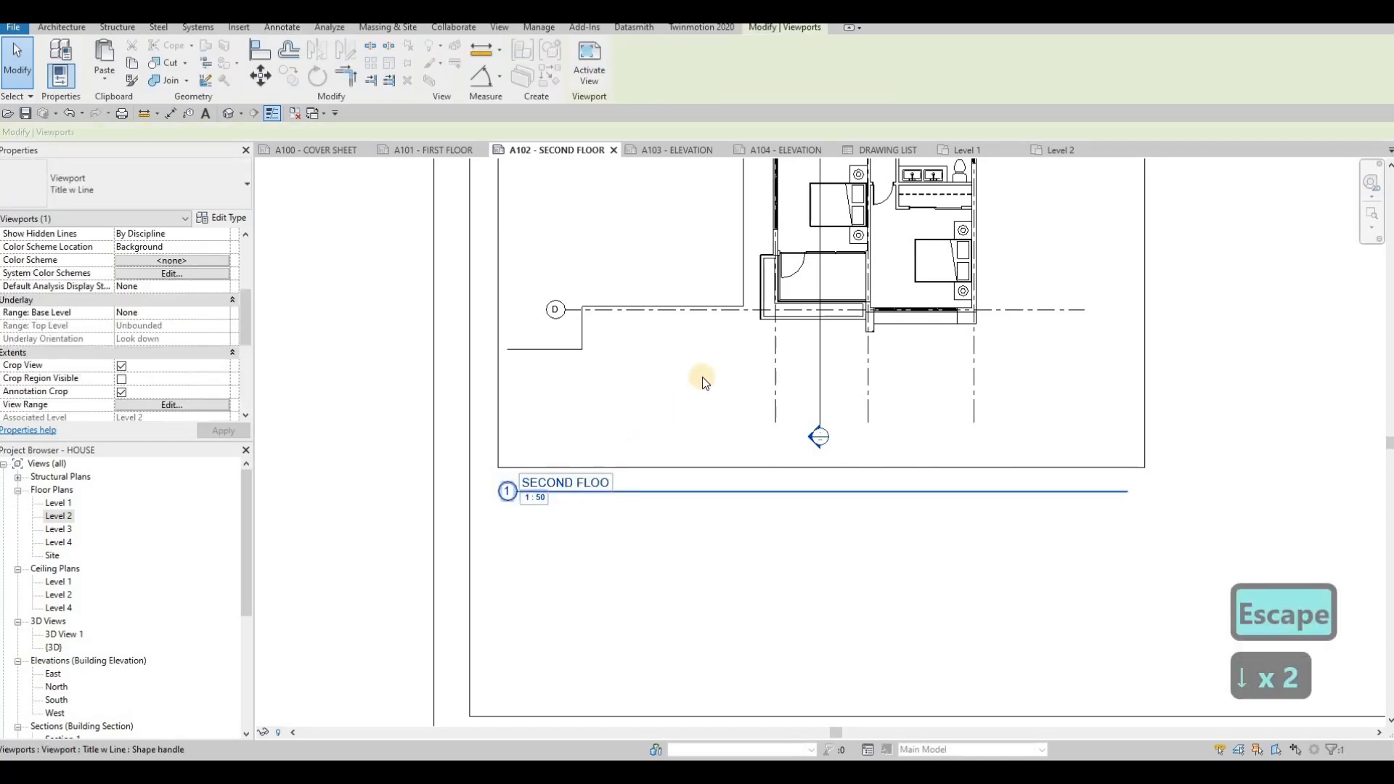
pyautogui.click(1125, 487)
pyautogui.moveTo(1127, 488); pyautogui.dragTo(613, 506)
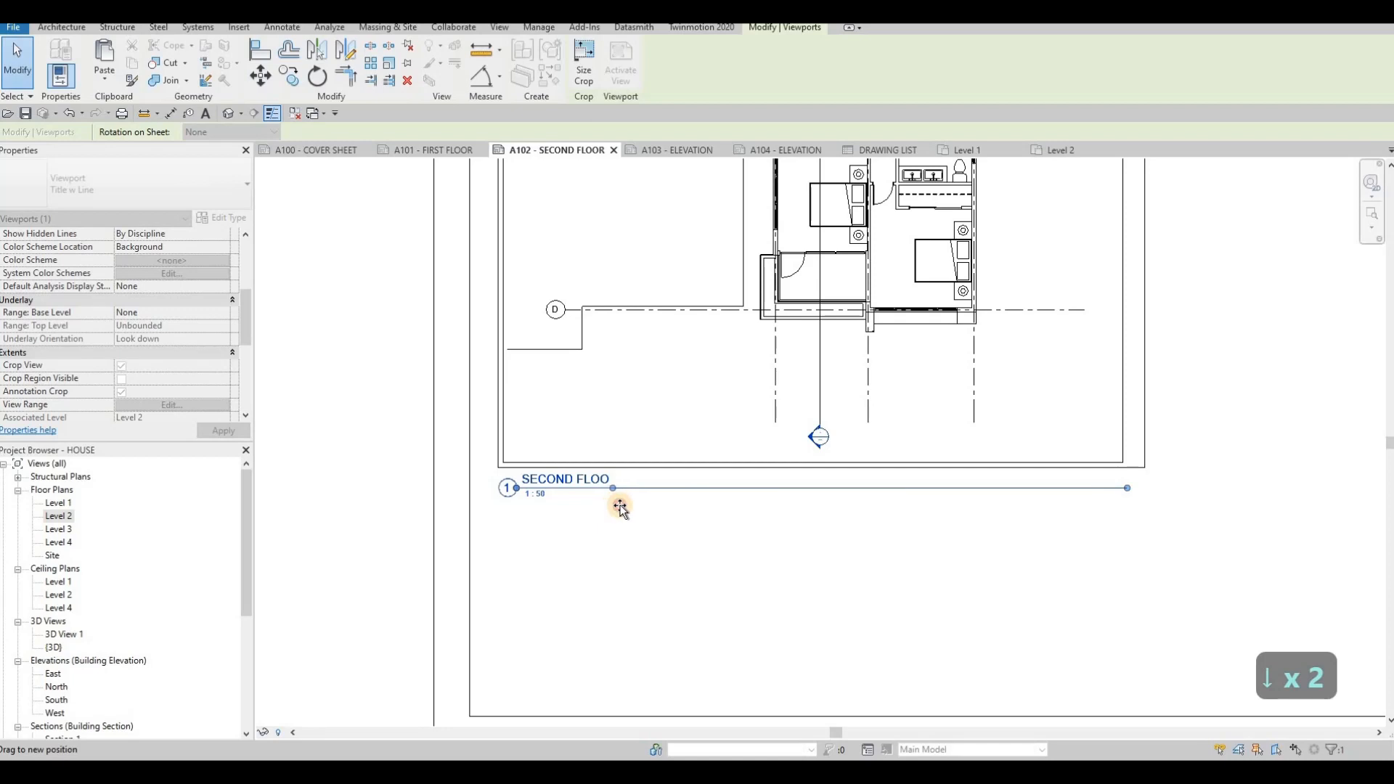
# - Complete the viewport's Title on Sheet as SECOND FLOOR
pyautogui.click(529, 476)
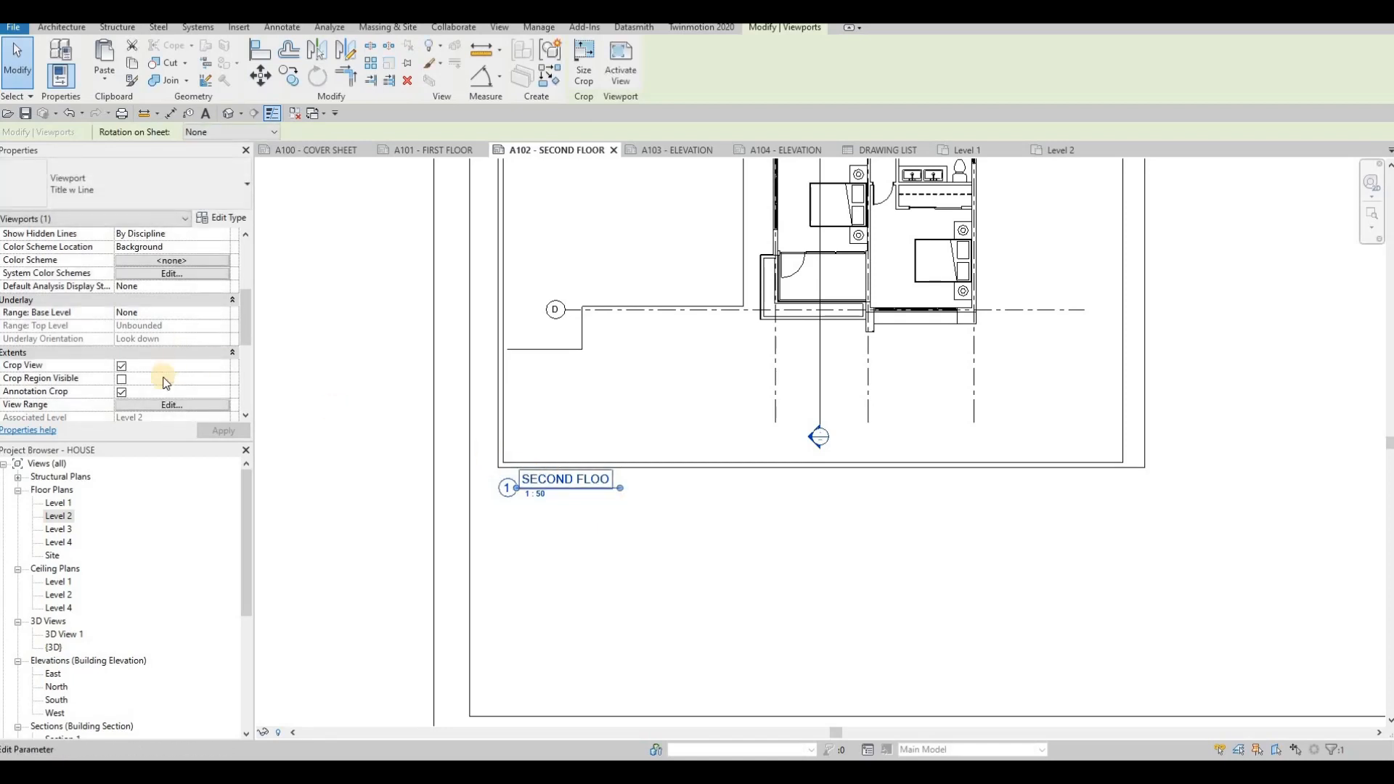
pyautogui.scroll(-5, 187, 346)
pyautogui.click(181, 340)
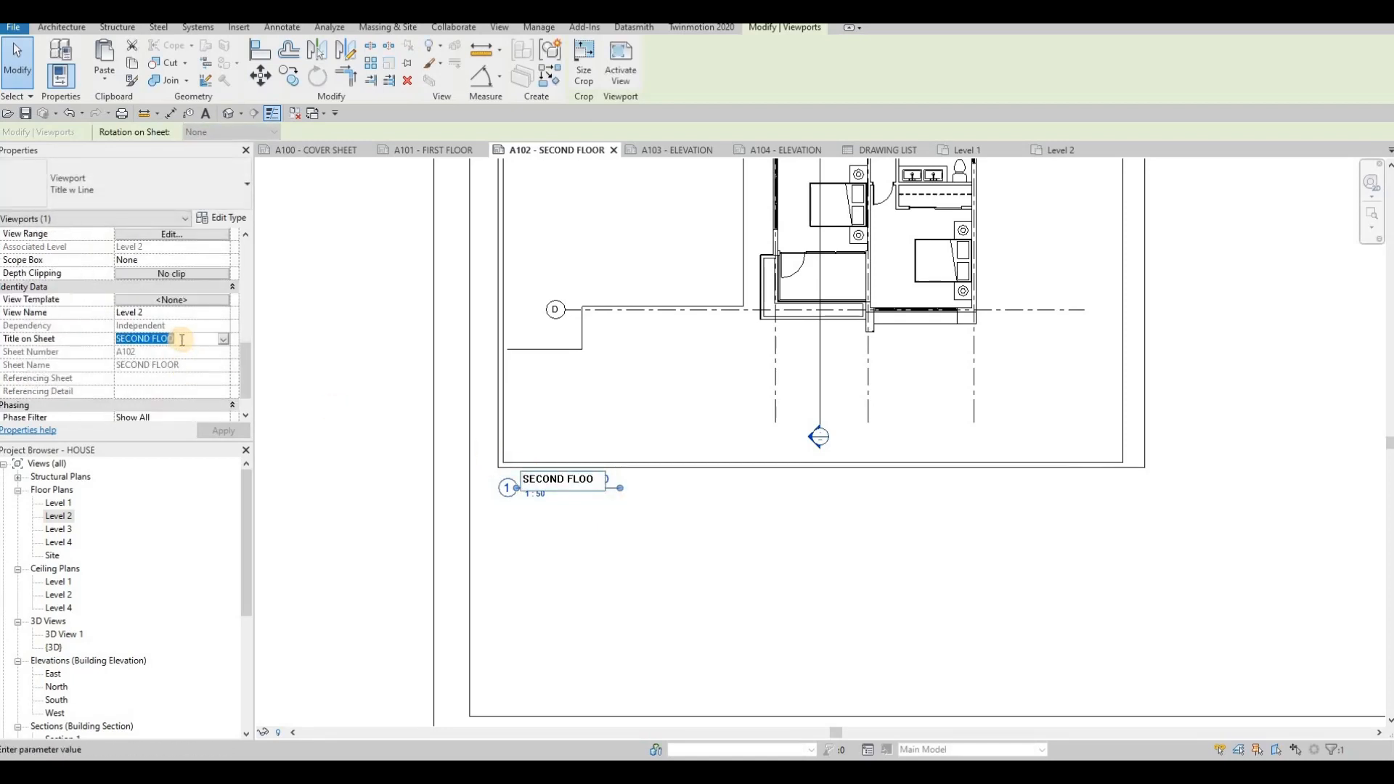
pyautogui.write('R')
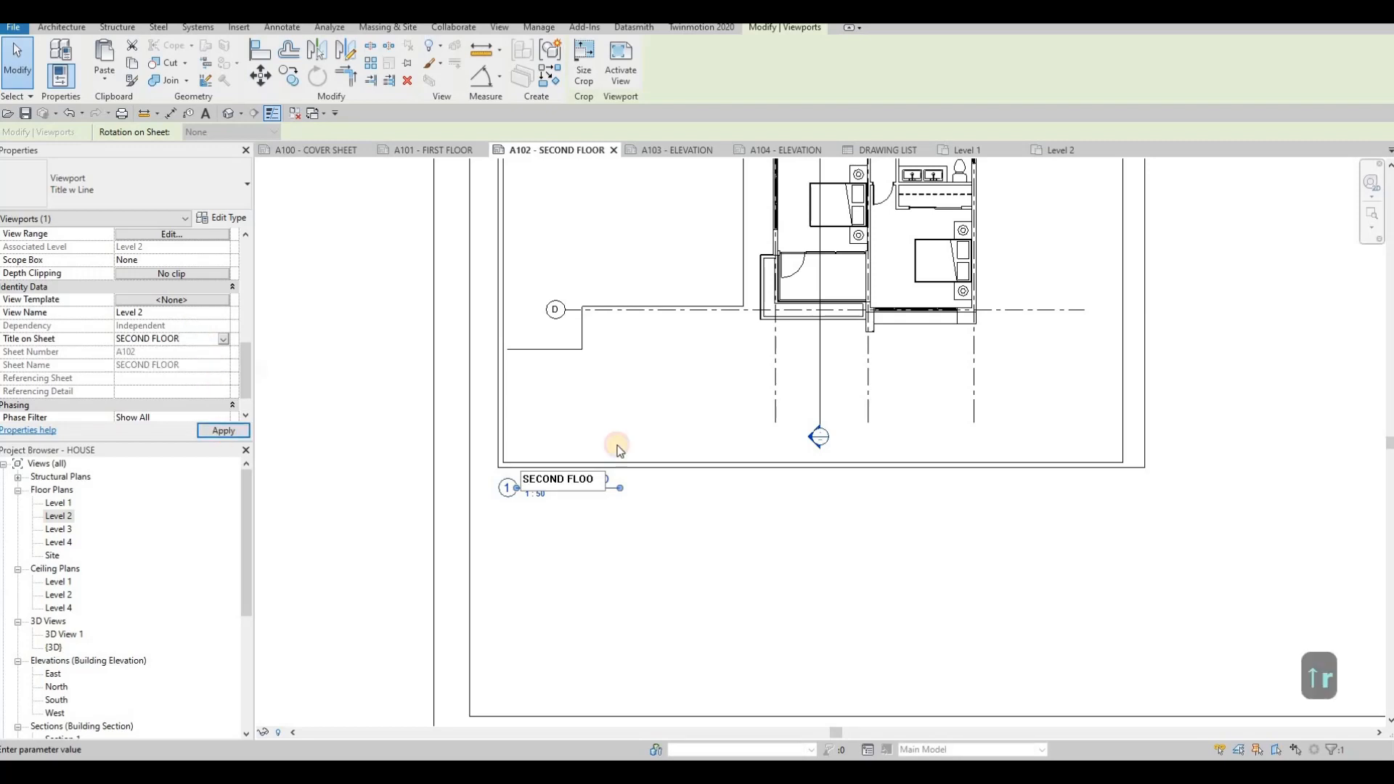
pyautogui.press('Escape')
pyautogui.press('Escape')
# - Open the Level 3 floor plan, then switch back to the Level 2 floor plan
pyautogui.scroll(-4, 639, 522)
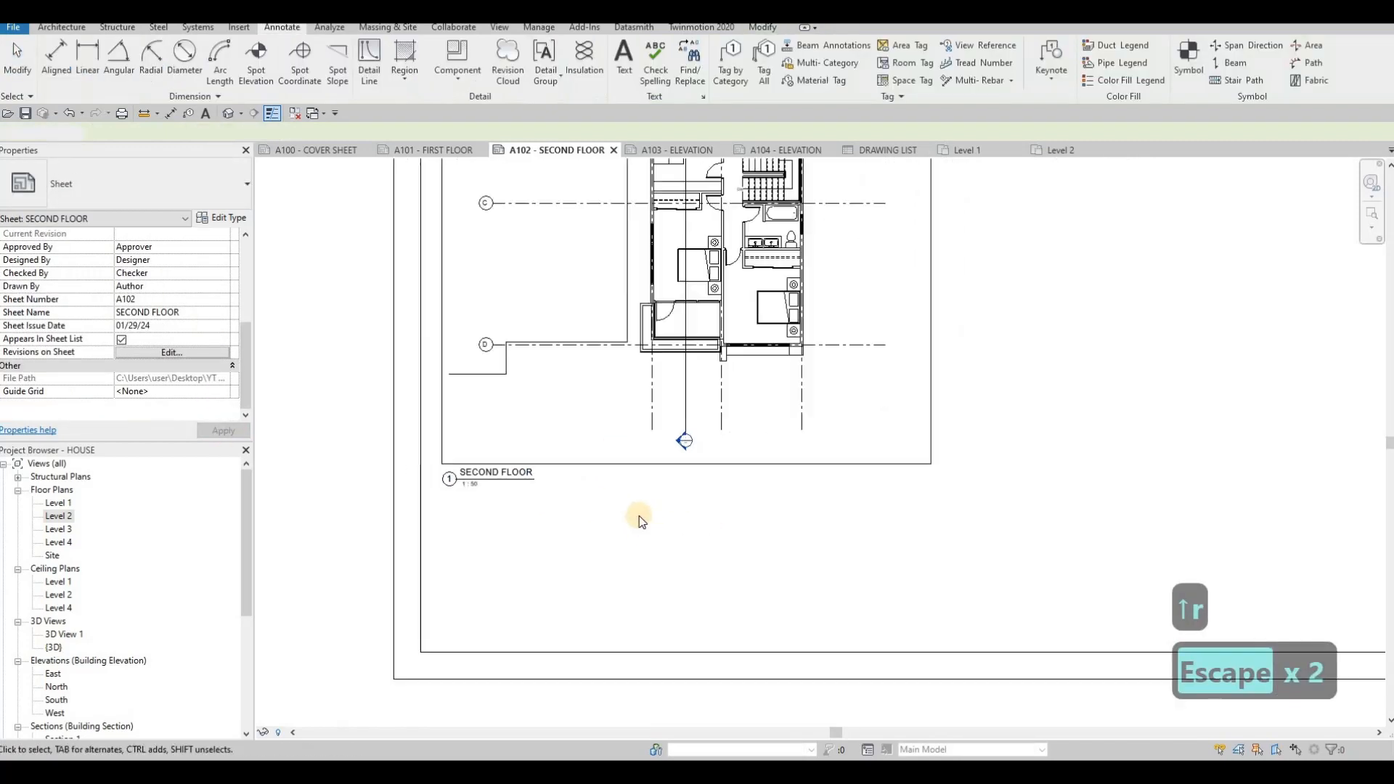
pyautogui.scroll(-4, 102, 595)
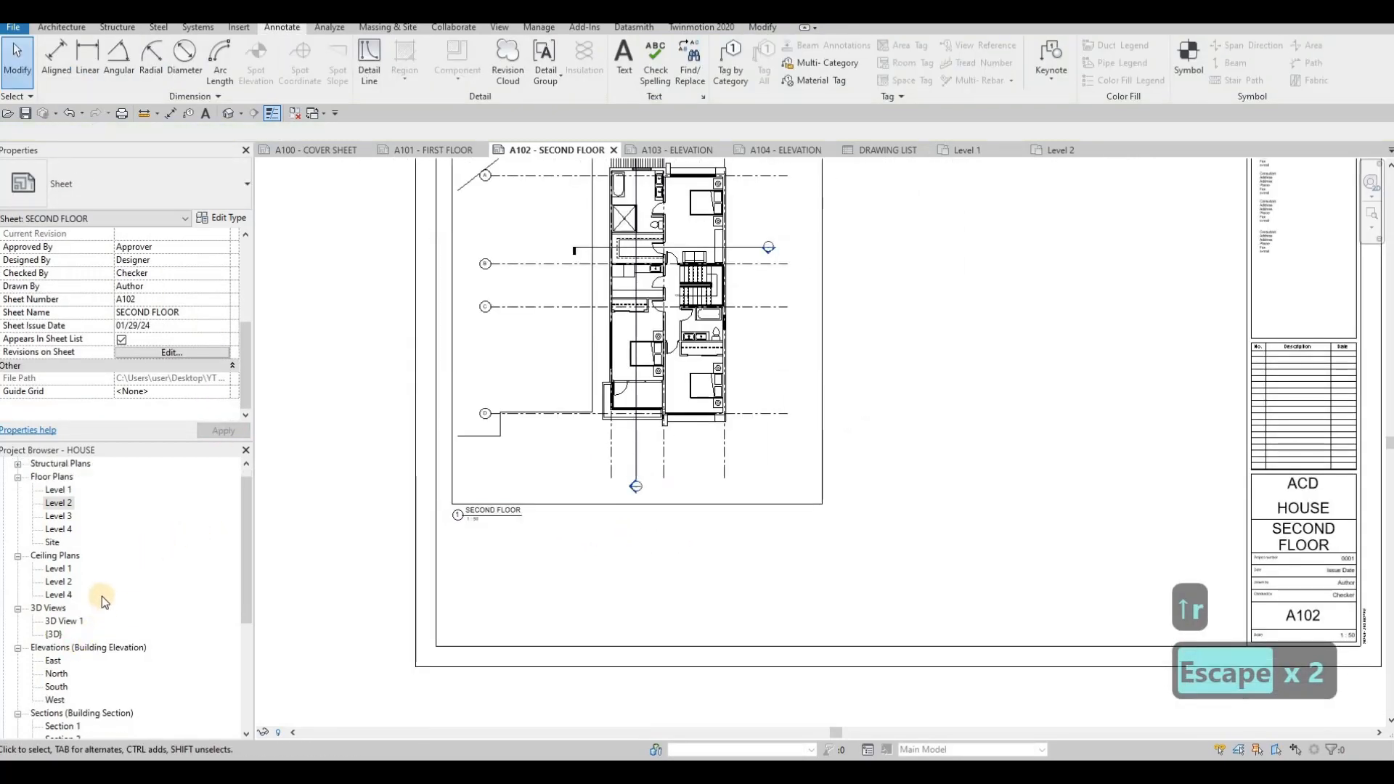
pyautogui.scroll(2, 59, 503)
pyautogui.click(58, 503)
pyautogui.doubleClick(58, 503)
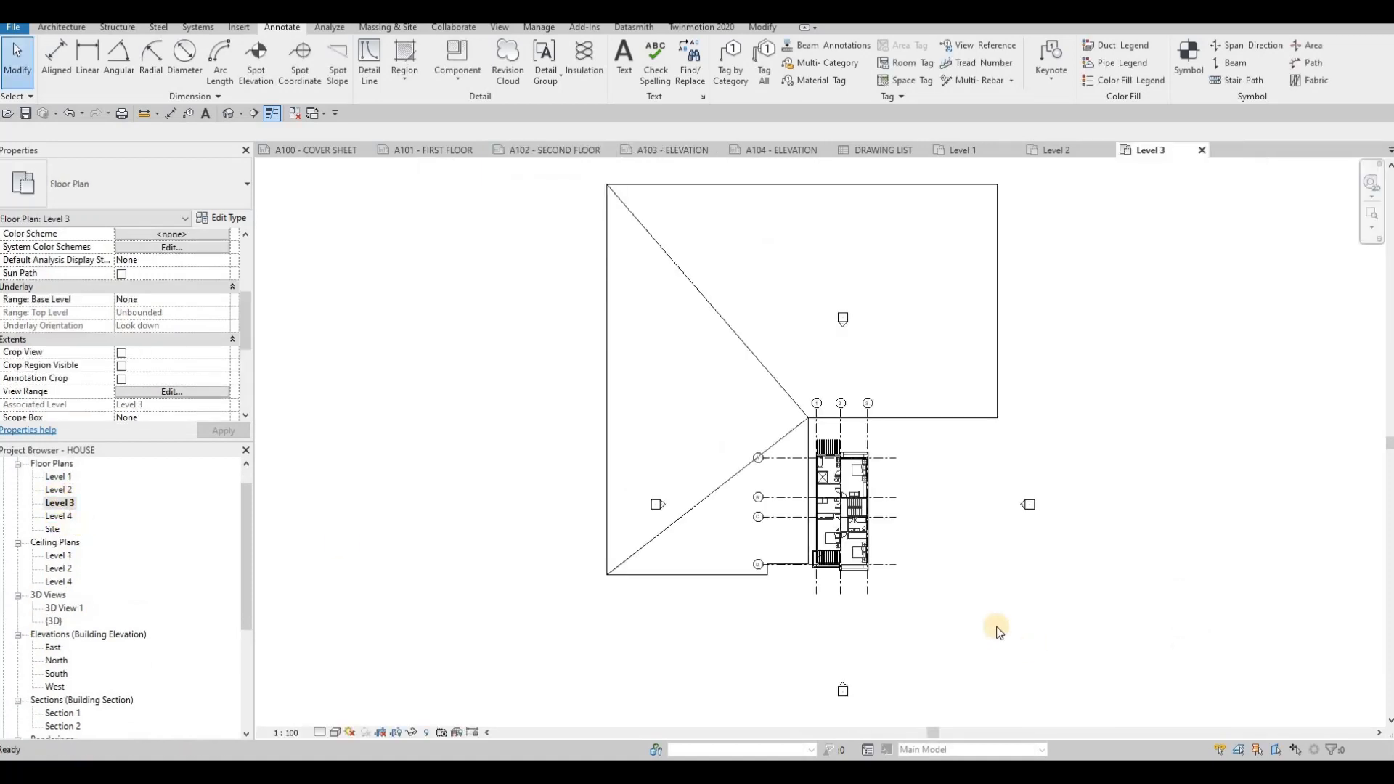
pyautogui.scroll(4, 951, 596)
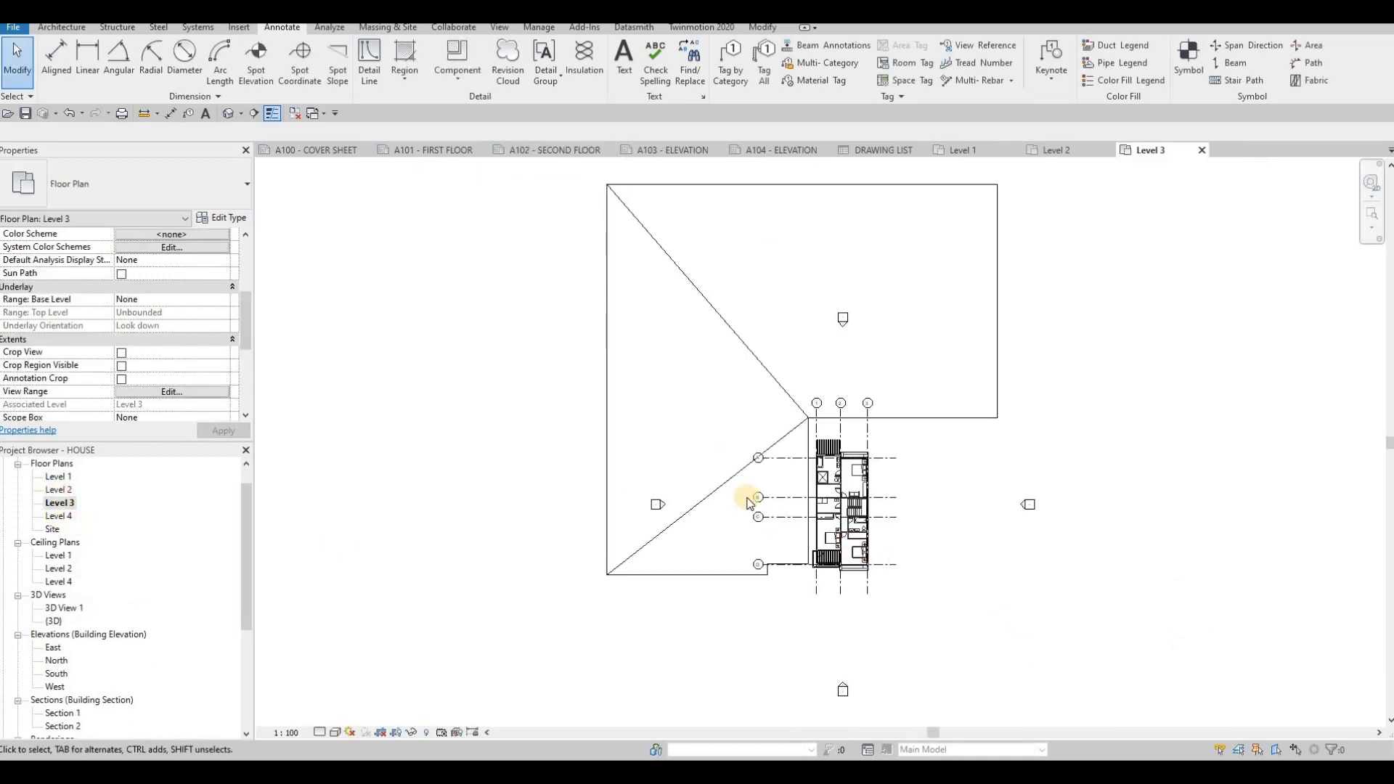
pyautogui.doubleClick(59, 490)
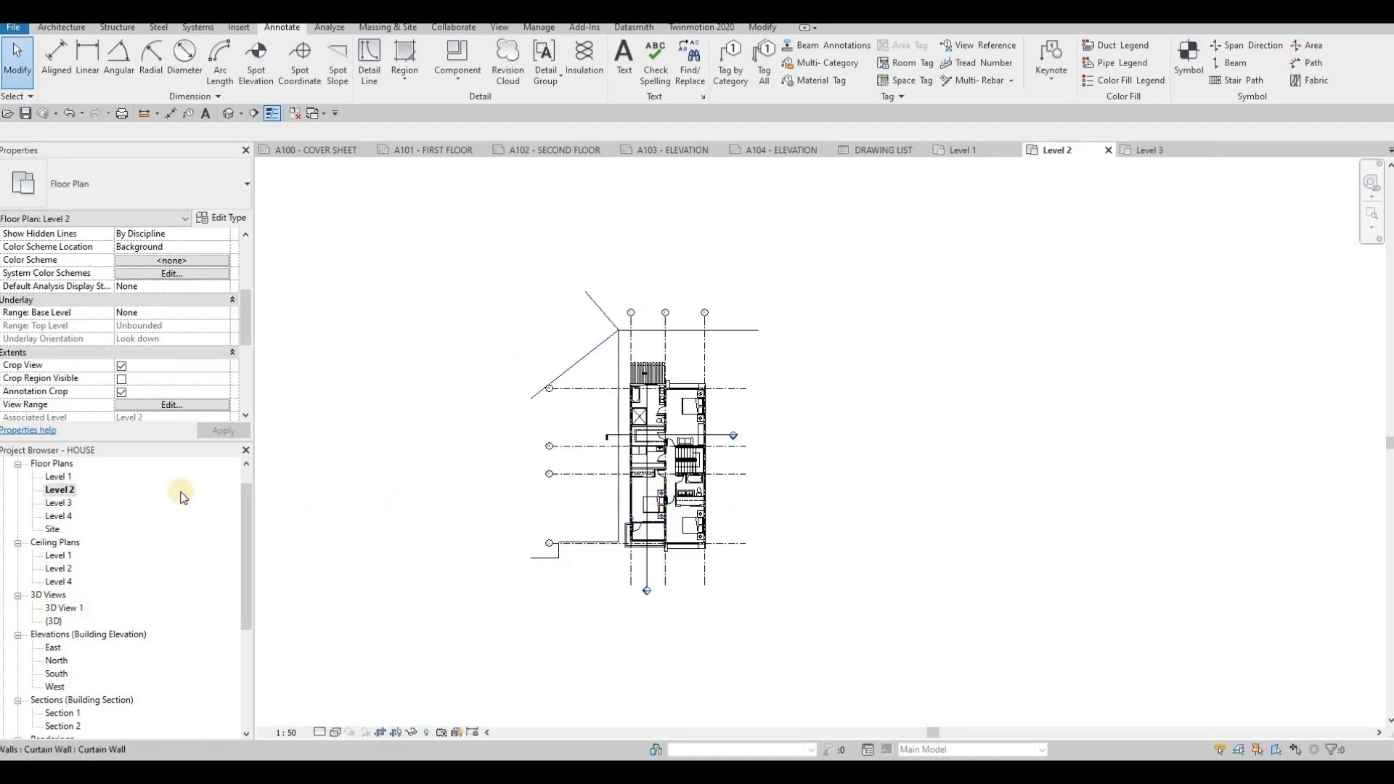
# - Open the Level 1, Level 2, Level 3 and Level 4 floor plans in turn to compare them
pyautogui.doubleClick(59, 478)
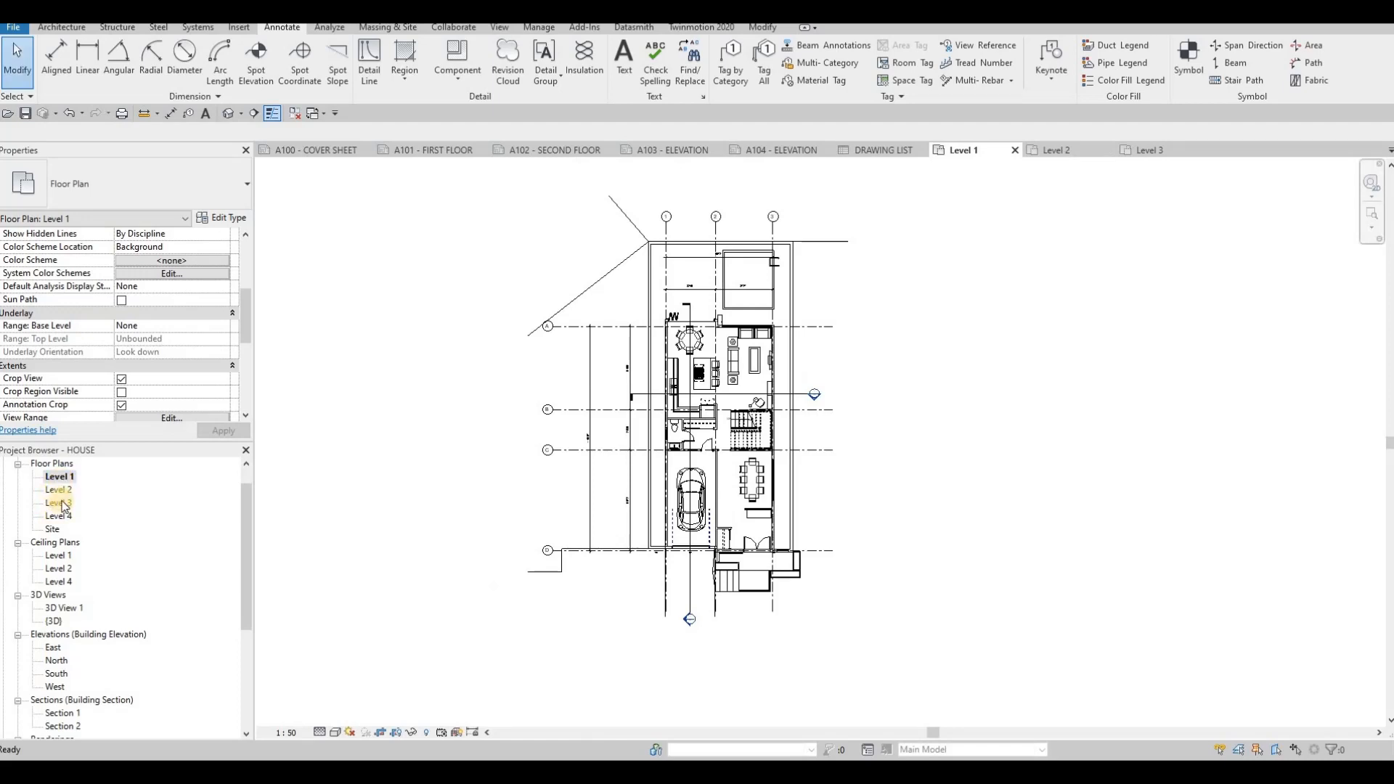
pyautogui.doubleClick(55, 504)
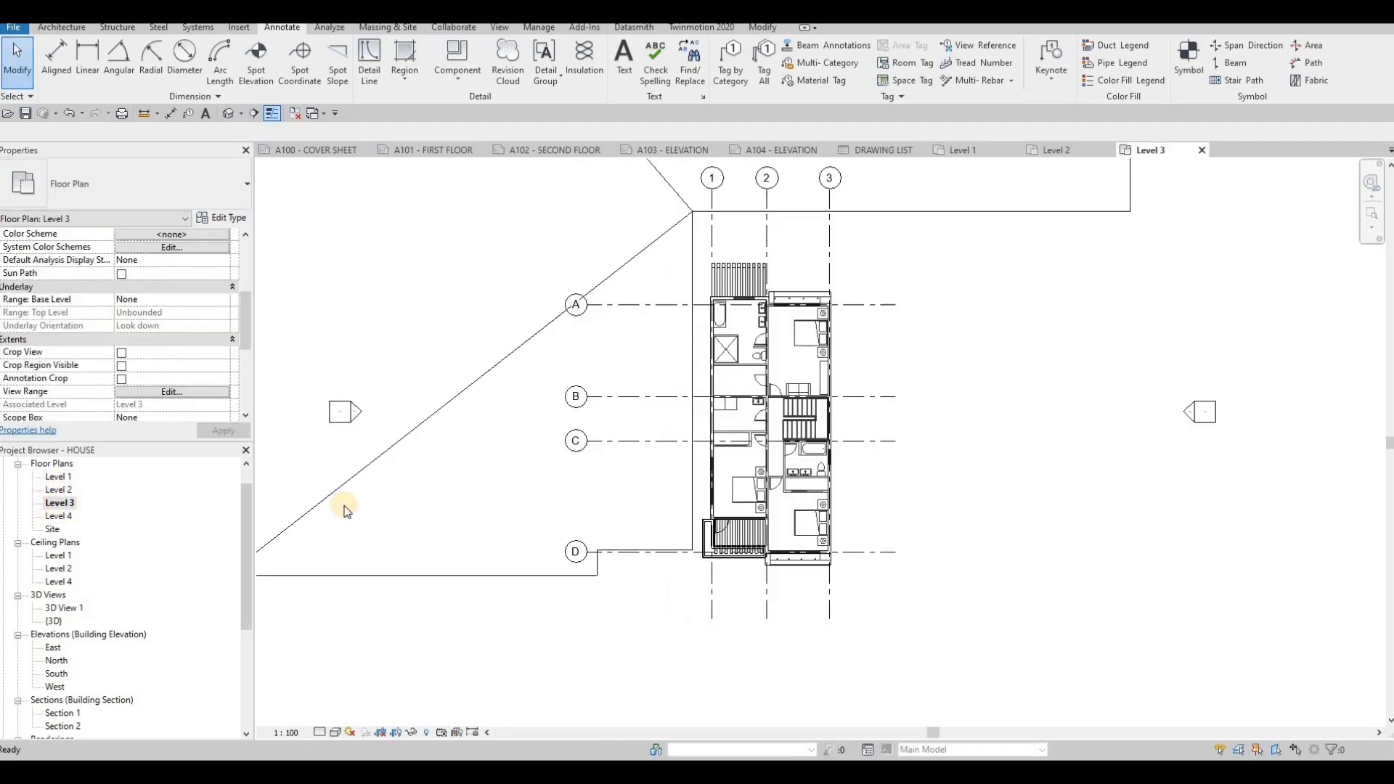
pyautogui.doubleClick(60, 515)
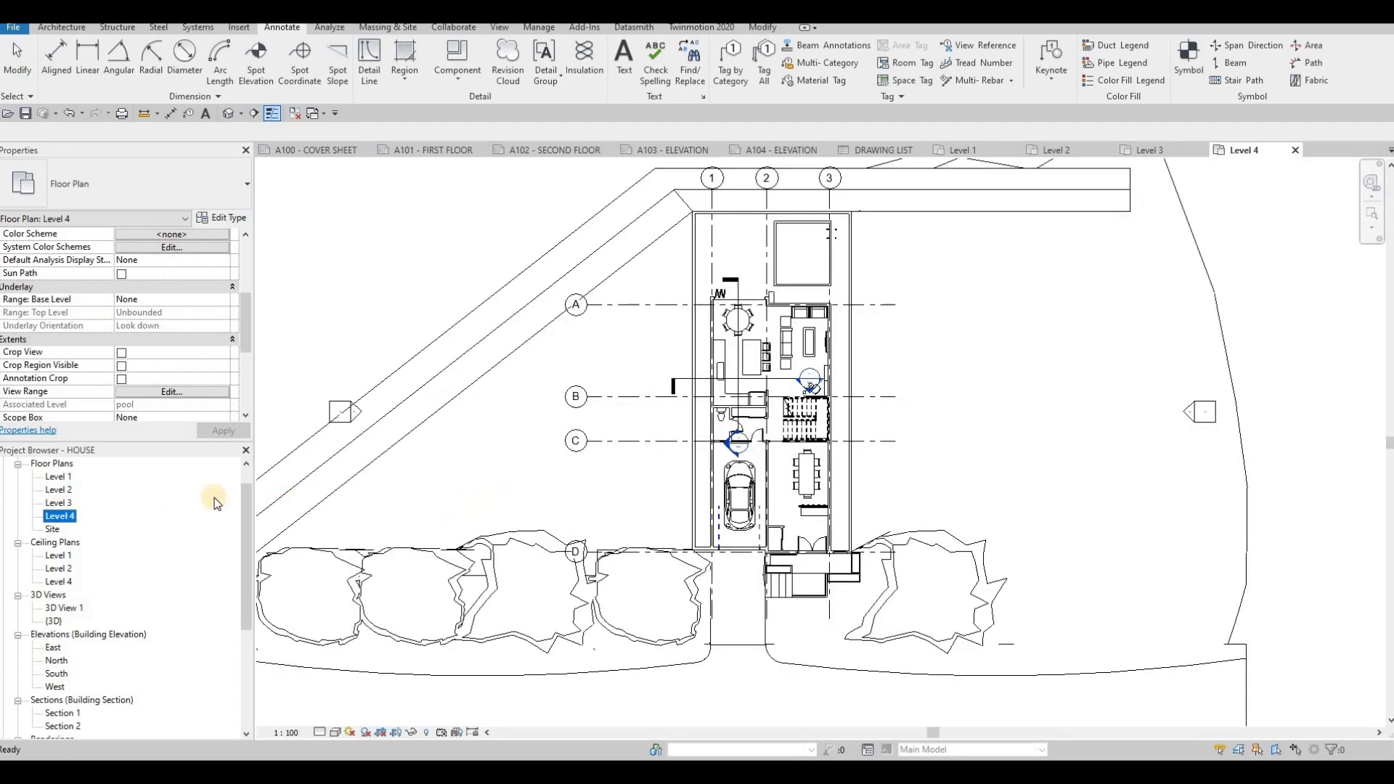
pyautogui.doubleClick(55, 503)
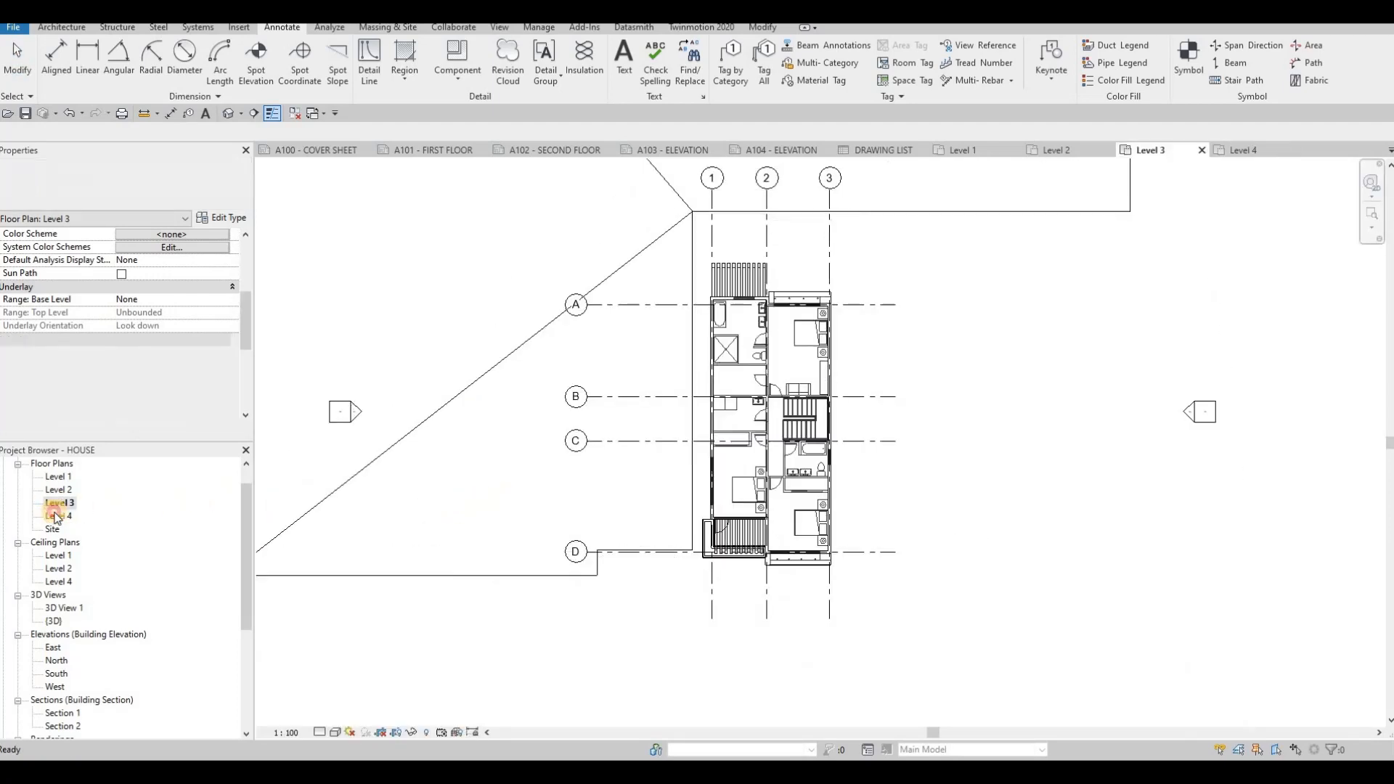
pyautogui.click(58, 476)
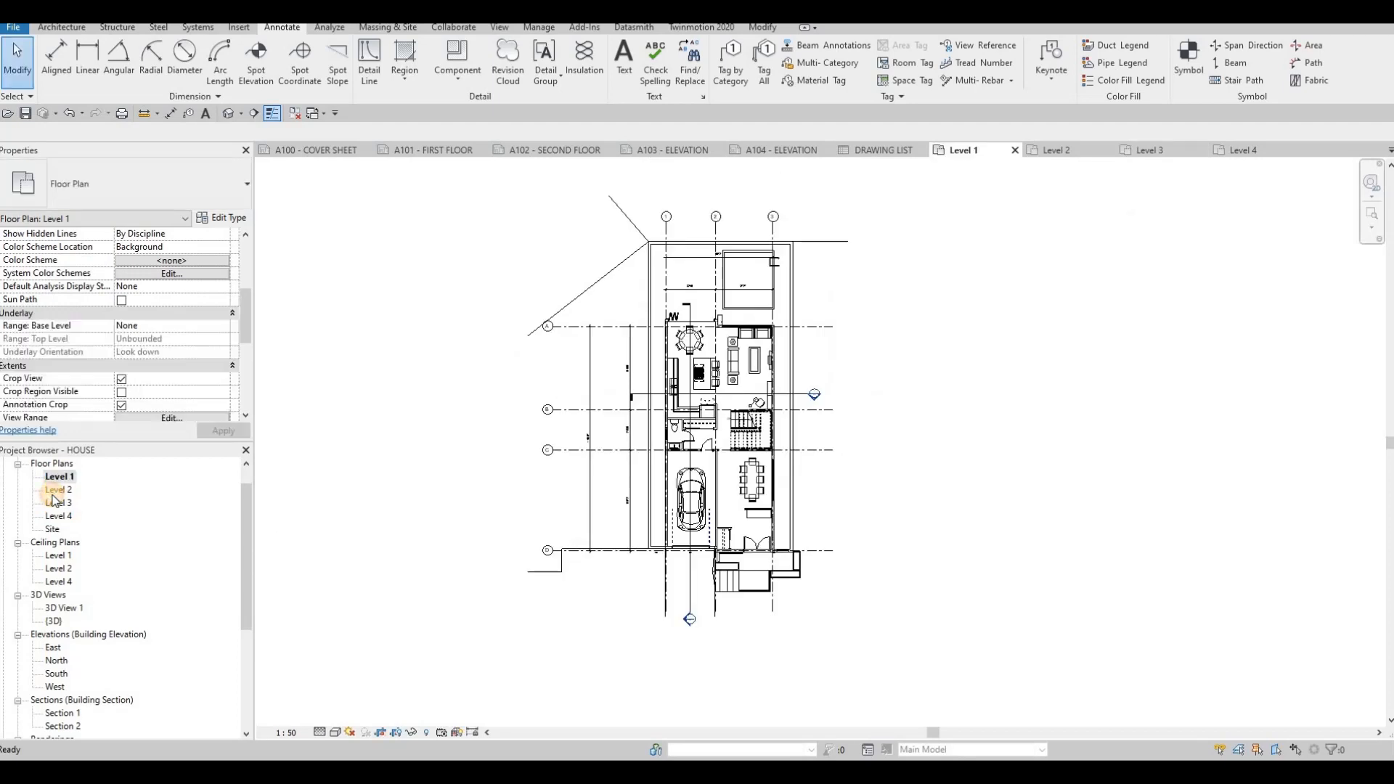
pyautogui.click(54, 492)
pyautogui.doubleClick(57, 490)
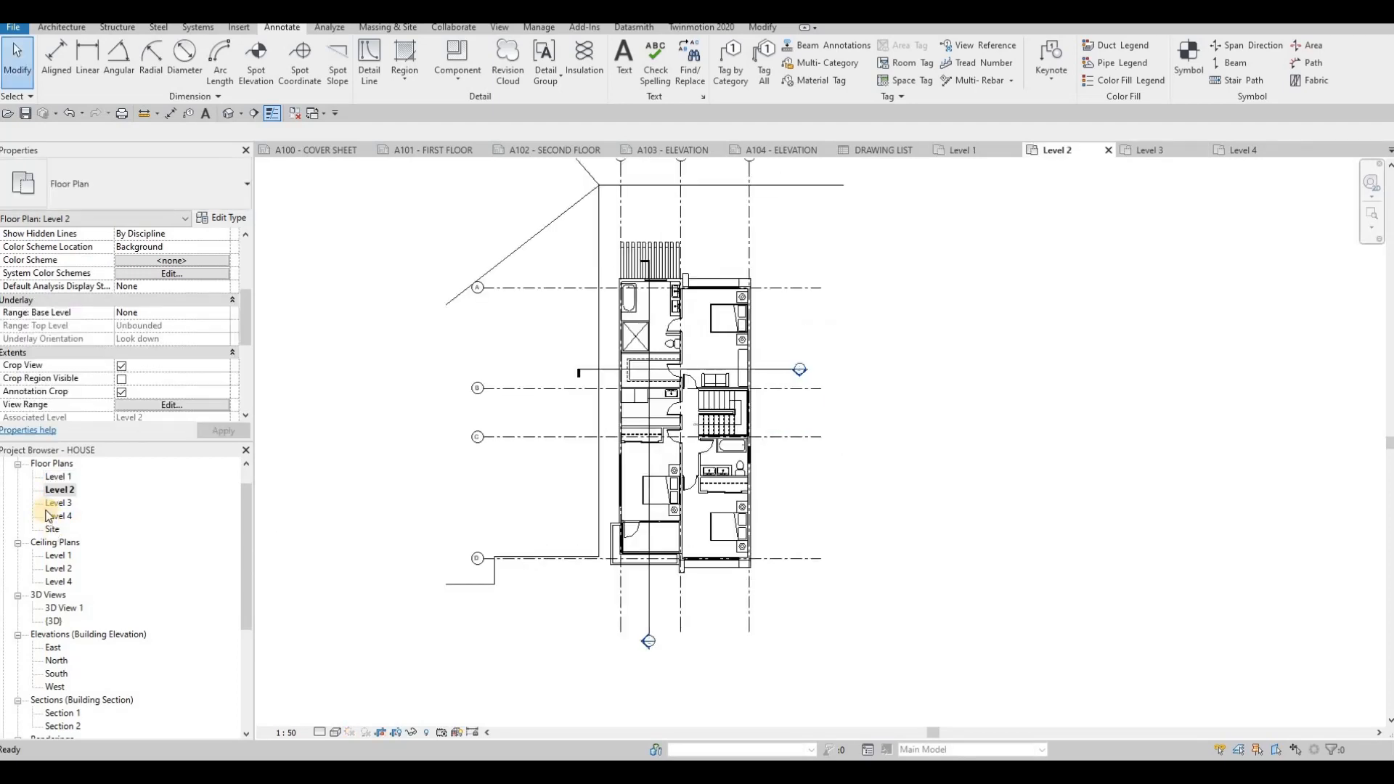
pyautogui.doubleClick(56, 504)
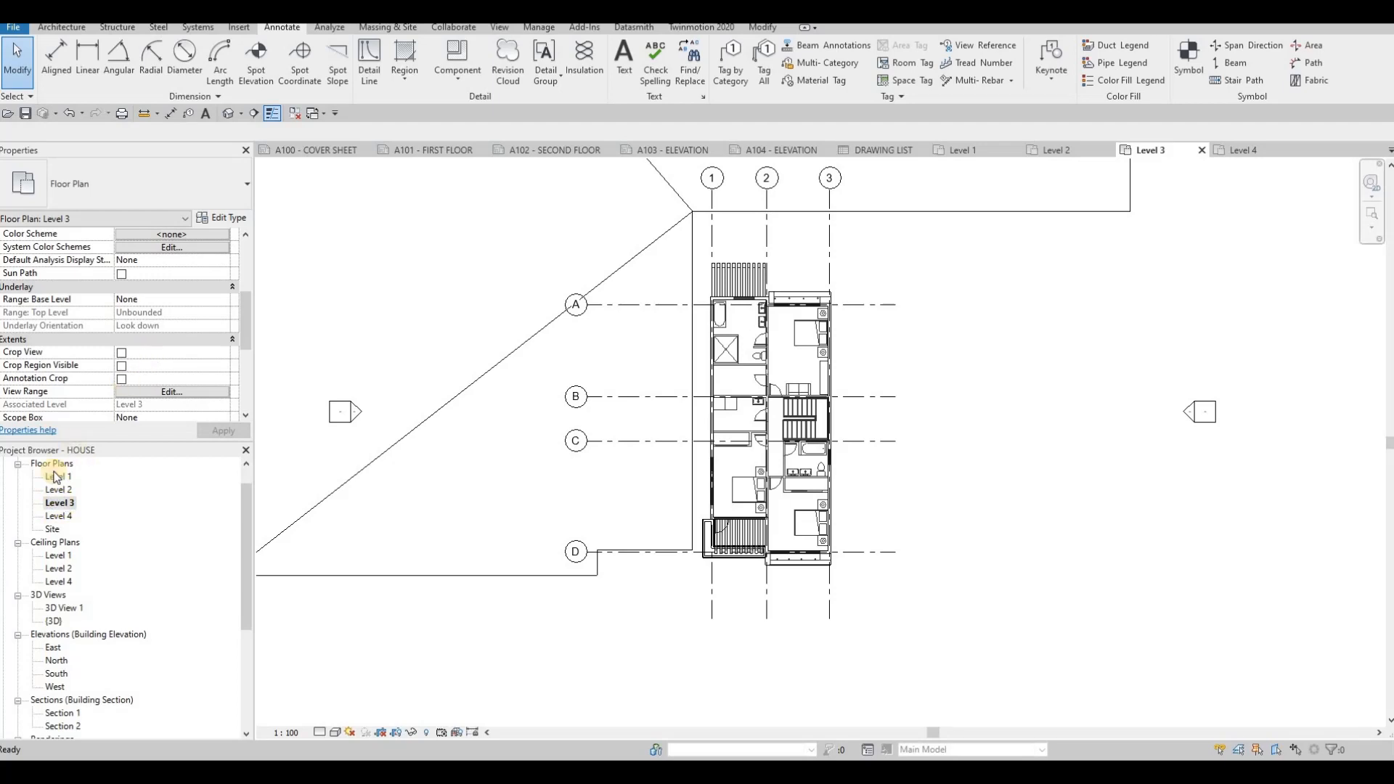
pyautogui.doubleClick(59, 490)
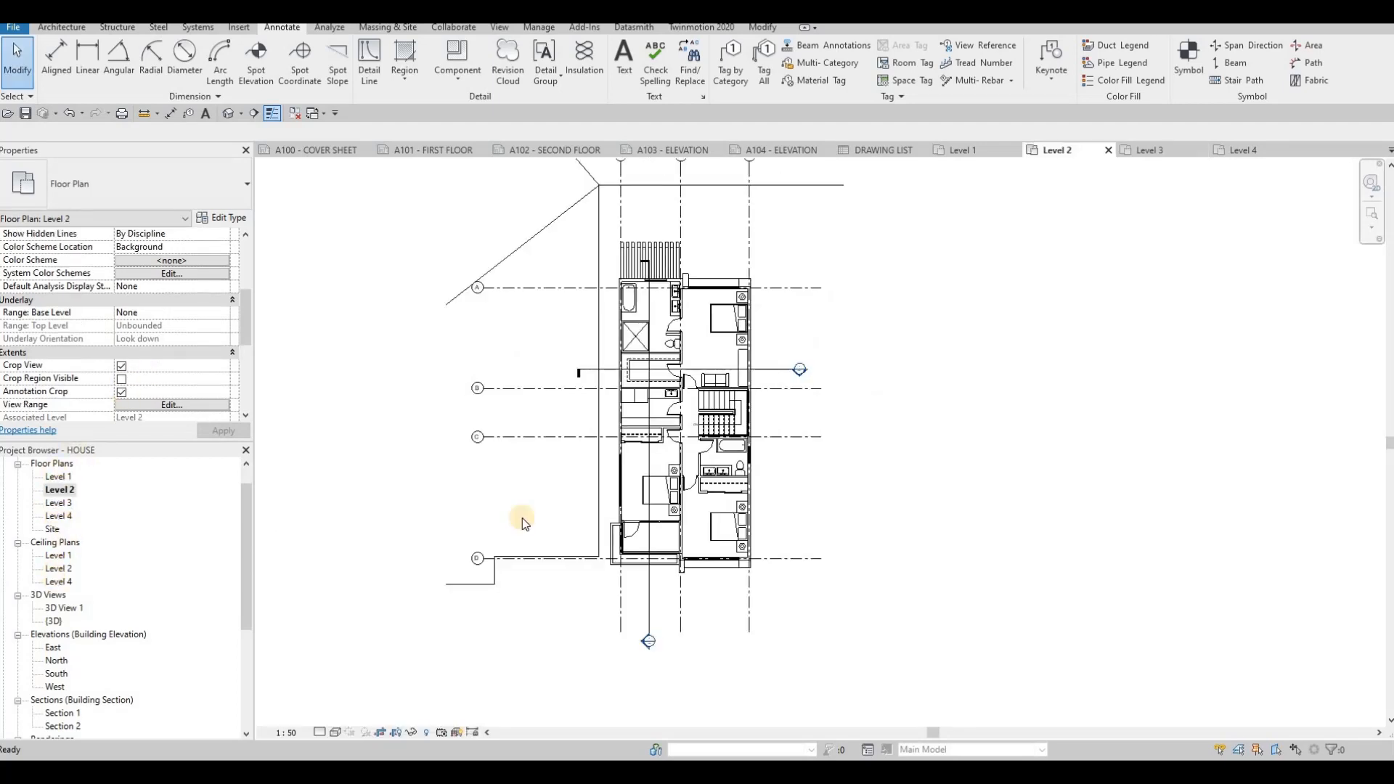
# - Place the East elevation view on the A103 - ELEVATION sheet
pyautogui.scroll(-3, 72, 592)
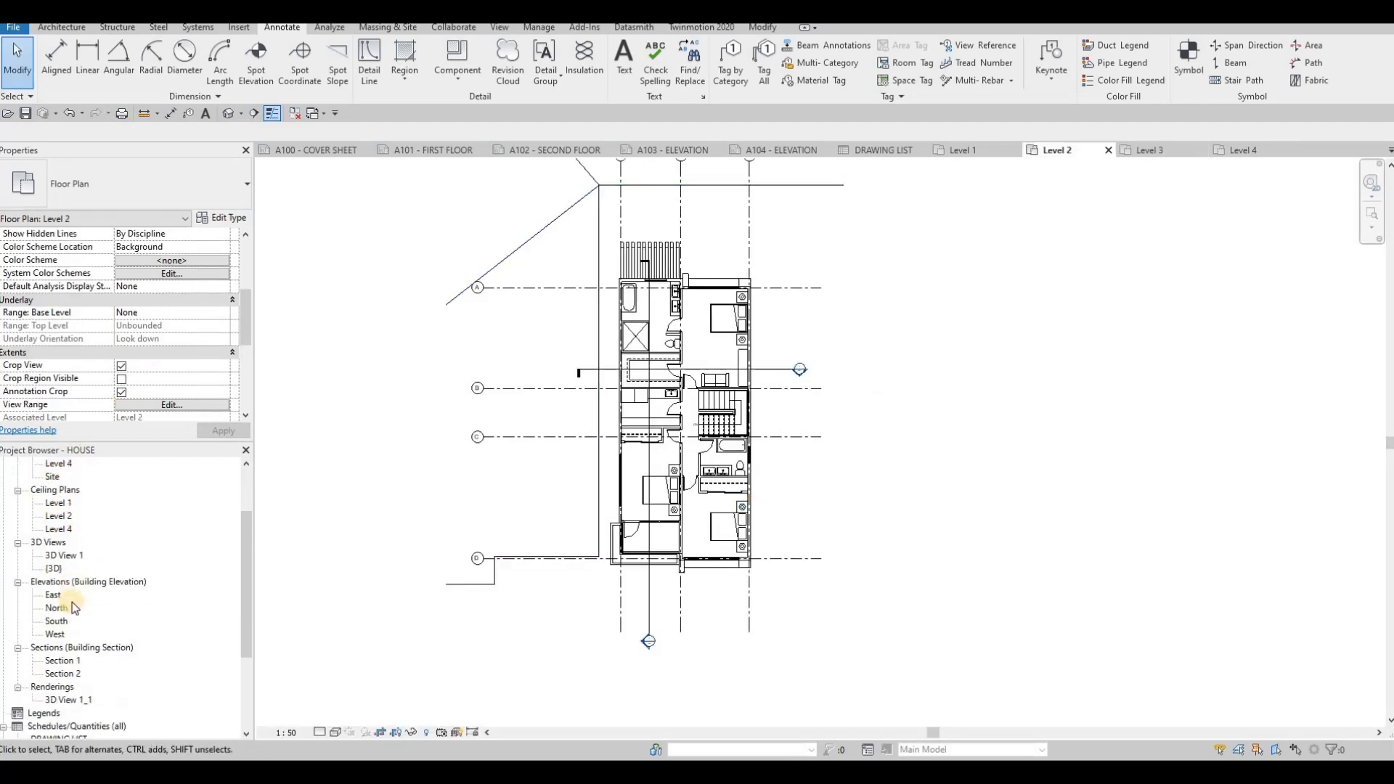
pyautogui.click(657, 149)
pyautogui.click(54, 543)
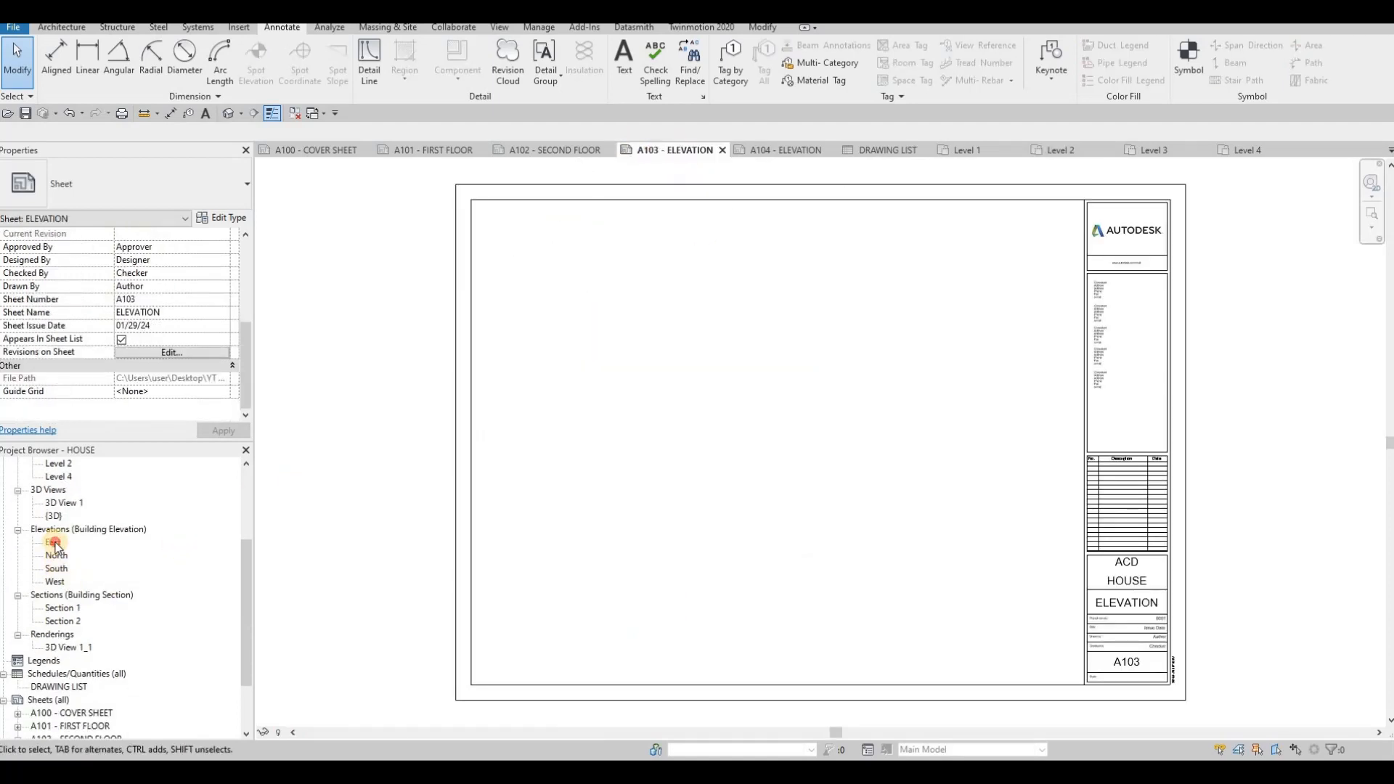
pyautogui.moveTo(785, 302); pyautogui.dragTo(783, 281)
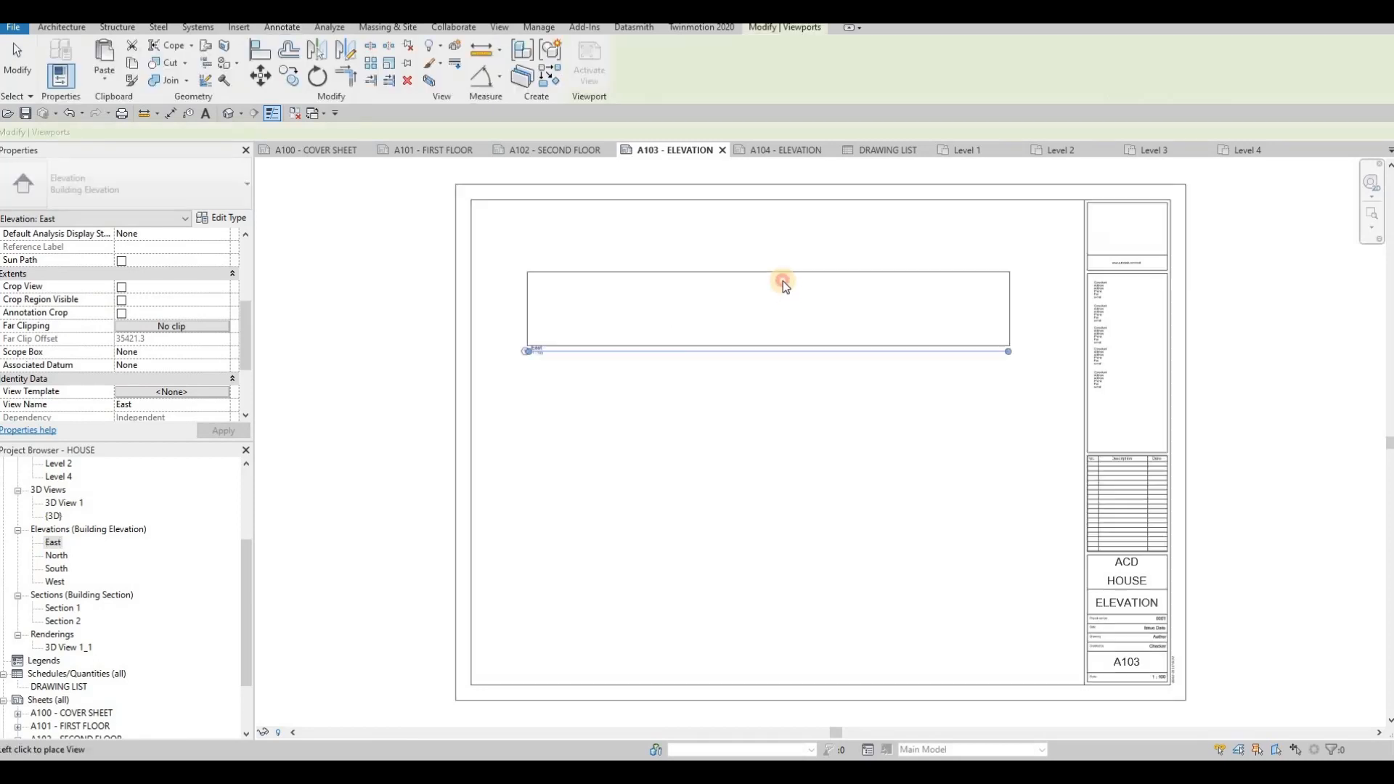
pyautogui.click(783, 283)
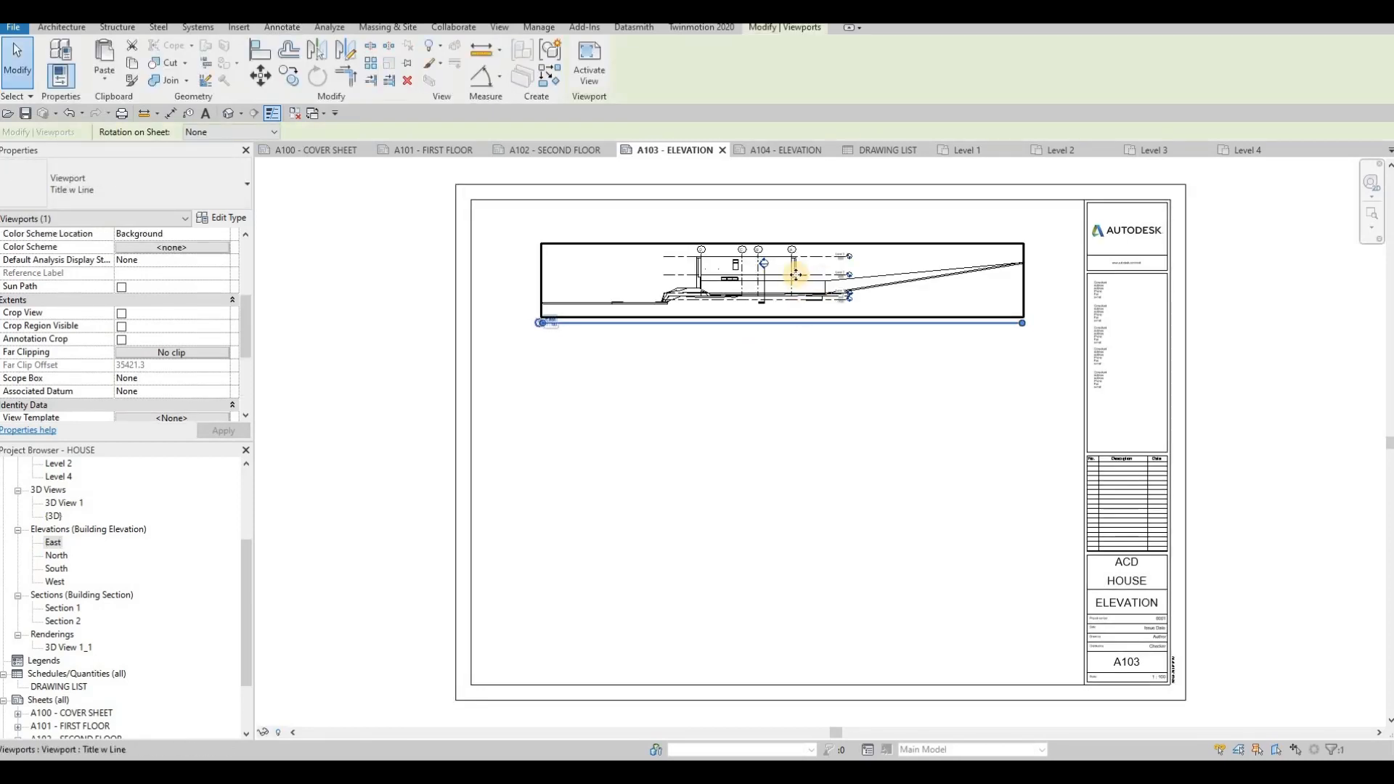
pyautogui.scroll(2, 763, 294)
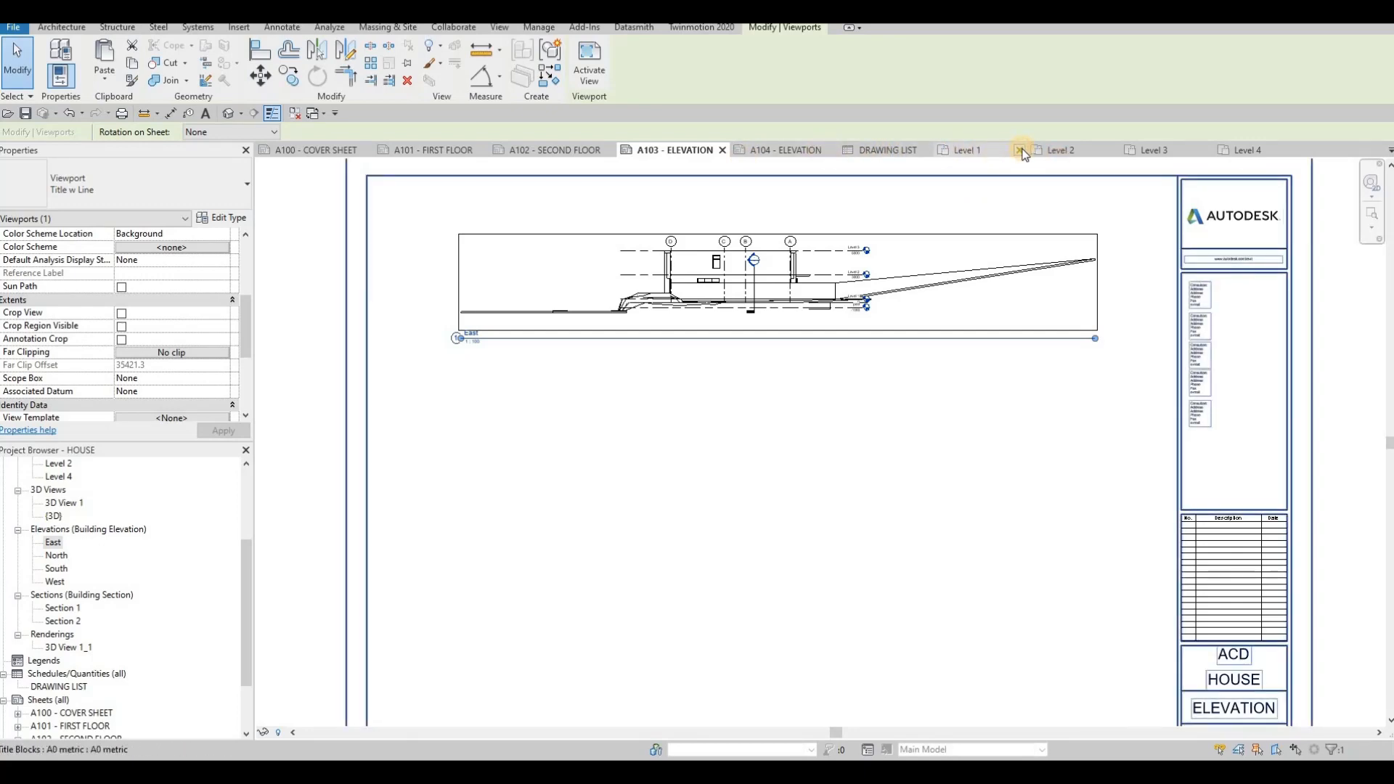
# - Close the Level 1 to Level 4 floor plan and DRAWING LIST view tabs
pyautogui.click(1020, 150)
pyautogui.click(1020, 151)
pyautogui.click(1020, 151)
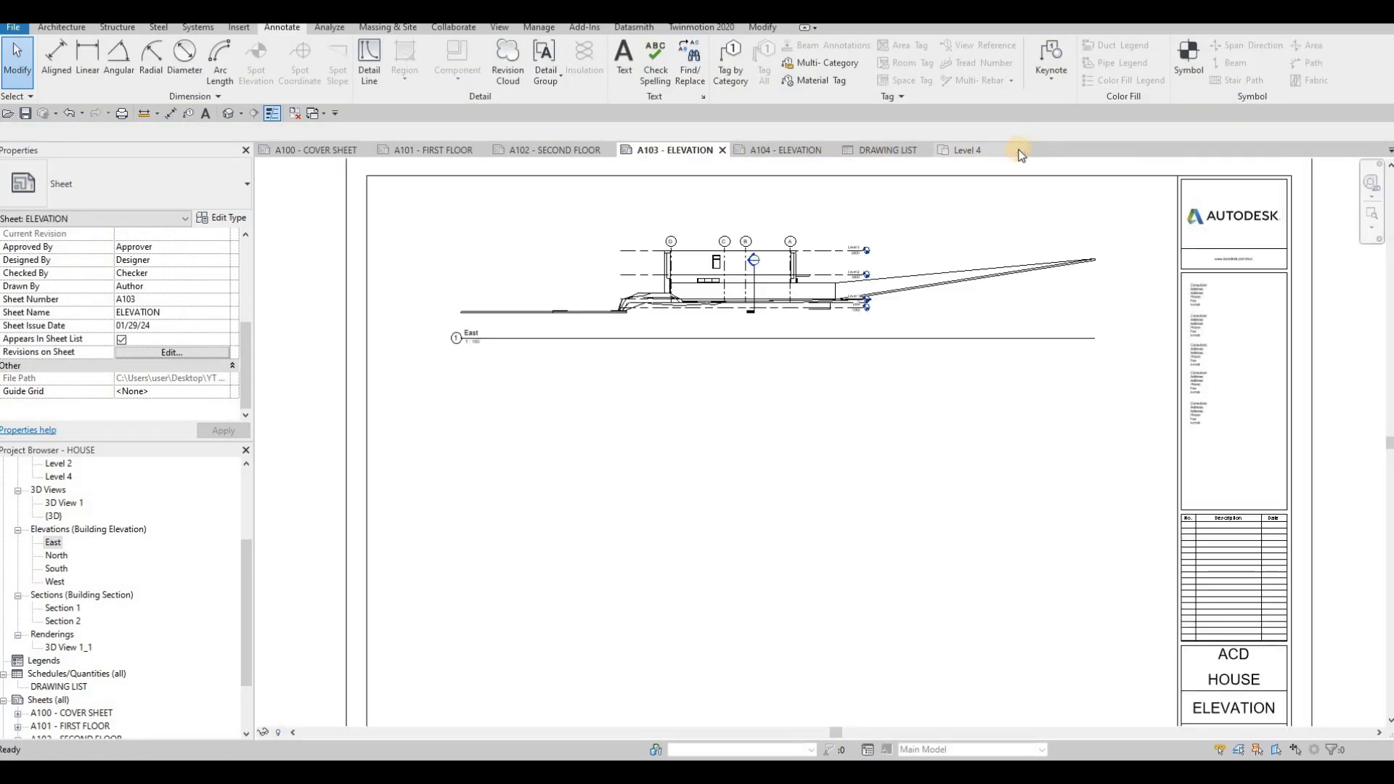
pyautogui.click(1019, 150)
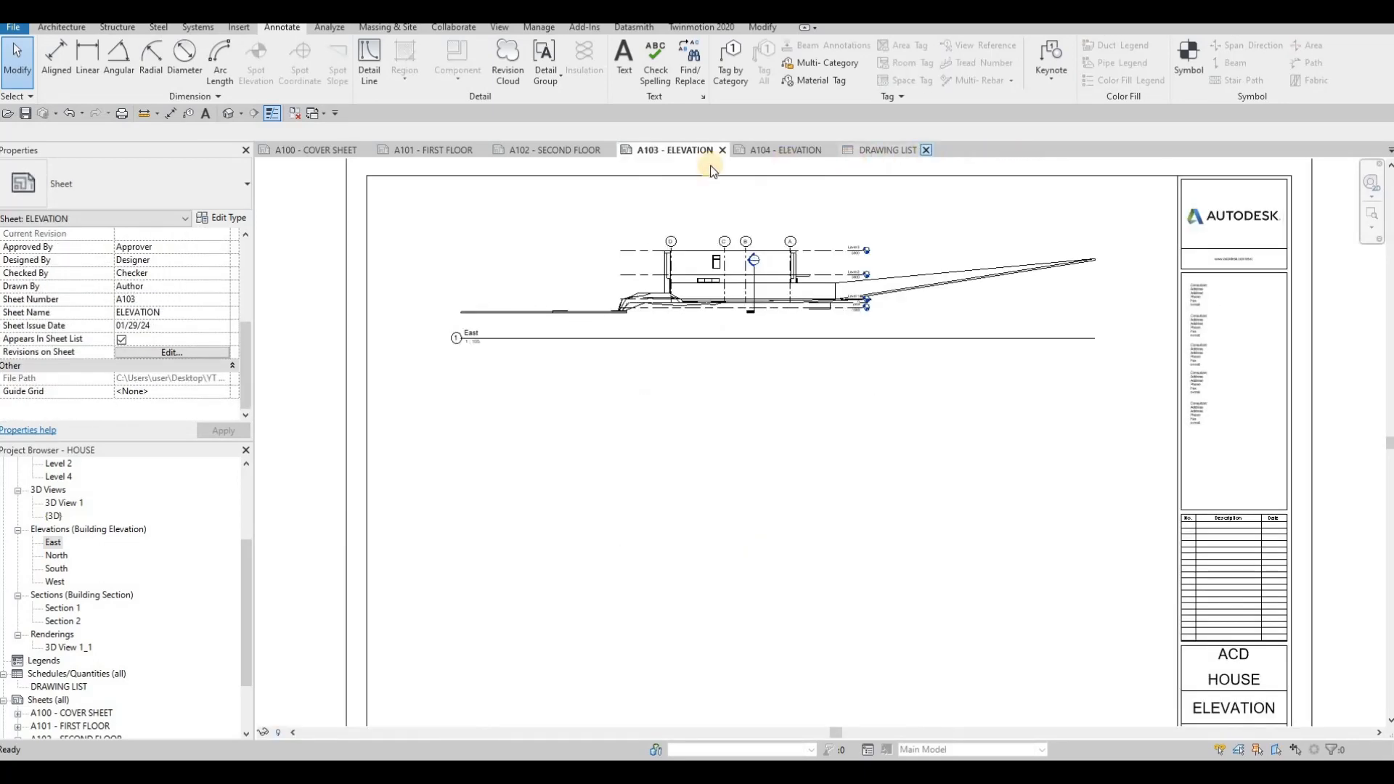
# - Delete the East elevation viewport from the A103 - ELEVATION sheet
pyautogui.click(620, 282)
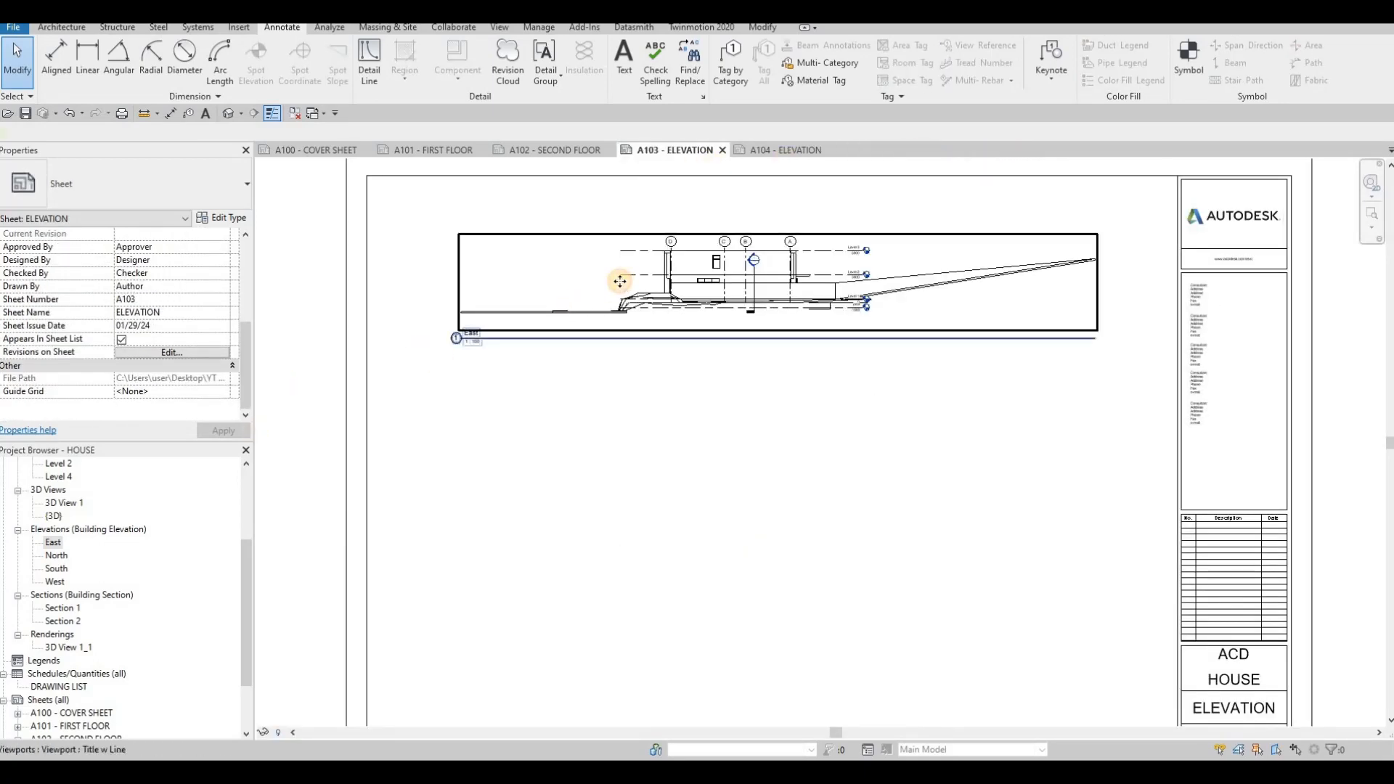
pyautogui.press('Delete')
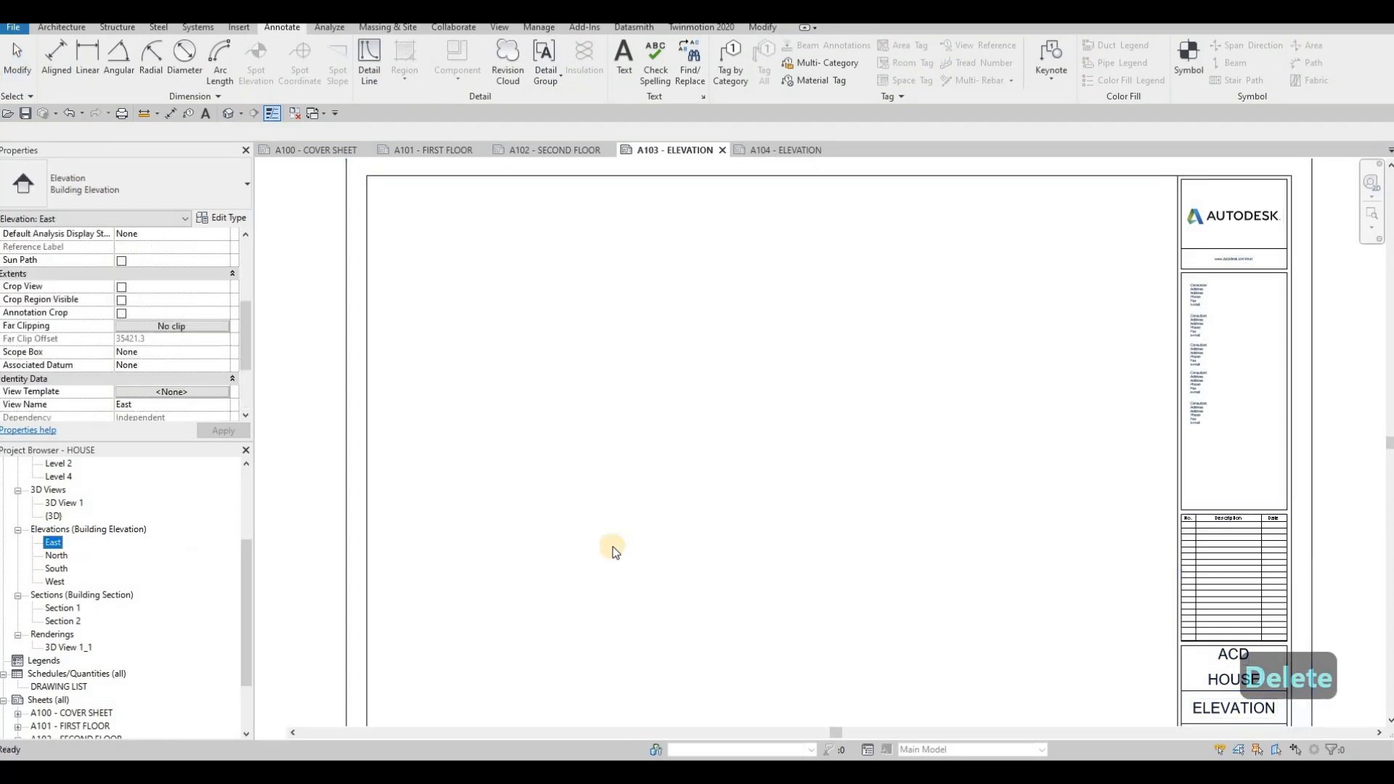
# - Open the East elevation and enable Crop View, Crop Region Visible and Annotation Crop
pyautogui.click(284, 734)
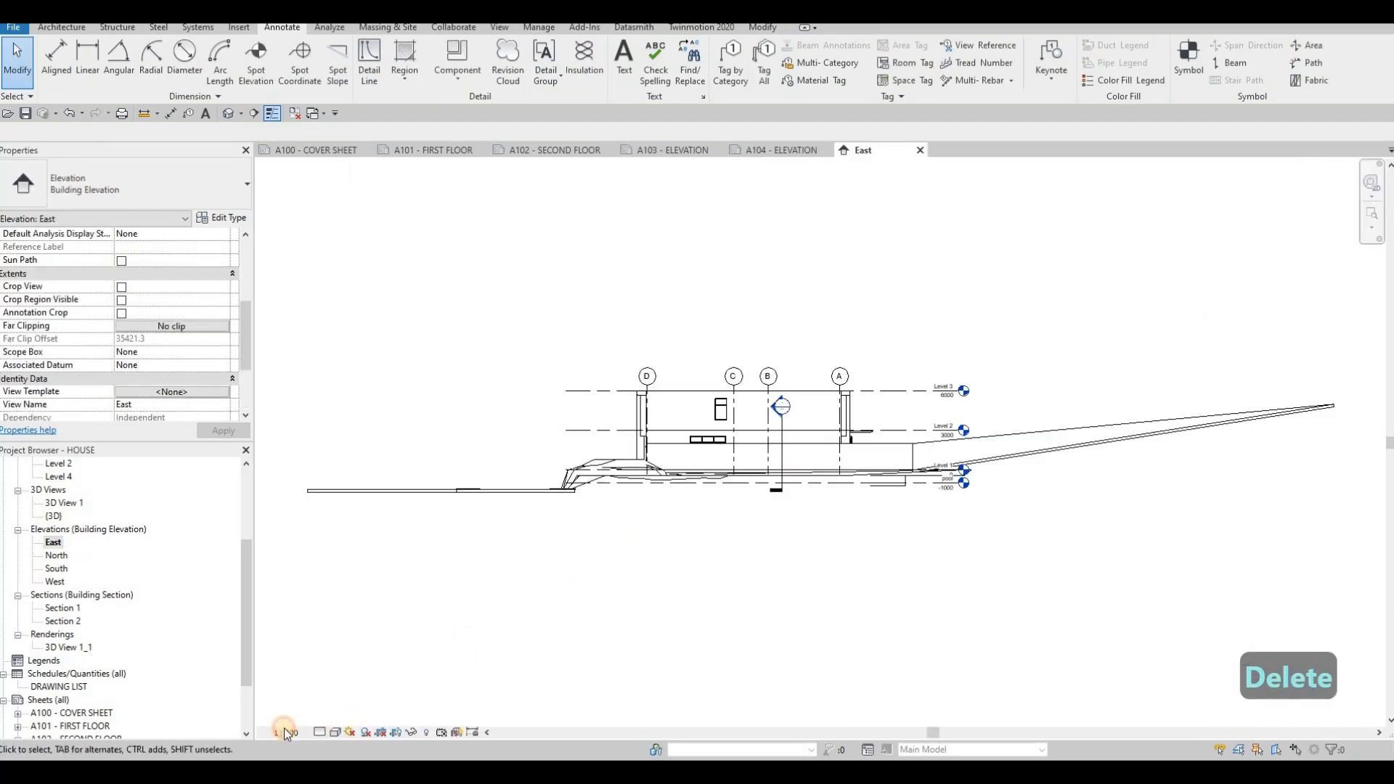
pyautogui.click(292, 619)
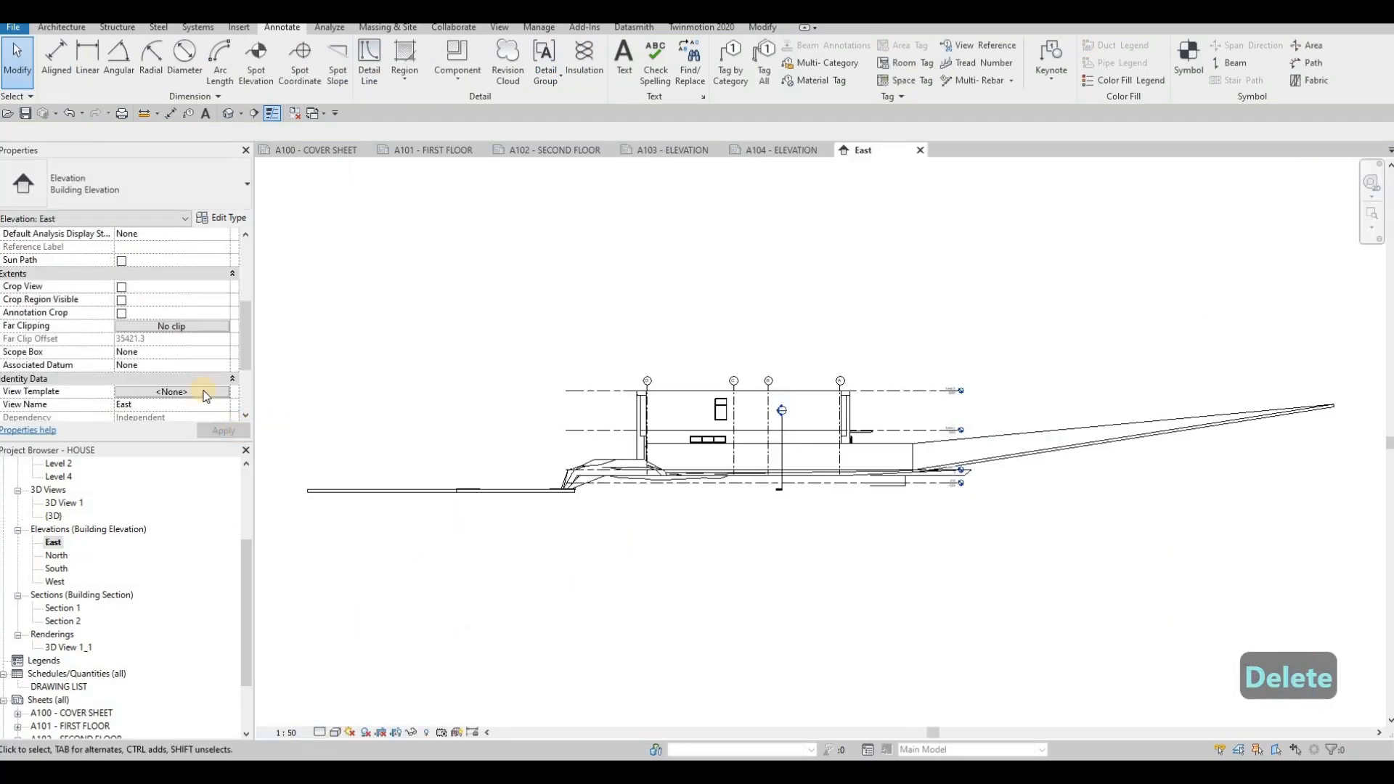
pyautogui.click(121, 288)
pyautogui.click(121, 304)
pyautogui.click(121, 314)
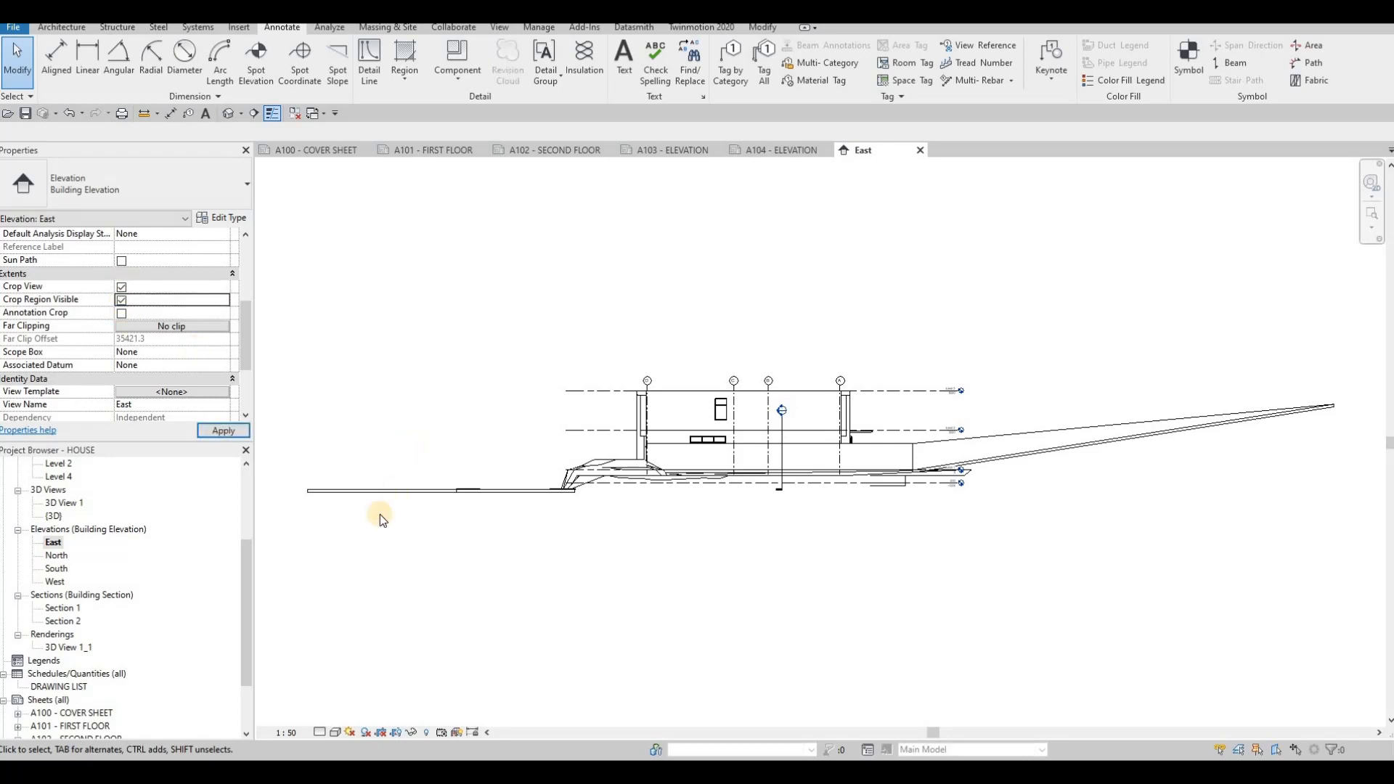
pyautogui.click(223, 431)
pyautogui.scroll(-4, 501, 432)
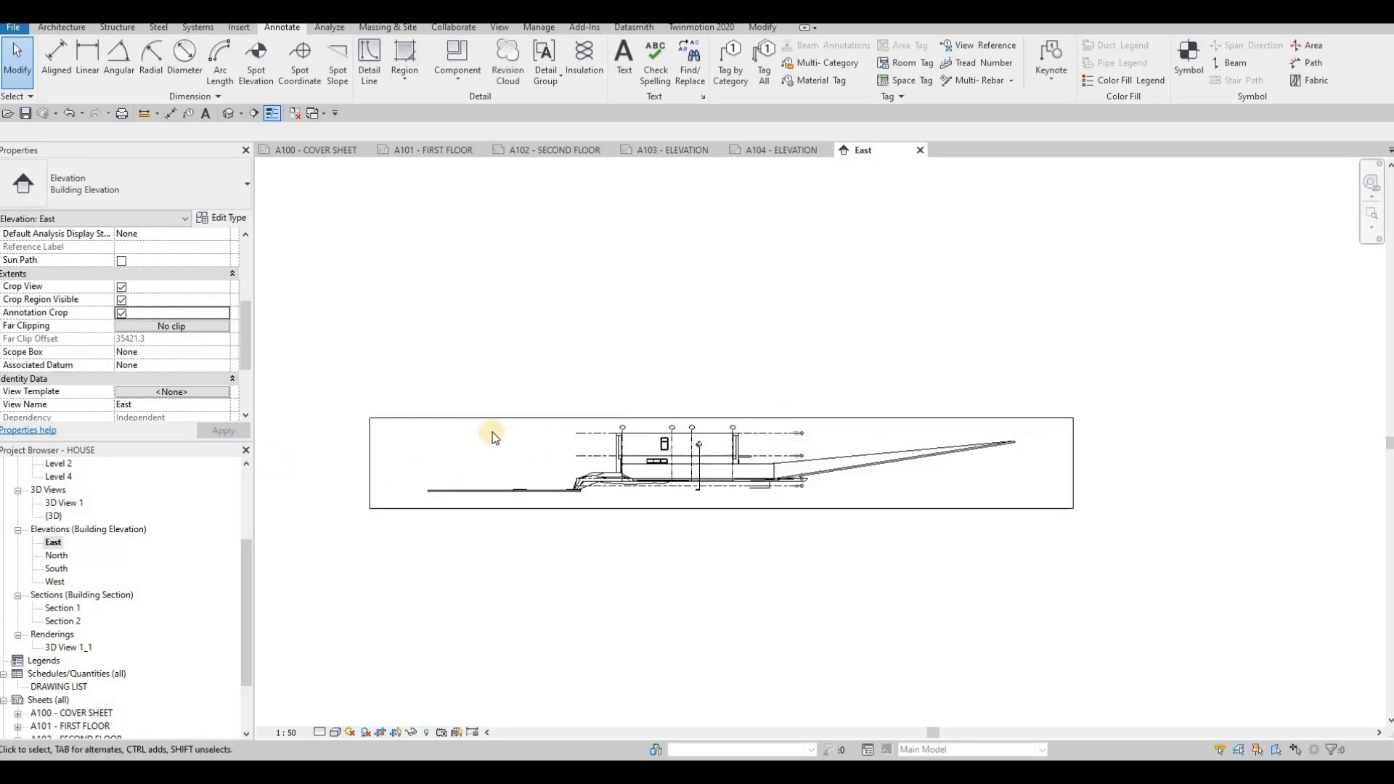
# - Resize the East elevation's crop region to frame the house more tightly
pyautogui.click(495, 429)
pyautogui.moveTo(681, 422); pyautogui.dragTo(692, 430)
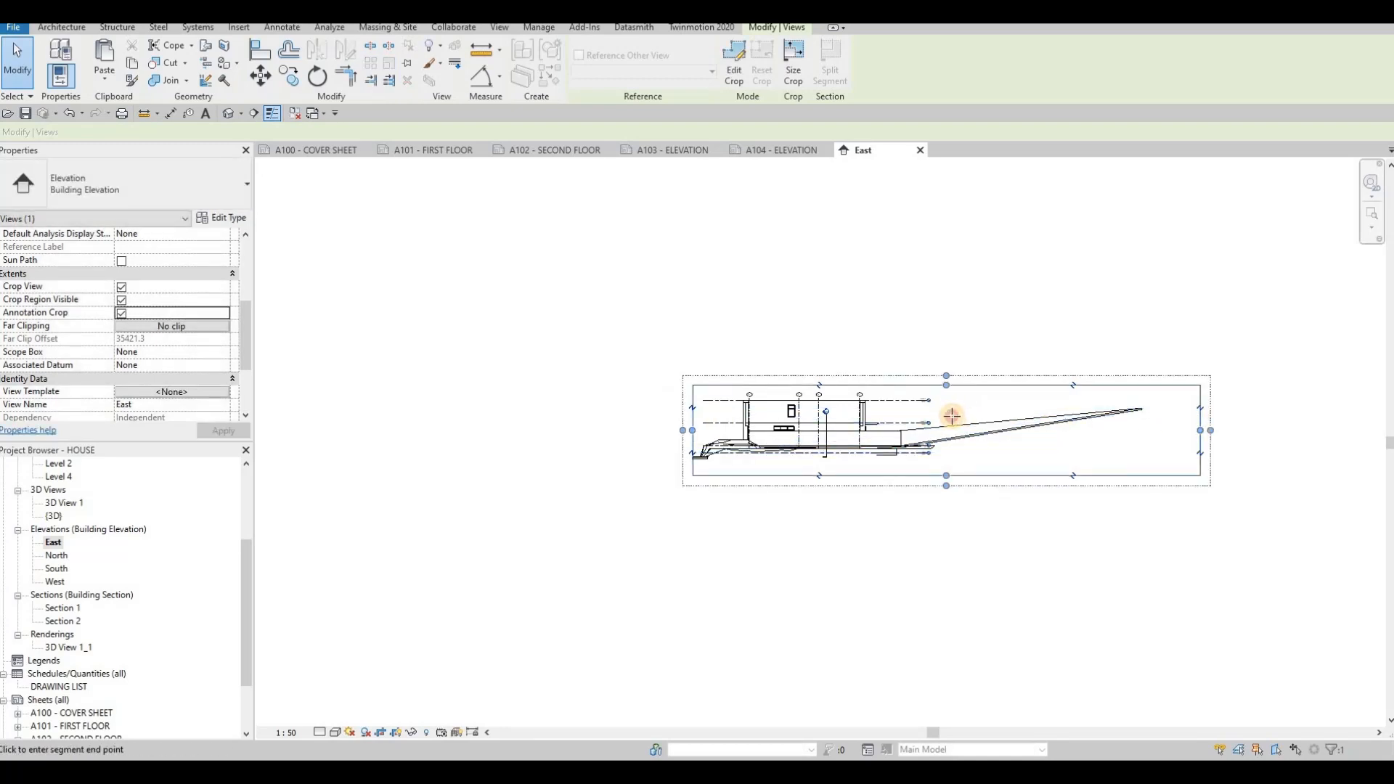
pyautogui.press('Escape')
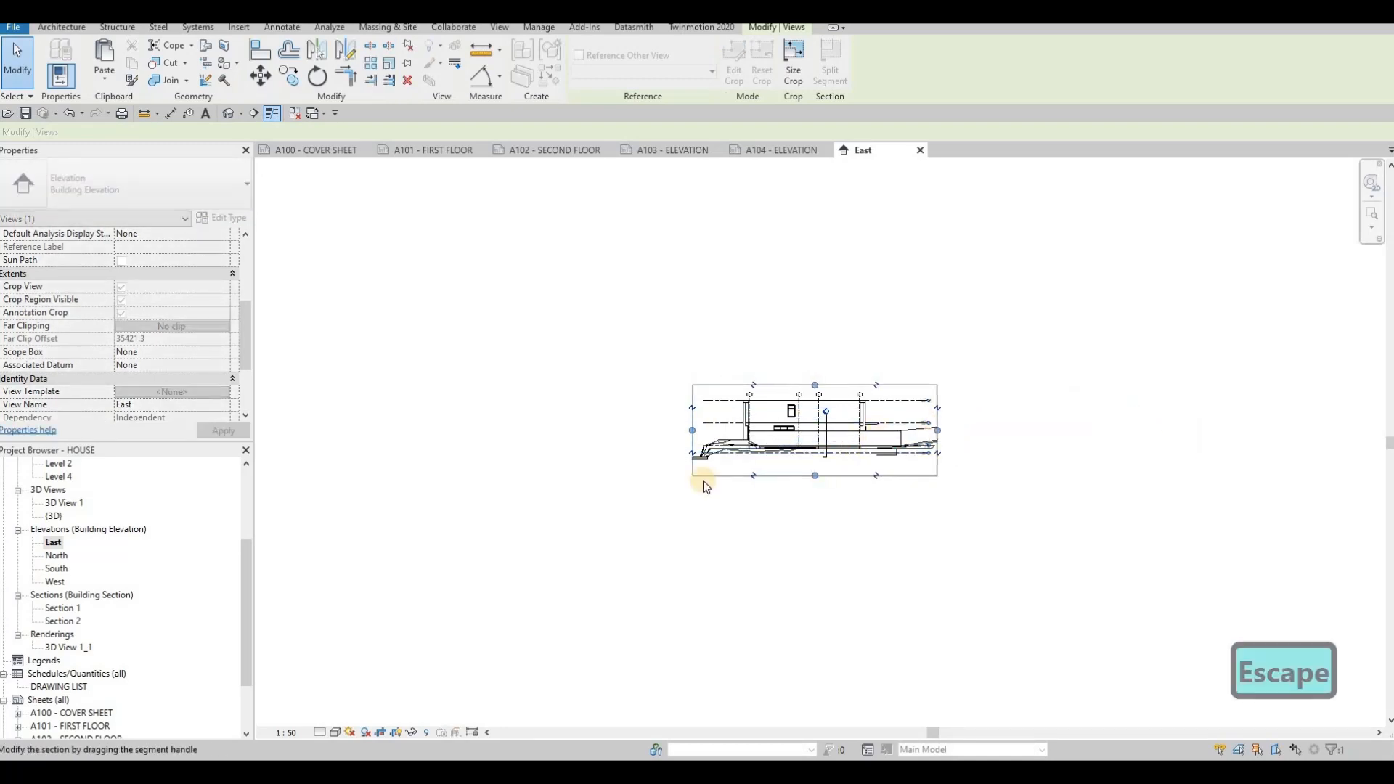
# - Set the East elevation to Fine detail level and the Hidden Line visual style
pyautogui.click(335, 732)
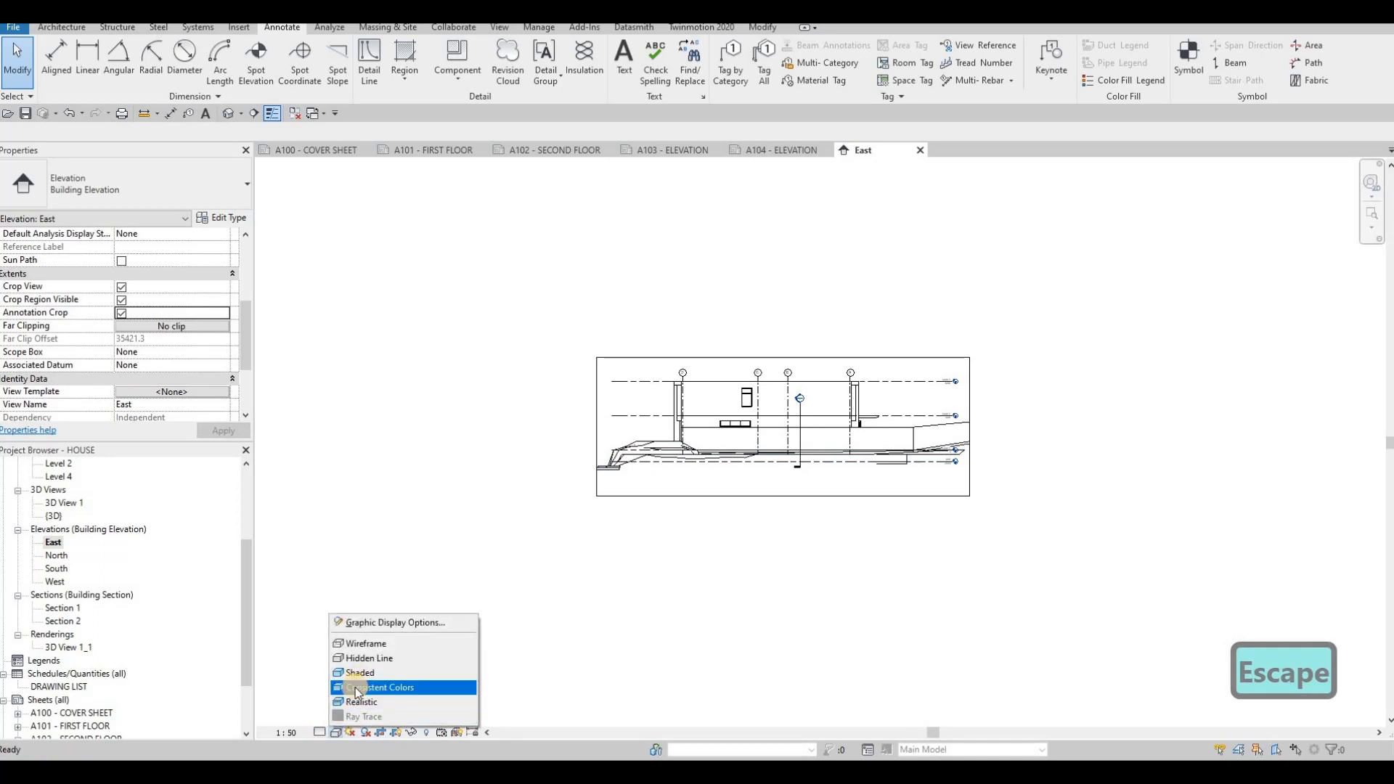
pyautogui.click(349, 687)
pyautogui.click(320, 732)
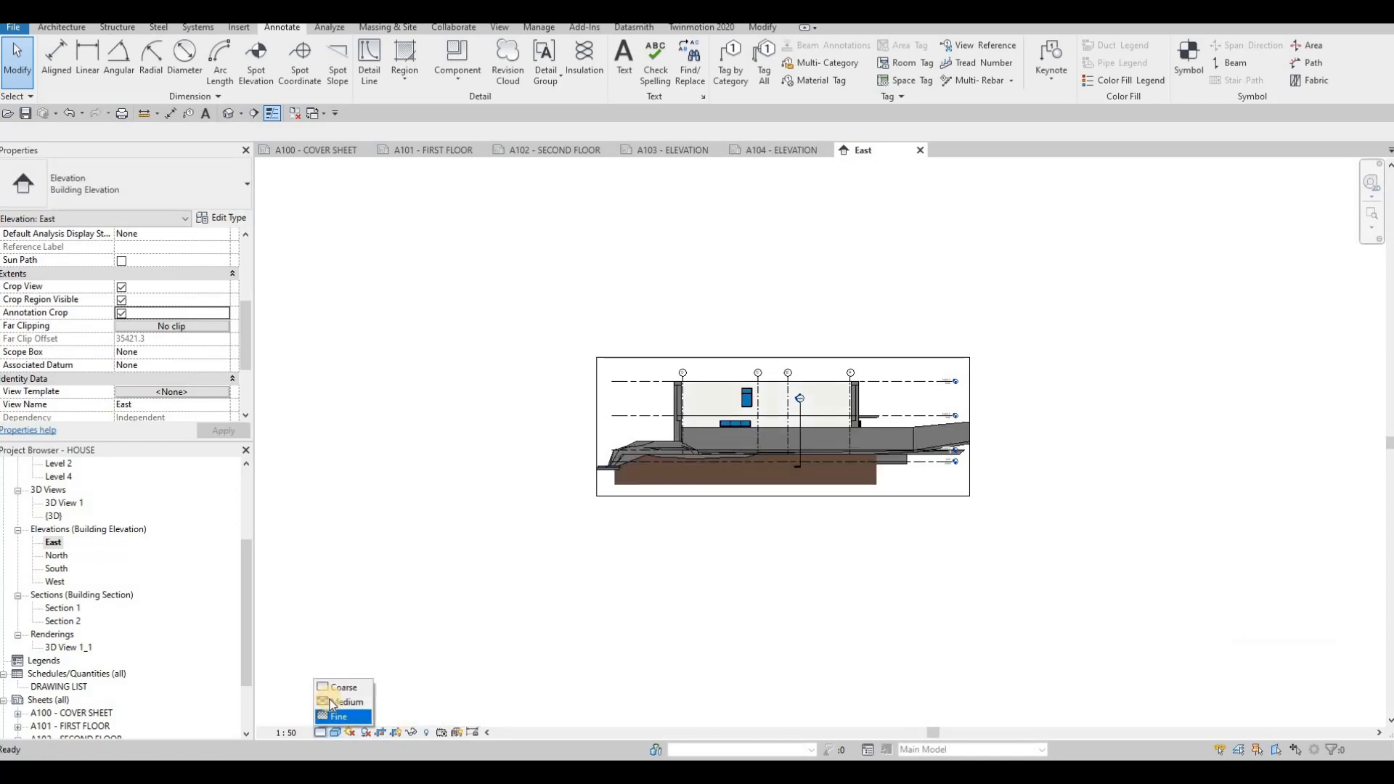
pyautogui.click(339, 716)
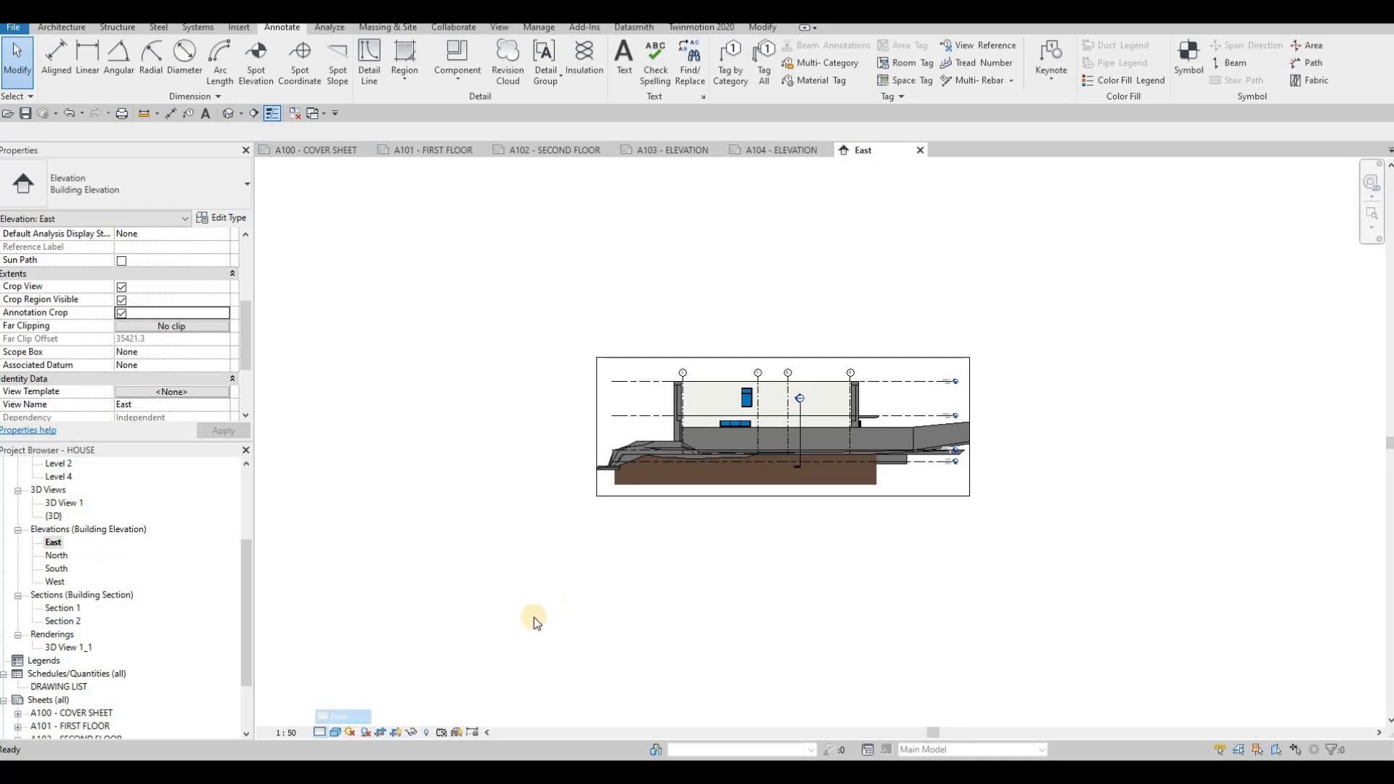
pyautogui.scroll(2, 362, 725)
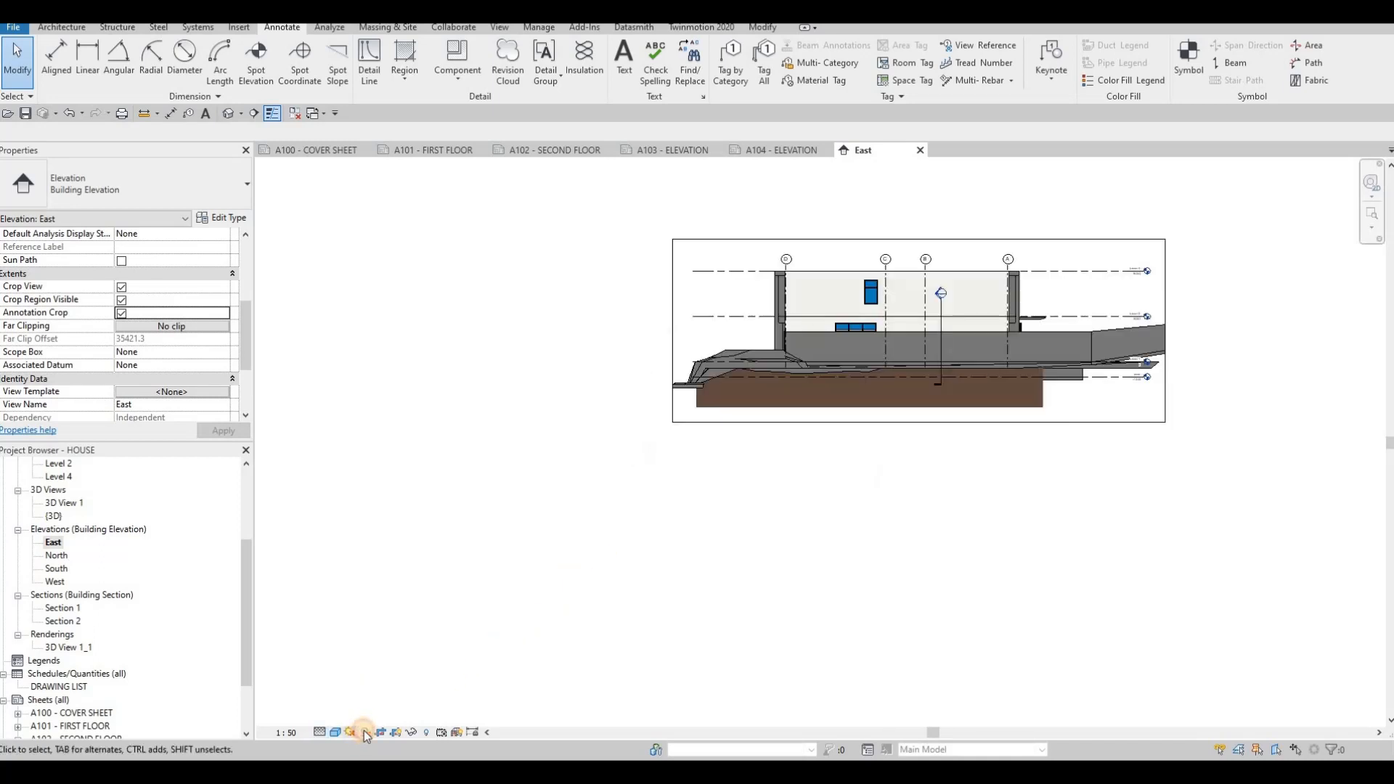
pyautogui.click(366, 730)
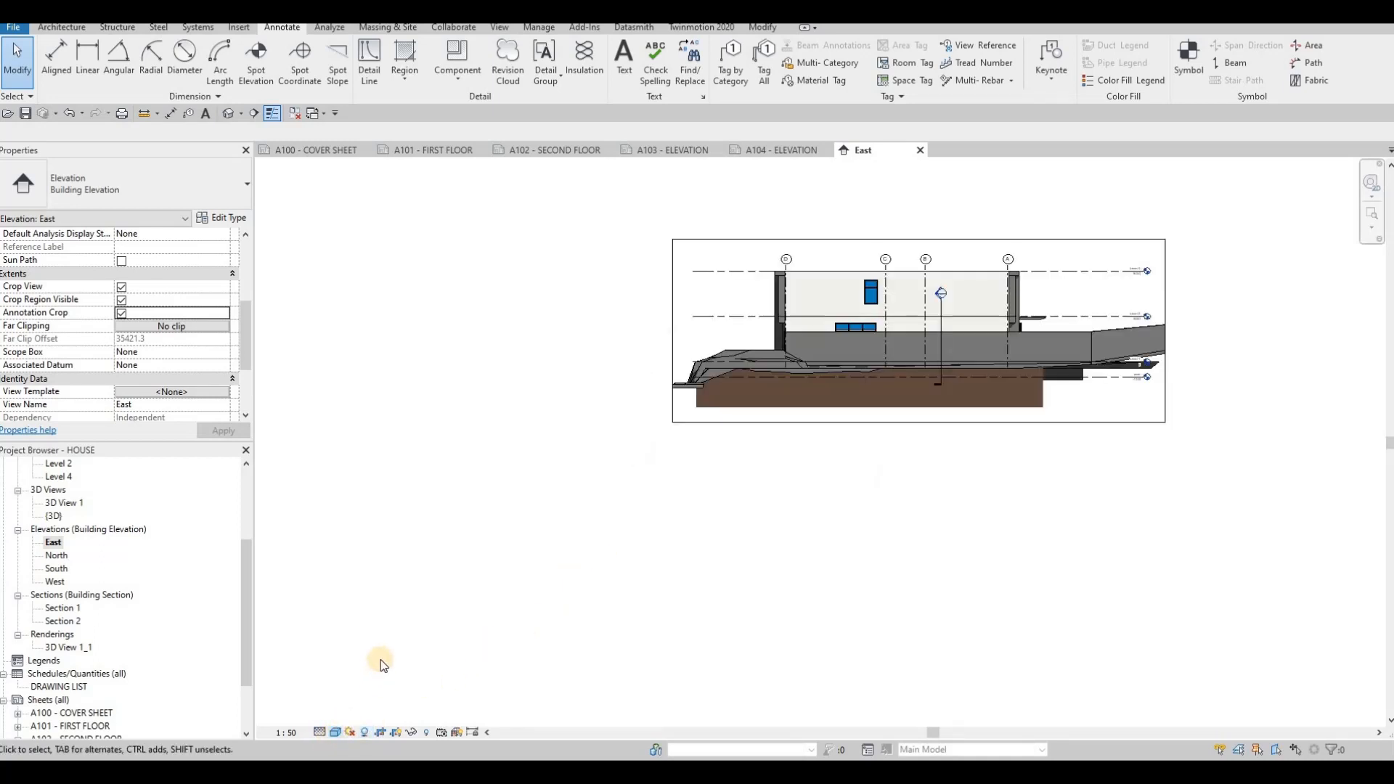
pyautogui.click(335, 732)
pyautogui.click(348, 656)
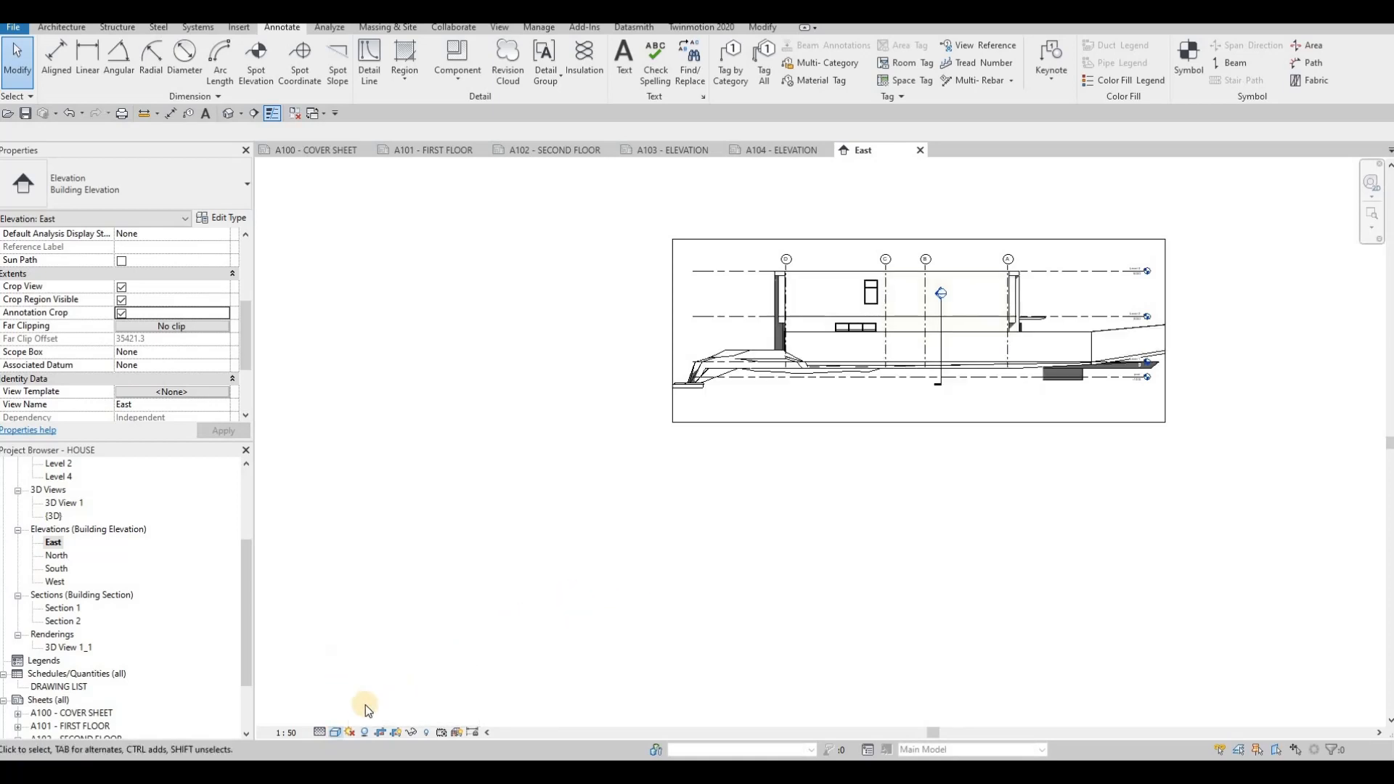
# - Set the East elevation's background to Gradient in the Graphic Display Options
pyautogui.click(335, 732)
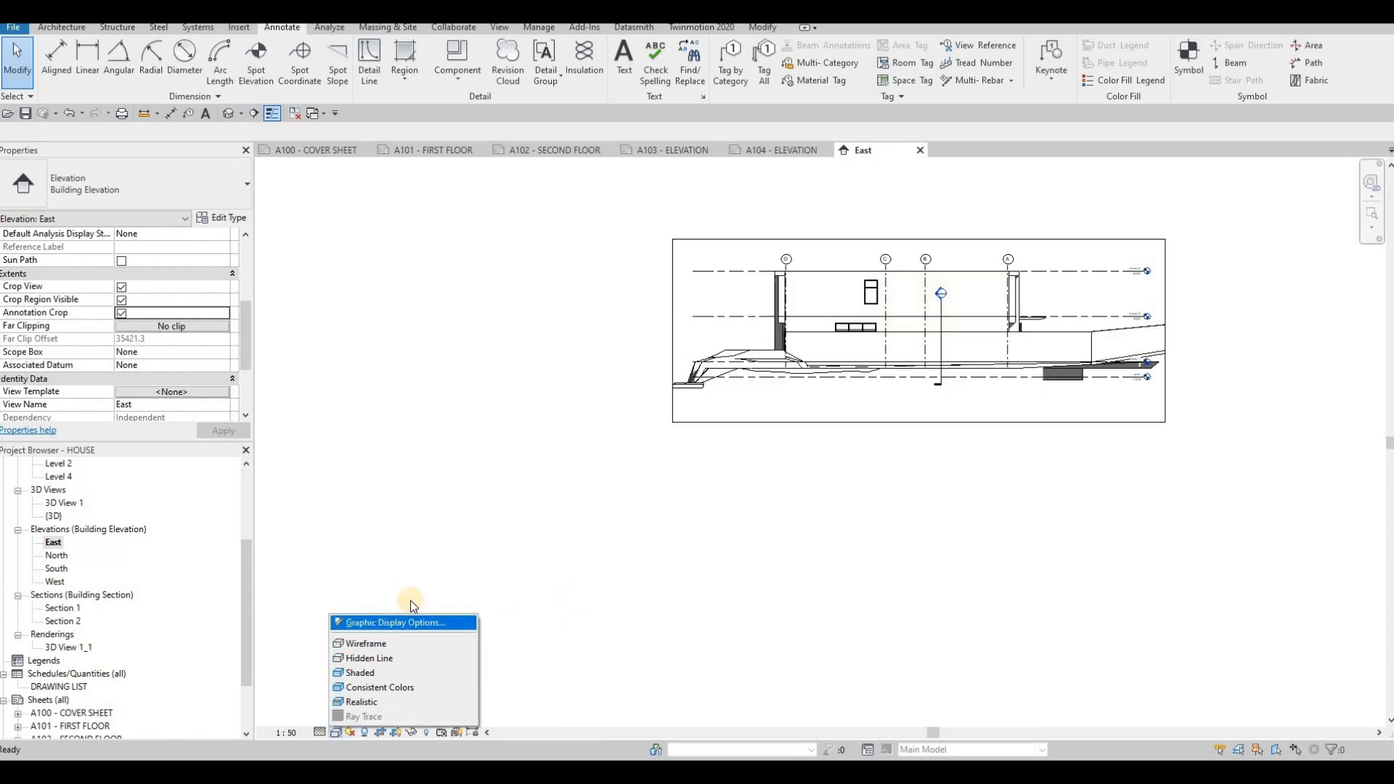
pyautogui.click(330, 619)
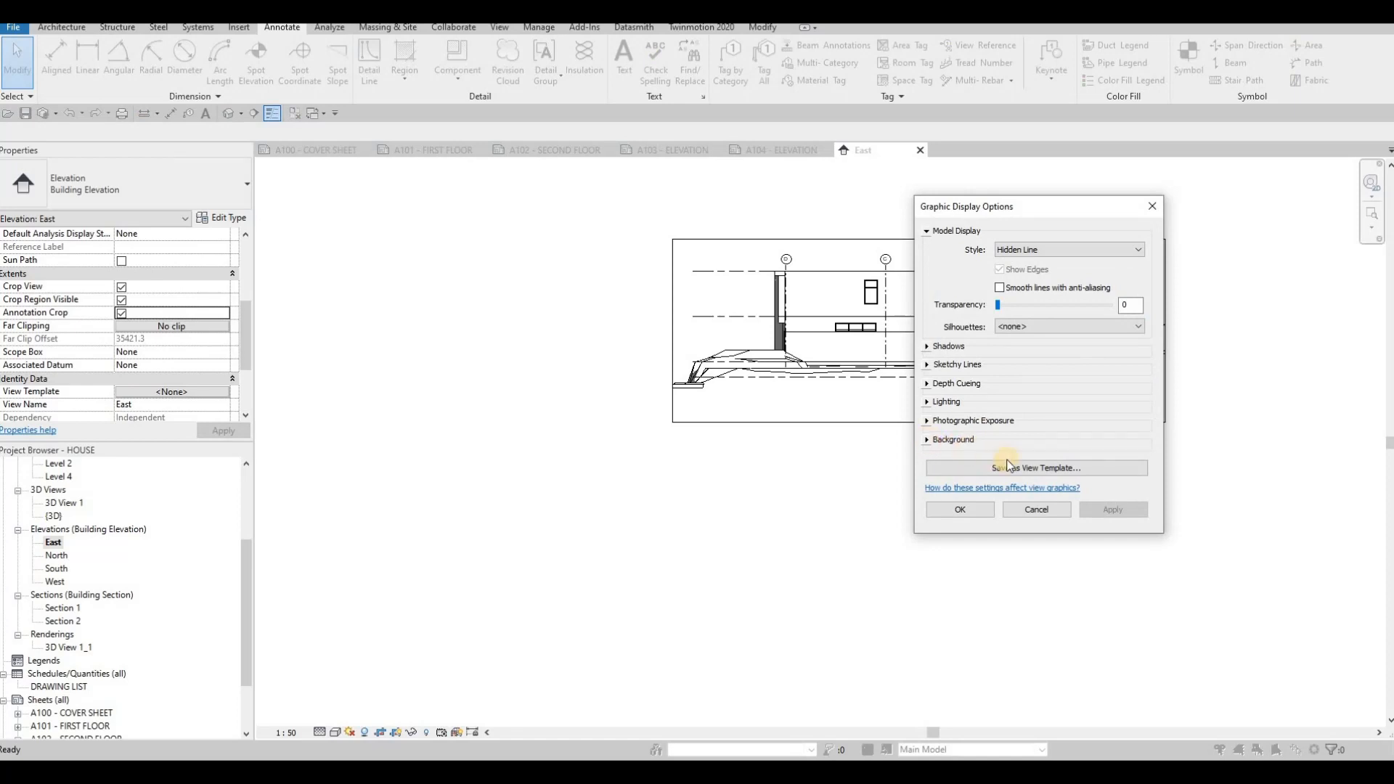
pyautogui.click(1008, 440)
pyautogui.click(1008, 461)
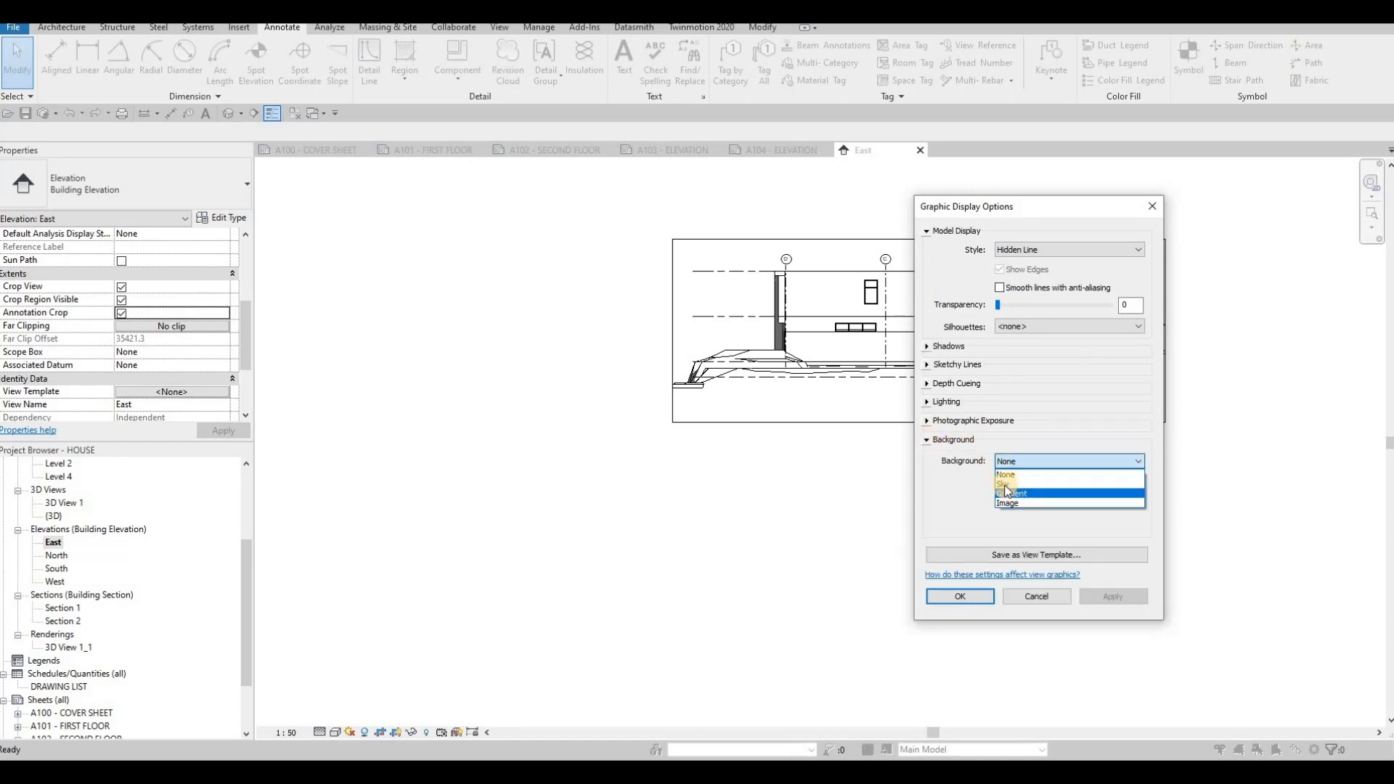
pyautogui.click(1008, 493)
pyautogui.click(1118, 597)
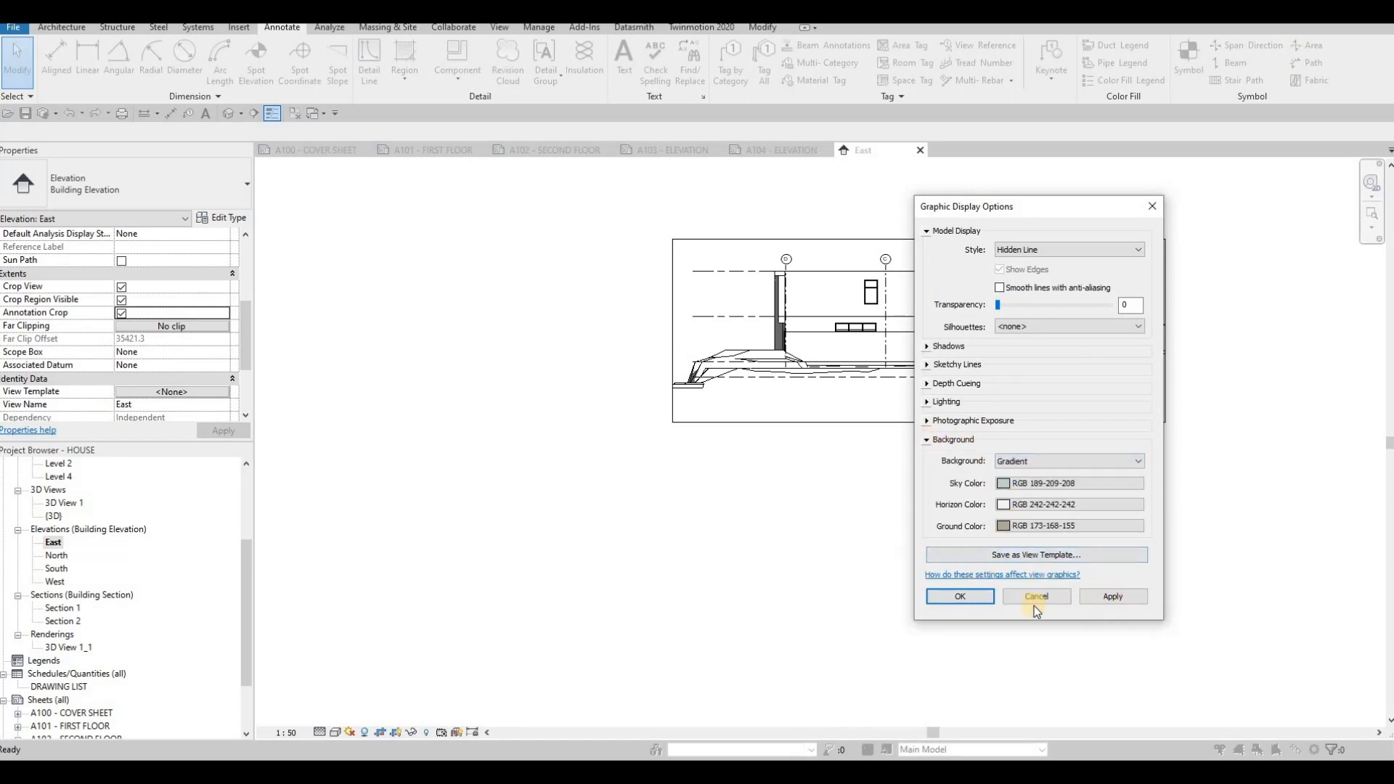
pyautogui.press('Return')
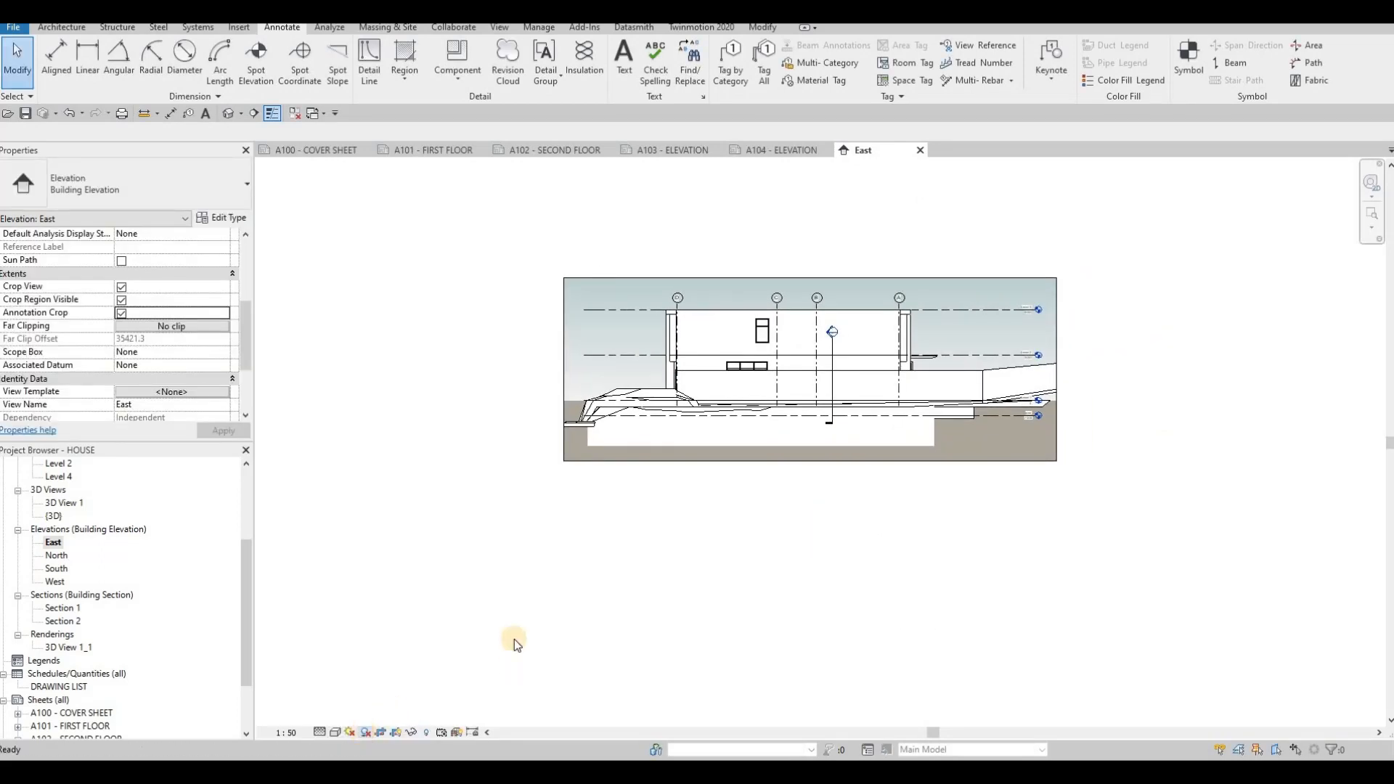
pyautogui.scroll(3, 883, 474)
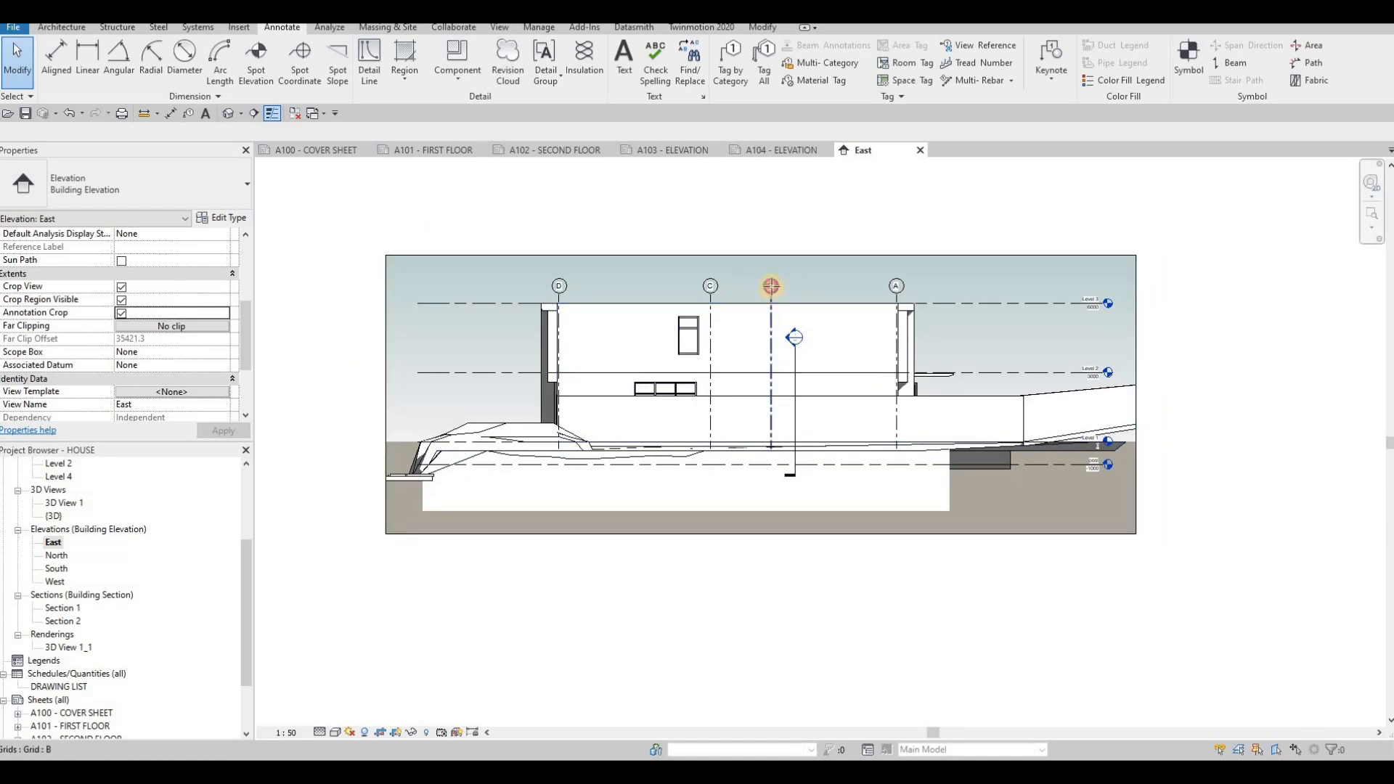
# - Raise the bottom edge of the East elevation's crop region to trim the ground below the house
pyautogui.click(771, 286)
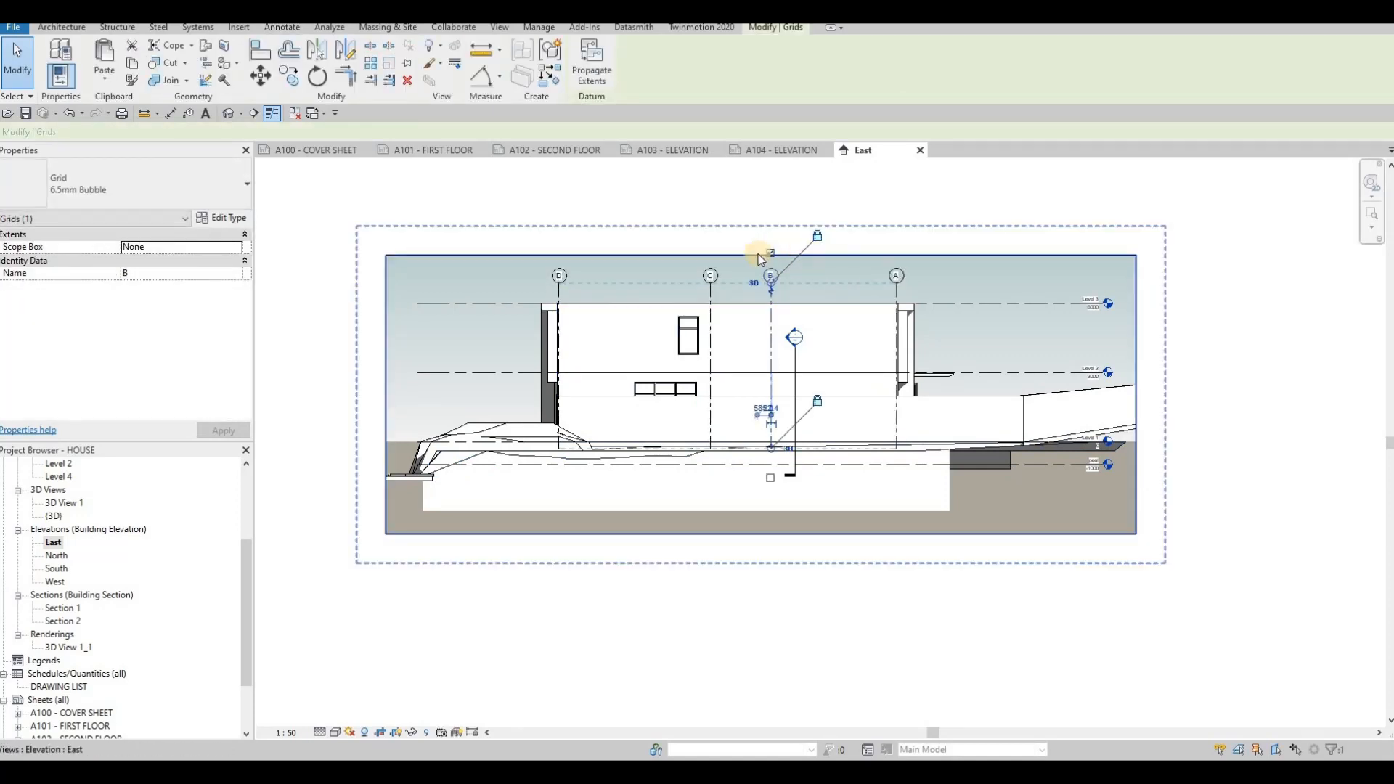
pyautogui.click(761, 246)
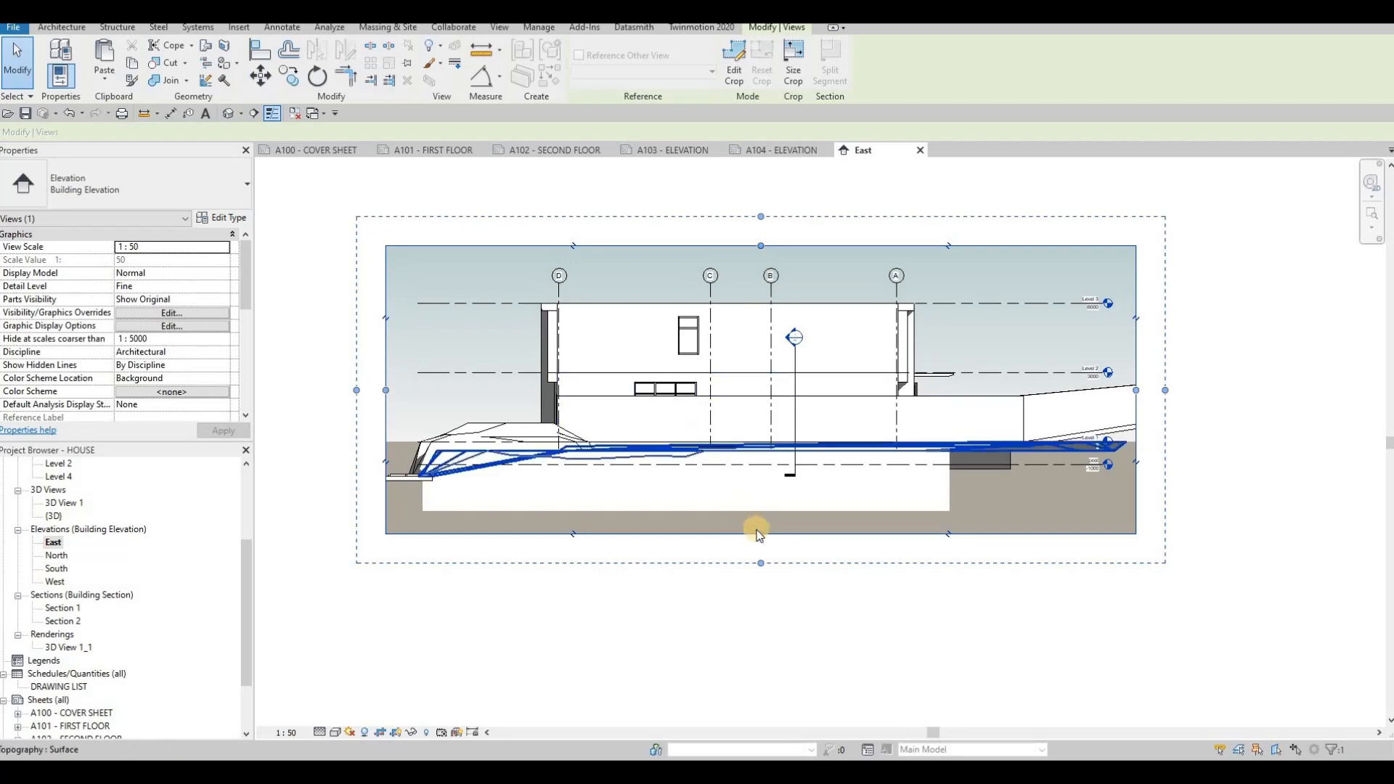
pyautogui.moveTo(757, 536); pyautogui.dragTo(757, 501)
pyautogui.press('Escape')
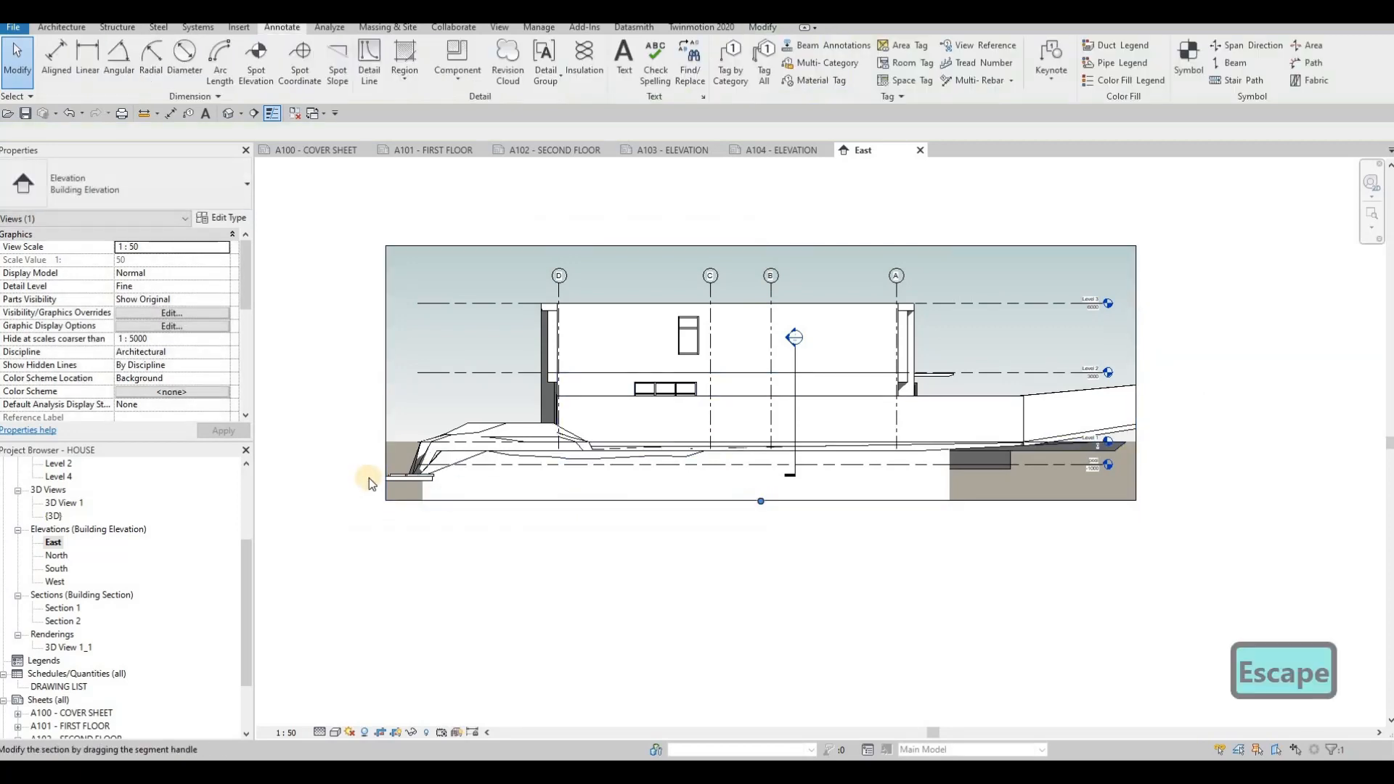
# - Open the North elevation and set its view scale to 1:50
pyautogui.doubleClick(56, 555)
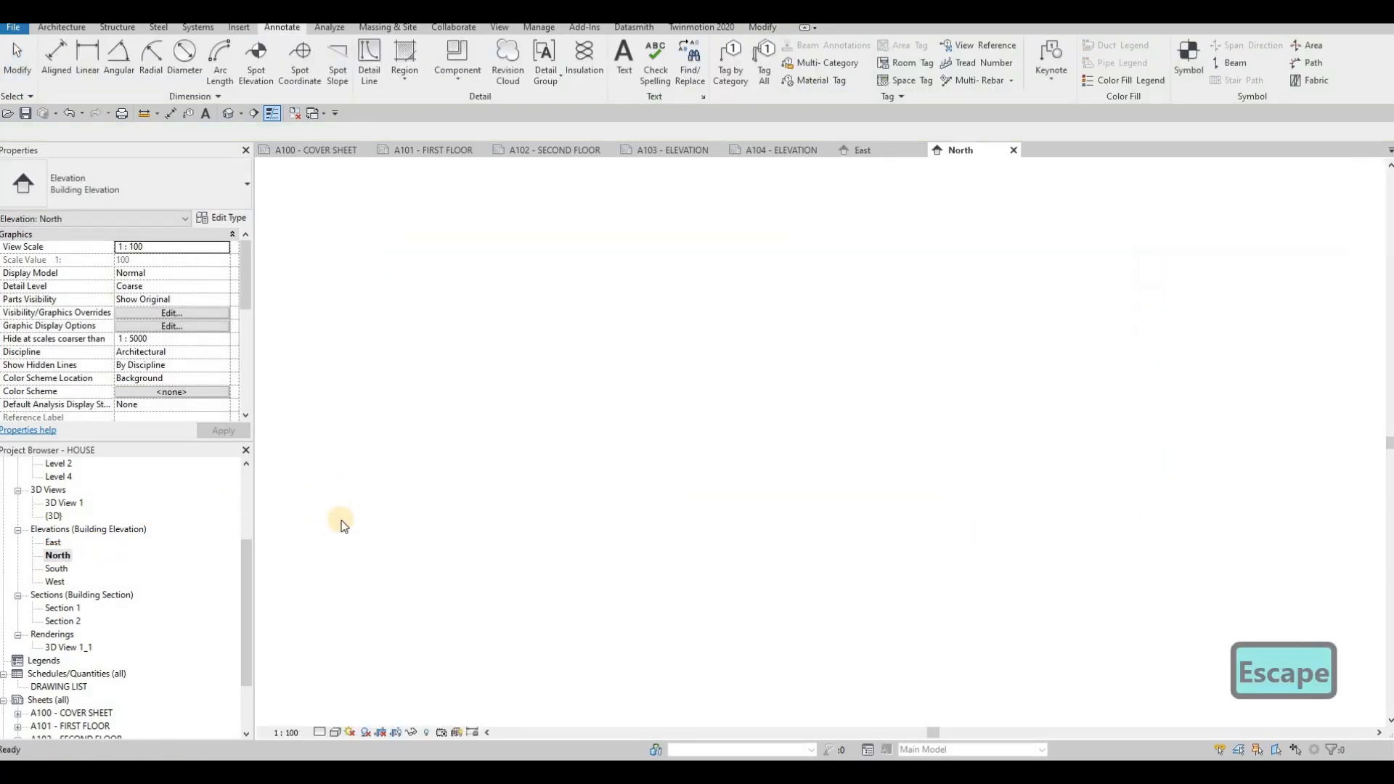
pyautogui.click(286, 732)
pyautogui.click(285, 635)
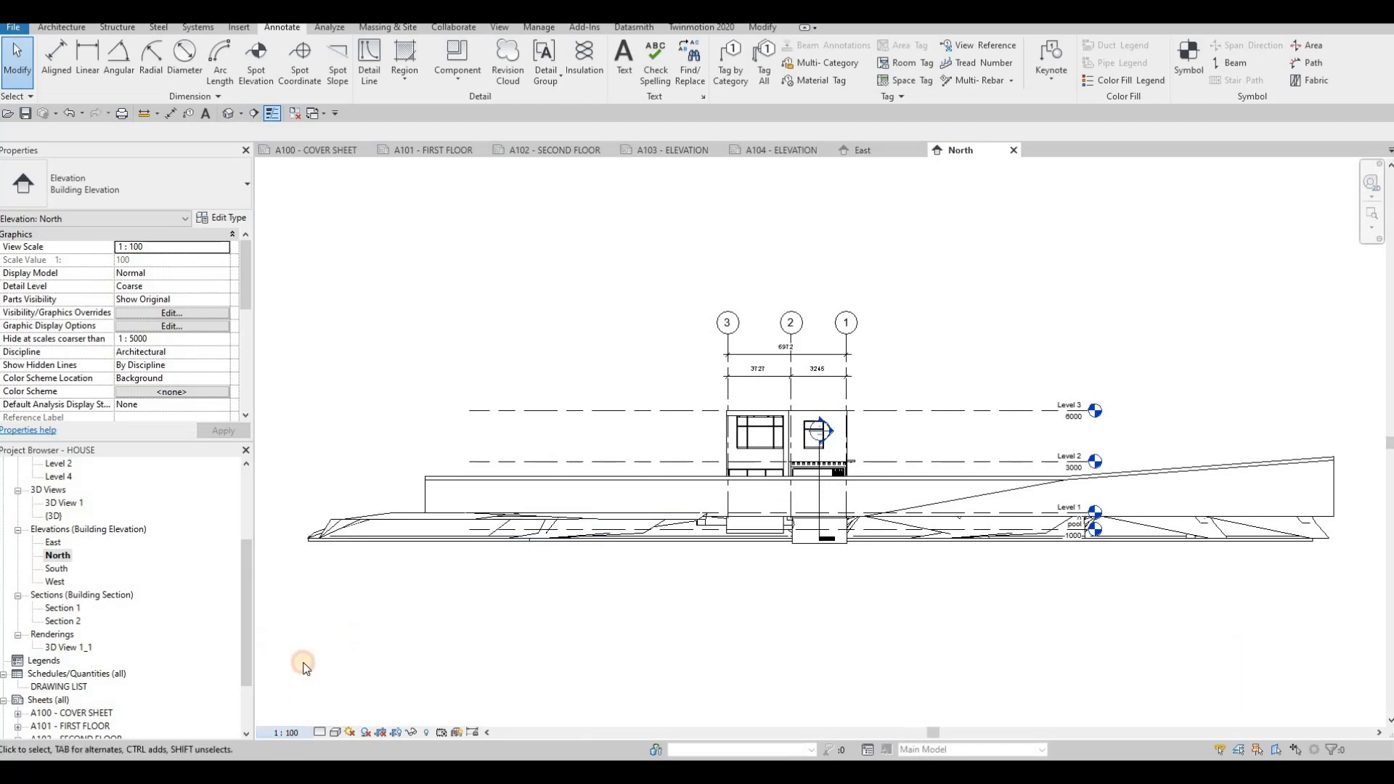
pyautogui.click(286, 732)
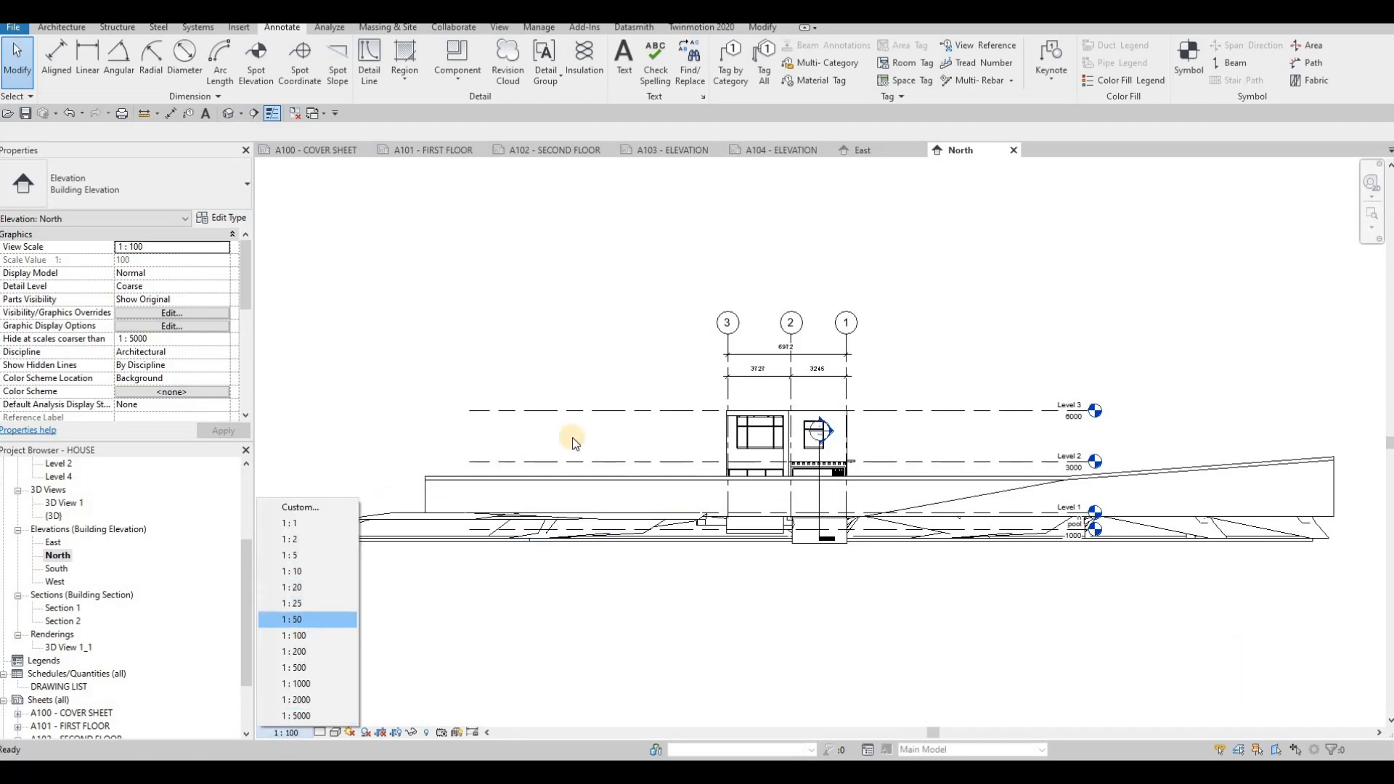
# - Enable Crop View, Crop Region Visible and Annotation Crop for the North elevation
pyautogui.scroll(-5, 131, 334)
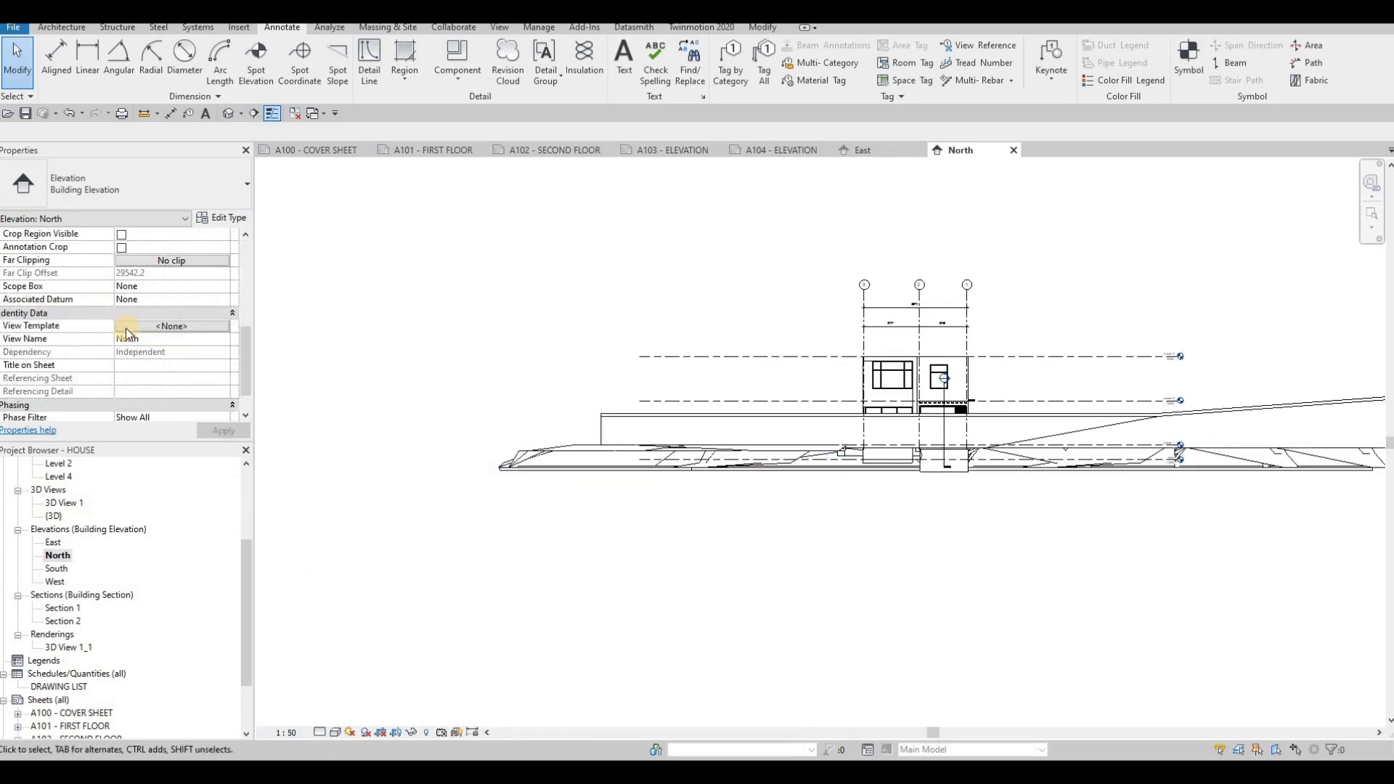
pyautogui.scroll(-1, 125, 328)
pyautogui.scroll(5, 125, 323)
pyautogui.click(121, 380)
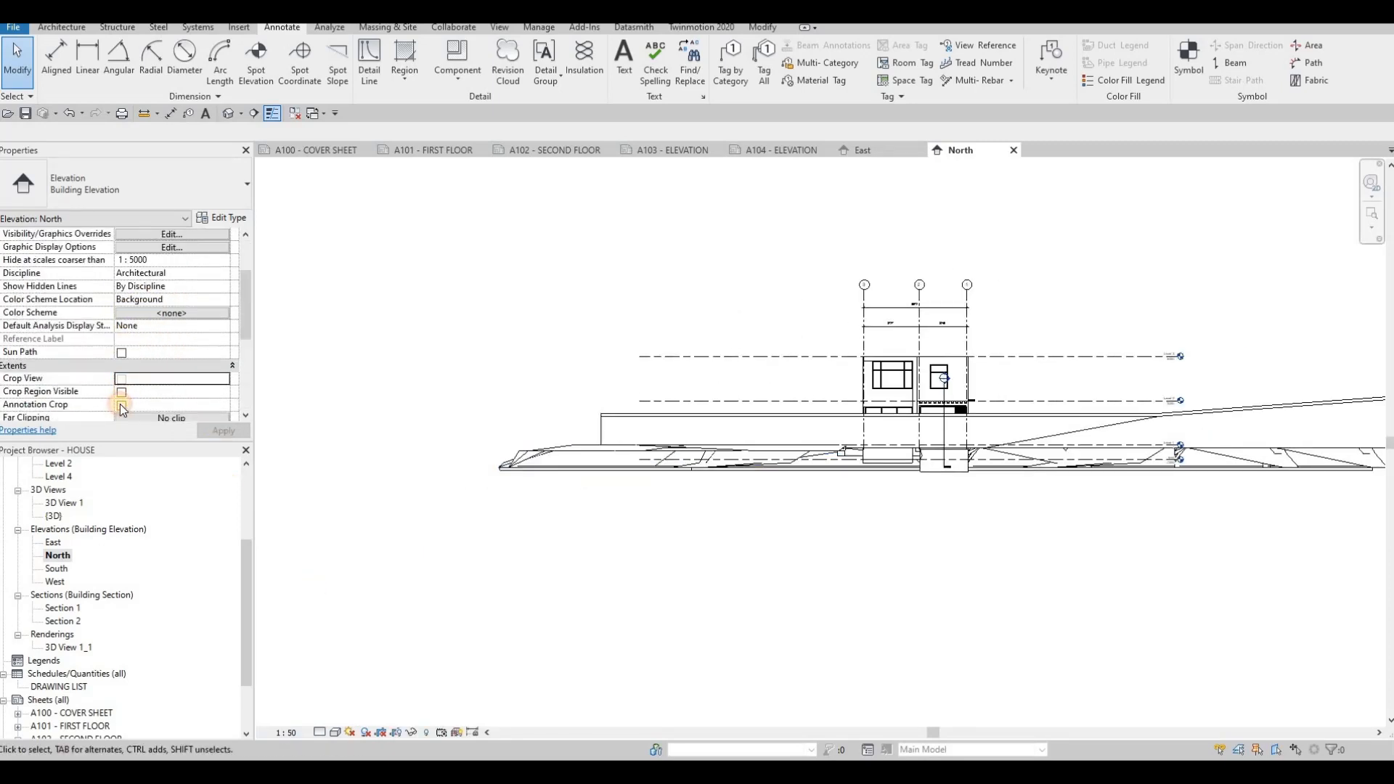
pyautogui.click(122, 392)
pyautogui.click(121, 405)
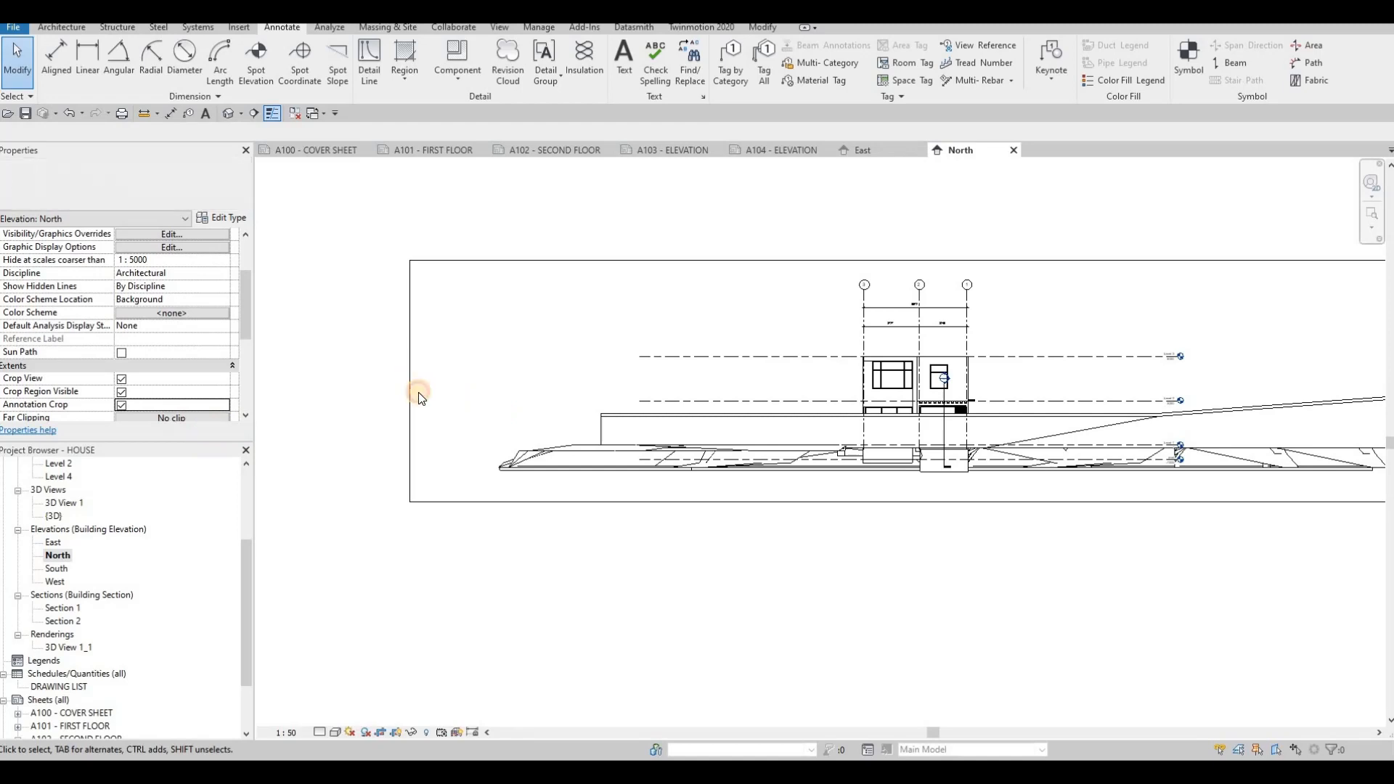
# - Pull the North elevation's crop region edges inward to frame the house
pyautogui.click(411, 378)
pyautogui.moveTo(613, 379)
pyautogui.mouseDown()
pyautogui.moveTo(654, 380)
pyautogui.moveTo(587, 383)
pyautogui.mouseUp()
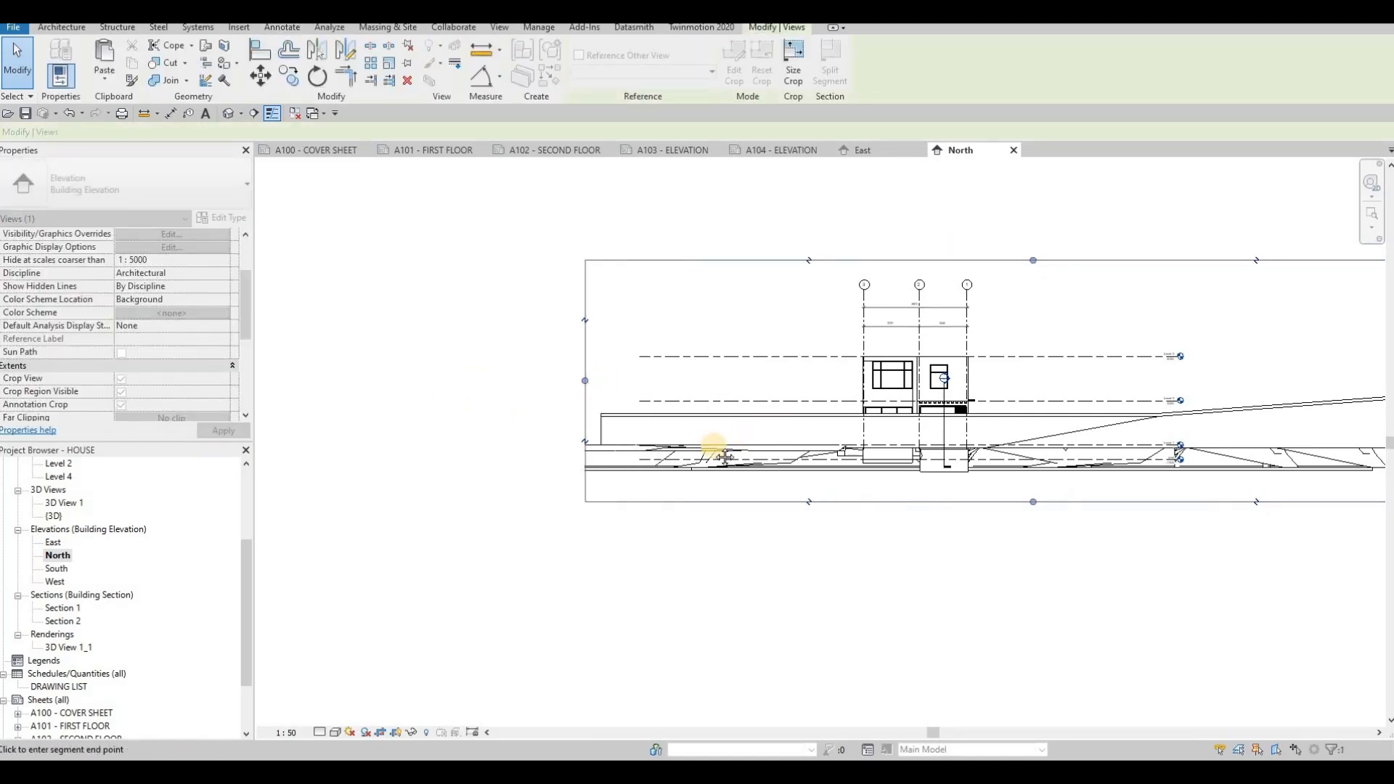
pyautogui.moveTo(1278, 404); pyautogui.dragTo(1147, 438, button='middle')
pyautogui.scroll(-1, 1145, 438)
pyautogui.moveTo(1171, 427); pyautogui.dragTo(860, 432)
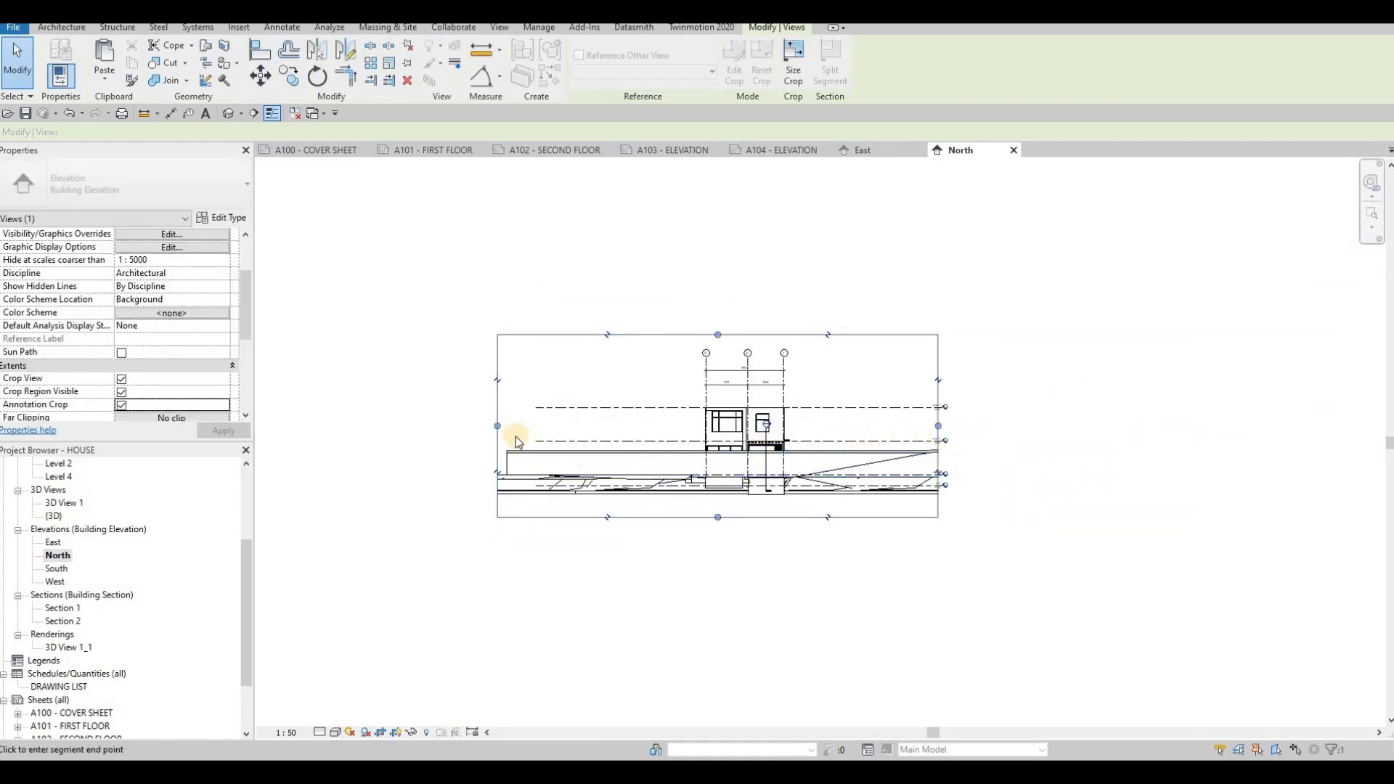
pyautogui.moveTo(499, 426); pyautogui.dragTo(603, 426)
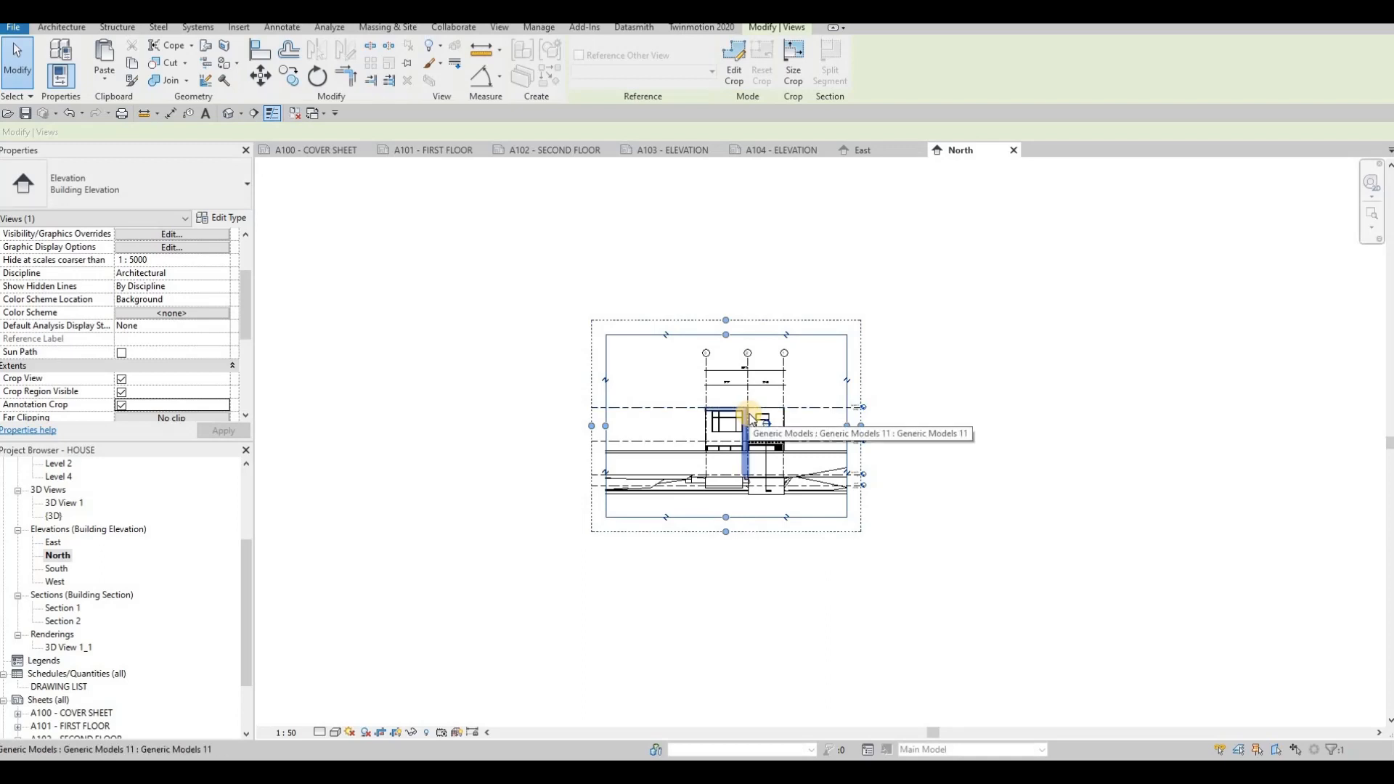
# - Fine-tune the North elevation's left and right crop edges around the house and level markers
pyautogui.scroll(1, 752, 433)
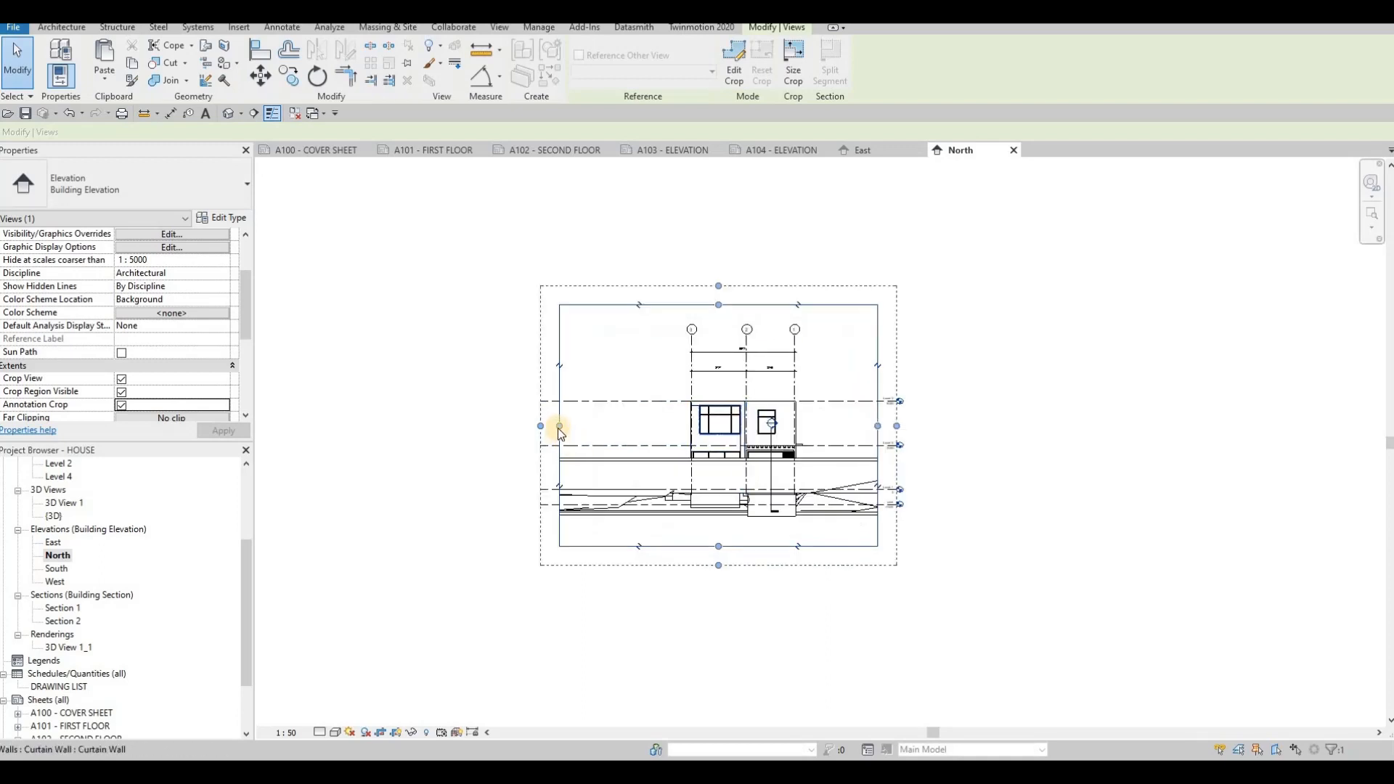
pyautogui.moveTo(614, 444); pyautogui.dragTo(639, 440)
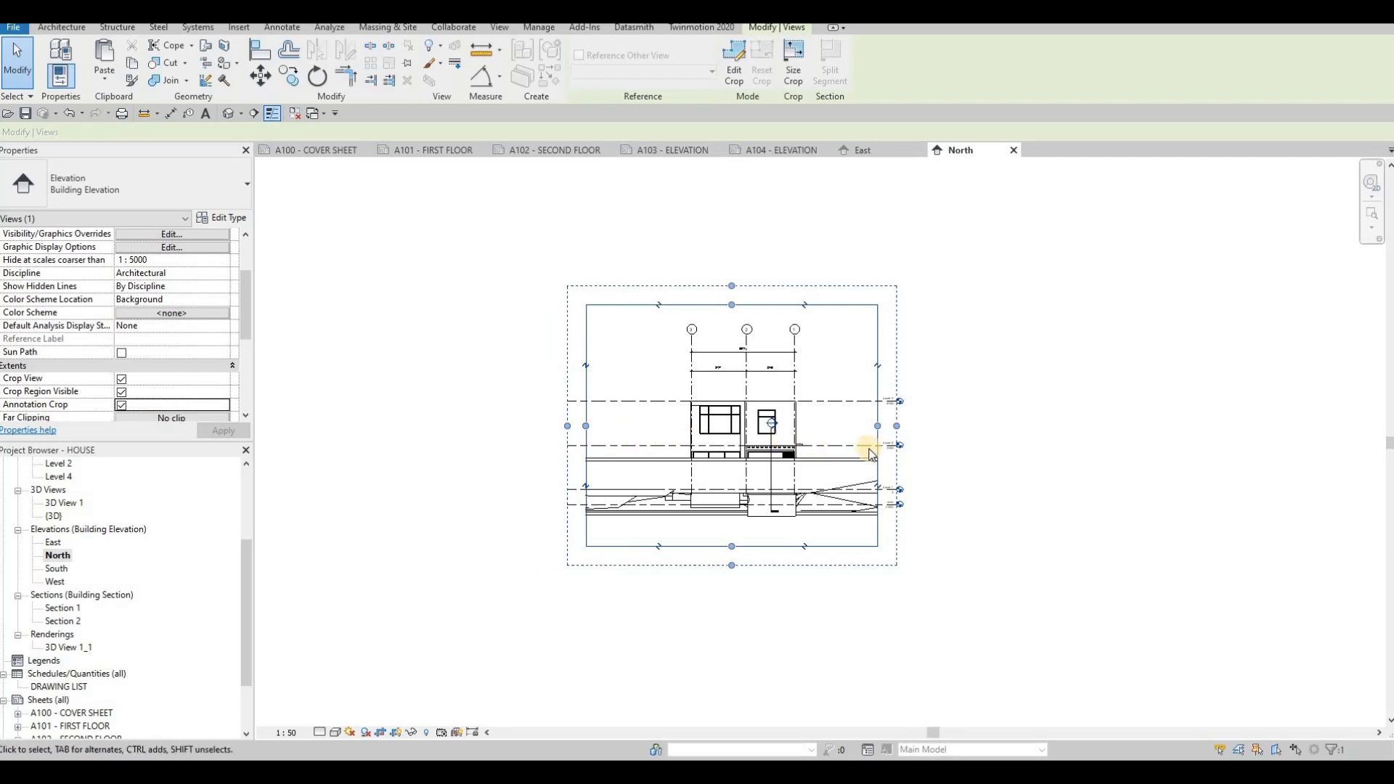
pyautogui.scroll(1, 880, 428)
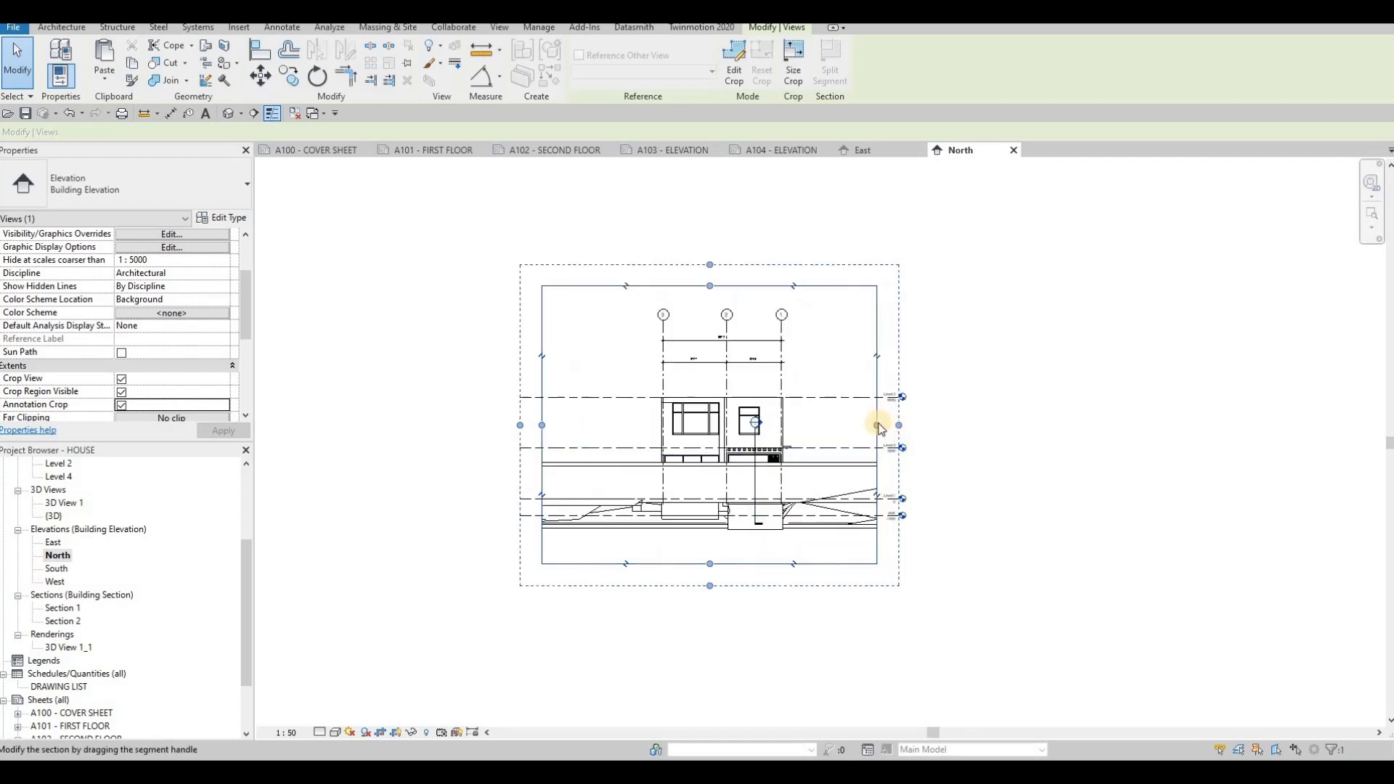
pyautogui.moveTo(857, 430); pyautogui.dragTo(831, 417)
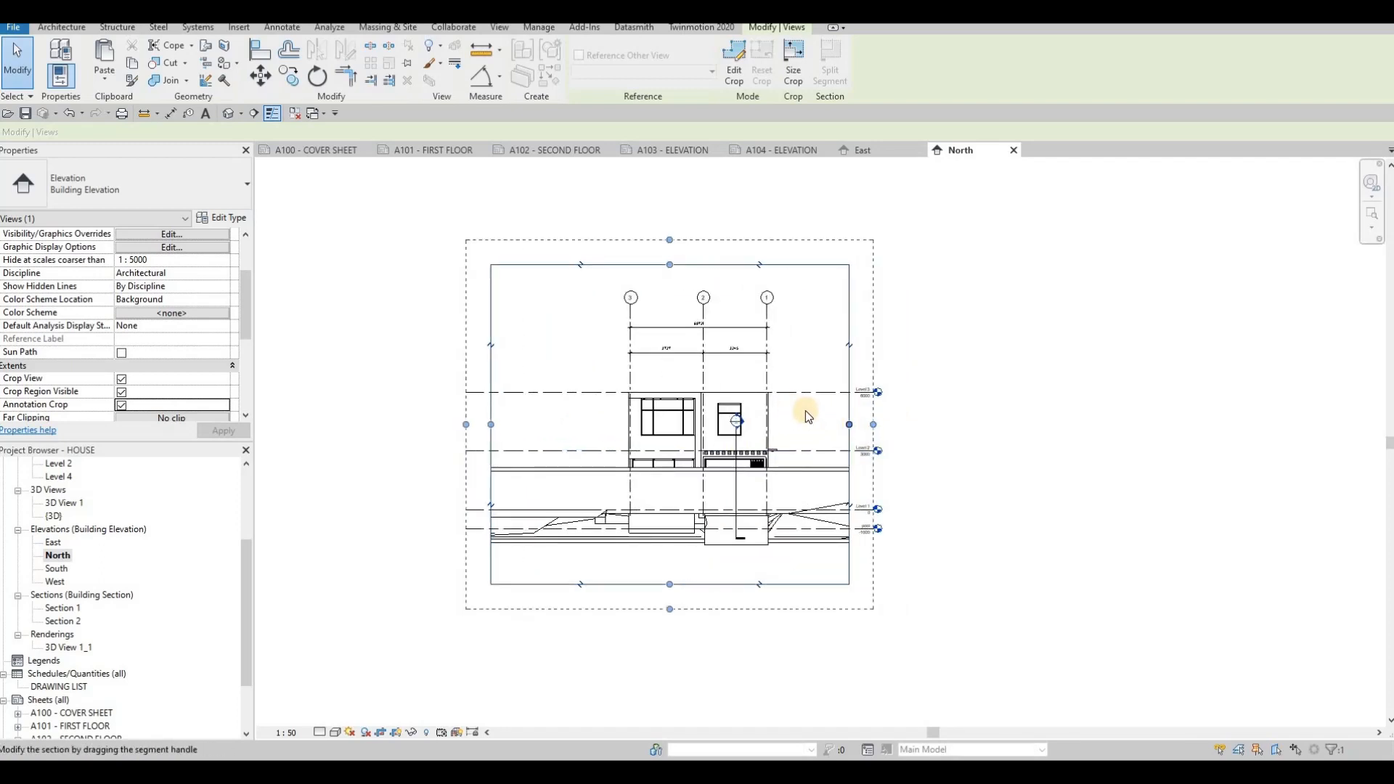
pyautogui.scroll(1, 861, 410)
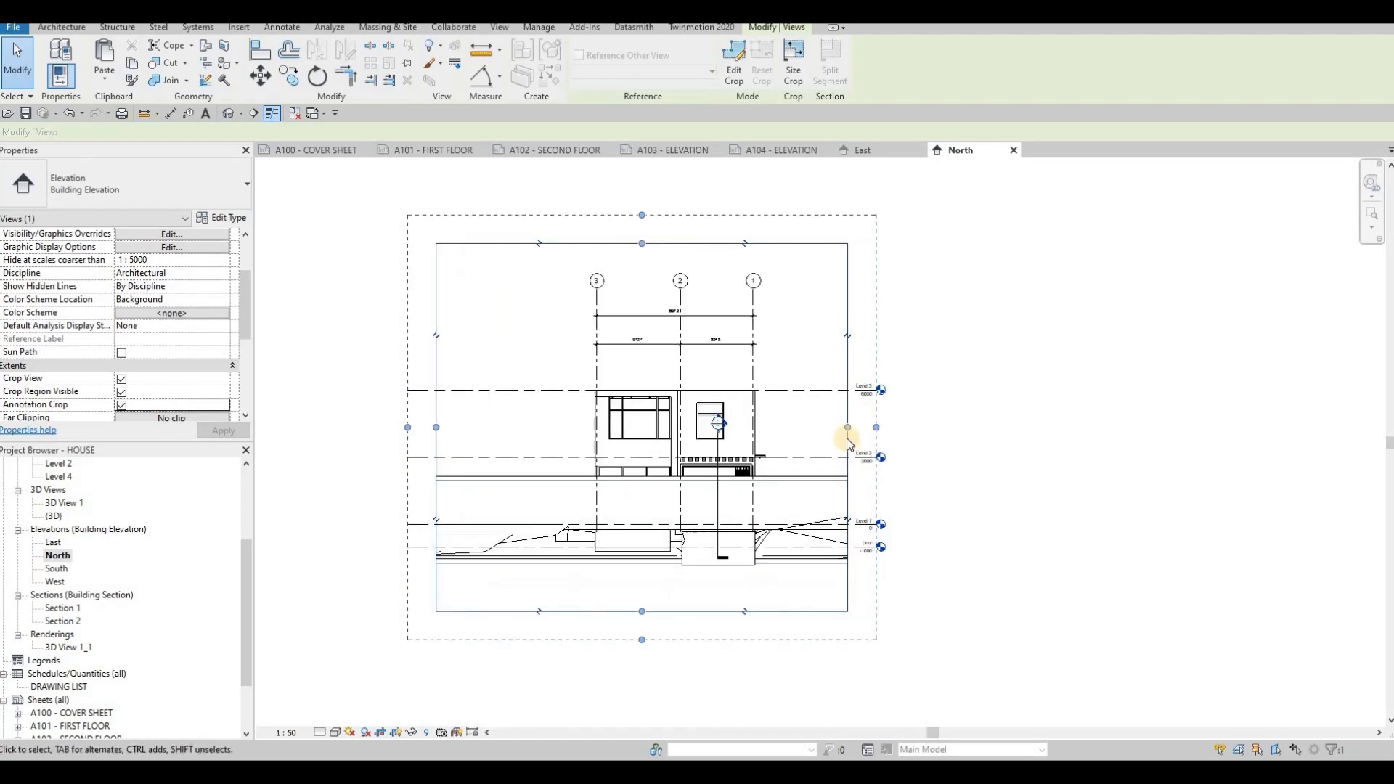
pyautogui.scroll(2, 847, 438)
pyautogui.moveTo(847, 439)
pyautogui.mouseDown()
pyautogui.moveTo(944, 446)
pyautogui.moveTo(1002, 386)
pyautogui.moveTo(910, 442)
pyautogui.mouseUp()
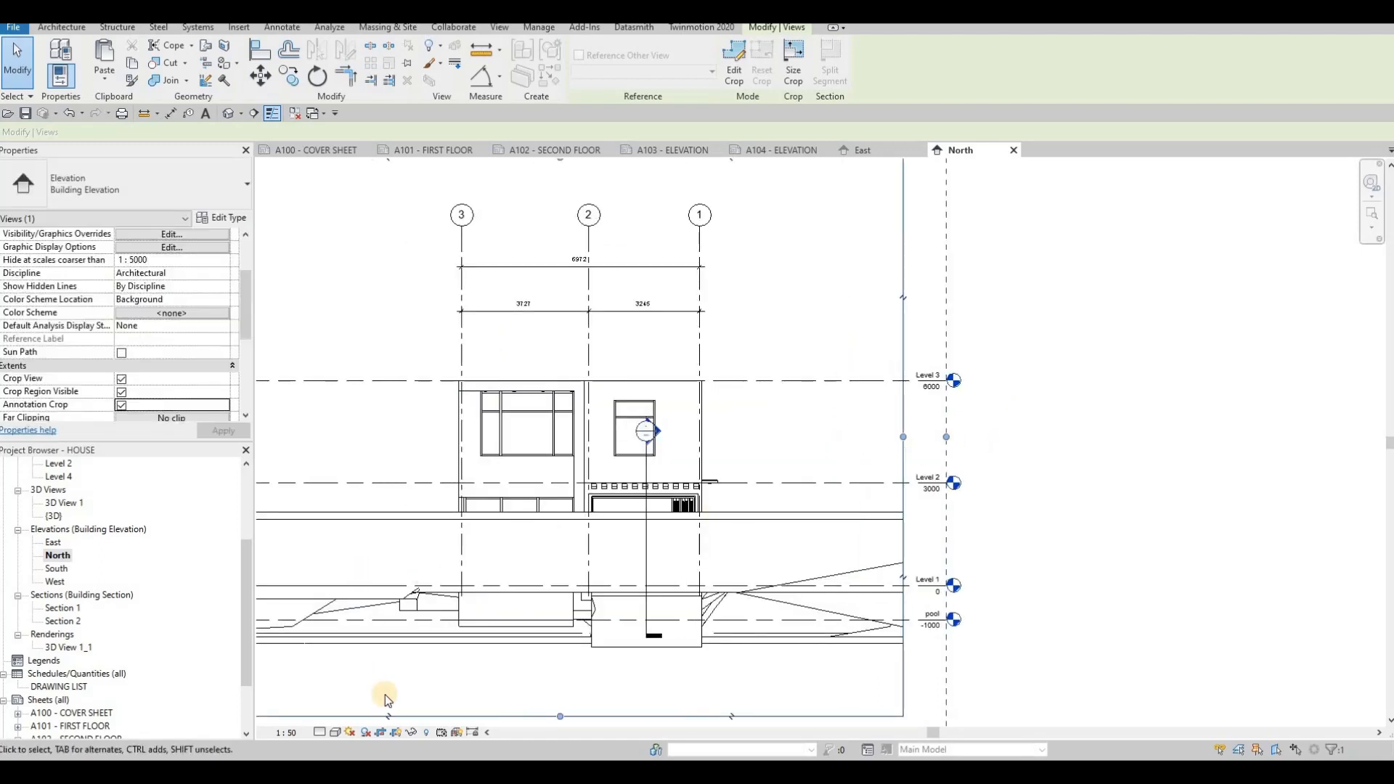
# - Set the North elevation's detail level and switch it to the Hidden Line visual style
pyautogui.click(334, 734)
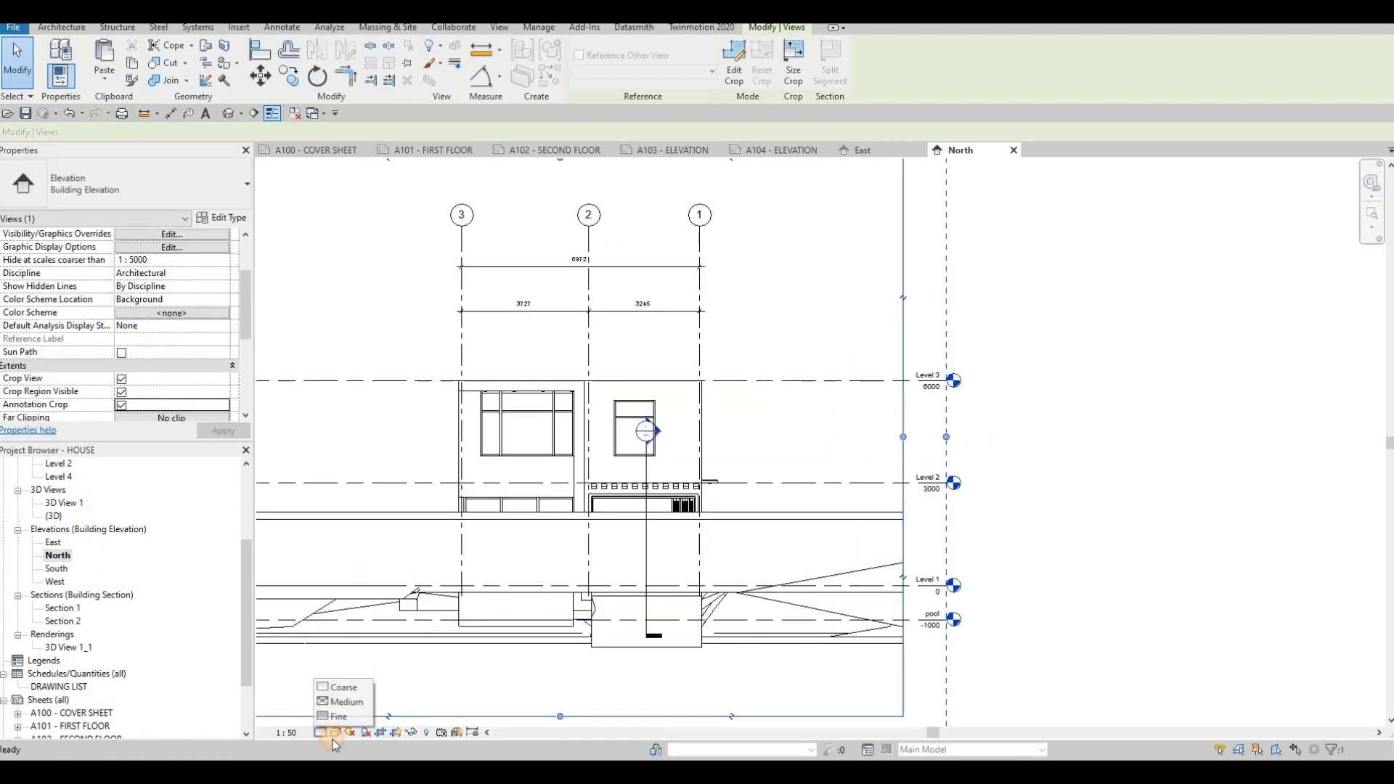
pyautogui.click(369, 657)
pyautogui.click(335, 732)
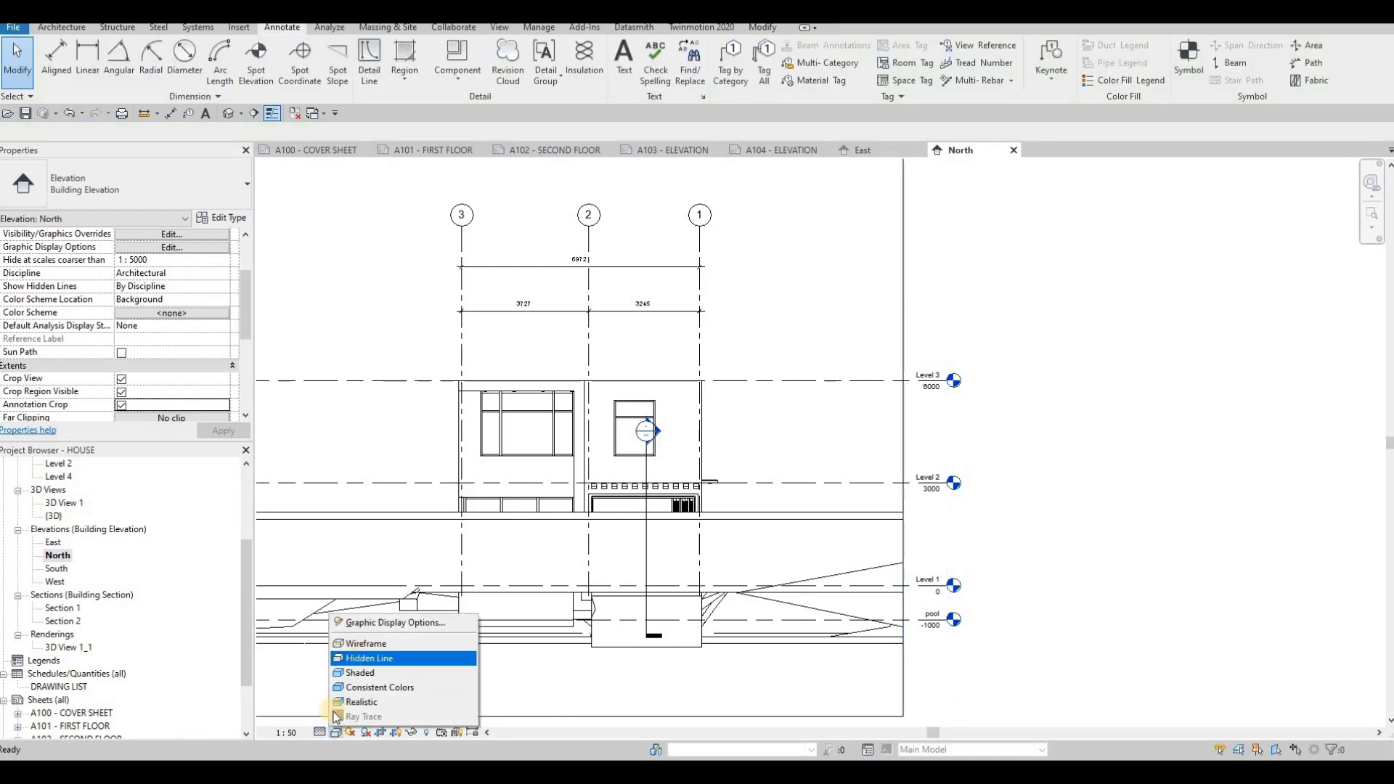
pyautogui.click(368, 657)
# - Set the North elevation's background to Gradient in the Graphic Display Options
pyautogui.click(336, 732)
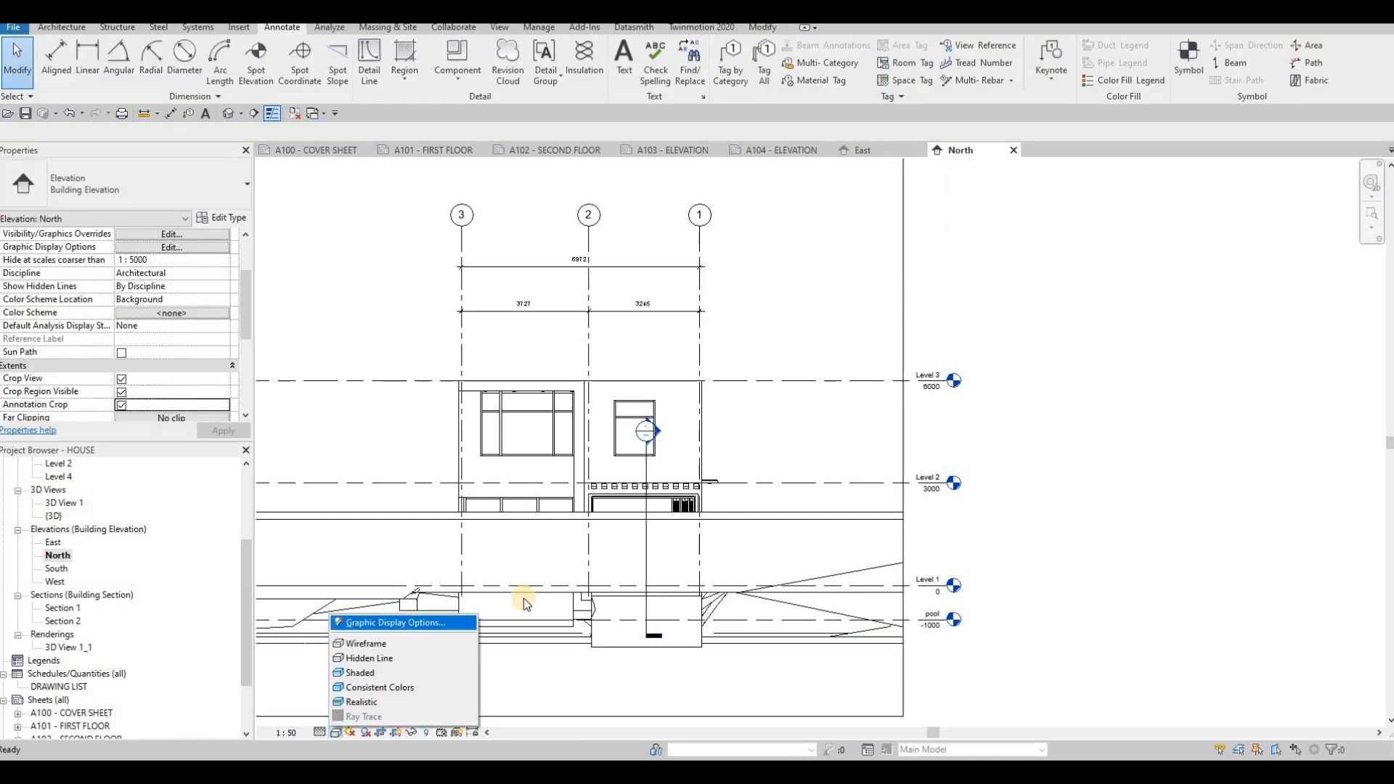
pyautogui.click(421, 623)
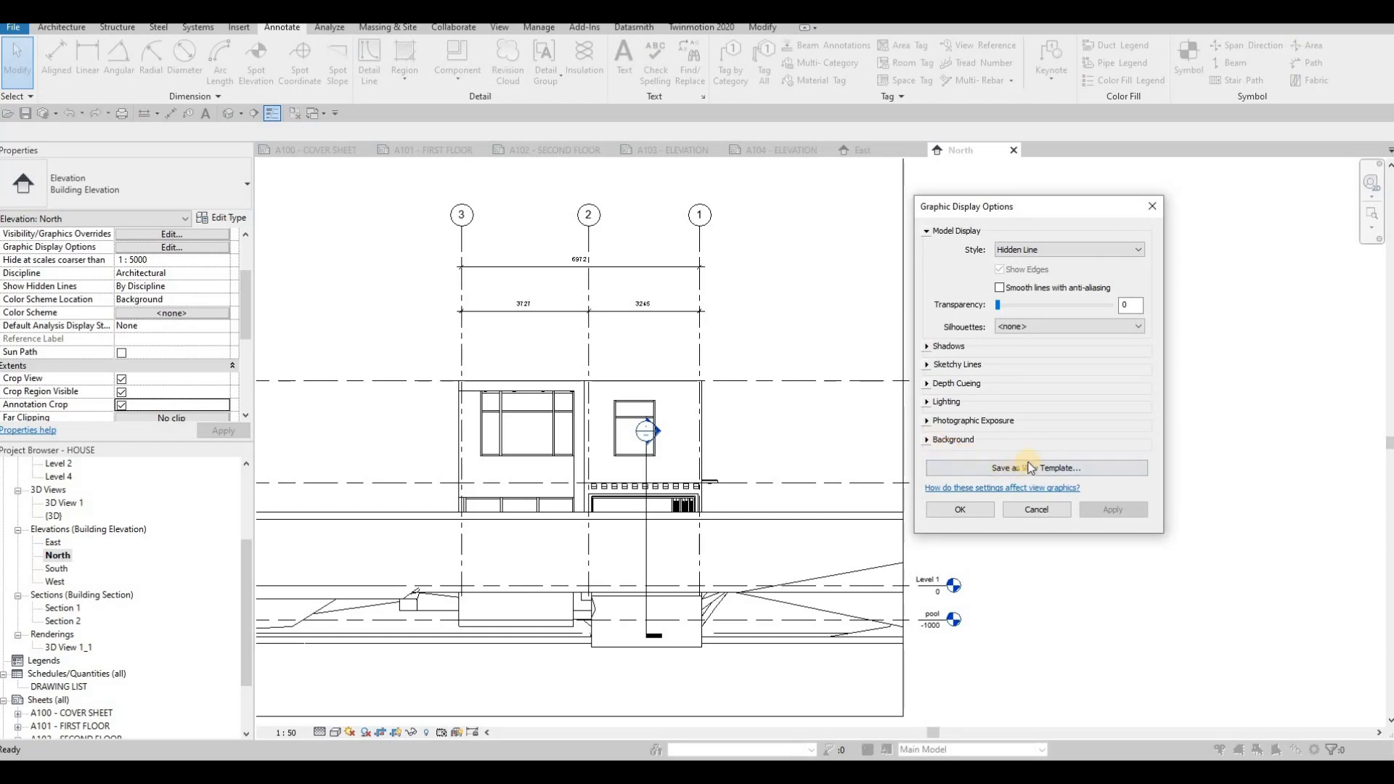
pyautogui.click(954, 440)
pyautogui.click(1067, 461)
pyautogui.click(1067, 501)
pyautogui.click(1093, 598)
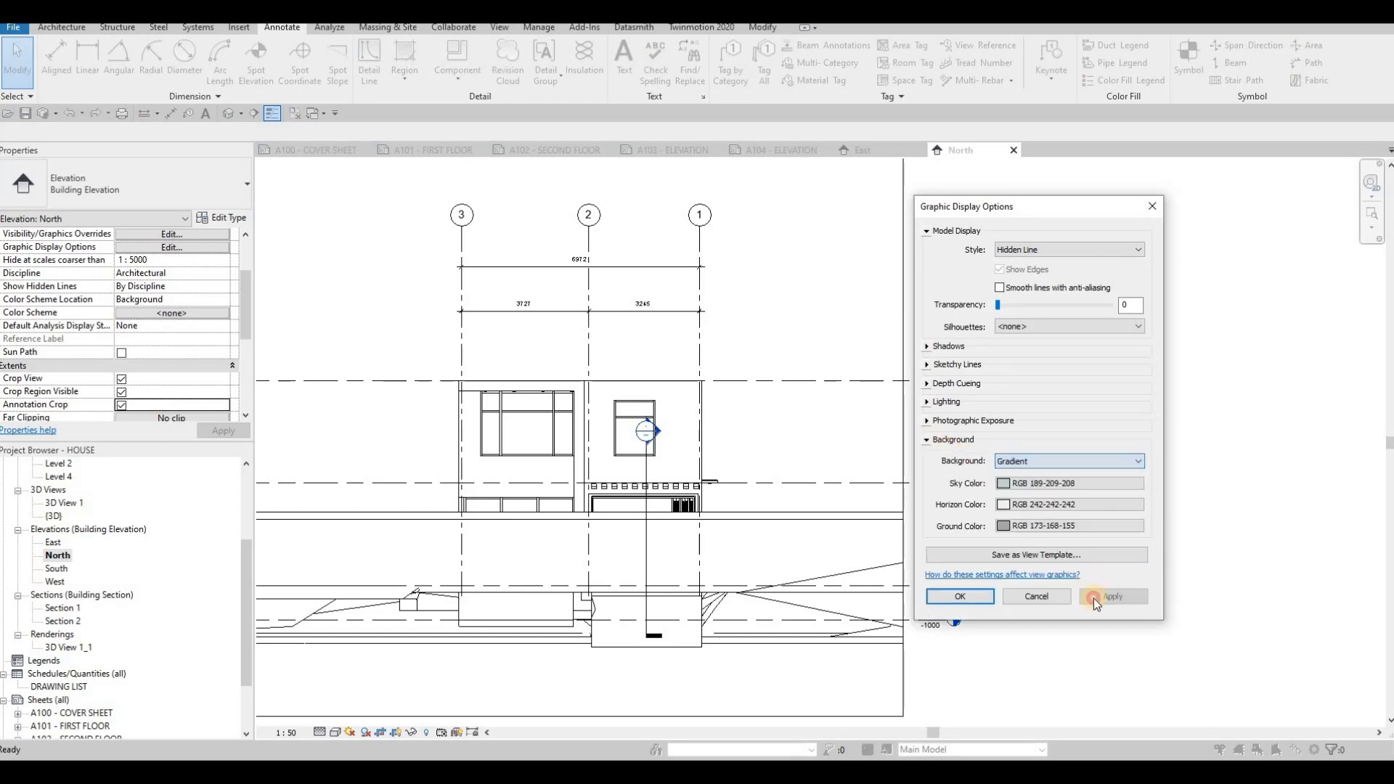
pyautogui.click(960, 597)
# - Open the South elevation and enable Crop View, Crop Region Visible and Annotation Crop
pyautogui.scroll(-2, 660, 438)
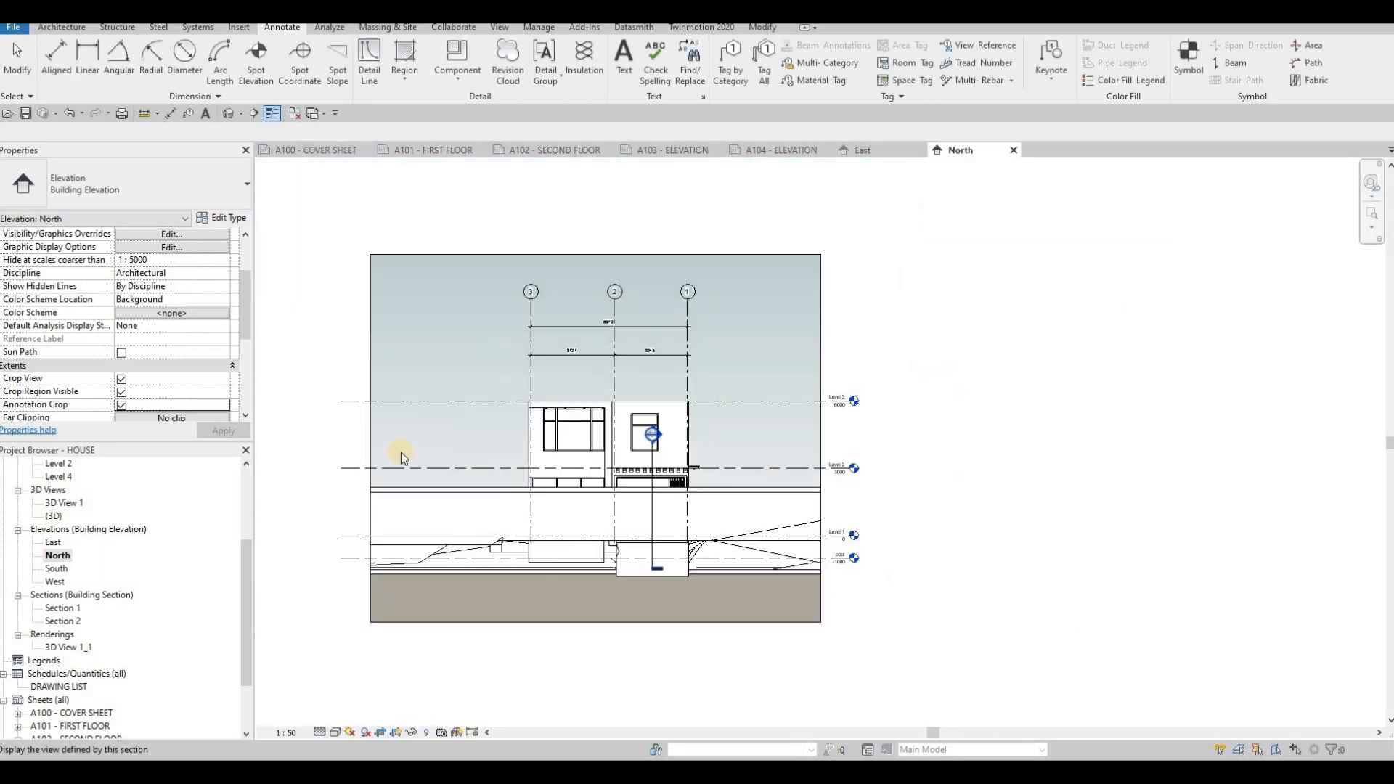
pyautogui.scroll(-1, 57, 546)
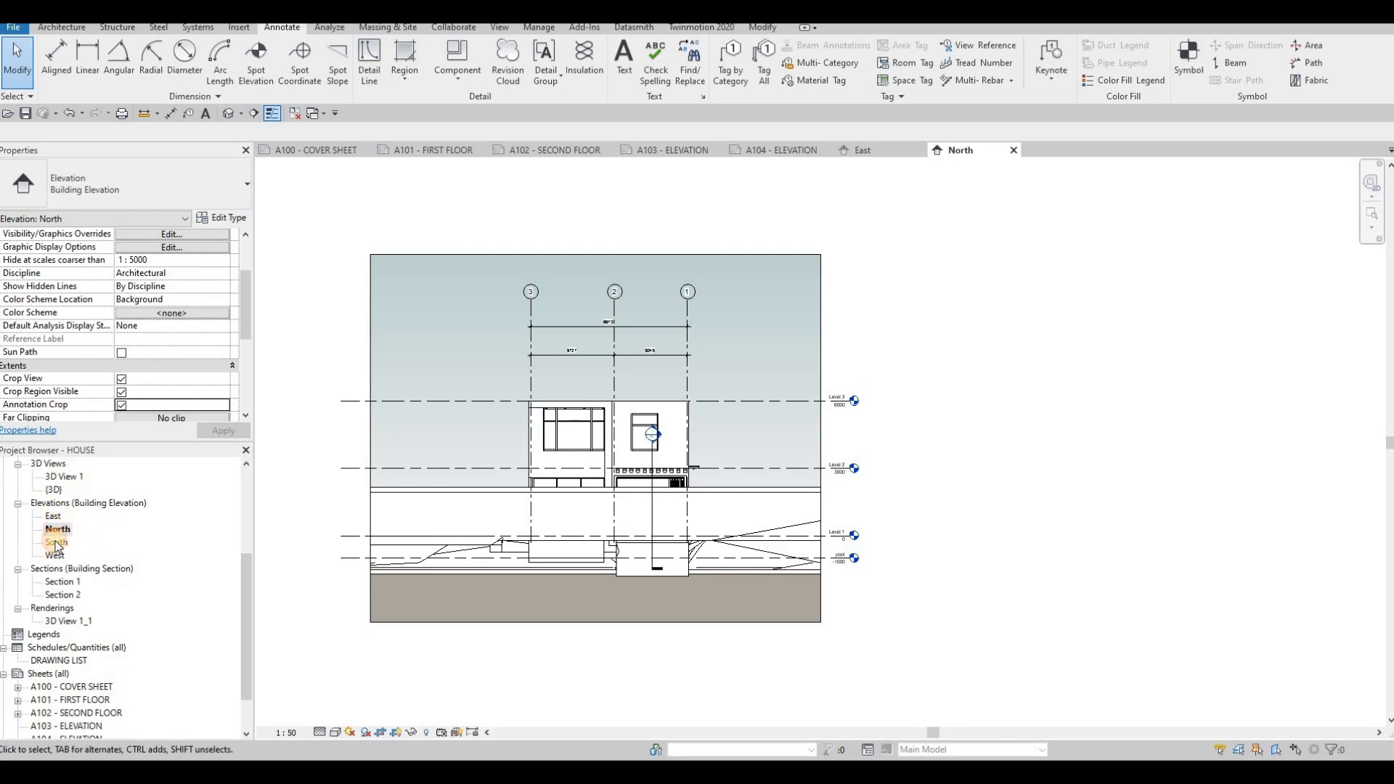
pyautogui.doubleClick(56, 544)
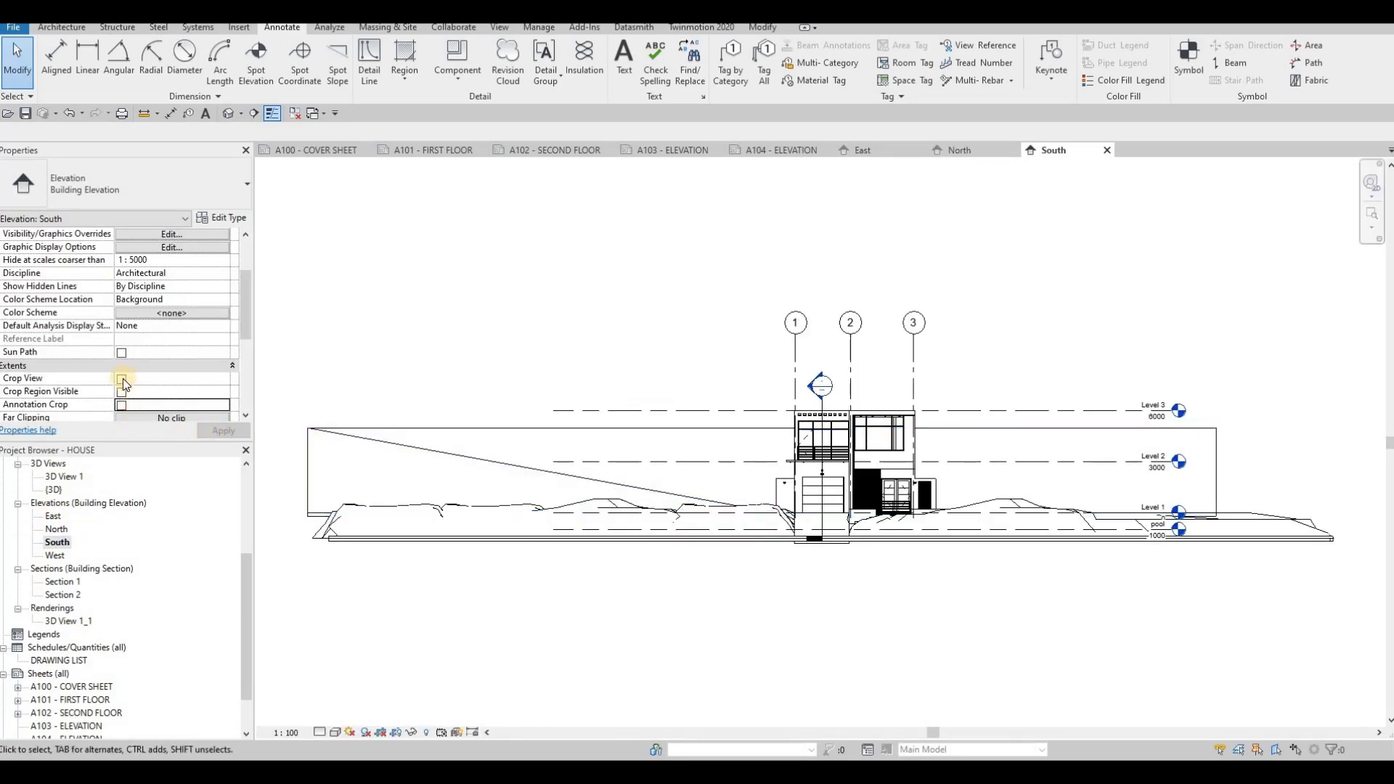
pyautogui.click(121, 379)
pyautogui.click(121, 392)
pyautogui.click(121, 405)
# - Set the South elevation's scale to 1:50 and pull its crop region's right edge in to frame the house
pyautogui.click(285, 733)
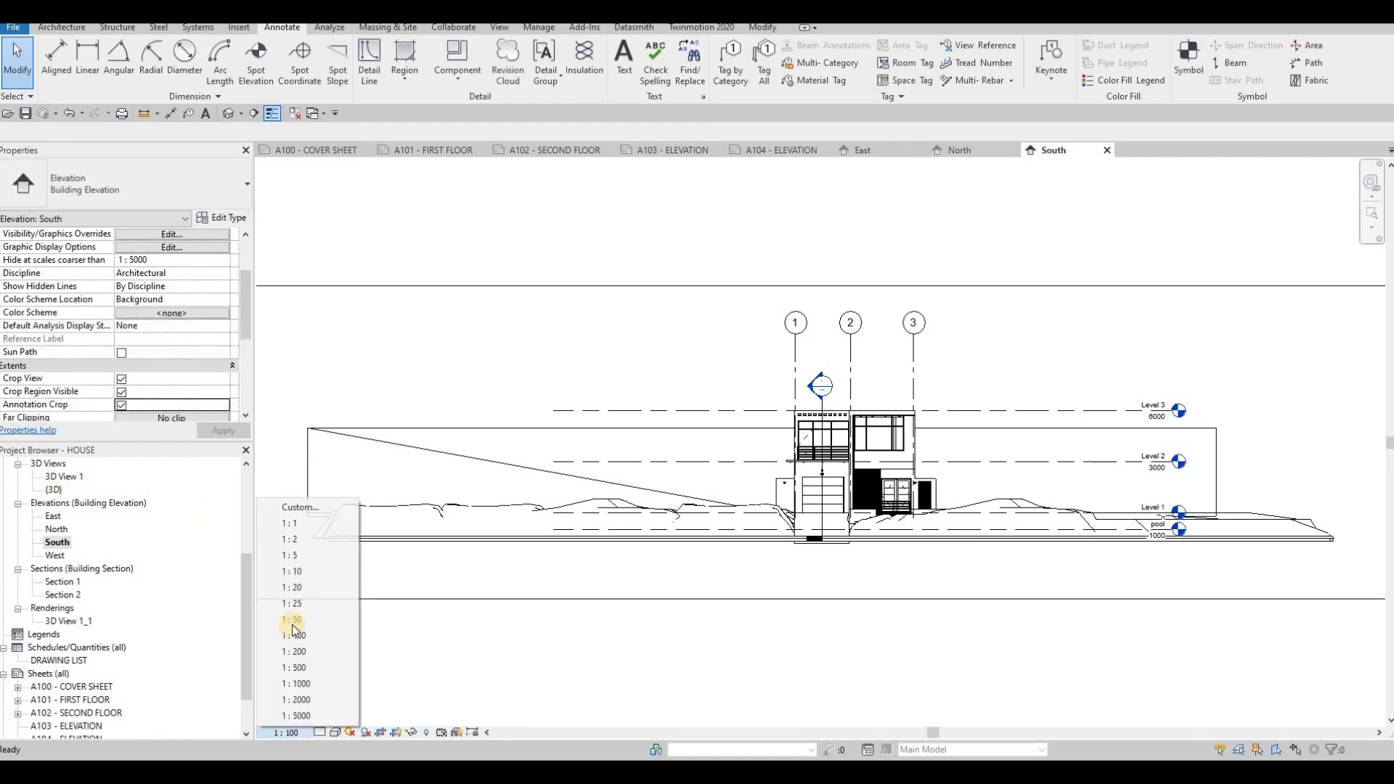
pyautogui.click(319, 622)
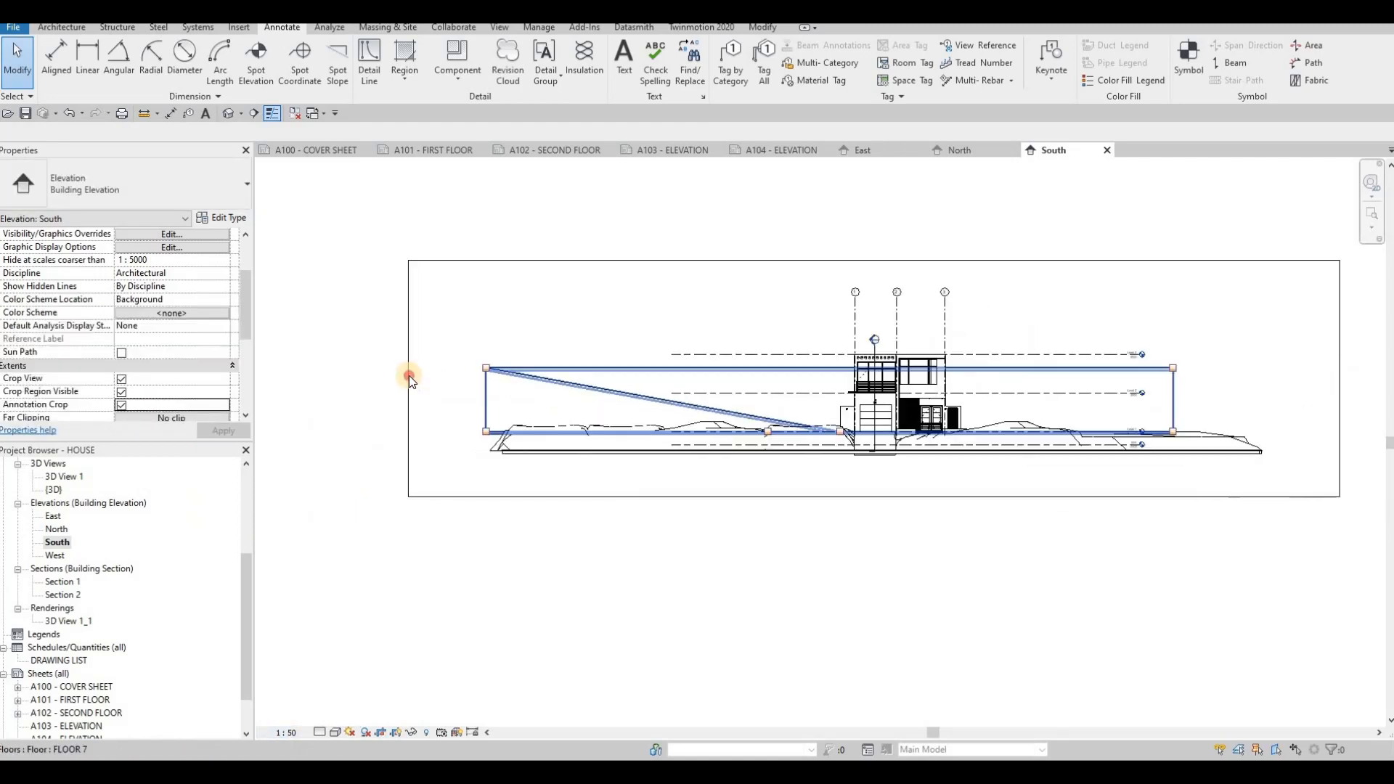
pyautogui.click(409, 379)
pyautogui.moveTo(755, 380)
pyautogui.mouseDown()
pyautogui.moveTo(667, 392)
pyautogui.moveTo(755, 379)
pyautogui.mouseUp()
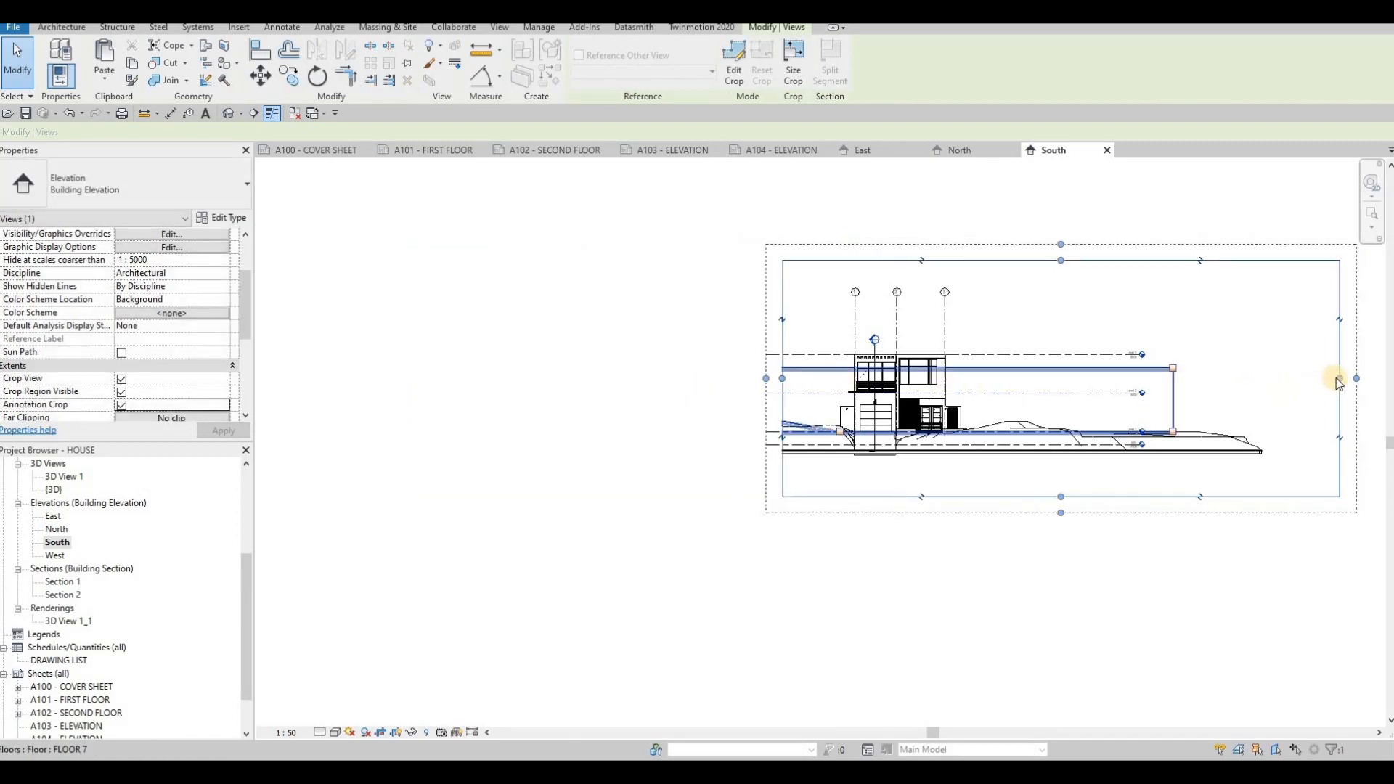
pyautogui.moveTo(1339, 379); pyautogui.dragTo(1025, 364)
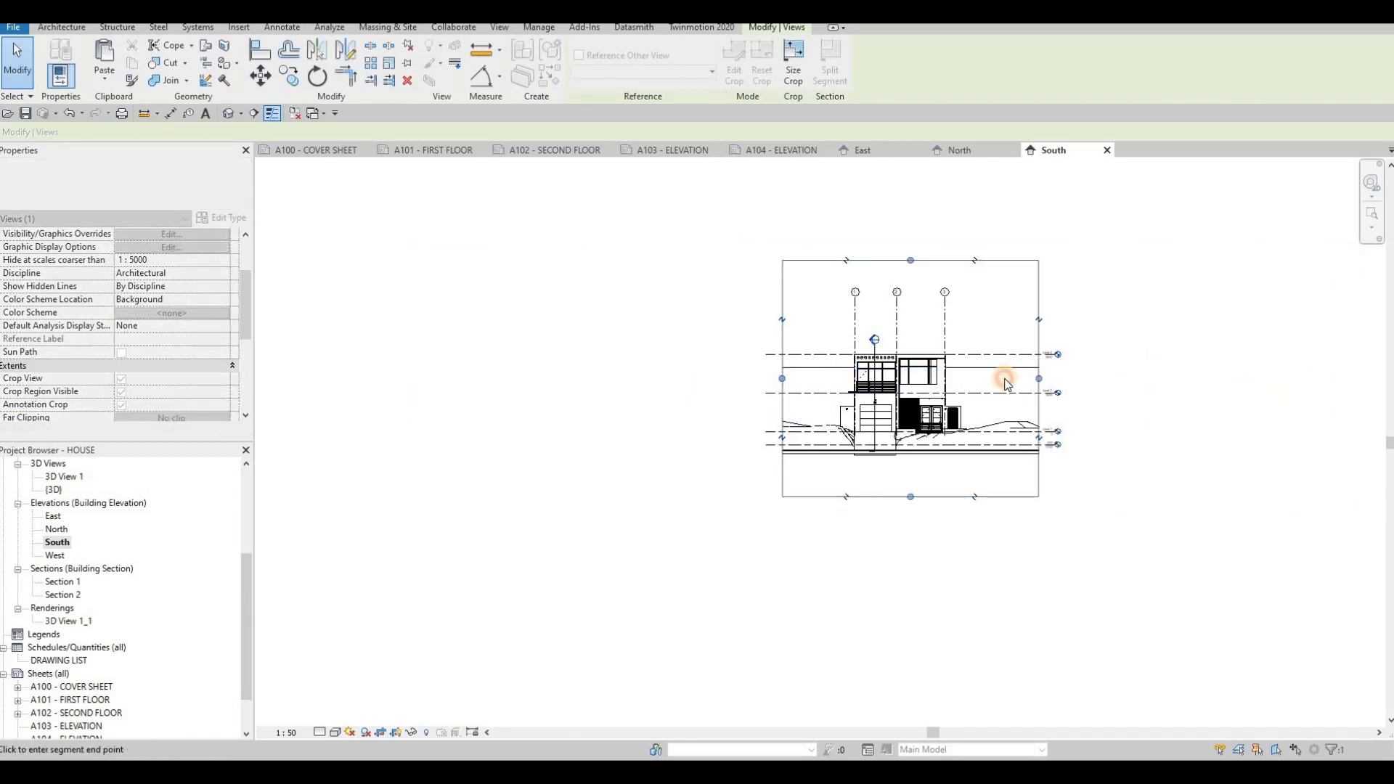
pyautogui.press('Escape')
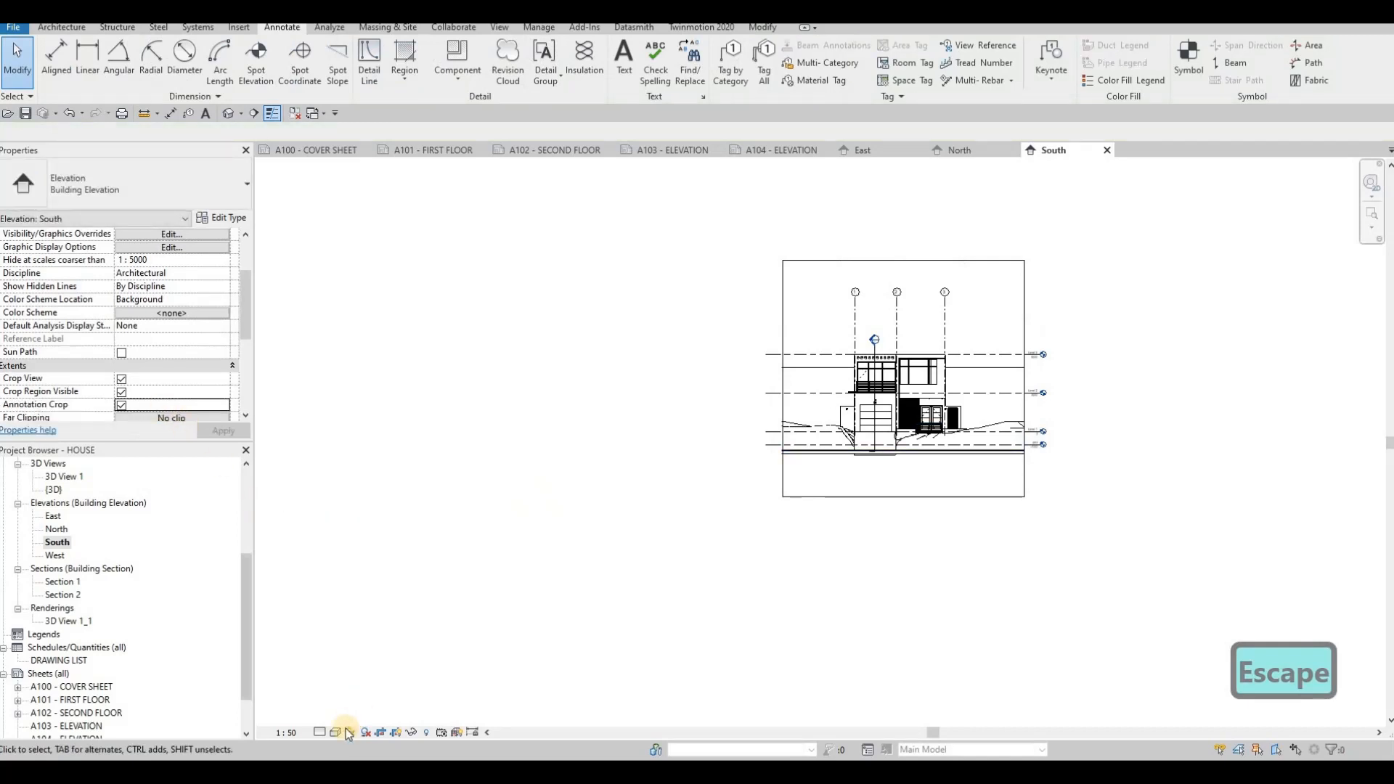
# - Set the South elevation to Fine detail level
pyautogui.click(322, 731)
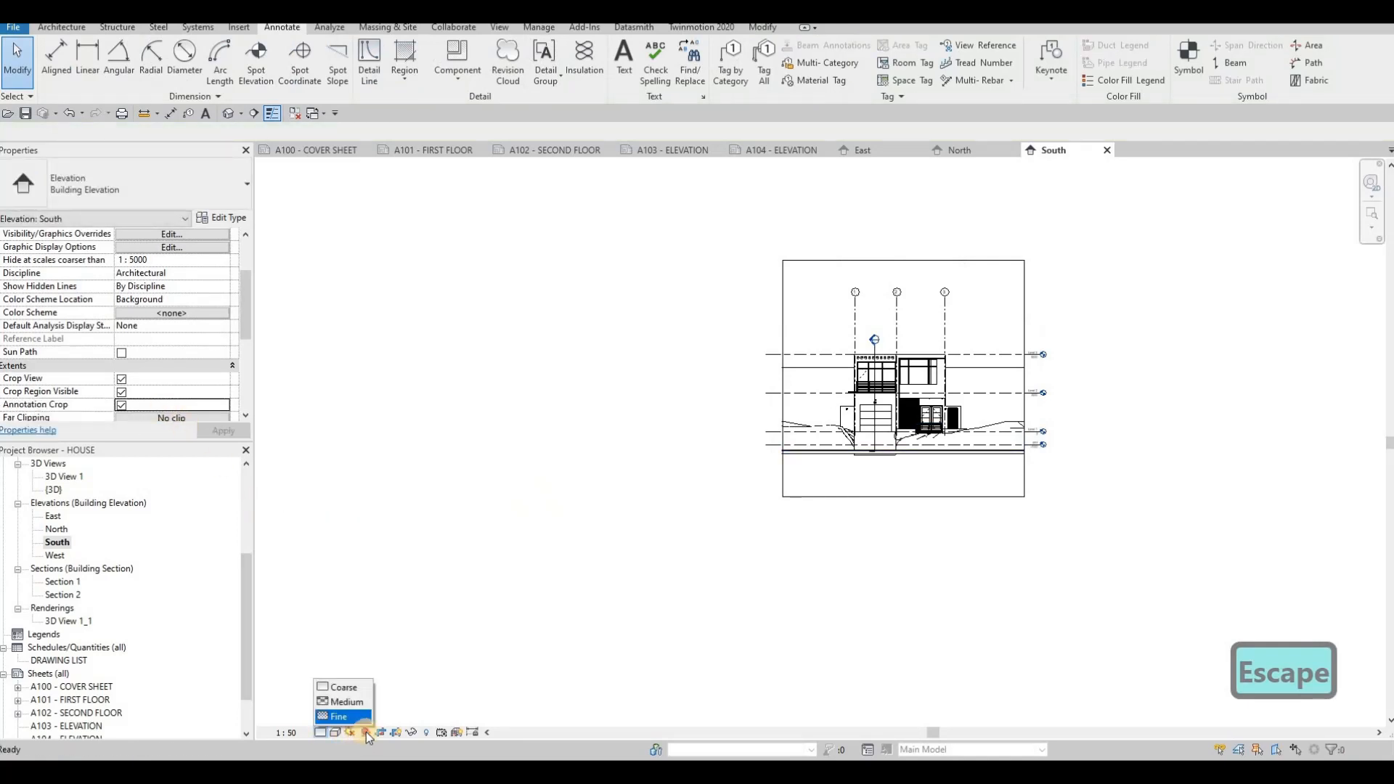
pyautogui.click(356, 717)
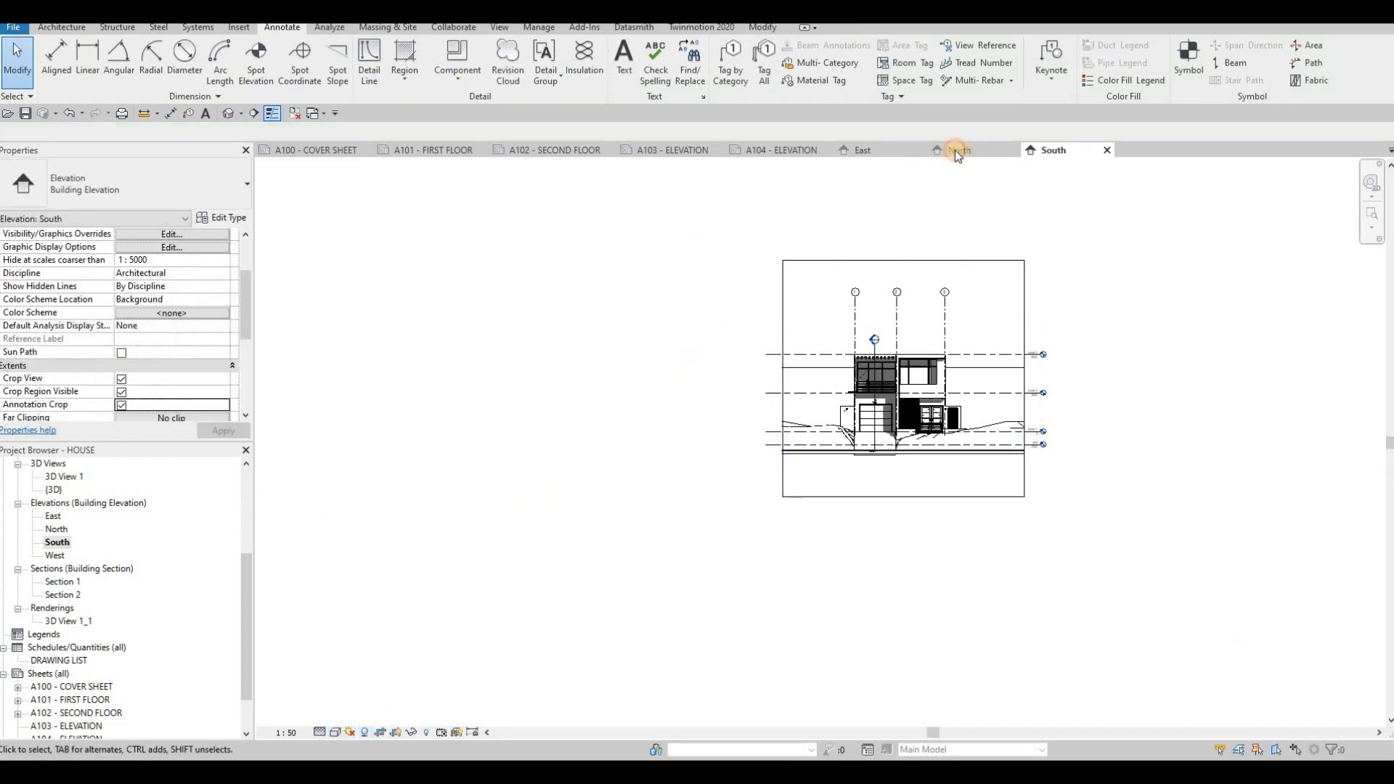
# - Switch to the North elevation and turn on its shadows
pyautogui.click(956, 150)
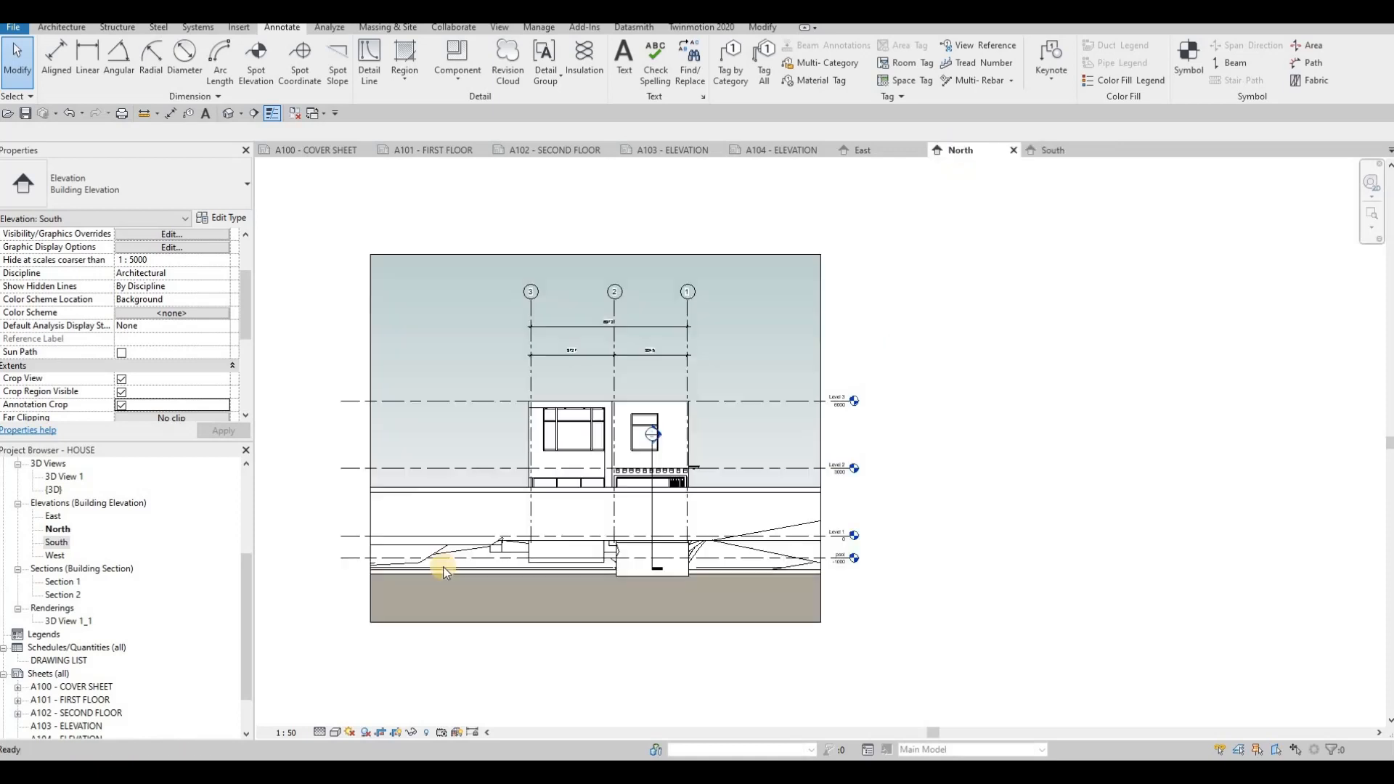
pyautogui.click(363, 733)
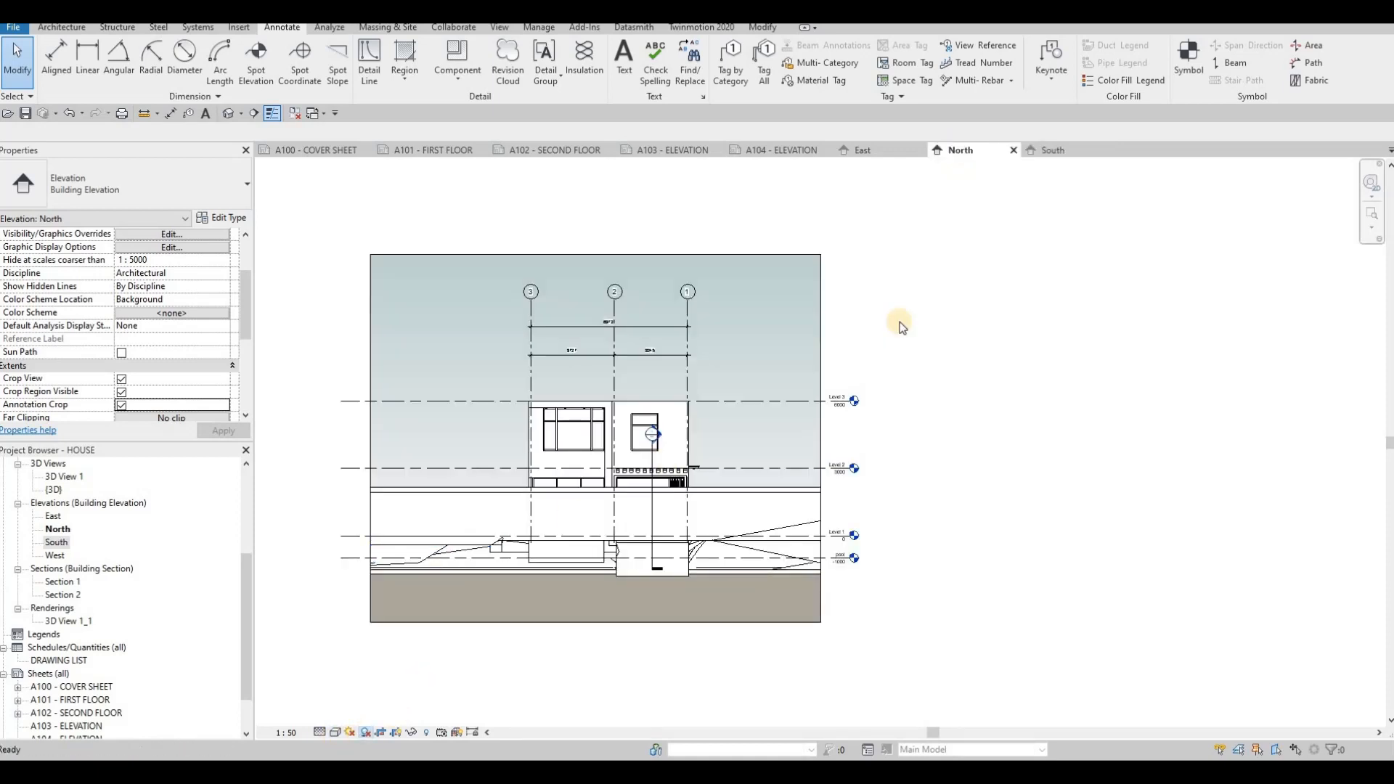
# - Switch to the South elevation and set its graphic display background to Gradient
pyautogui.click(1054, 150)
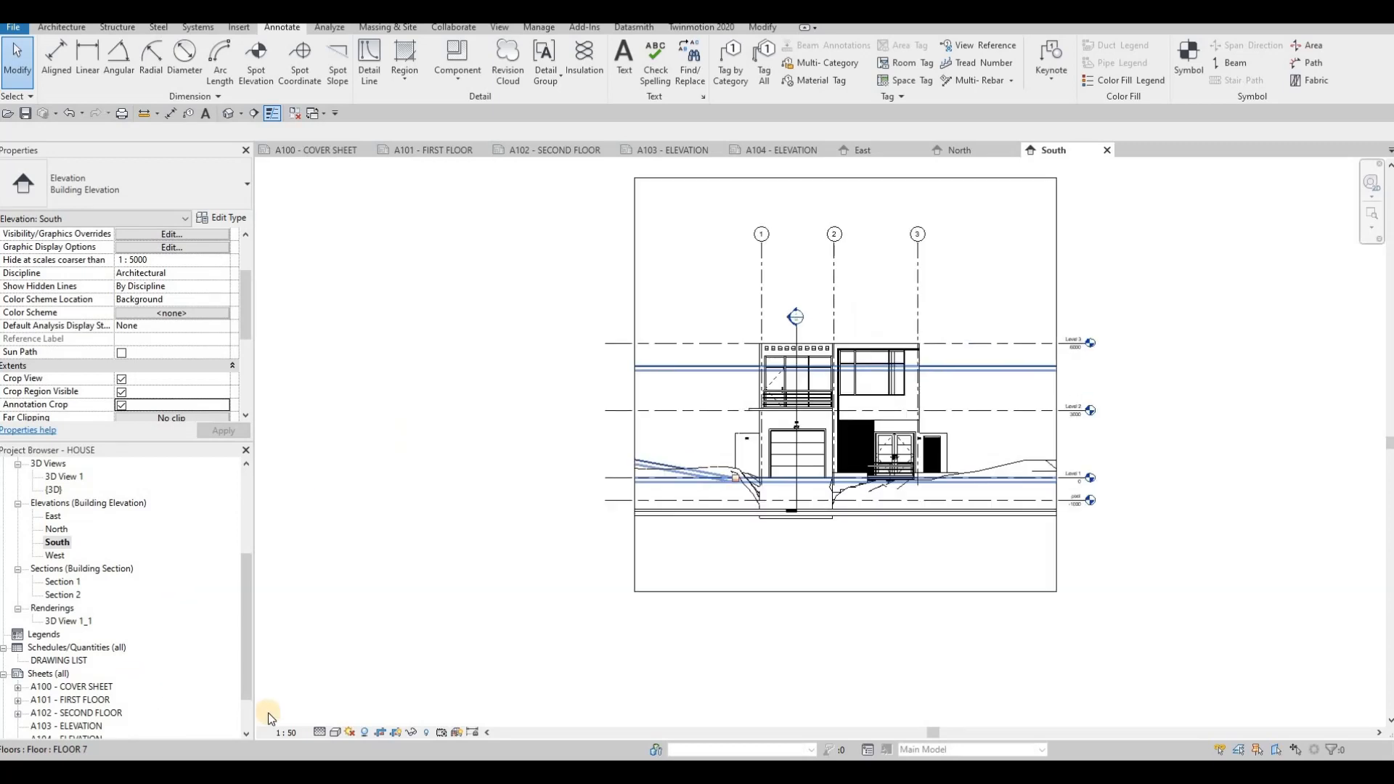
pyautogui.click(336, 732)
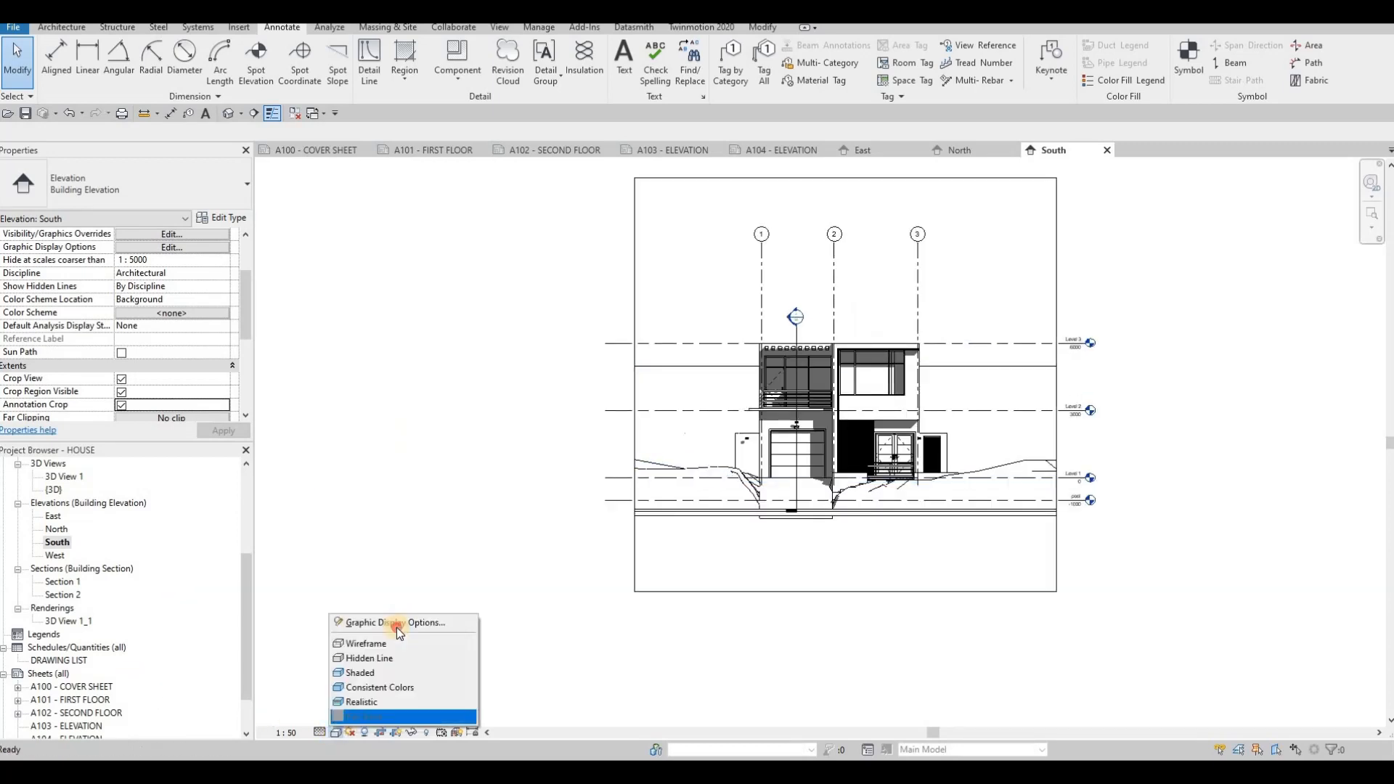
pyautogui.click(397, 624)
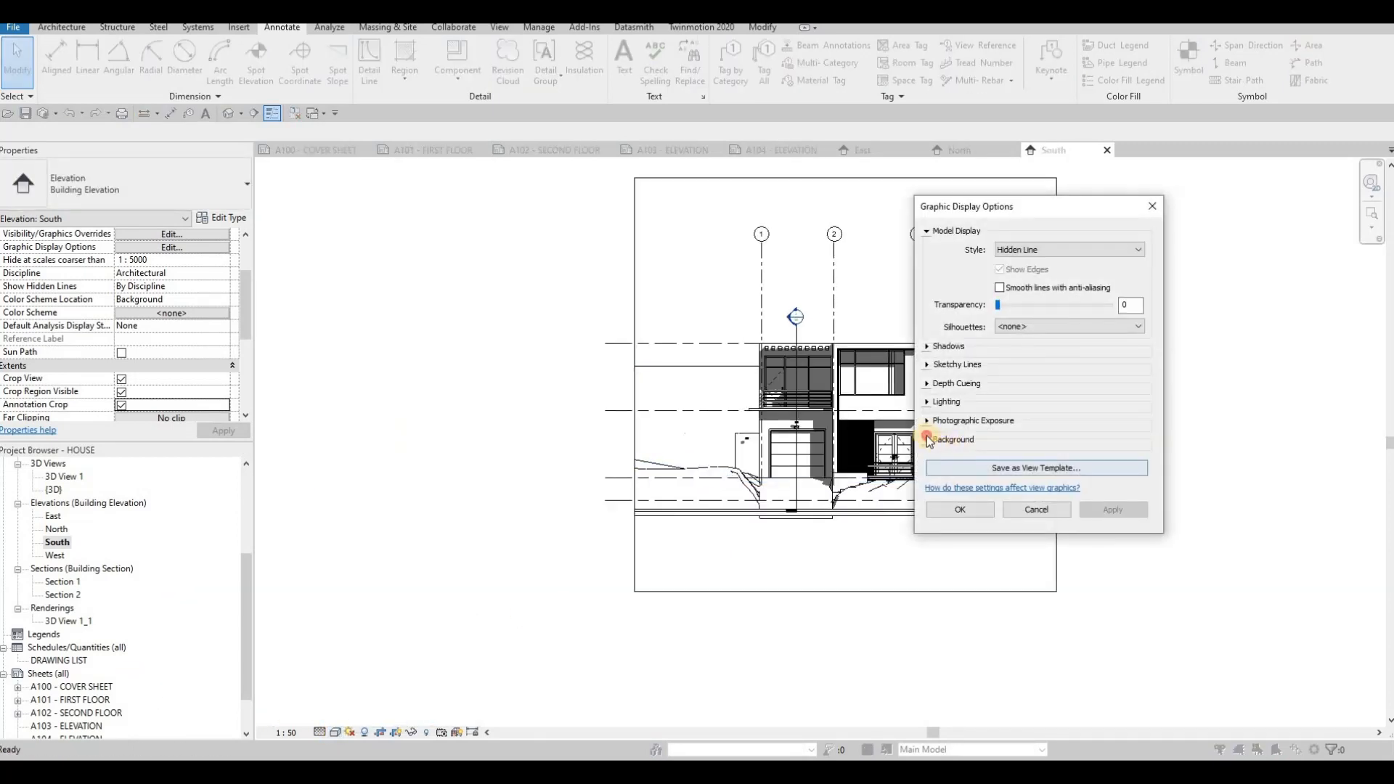
pyautogui.click(1022, 465)
pyautogui.click(1020, 494)
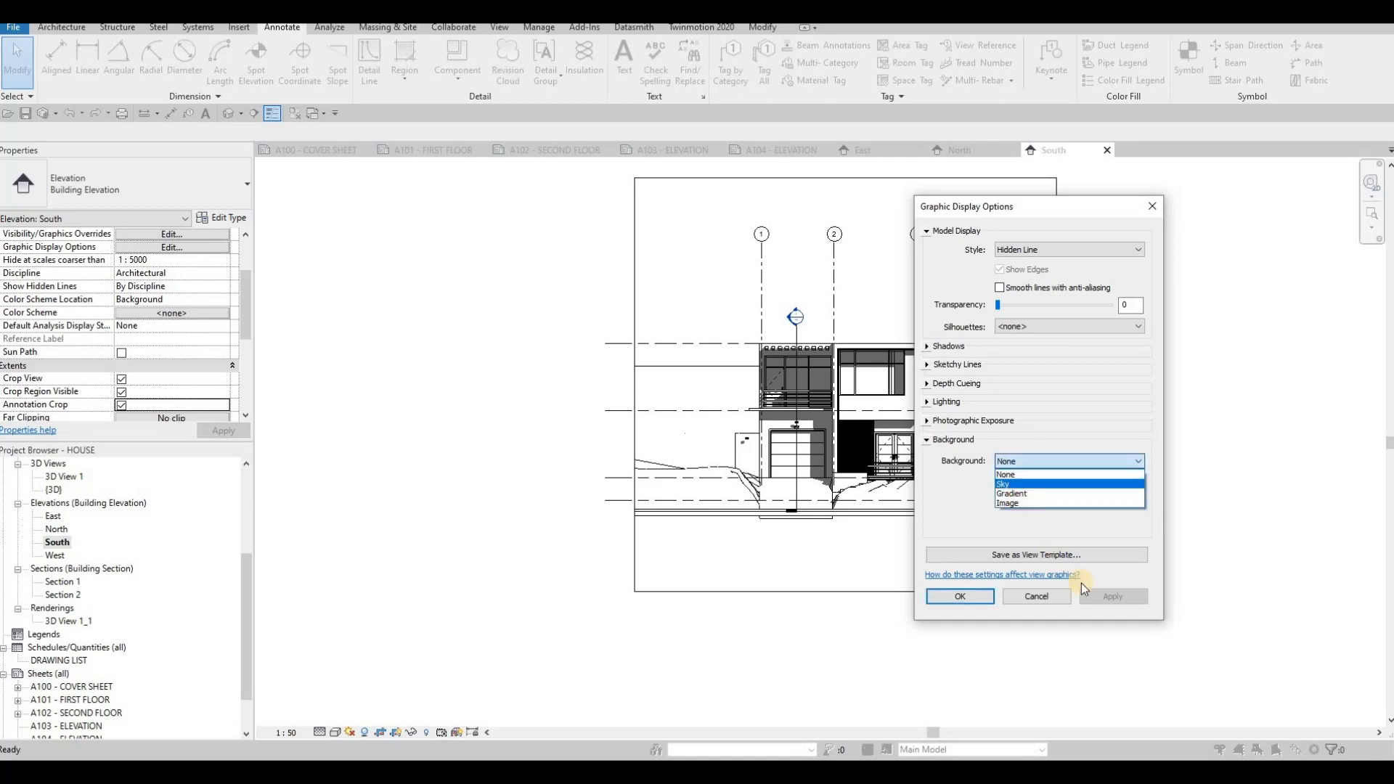
pyautogui.click(1096, 593)
pyautogui.click(960, 596)
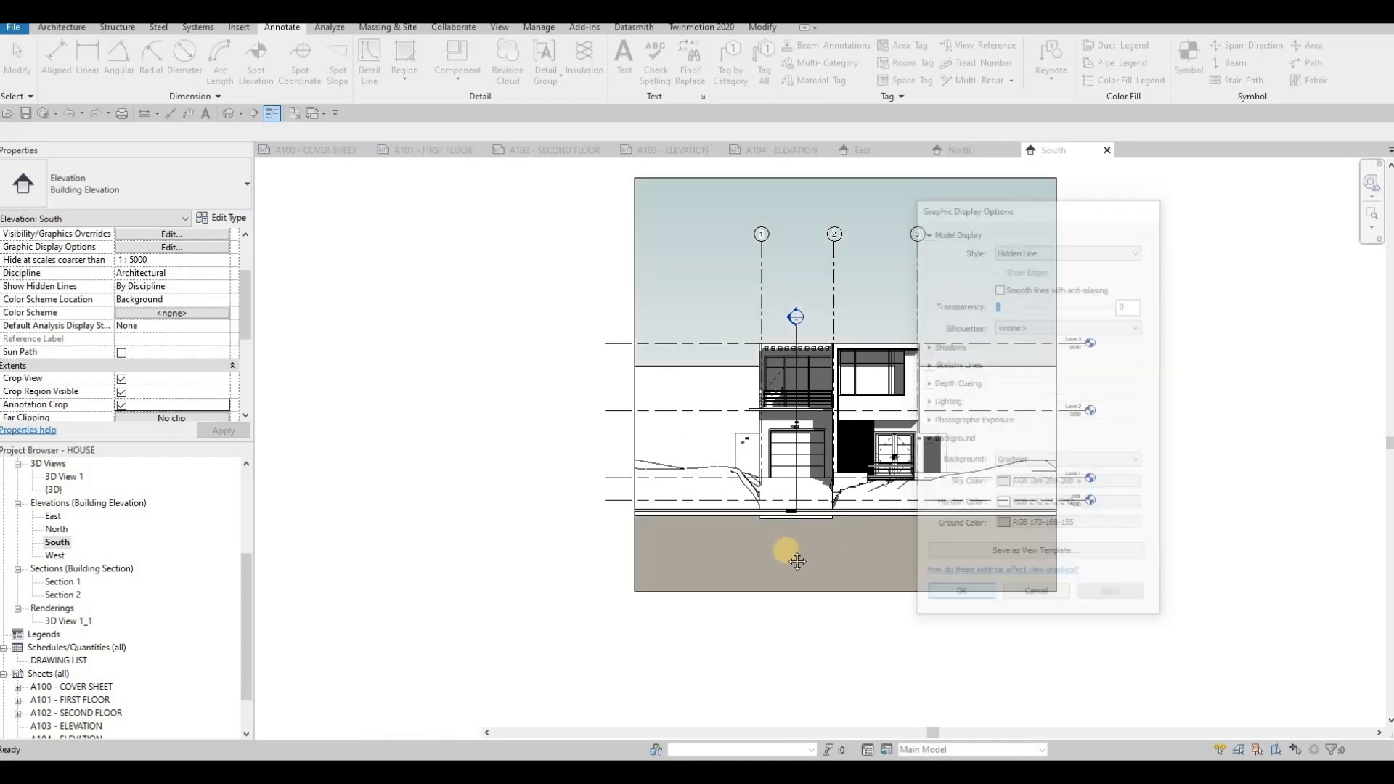
# - Open the West elevation and set its scale to 1:50
pyautogui.moveTo(761, 546); pyautogui.dragTo(618, 590, button='middle')
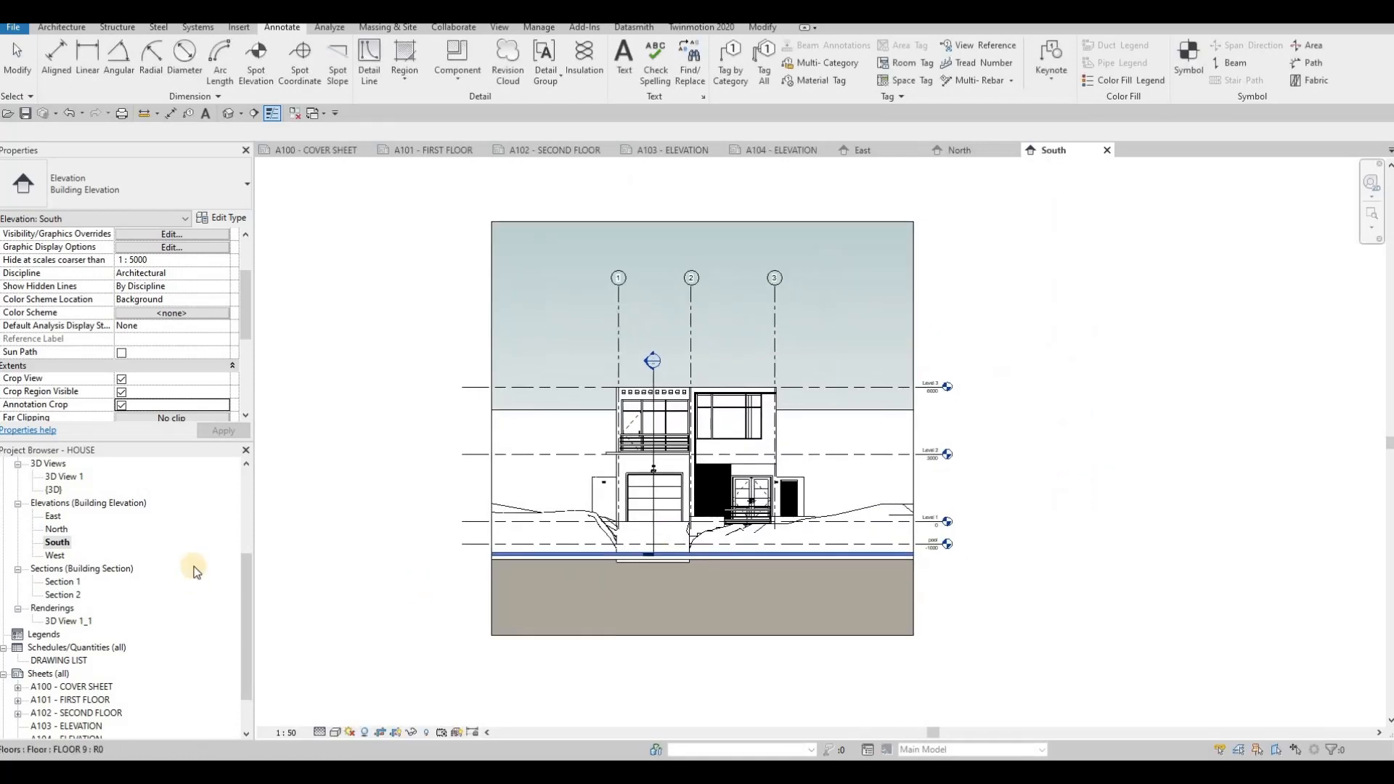
pyautogui.doubleClick(53, 556)
pyautogui.click(286, 733)
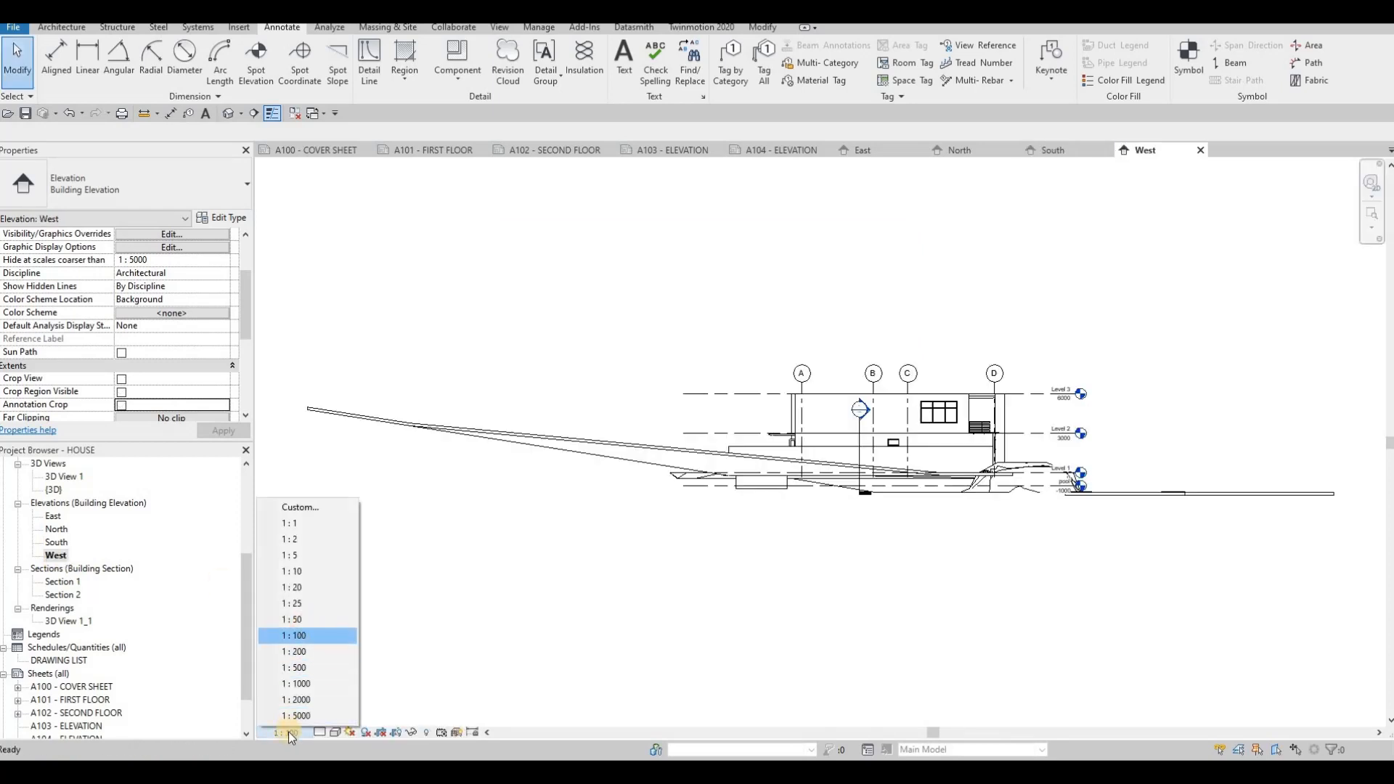
pyautogui.click(294, 620)
# - Enable Crop View, Crop Region Visible and Annotation Crop for the West elevation
pyautogui.click(121, 379)
pyautogui.click(119, 392)
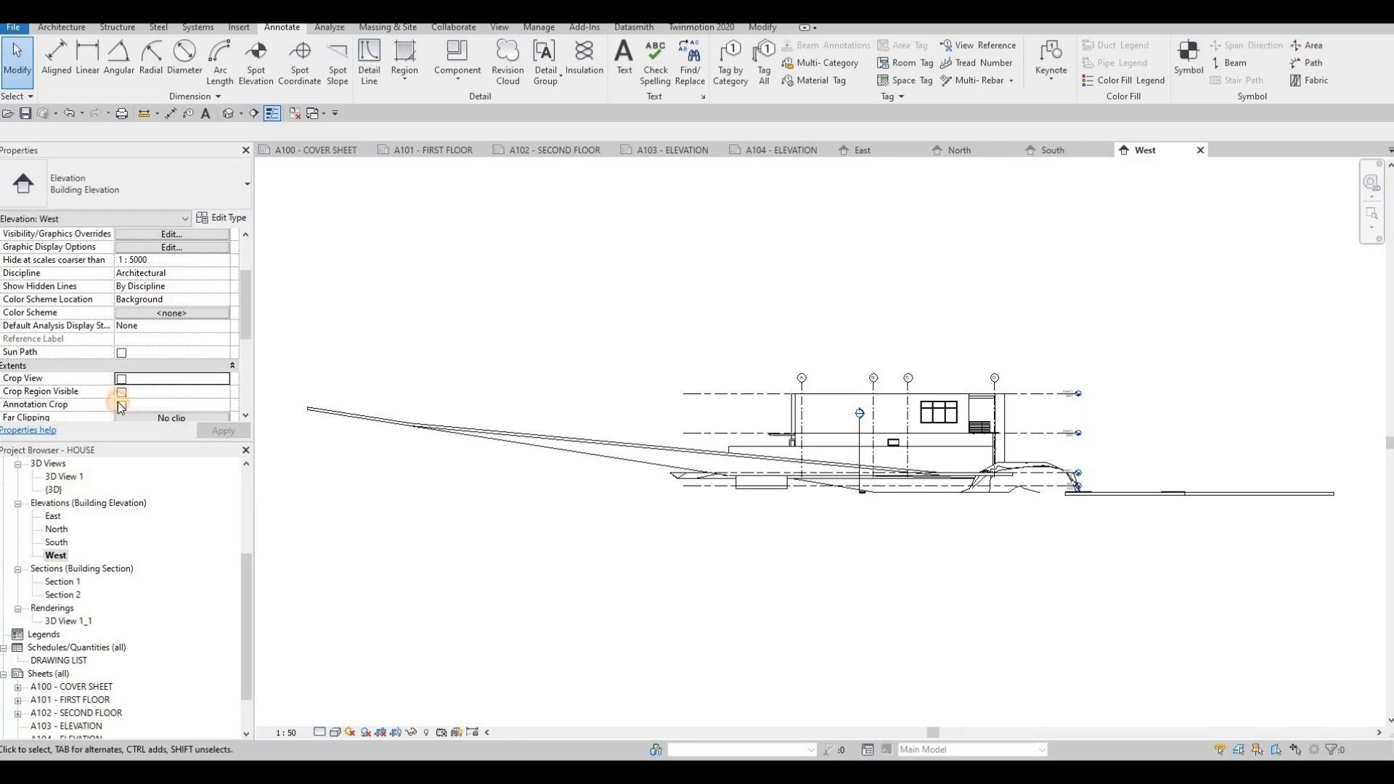
pyautogui.click(118, 403)
pyautogui.click(215, 436)
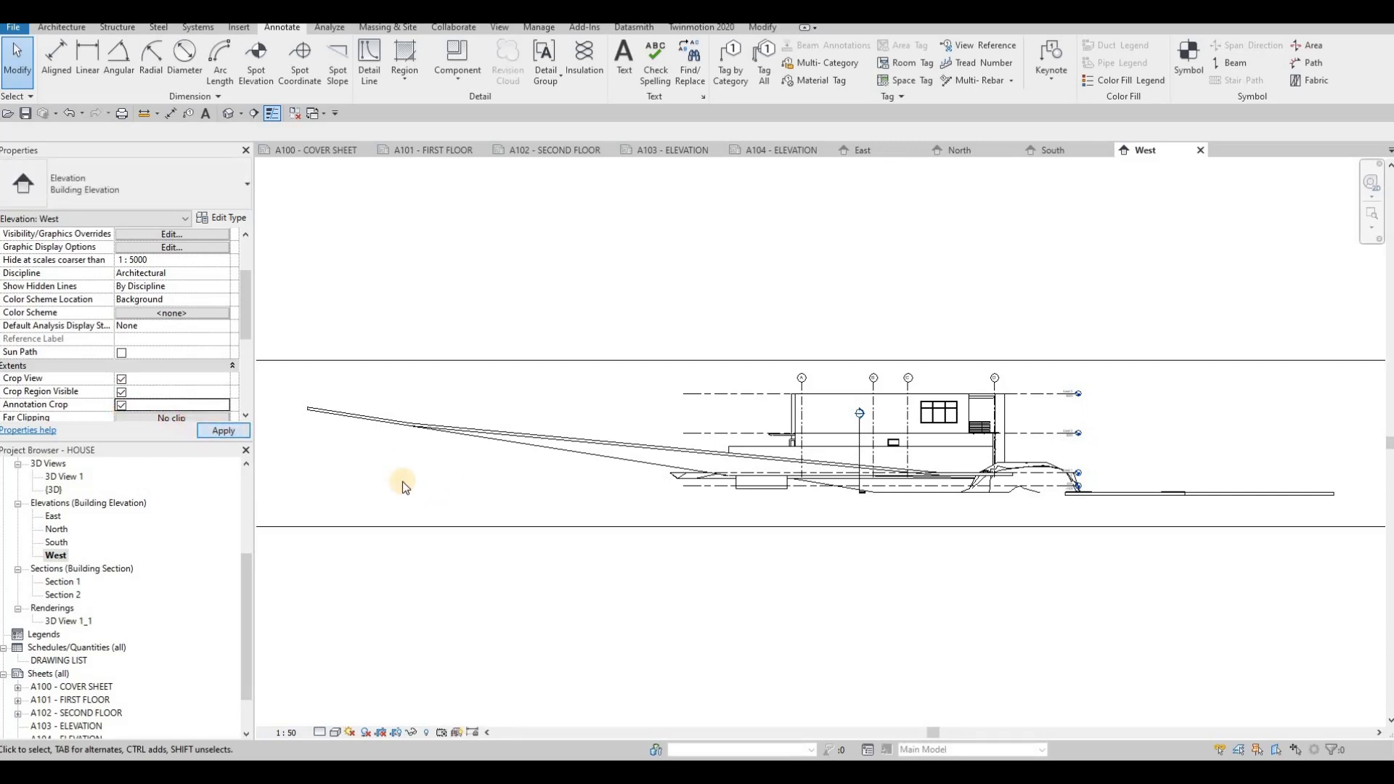
# - Pull the West elevation's crop region left and right edges in to frame the house
pyautogui.scroll(-3, 402, 481)
pyautogui.moveTo(305, 472); pyautogui.dragTo(358, 455, button='middle')
pyautogui.click(366, 449)
pyautogui.moveTo(366, 445); pyautogui.dragTo(579, 445)
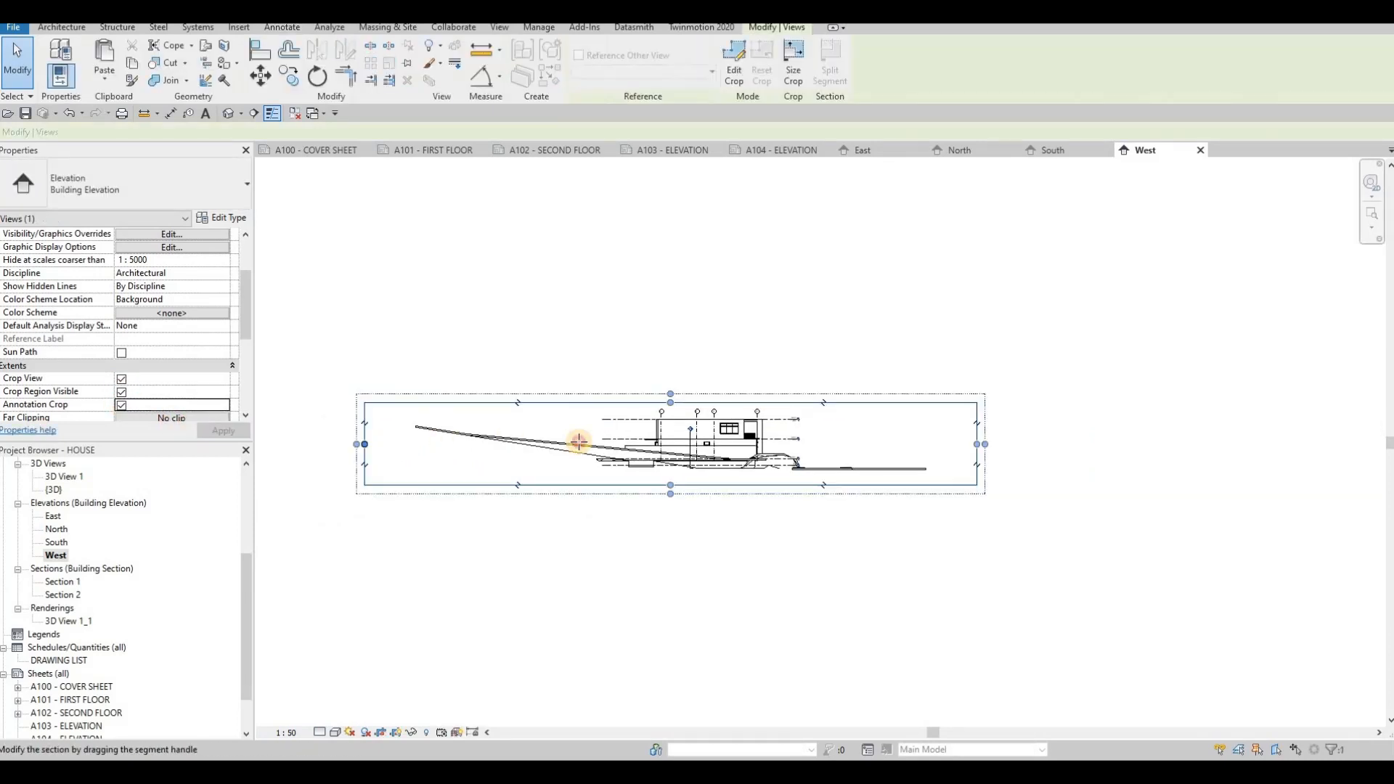
pyautogui.moveTo(975, 446); pyautogui.dragTo(821, 445)
# - Set the West elevation's graphic display background to Gradient
pyautogui.click(335, 732)
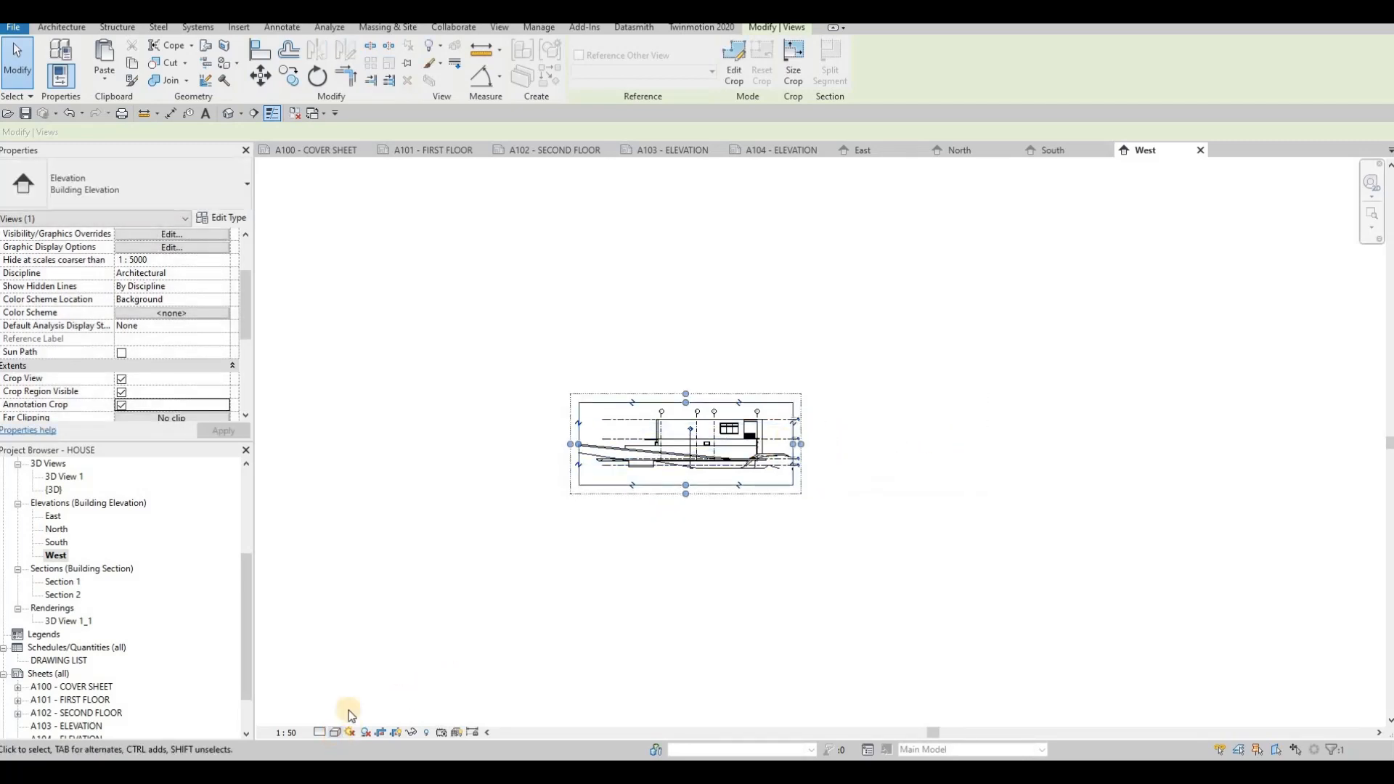
pyautogui.click(376, 623)
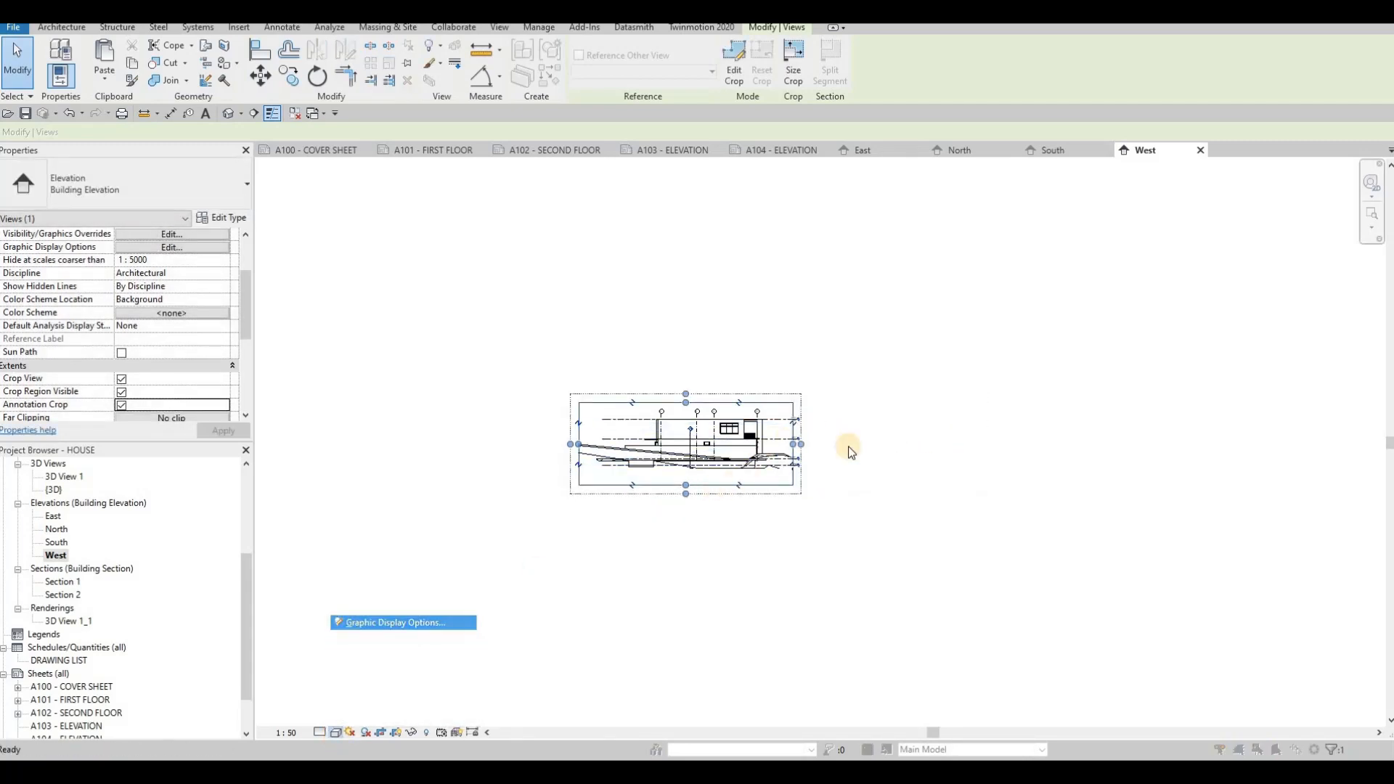
pyautogui.click(929, 439)
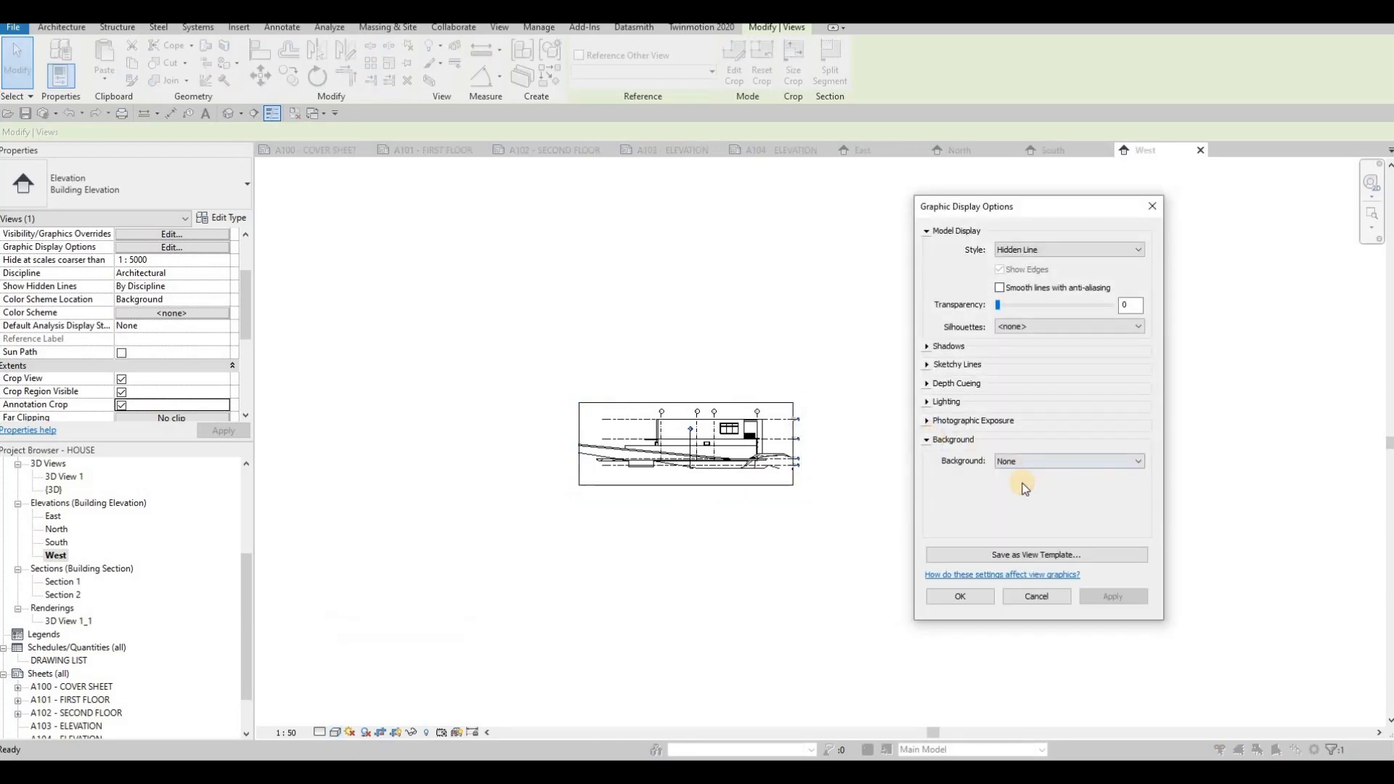
pyautogui.click(1045, 461)
pyautogui.click(1012, 494)
pyautogui.click(977, 597)
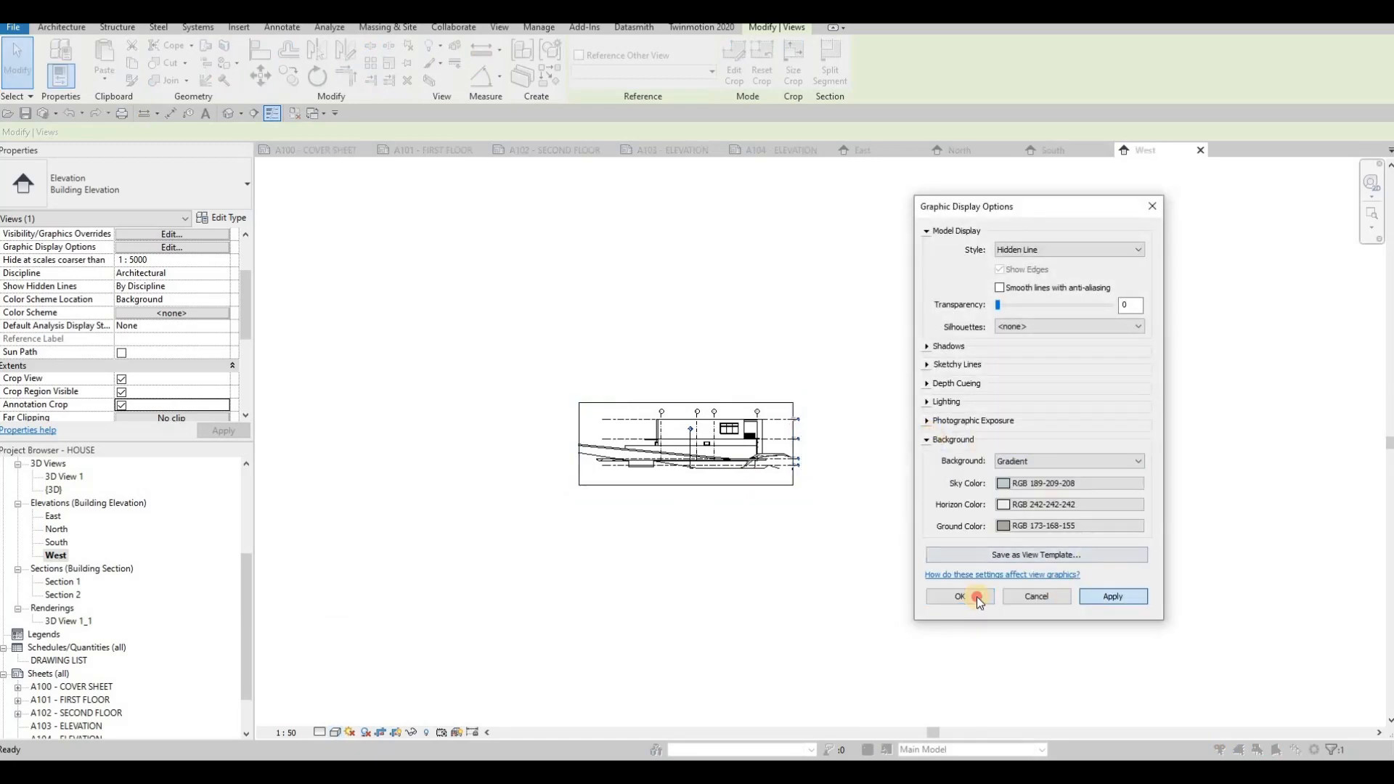
pyautogui.press('Escape')
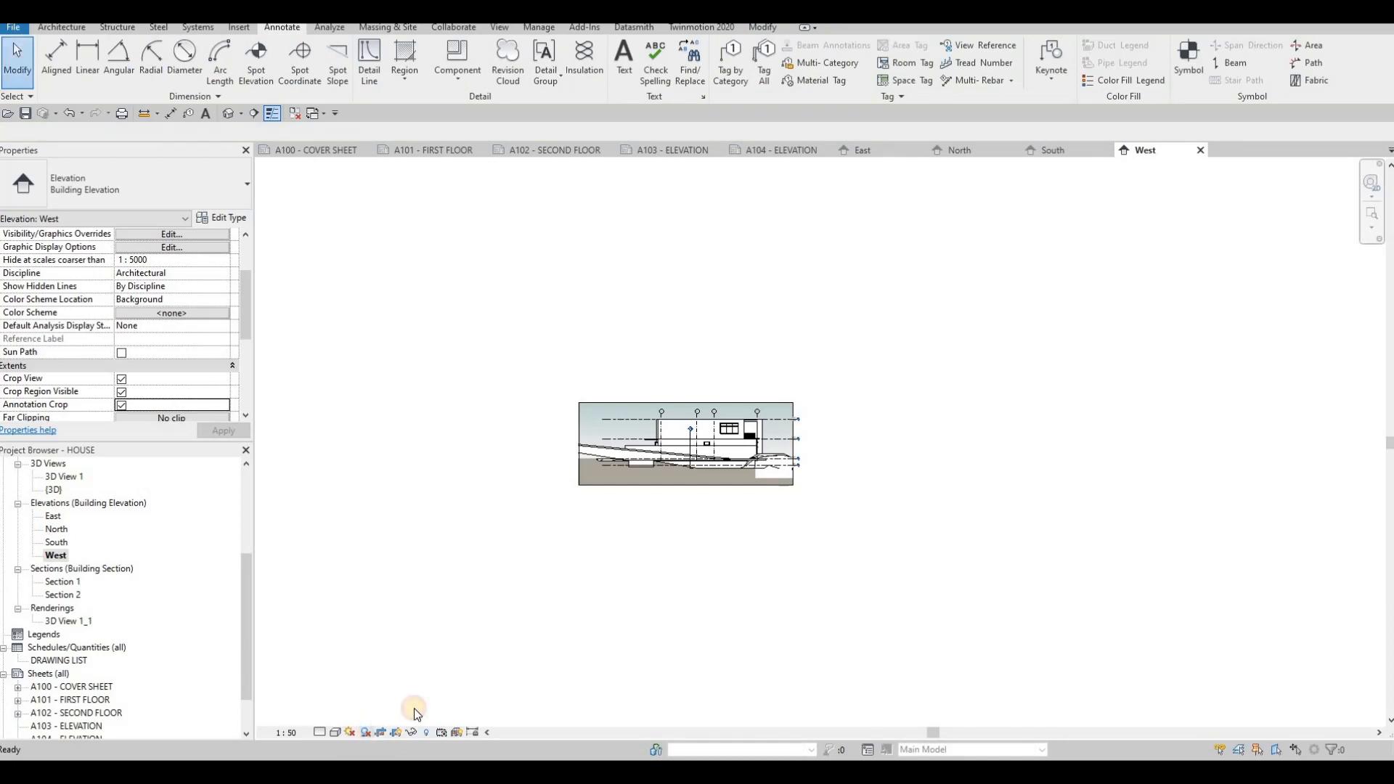
# - Open sheet A103 - ELEVATION and place the East elevation near its top
pyautogui.scroll(2, 622, 399)
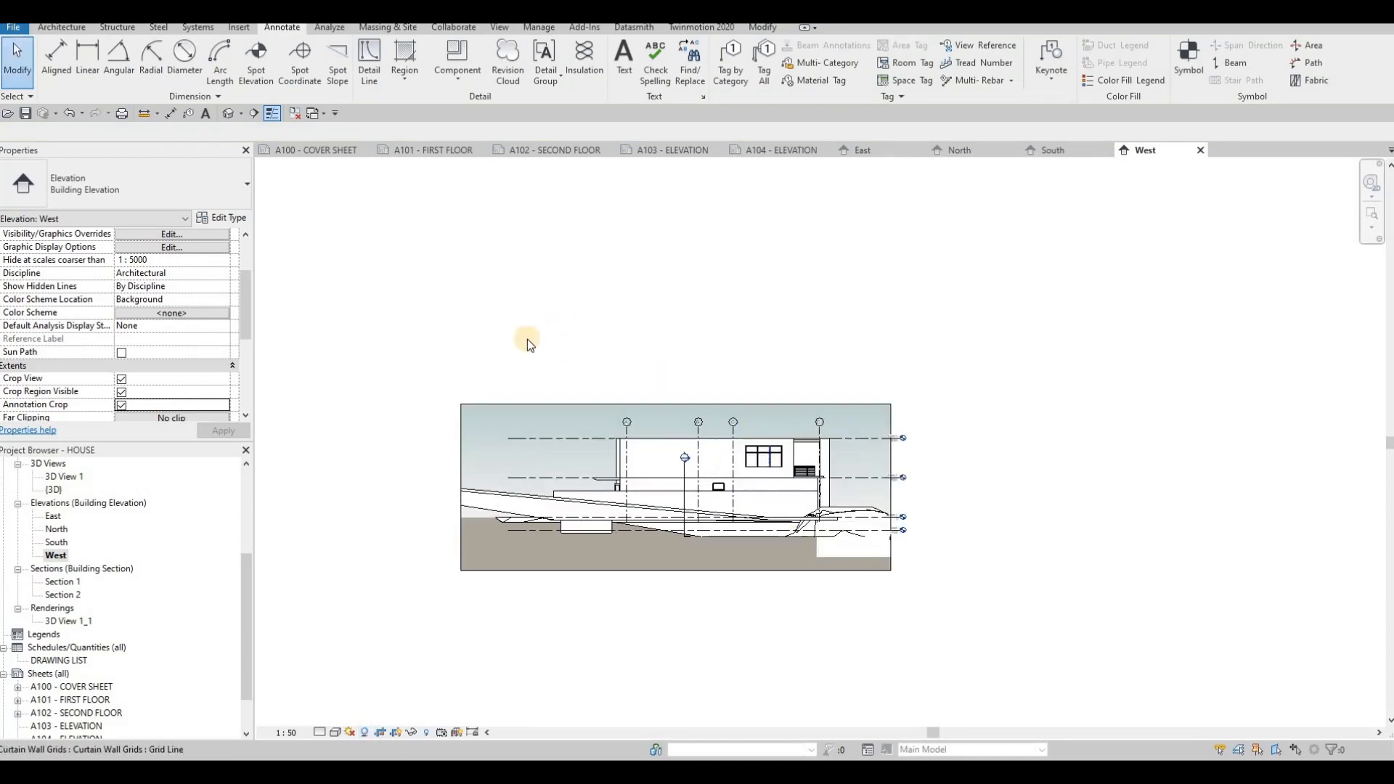
pyautogui.click(678, 151)
pyautogui.moveTo(51, 517); pyautogui.dragTo(726, 349)
pyautogui.click(790, 322)
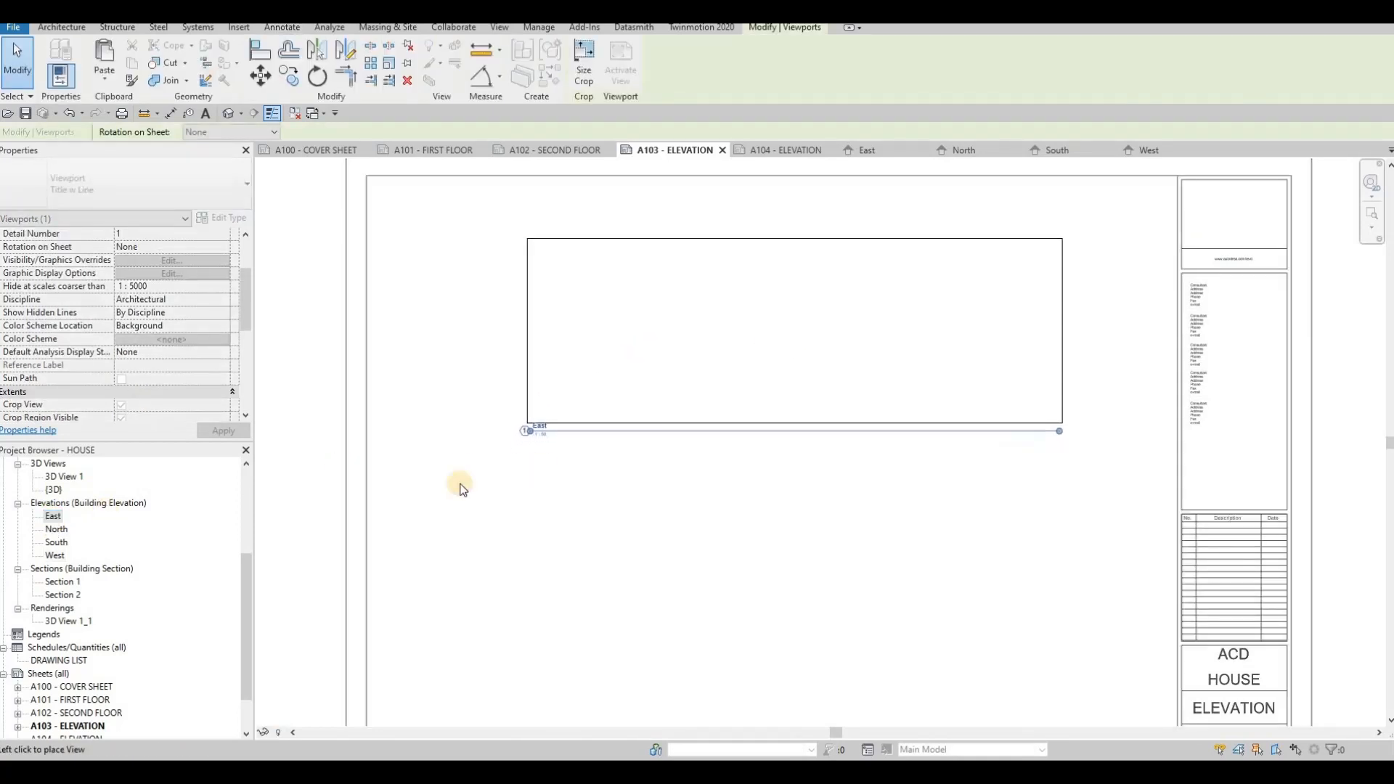
# - Place the North elevation on sheet A103 below the East elevation
pyautogui.moveTo(57, 532); pyautogui.dragTo(729, 497)
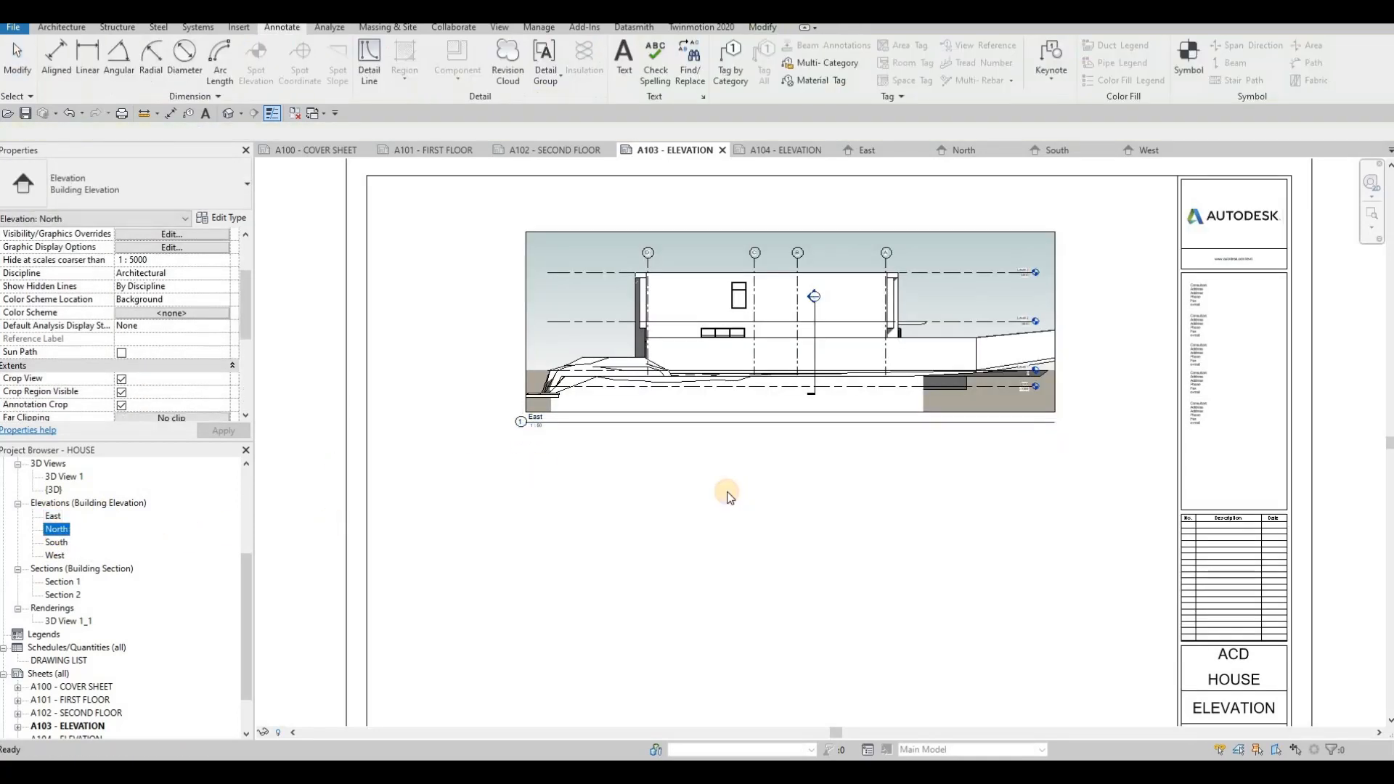
pyautogui.moveTo(790, 509); pyautogui.dragTo(800, 366, button='middle')
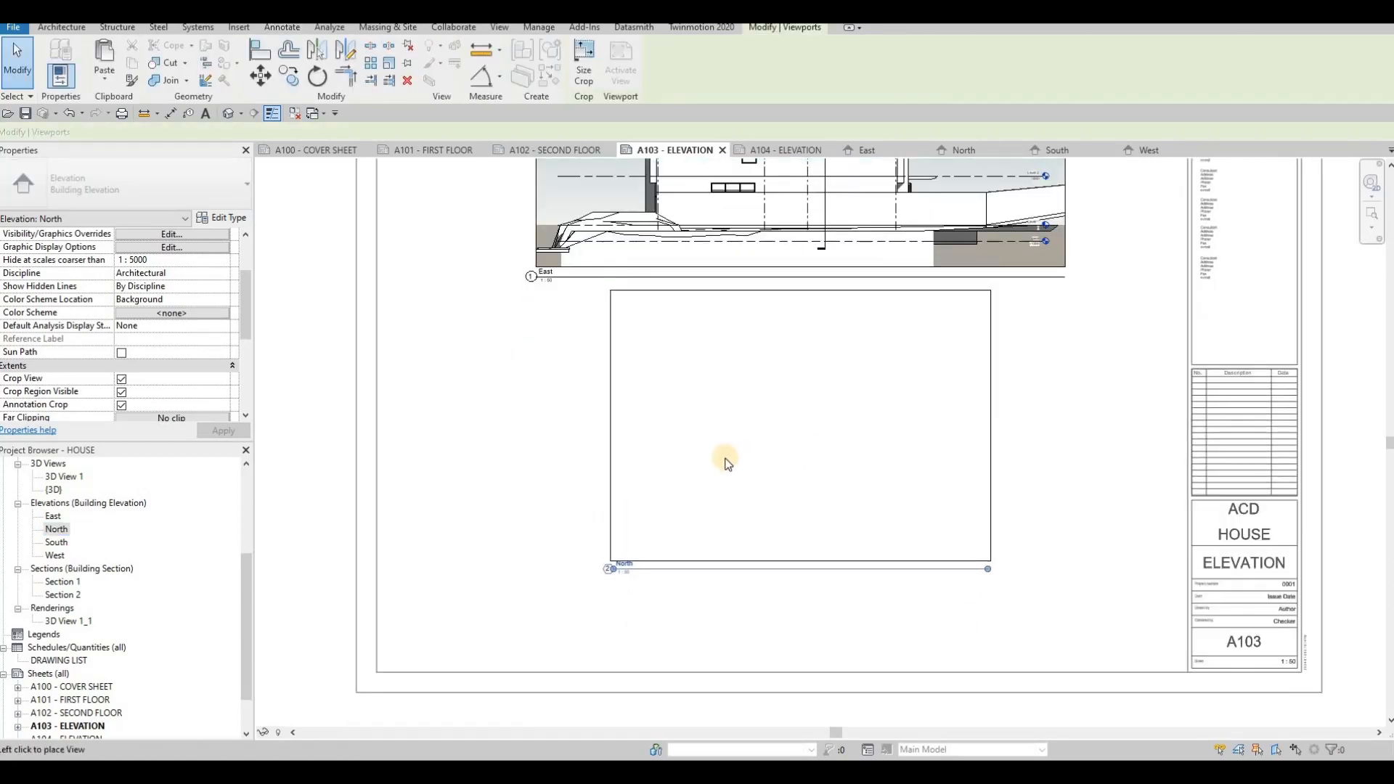
pyautogui.click(711, 374)
pyautogui.scroll(-3, 708, 376)
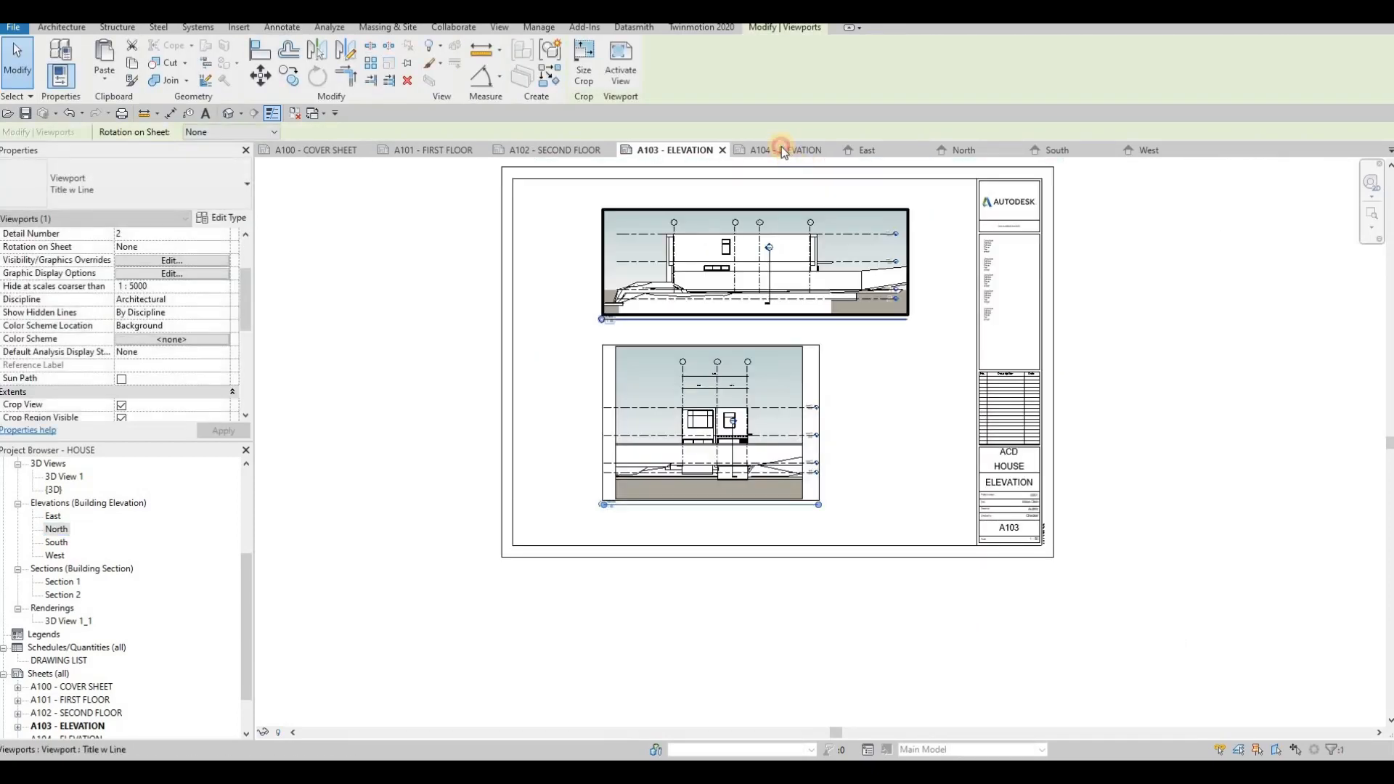
# - Open sheet A104 - ELEVATION and place the South elevation near its top
pyautogui.doubleClick(56, 542)
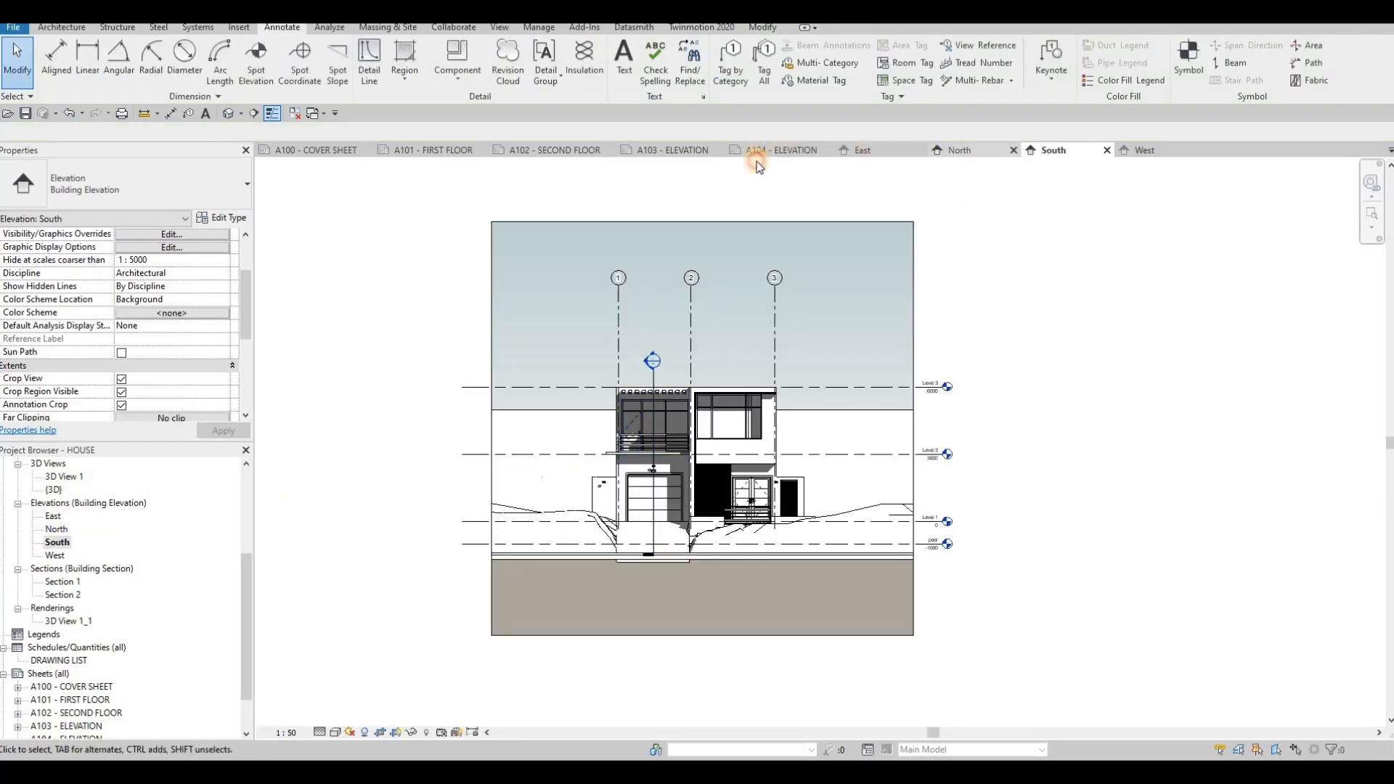
pyautogui.moveTo(55, 544); pyautogui.dragTo(790, 373)
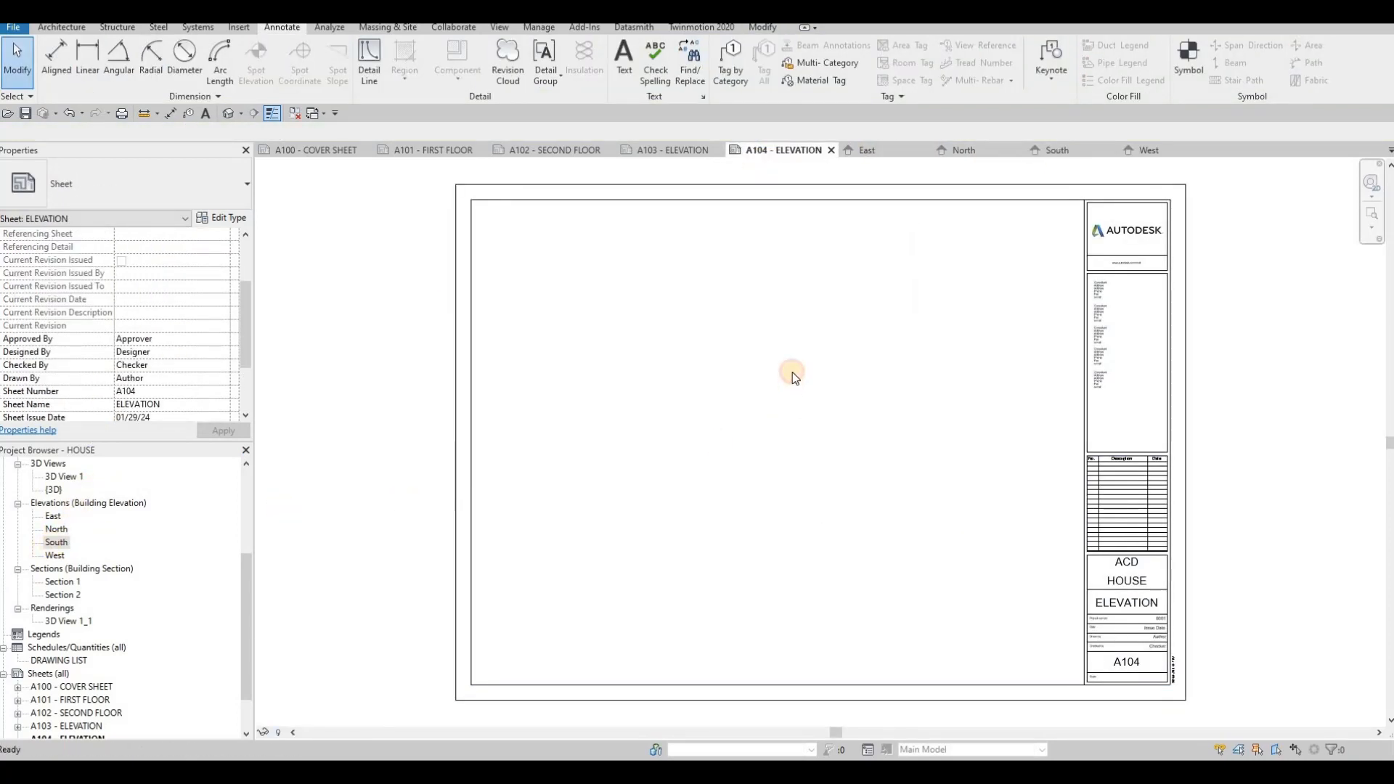
pyautogui.click(710, 338)
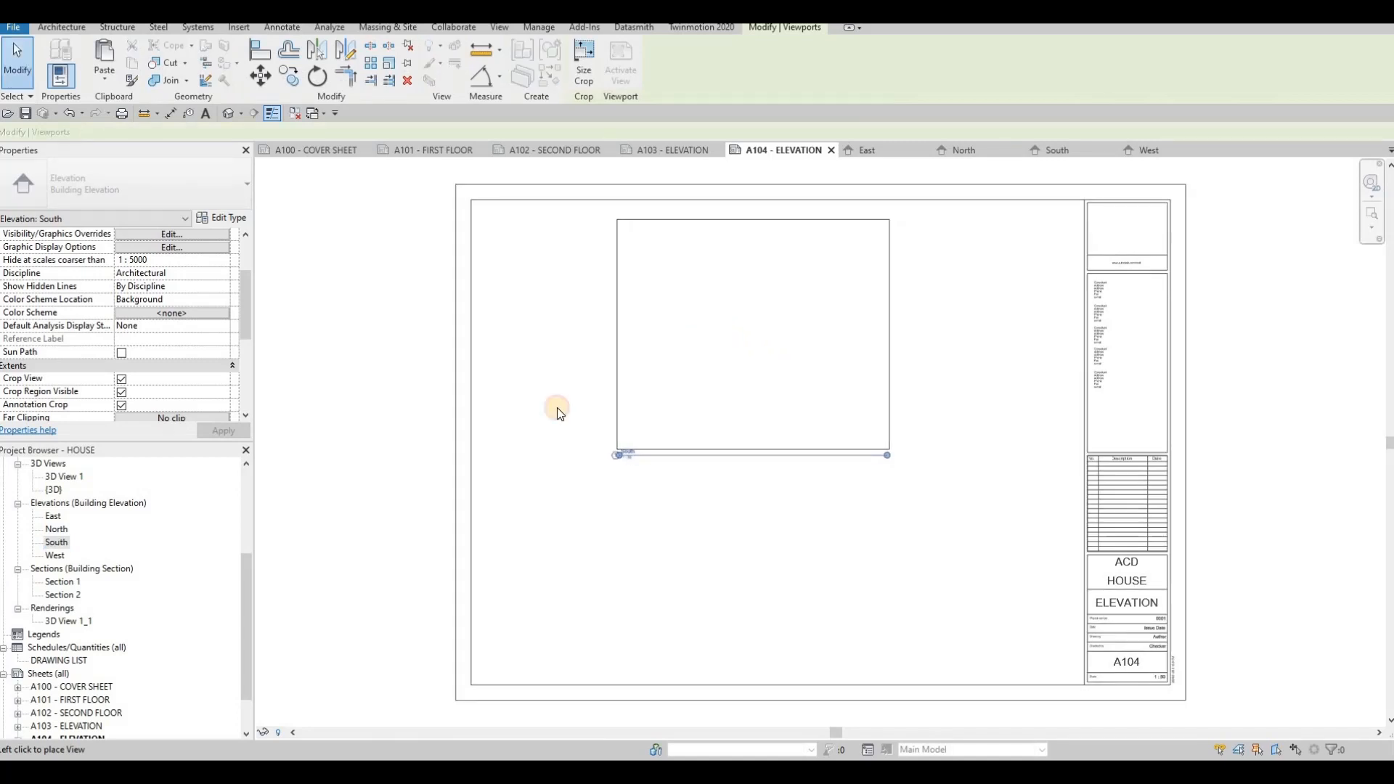
# - Place the West elevation on sheet A104 below the South elevation and align it
pyautogui.moveTo(54, 557); pyautogui.dragTo(784, 563)
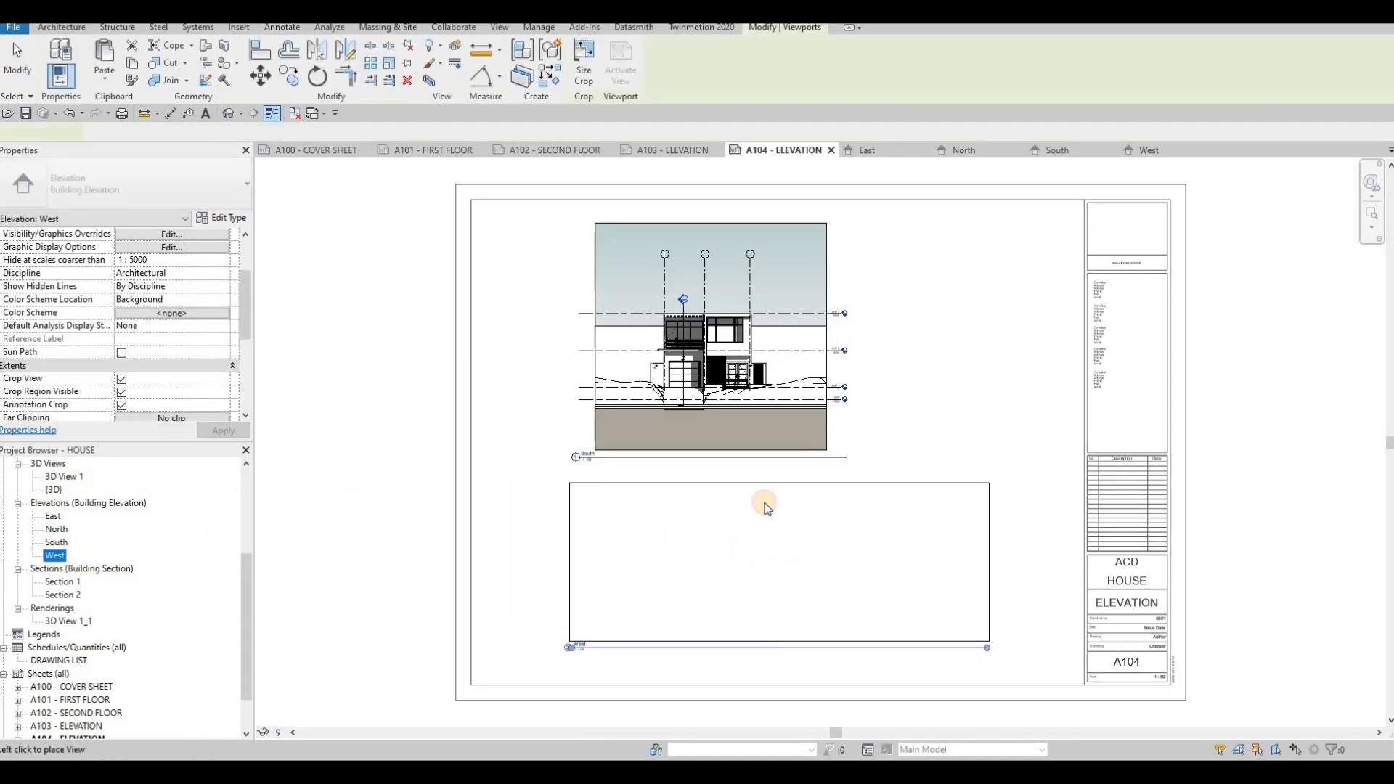
pyautogui.press('Escape')
pyautogui.scroll(-1, 710, 456)
pyautogui.moveTo(709, 456); pyautogui.dragTo(579, 454, button='middle')
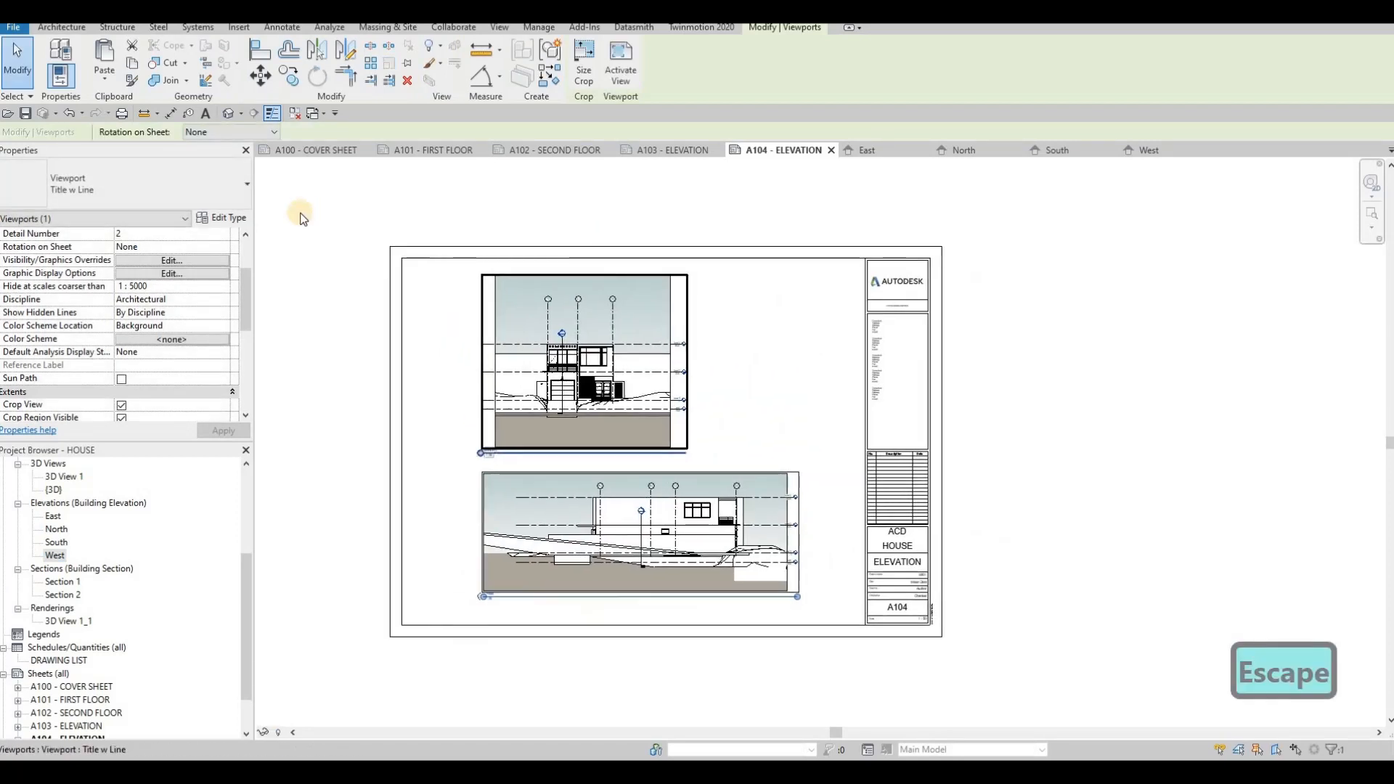
pyautogui.press('Escape')
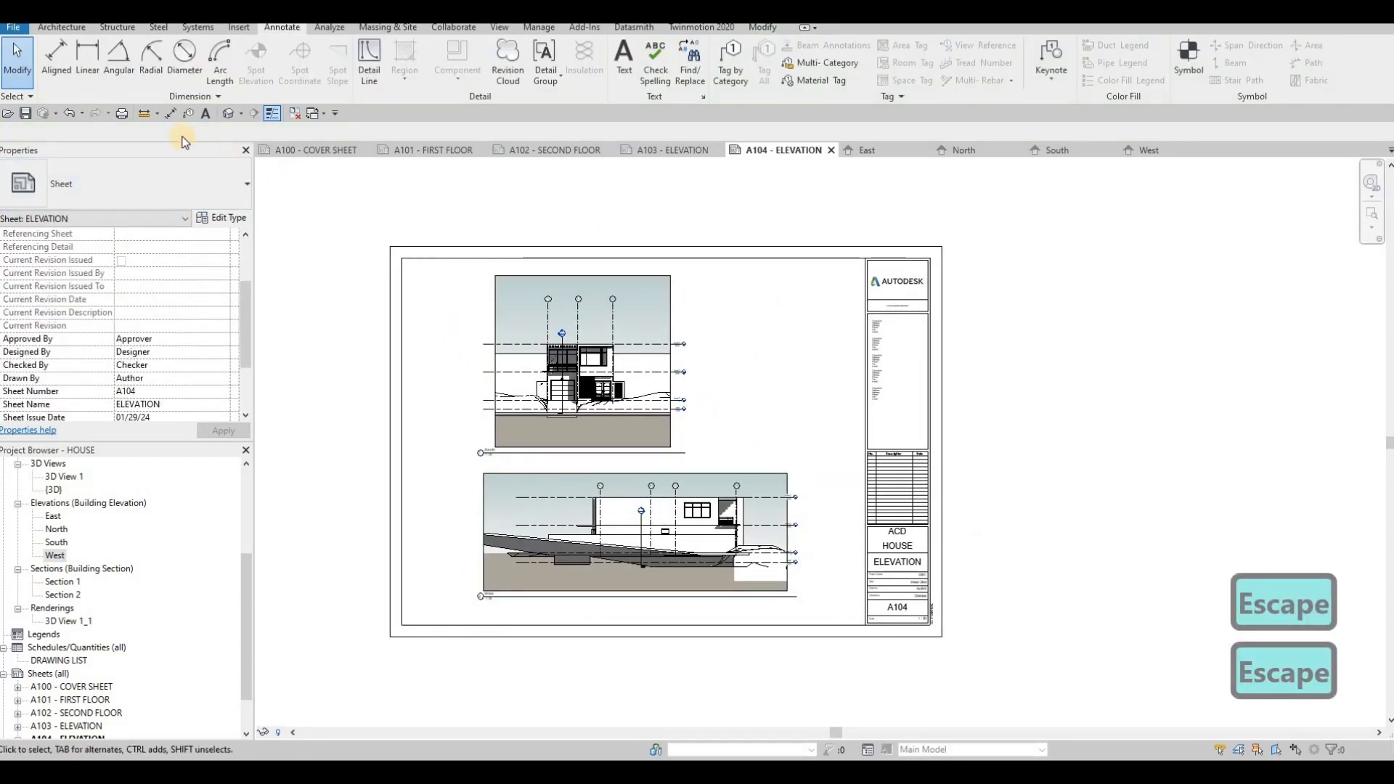
# - Open Print and set it to combine selected views/sheets into a single file
pyautogui.click(122, 114)
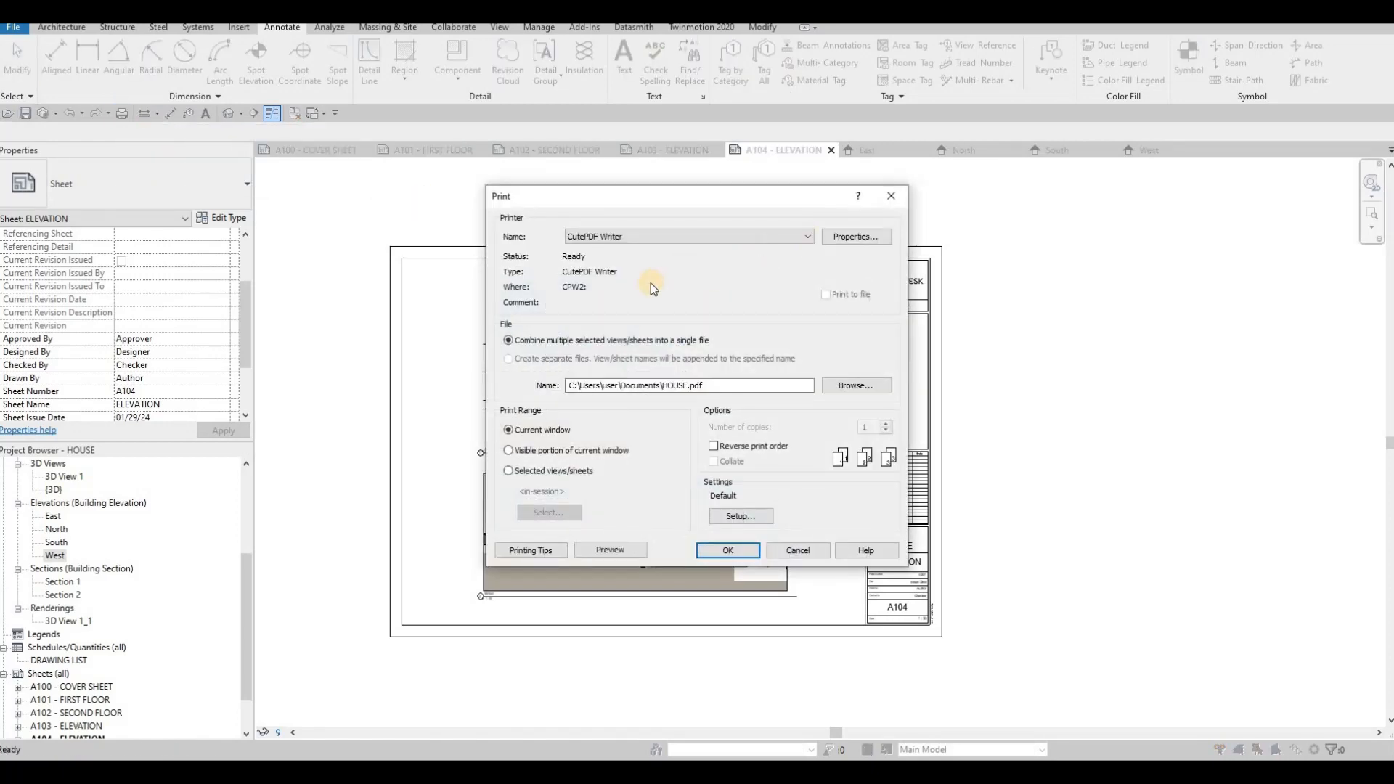
pyautogui.click(509, 471)
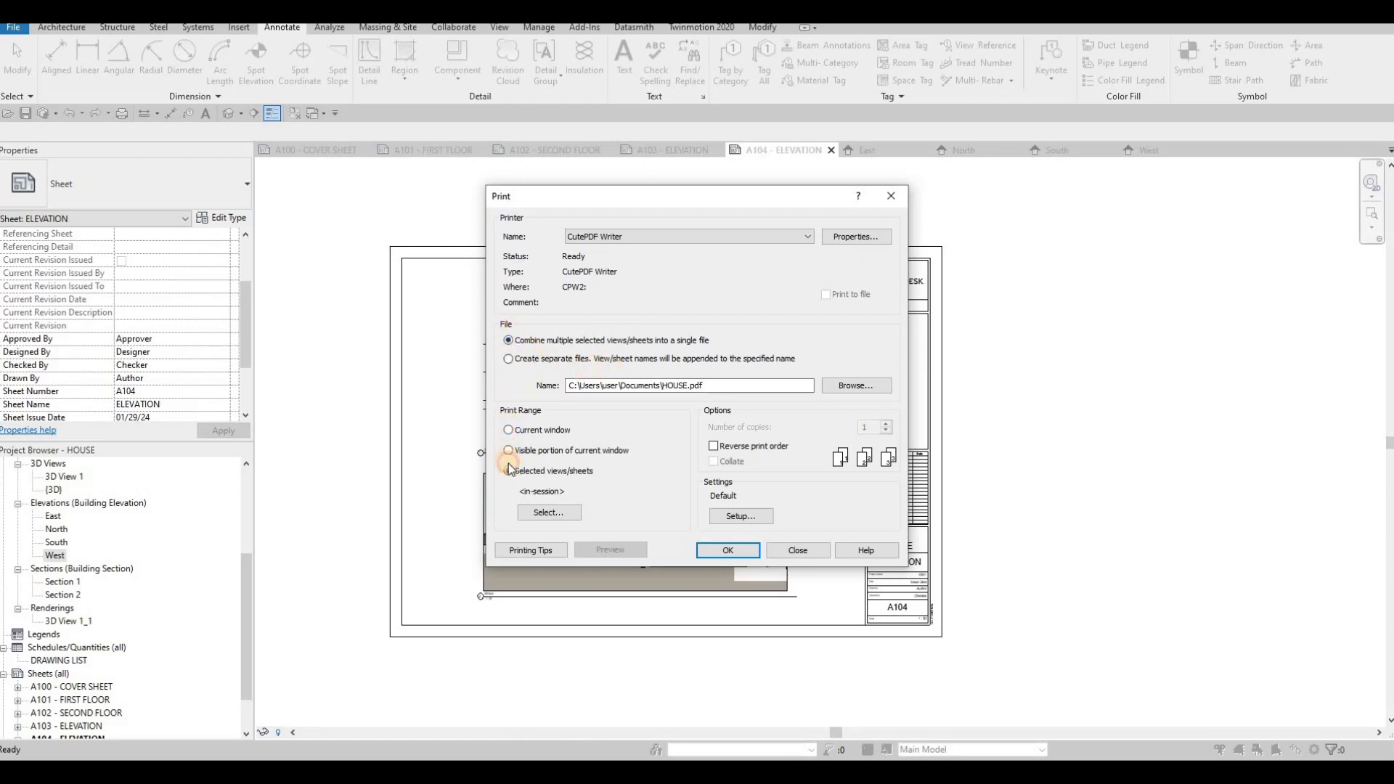
pyautogui.click(509, 431)
pyautogui.click(508, 357)
pyautogui.click(508, 340)
pyautogui.click(533, 517)
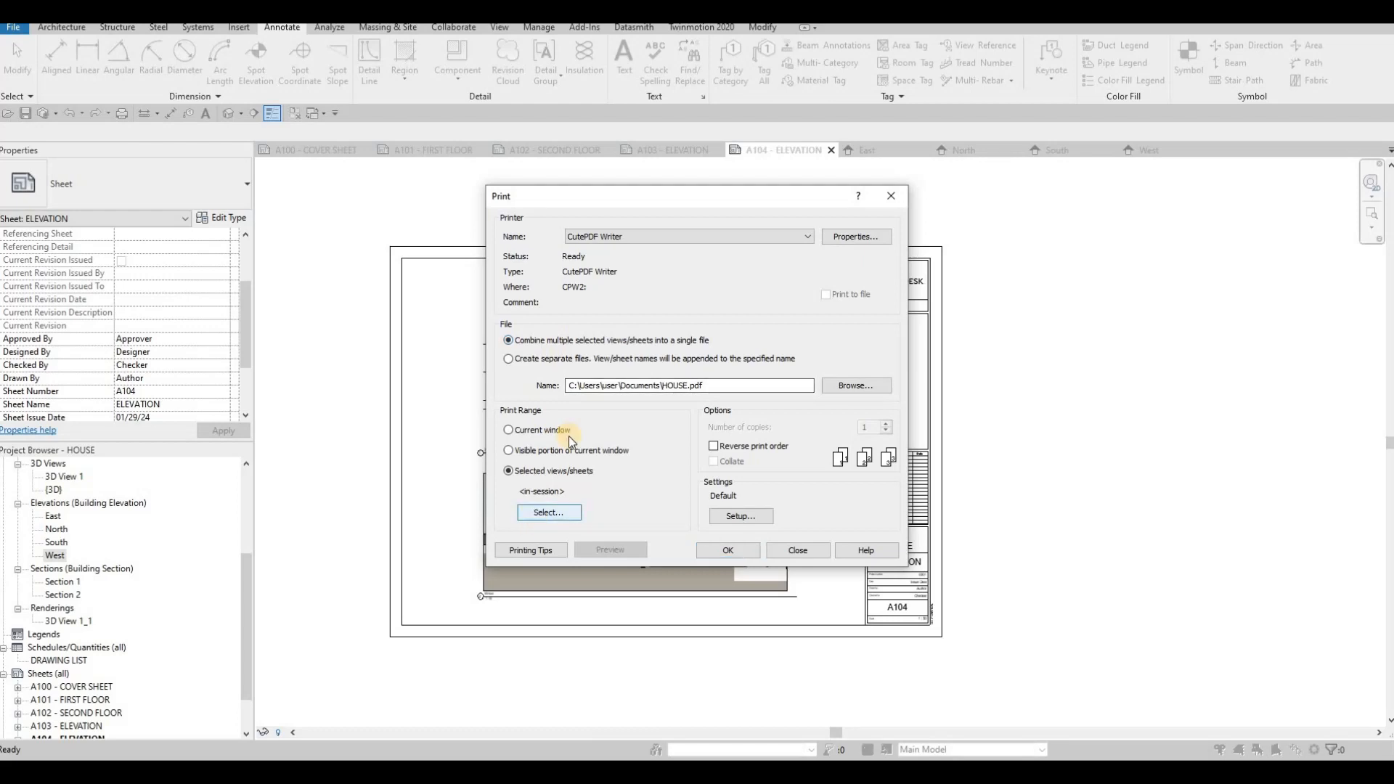
# - Show only sheets, check all five sheets and save the selection as a set named FULLSET
pyautogui.click(660, 558)
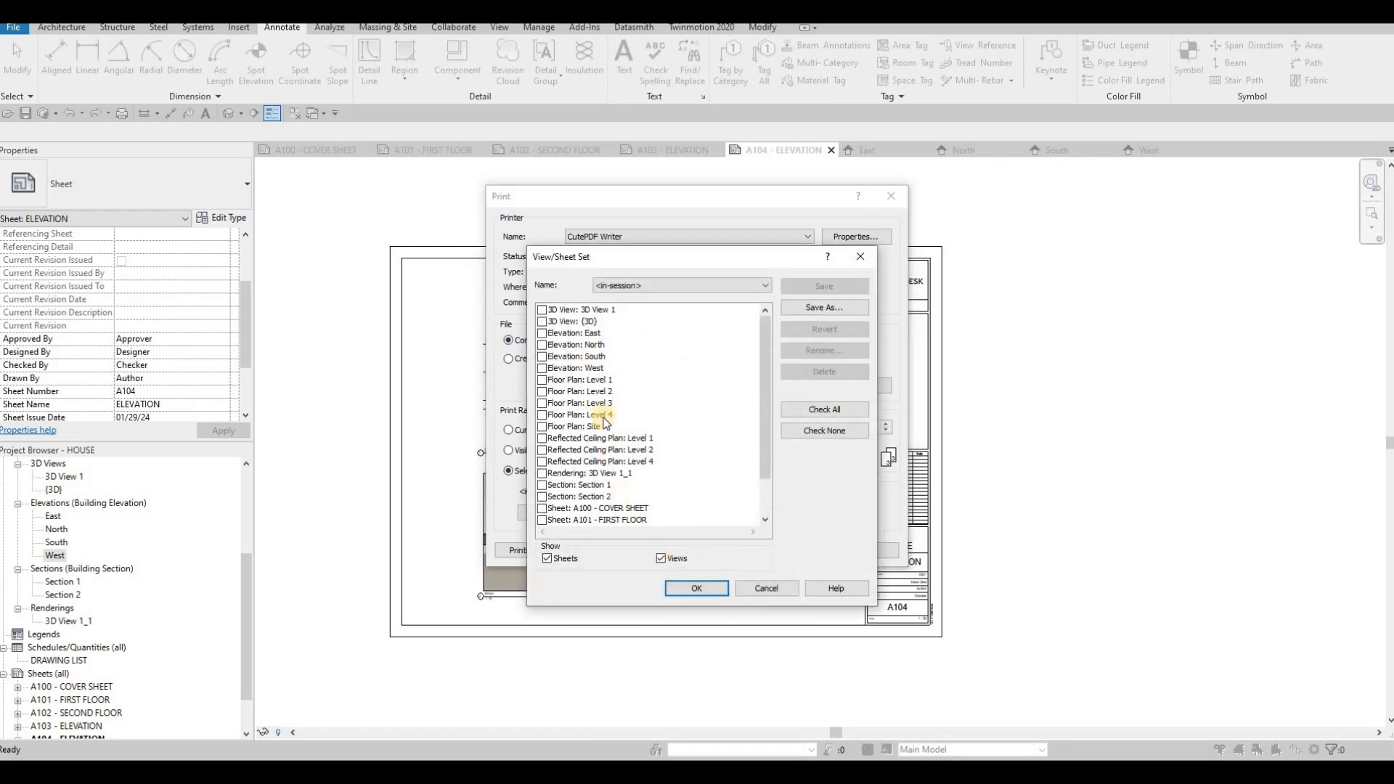
pyautogui.click(826, 407)
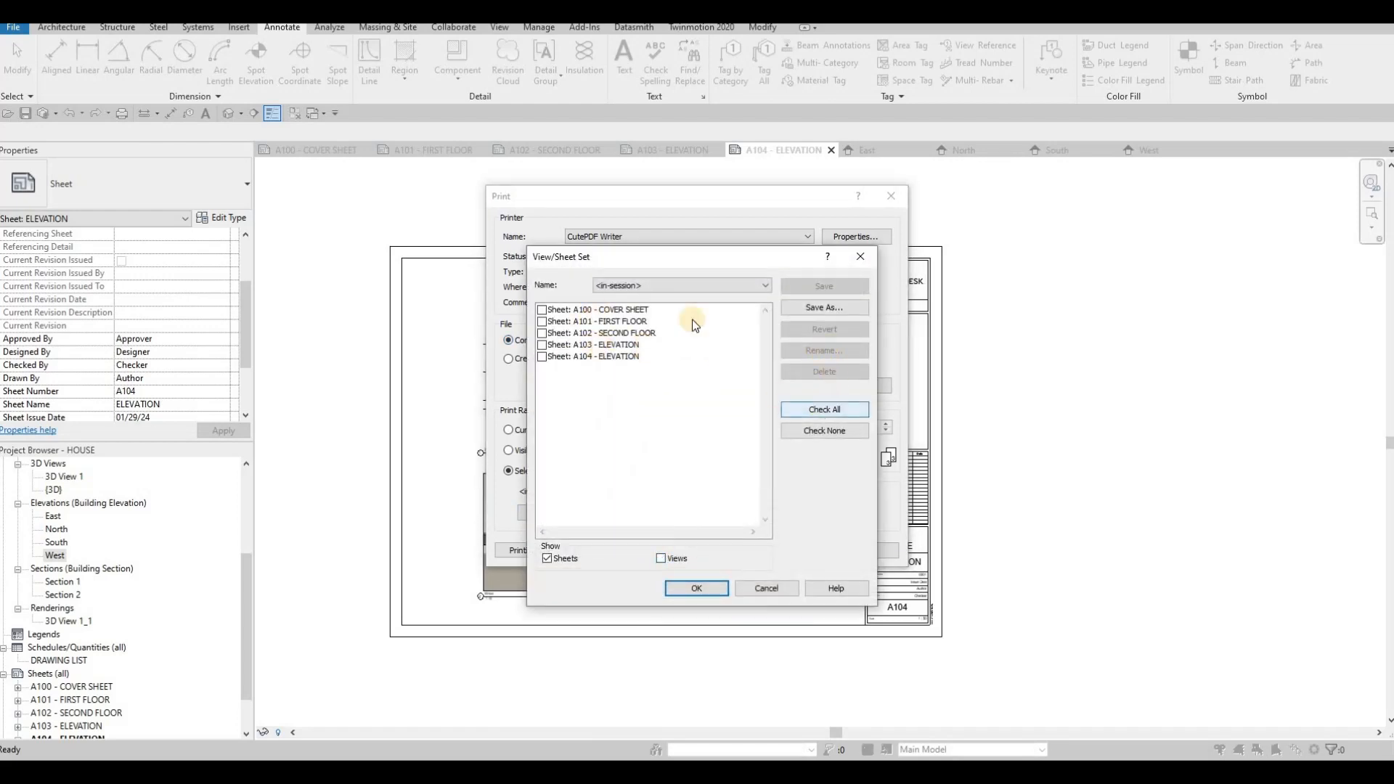
pyautogui.click(822, 310)
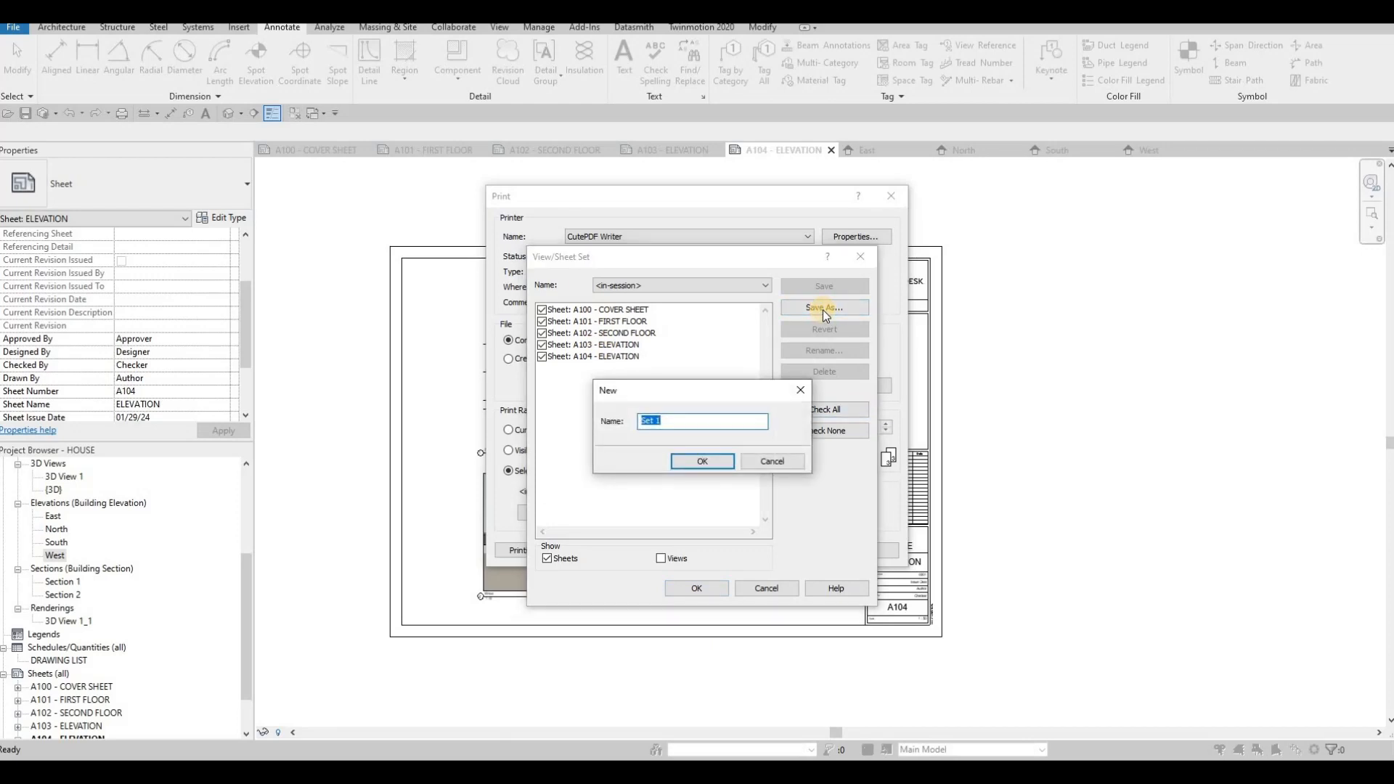
pyautogui.write('FULLSET')
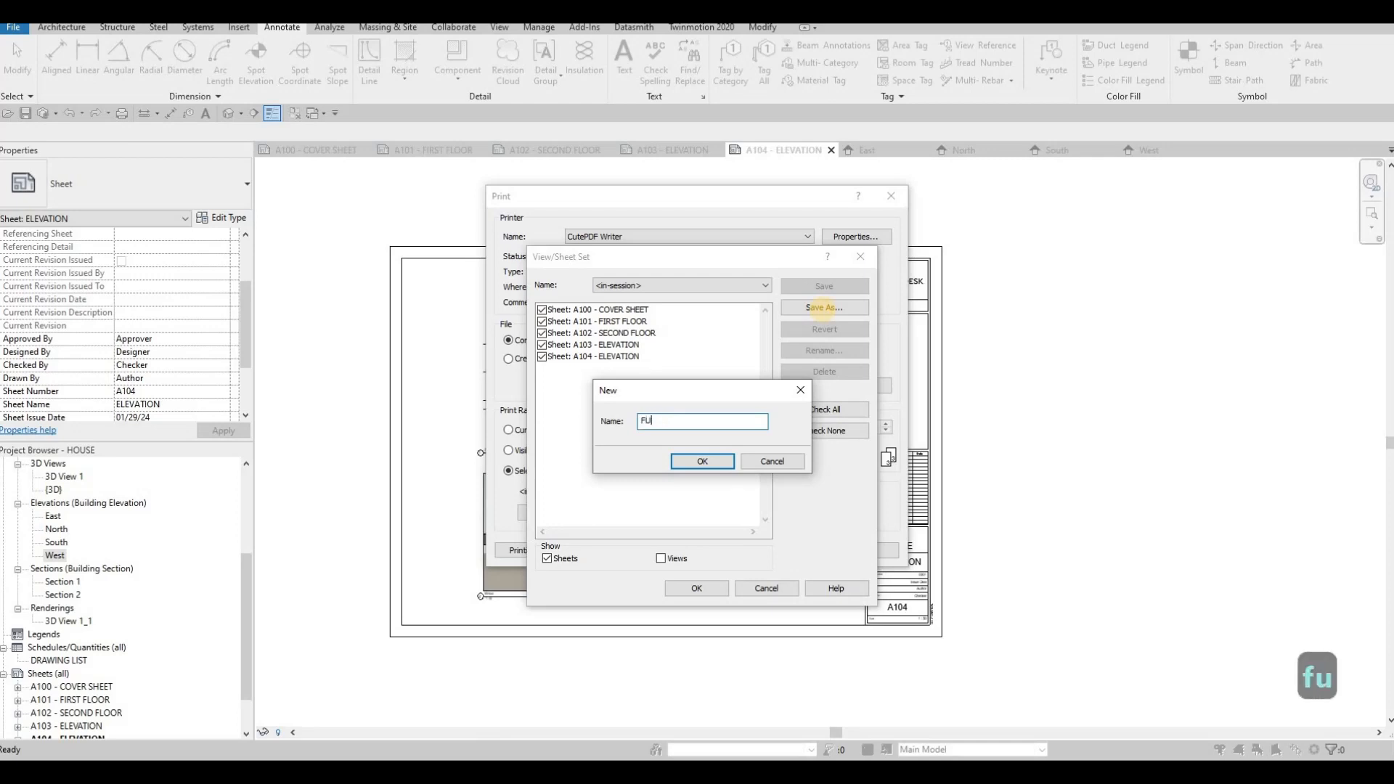
pyautogui.click(695, 464)
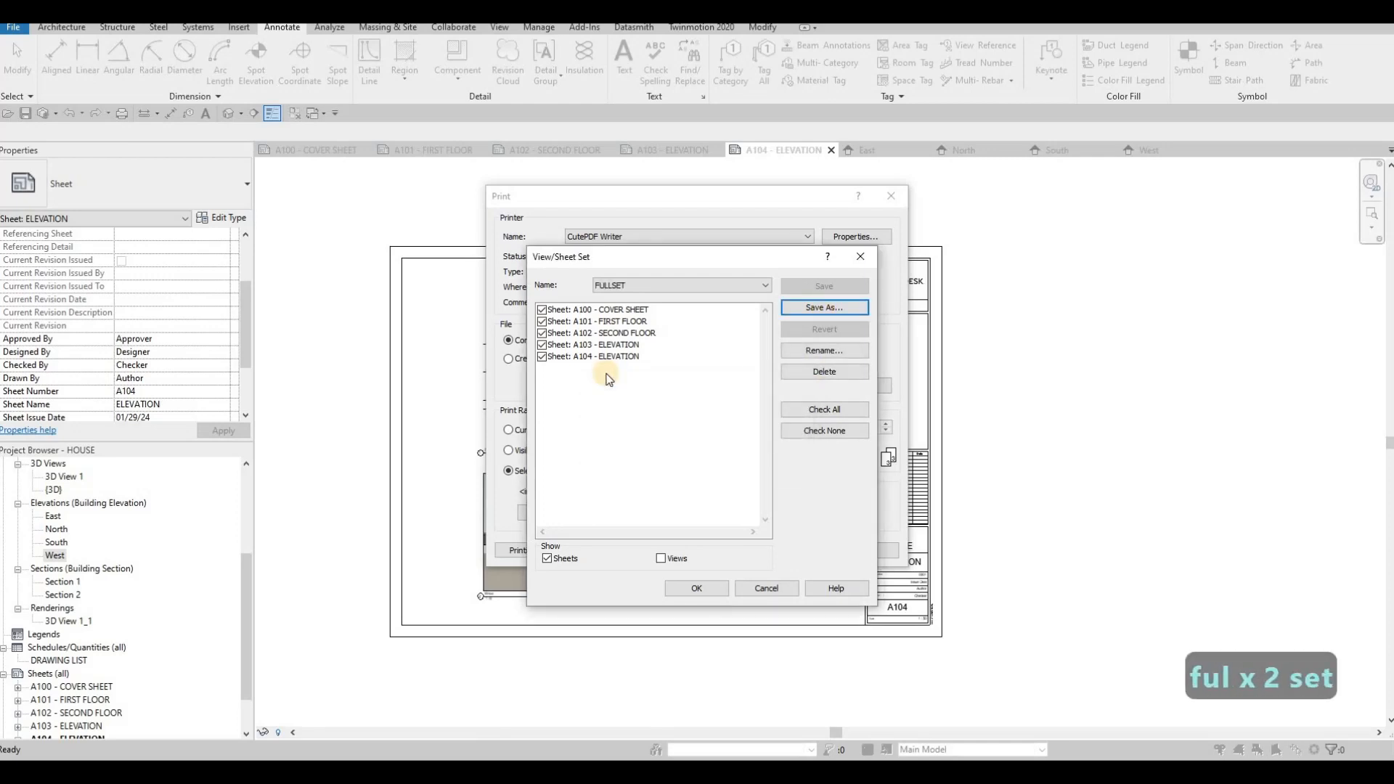
# - Review the sheets and views included in the FULLSET set
pyautogui.click(699, 287)
pyautogui.click(652, 307)
pyautogui.click(660, 289)
pyautogui.click(641, 311)
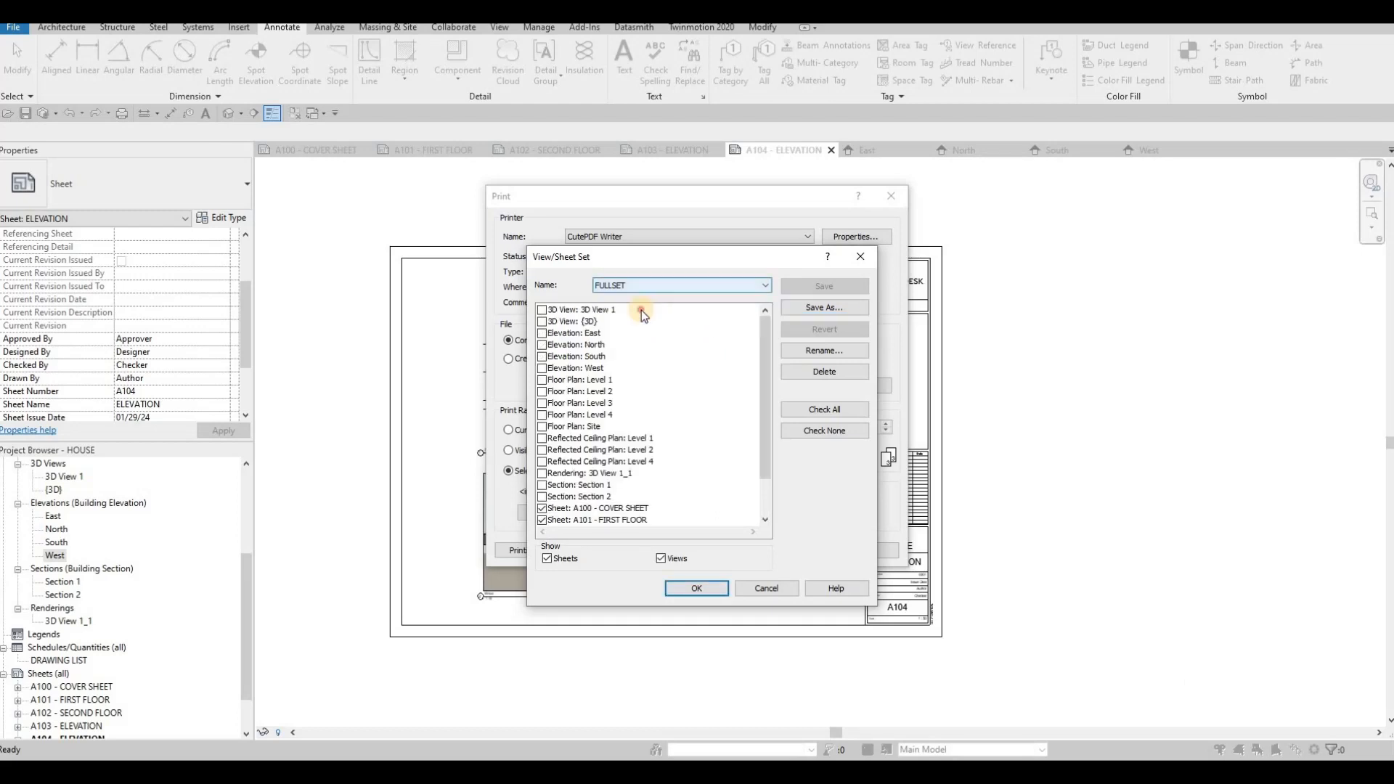
# - Confirm the FULLSET sheet selection and print all sheets to the combined HOUSE.pdf file
pyautogui.click(658, 559)
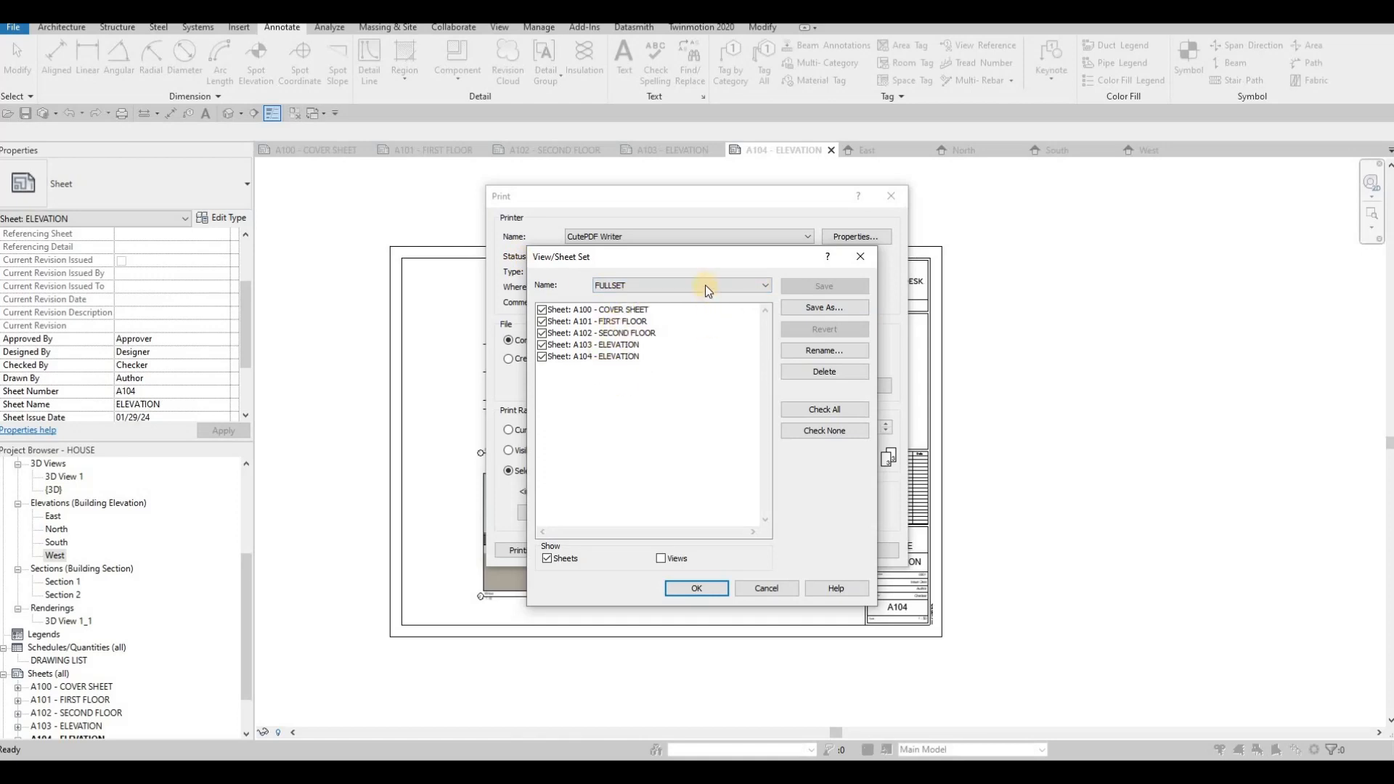
pyautogui.click(657, 286)
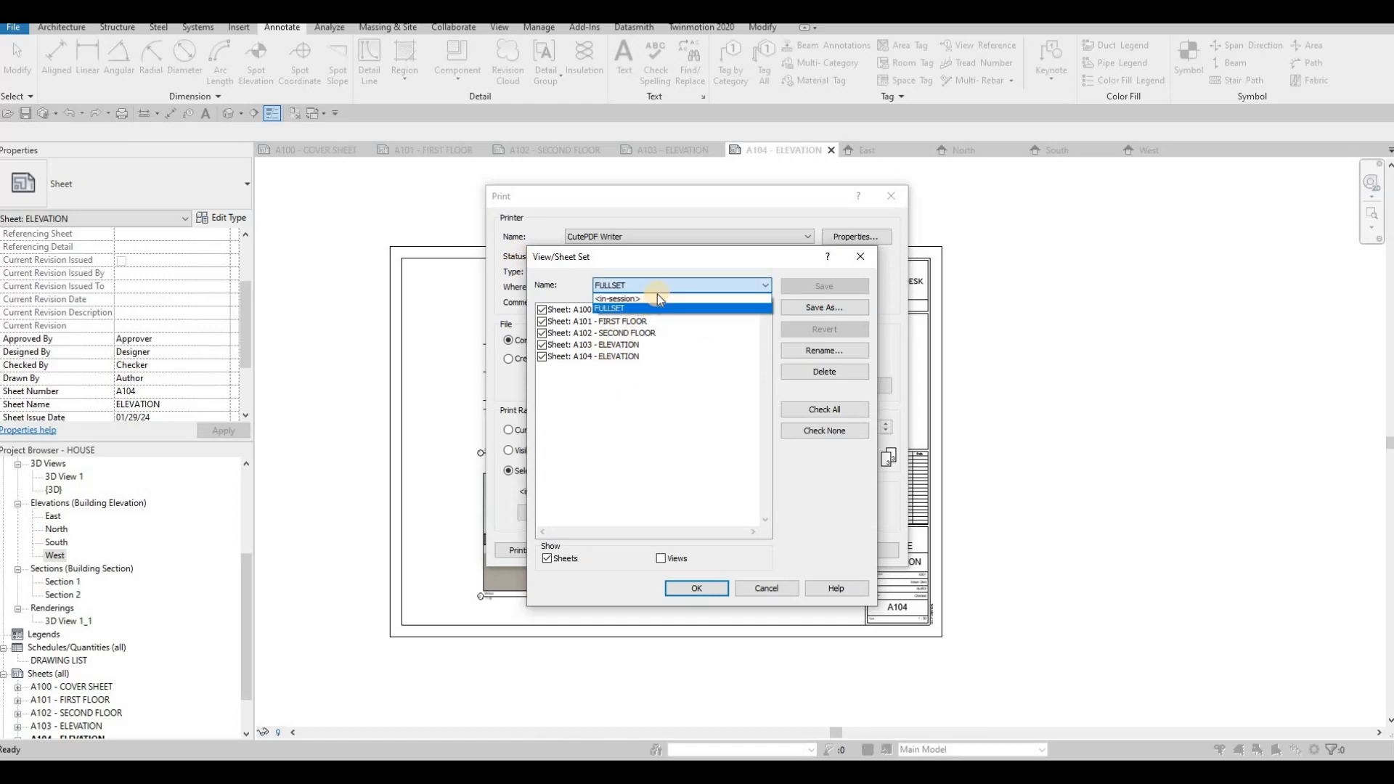
pyautogui.click(541, 327)
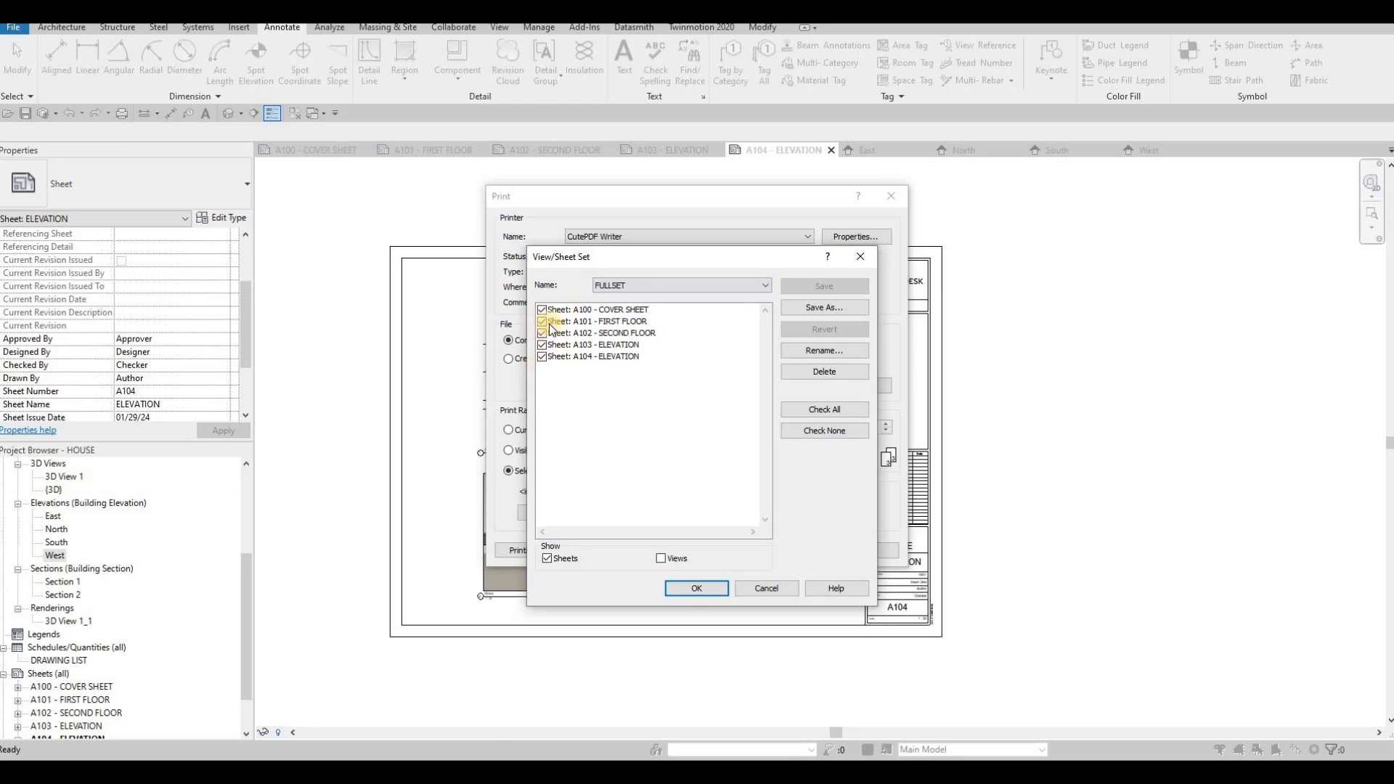
pyautogui.click(726, 594)
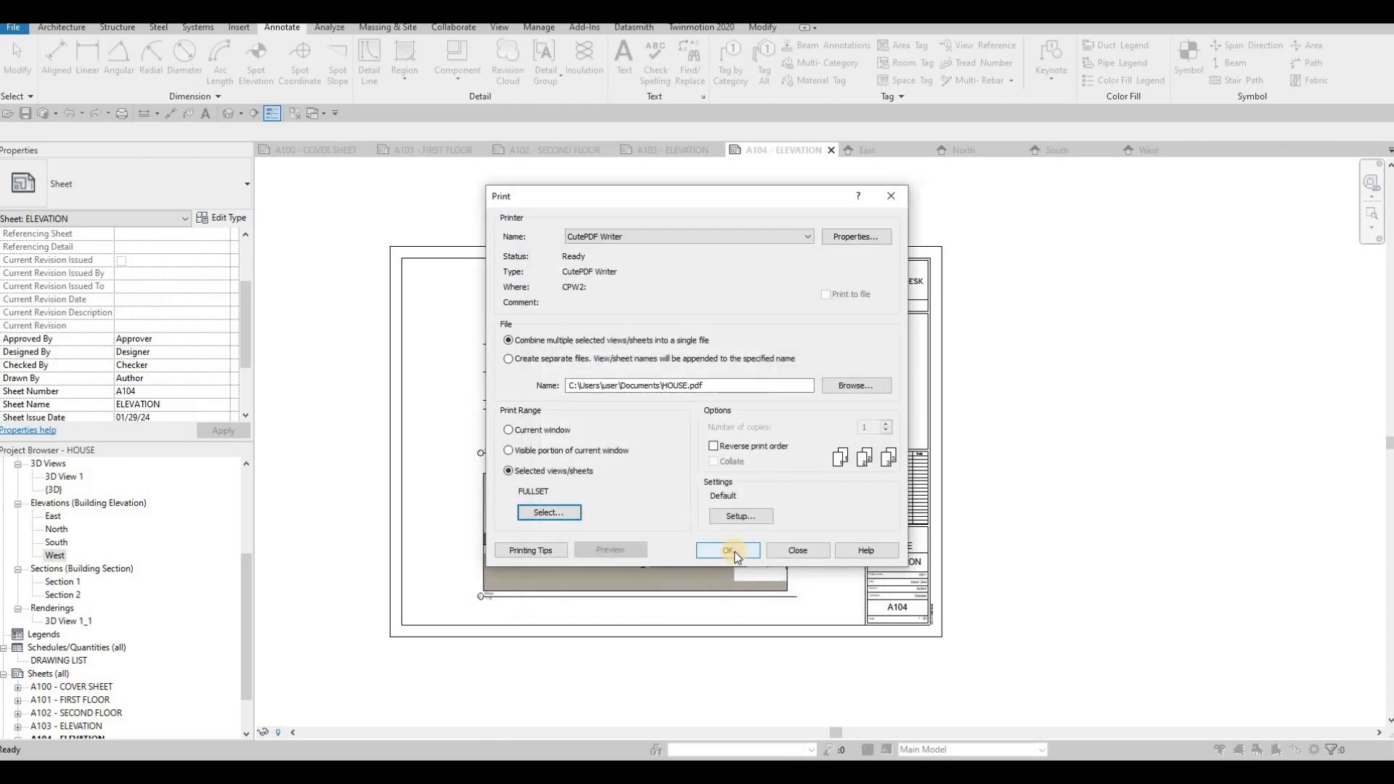
pyautogui.click(728, 550)
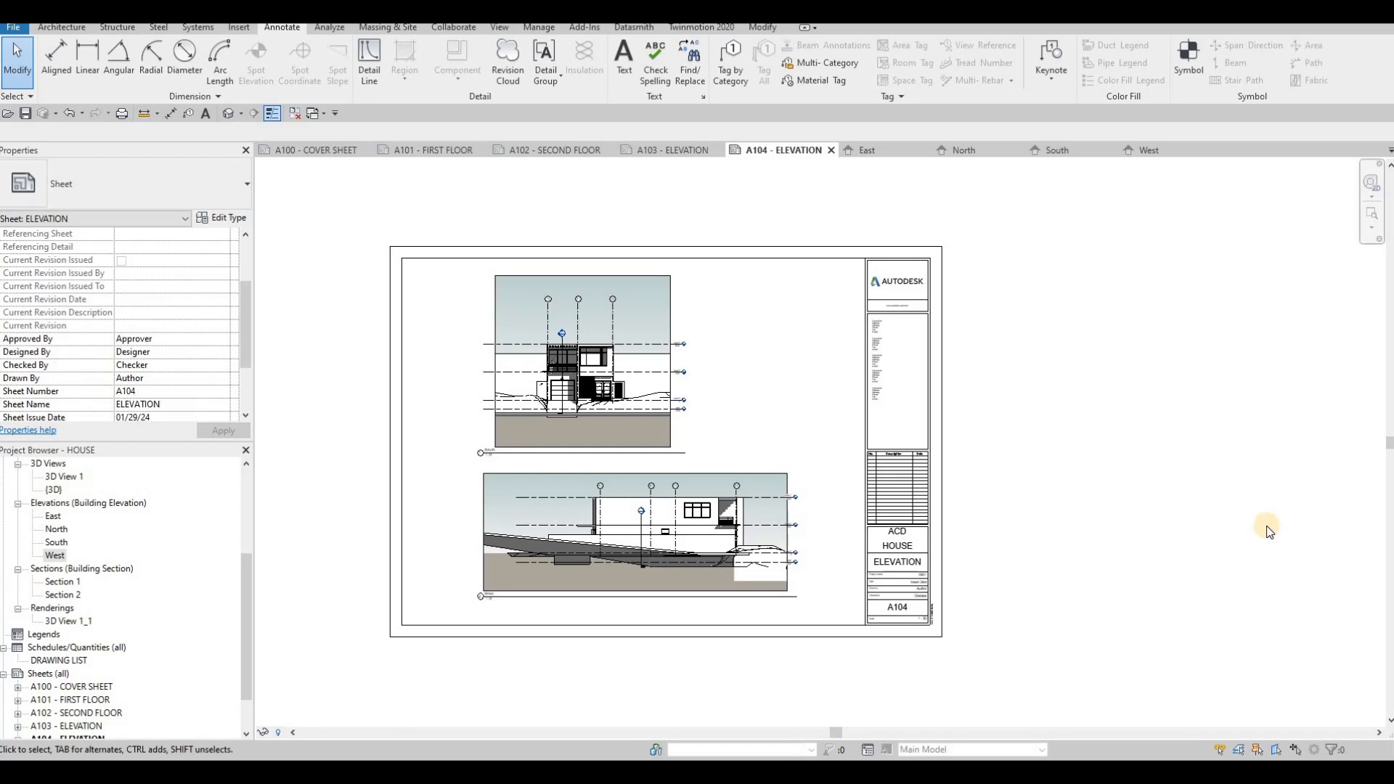
# - Maximize the generated PDF and page through all five sheets to check the output
pyautogui.press('F1')
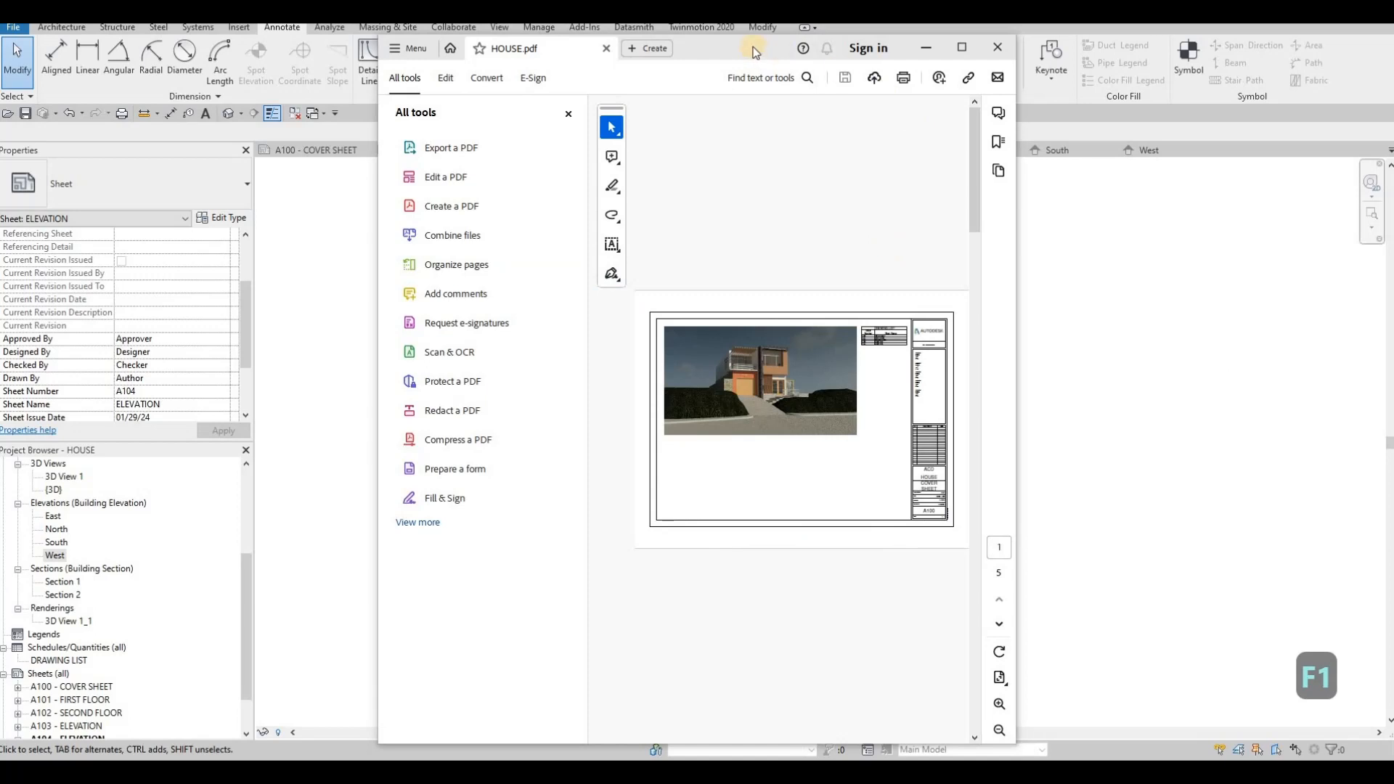
pyautogui.moveTo(721, 41); pyautogui.dragTo(717, 9)
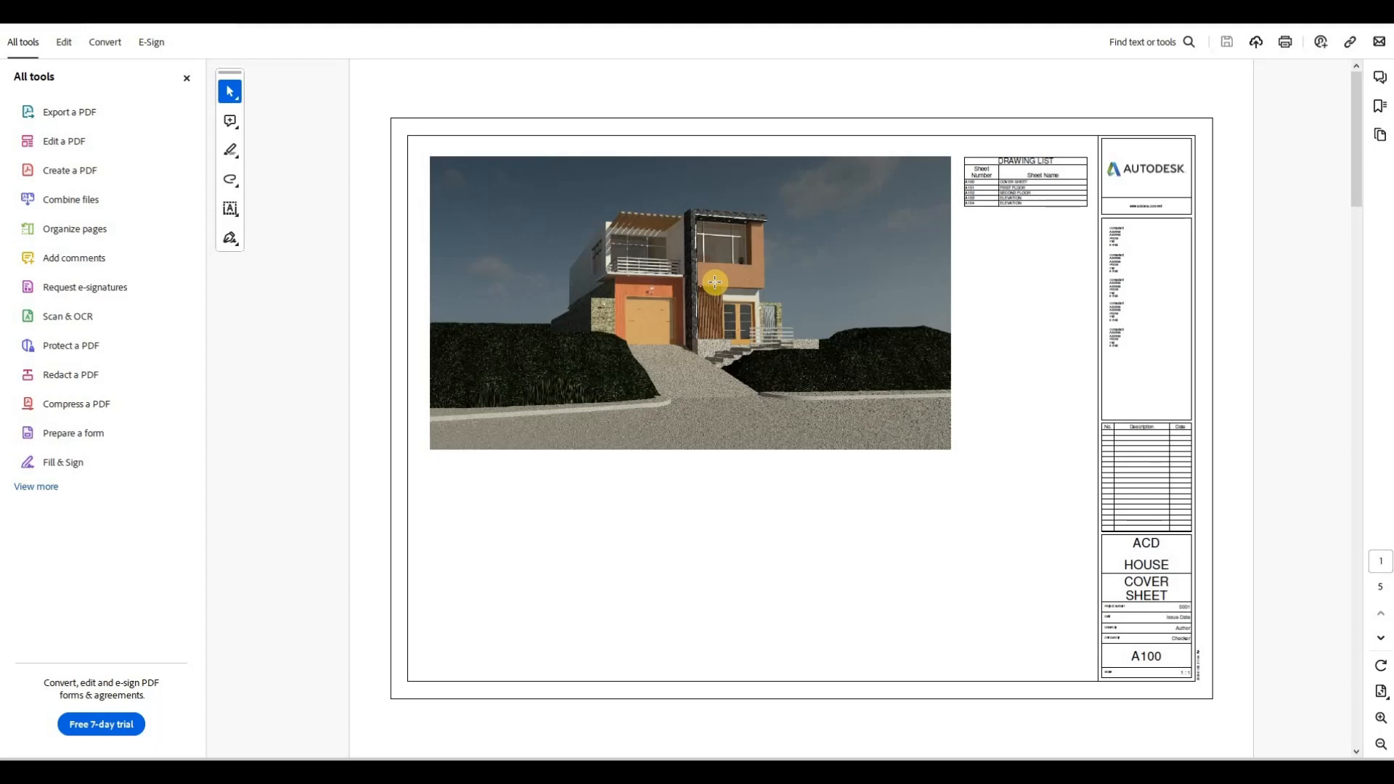
pyautogui.scroll(-3, 717, 291)
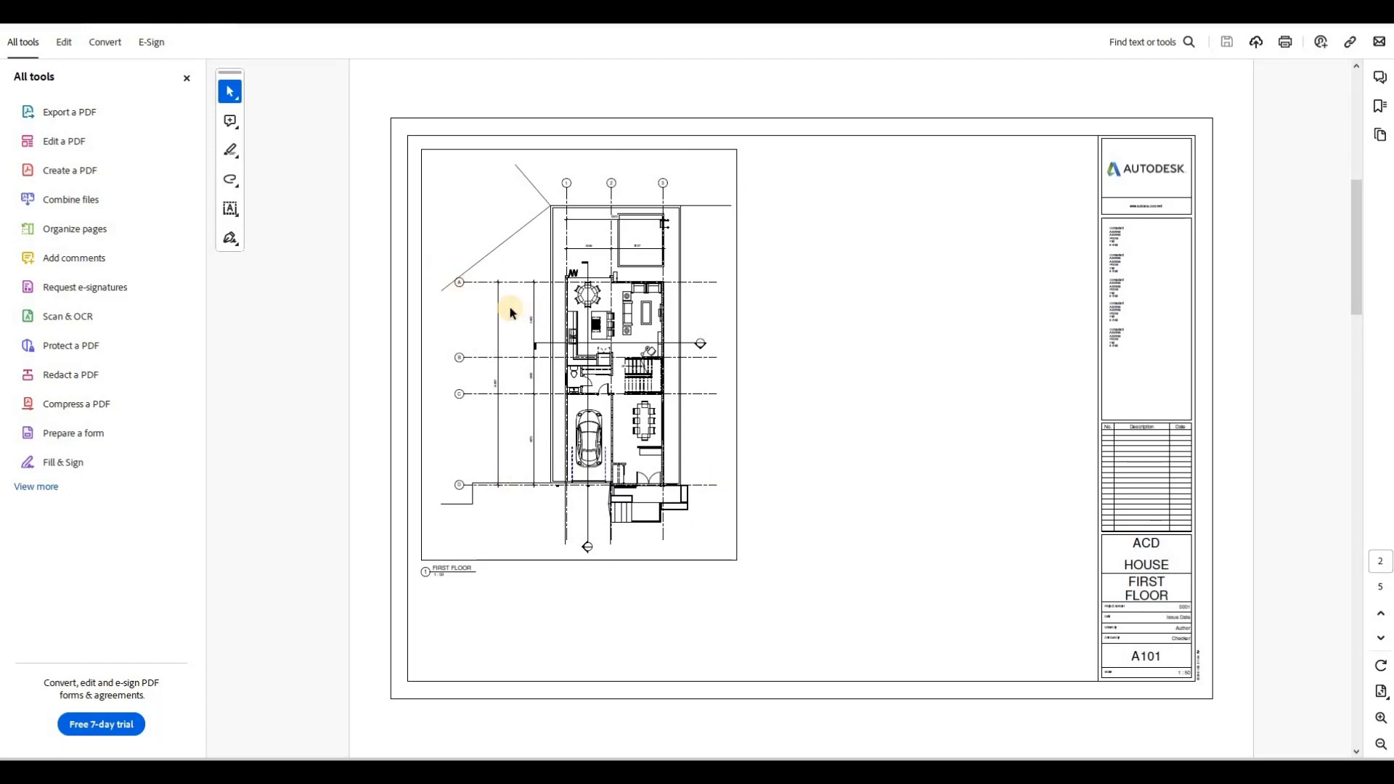
pyautogui.scroll(-3, 485, 429)
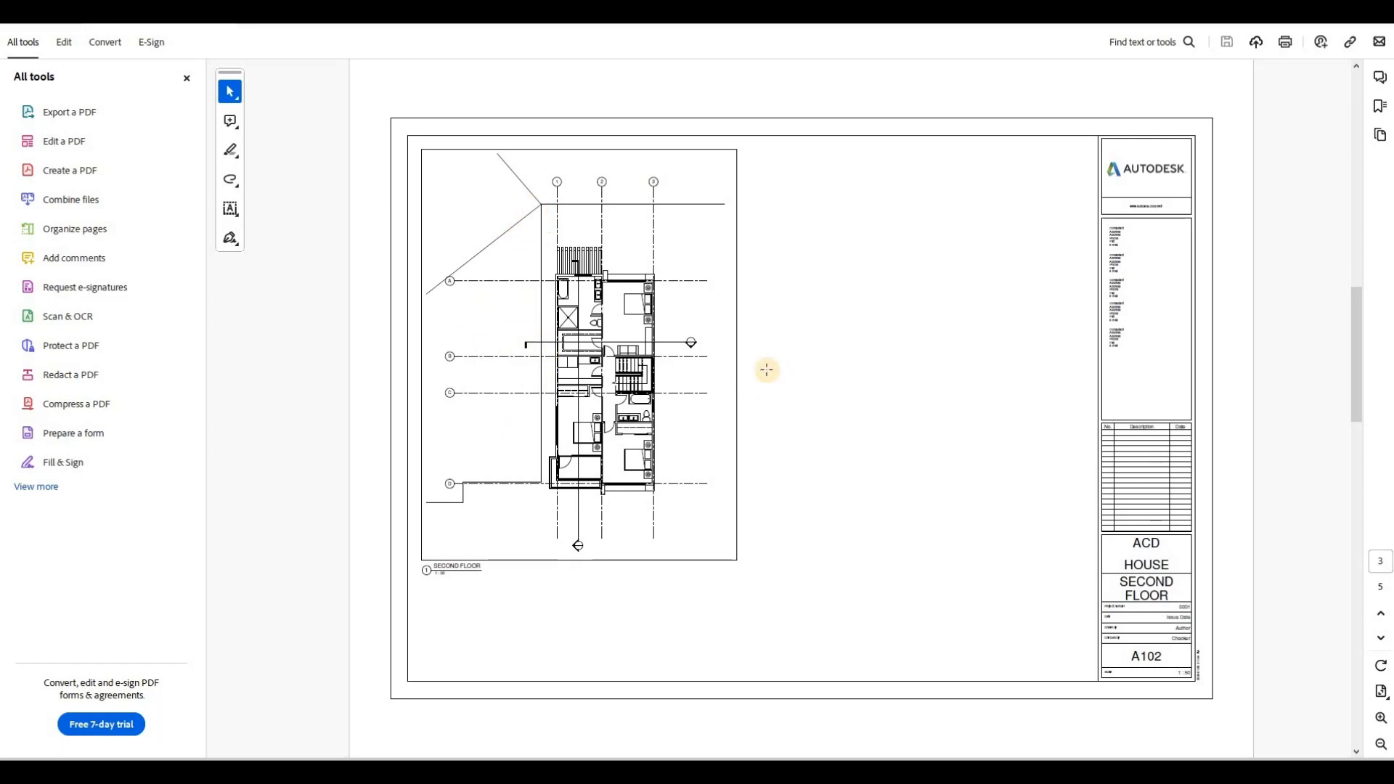
pyautogui.scroll(-2, 767, 371)
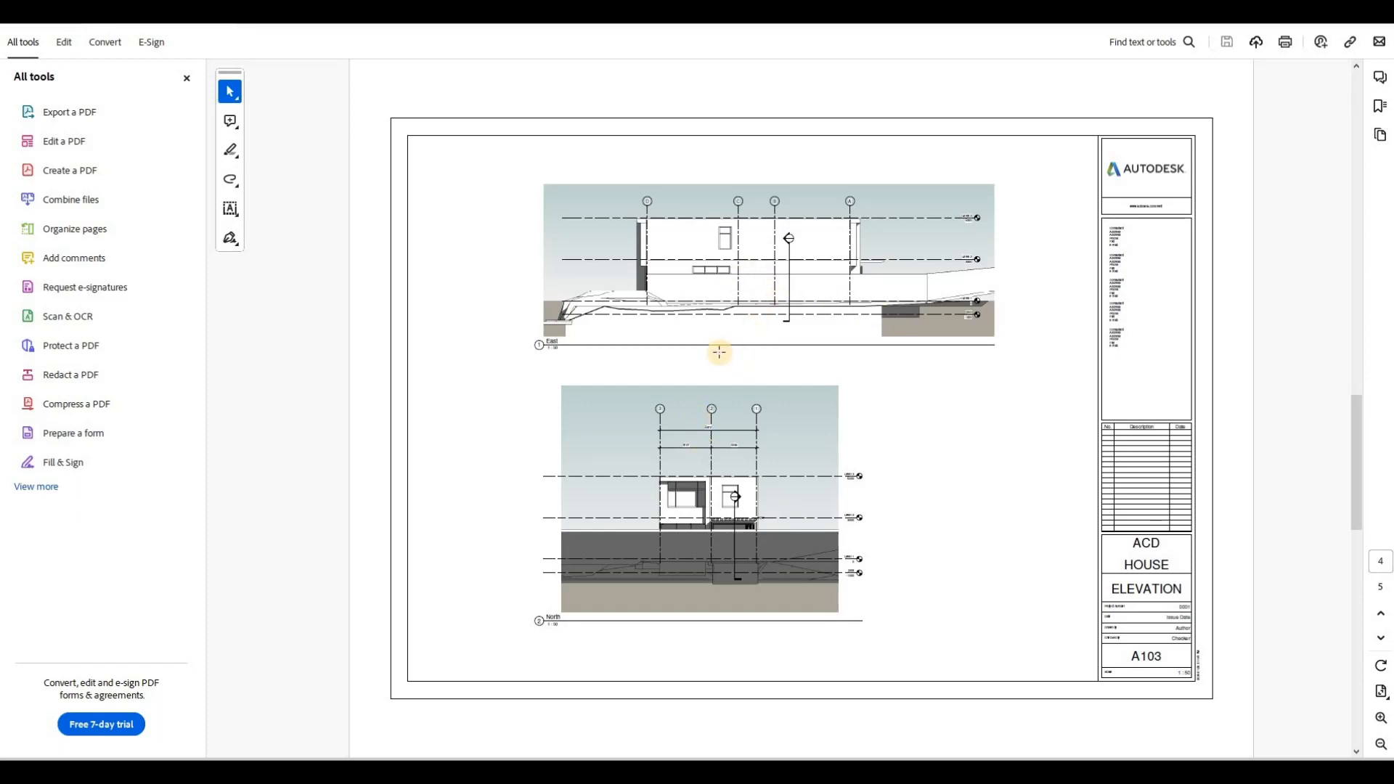
pyautogui.scroll(-2, 722, 354)
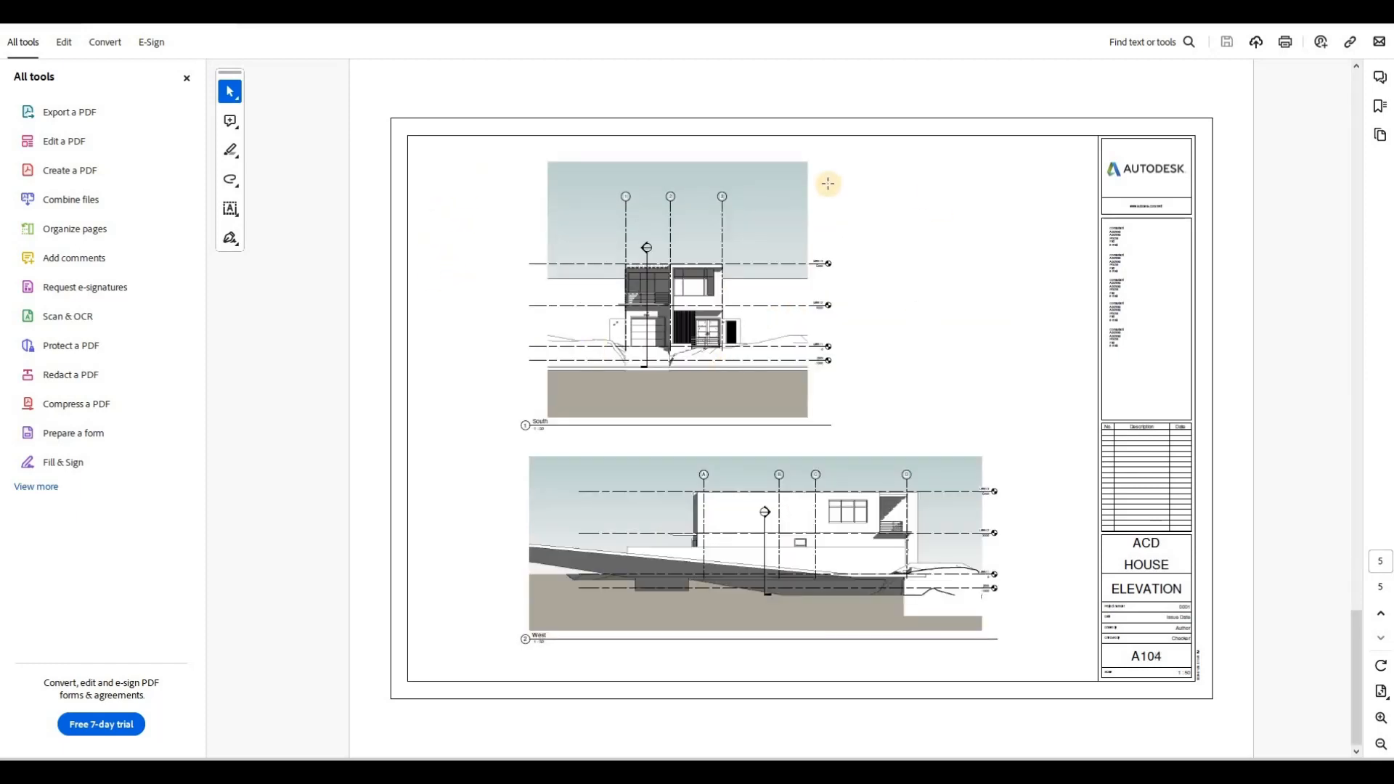